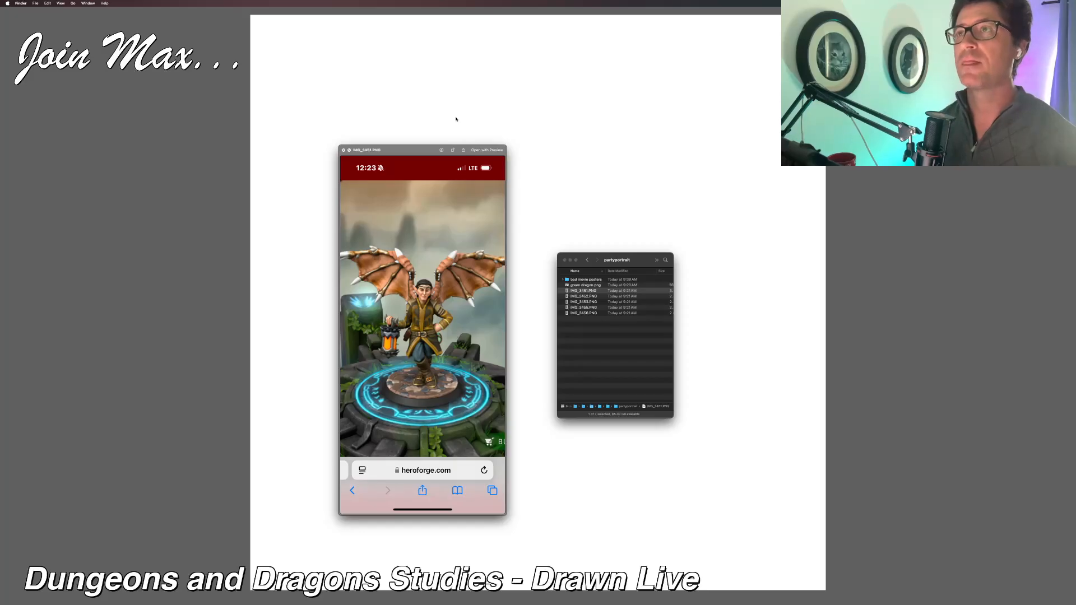
Step: Enlarge the image preview and review the five character reference screenshots from IMG_3451.PNG to IMG_3456.PNG, returning to IMG_3451.PNG
{"action": "key", "text": "Down"}
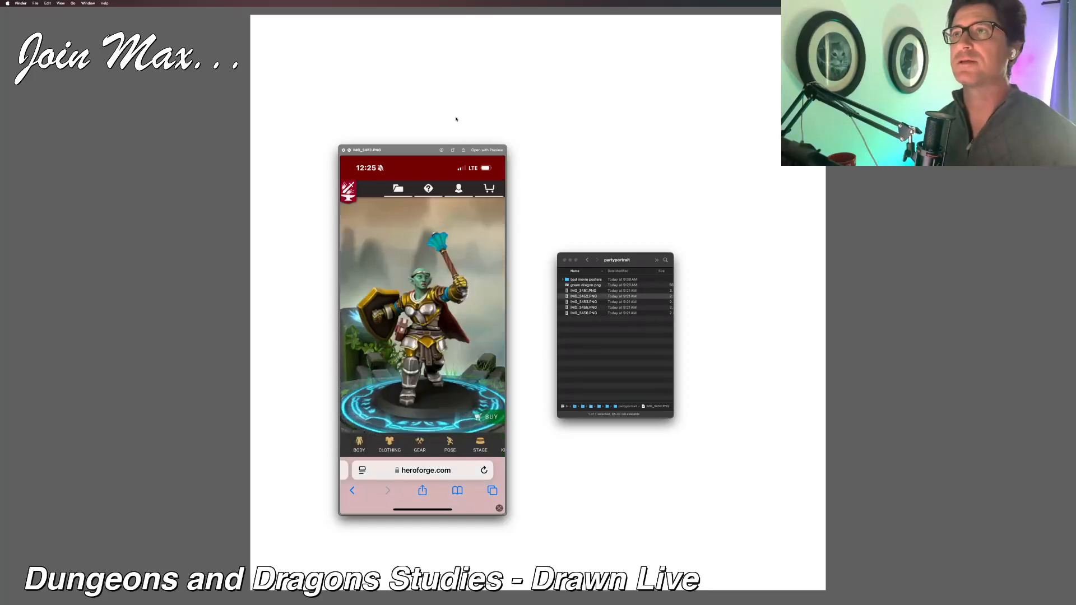
{"action": "key", "text": "Up"}
{"action": "left_click_drag", "start_coordinate": [414, 156], "coordinate": [320, 61]}
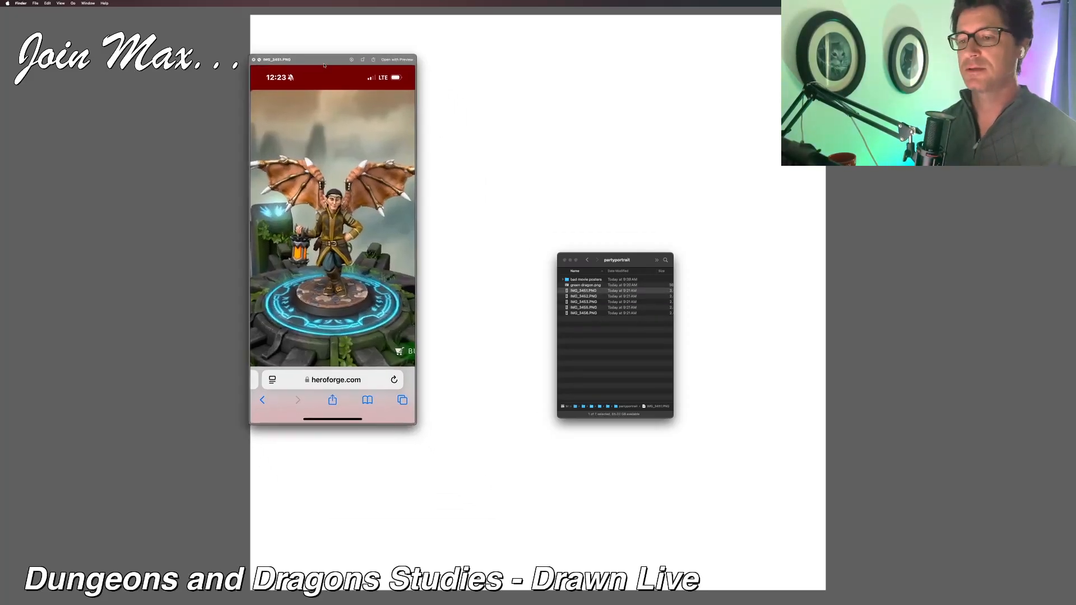
{"action": "left_click_drag", "start_coordinate": [408, 420], "coordinate": [519, 553]}
{"action": "key", "text": "Down"}
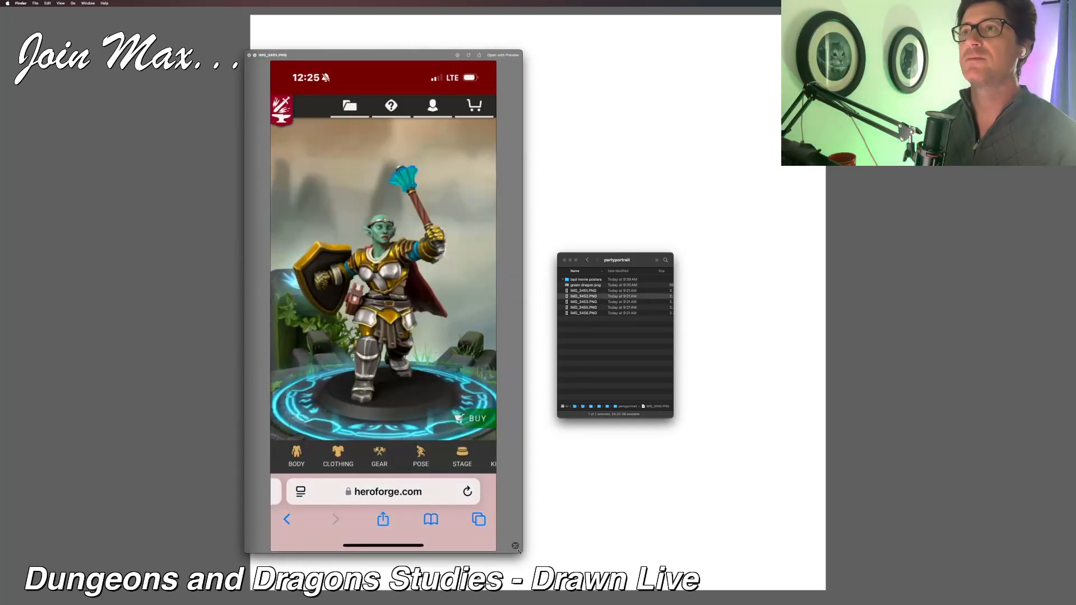
{"action": "key", "text": "Down"}
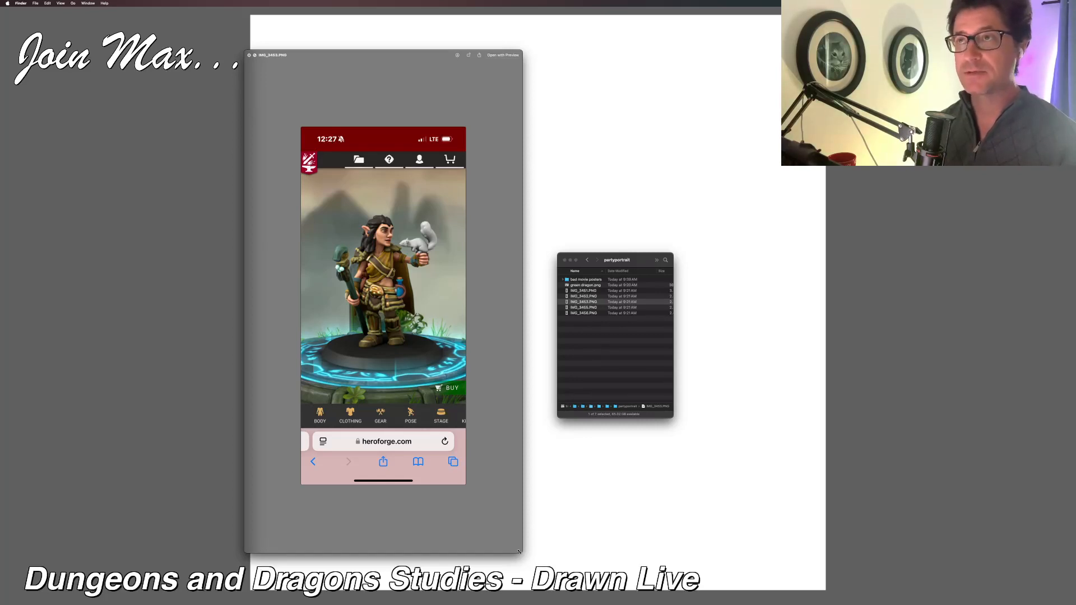
{"action": "key", "text": "Down"}
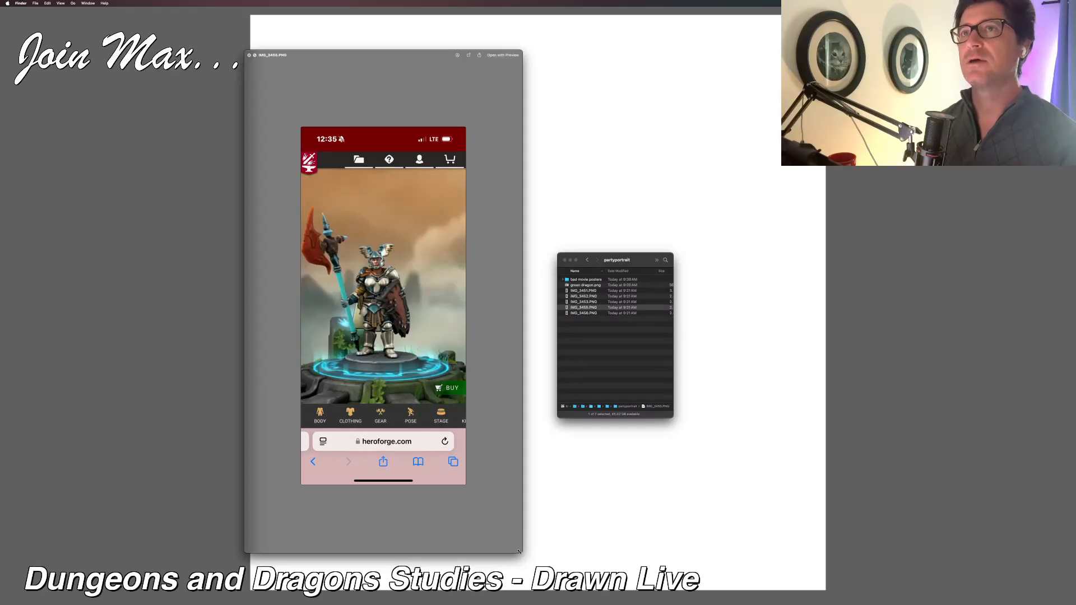
{"action": "key", "text": "Down"}
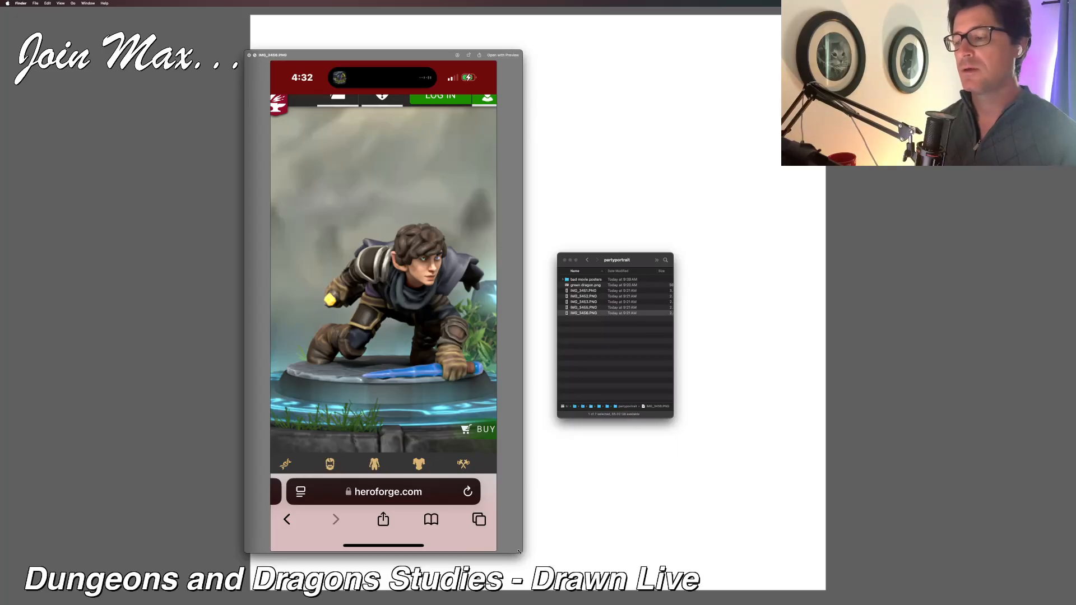
{"action": "key", "text": "Up"}
{"action": "key", "text": "Up"}
{"action": "key", "text": "Up"}
{"action": "key", "text": "Up"}
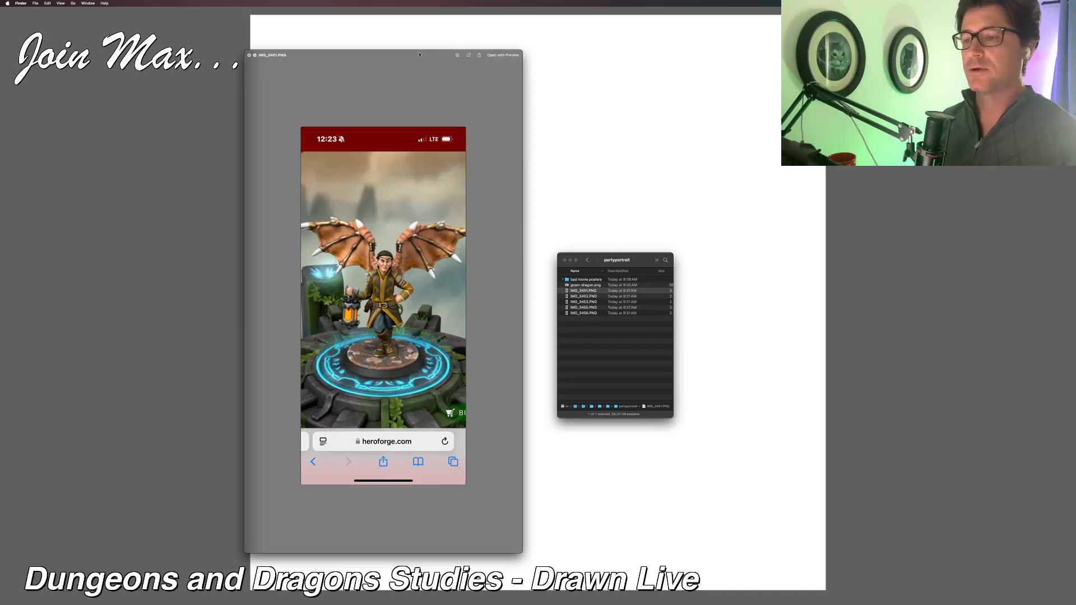
Step: Shrink the preview of the winged character IMG_3451.PNG and place it beside the blank canvas
{"action": "left_click_drag", "start_coordinate": [434, 55], "coordinate": [649, 55]}
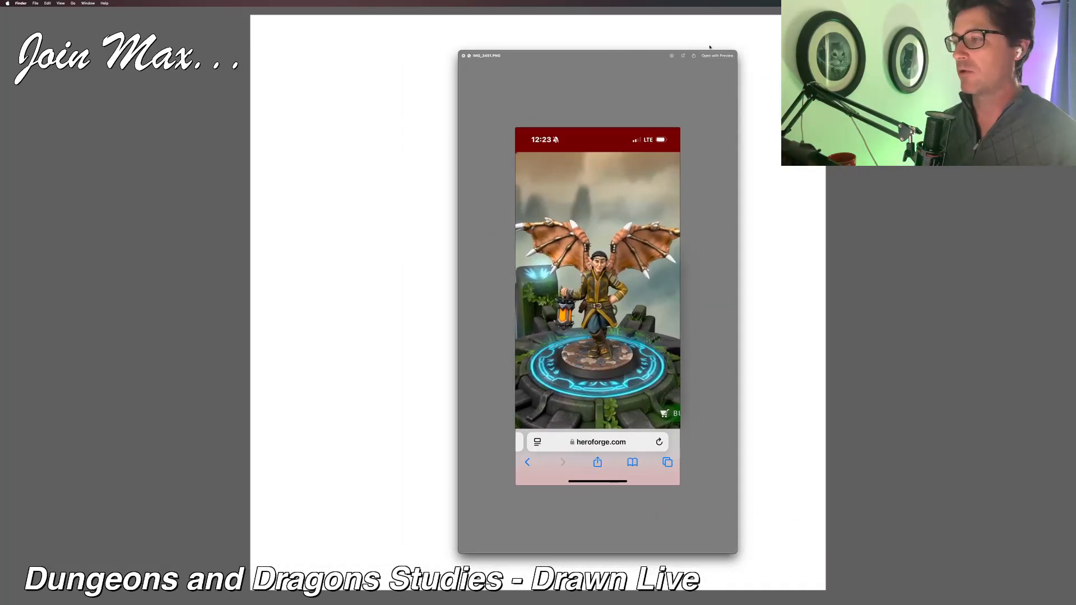
{"action": "left_click_drag", "start_coordinate": [735, 51], "coordinate": [693, 124]}
{"action": "mouse_move", "coordinate": [607, 127]}
{"action": "left_mouse_down"}
{"action": "mouse_move", "coordinate": [619, 105]}
{"action": "mouse_move", "coordinate": [794, 72]}
{"action": "mouse_move", "coordinate": [825, 112]}
{"action": "mouse_move", "coordinate": [816, 104]}
{"action": "mouse_move", "coordinate": [913, 100]}
{"action": "mouse_move", "coordinate": [885, 108]}
{"action": "mouse_move", "coordinate": [973, 153]}
{"action": "mouse_move", "coordinate": [971, 169]}
{"action": "left_mouse_up"}
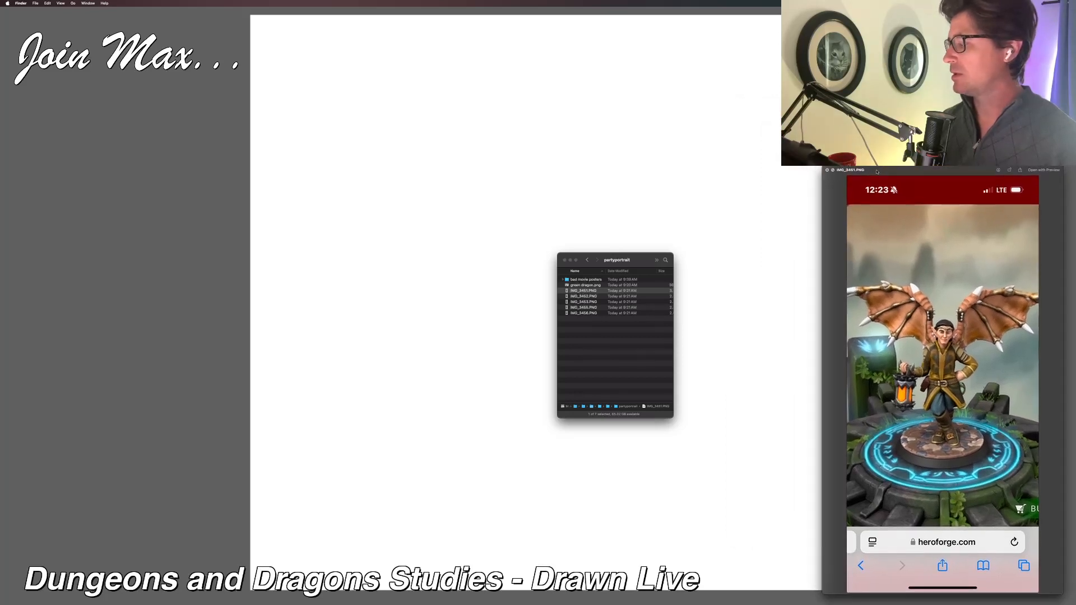
Step: Switch to Corel Painter, take the blank canvas out of full-screen view, reposition its window and fit the whole canvas inside it
{"action": "key", "text": "super+Tab"}
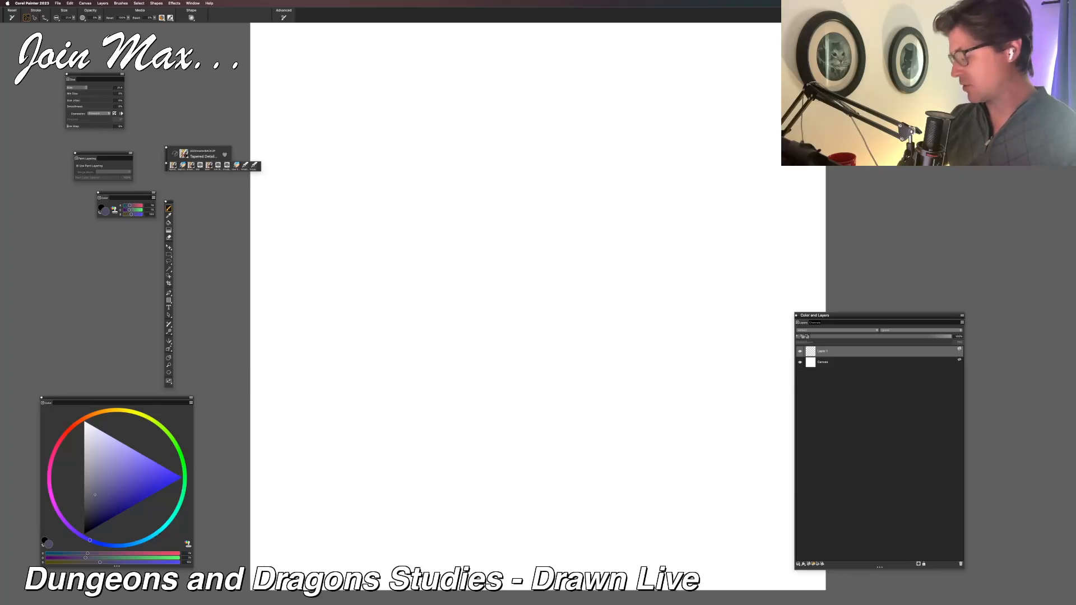
{"action": "key", "text": "super+m"}
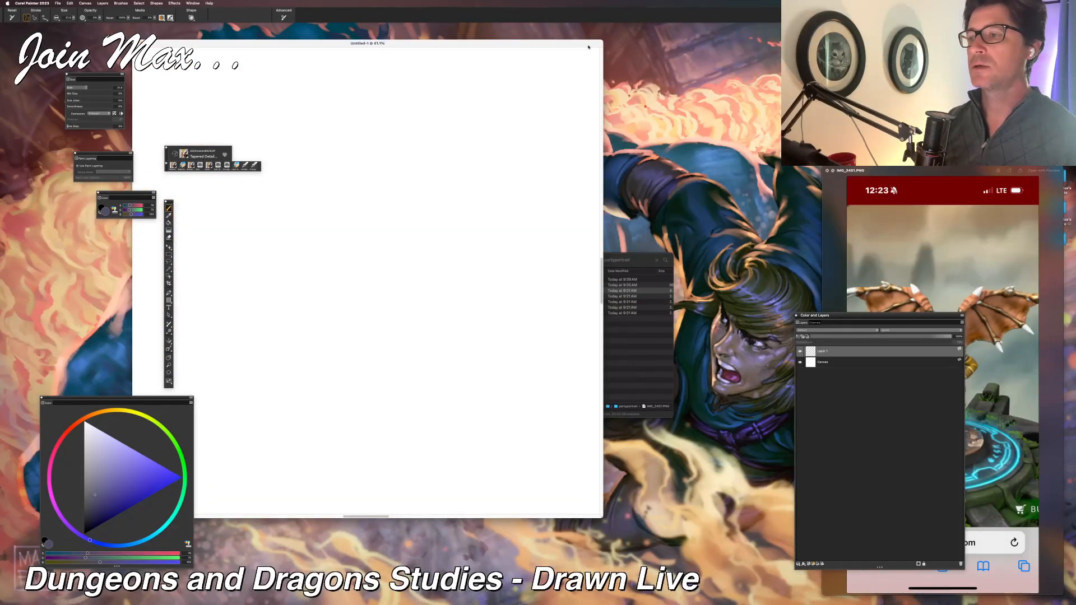
{"action": "mouse_move", "coordinate": [588, 47]}
{"action": "left_mouse_down"}
{"action": "mouse_move", "coordinate": [702, 52]}
{"action": "mouse_move", "coordinate": [644, 66]}
{"action": "mouse_move", "coordinate": [673, 96]}
{"action": "left_mouse_up"}
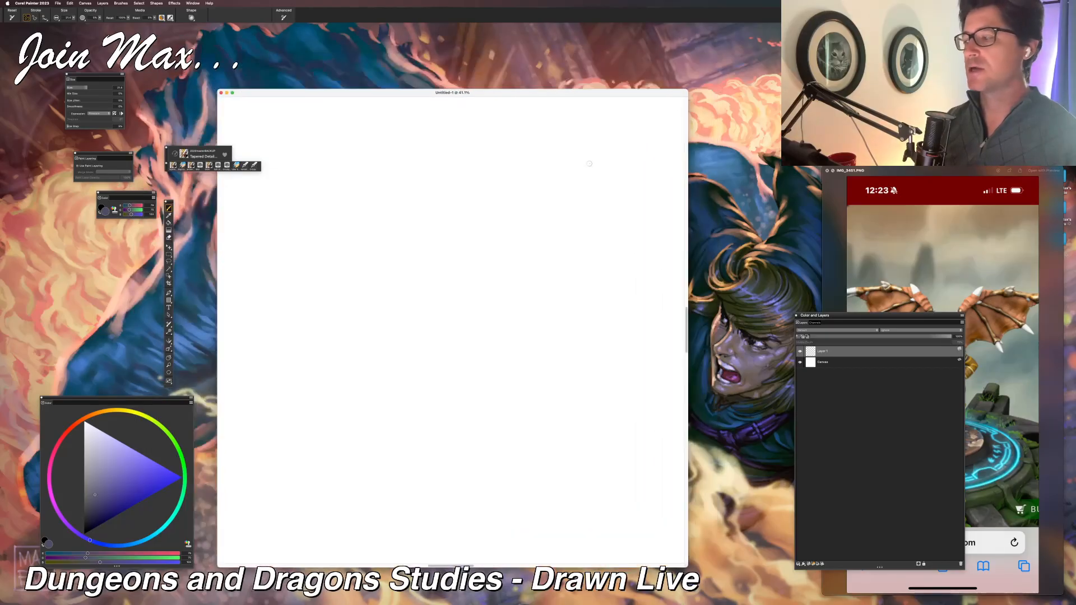
{"action": "key", "text": "super+0"}
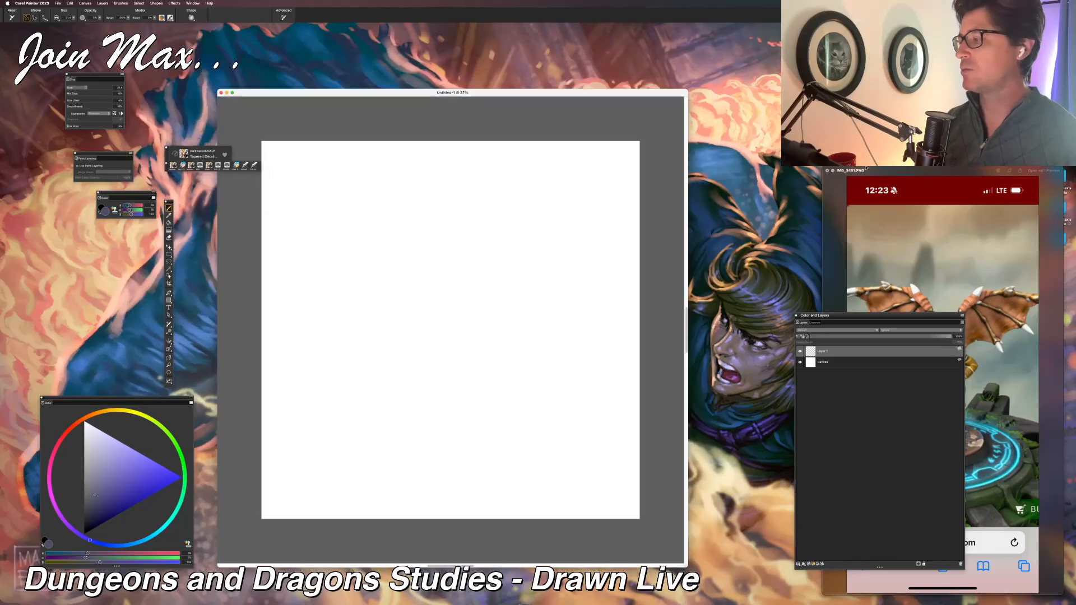
Step: Bring the winged character preview forward and place it close beside the document window
{"action": "left_click", "coordinate": [866, 169]}
{"action": "mouse_move", "coordinate": [906, 170]}
{"action": "left_mouse_down"}
{"action": "mouse_move", "coordinate": [878, 176]}
{"action": "mouse_move", "coordinate": [917, 177]}
{"action": "left_mouse_up"}
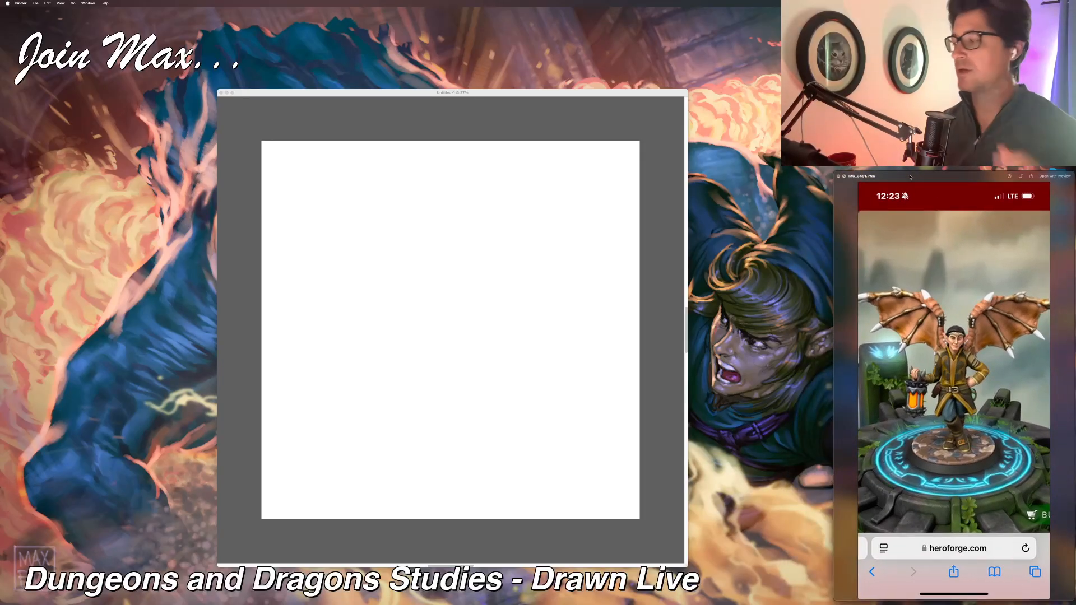
{"action": "left_click_drag", "start_coordinate": [910, 177], "coordinate": [799, 150]}
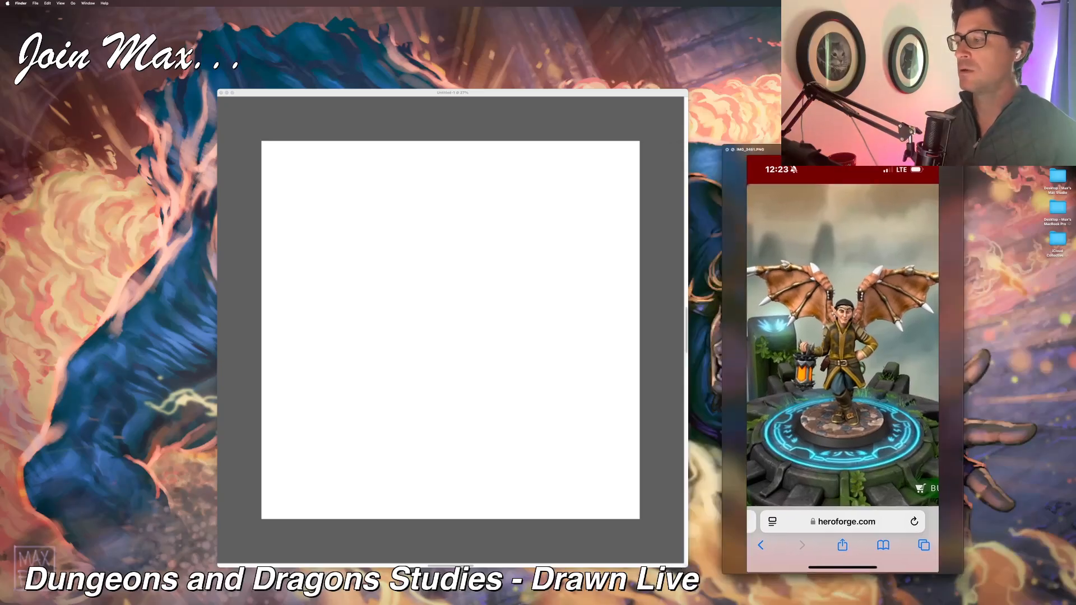
Step: Show the Reference Image panel and start loading an image, selecting IMG_3451.PNG in the partyportrait folder
{"action": "left_click", "coordinate": [638, 96]}
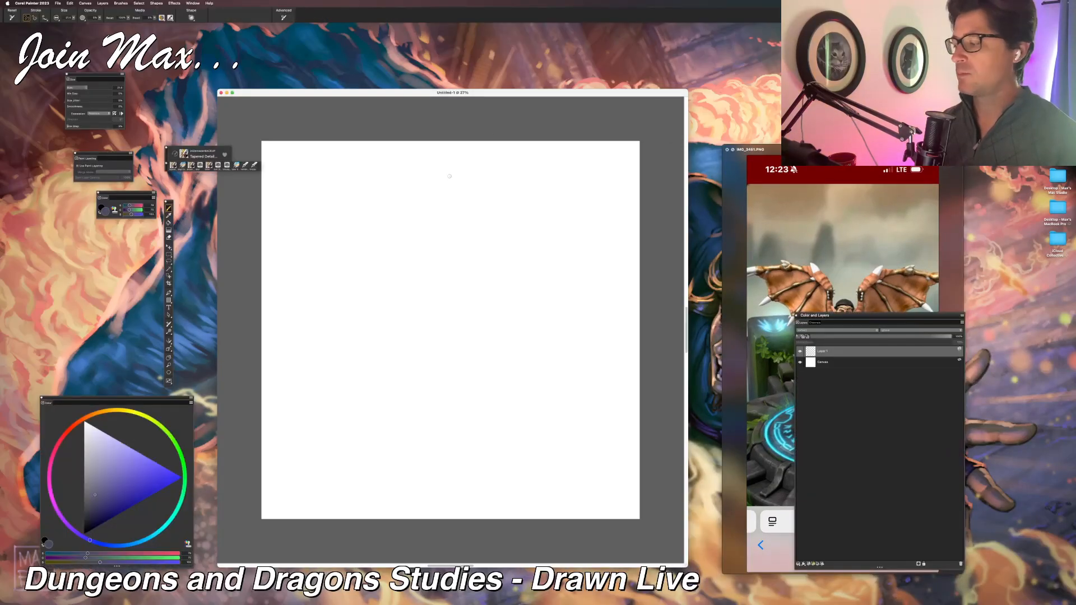
{"action": "left_click", "coordinate": [193, 3]}
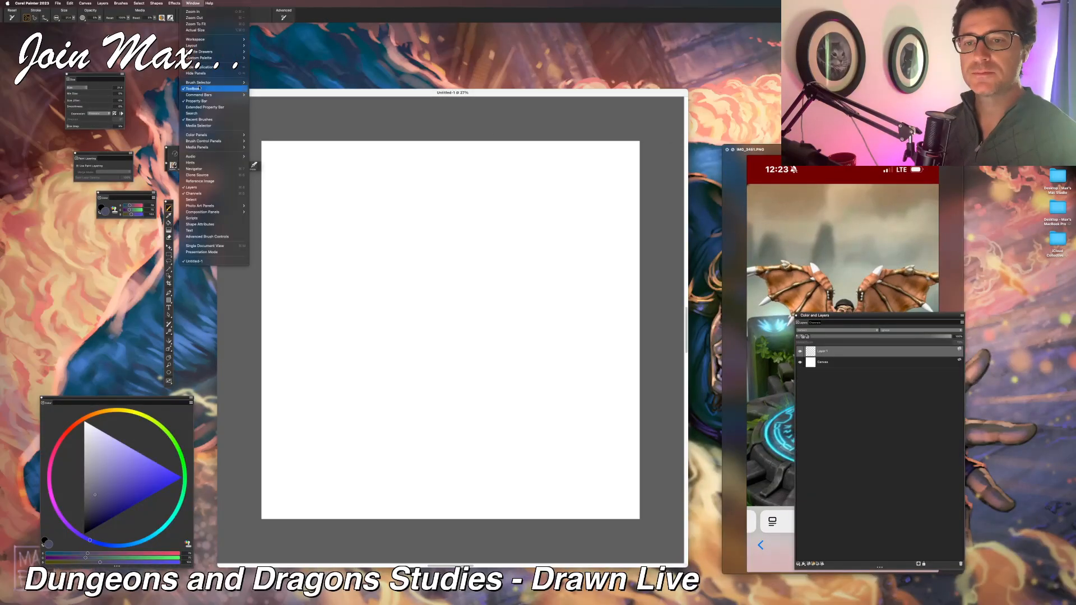
{"action": "left_click", "coordinate": [200, 181]}
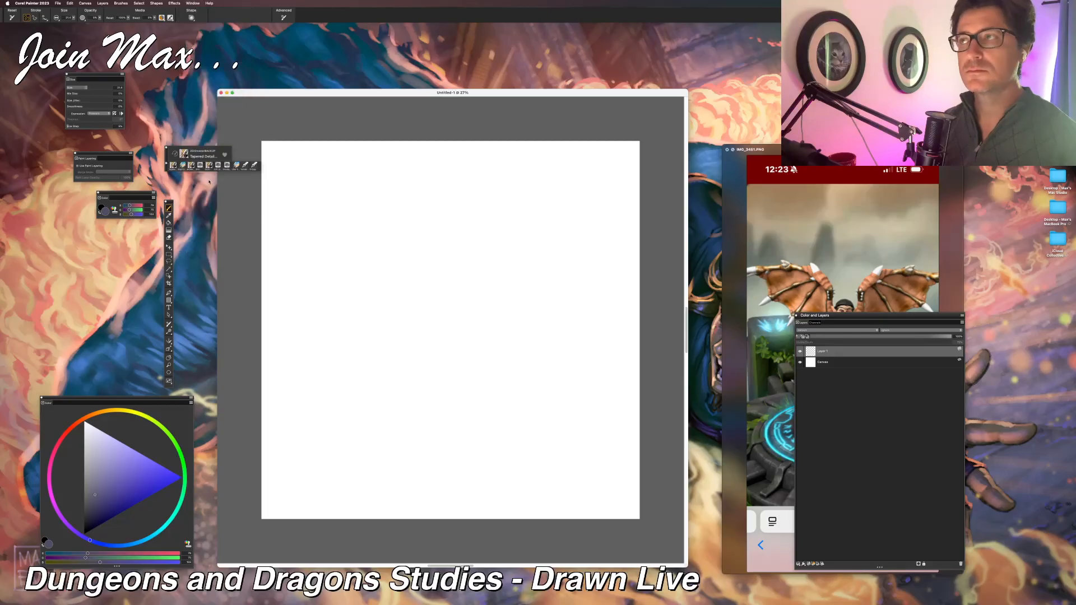
{"action": "left_click", "coordinate": [200, 94]}
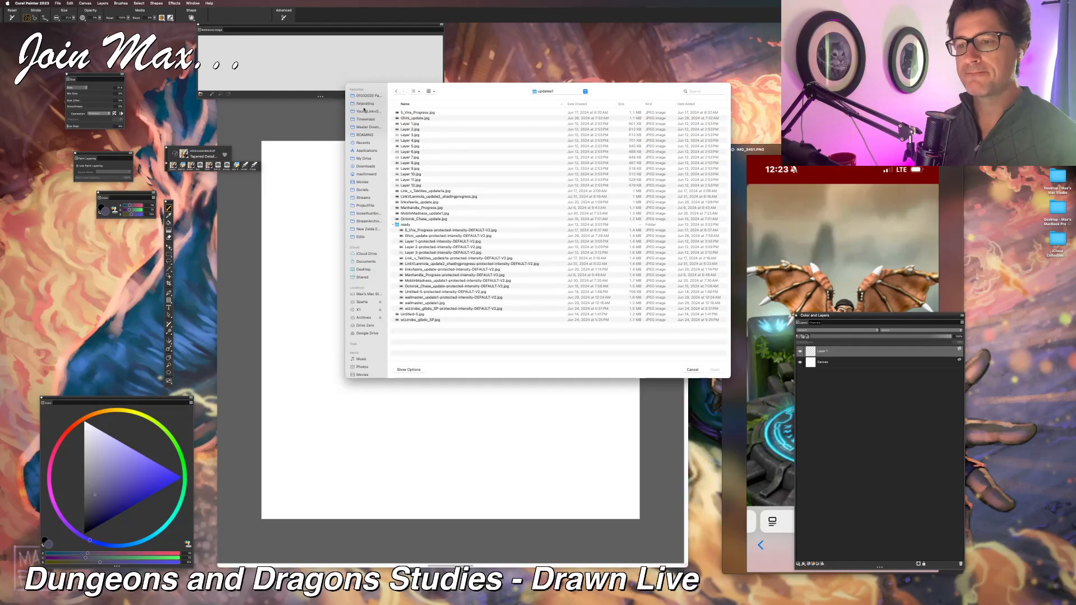
{"action": "left_click", "coordinate": [368, 96]}
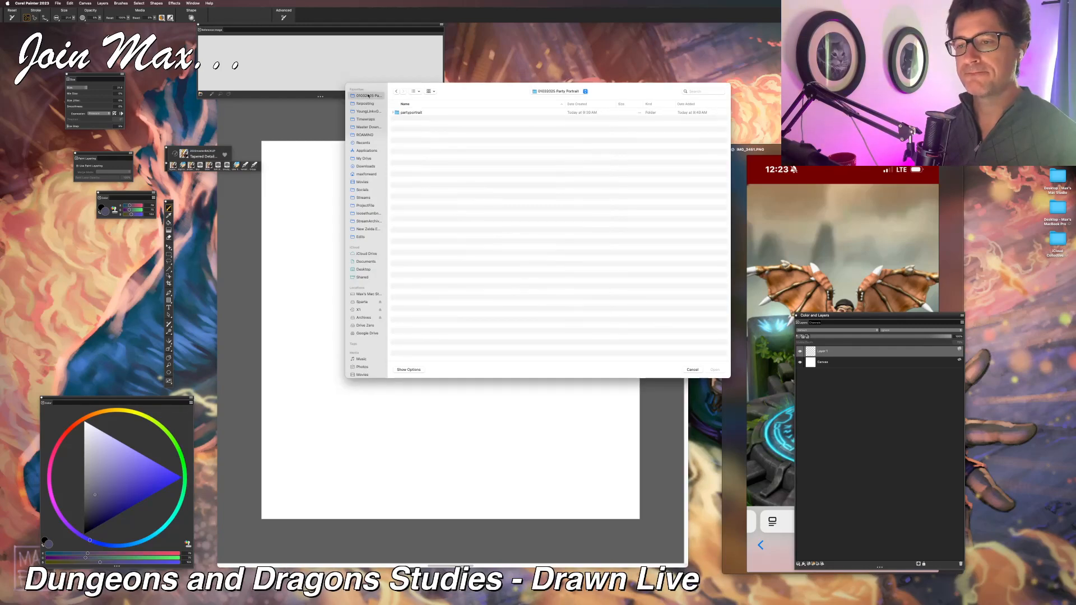
{"action": "double_click", "coordinate": [409, 112]}
{"action": "left_click", "coordinate": [404, 124]}
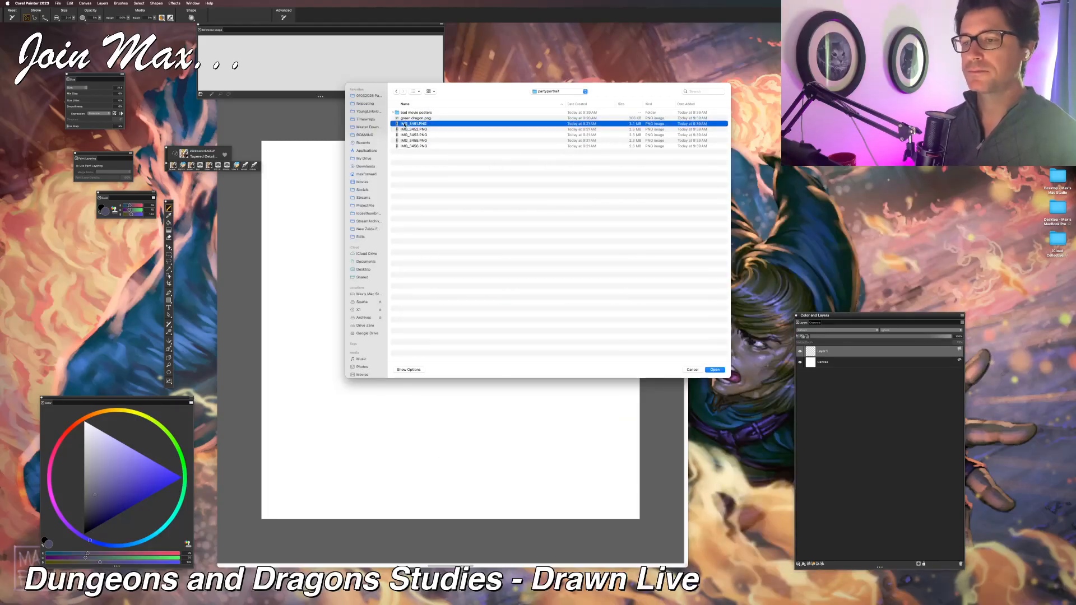
Step: Preview the other character images from IMG_3452.PNG to IMG_3456.PNG while choosing a reference, going back to IMG_3455.PNG
{"action": "key", "text": "Down"}
{"action": "key", "text": "space"}
{"action": "key", "text": "Down"}
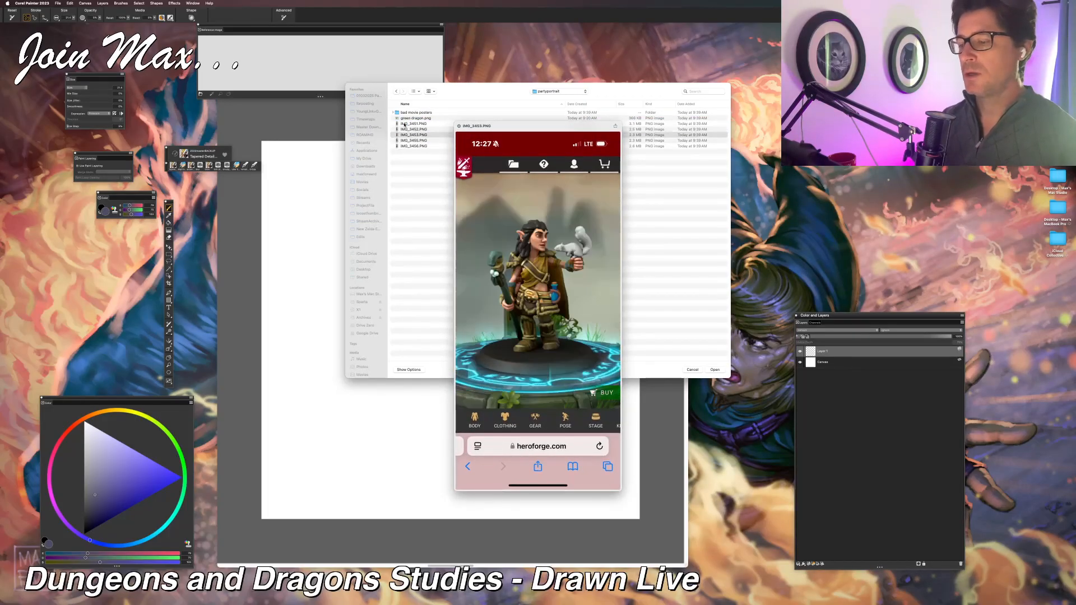
{"action": "key", "text": "Down"}
{"action": "key", "text": "Down"}
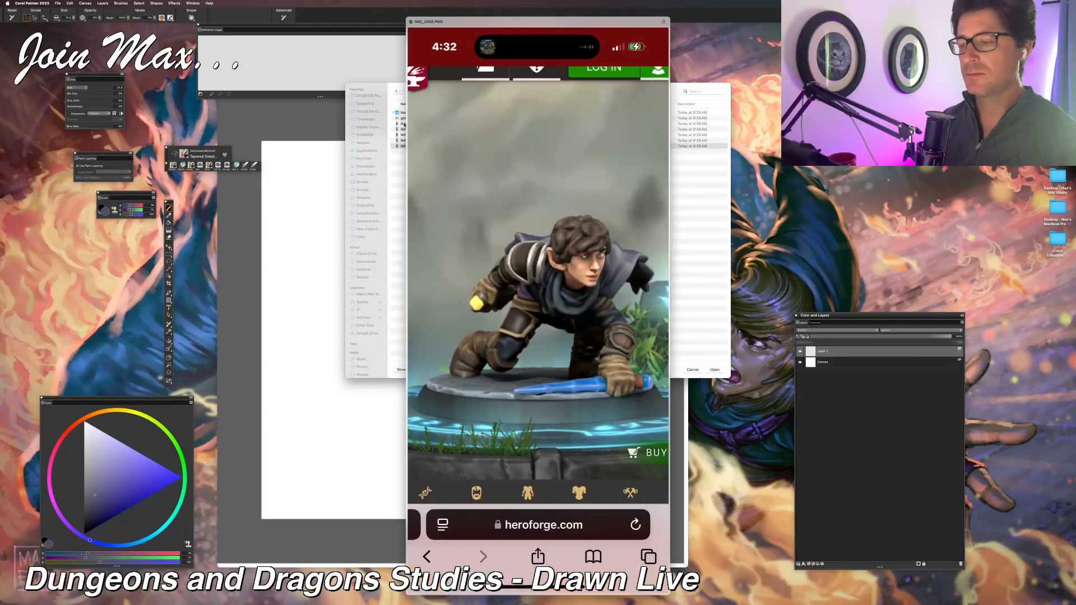
{"action": "key", "text": "Up"}
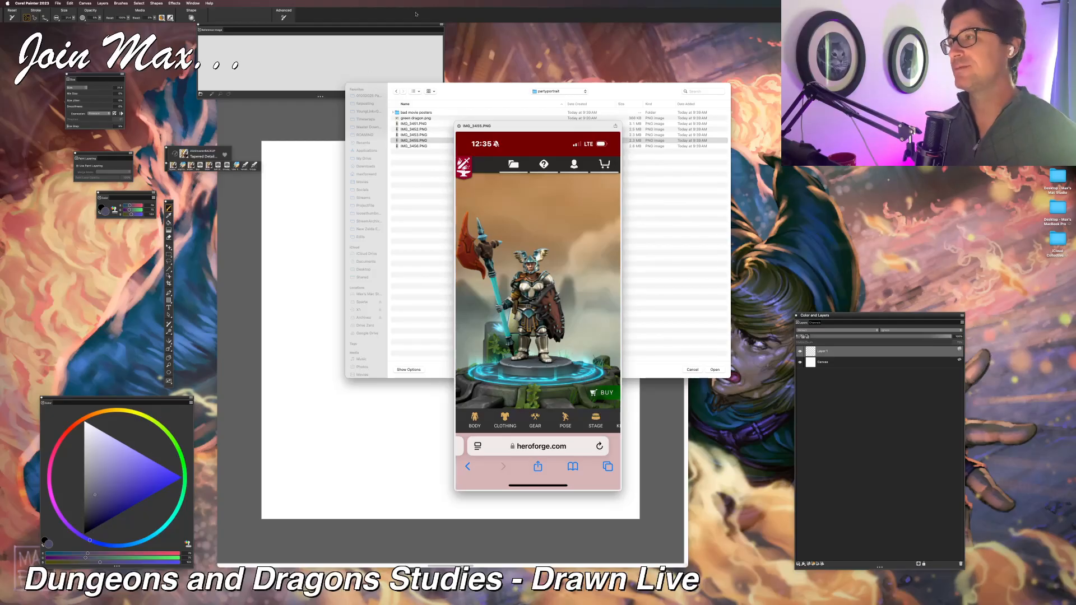
Step: Shift the file dialog slightly and review the character previews again from IMG_3451.PNG onward, returning to IMG_3451.PNG
{"action": "key", "text": "super+Tab"}
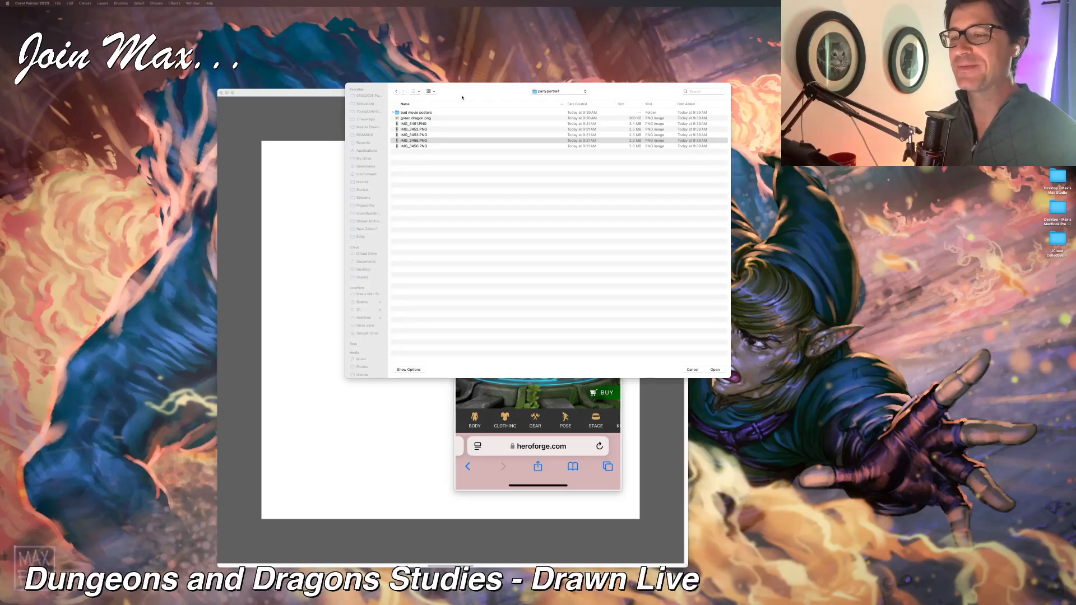
{"action": "mouse_move", "coordinate": [459, 94]}
{"action": "left_mouse_down"}
{"action": "mouse_move", "coordinate": [486, 98]}
{"action": "mouse_move", "coordinate": [454, 100]}
{"action": "left_mouse_up"}
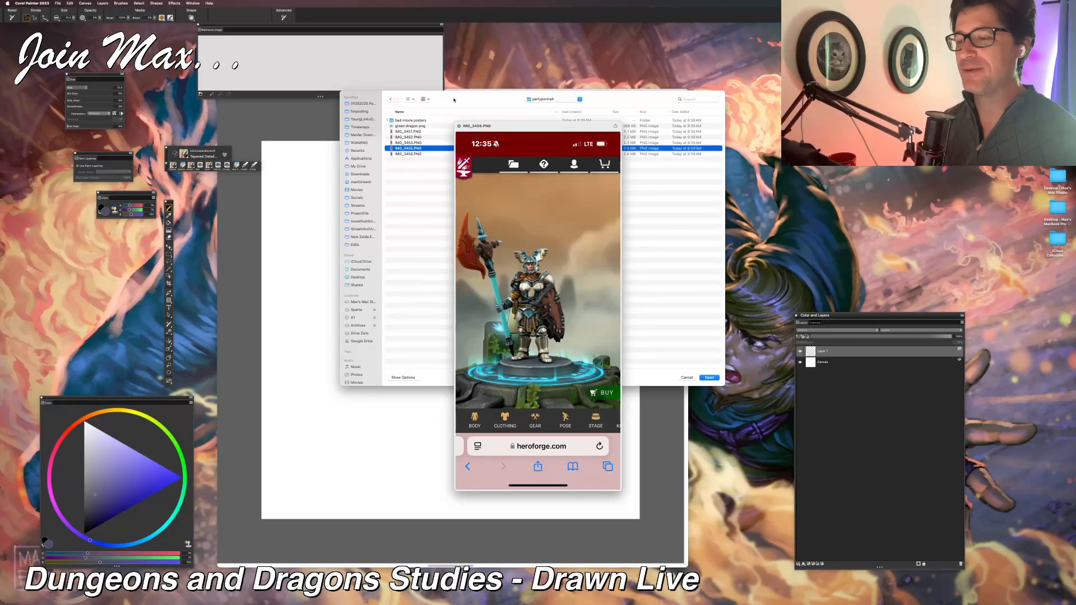
{"action": "left_click", "coordinate": [407, 132]}
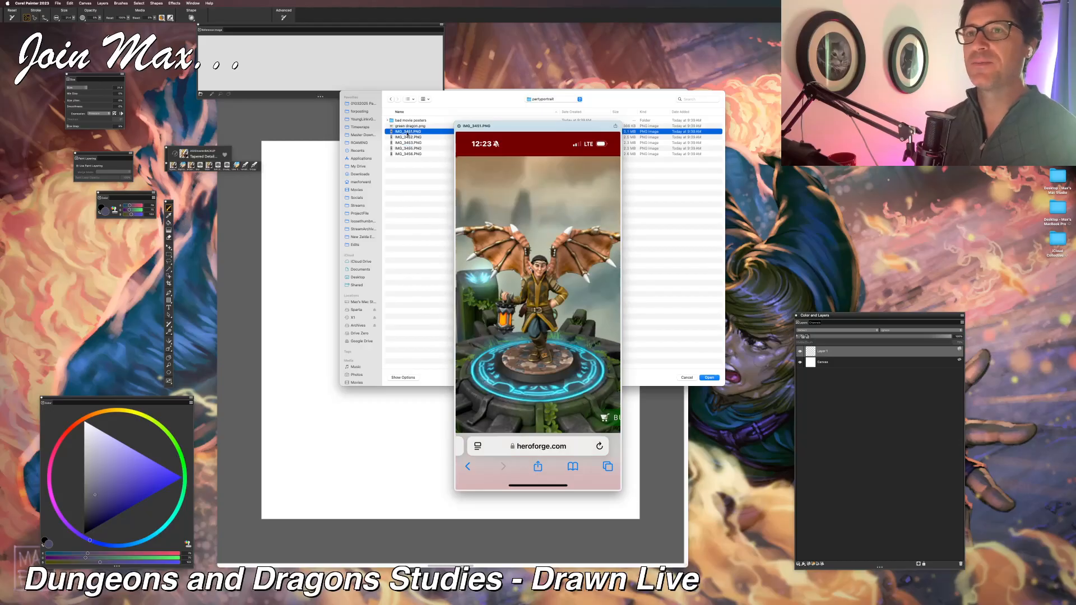
{"action": "key", "text": "Down"}
{"action": "key", "text": "Down"}
{"action": "key", "text": "Down"}
{"action": "key", "text": "Down"}
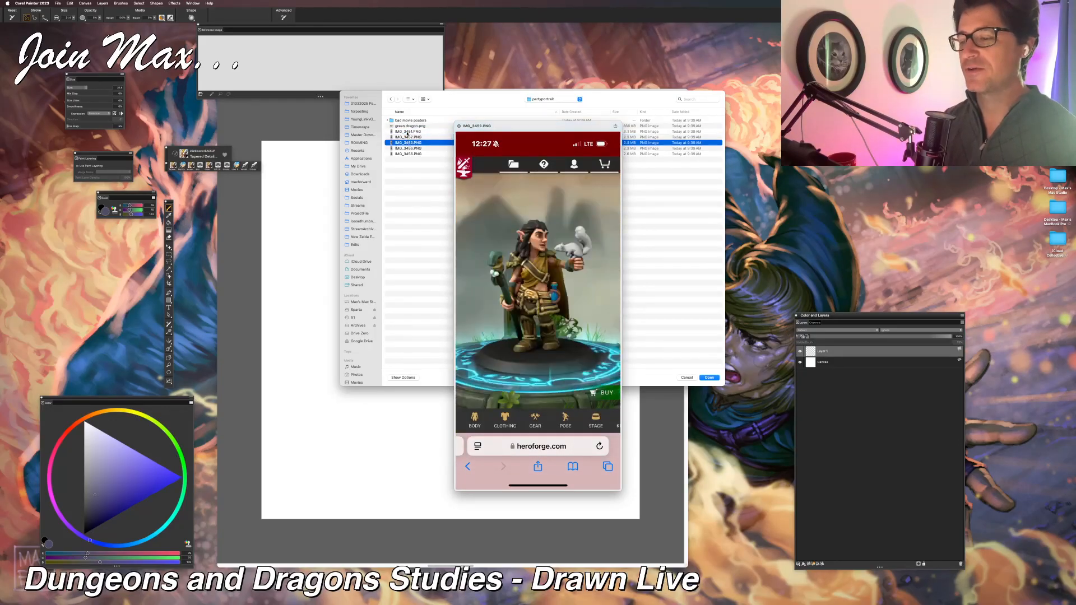
{"action": "key", "text": "Up"}
{"action": "key", "text": "Up"}
{"action": "key", "text": "Up"}
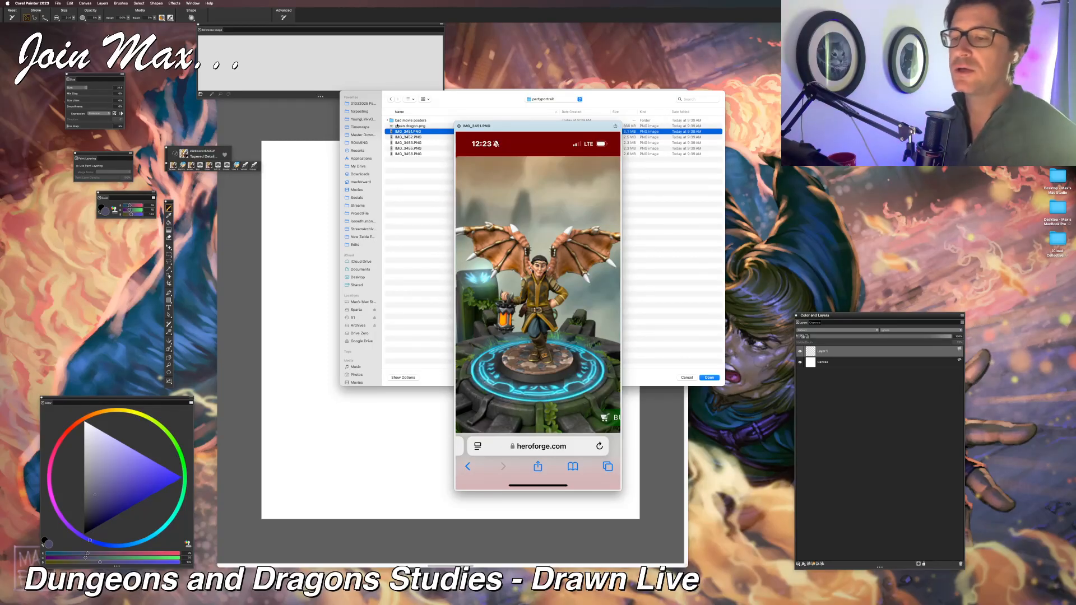
Step: Expand the bad movie posters folder and preview the Dragonheart and Excalibur posters, moving on to green dragon.png
{"action": "left_click", "coordinate": [387, 120]}
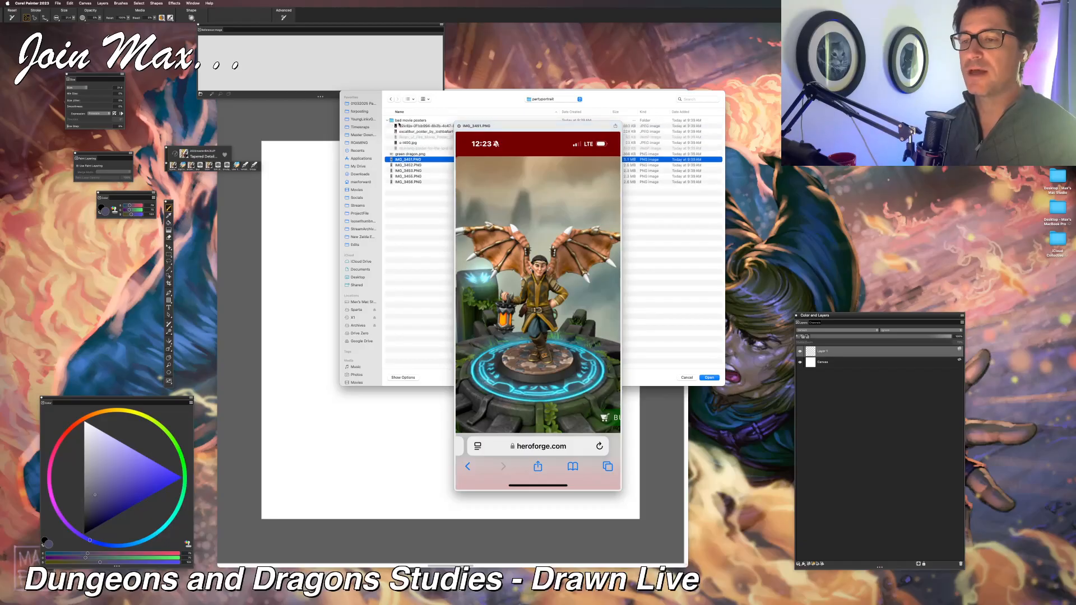
{"action": "left_click", "coordinate": [401, 126]}
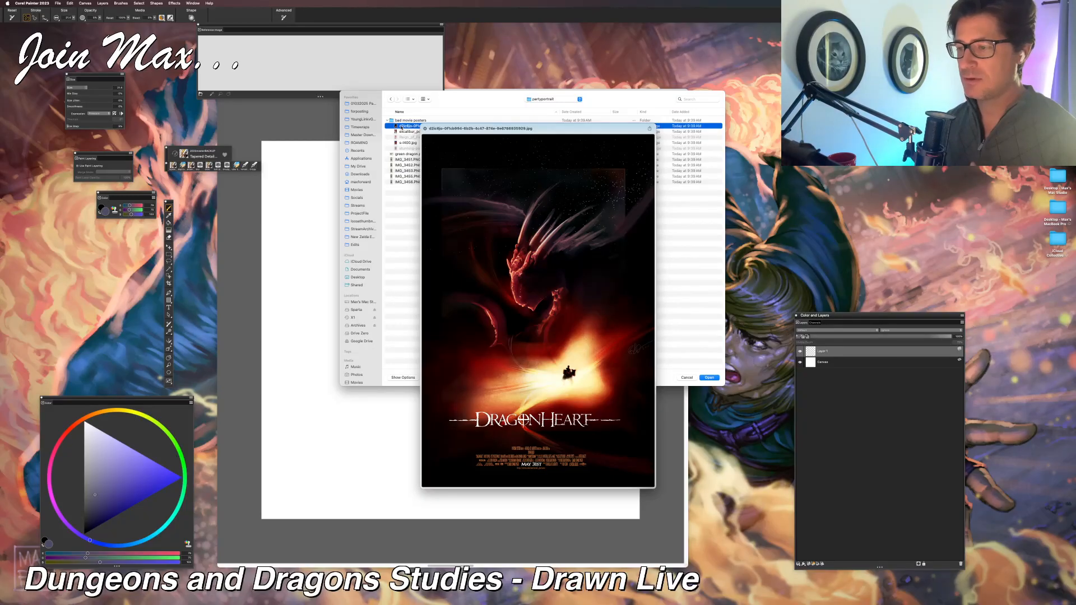
{"action": "key", "text": "Down"}
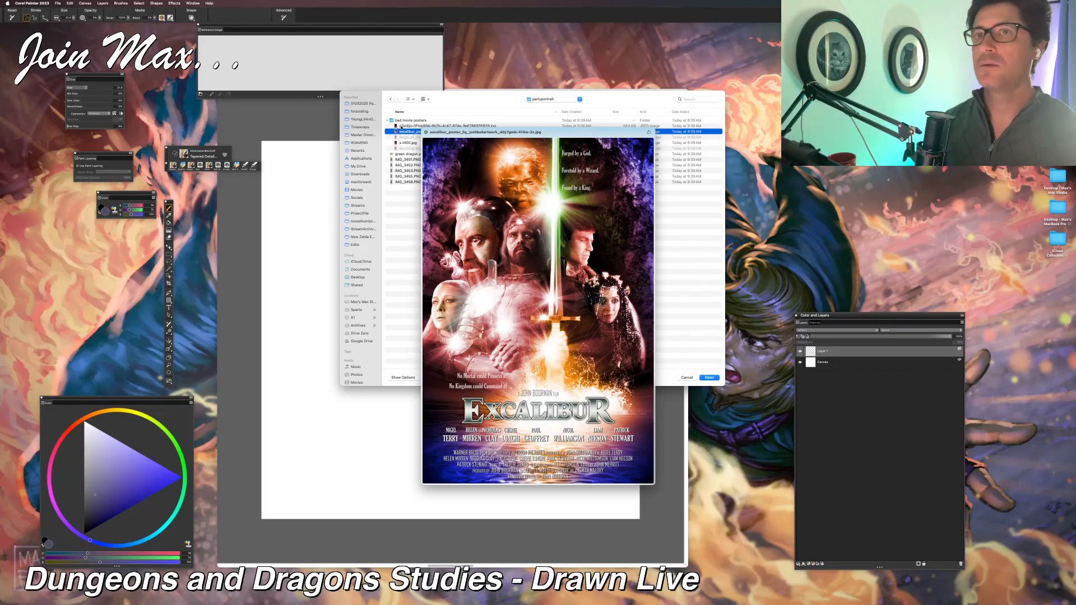
{"action": "key", "text": "super+Tab"}
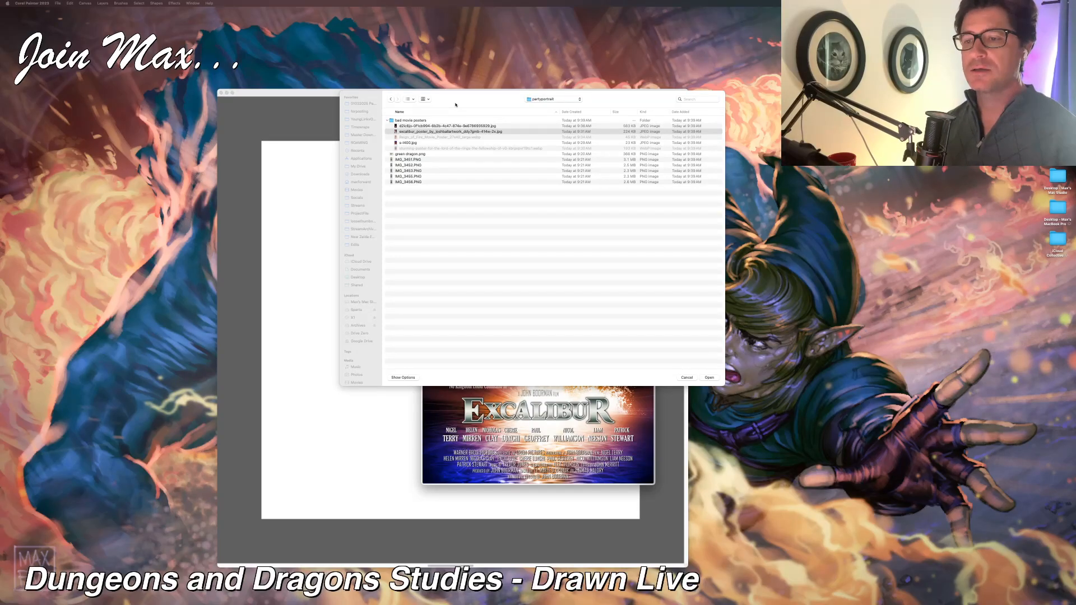
{"action": "left_click", "coordinate": [457, 125]}
{"action": "left_click", "coordinate": [456, 126]}
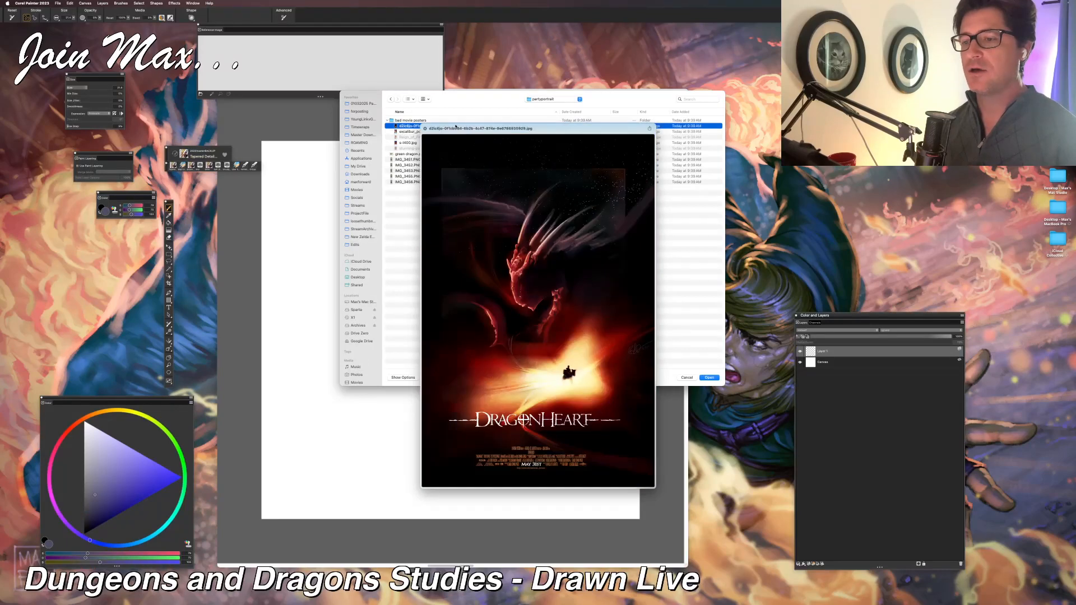
{"action": "key", "text": "Down"}
{"action": "key", "text": "Down"}
{"action": "key", "text": "Down"}
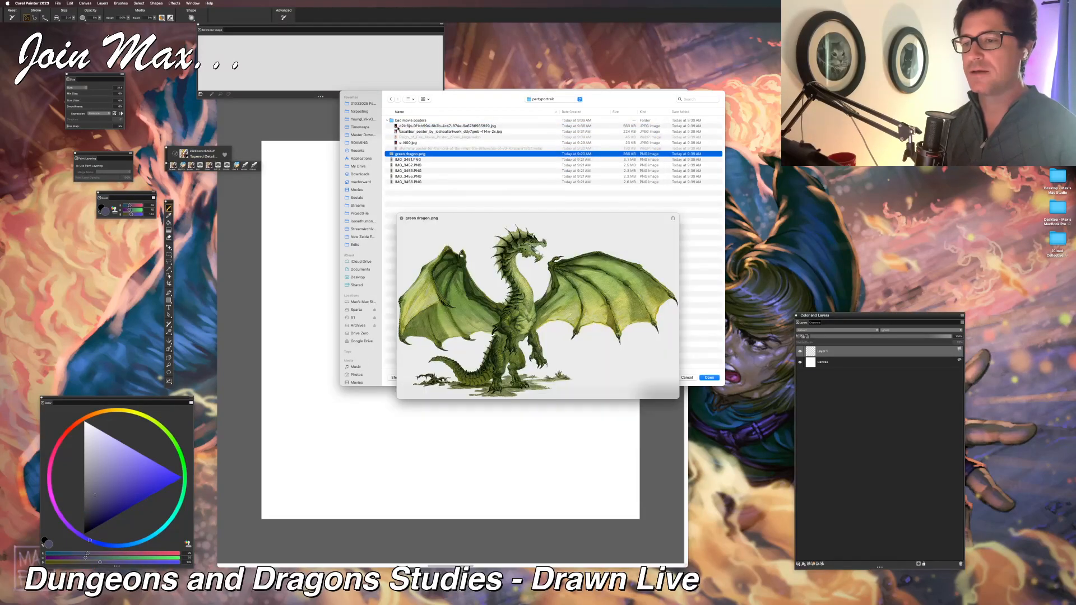
Step: Preview the Willow poster in the bad movie posters folder, moving and enlarging its preview over the file dialog
{"action": "key", "text": "Up"}
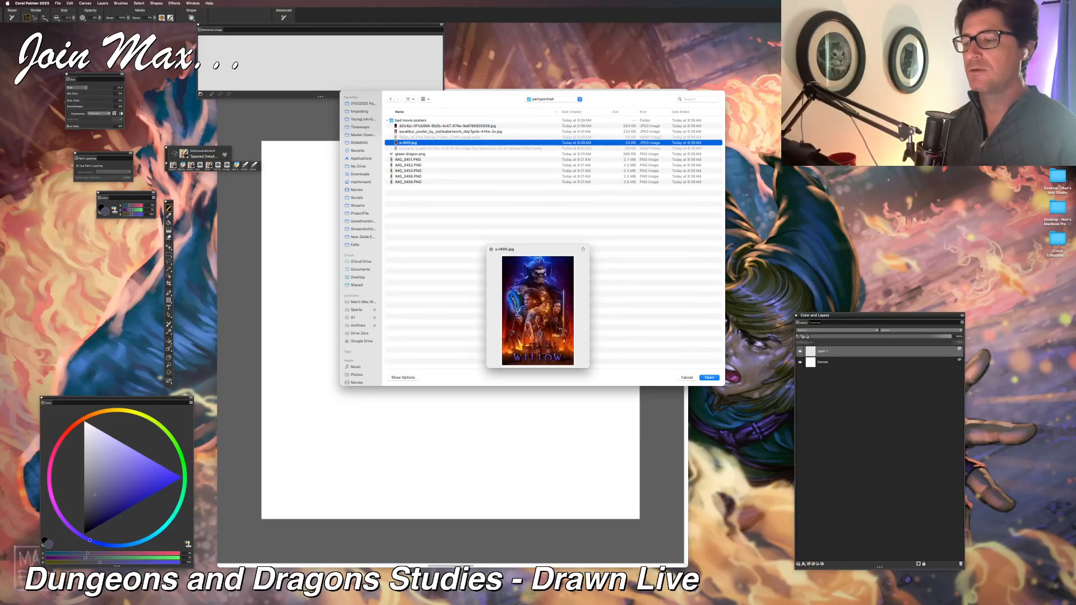
{"action": "left_click_drag", "start_coordinate": [537, 258], "coordinate": [398, 155]}
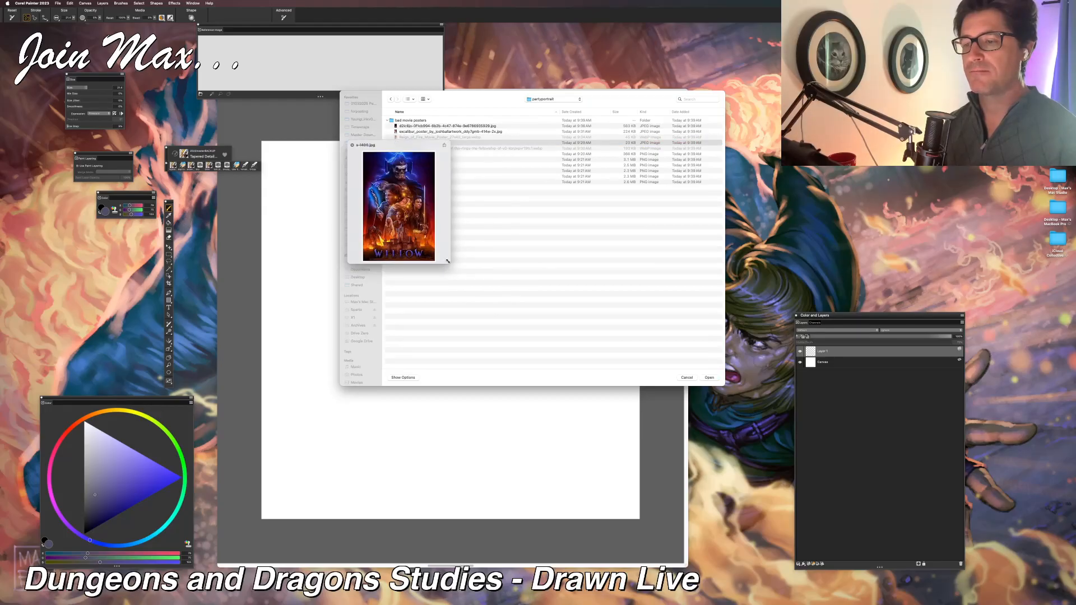
{"action": "left_click_drag", "start_coordinate": [447, 261], "coordinate": [693, 498]}
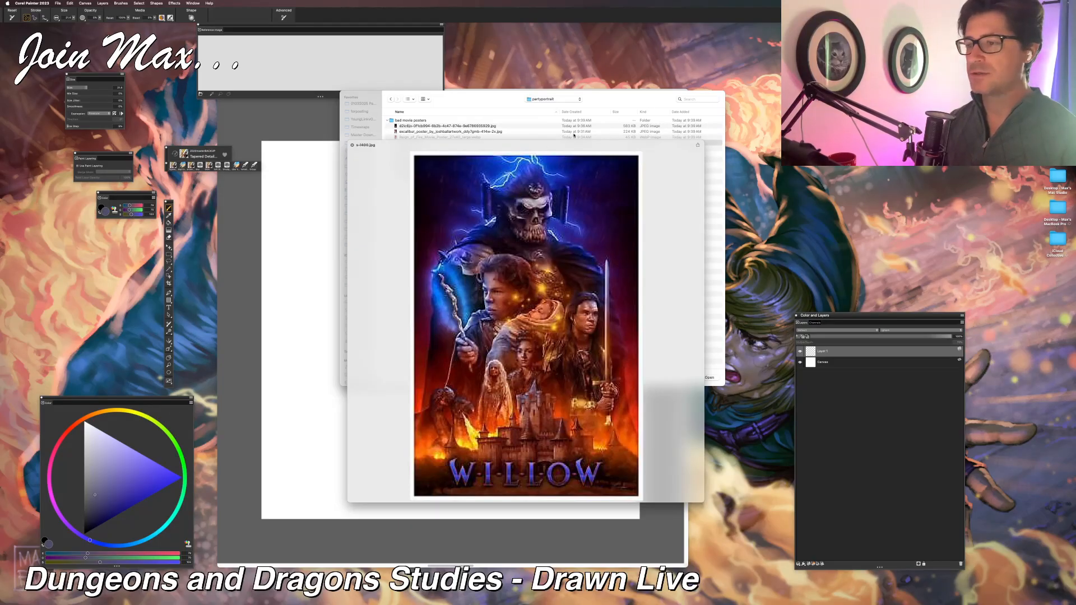
{"action": "key", "text": "space"}
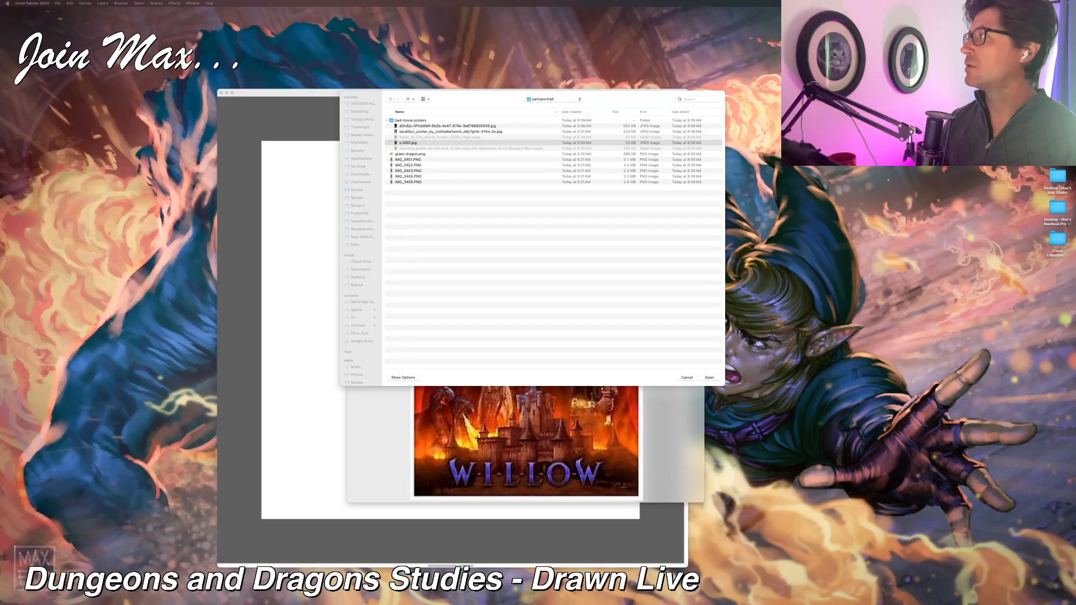
Step: Preview the Reign of Fire poster from Finder, moving its window over the file dialog and enlarging it
{"action": "key", "text": "space"}
{"action": "key", "text": "Down"}
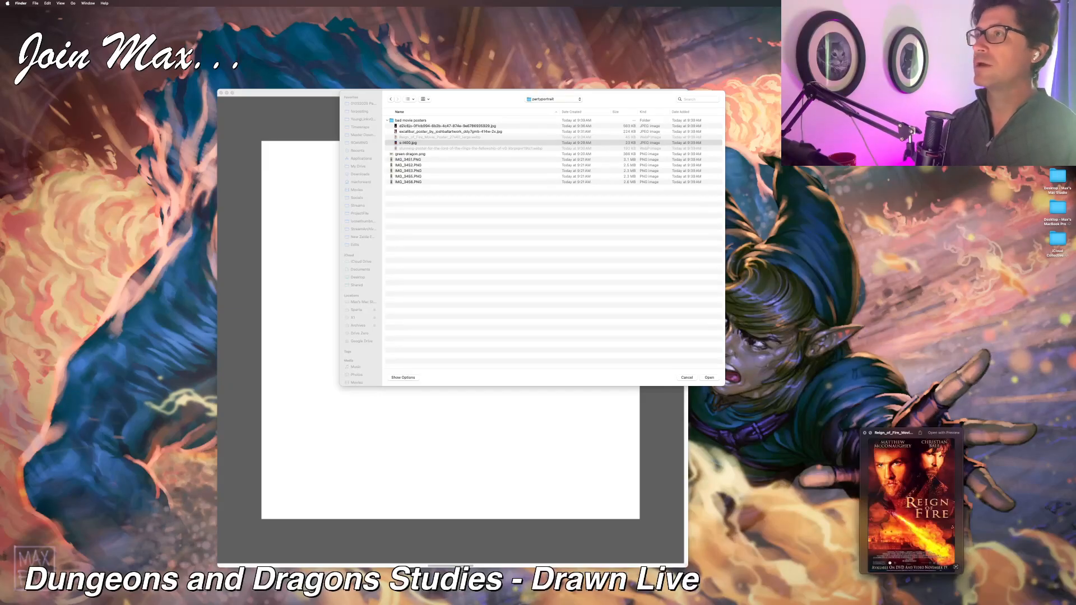
{"action": "left_click_drag", "start_coordinate": [935, 439], "coordinate": [403, 105]}
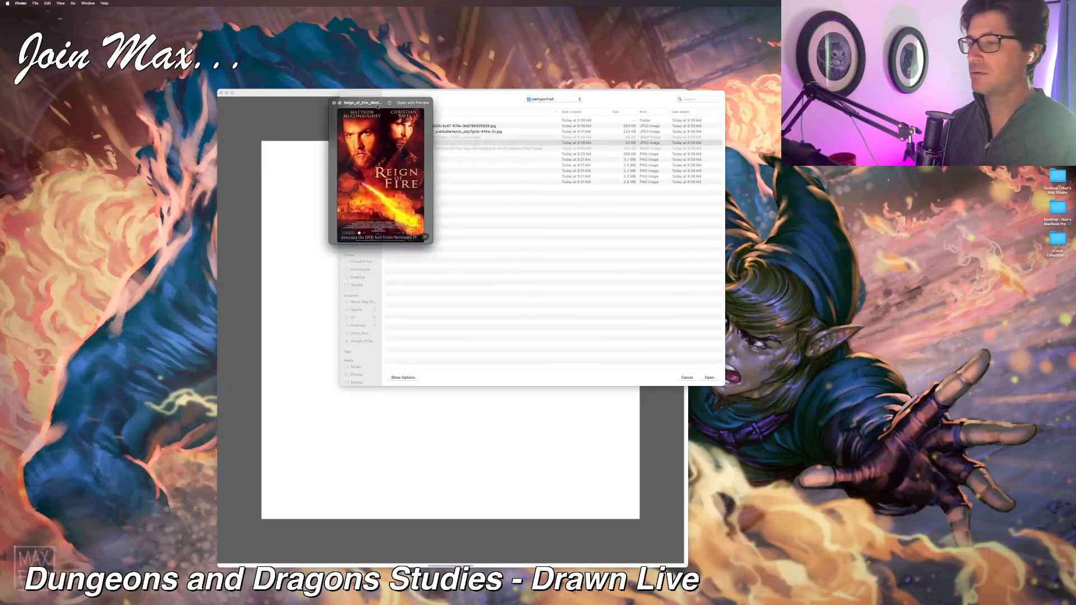
{"action": "left_click_drag", "start_coordinate": [523, 302], "coordinate": [744, 571]}
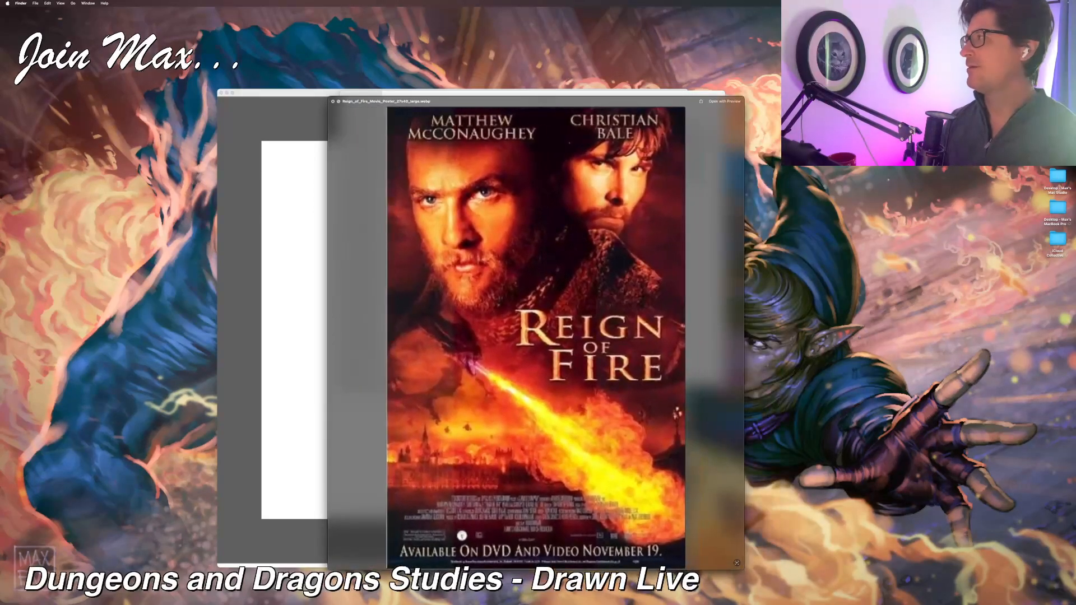
Step: Continue to the Lord of the Rings poster preview, reposition and resize it for viewing, and close it to return to the file dialog
{"action": "key", "text": "Down"}
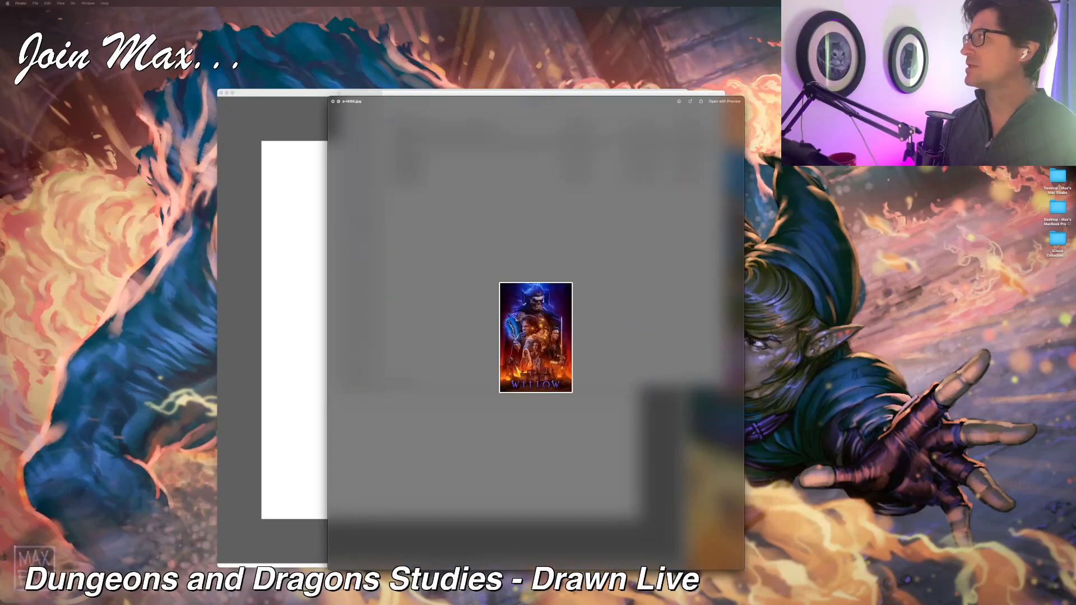
{"action": "key", "text": "Down"}
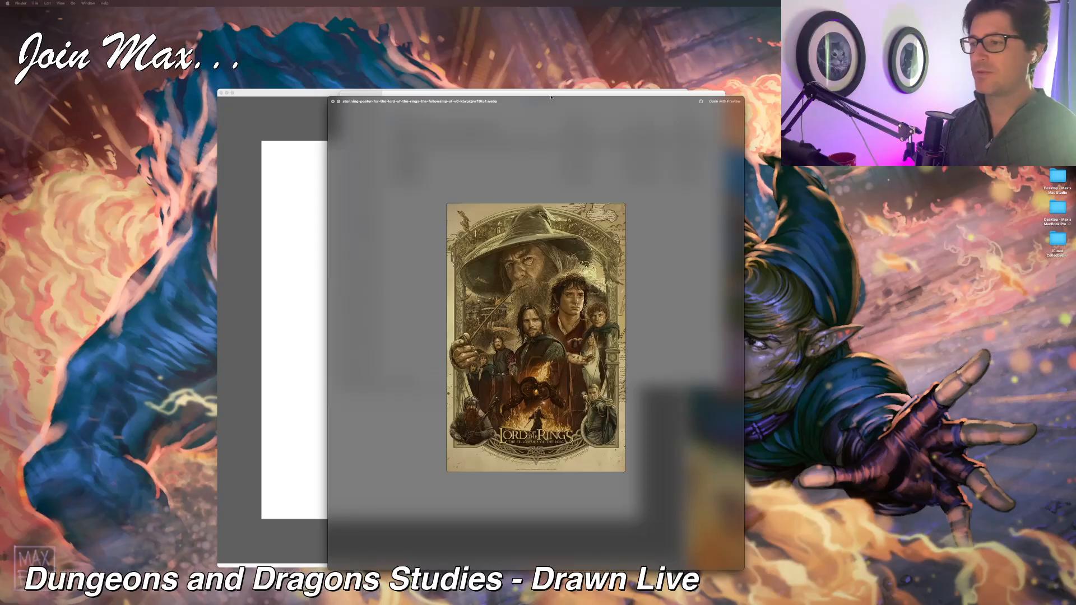
{"action": "left_click_drag", "start_coordinate": [551, 97], "coordinate": [442, 43]}
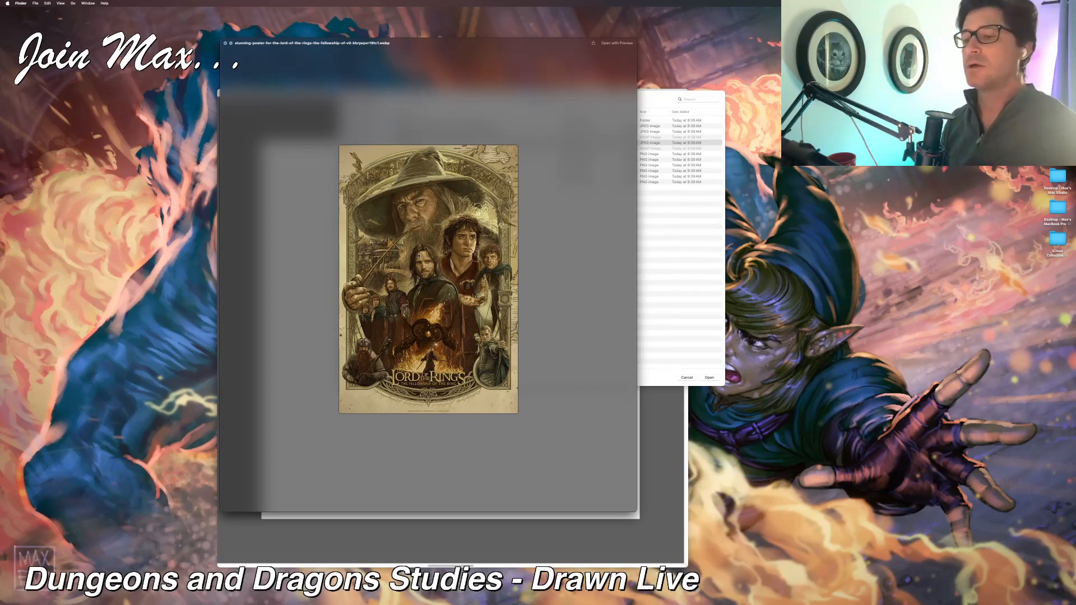
{"action": "left_click_drag", "start_coordinate": [425, 41], "coordinate": [844, 99]}
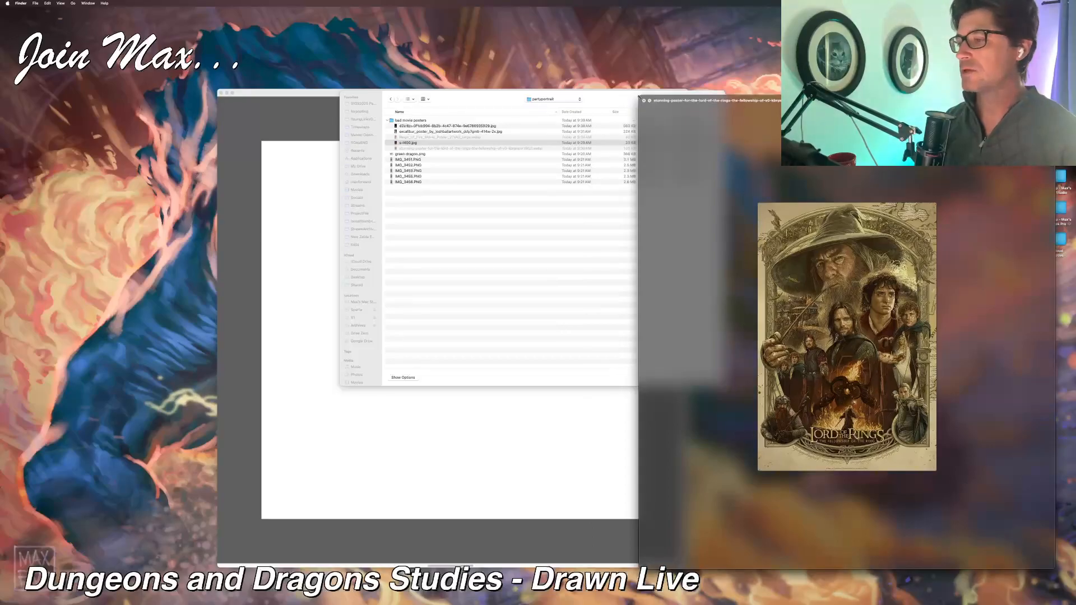
{"action": "left_click_drag", "start_coordinate": [640, 97], "coordinate": [681, 167]}
{"action": "left_click_drag", "start_coordinate": [989, 174], "coordinate": [728, 137]}
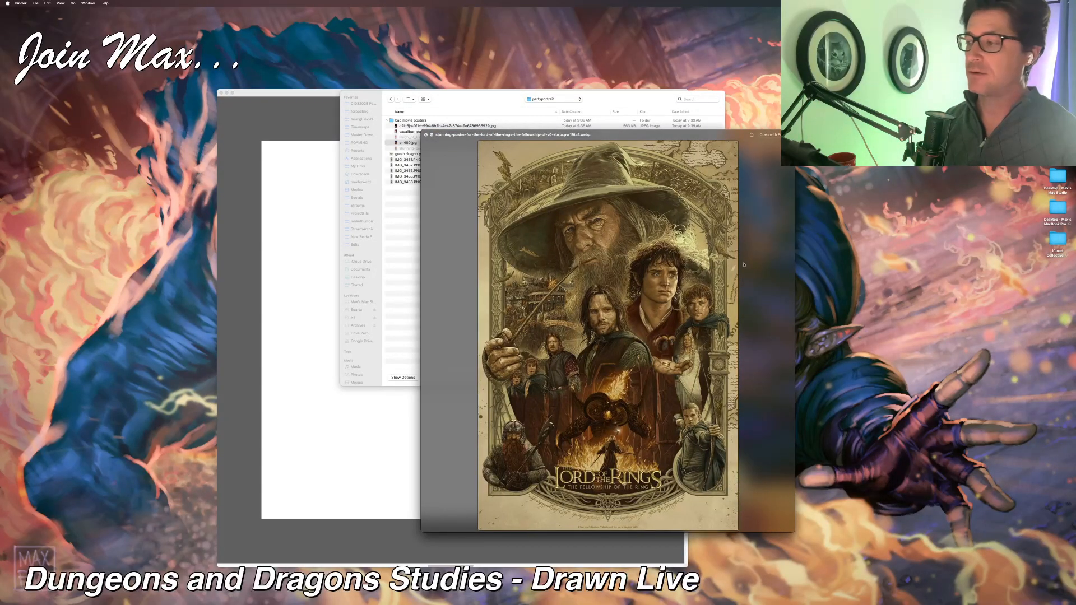
{"action": "left_click", "coordinate": [763, 471]}
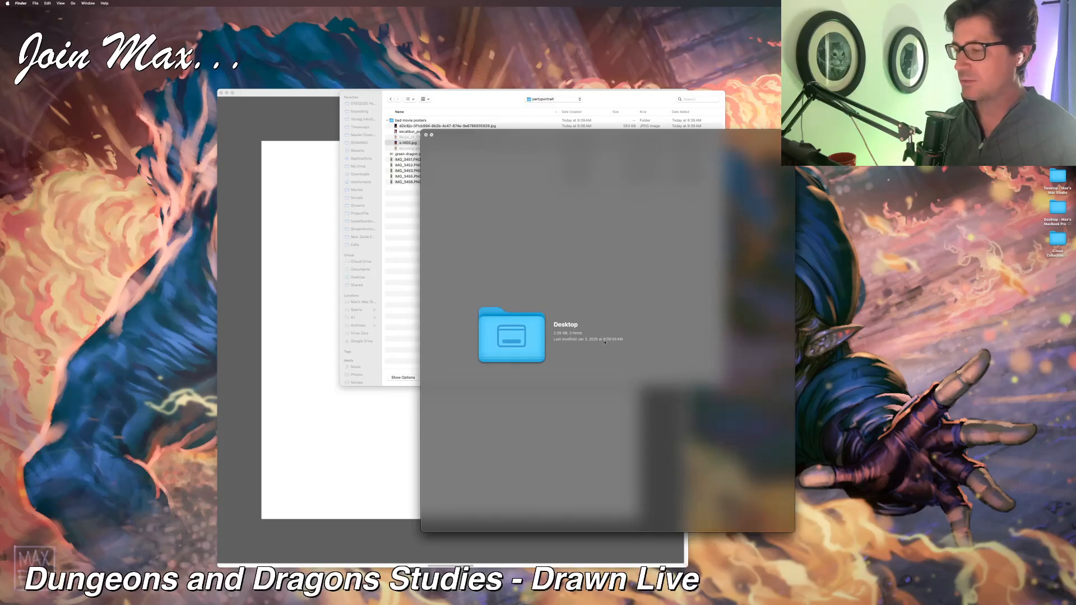
{"action": "left_click_drag", "start_coordinate": [567, 137], "coordinate": [671, 120]}
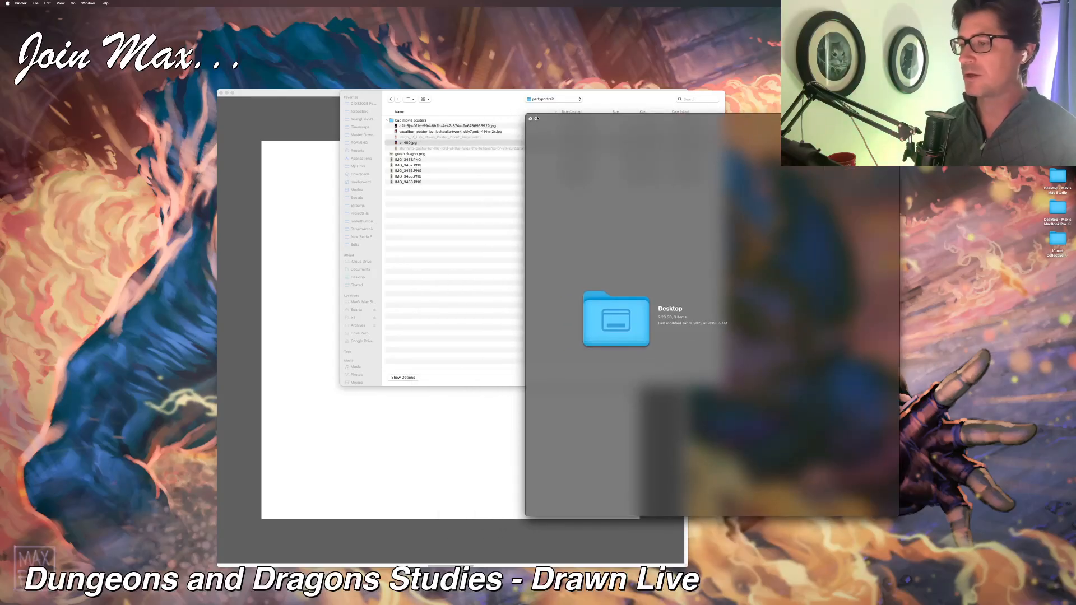
{"action": "left_click", "coordinate": [530, 120]}
{"action": "left_click", "coordinate": [463, 151]}
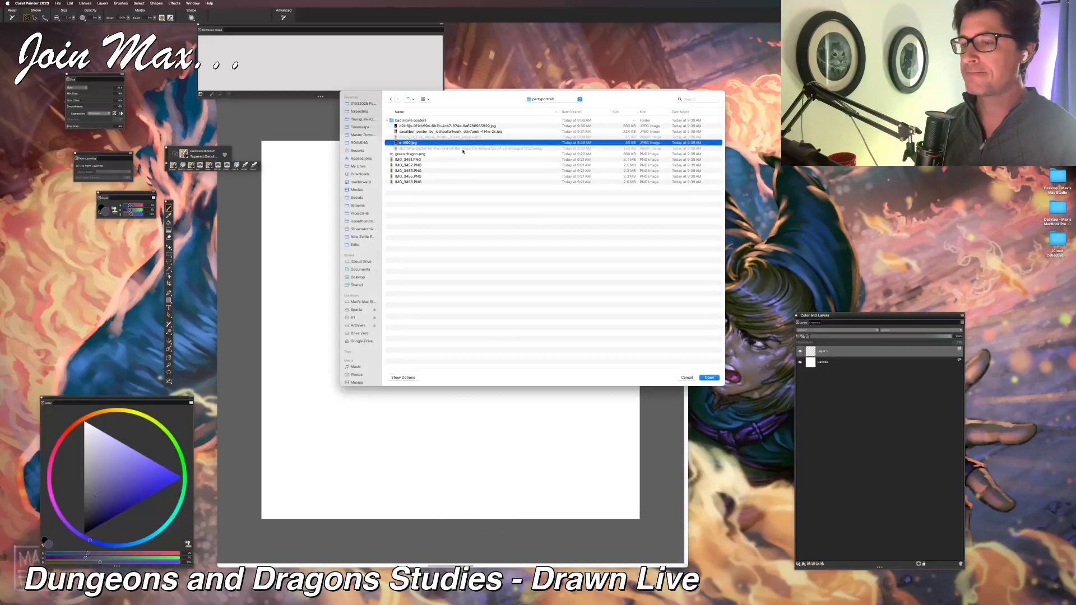
Step: Preview the character images from IMG_3451.PNG through IMG_3456.PNG in the partyportrait folder
{"action": "left_click", "coordinate": [462, 159]}
{"action": "key", "text": "space"}
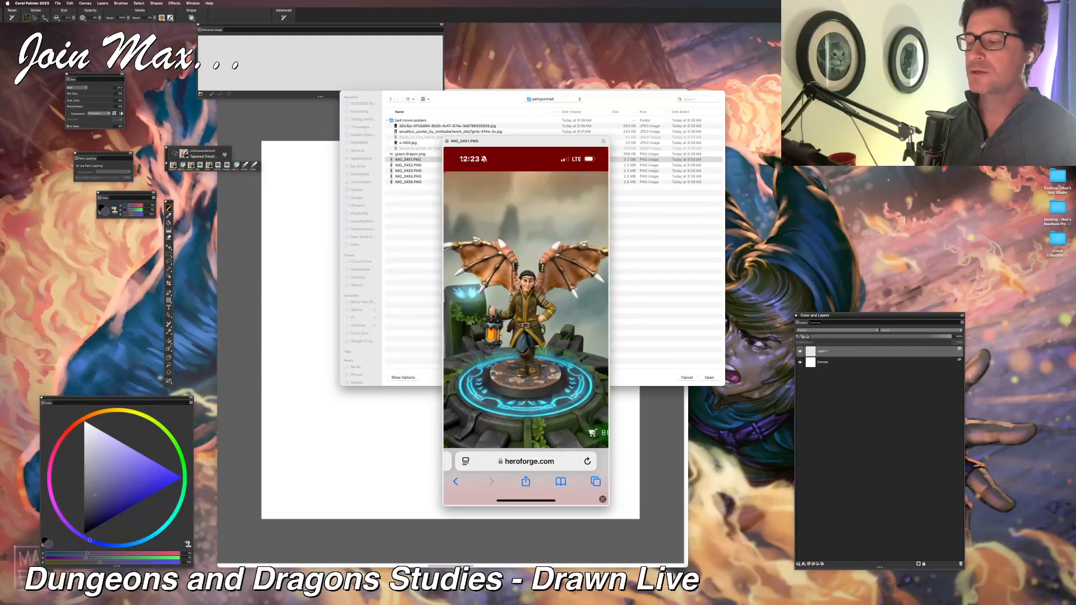
{"action": "key", "text": "Down"}
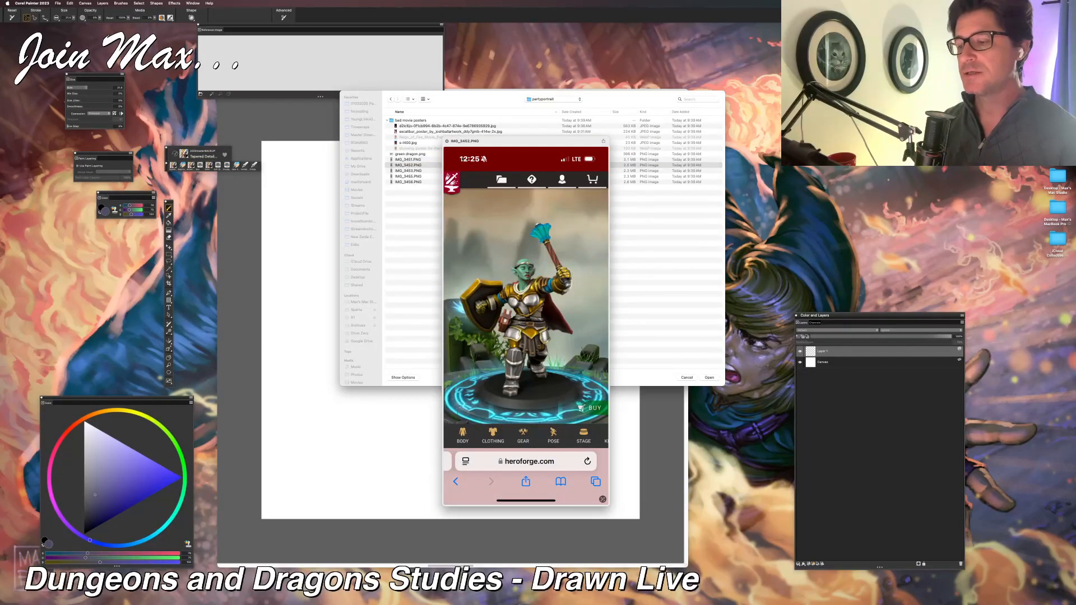
{"action": "key", "text": "Down"}
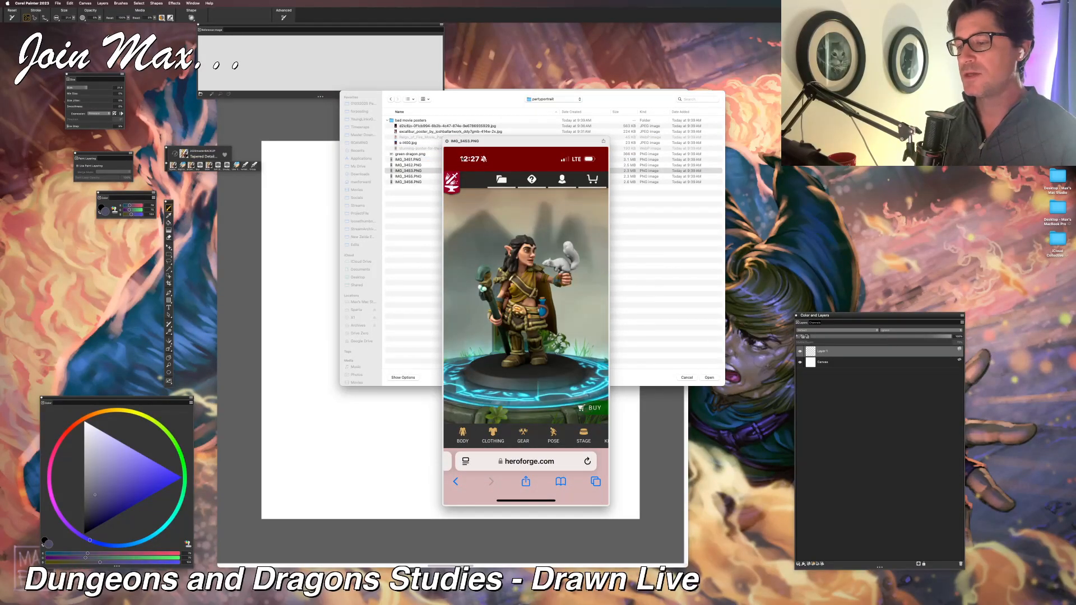
{"action": "key", "text": "Down"}
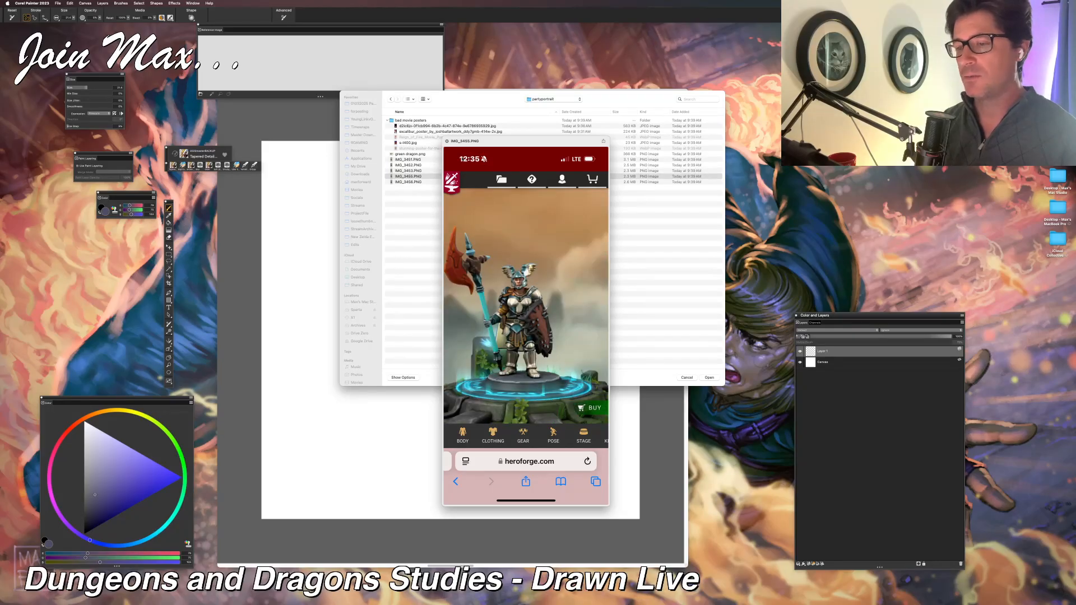
{"action": "key", "text": "Down"}
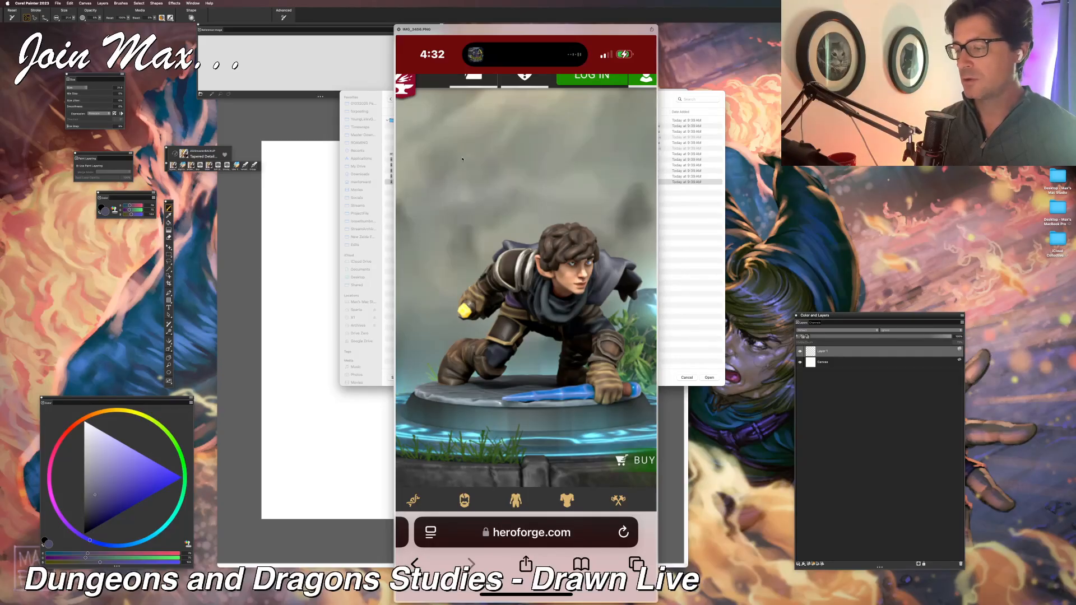
Step: Compare the neighbouring character previews once more and load IMG_3456.PNG as the reference image
{"action": "key", "text": "Up"}
{"action": "key", "text": "Down"}
{"action": "key", "text": "Up"}
{"action": "key", "text": "Up"}
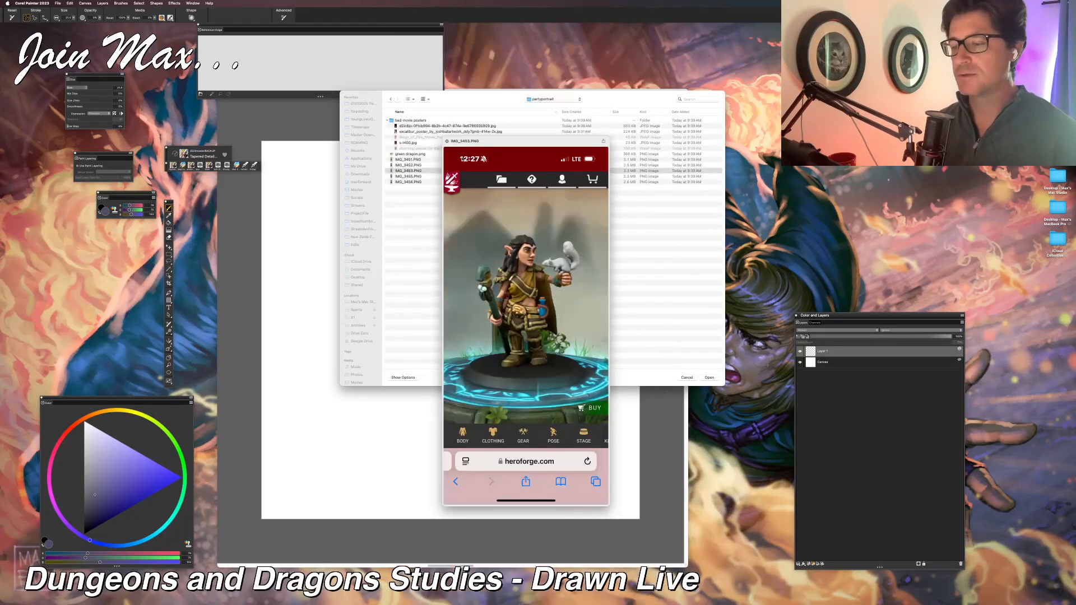
{"action": "key", "text": "Down"}
{"action": "key", "text": "Down"}
{"action": "key", "text": "space"}
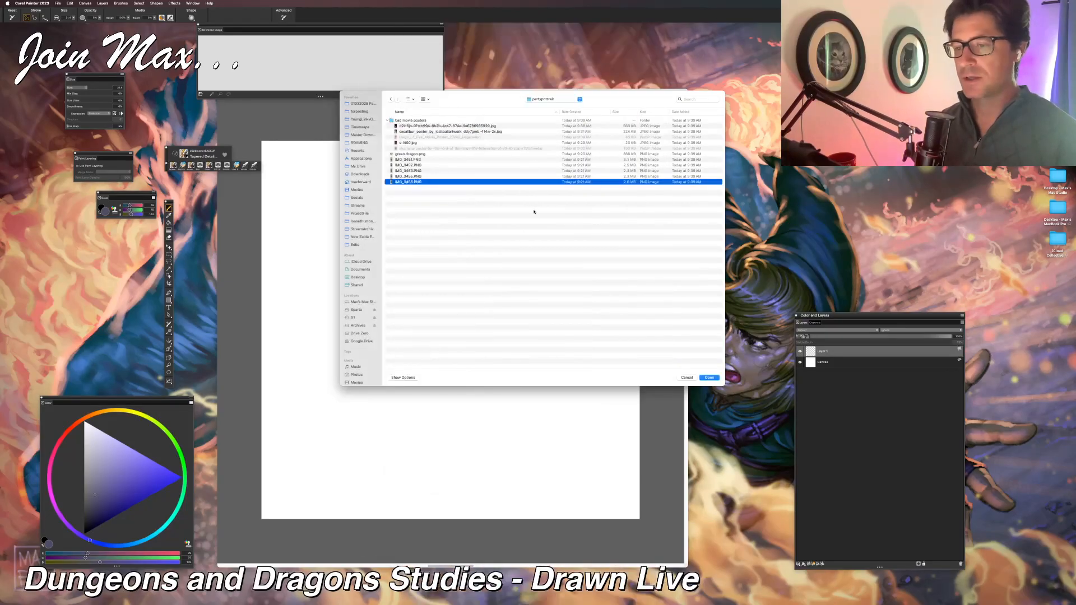
{"action": "left_click", "coordinate": [710, 379]}
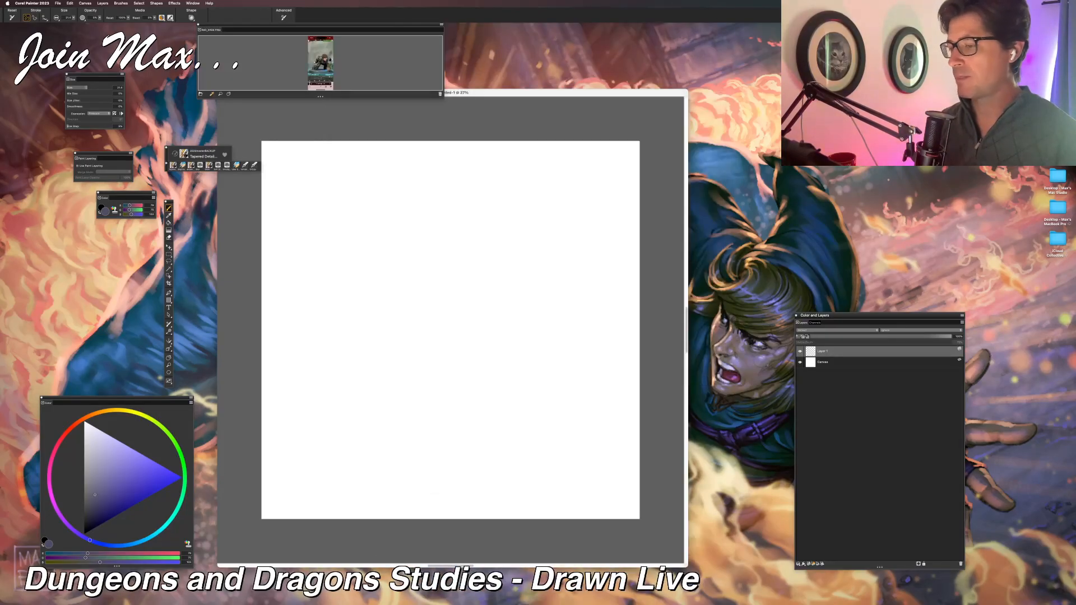
Step: Enlarge the Reference Image panel, zoom in on the crouching character, and move the panel over the lower part of the canvas window
{"action": "left_click_drag", "start_coordinate": [340, 32], "coordinate": [538, 64]}
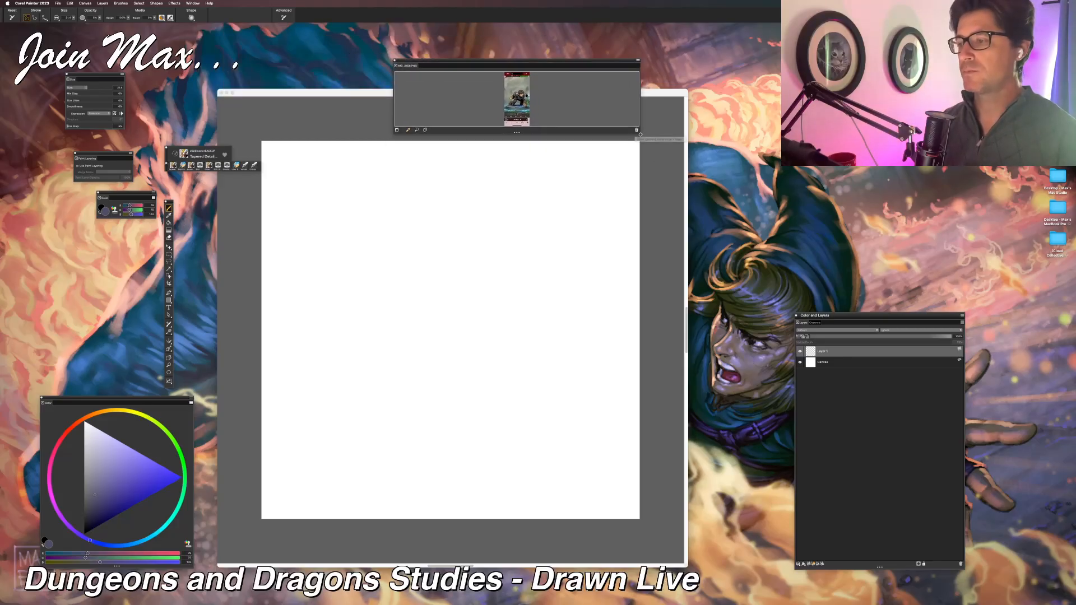
{"action": "left_click_drag", "start_coordinate": [639, 134], "coordinate": [781, 256]}
{"action": "left_click_drag", "start_coordinate": [494, 244], "coordinate": [494, 253]}
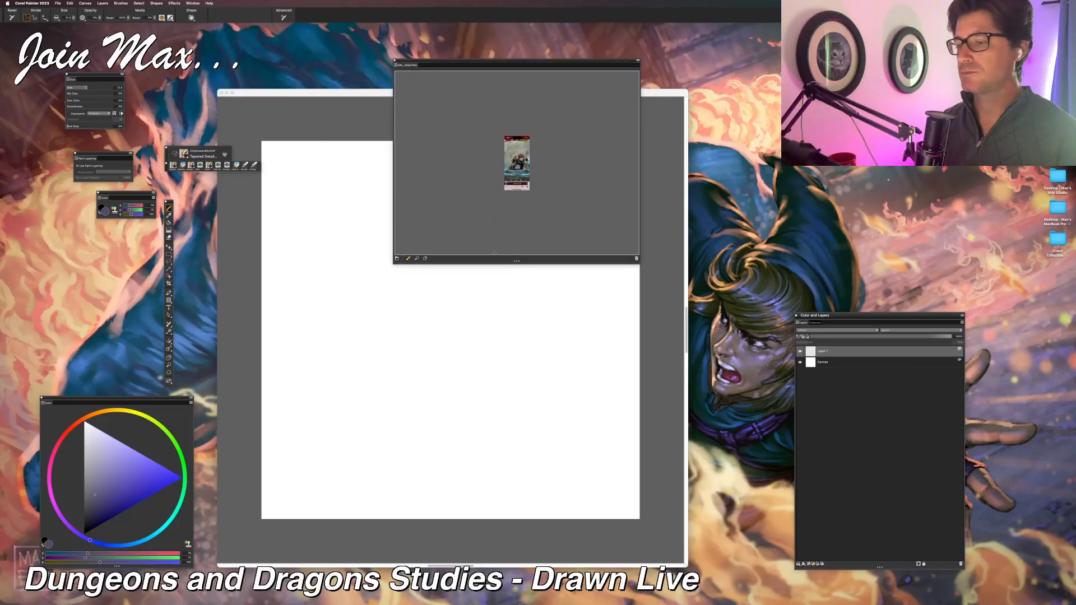
{"action": "left_click", "coordinate": [418, 259]}
{"action": "left_click", "coordinate": [511, 181]}
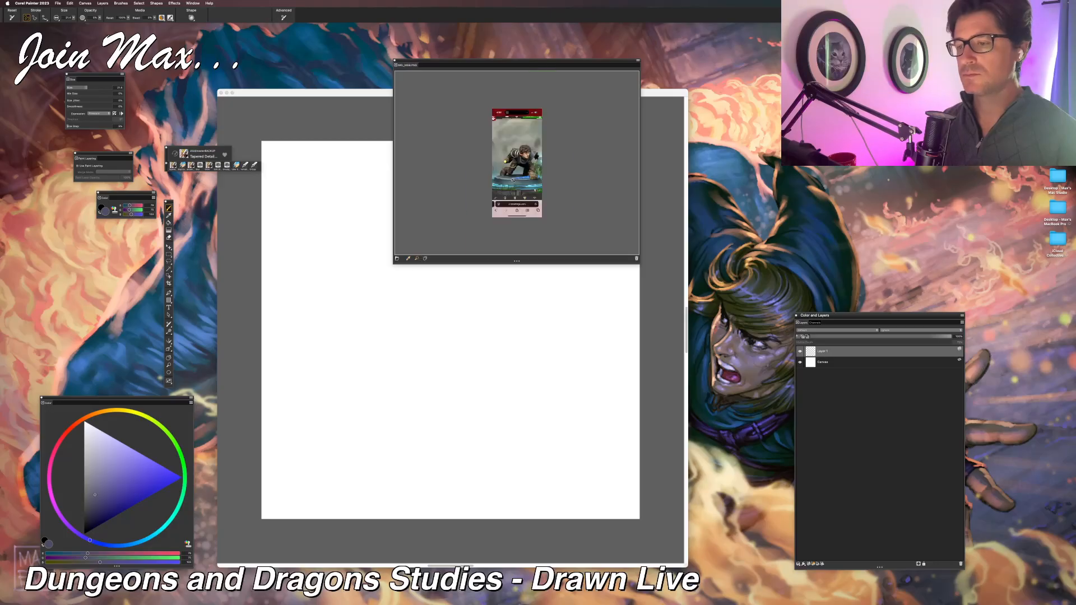
{"action": "left_click", "coordinate": [513, 180]}
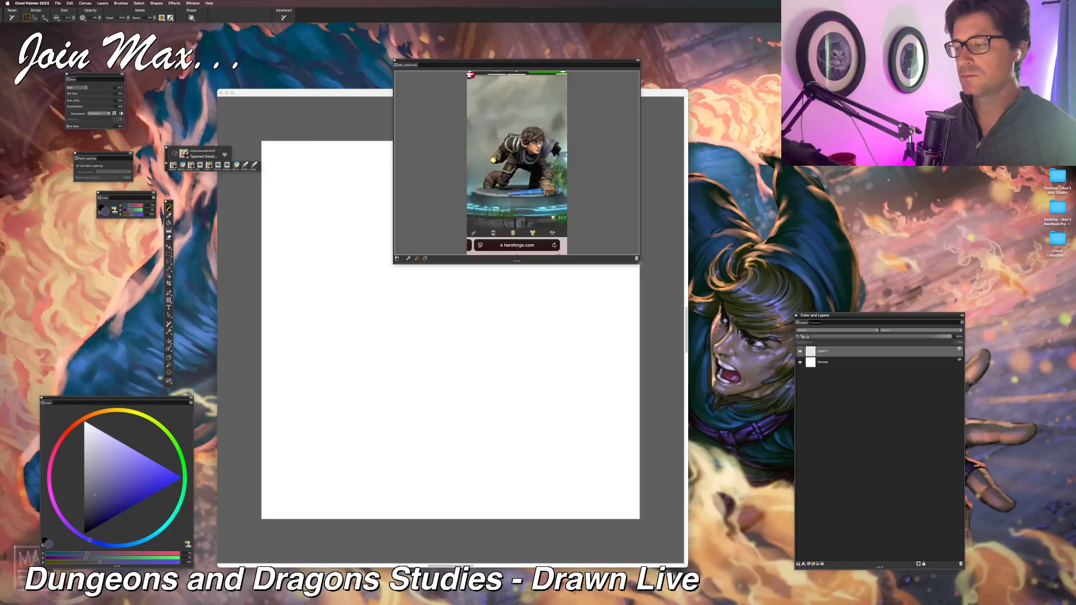
{"action": "left_click_drag", "start_coordinate": [639, 264], "coordinate": [774, 341]}
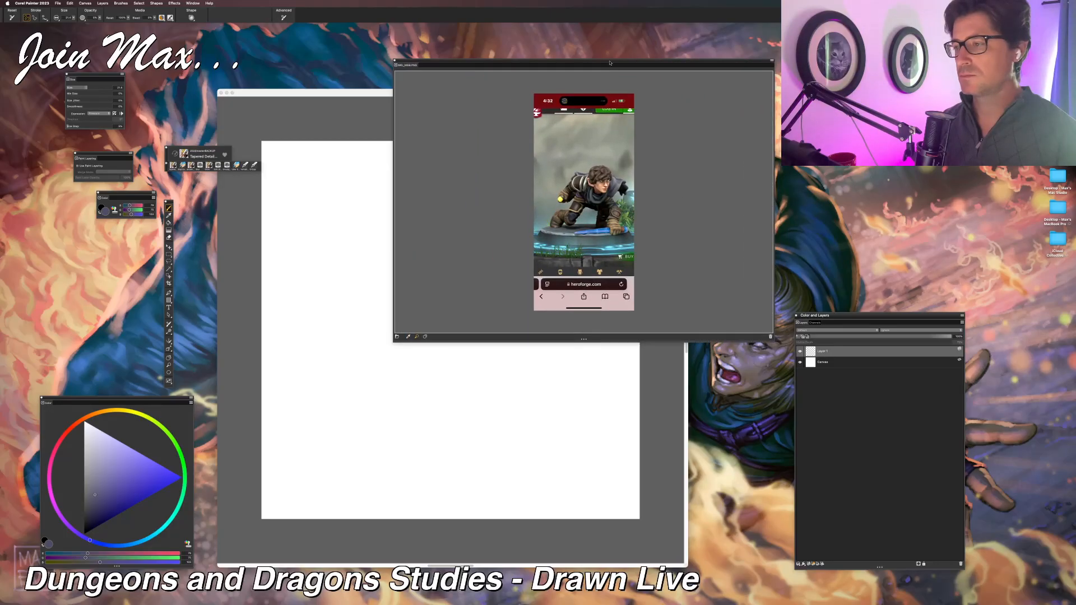
{"action": "left_click_drag", "start_coordinate": [610, 62], "coordinate": [605, 261]}
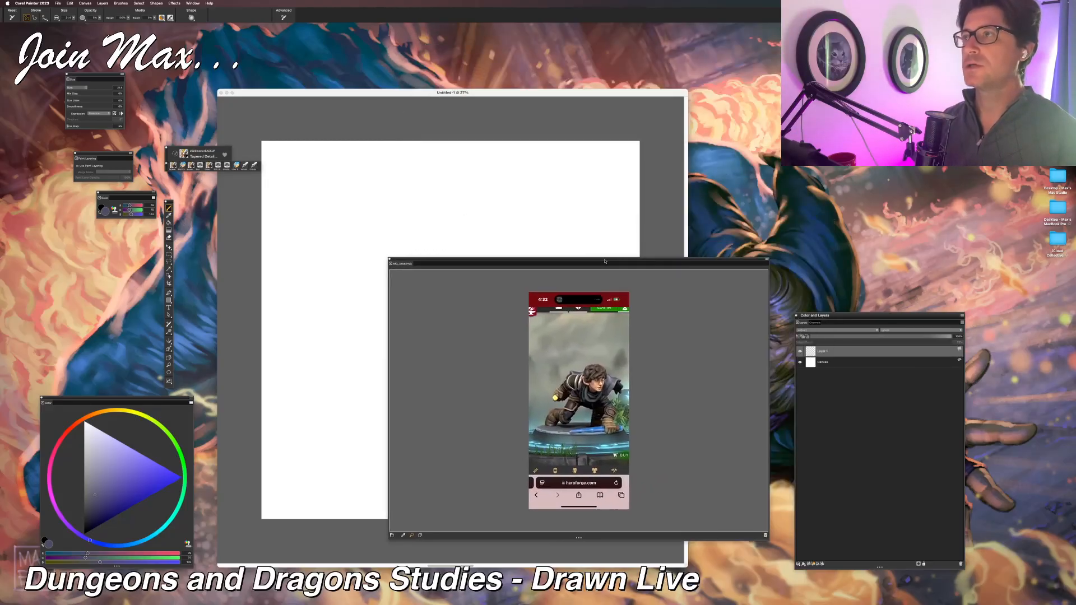
Step: Move the Color and Layers panel above the color wheel, shorten it to fit, and place the toolbox alongside the canvas window
{"action": "left_click_drag", "start_coordinate": [861, 316], "coordinate": [68, 227]}
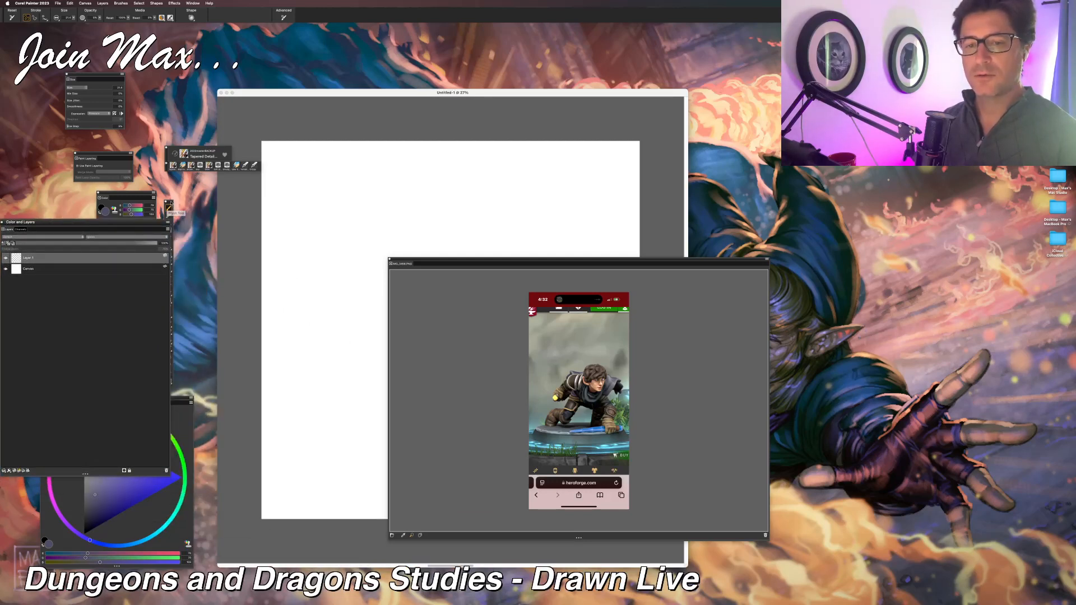
{"action": "left_click_drag", "start_coordinate": [168, 202], "coordinate": [214, 177]}
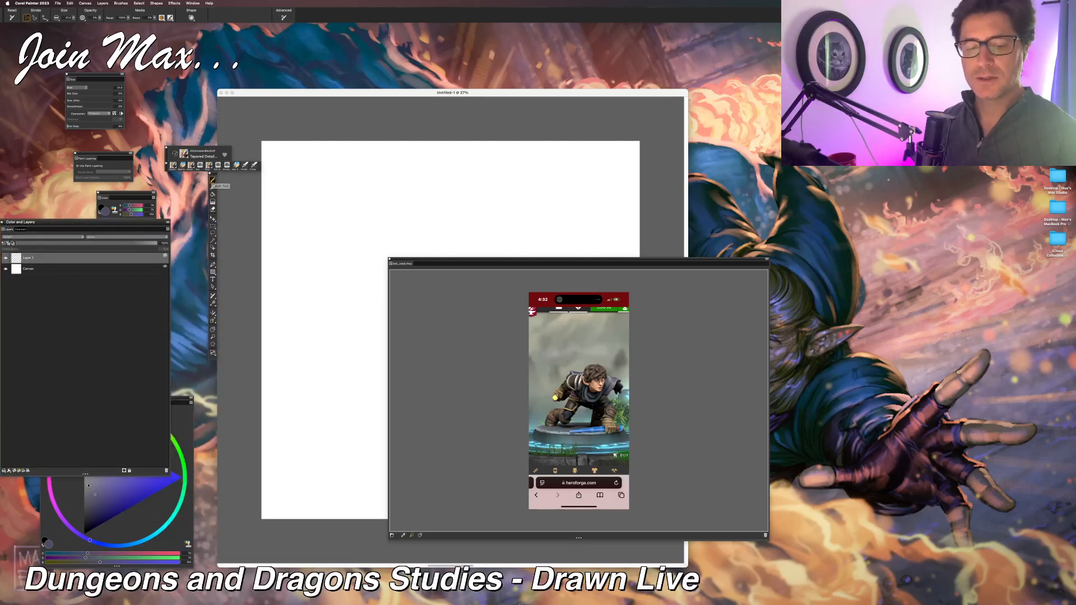
{"action": "left_click_drag", "start_coordinate": [85, 474], "coordinate": [85, 392]}
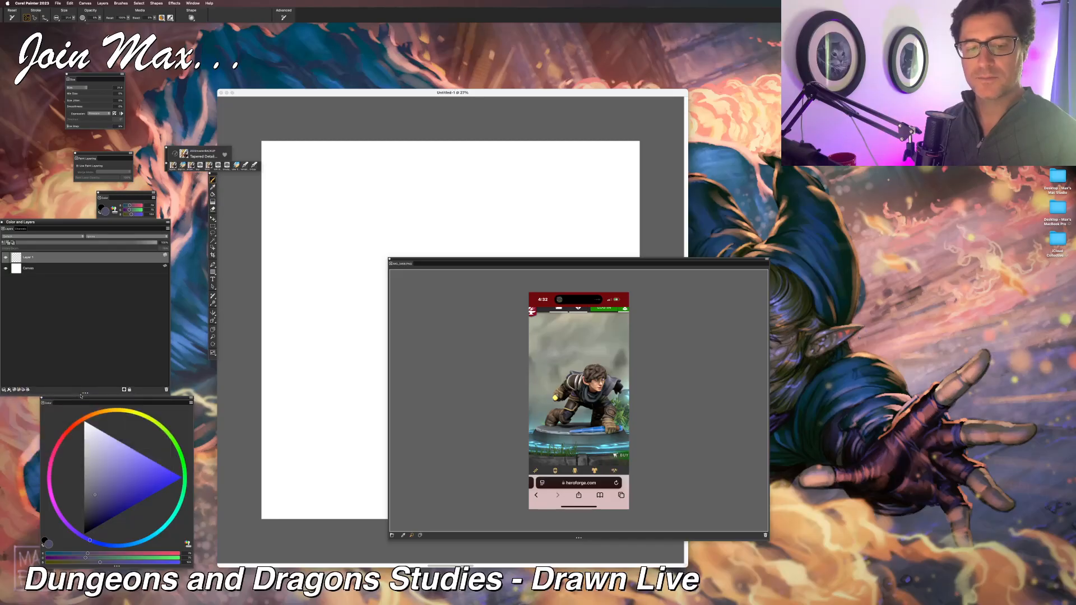
{"action": "left_click_drag", "start_coordinate": [105, 224], "coordinate": [145, 227]}
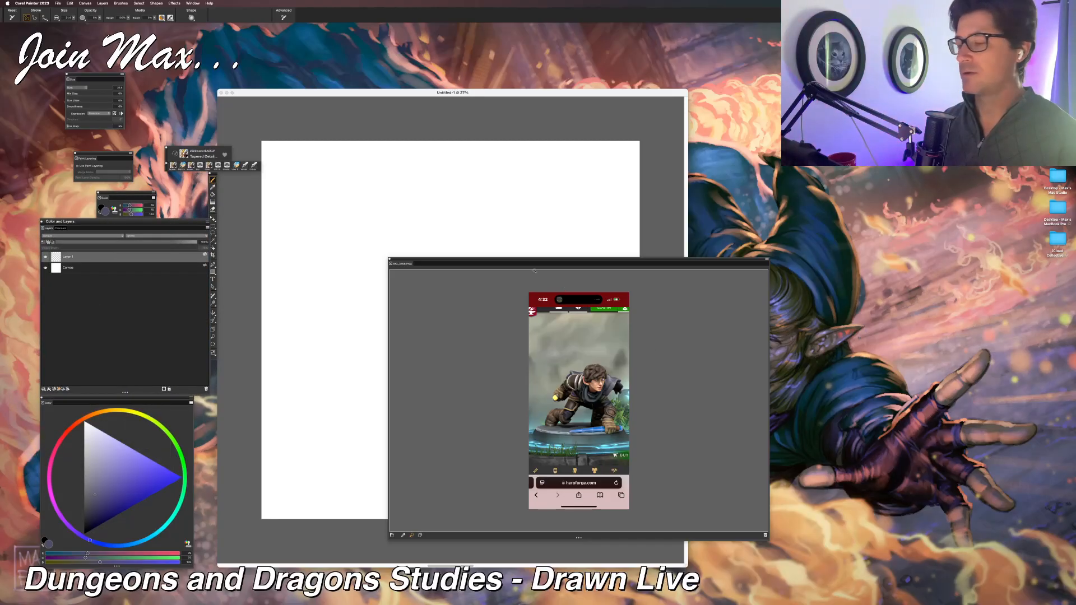
Step: Place the Reference Image panel beside the canvas window, lengthen it, and zoom in further on the crouching character
{"action": "left_click_drag", "start_coordinate": [534, 271], "coordinate": [830, 174]}
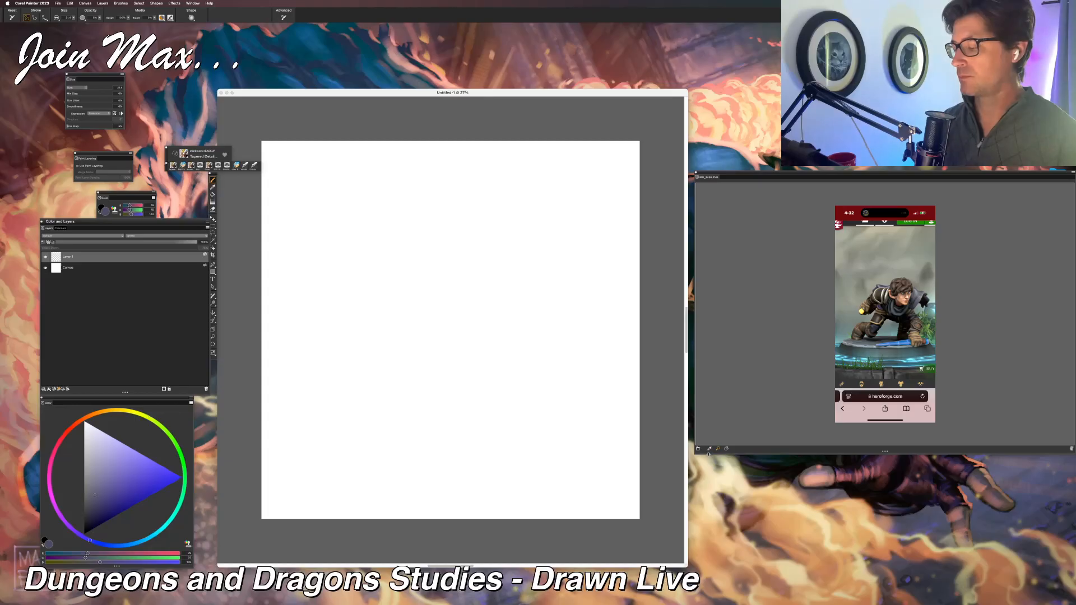
{"action": "left_click_drag", "start_coordinate": [729, 453], "coordinate": [729, 560]}
{"action": "left_click", "coordinate": [861, 400]}
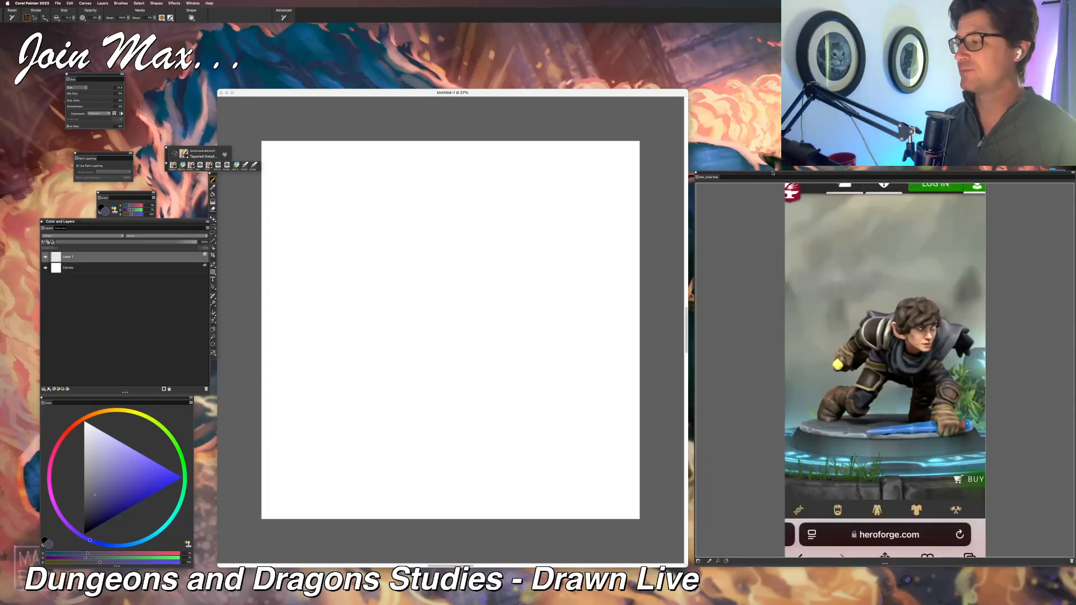
Step: Shift the Reference Image panel slightly over the canvas window's edge and enlarge the canvas window toward its lower-left corner
{"action": "left_click_drag", "start_coordinate": [772, 173], "coordinate": [759, 172]}
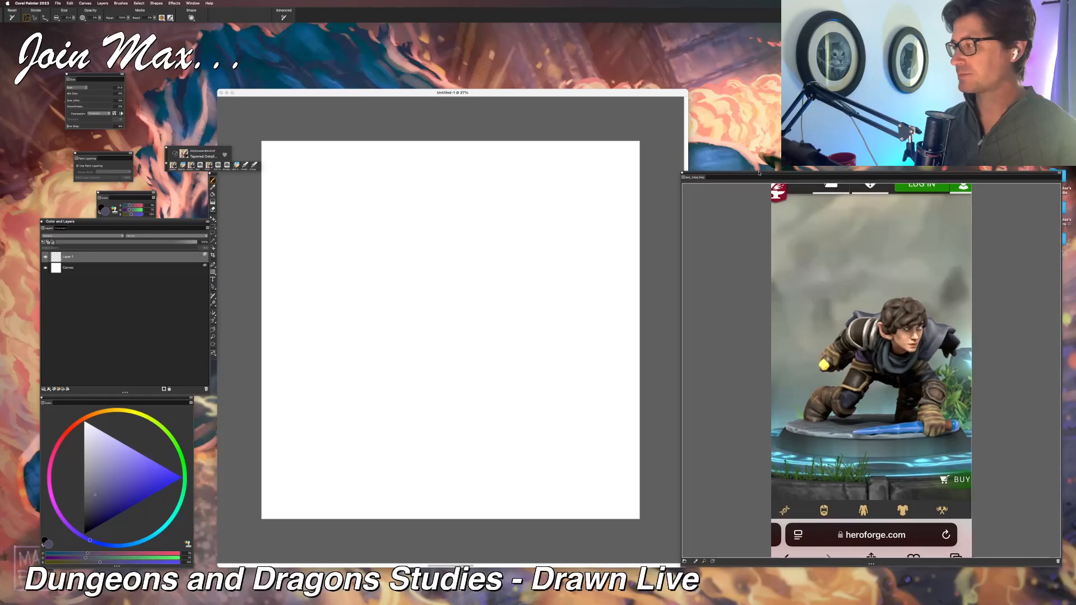
{"action": "left_click", "coordinate": [503, 95]}
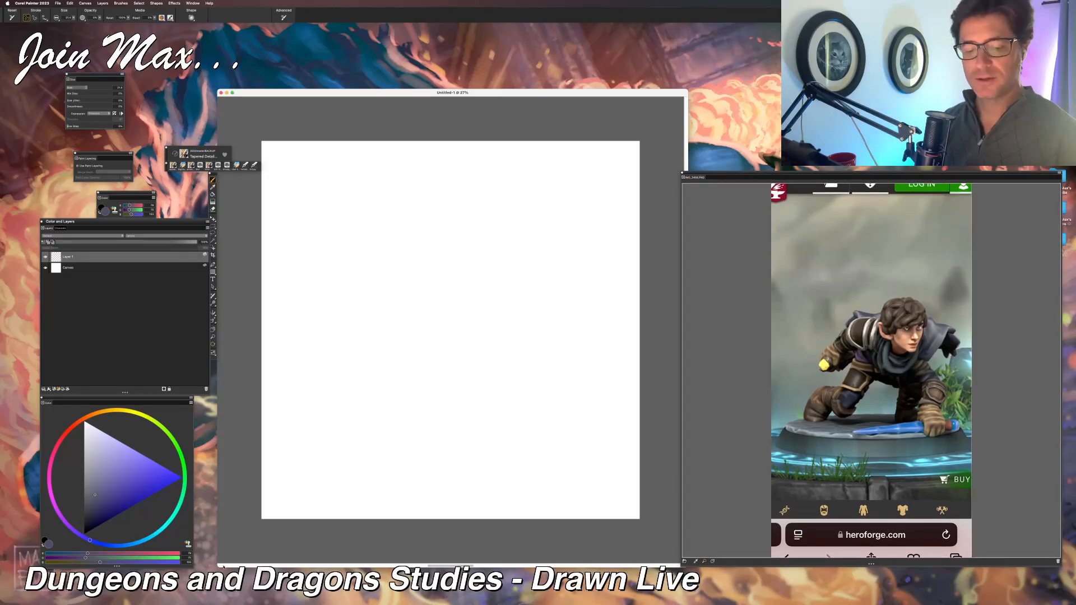
{"action": "left_click_drag", "start_coordinate": [218, 566], "coordinate": [170, 593]}
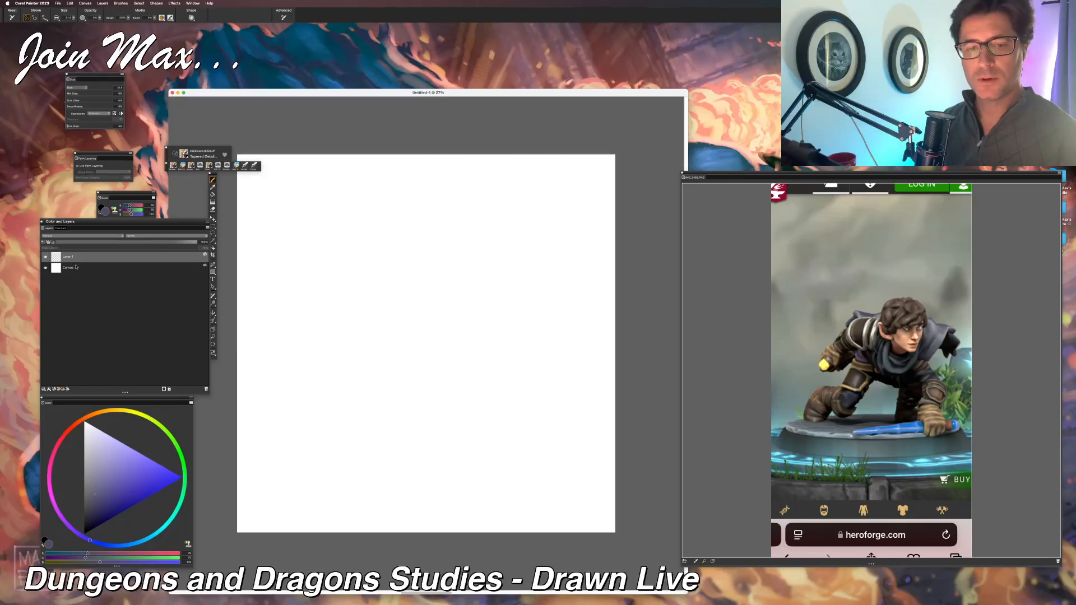
Step: Add a new layer, fill the original Layer 1 below it with white, and put that filled layer into a group
{"action": "left_click", "coordinate": [54, 389]}
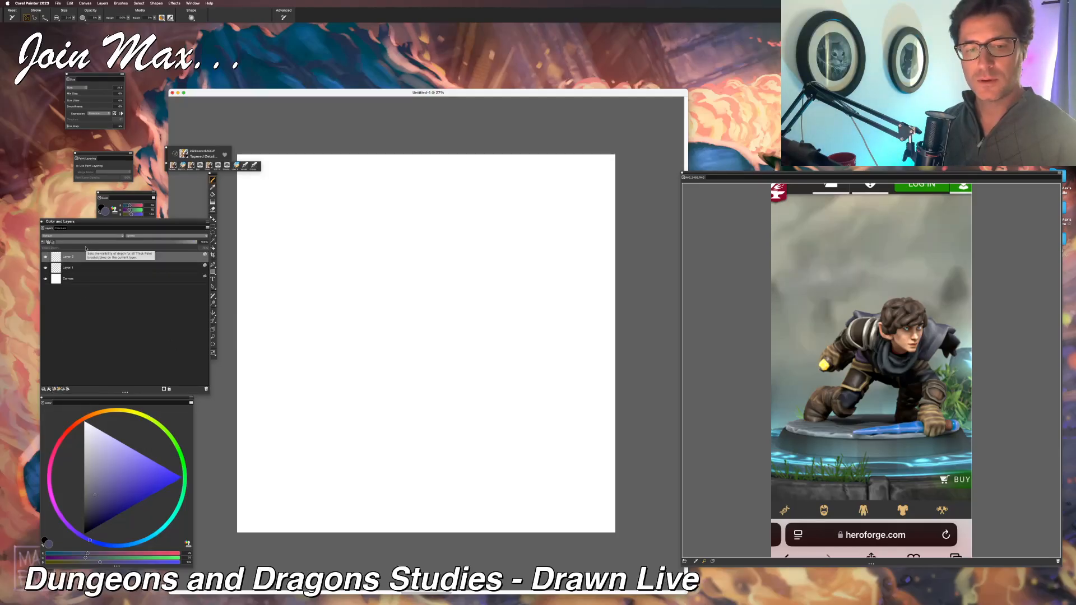
{"action": "left_click", "coordinate": [78, 270]}
{"action": "left_click_drag", "start_coordinate": [98, 478], "coordinate": [84, 422]}
{"action": "key", "text": "super+f"}
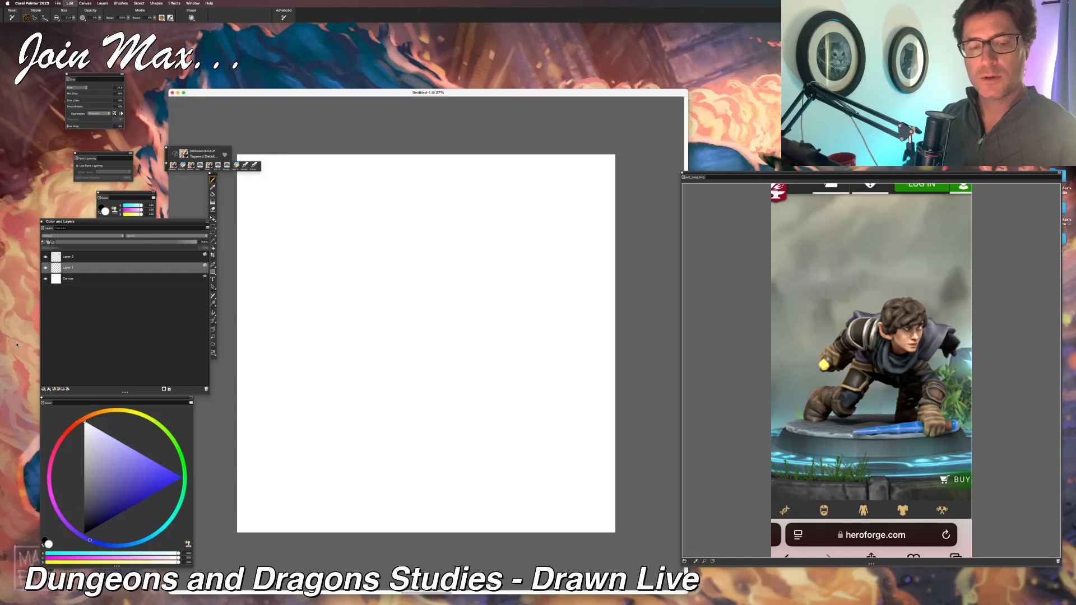
{"action": "key", "text": "Return"}
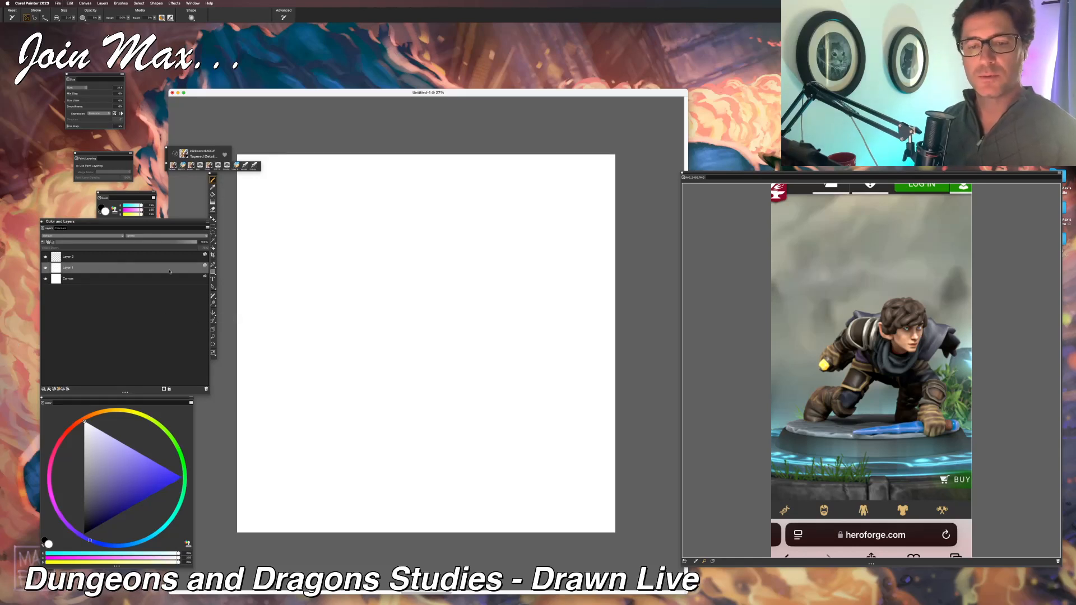
{"action": "key", "text": "super+g"}
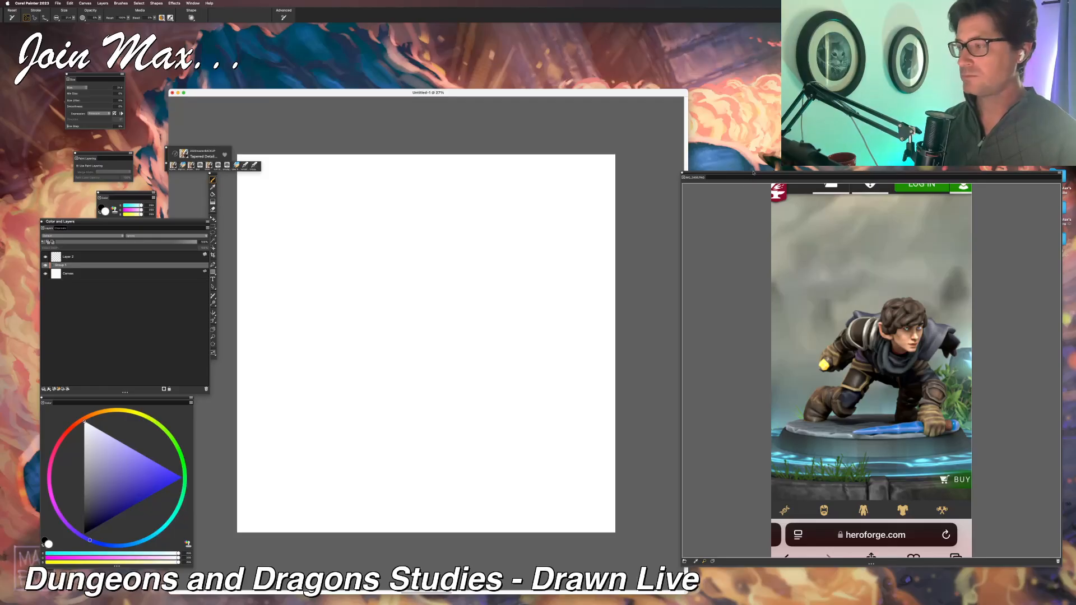
Step: Lower the Reference Image panel so it clears the webcam area and align it alongside the canvas window
{"action": "left_click_drag", "start_coordinate": [753, 174], "coordinate": [753, 208]}
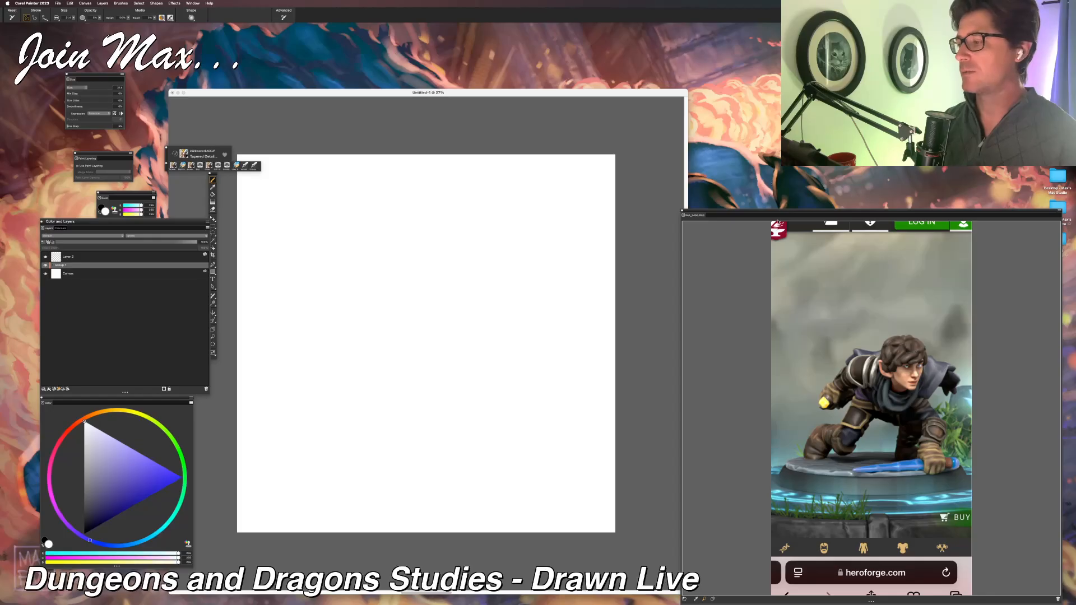
{"action": "left_click_drag", "start_coordinate": [772, 210], "coordinate": [713, 203]}
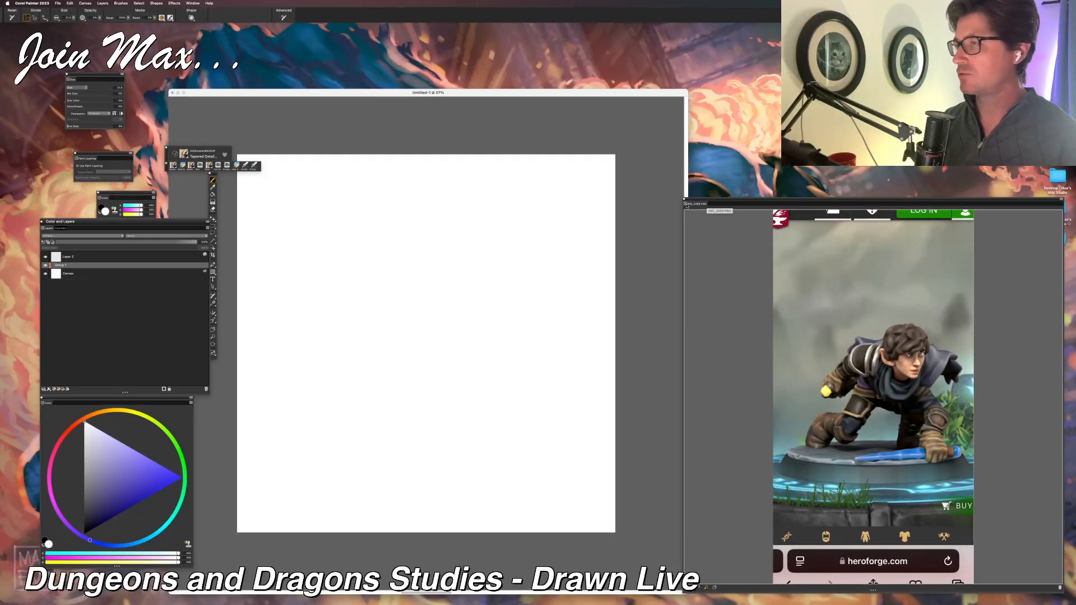
{"action": "left_click_drag", "start_coordinate": [695, 206], "coordinate": [707, 209]}
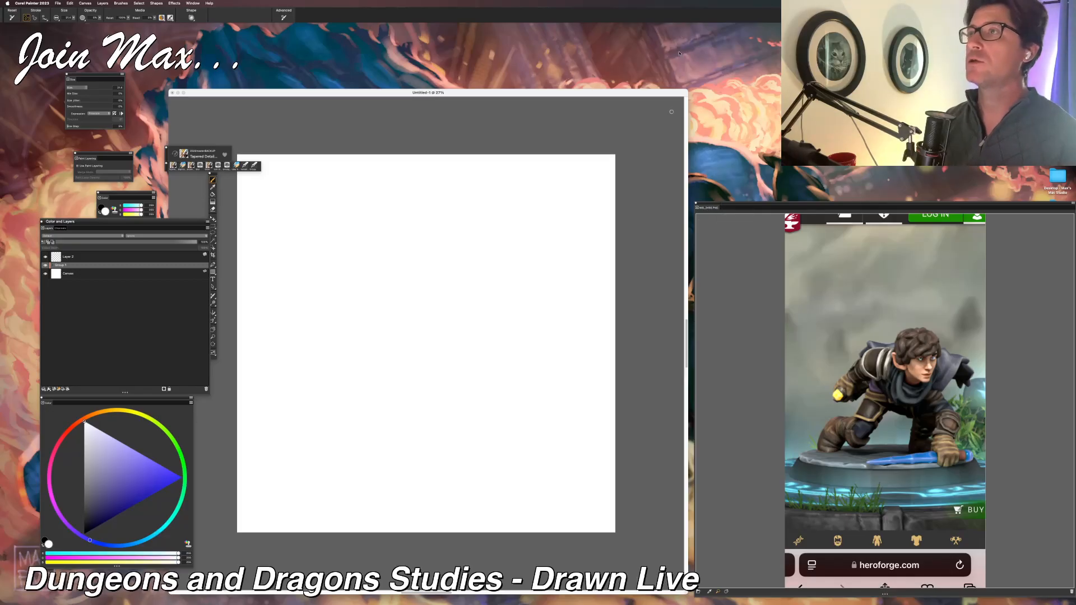
Step: Switch to Preview, move the IMG_3456.PNG window off the visible desktop, and return to the blank canvas in Corel Painter
{"action": "key", "text": "super+Tab"}
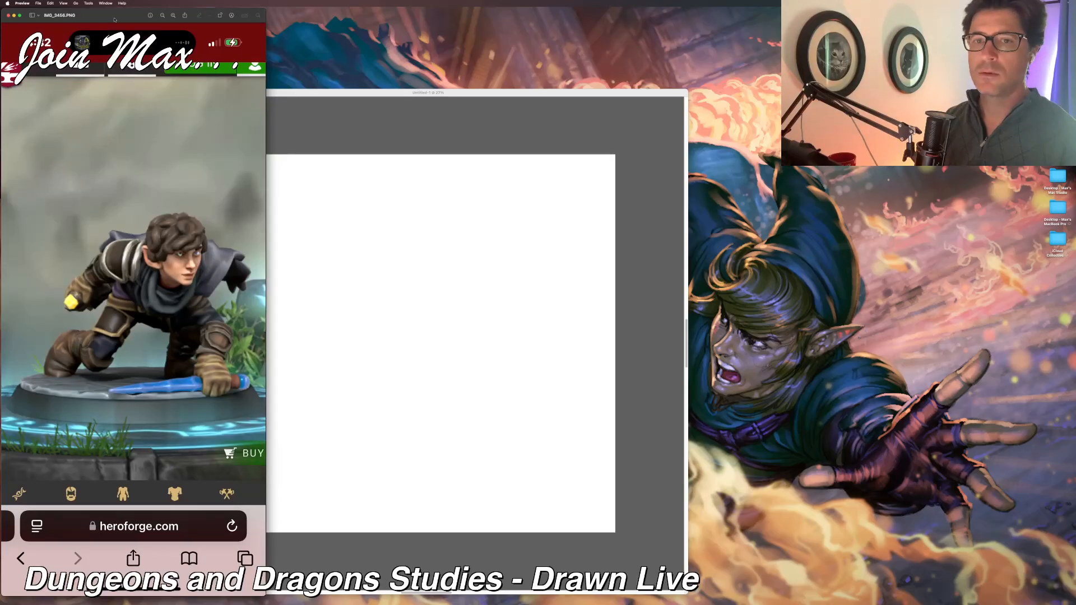
{"action": "left_click_drag", "start_coordinate": [114, 19], "coordinate": [386, 19]}
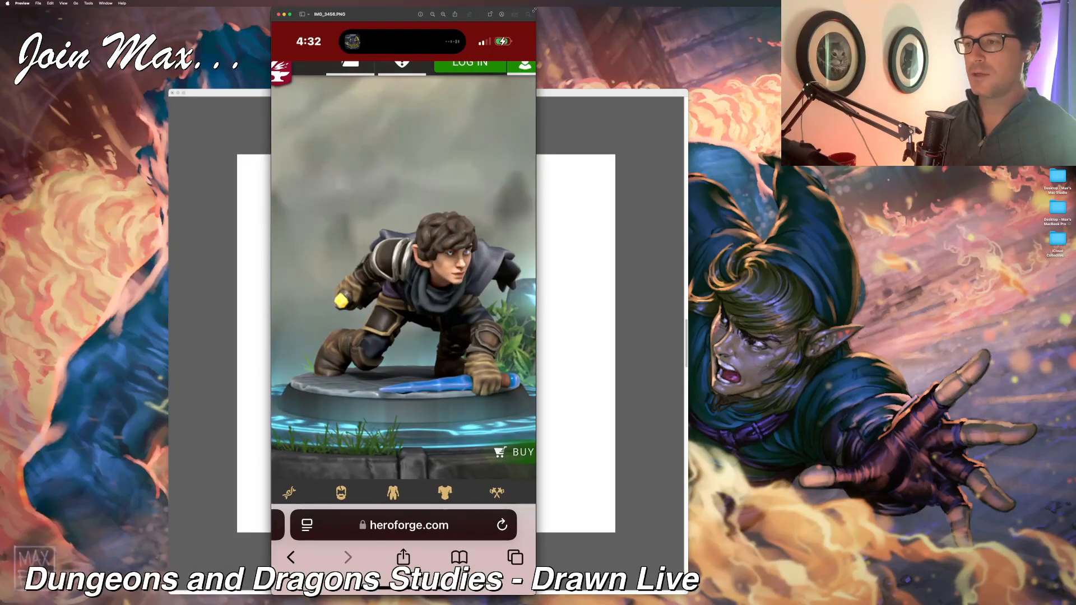
{"action": "left_click_drag", "start_coordinate": [535, 9], "coordinate": [485, 173]}
{"action": "left_click_drag", "start_coordinate": [401, 174], "coordinate": [437, 0]}
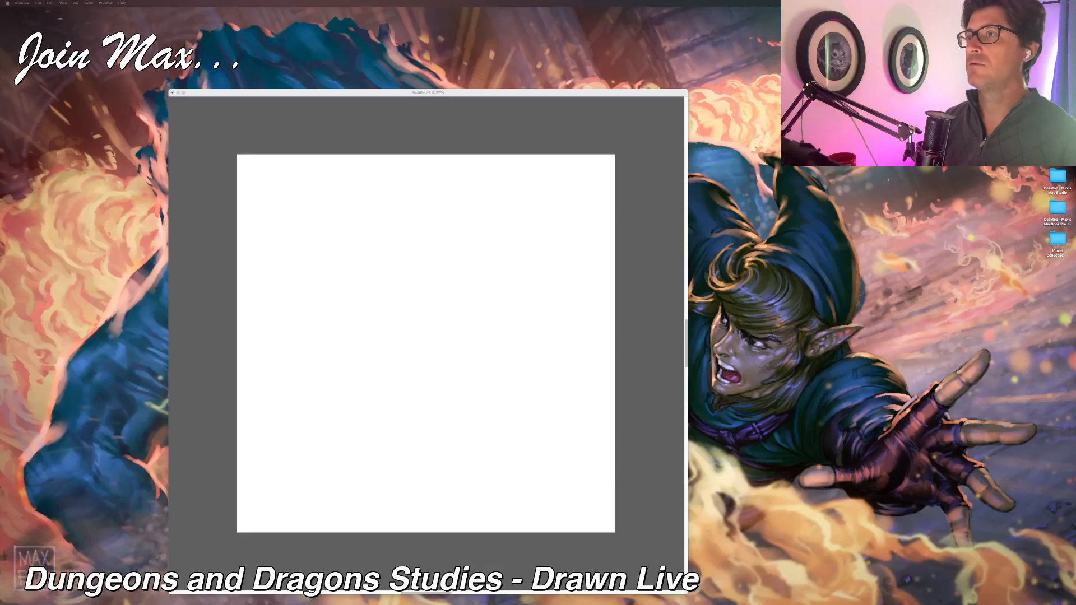
{"action": "left_click_drag", "start_coordinate": [386, 0], "coordinate": [364, 0]}
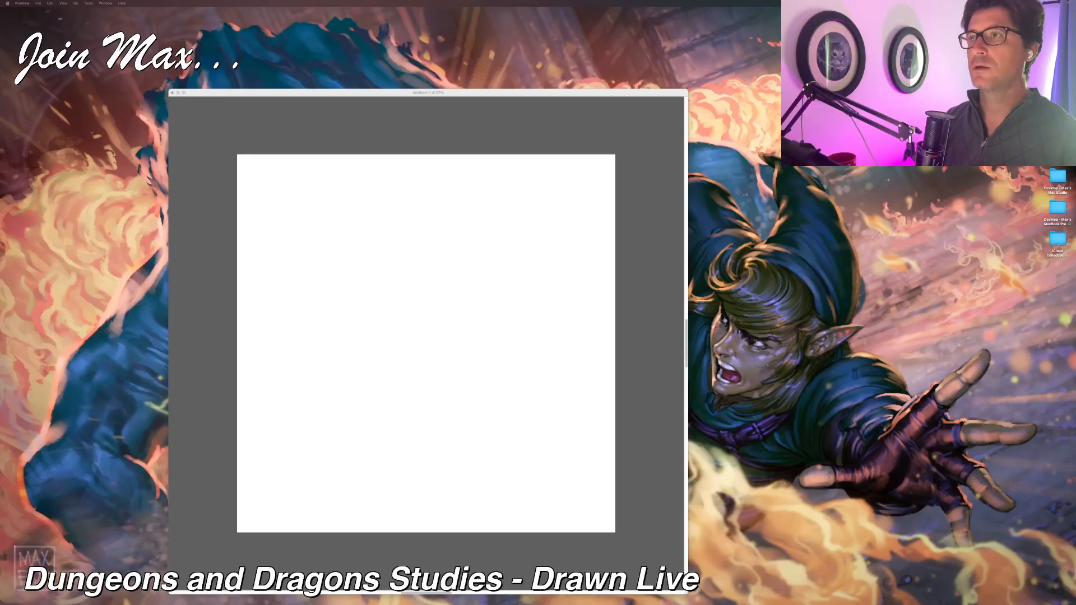
{"action": "left_click", "coordinate": [464, 92]}
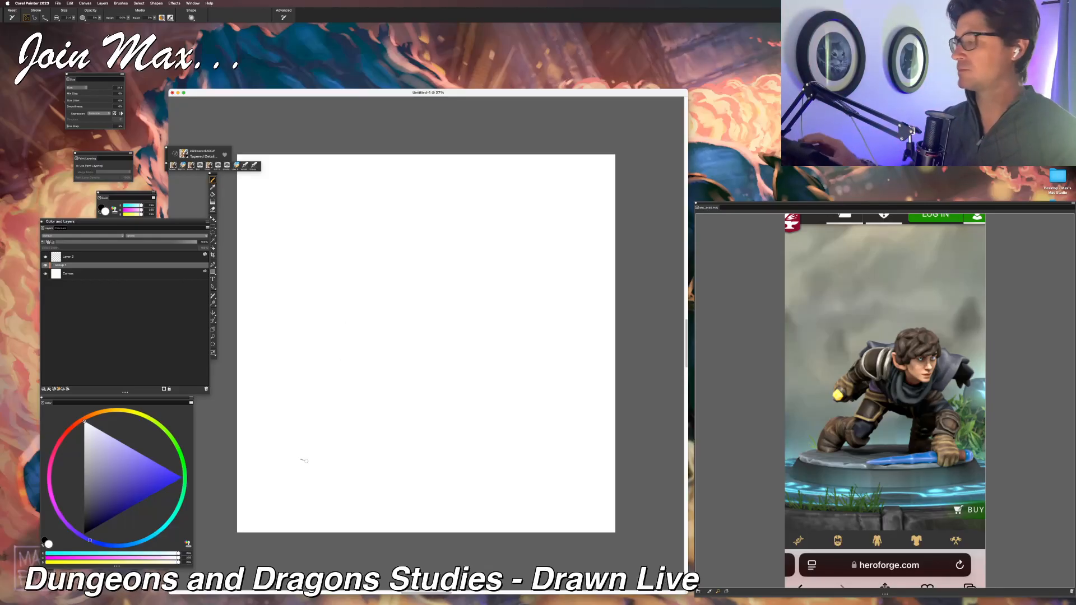
Step: Make the empty top layer active, set the paint color to mid grey, and choose a different brush for sketching
{"action": "left_click", "coordinate": [83, 258]}
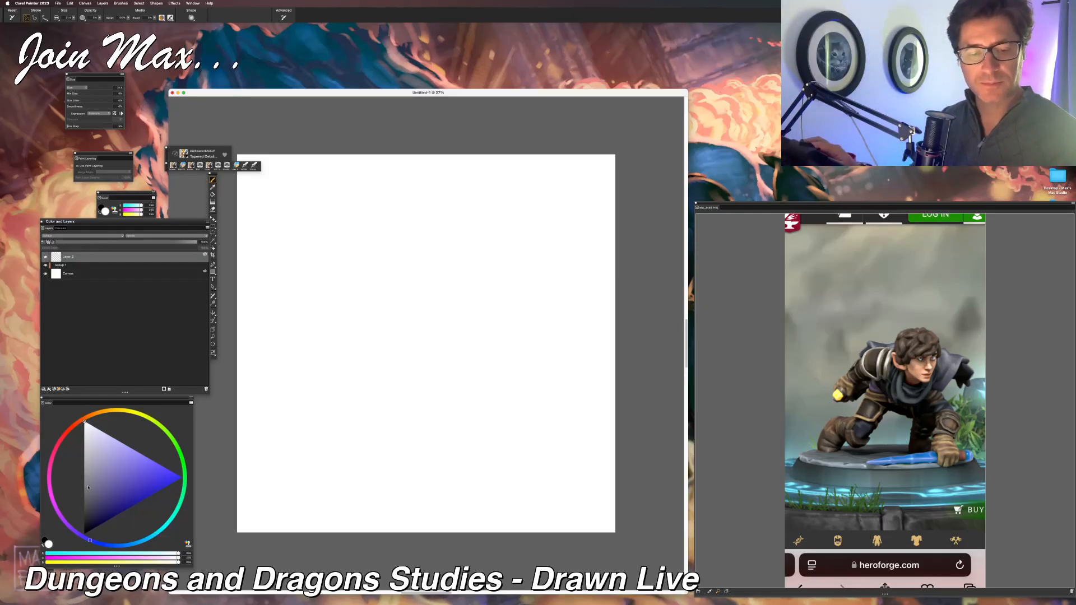
{"action": "left_click_drag", "start_coordinate": [88, 488], "coordinate": [78, 481]}
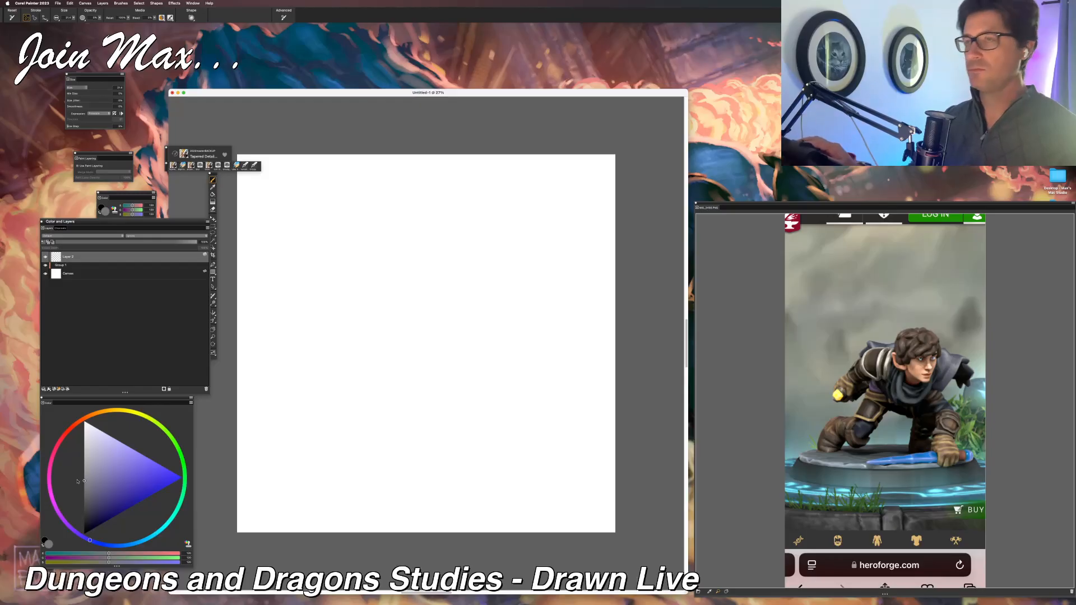
{"action": "mouse_move", "coordinate": [373, 301]}
{"action": "left_mouse_down"}
{"action": "mouse_move", "coordinate": [377, 319]}
{"action": "mouse_move", "coordinate": [436, 331]}
{"action": "mouse_move", "coordinate": [341, 331]}
{"action": "left_mouse_up"}
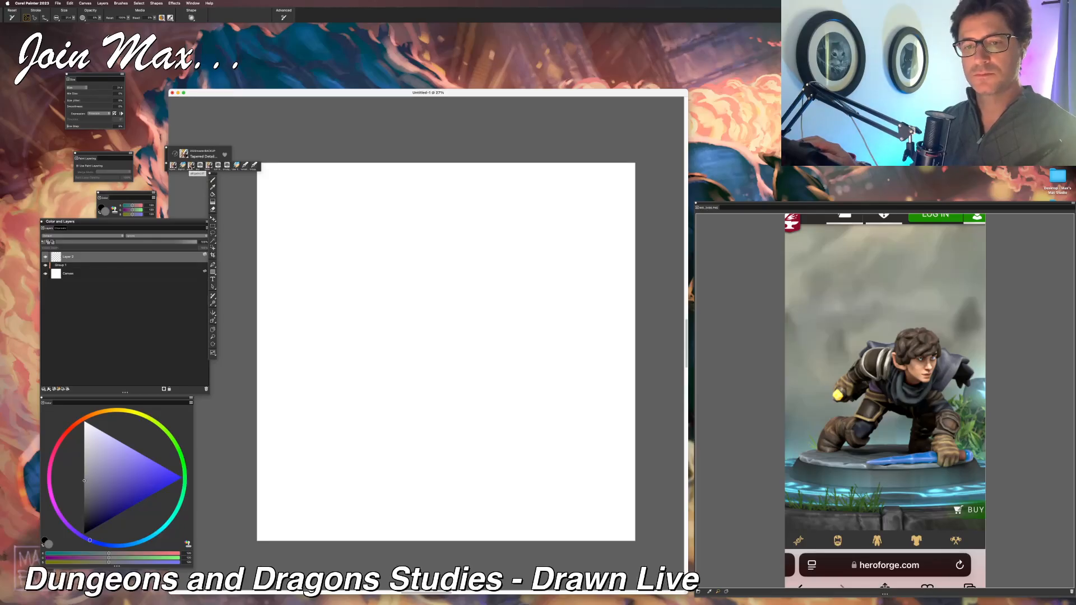
{"action": "left_click", "coordinate": [183, 165]}
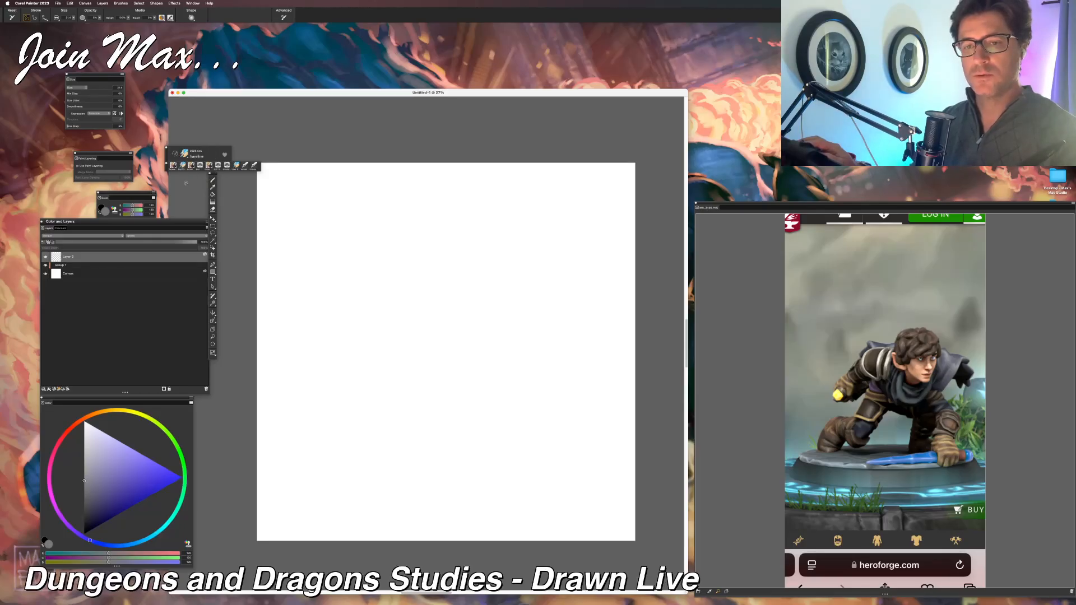
Step: Set the sketching brush size to 80, try it with a looping test stroke, and undo the stroke
{"action": "mouse_move", "coordinate": [396, 294]}
{"action": "left_mouse_down"}
{"action": "mouse_move", "coordinate": [365, 268]}
{"action": "mouse_move", "coordinate": [391, 281]}
{"action": "mouse_move", "coordinate": [398, 330]}
{"action": "left_mouse_up"}
{"action": "key", "text": "super+z"}
{"action": "left_click", "coordinate": [69, 19]}
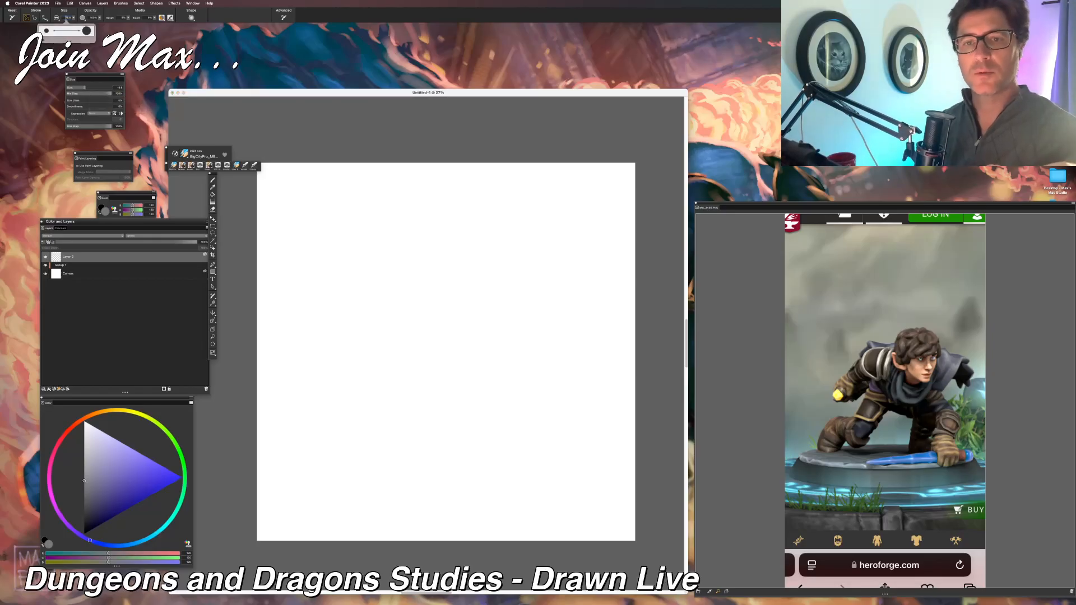
{"action": "type", "text": "80"}
{"action": "key", "text": "Return"}
{"action": "mouse_move", "coordinate": [461, 293]}
{"action": "left_mouse_down"}
{"action": "mouse_move", "coordinate": [429, 372]}
{"action": "mouse_move", "coordinate": [408, 337]}
{"action": "mouse_move", "coordinate": [406, 382]}
{"action": "left_mouse_up"}
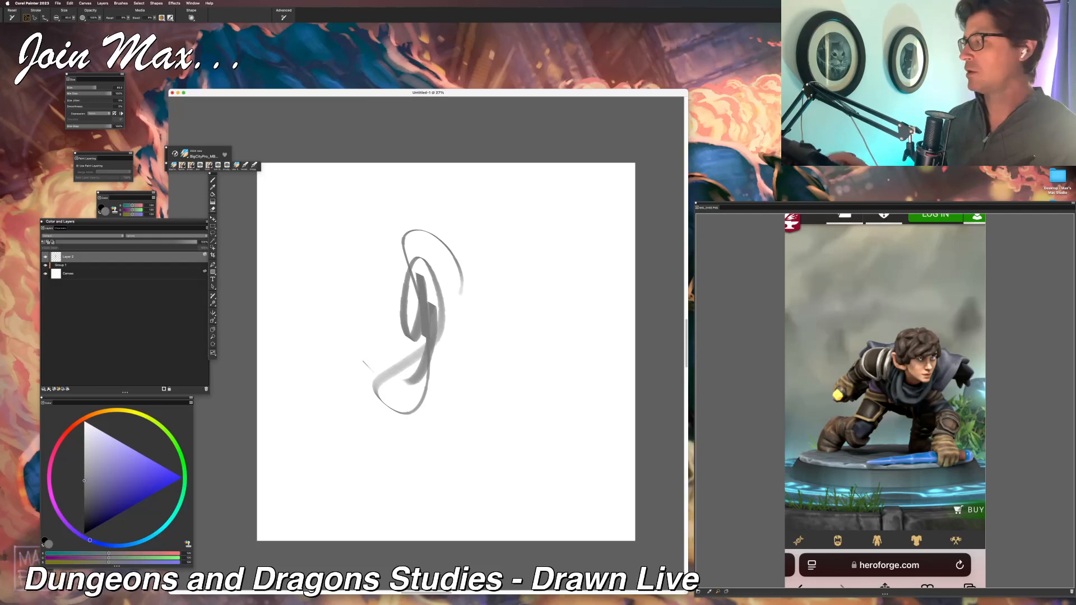
{"action": "key", "text": "super+z"}
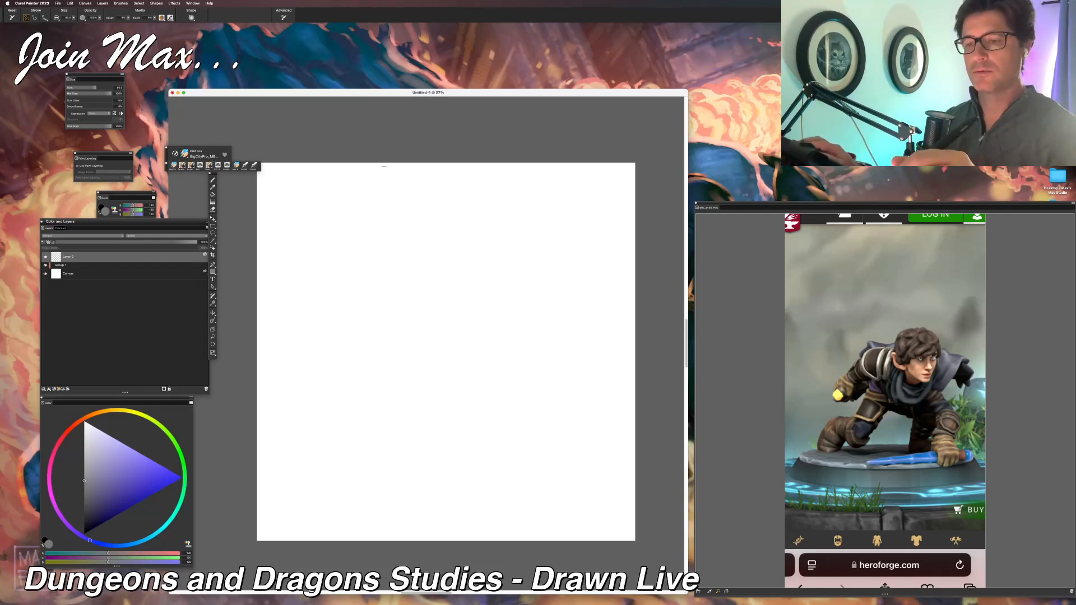
Step: Try dividing the canvas into three columns with two straight vertical lines, and undo both lines
{"action": "left_click_drag", "start_coordinate": [392, 164], "coordinate": [392, 541]}
{"action": "left_click_drag", "start_coordinate": [492, 164], "coordinate": [492, 541]}
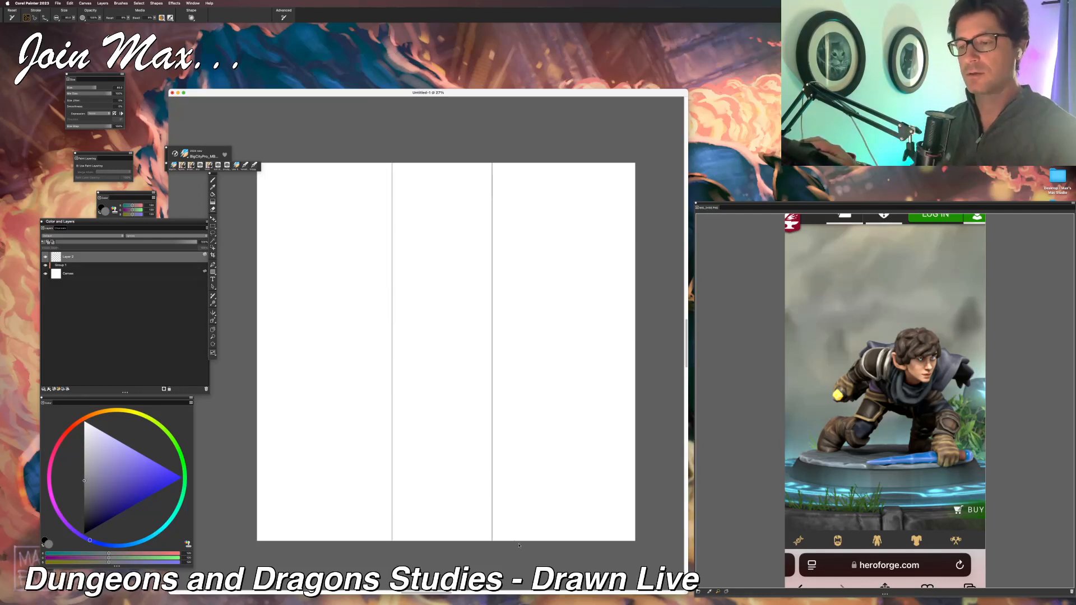
{"action": "key", "text": "super+z"}
{"action": "key", "text": "super+z"}
Step: Draw two vertical and two horizontal straight lines across the full canvas as a rule-of-thirds grid
{"action": "left_click_drag", "start_coordinate": [377, 164], "coordinate": [377, 541]}
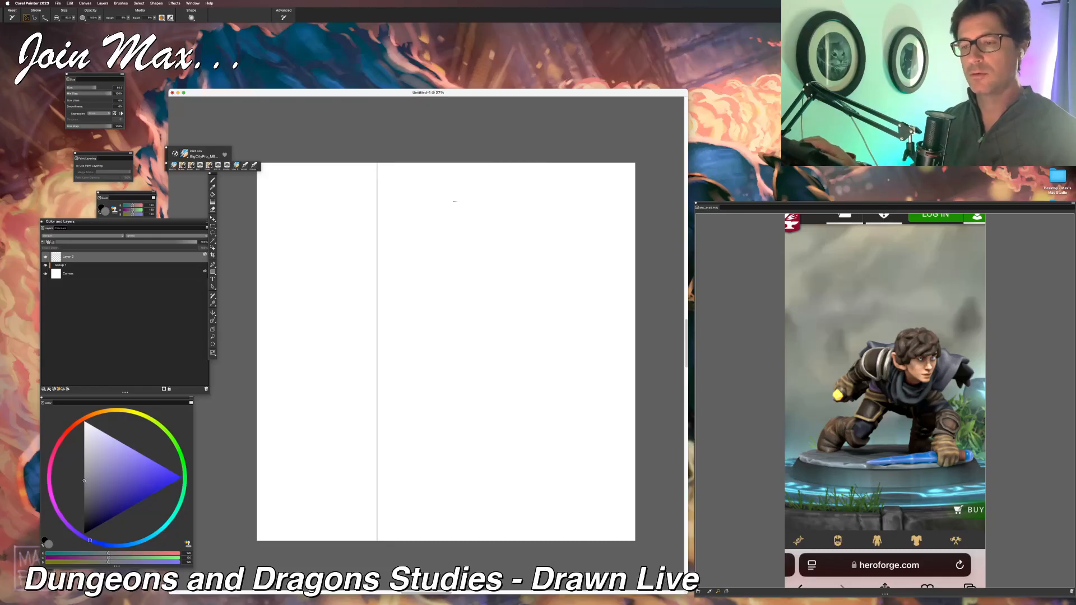
{"action": "left_click_drag", "start_coordinate": [496, 164], "coordinate": [499, 555]}
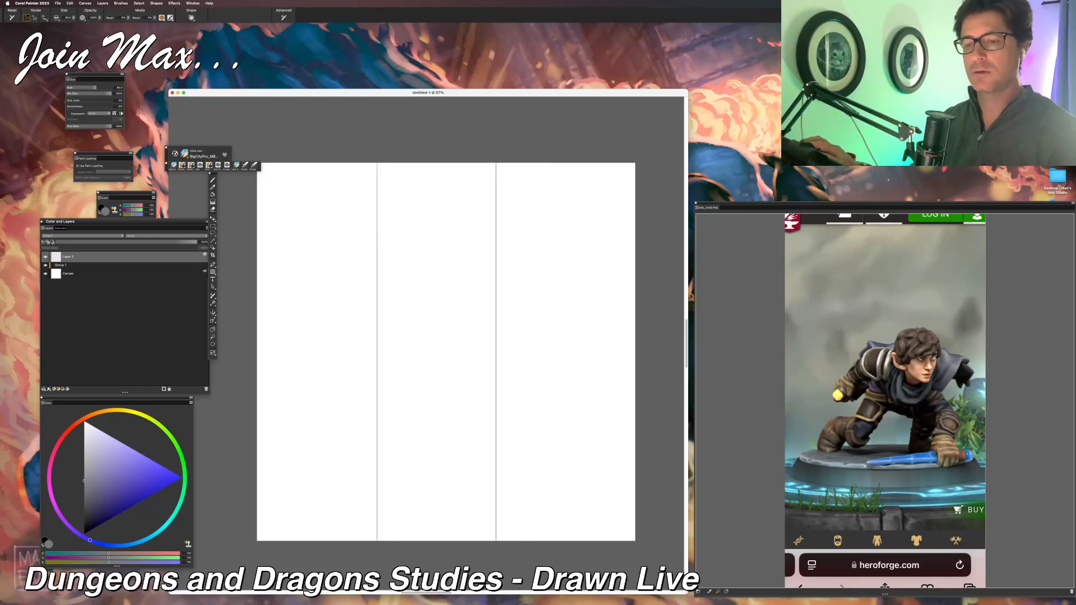
{"action": "left_click_drag", "start_coordinate": [257, 273], "coordinate": [636, 273]}
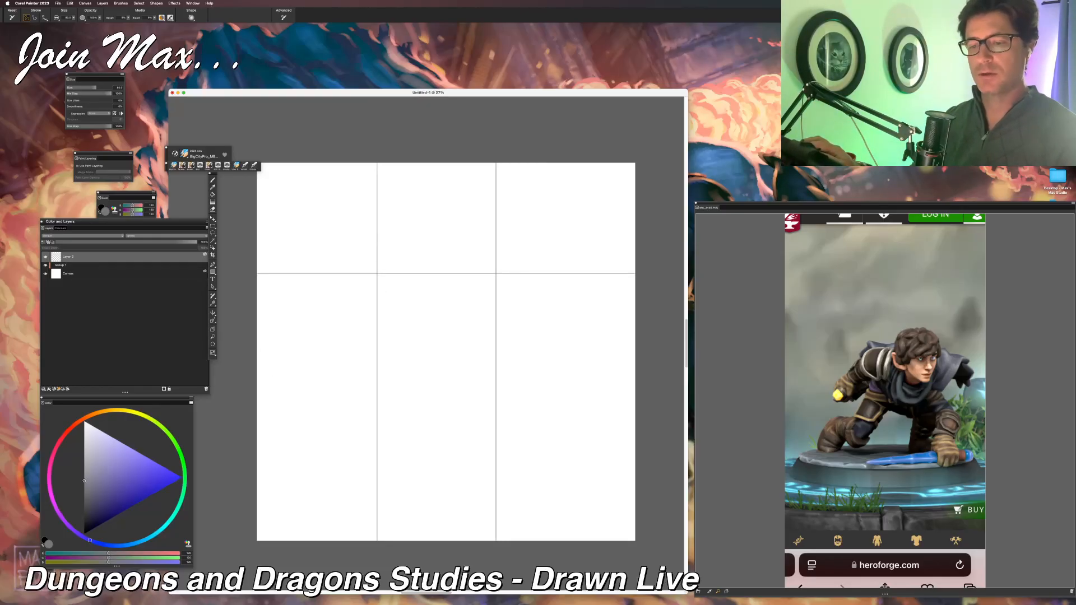
{"action": "left_click_drag", "start_coordinate": [257, 395], "coordinate": [636, 395]}
{"action": "left_click_drag", "start_coordinate": [292, 435], "coordinate": [400, 452]}
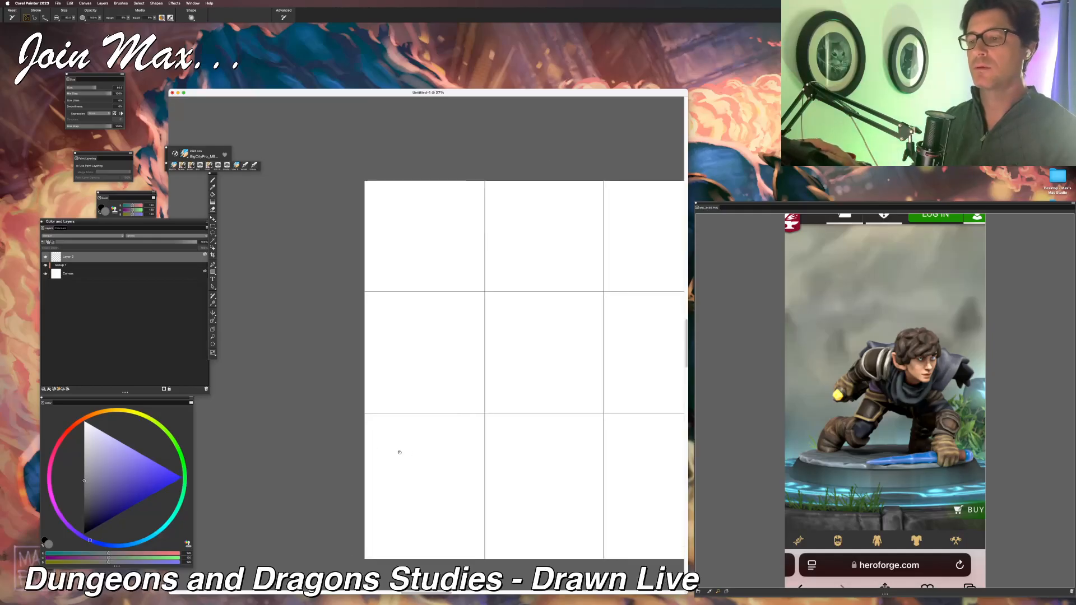
{"action": "key", "text": "super+plus"}
{"action": "key", "text": "super+plus"}
{"action": "key", "text": "super+minus"}
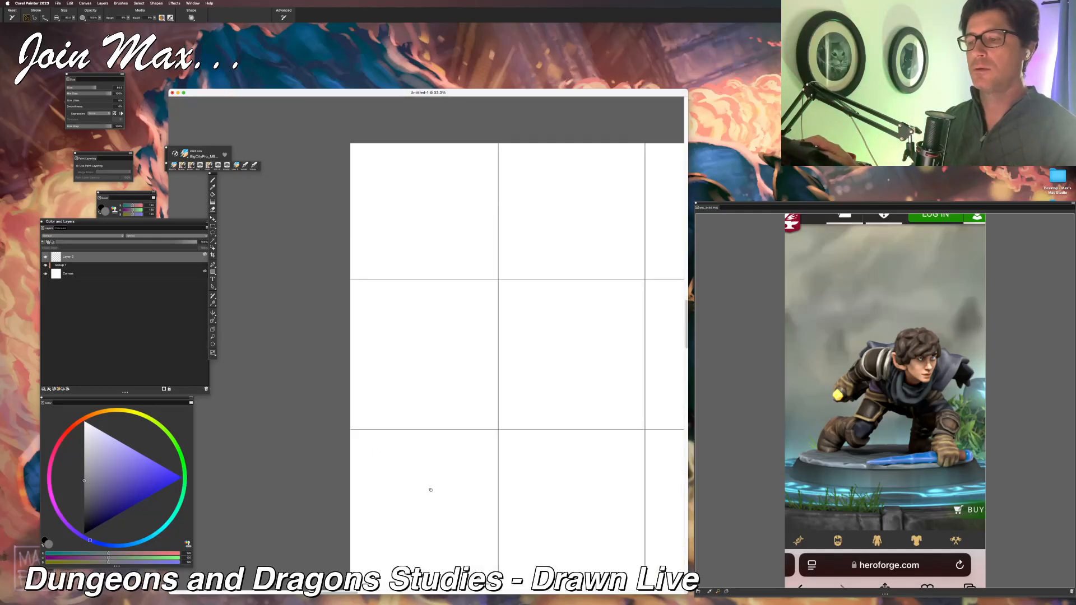
Step: Undo the four rule-of-thirds grid lines on the top layer
{"action": "key", "text": "super+z"}
{"action": "key", "text": "super+z"}
{"action": "key", "text": "super+z"}
{"action": "key", "text": "super+z"}
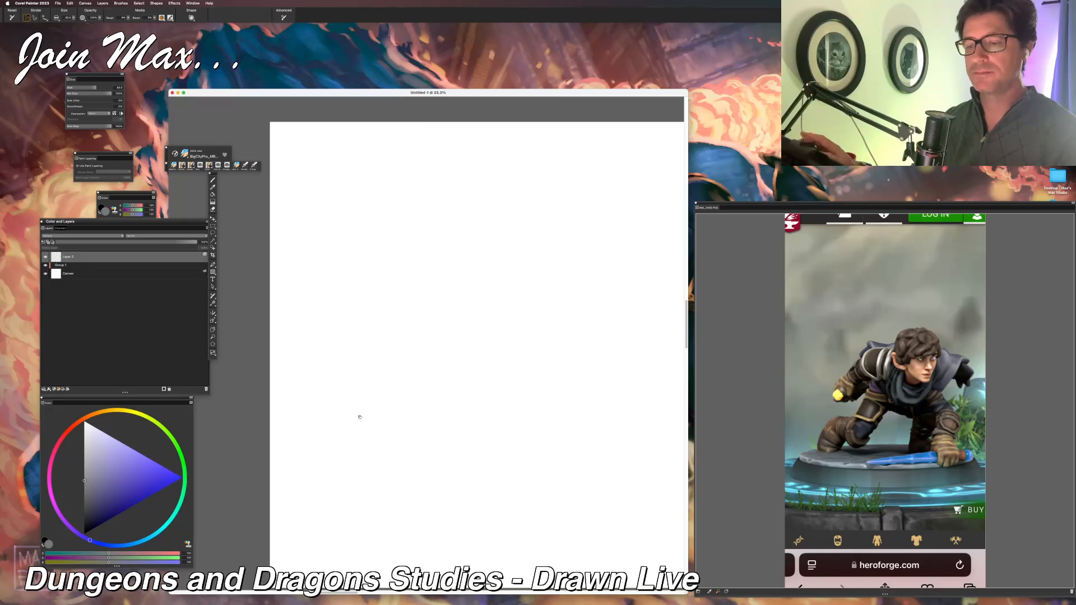
{"action": "mouse_move", "coordinate": [355, 383]}
{"action": "left_mouse_down"}
{"action": "mouse_move", "coordinate": [399, 449]}
{"action": "mouse_move", "coordinate": [395, 497]}
{"action": "mouse_move", "coordinate": [335, 458]}
{"action": "left_mouse_up"}
{"action": "key", "text": "super+plus"}
{"action": "key", "text": "super+plus"}
{"action": "key", "text": "super+z"}
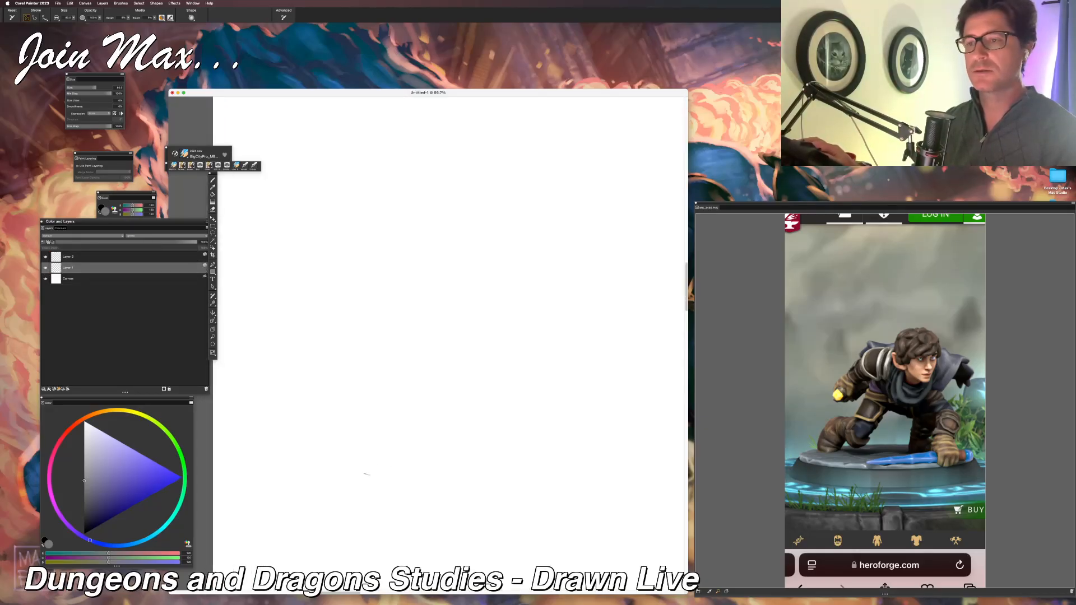
{"action": "key", "text": "super+y"}
{"action": "key", "text": "super+y"}
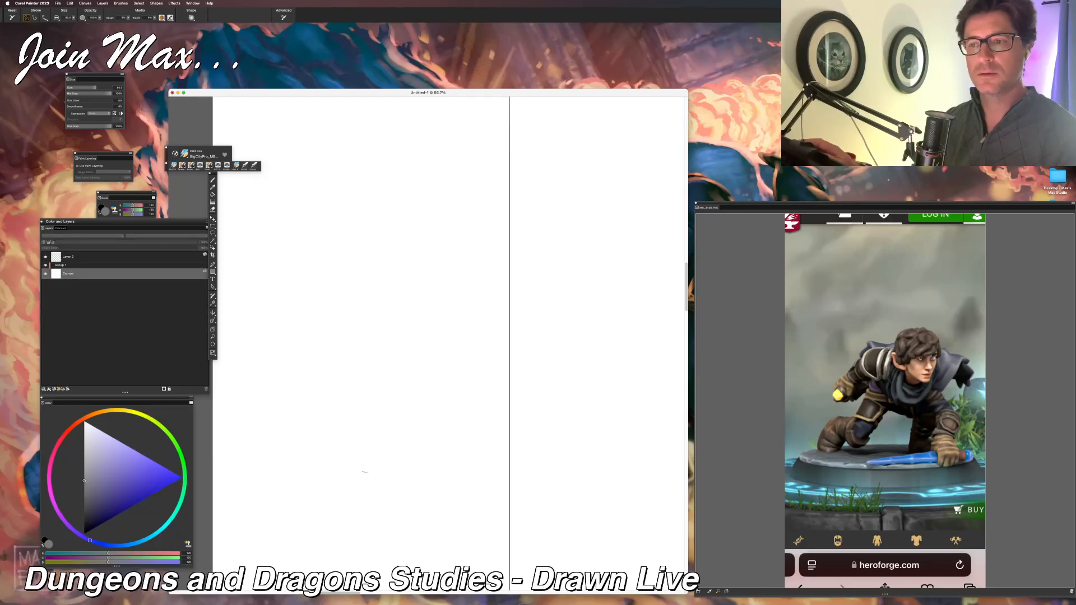
{"action": "key", "text": "super+z"}
Step: Make the empty top layer active and lock the group holding the white-filled layer
{"action": "key", "text": "super+plus"}
{"action": "left_click", "coordinate": [86, 257]}
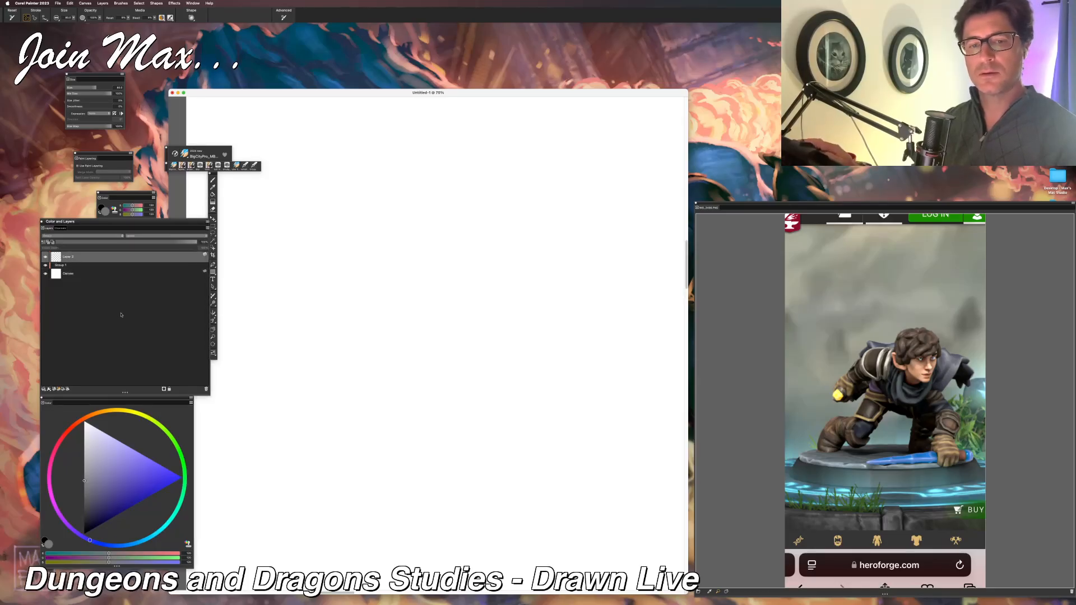
{"action": "left_click", "coordinate": [206, 266]}
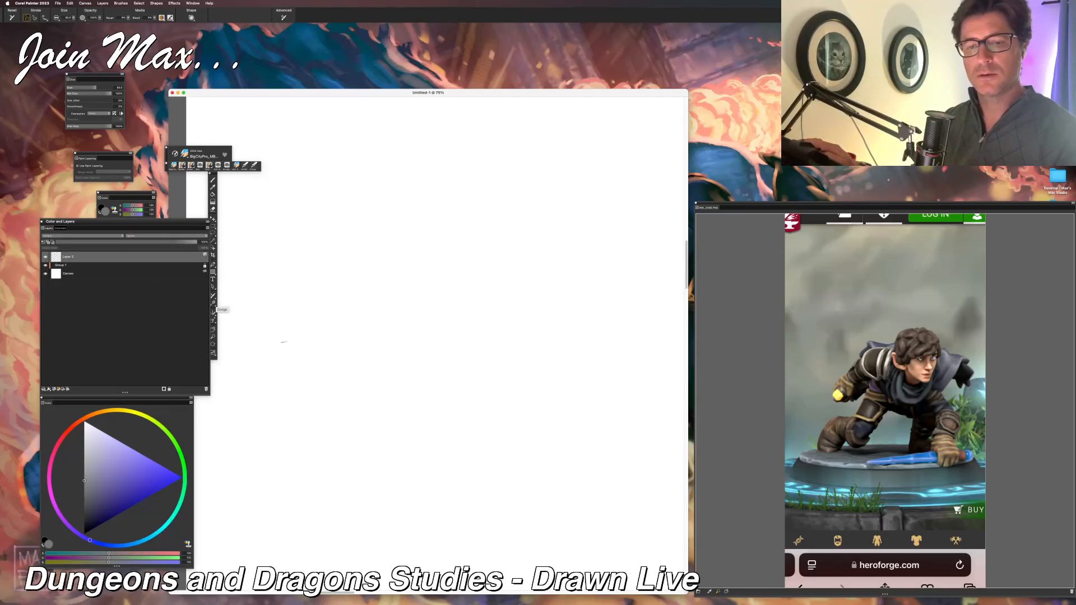
{"action": "mouse_move", "coordinate": [317, 406]}
{"action": "left_mouse_down"}
{"action": "mouse_move", "coordinate": [341, 452]}
{"action": "mouse_move", "coordinate": [299, 409]}
{"action": "left_mouse_up"}
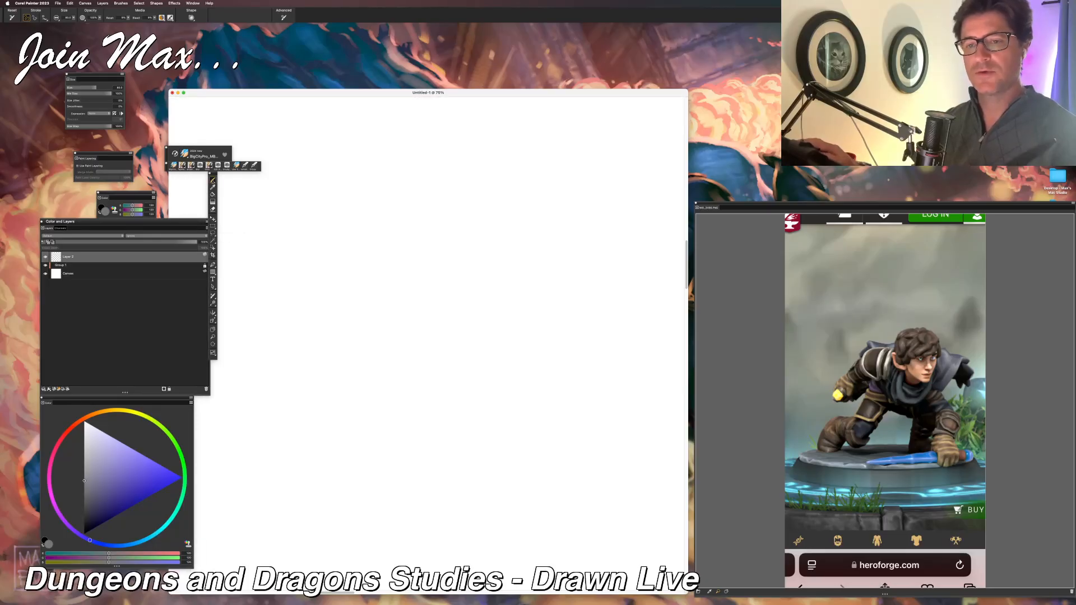
{"action": "left_click_drag", "start_coordinate": [329, 362], "coordinate": [338, 386]}
{"action": "mouse_move", "coordinate": [457, 245]}
{"action": "left_mouse_down"}
{"action": "mouse_move", "coordinate": [410, 331]}
{"action": "mouse_move", "coordinate": [385, 247]}
{"action": "left_mouse_up"}
{"action": "left_click_drag", "start_coordinate": [388, 292], "coordinate": [471, 260]}
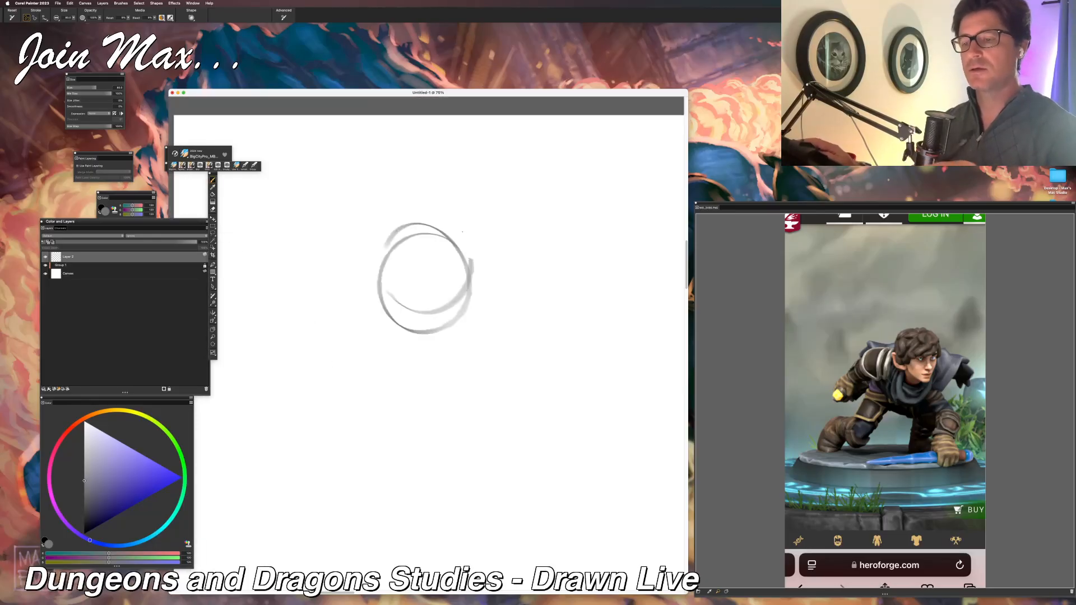
{"action": "key", "text": "super+z"}
{"action": "key", "text": "super+z"}
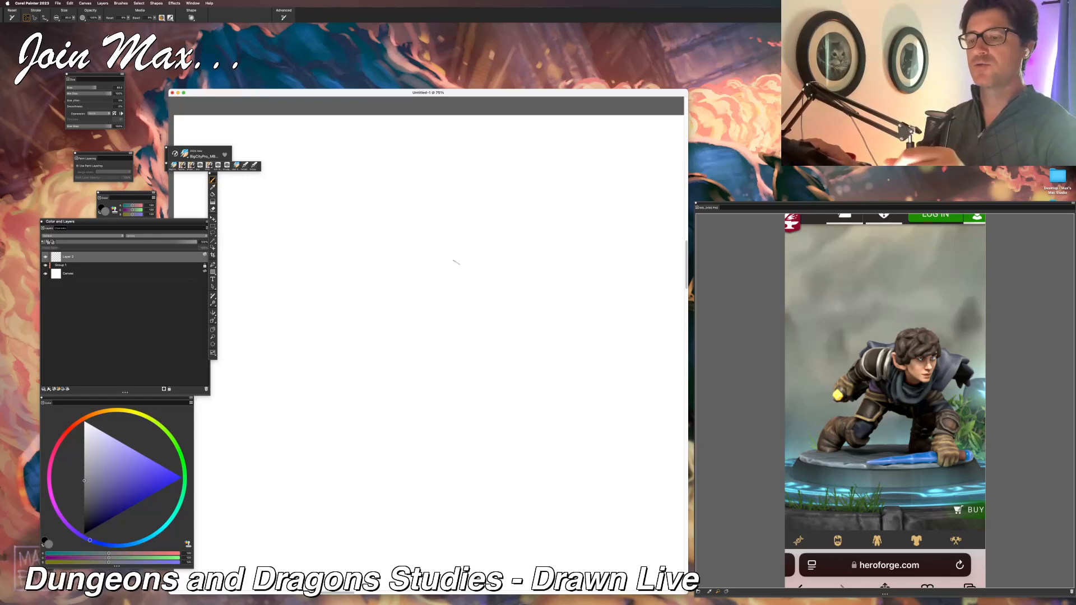
Step: Sketch the head as a small circle above the canvas centre, with angular side and jaw lines and a curved brow line
{"action": "left_click_drag", "start_coordinate": [456, 262], "coordinate": [443, 291]}
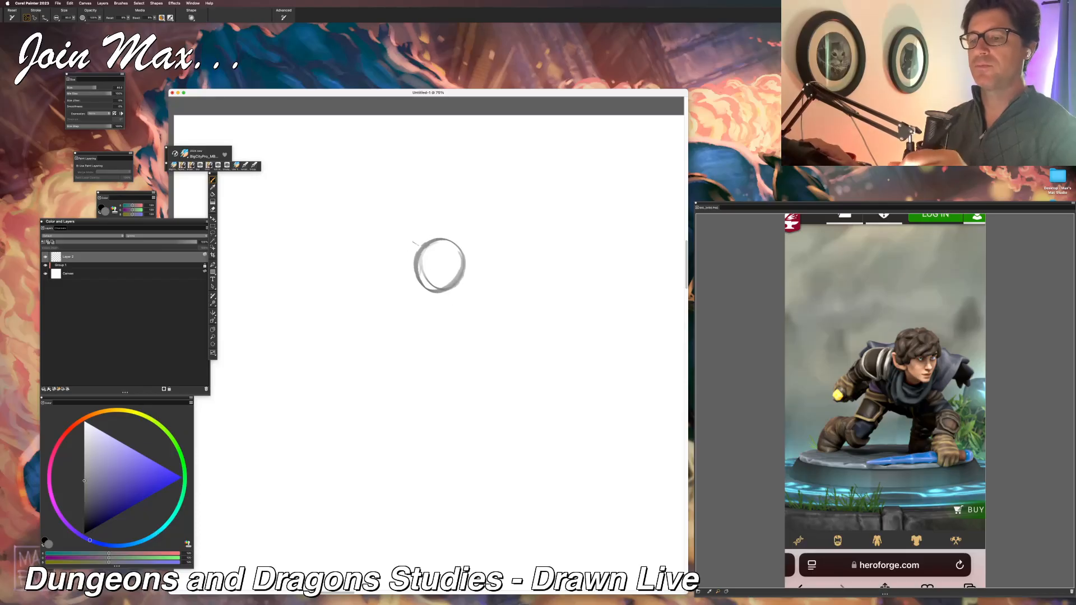
{"action": "mouse_move", "coordinate": [419, 241]}
{"action": "left_mouse_down"}
{"action": "mouse_move", "coordinate": [424, 292]}
{"action": "mouse_move", "coordinate": [406, 240]}
{"action": "mouse_move", "coordinate": [449, 290]}
{"action": "mouse_move", "coordinate": [458, 283]}
{"action": "mouse_move", "coordinate": [451, 298]}
{"action": "mouse_move", "coordinate": [462, 259]}
{"action": "mouse_move", "coordinate": [450, 298]}
{"action": "left_mouse_up"}
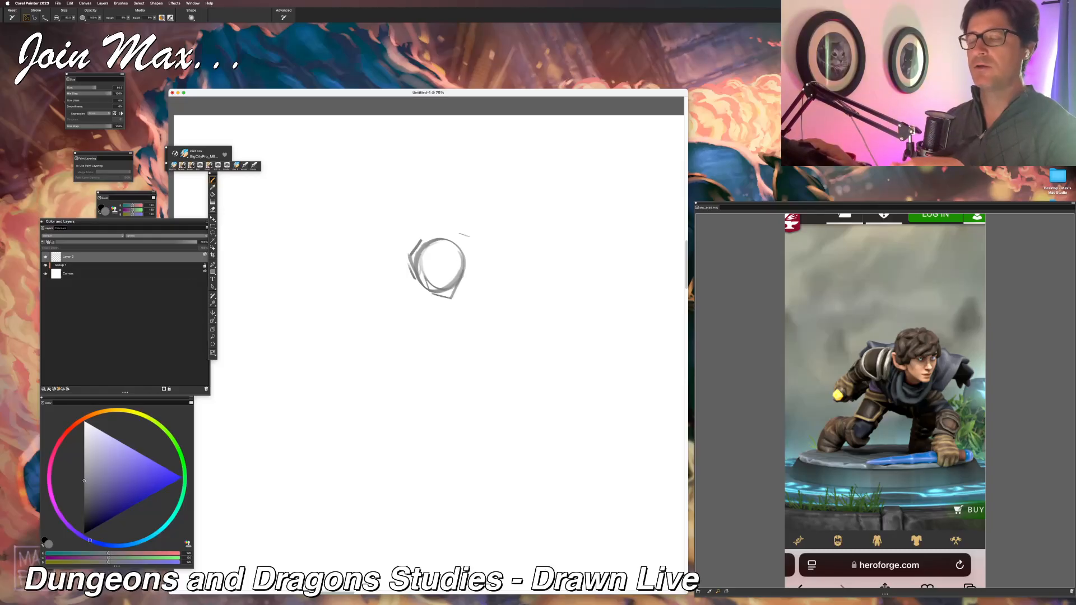
{"action": "mouse_move", "coordinate": [456, 256]}
{"action": "left_mouse_down"}
{"action": "mouse_move", "coordinate": [429, 264]}
{"action": "mouse_move", "coordinate": [465, 249]}
{"action": "mouse_move", "coordinate": [467, 274]}
{"action": "left_mouse_up"}
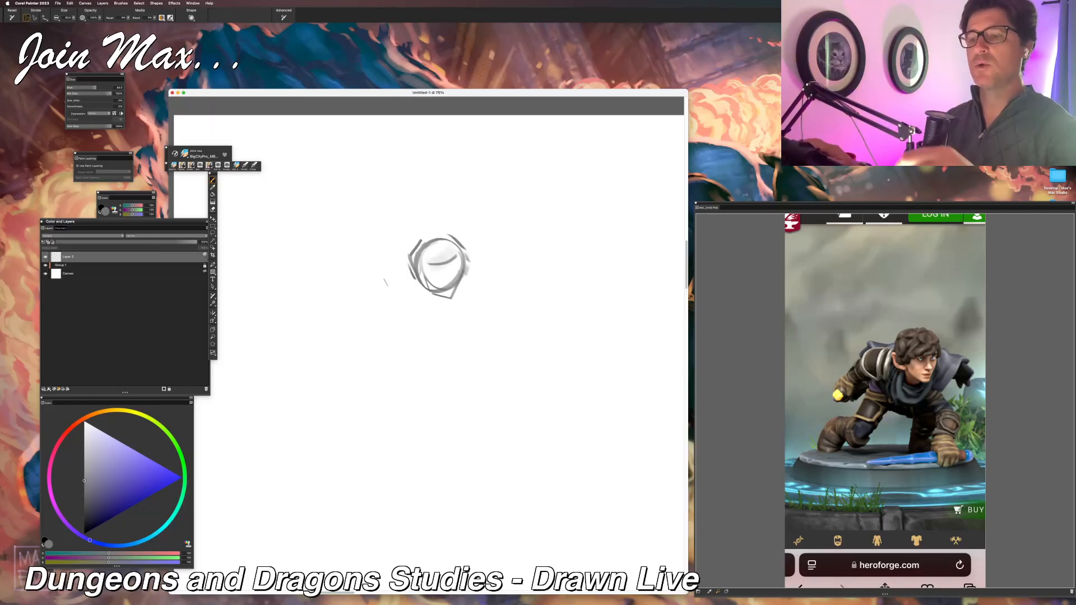
Step: Rough in the hunched torso below the head with a curved chest line and both shoulder shapes
{"action": "mouse_move", "coordinate": [402, 262]}
{"action": "left_mouse_down"}
{"action": "mouse_move", "coordinate": [387, 288]}
{"action": "mouse_move", "coordinate": [369, 284]}
{"action": "mouse_move", "coordinate": [401, 303]}
{"action": "left_mouse_up"}
{"action": "mouse_move", "coordinate": [406, 292]}
{"action": "left_mouse_down"}
{"action": "mouse_move", "coordinate": [422, 297]}
{"action": "mouse_move", "coordinate": [408, 315]}
{"action": "mouse_move", "coordinate": [471, 293]}
{"action": "left_mouse_up"}
{"action": "left_click_drag", "start_coordinate": [397, 311], "coordinate": [438, 322]}
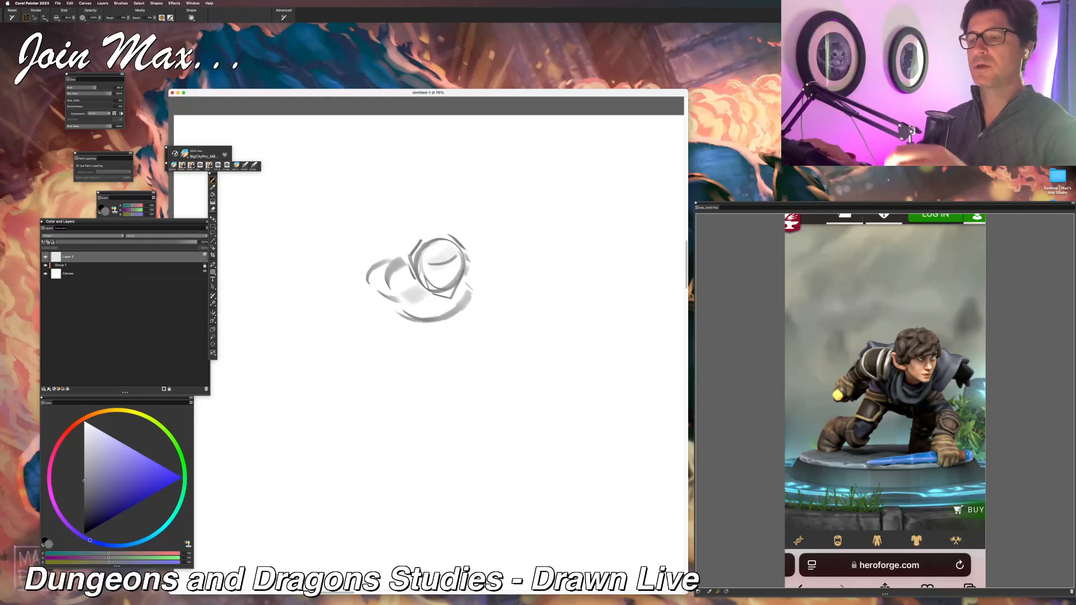
{"action": "left_click_drag", "start_coordinate": [491, 270], "coordinate": [463, 302]}
{"action": "mouse_move", "coordinate": [491, 277]}
{"action": "left_mouse_down"}
{"action": "mouse_move", "coordinate": [476, 293]}
{"action": "mouse_move", "coordinate": [492, 273]}
{"action": "mouse_move", "coordinate": [499, 299]}
{"action": "left_mouse_up"}
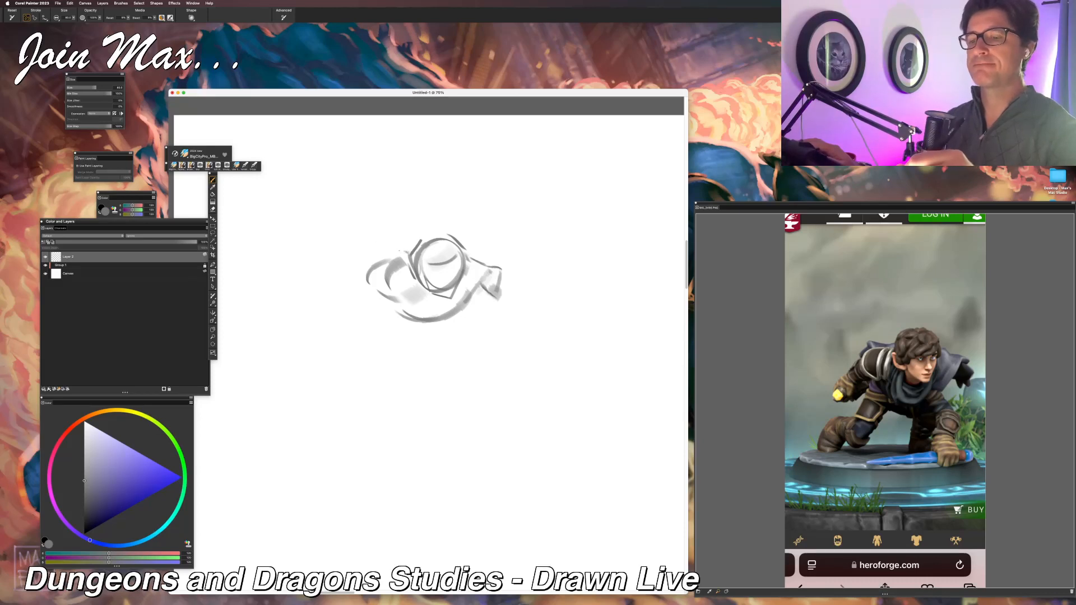
Step: Sketch the raised arm on the character's near side down to a rounded fist, with the cloak edge behind its shoulder
{"action": "mouse_move", "coordinate": [405, 244]}
{"action": "left_mouse_down"}
{"action": "mouse_move", "coordinate": [379, 240]}
{"action": "mouse_move", "coordinate": [363, 259]}
{"action": "mouse_move", "coordinate": [379, 268]}
{"action": "mouse_move", "coordinate": [373, 231]}
{"action": "mouse_move", "coordinate": [353, 293]}
{"action": "mouse_move", "coordinate": [374, 262]}
{"action": "mouse_move", "coordinate": [350, 289]}
{"action": "mouse_move", "coordinate": [360, 298]}
{"action": "mouse_move", "coordinate": [342, 306]}
{"action": "mouse_move", "coordinate": [339, 296]}
{"action": "mouse_move", "coordinate": [356, 290]}
{"action": "mouse_move", "coordinate": [357, 312]}
{"action": "left_mouse_up"}
{"action": "key", "text": "super+z"}
{"action": "mouse_move", "coordinate": [338, 303]}
{"action": "left_mouse_down"}
{"action": "mouse_move", "coordinate": [356, 314]}
{"action": "mouse_move", "coordinate": [347, 316]}
{"action": "mouse_move", "coordinate": [380, 309]}
{"action": "left_mouse_up"}
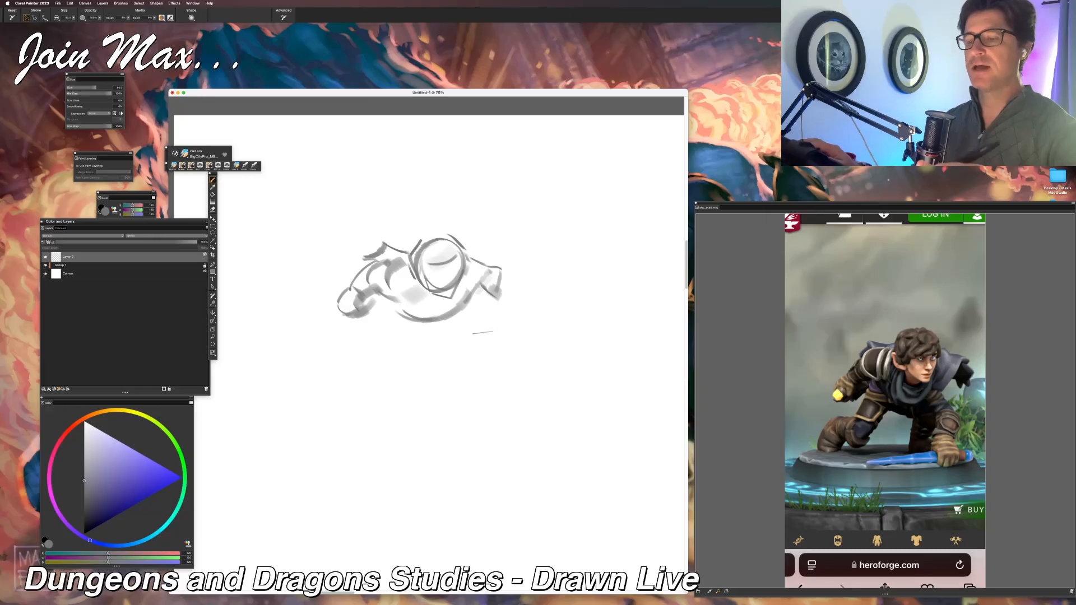
Step: Draw the curved outlines of the supporting arm and rough in the kneeling leg's thigh, undoing unwanted strokes
{"action": "mouse_move", "coordinate": [472, 307]}
{"action": "left_mouse_down"}
{"action": "mouse_move", "coordinate": [476, 376]}
{"action": "mouse_move", "coordinate": [495, 345]}
{"action": "left_mouse_up"}
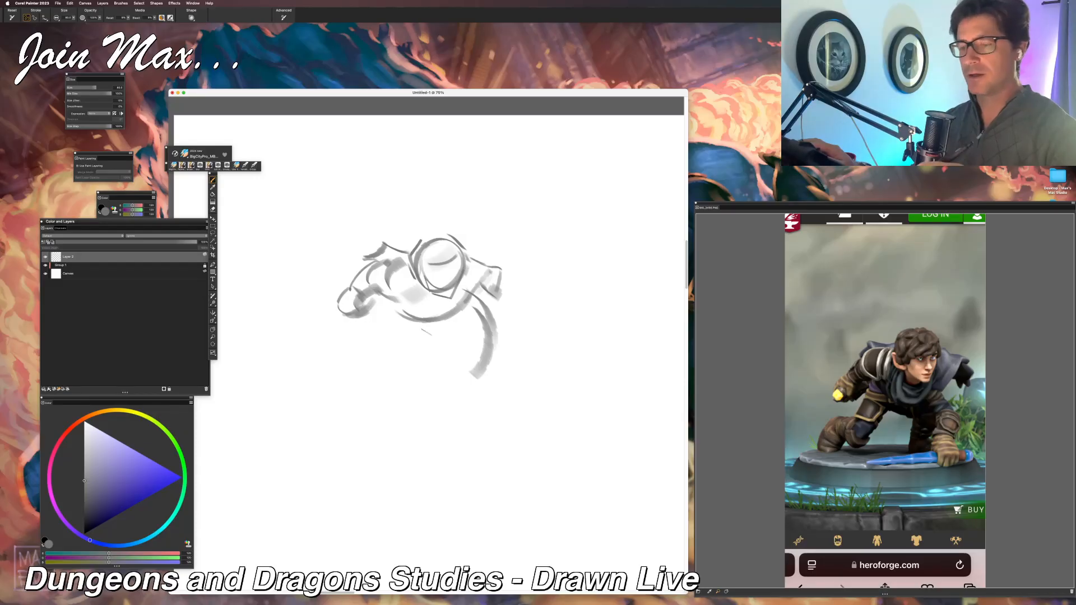
{"action": "mouse_move", "coordinate": [451, 373]}
{"action": "left_mouse_down"}
{"action": "mouse_move", "coordinate": [470, 330]}
{"action": "mouse_move", "coordinate": [464, 342]}
{"action": "mouse_move", "coordinate": [491, 323]}
{"action": "mouse_move", "coordinate": [468, 340]}
{"action": "left_mouse_up"}
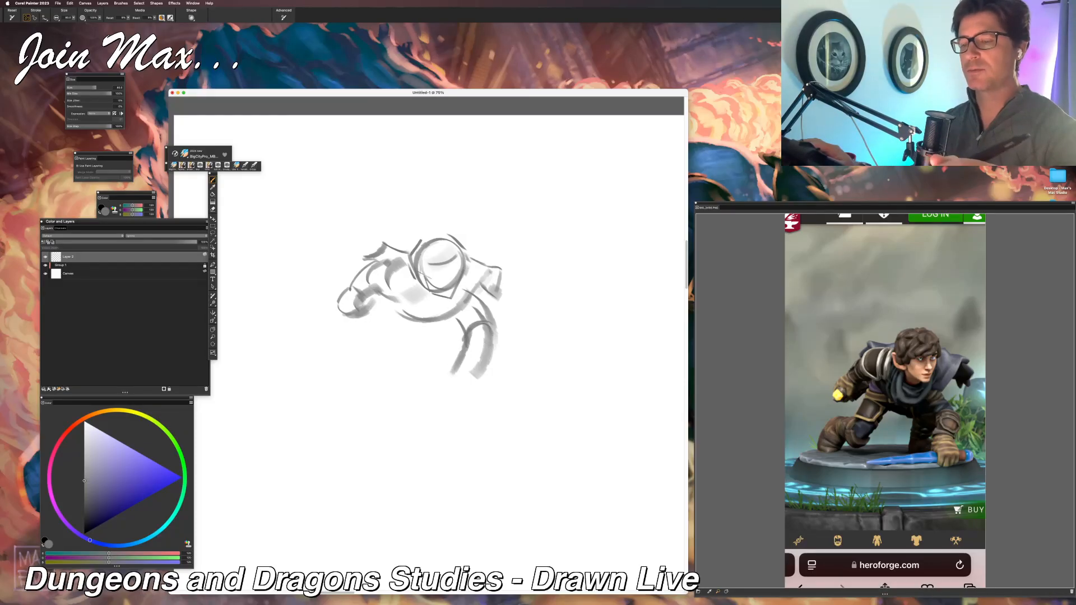
{"action": "mouse_move", "coordinate": [377, 306]}
{"action": "left_mouse_down"}
{"action": "mouse_move", "coordinate": [367, 345]}
{"action": "mouse_move", "coordinate": [387, 353]}
{"action": "mouse_move", "coordinate": [450, 330]}
{"action": "mouse_move", "coordinate": [427, 371]}
{"action": "left_mouse_up"}
{"action": "key", "text": "super+z"}
{"action": "key", "text": "super+z"}
Step: Sketch the planted hand with its cuff and fingers, and outline the far leg beside the supporting arm
{"action": "key", "text": "super+z"}
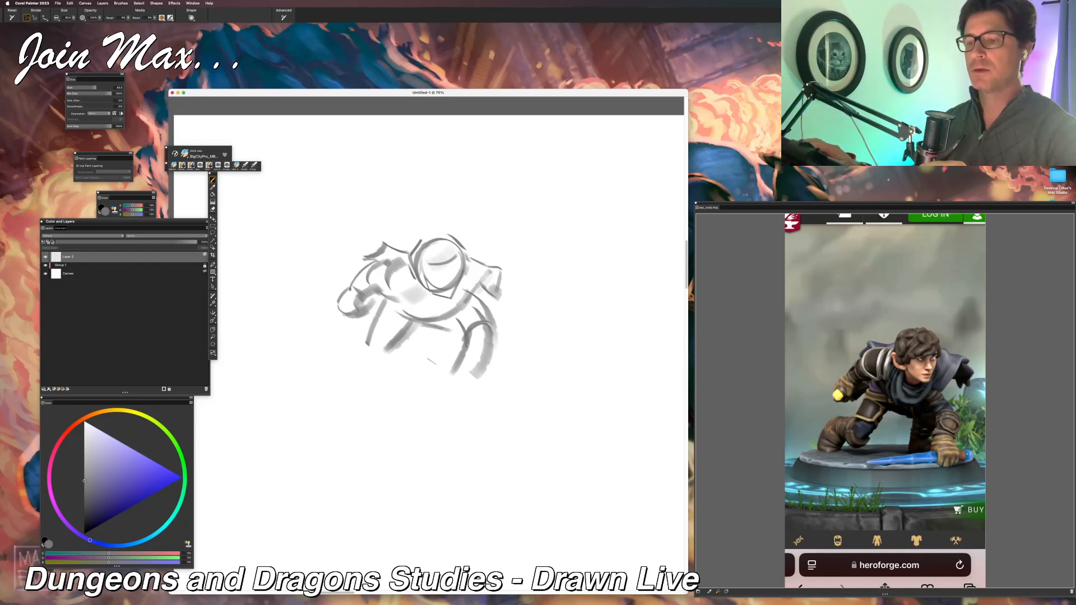
{"action": "mouse_move", "coordinate": [445, 335]}
{"action": "left_mouse_down"}
{"action": "mouse_move", "coordinate": [431, 370]}
{"action": "mouse_move", "coordinate": [454, 384]}
{"action": "mouse_move", "coordinate": [495, 375]}
{"action": "mouse_move", "coordinate": [477, 359]}
{"action": "mouse_move", "coordinate": [486, 390]}
{"action": "mouse_move", "coordinate": [459, 396]}
{"action": "mouse_move", "coordinate": [473, 394]}
{"action": "left_mouse_up"}
{"action": "key", "text": "super+z"}
{"action": "mouse_move", "coordinate": [480, 386]}
{"action": "left_mouse_down"}
{"action": "mouse_move", "coordinate": [478, 398]}
{"action": "mouse_move", "coordinate": [450, 384]}
{"action": "left_mouse_up"}
Step: Draw the kneeling leg's knee and the boot behind it to complete the crouching pose
{"action": "left_click_drag", "start_coordinate": [327, 403], "coordinate": [348, 425]}
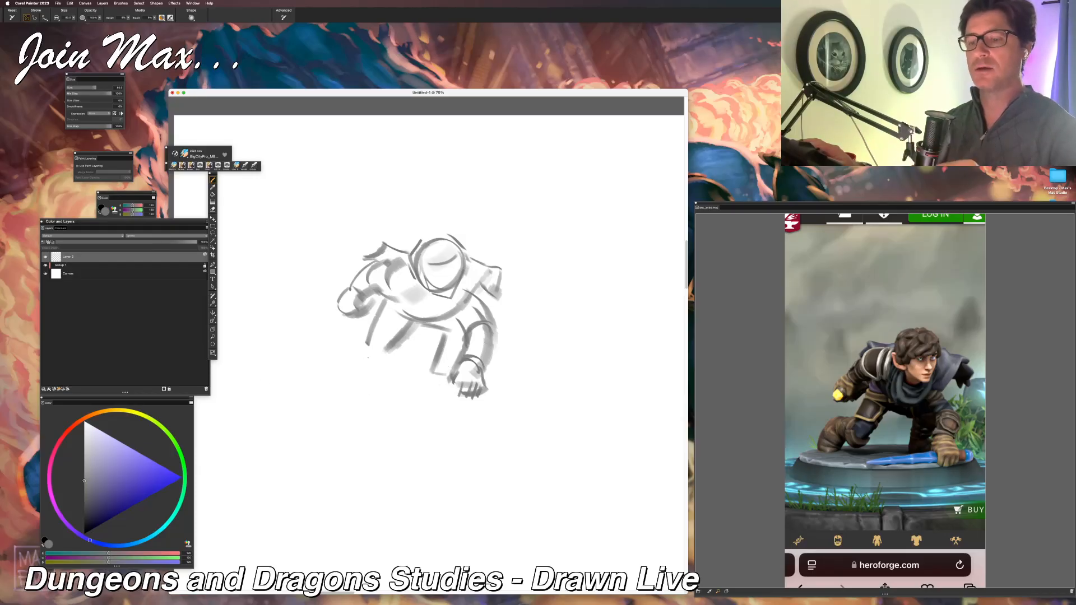
{"action": "mouse_move", "coordinate": [365, 346]}
{"action": "left_mouse_down"}
{"action": "mouse_move", "coordinate": [385, 367]}
{"action": "mouse_move", "coordinate": [401, 338]}
{"action": "mouse_move", "coordinate": [342, 337]}
{"action": "mouse_move", "coordinate": [317, 370]}
{"action": "mouse_move", "coordinate": [335, 368]}
{"action": "left_mouse_up"}
{"action": "key", "text": "super+z"}
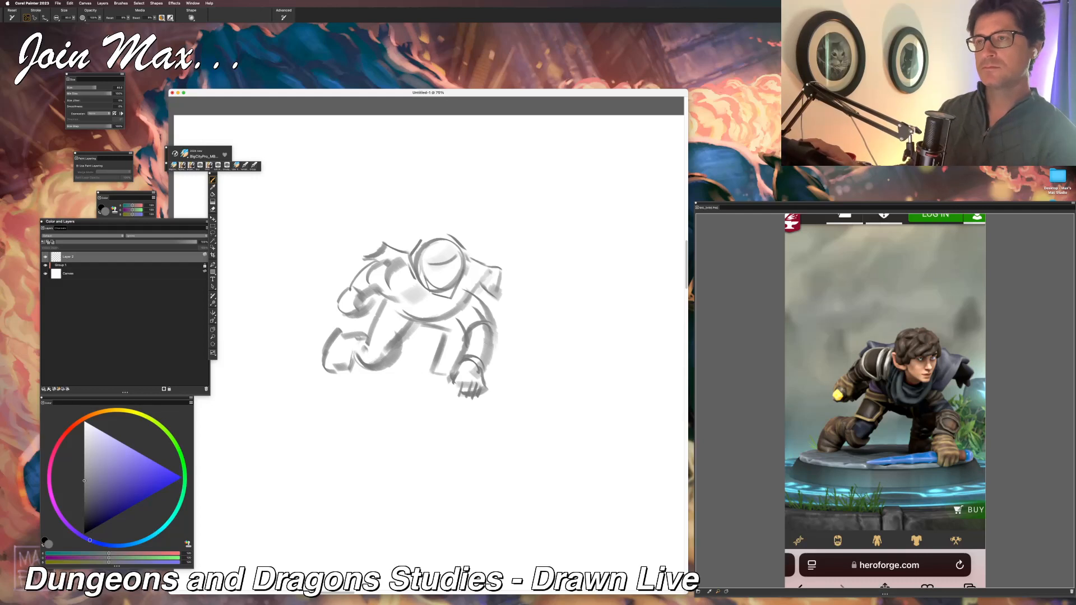
Step: Draw a ground line from the boot to the far leg and the long weapon lying beside the planted hand
{"action": "left_click_drag", "start_coordinate": [332, 375], "coordinate": [411, 370]}
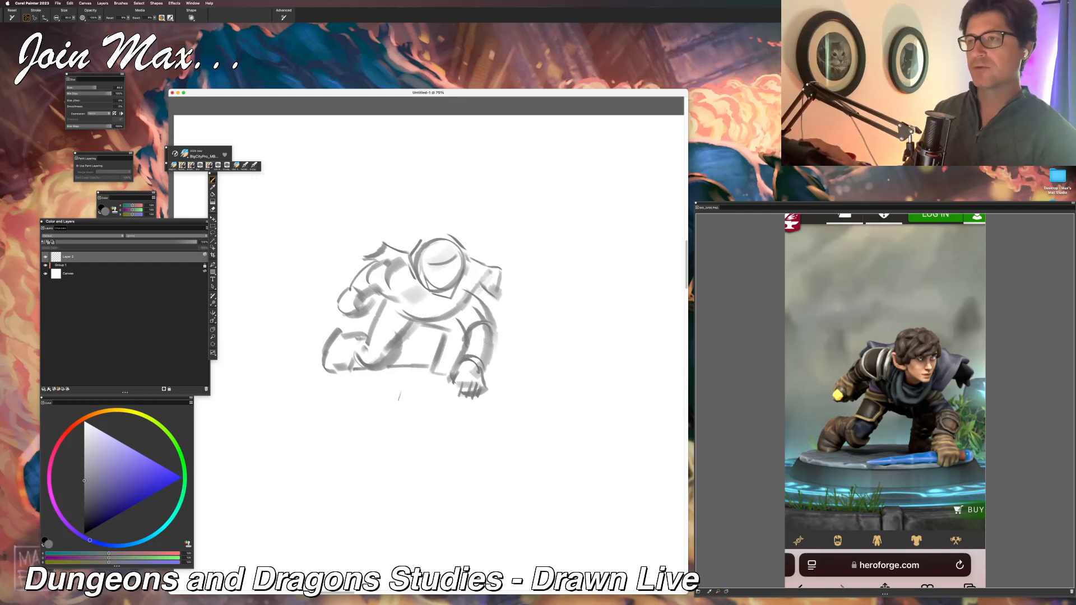
{"action": "left_click_drag", "start_coordinate": [384, 395], "coordinate": [457, 395]}
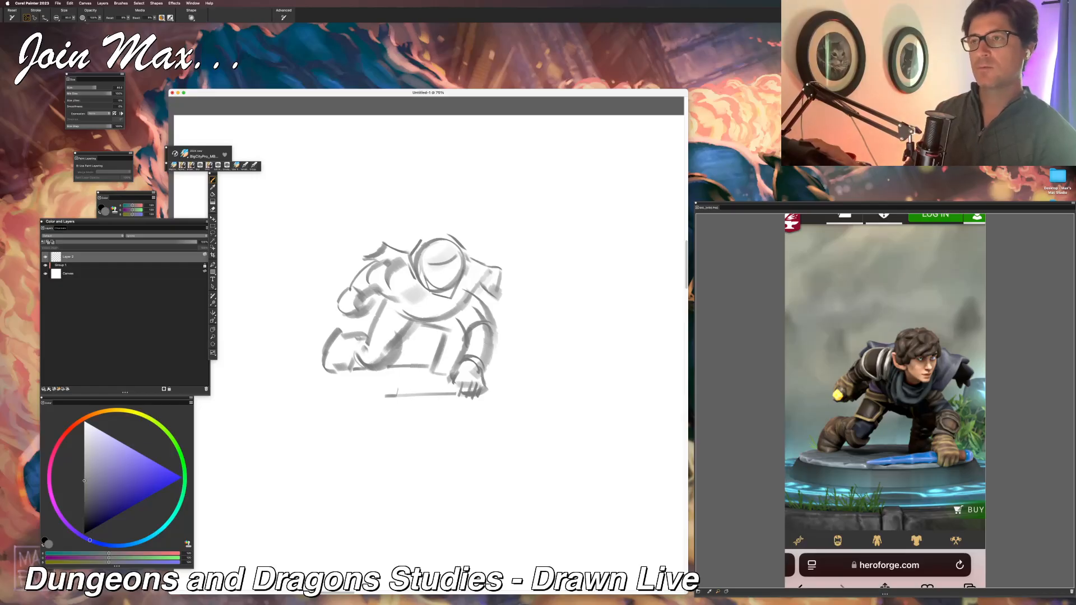
{"action": "left_click_drag", "start_coordinate": [381, 392], "coordinate": [454, 384]}
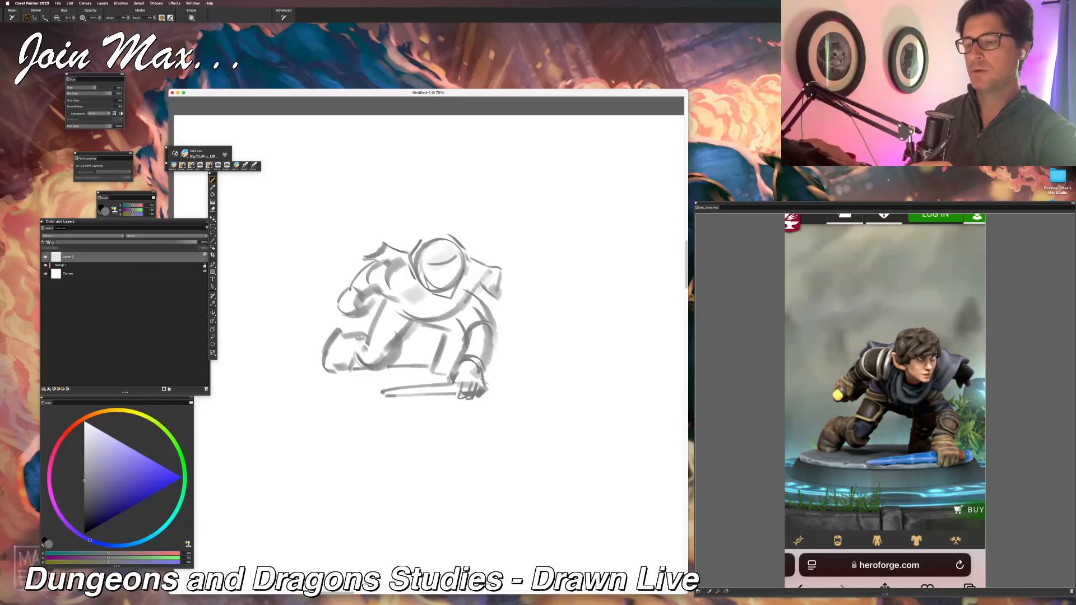
Step: Define the planted hand's knuckles around the weapon and shade the far leg and underside of the torso in grey
{"action": "left_click_drag", "start_coordinate": [485, 380], "coordinate": [495, 396]}
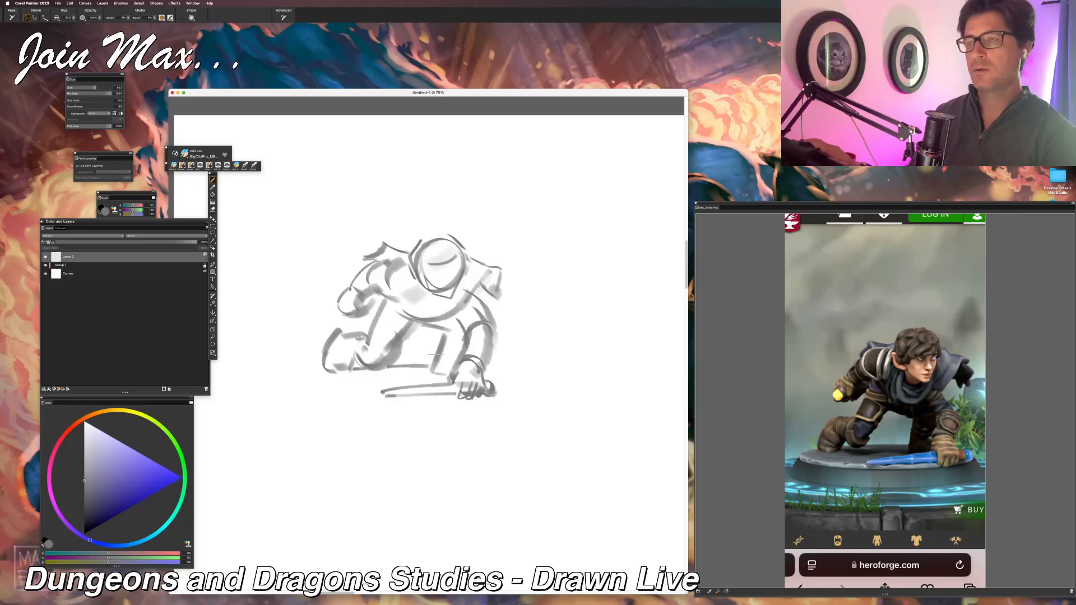
{"action": "mouse_move", "coordinate": [447, 376]}
{"action": "left_mouse_down"}
{"action": "mouse_move", "coordinate": [426, 380]}
{"action": "mouse_move", "coordinate": [449, 381]}
{"action": "mouse_move", "coordinate": [448, 330]}
{"action": "mouse_move", "coordinate": [461, 327]}
{"action": "left_mouse_up"}
{"action": "key", "text": "super+z"}
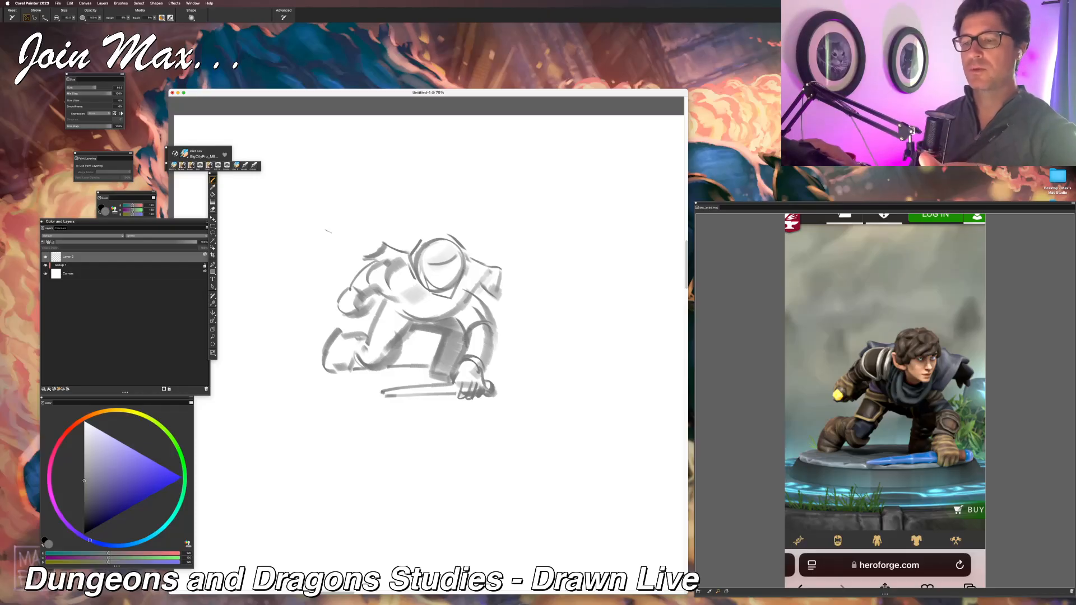
Step: Sketch the ear, tousled hair and facial features onto the head circle
{"action": "left_click_drag", "start_coordinate": [423, 230], "coordinate": [435, 238]}
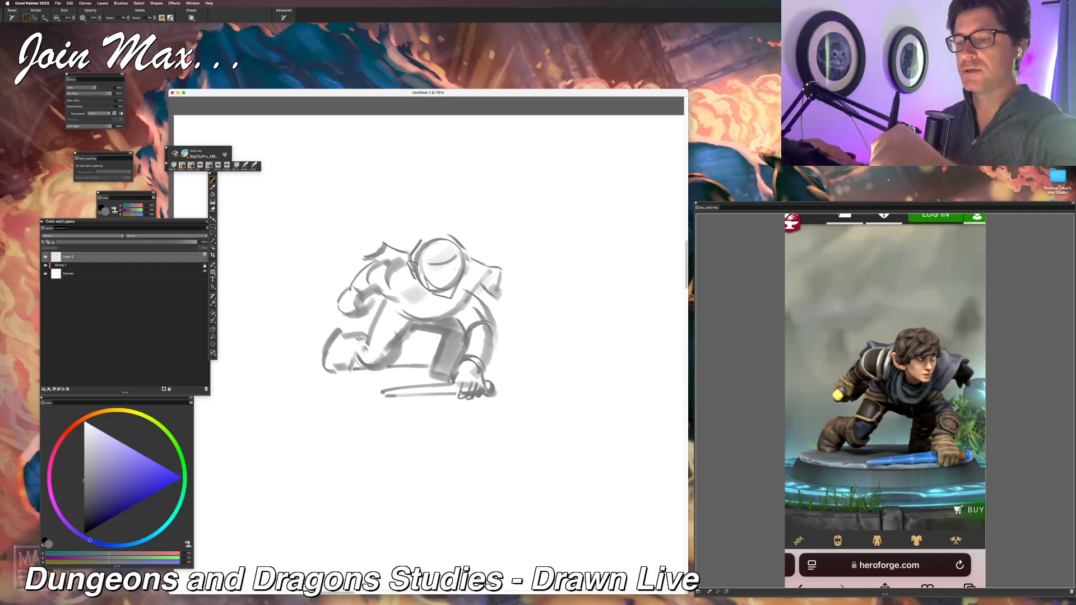
{"action": "mouse_move", "coordinate": [419, 267]}
{"action": "left_mouse_down"}
{"action": "mouse_move", "coordinate": [457, 275]}
{"action": "mouse_move", "coordinate": [459, 256]}
{"action": "mouse_move", "coordinate": [420, 273]}
{"action": "left_mouse_up"}
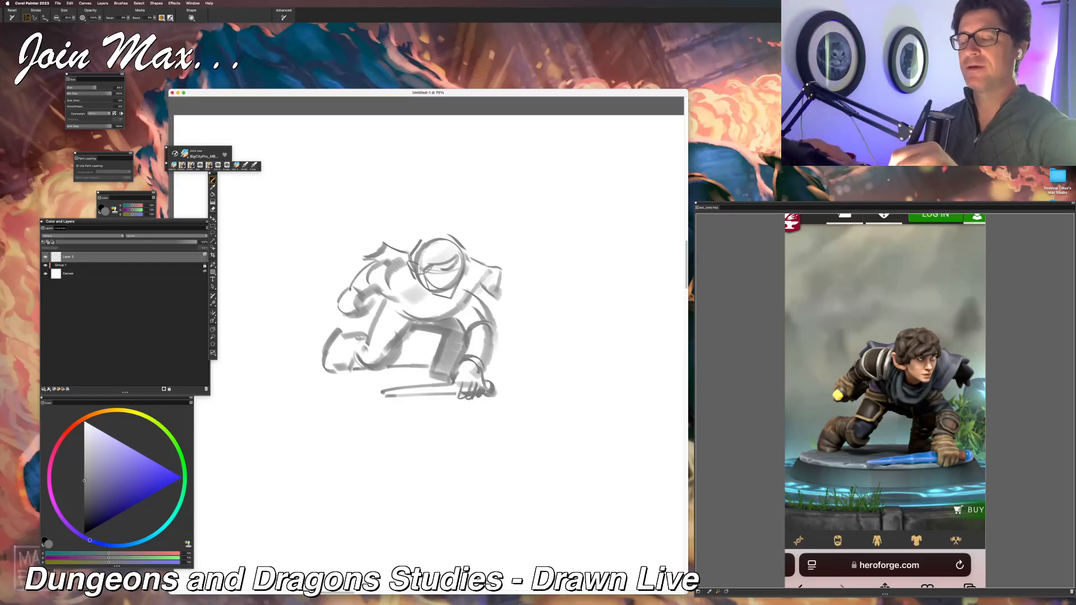
{"action": "mouse_move", "coordinate": [429, 232]}
{"action": "left_mouse_down"}
{"action": "mouse_move", "coordinate": [447, 236]}
{"action": "mouse_move", "coordinate": [410, 248]}
{"action": "mouse_move", "coordinate": [437, 248]}
{"action": "left_mouse_up"}
{"action": "key", "text": "super+z"}
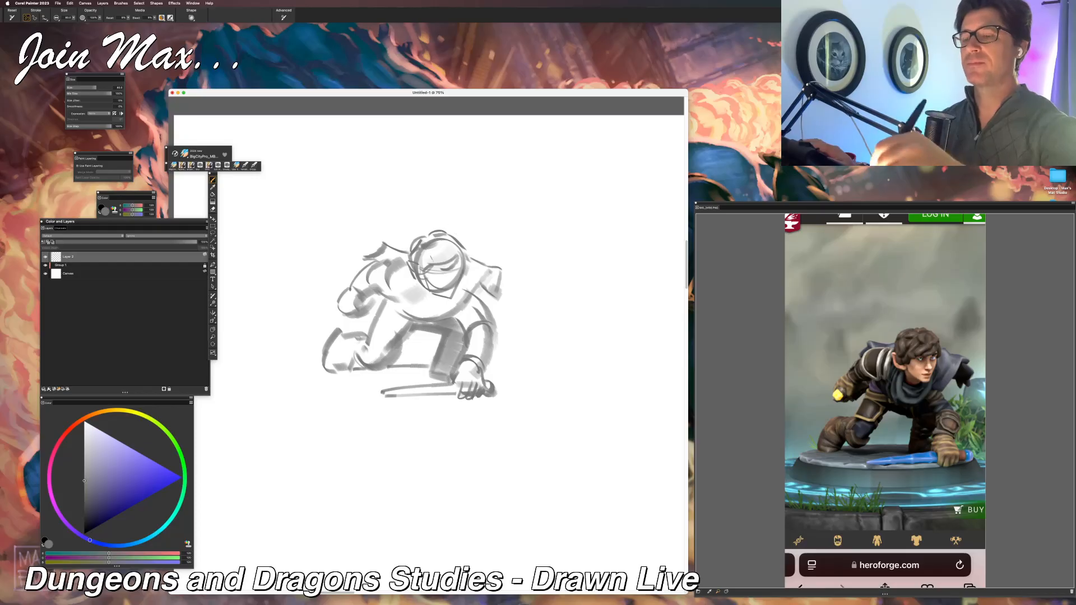
{"action": "left_click_drag", "start_coordinate": [441, 247], "coordinate": [428, 261]}
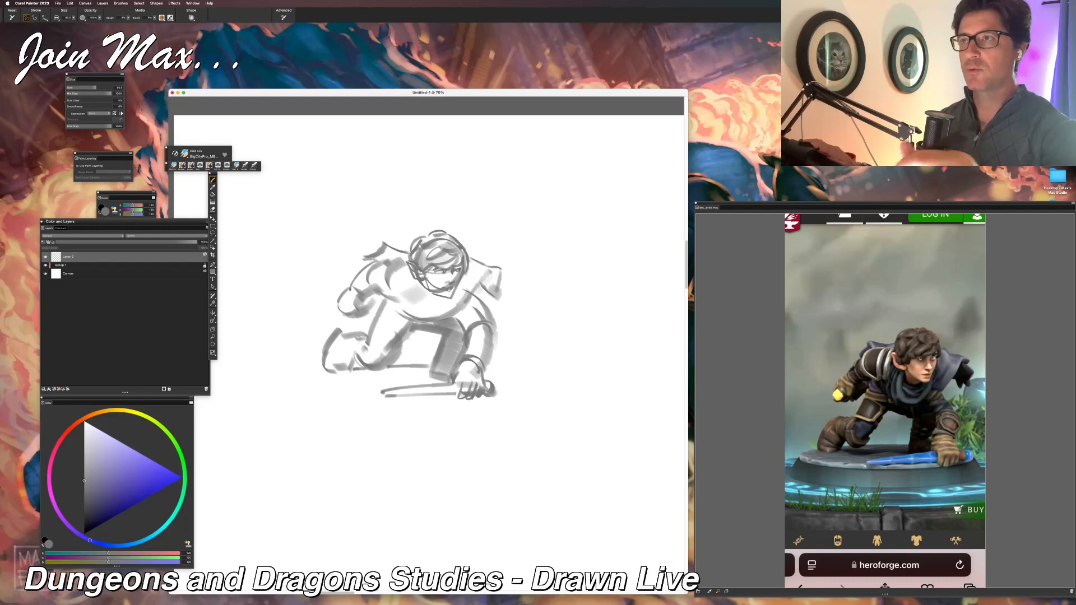
Step: Refine the lower face and draw the scarf folds wrapped around the neck below the chin
{"action": "mouse_move", "coordinate": [419, 280]}
{"action": "left_mouse_down"}
{"action": "mouse_move", "coordinate": [424, 295]}
{"action": "mouse_move", "coordinate": [444, 298]}
{"action": "mouse_move", "coordinate": [424, 312]}
{"action": "left_mouse_up"}
{"action": "key", "text": "super+z"}
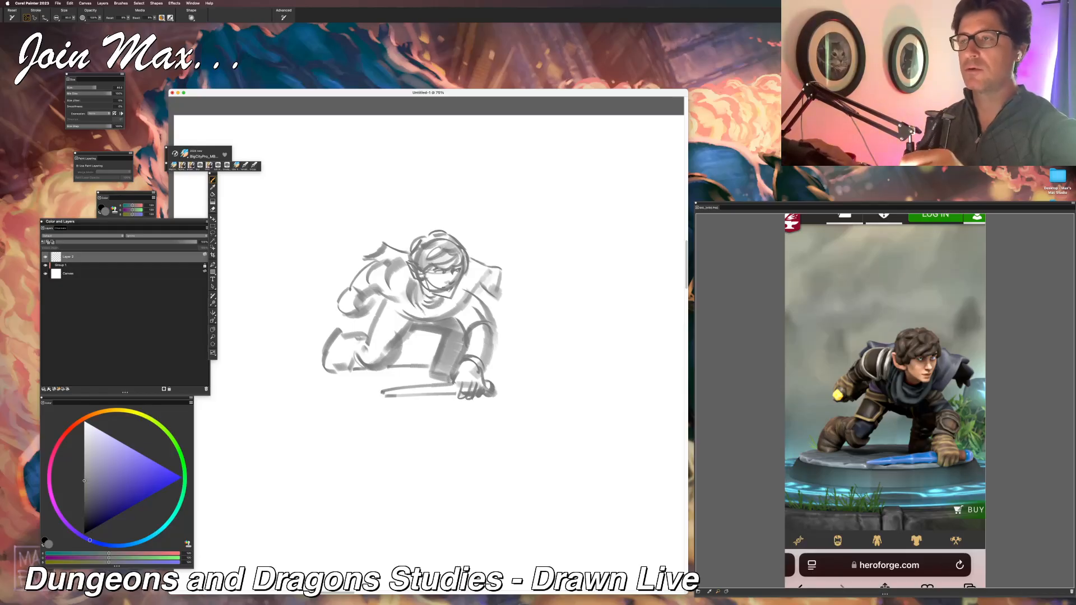
{"action": "left_click_drag", "start_coordinate": [430, 272], "coordinate": [445, 284]}
{"action": "left_click_drag", "start_coordinate": [425, 282], "coordinate": [437, 296]}
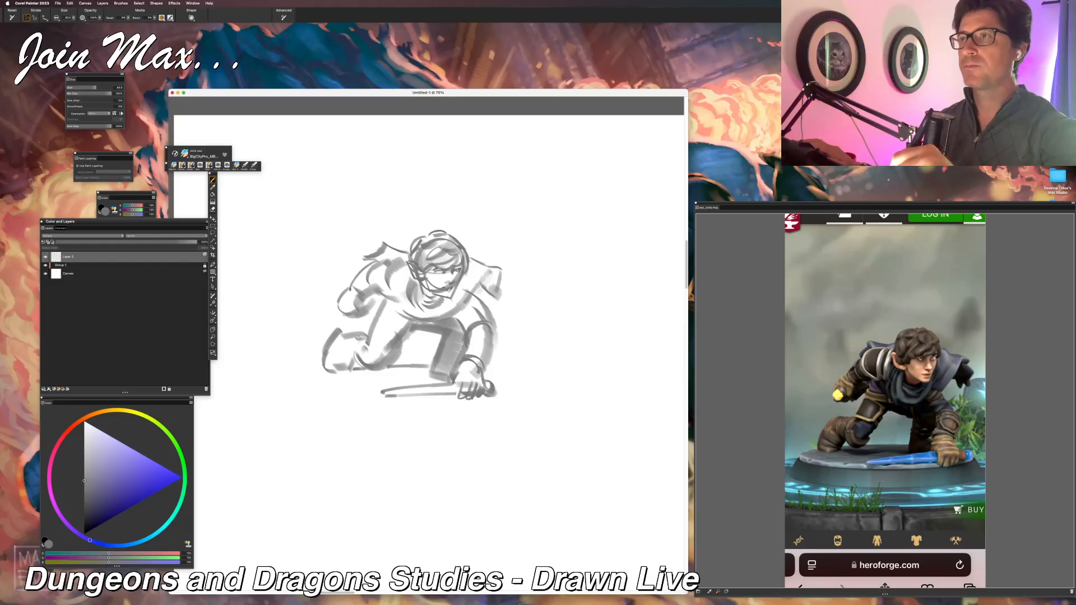
{"action": "left_click_drag", "start_coordinate": [456, 290], "coordinate": [438, 318]}
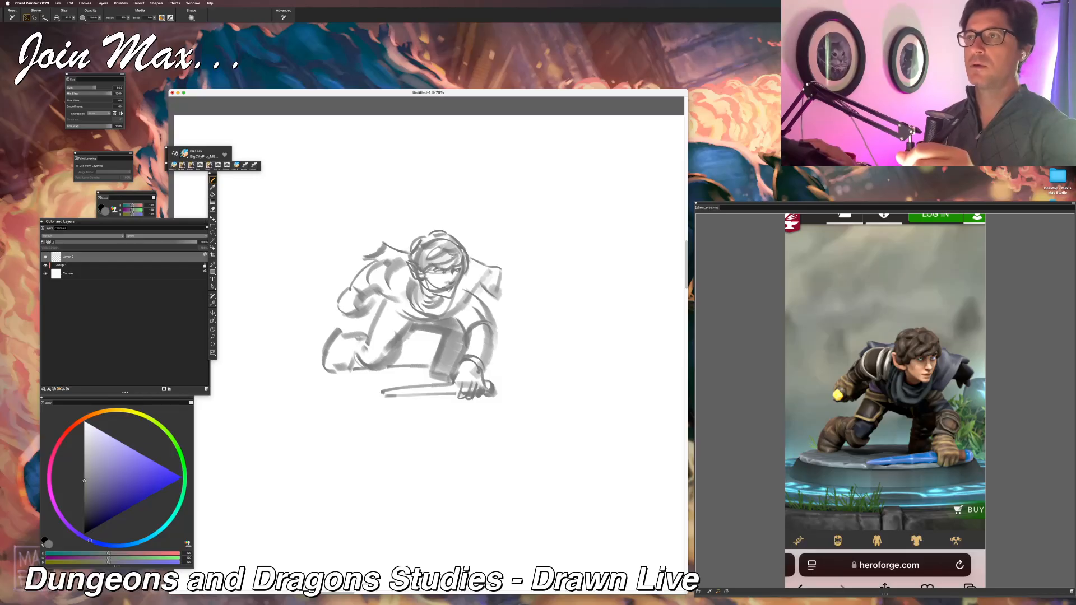
Step: Shade the cloak draped over the far shoulder and outline the rounded shape at its outer edge
{"action": "mouse_move", "coordinate": [470, 277]}
{"action": "left_mouse_down"}
{"action": "mouse_move", "coordinate": [456, 300]}
{"action": "mouse_move", "coordinate": [469, 299]}
{"action": "left_mouse_up"}
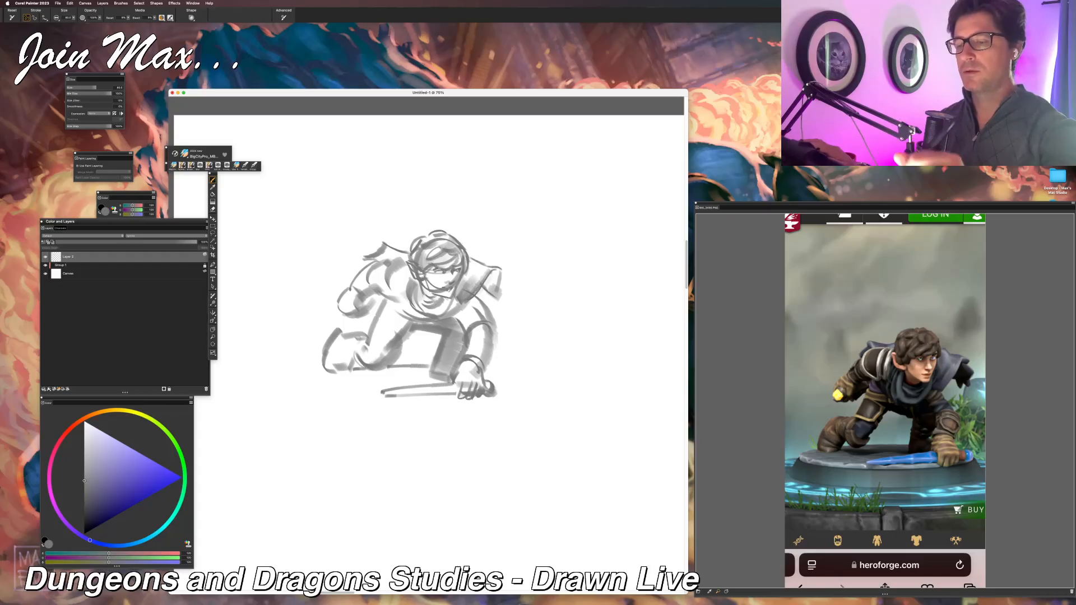
{"action": "mouse_move", "coordinate": [478, 259]}
{"action": "left_mouse_down"}
{"action": "mouse_move", "coordinate": [484, 290]}
{"action": "mouse_move", "coordinate": [481, 281]}
{"action": "left_mouse_up"}
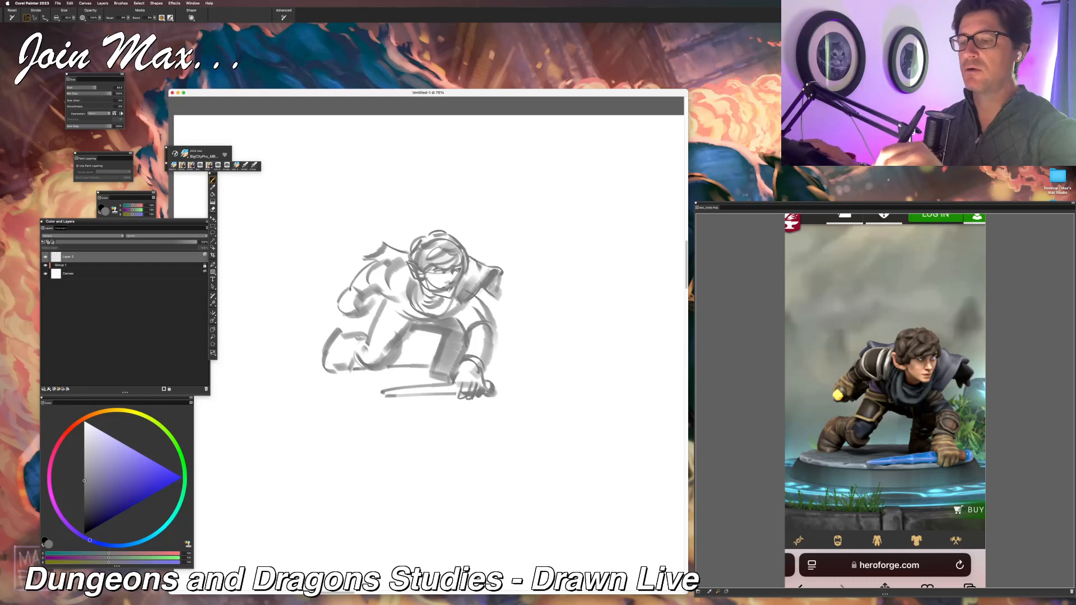
{"action": "left_click_drag", "start_coordinate": [505, 283], "coordinate": [488, 298]}
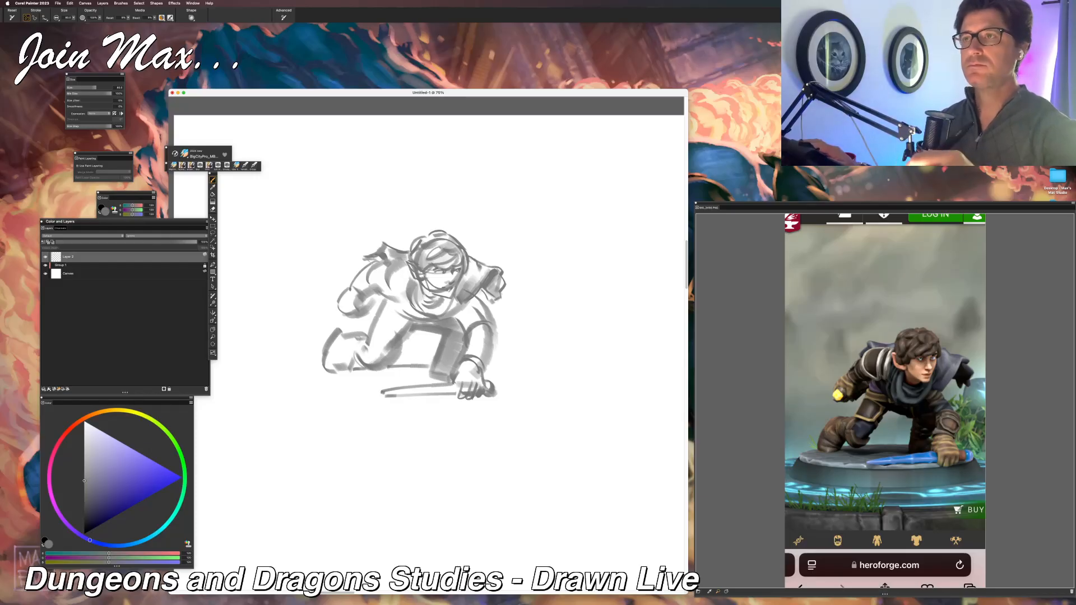
Step: Draw curved cloak folds between the neck and the near shoulder
{"action": "left_click_drag", "start_coordinate": [398, 257], "coordinate": [393, 294]}
{"action": "mouse_move", "coordinate": [406, 266]}
{"action": "left_mouse_down"}
{"action": "mouse_move", "coordinate": [394, 295]}
{"action": "mouse_move", "coordinate": [401, 287]}
{"action": "left_mouse_up"}
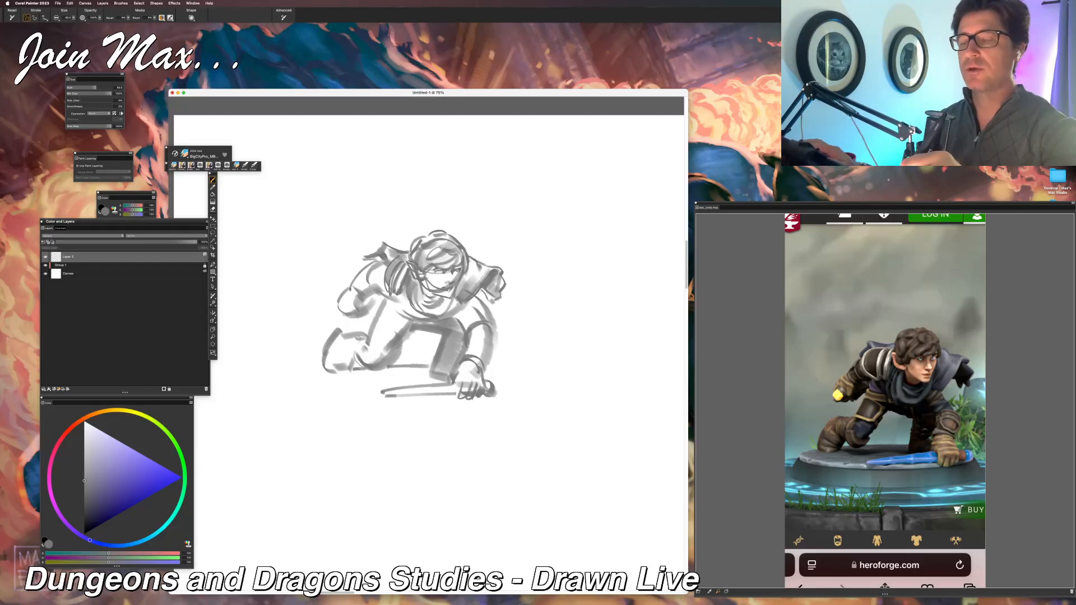
{"action": "left_click_drag", "start_coordinate": [412, 280], "coordinate": [419, 285]}
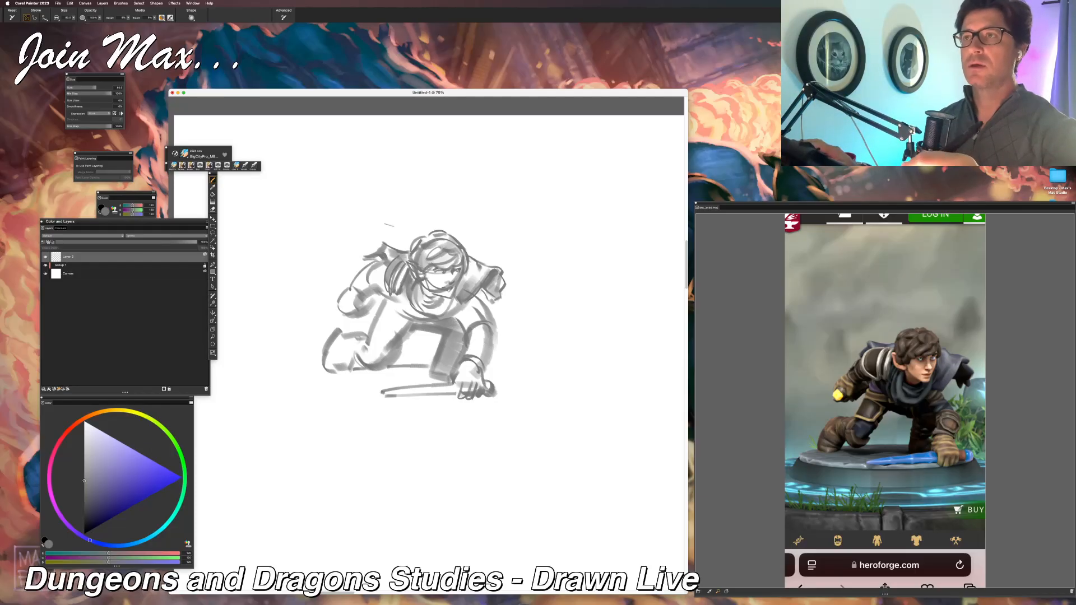
Step: Add curved armour bands to the near shoulder and upper arm, shade the forearm, and detail the fist gripping an object
{"action": "mouse_move", "coordinate": [383, 258]}
{"action": "left_mouse_down"}
{"action": "mouse_move", "coordinate": [370, 280]}
{"action": "mouse_move", "coordinate": [386, 296]}
{"action": "left_mouse_up"}
{"action": "mouse_move", "coordinate": [375, 241]}
{"action": "left_mouse_down"}
{"action": "mouse_move", "coordinate": [388, 248]}
{"action": "mouse_move", "coordinate": [390, 297]}
{"action": "left_mouse_up"}
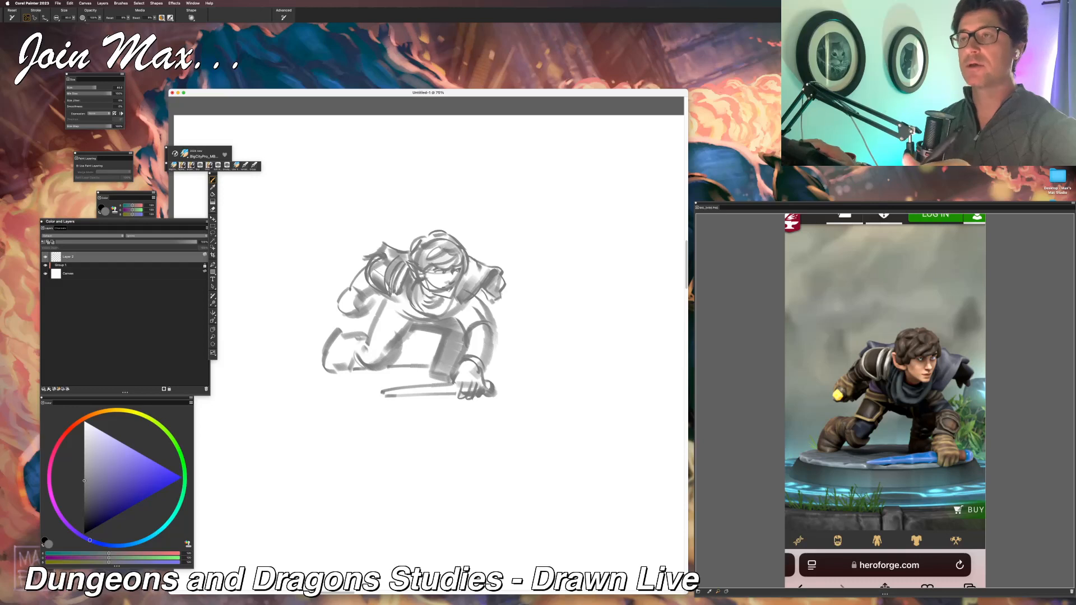
{"action": "left_click_drag", "start_coordinate": [386, 258], "coordinate": [378, 281]}
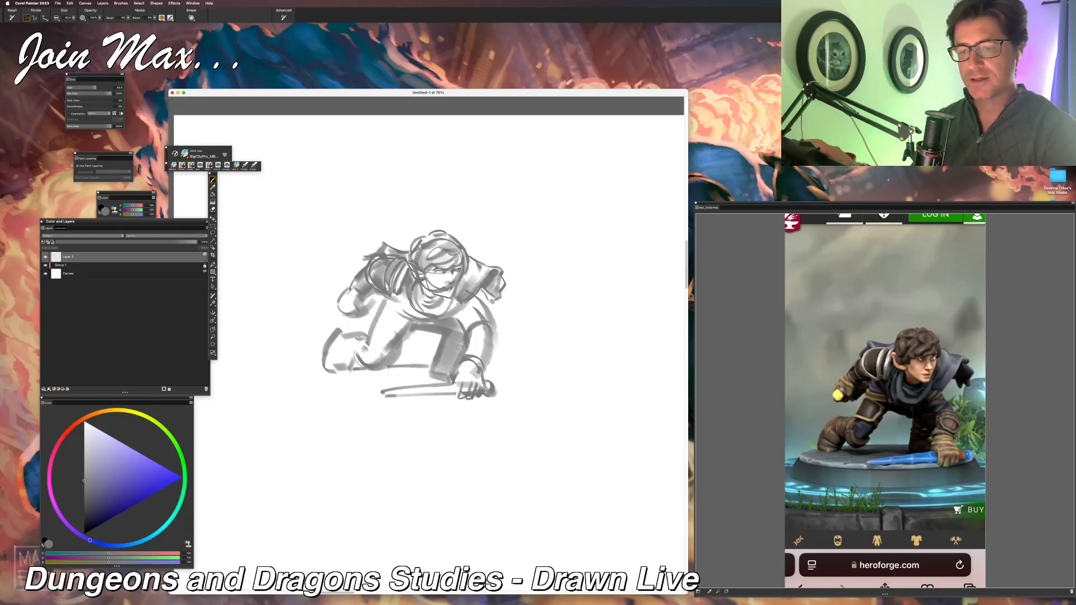
{"action": "left_click_drag", "start_coordinate": [359, 287], "coordinate": [351, 297]}
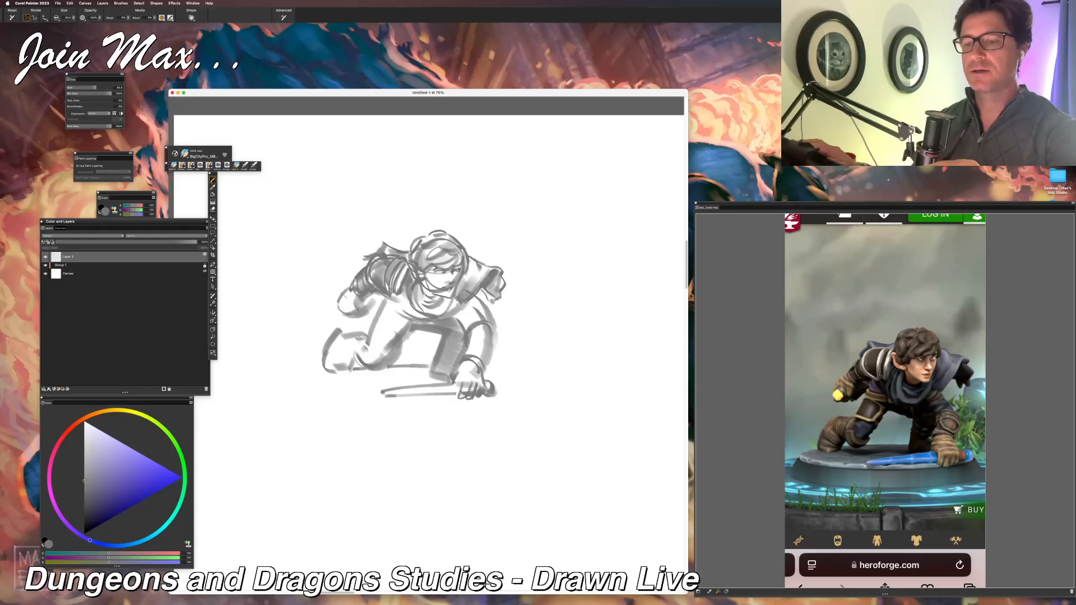
{"action": "mouse_move", "coordinate": [354, 297]}
{"action": "left_mouse_down"}
{"action": "mouse_move", "coordinate": [343, 297]}
{"action": "mouse_move", "coordinate": [338, 314]}
{"action": "mouse_move", "coordinate": [351, 316]}
{"action": "left_mouse_up"}
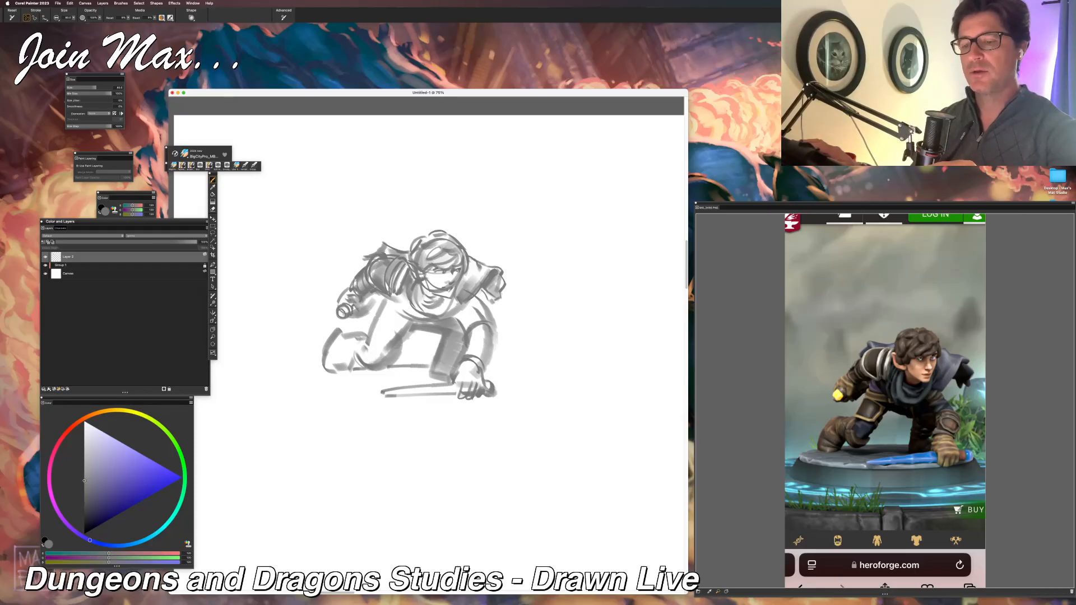
Step: Darken the forearm behind the raised fist and add strokes along the torso beneath the near arm, undoing stray marks
{"action": "left_click_drag", "start_coordinate": [351, 305], "coordinate": [362, 311]}
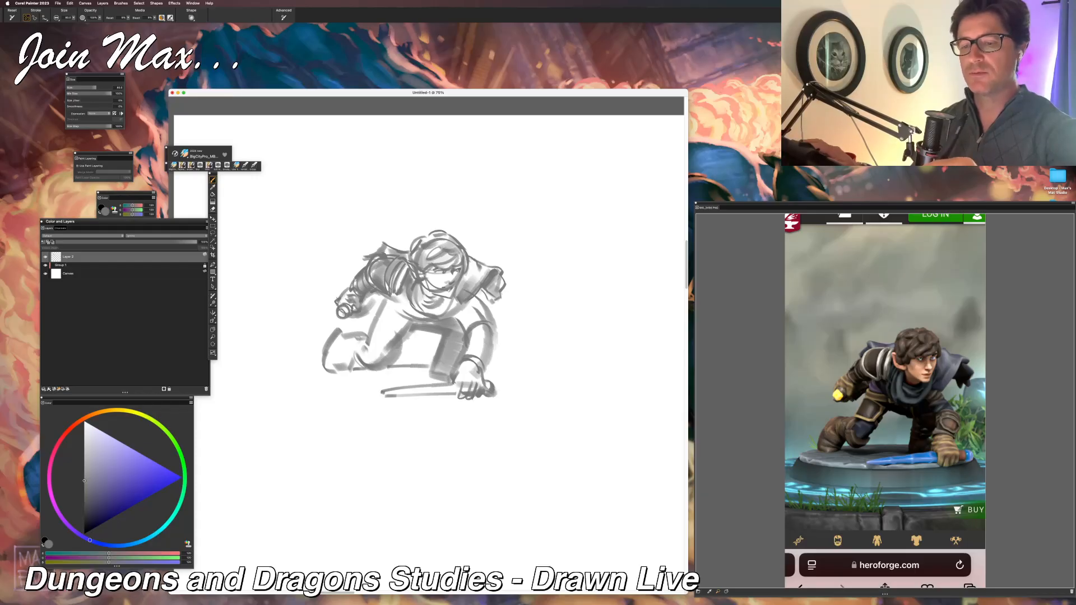
{"action": "mouse_move", "coordinate": [335, 297]}
{"action": "left_mouse_down"}
{"action": "mouse_move", "coordinate": [351, 287]}
{"action": "mouse_move", "coordinate": [380, 305]}
{"action": "left_mouse_up"}
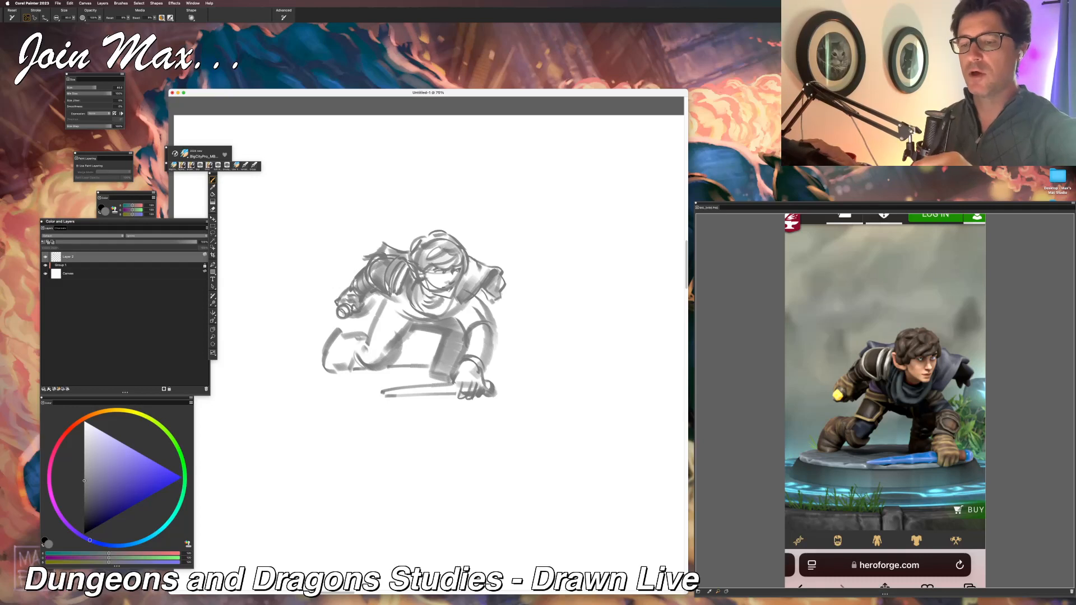
{"action": "mouse_move", "coordinate": [374, 295]}
{"action": "left_mouse_down"}
{"action": "mouse_move", "coordinate": [353, 320]}
{"action": "mouse_move", "coordinate": [383, 292]}
{"action": "mouse_move", "coordinate": [387, 313]}
{"action": "mouse_move", "coordinate": [408, 318]}
{"action": "left_mouse_up"}
{"action": "key", "text": "super+z"}
{"action": "key", "text": "super+z"}
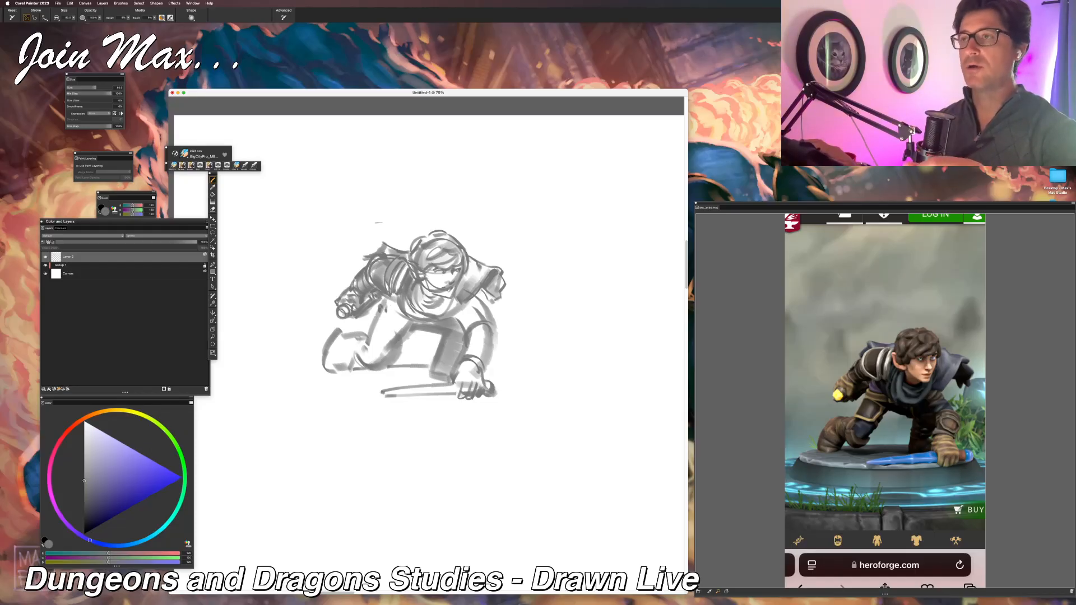
{"action": "key", "text": "super+z"}
{"action": "key", "text": "super+z"}
Step: Build up the curved cloak and scarf folds between the neck and the near shoulder, undoing unwanted strokes
{"action": "mouse_move", "coordinate": [410, 281]}
{"action": "left_mouse_down"}
{"action": "mouse_move", "coordinate": [414, 316]}
{"action": "mouse_move", "coordinate": [418, 292]}
{"action": "mouse_move", "coordinate": [425, 304]}
{"action": "mouse_move", "coordinate": [413, 301]}
{"action": "left_mouse_up"}
{"action": "key", "text": "super+z"}
{"action": "key", "text": "super+z"}
{"action": "key", "text": "super+z"}
{"action": "key", "text": "super+z"}
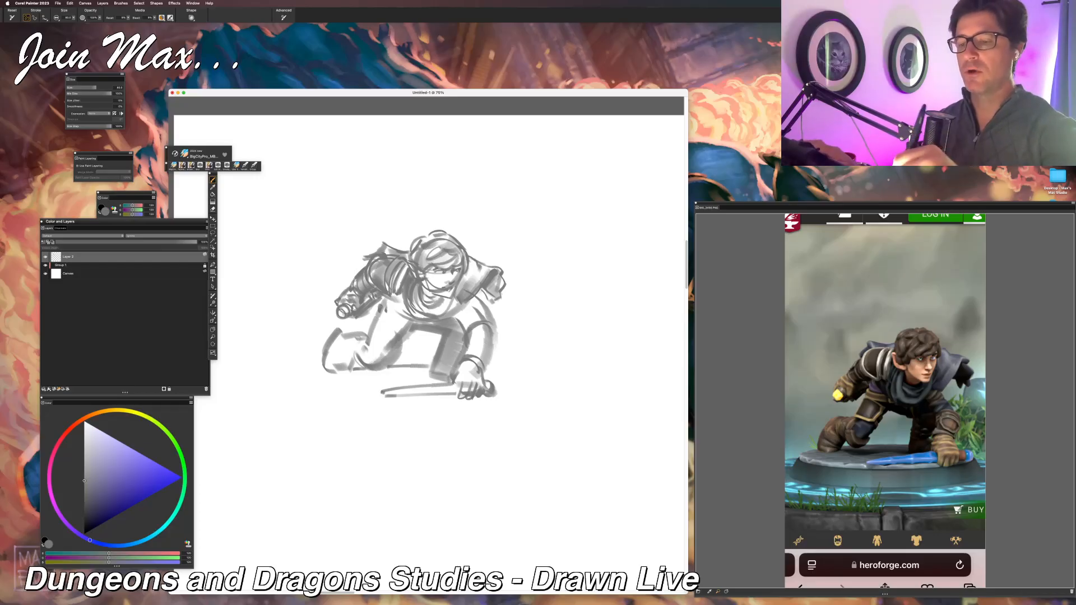
{"action": "mouse_move", "coordinate": [426, 299]}
{"action": "left_mouse_down"}
{"action": "mouse_move", "coordinate": [447, 312]}
{"action": "mouse_move", "coordinate": [451, 294]}
{"action": "mouse_move", "coordinate": [427, 293]}
{"action": "left_mouse_up"}
{"action": "key", "text": "super+z"}
{"action": "key", "text": "super+z"}
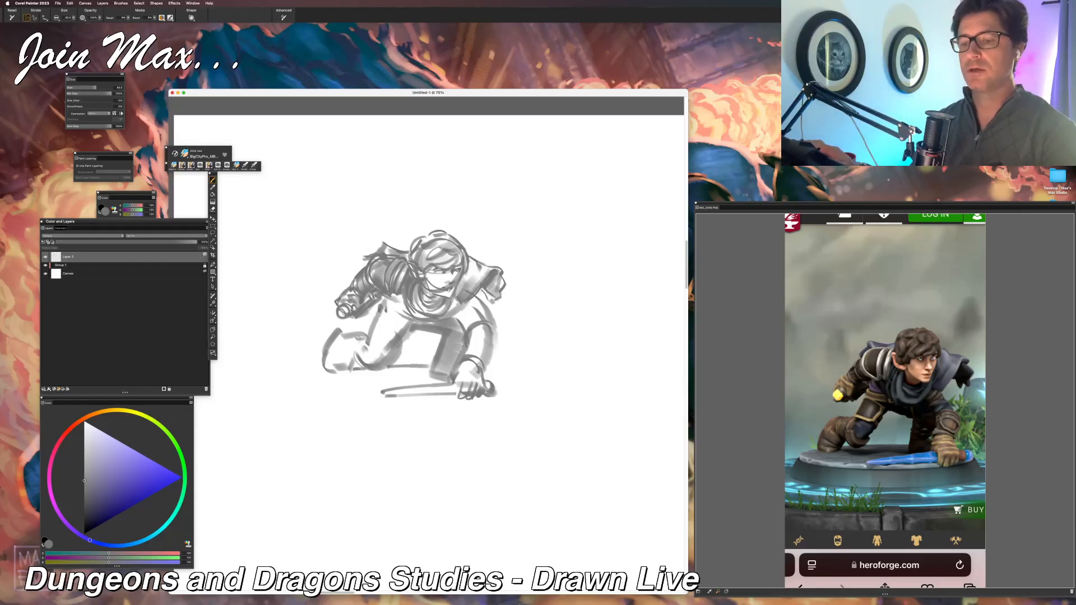
{"action": "left_click_drag", "start_coordinate": [408, 315], "coordinate": [396, 295]}
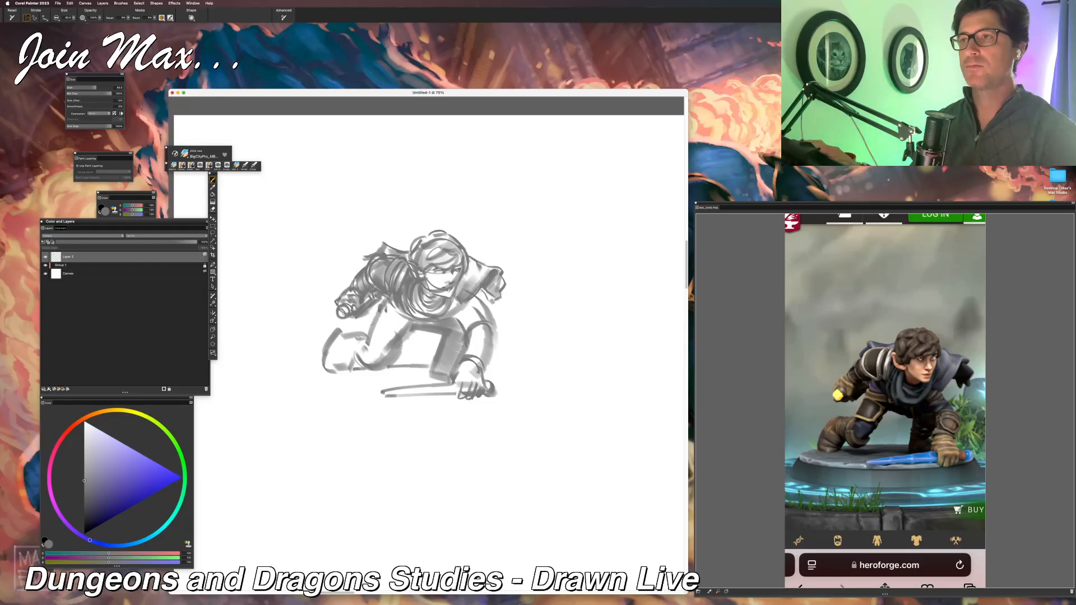
Step: Draw the hip edge and banded armour plate on the kneeling leg's thigh, and shade around it
{"action": "mouse_move", "coordinate": [386, 305]}
{"action": "left_mouse_down"}
{"action": "mouse_move", "coordinate": [413, 319]}
{"action": "mouse_move", "coordinate": [384, 317]}
{"action": "mouse_move", "coordinate": [410, 318]}
{"action": "mouse_move", "coordinate": [370, 333]}
{"action": "mouse_move", "coordinate": [387, 338]}
{"action": "left_mouse_up"}
{"action": "key", "text": "super+z"}
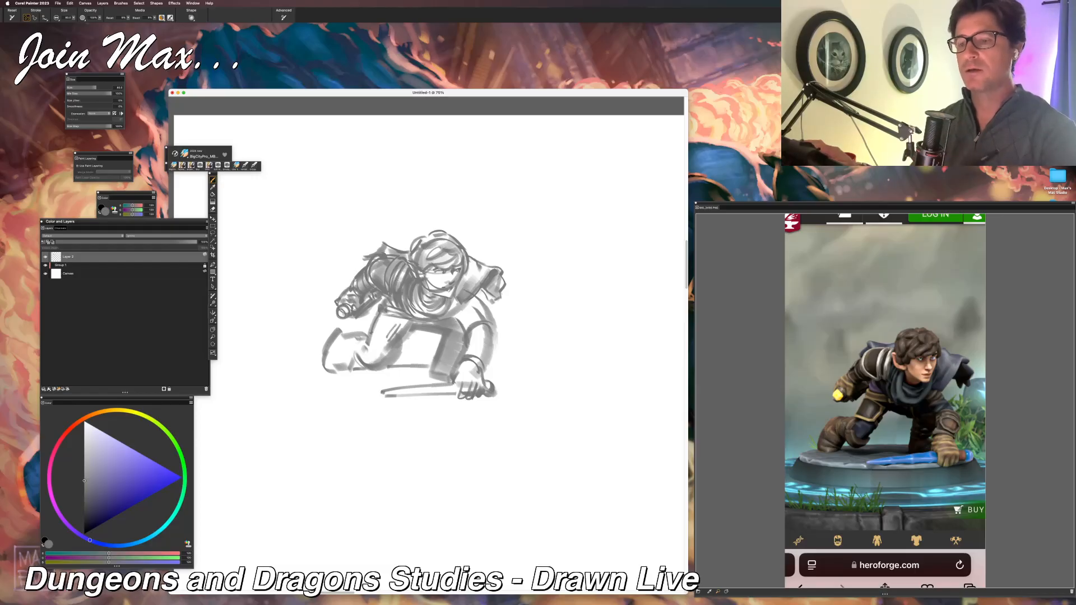
{"action": "mouse_move", "coordinate": [384, 317]}
{"action": "left_mouse_down"}
{"action": "mouse_move", "coordinate": [395, 321]}
{"action": "mouse_move", "coordinate": [387, 341]}
{"action": "mouse_move", "coordinate": [374, 332]}
{"action": "mouse_move", "coordinate": [387, 338]}
{"action": "left_mouse_up"}
{"action": "key", "text": "super+z"}
{"action": "left_click_drag", "start_coordinate": [420, 336], "coordinate": [397, 364]}
{"action": "key", "text": "super+z"}
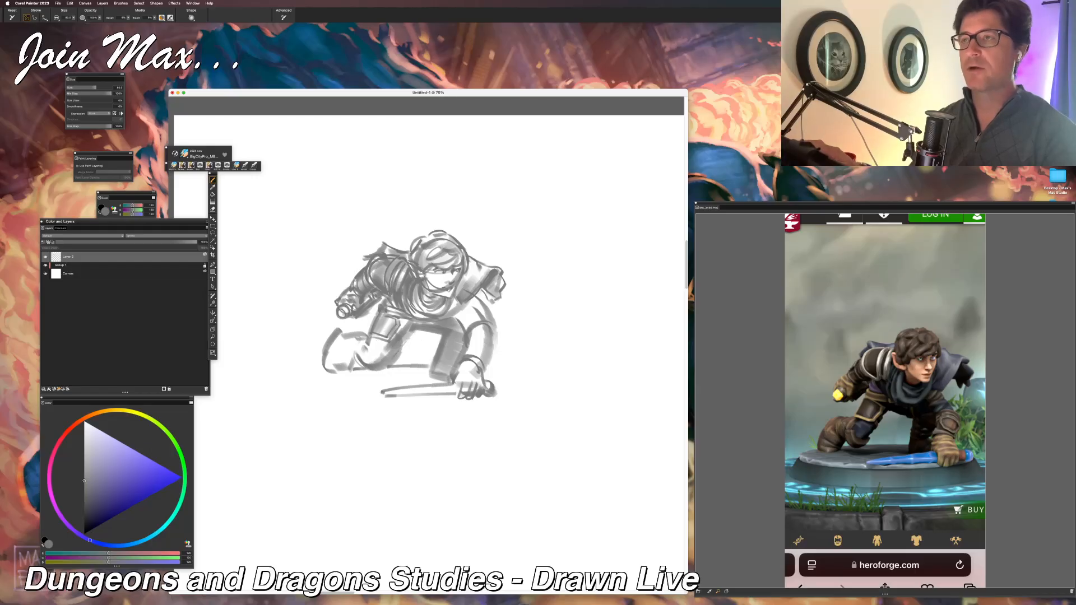
{"action": "left_click_drag", "start_coordinate": [405, 318], "coordinate": [392, 339]}
{"action": "key", "text": "super+z"}
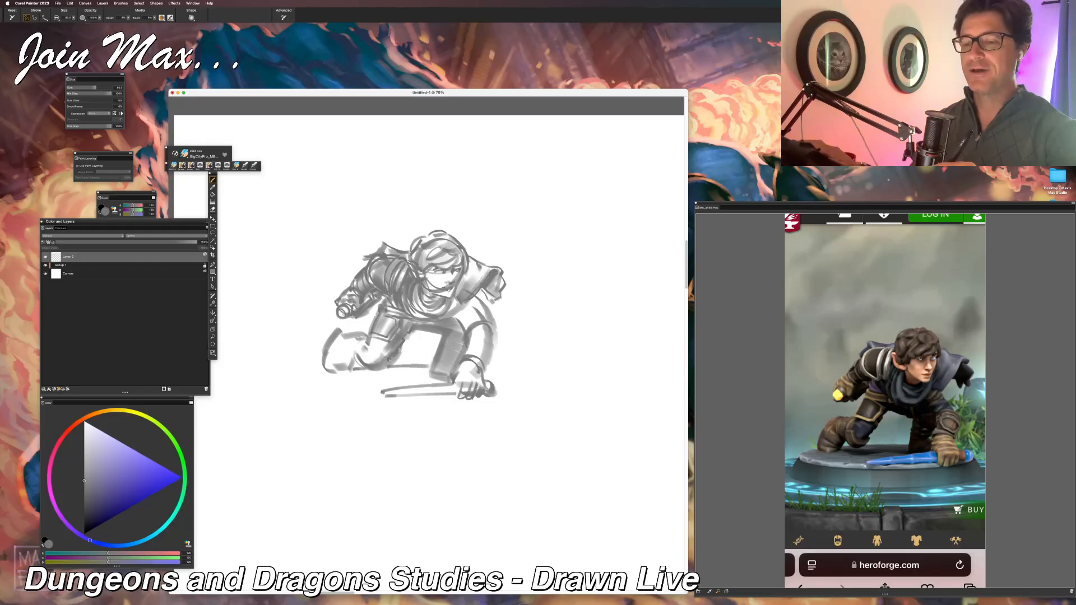
Step: Define the rounded knee of the kneeling leg and shade its lower leg and boot
{"action": "left_click_drag", "start_coordinate": [376, 369], "coordinate": [389, 363]}
{"action": "left_click_drag", "start_coordinate": [362, 245], "coordinate": [385, 233]}
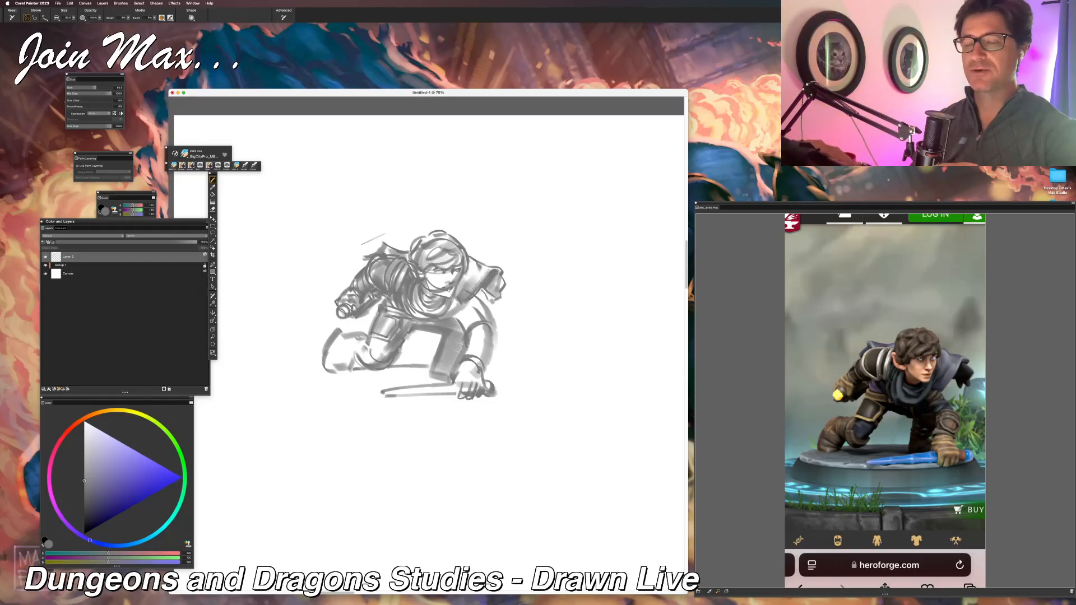
{"action": "left_click_drag", "start_coordinate": [355, 350], "coordinate": [373, 364]}
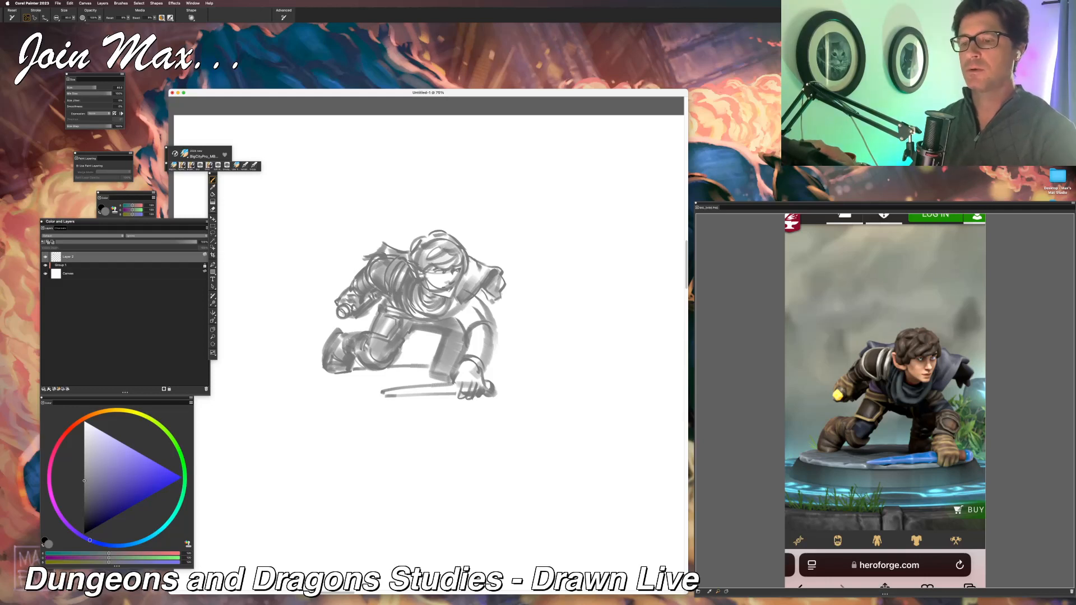
Step: Shade the chest below the scarf and the upper part of the supporting arm, and add light tone across the face
{"action": "mouse_move", "coordinate": [409, 295]}
{"action": "left_mouse_down"}
{"action": "mouse_move", "coordinate": [428, 319]}
{"action": "mouse_move", "coordinate": [441, 317]}
{"action": "left_mouse_up"}
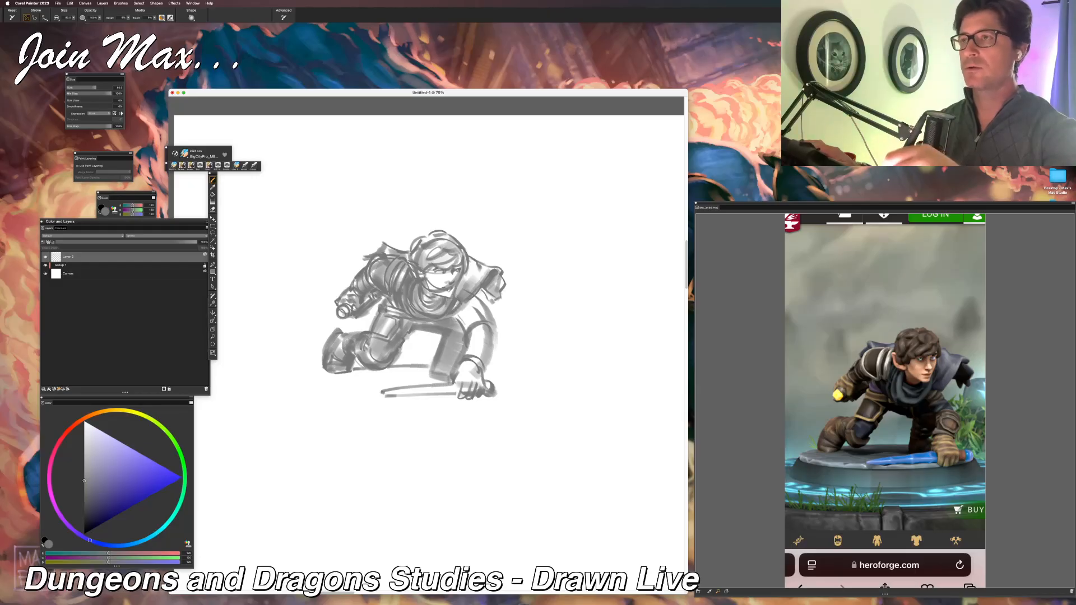
{"action": "mouse_move", "coordinate": [469, 301]}
{"action": "left_mouse_down"}
{"action": "mouse_move", "coordinate": [451, 315]}
{"action": "mouse_move", "coordinate": [462, 324]}
{"action": "mouse_move", "coordinate": [475, 301]}
{"action": "mouse_move", "coordinate": [466, 331]}
{"action": "left_mouse_up"}
{"action": "mouse_move", "coordinate": [471, 302]}
{"action": "left_mouse_down"}
{"action": "mouse_move", "coordinate": [454, 319]}
{"action": "mouse_move", "coordinate": [485, 309]}
{"action": "left_mouse_up"}
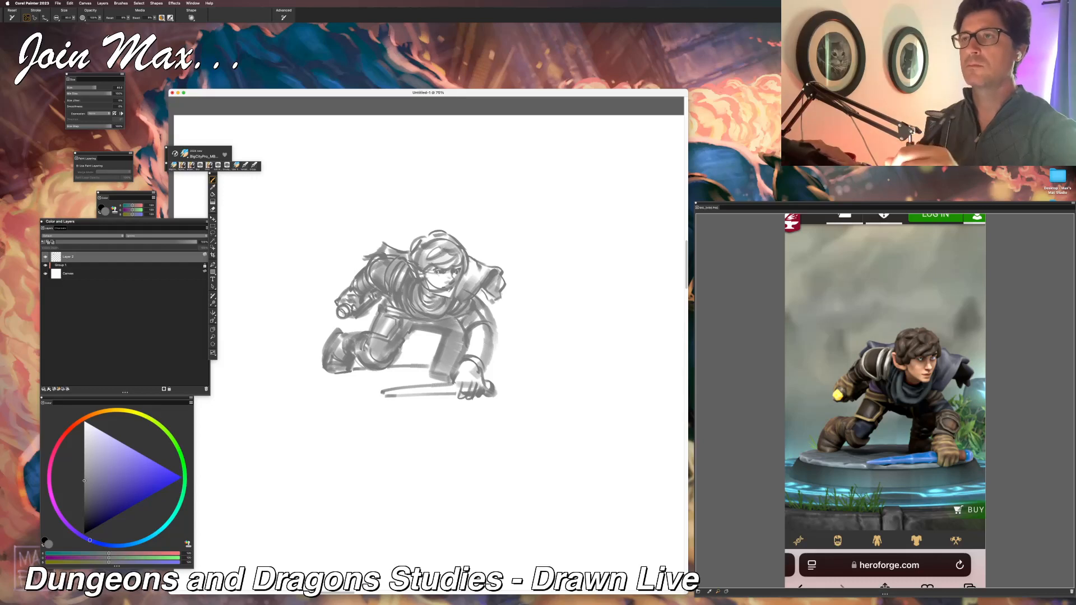
{"action": "left_click_drag", "start_coordinate": [426, 268], "coordinate": [459, 281]}
{"action": "key", "text": "super+z"}
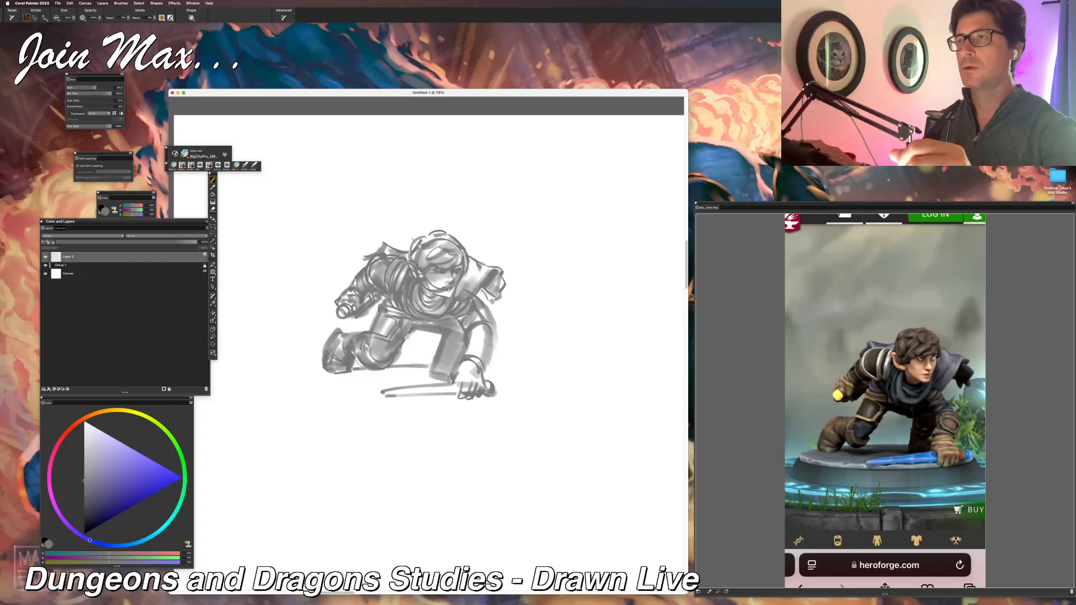
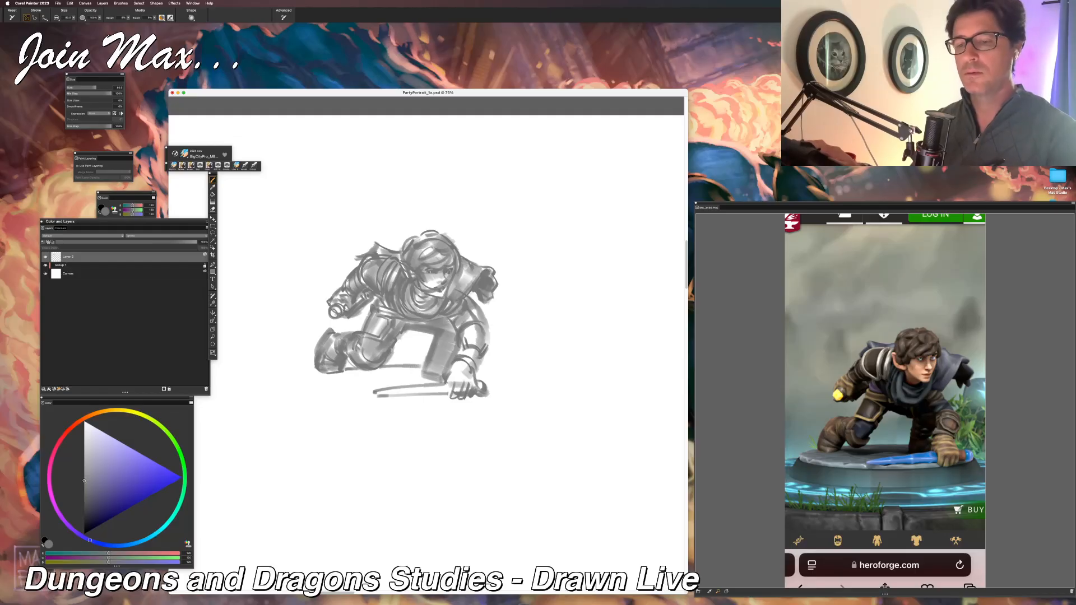
Step: Draw the tapered weapon held under the planted hand, refining its shaft and rounded end, and undo stray strokes
{"action": "left_click_drag", "start_coordinate": [366, 215], "coordinate": [339, 231]}
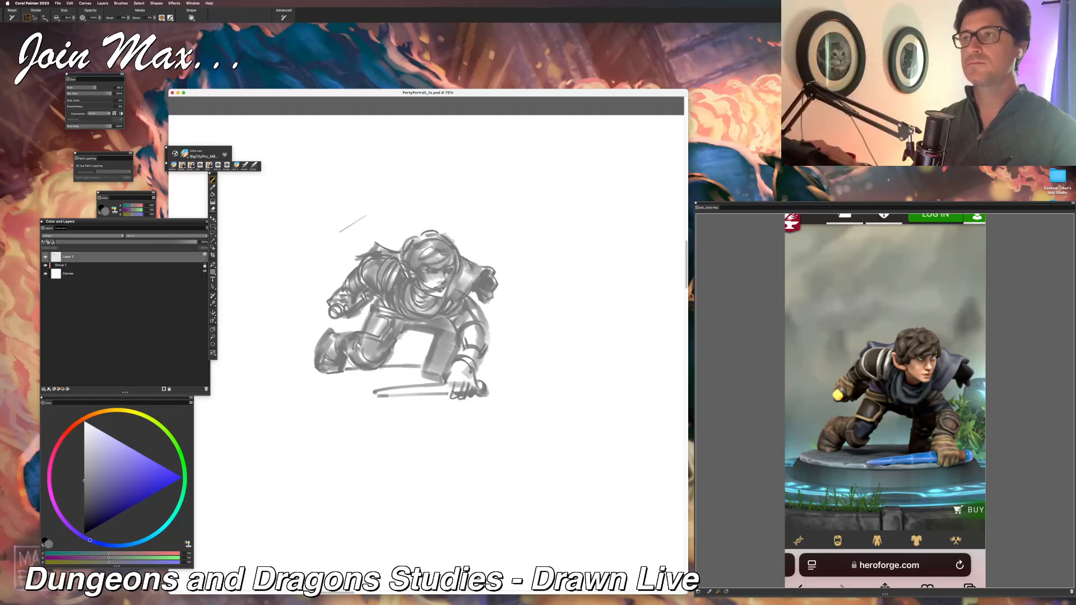
{"action": "key", "text": "super+z"}
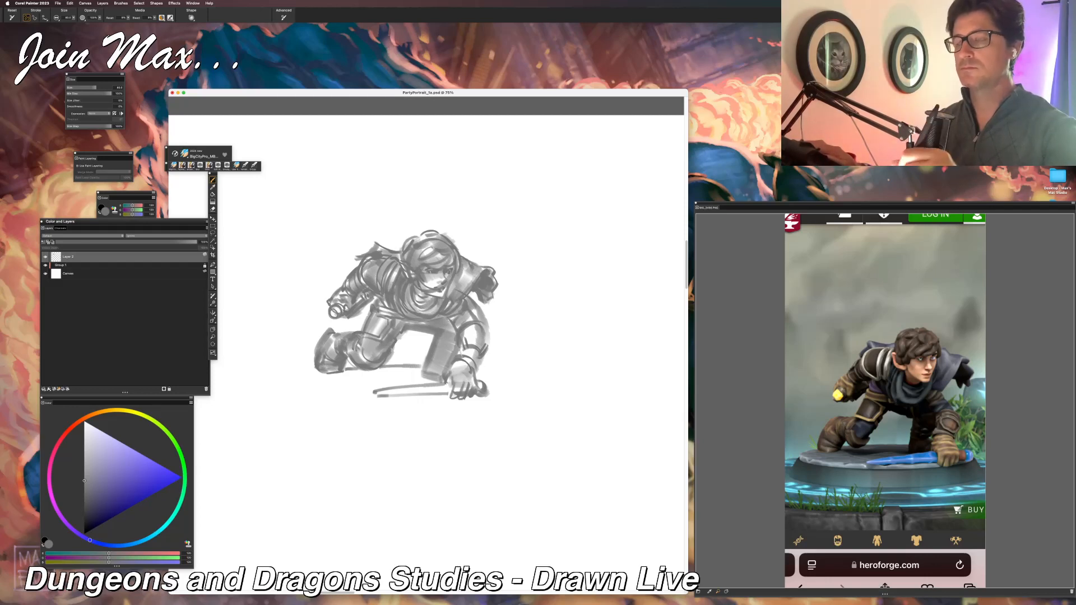
{"action": "left_click_drag", "start_coordinate": [396, 372], "coordinate": [413, 384]}
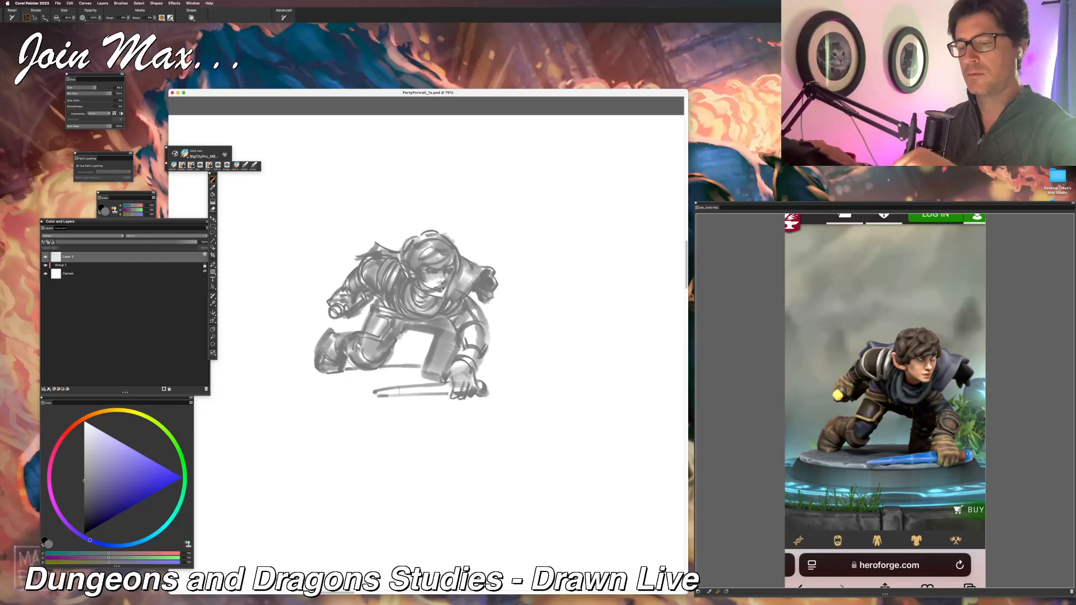
{"action": "left_click_drag", "start_coordinate": [375, 388], "coordinate": [441, 384]}
{"action": "left_click_drag", "start_coordinate": [376, 396], "coordinate": [445, 394]}
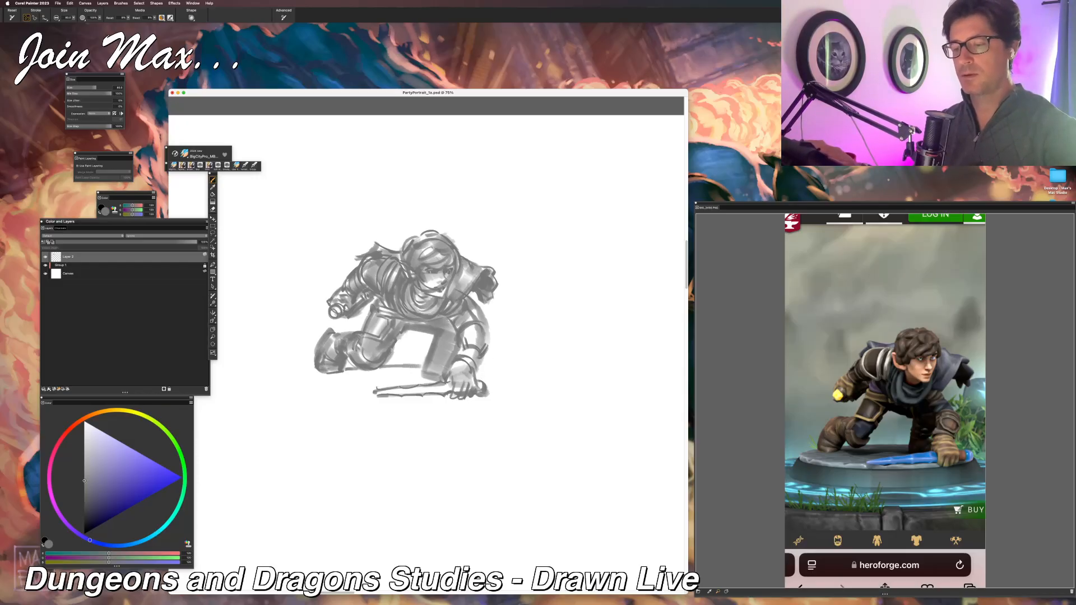
{"action": "mouse_move", "coordinate": [482, 383]}
{"action": "left_mouse_down"}
{"action": "mouse_move", "coordinate": [490, 381]}
{"action": "mouse_move", "coordinate": [483, 392]}
{"action": "left_mouse_up"}
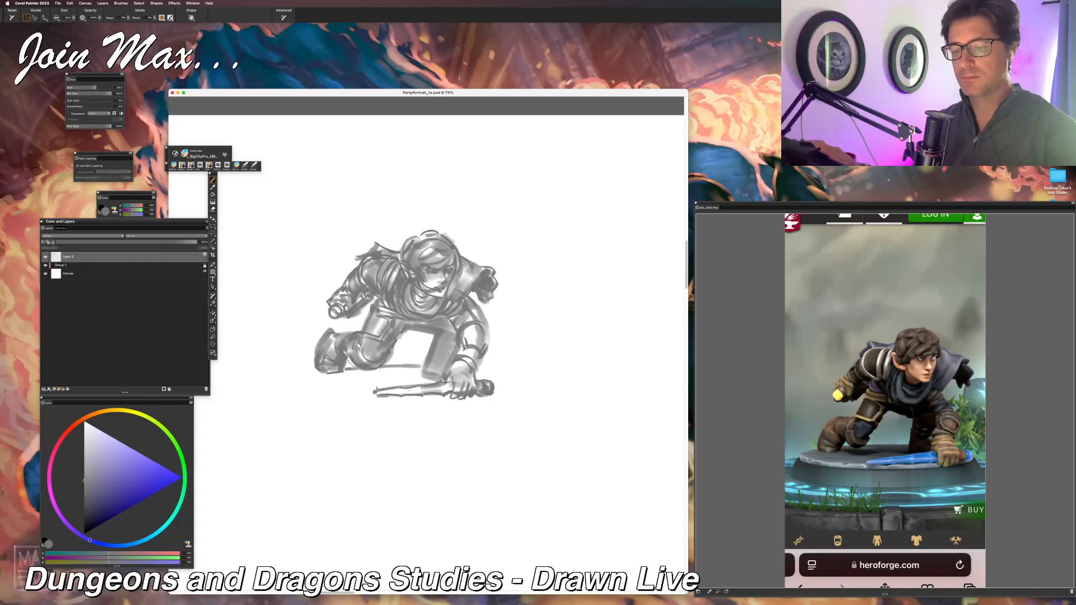
{"action": "left_click_drag", "start_coordinate": [419, 390], "coordinate": [384, 390]}
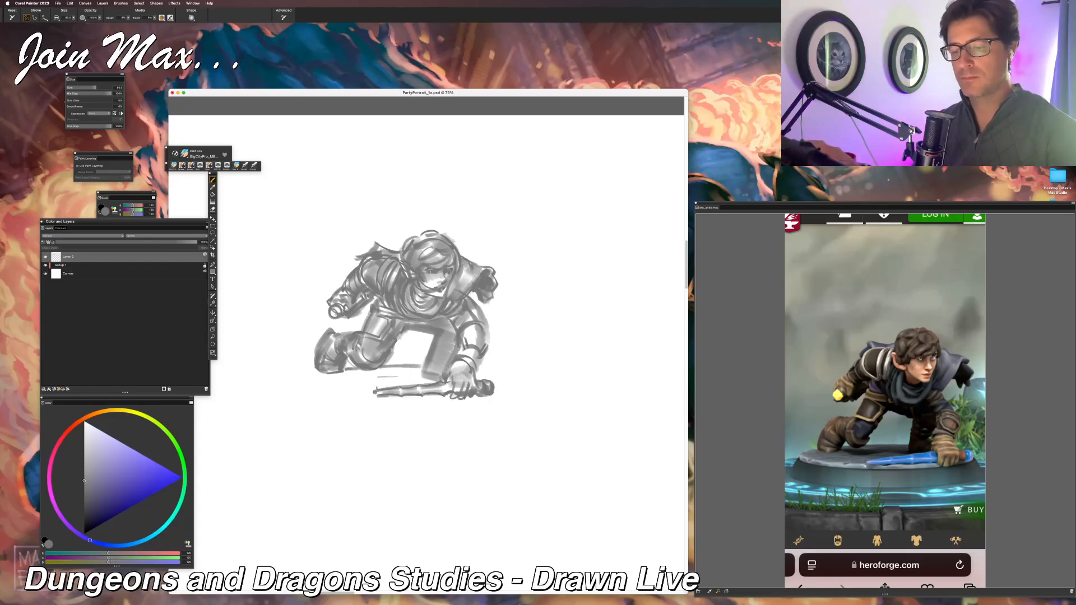
{"action": "key", "text": "super+z"}
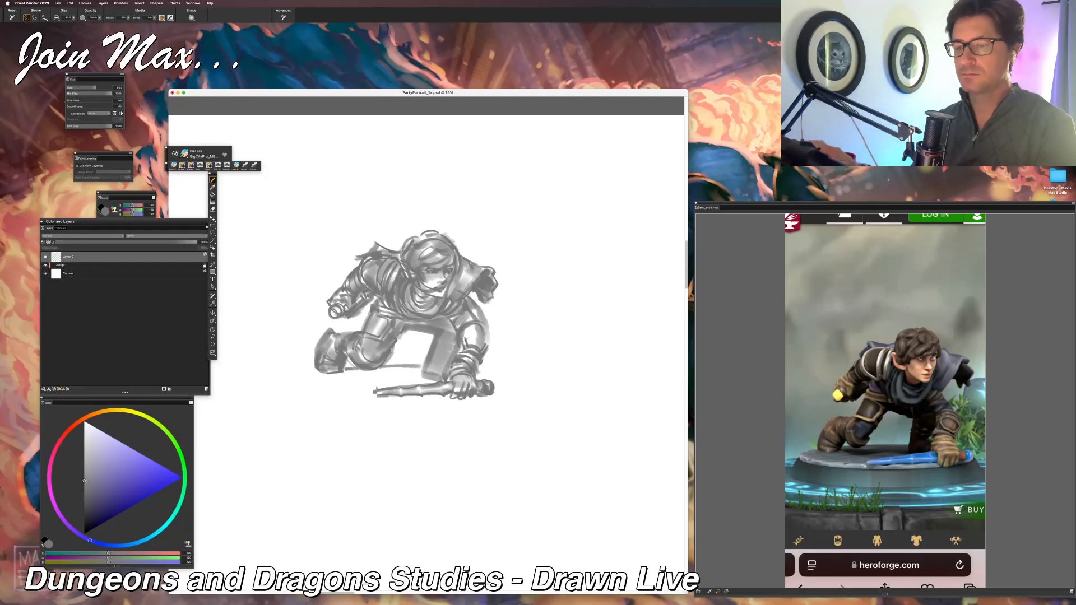
Step: Define the bracer and elbow bands on the supporting arm and darken its upper edge beside the torso
{"action": "mouse_move", "coordinate": [464, 337]}
{"action": "left_mouse_down"}
{"action": "mouse_move", "coordinate": [490, 341]}
{"action": "mouse_move", "coordinate": [463, 346]}
{"action": "mouse_move", "coordinate": [480, 366]}
{"action": "left_mouse_up"}
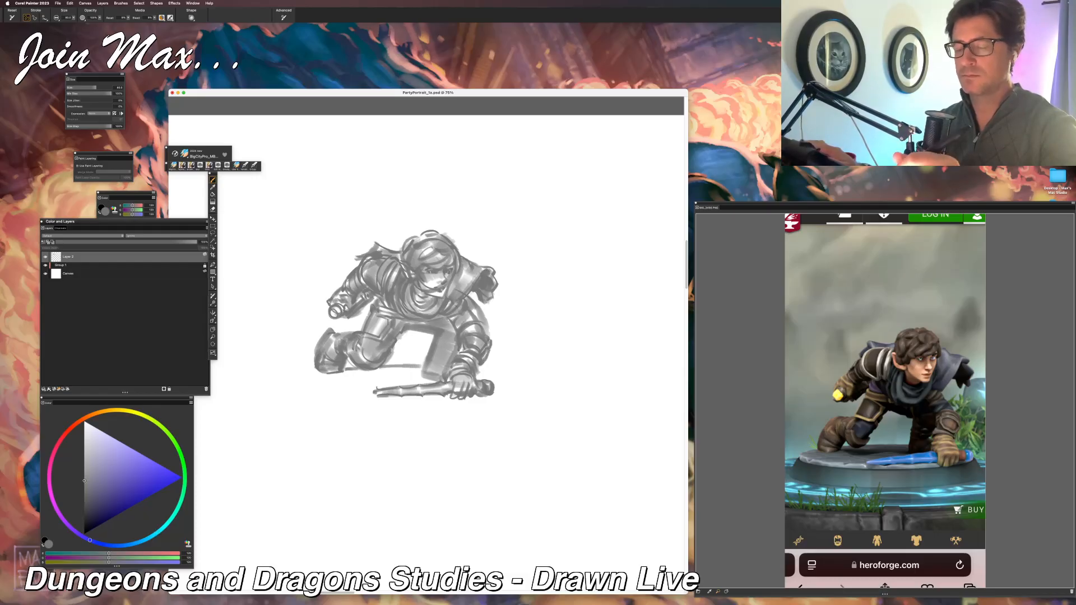
{"action": "left_click_drag", "start_coordinate": [475, 324], "coordinate": [461, 335]}
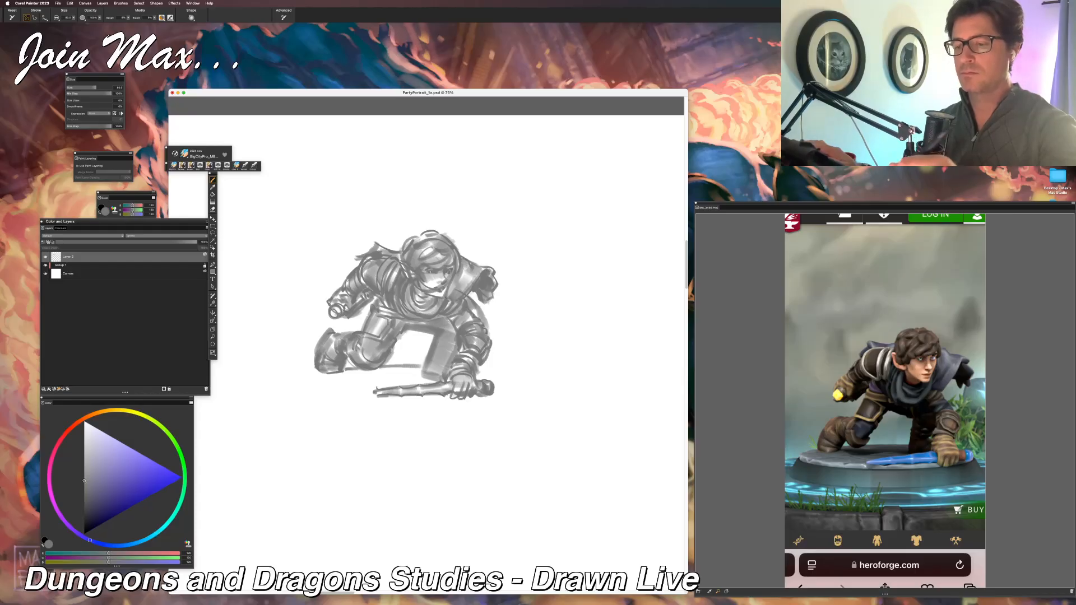
{"action": "left_click_drag", "start_coordinate": [463, 318], "coordinate": [453, 328]}
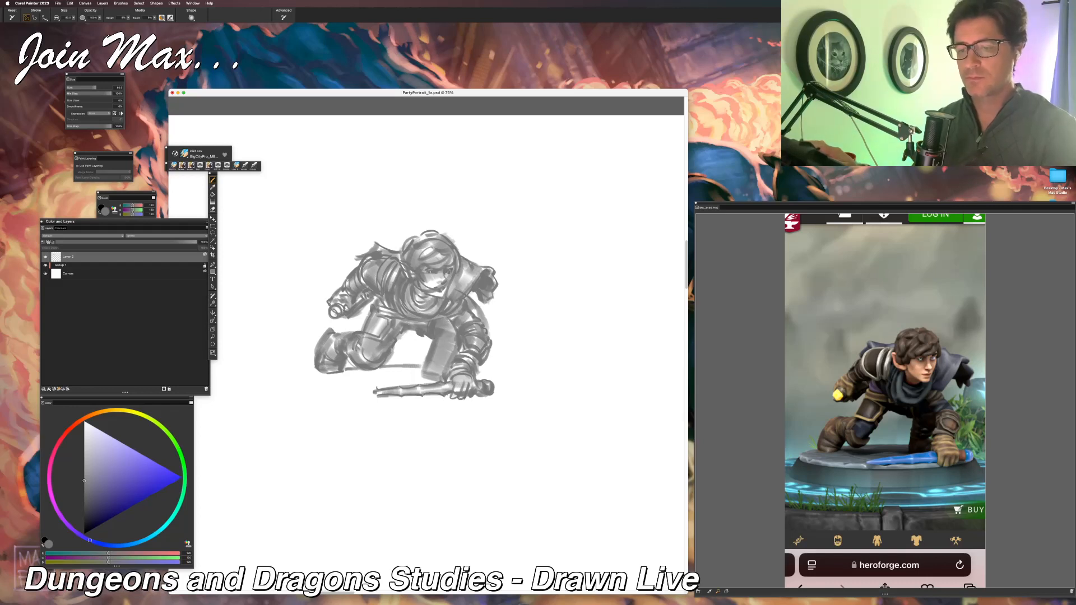
Step: Round the gap between the legs and shade the far thigh and the torso's lower edge, redoing the too-dark thigh stroke
{"action": "left_click_drag", "start_coordinate": [403, 320], "coordinate": [426, 328]}
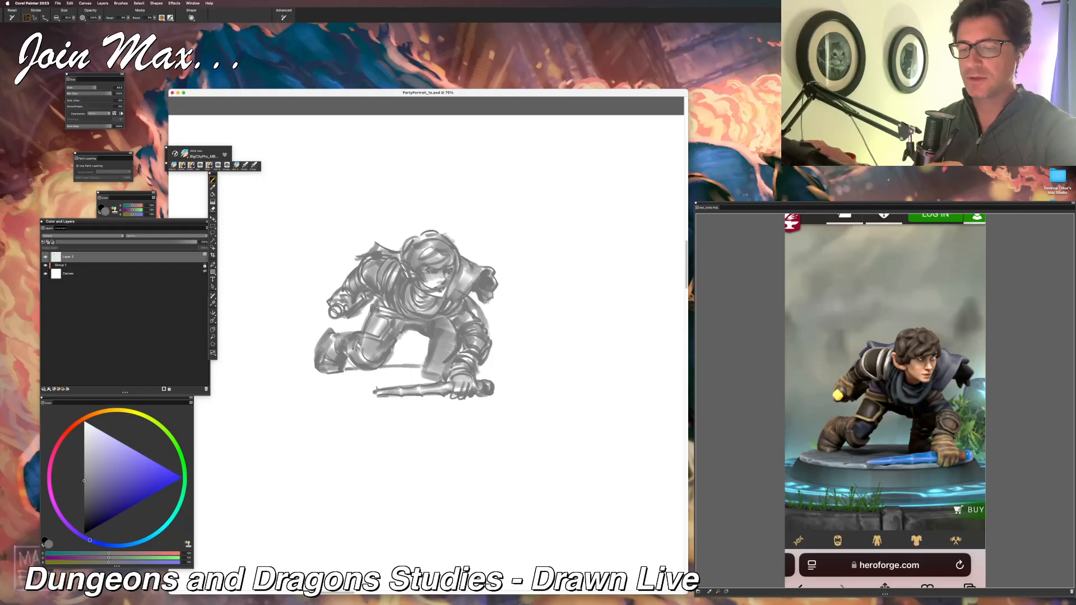
{"action": "left_click_drag", "start_coordinate": [444, 326], "coordinate": [446, 363]}
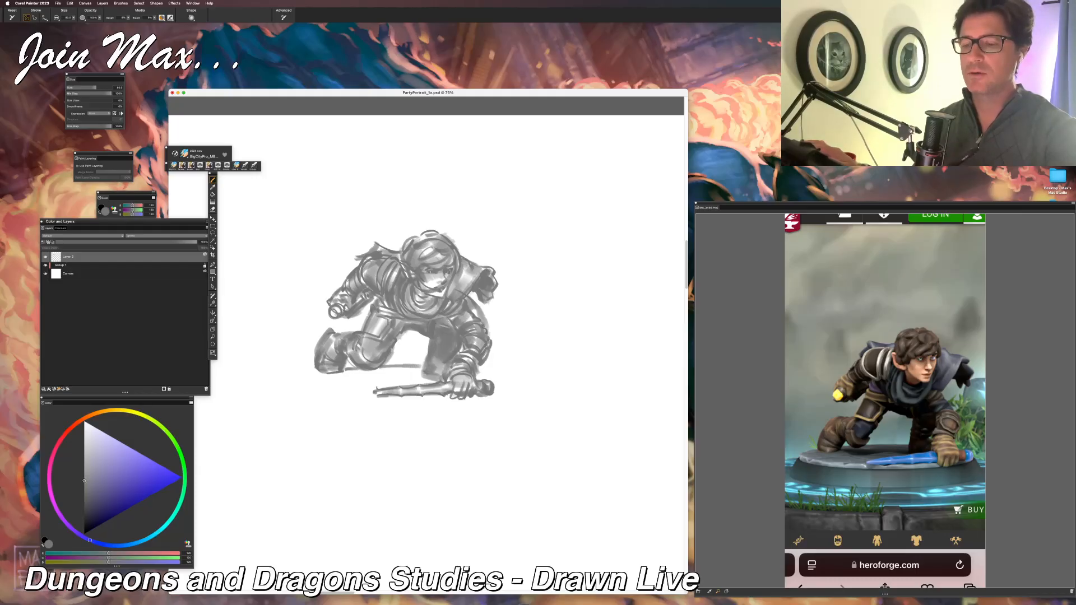
{"action": "key", "text": "super+z"}
{"action": "left_click_drag", "start_coordinate": [444, 321], "coordinate": [447, 350]}
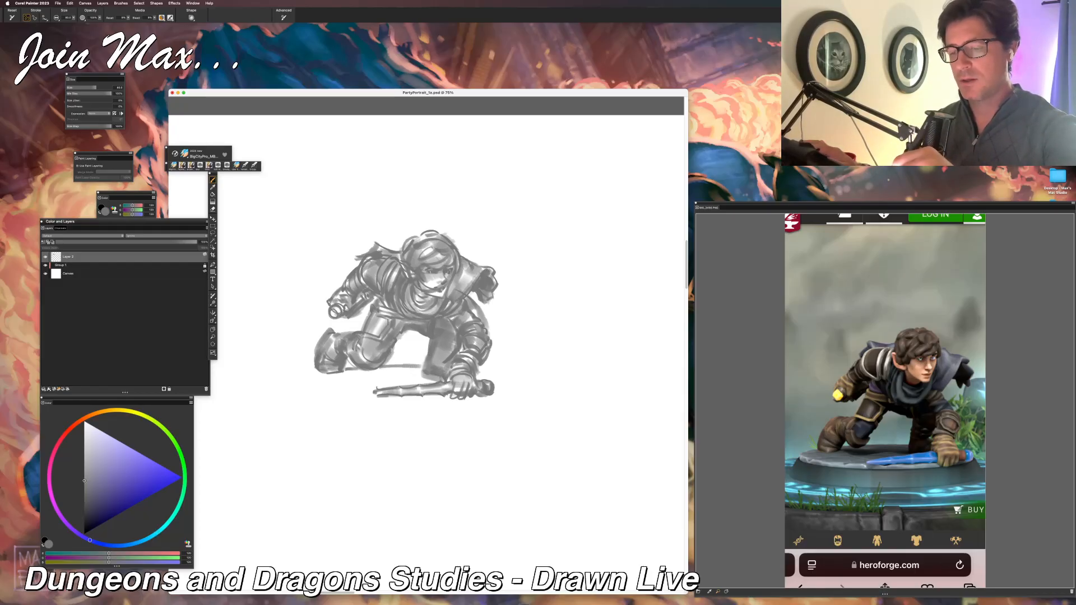
{"action": "left_click_drag", "start_coordinate": [445, 319], "coordinate": [456, 316]}
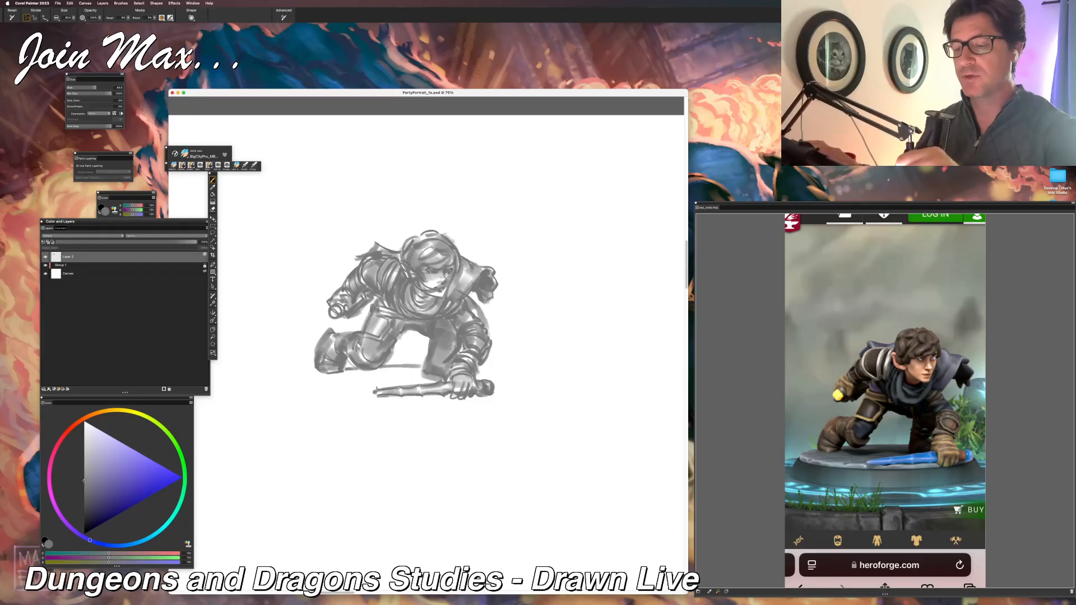
{"action": "mouse_move", "coordinate": [438, 299]}
{"action": "left_mouse_down"}
{"action": "mouse_move", "coordinate": [430, 306]}
{"action": "mouse_move", "coordinate": [447, 308]}
{"action": "left_mouse_up"}
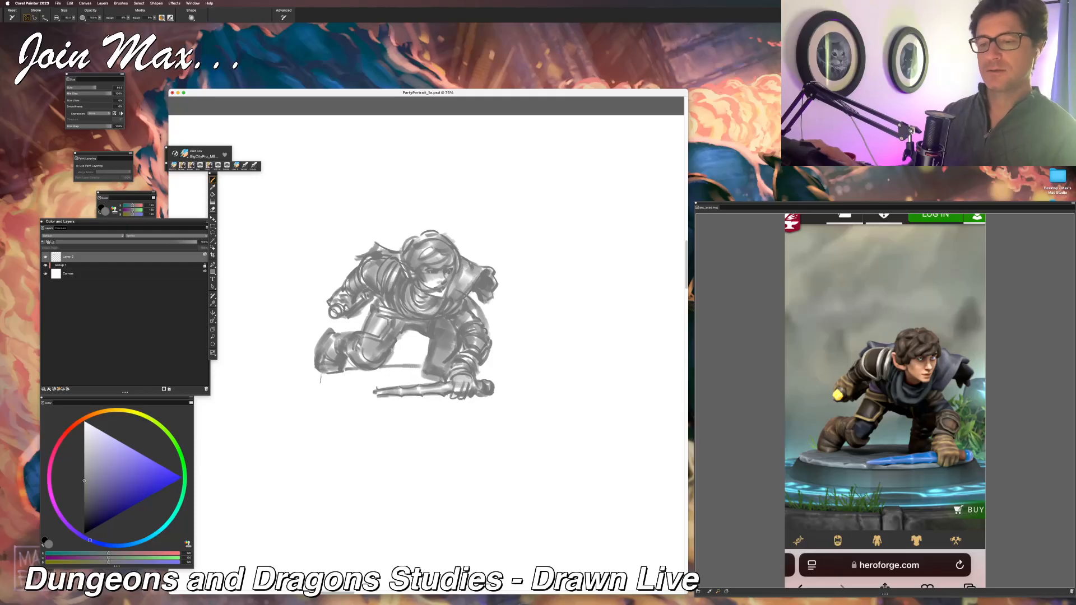
Step: Lay a broad grey ground shadow beneath the figure, extending past the boot and the planted hand
{"action": "mouse_move", "coordinate": [389, 371]}
{"action": "left_mouse_down"}
{"action": "mouse_move", "coordinate": [311, 377]}
{"action": "mouse_move", "coordinate": [403, 369]}
{"action": "mouse_move", "coordinate": [349, 384]}
{"action": "left_mouse_up"}
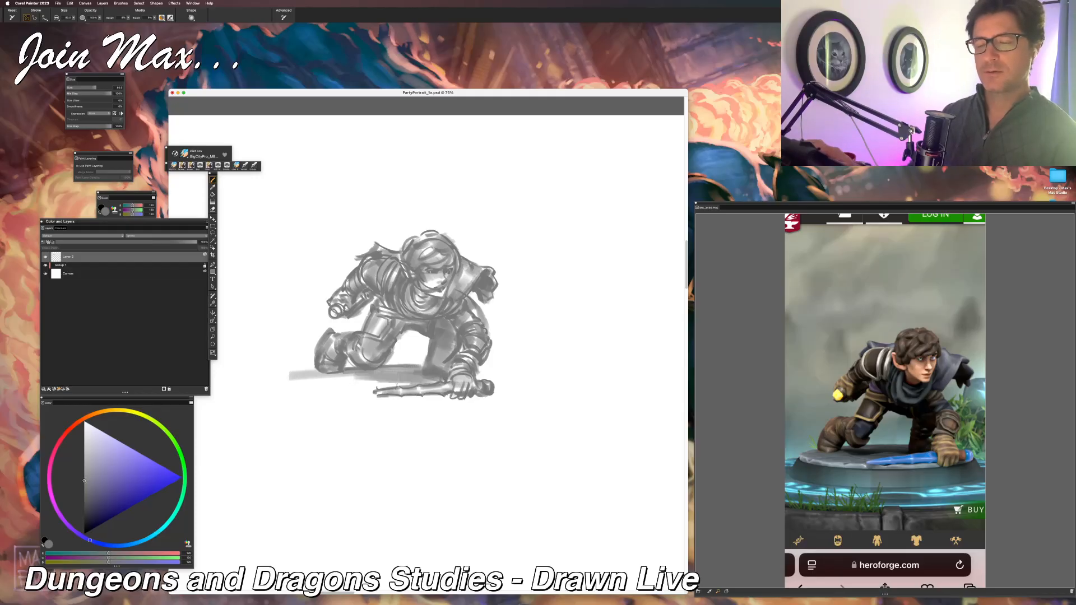
{"action": "left_click_drag", "start_coordinate": [471, 376], "coordinate": [515, 378]}
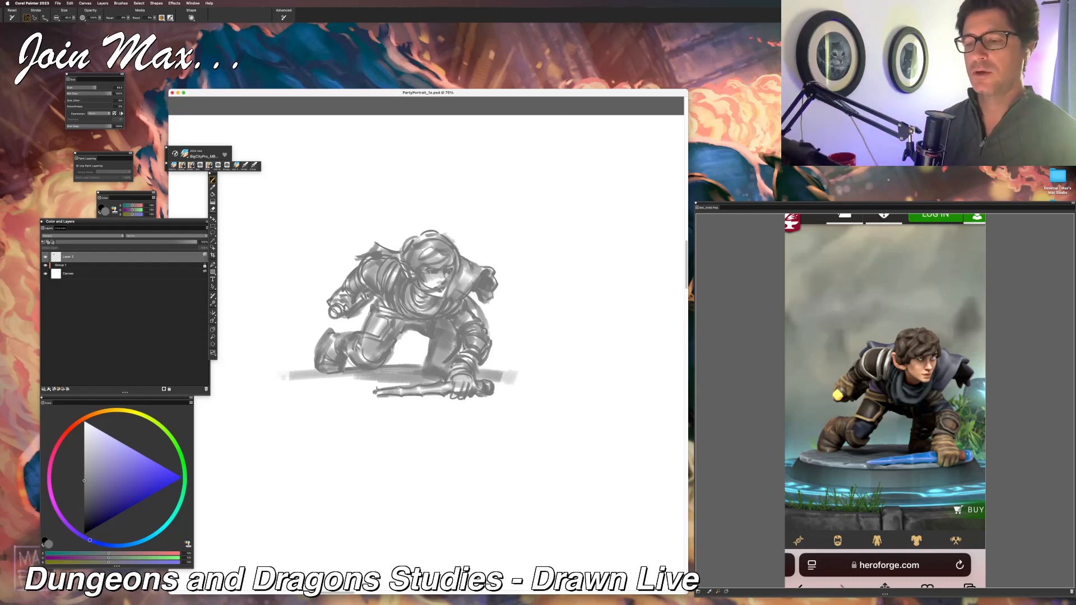
Step: Select the silhouette of the figure and ground shadow by selecting the surrounding white with the Magic Wand and inverting the selection
{"action": "key", "text": "w"}
{"action": "left_click", "coordinate": [534, 268]}
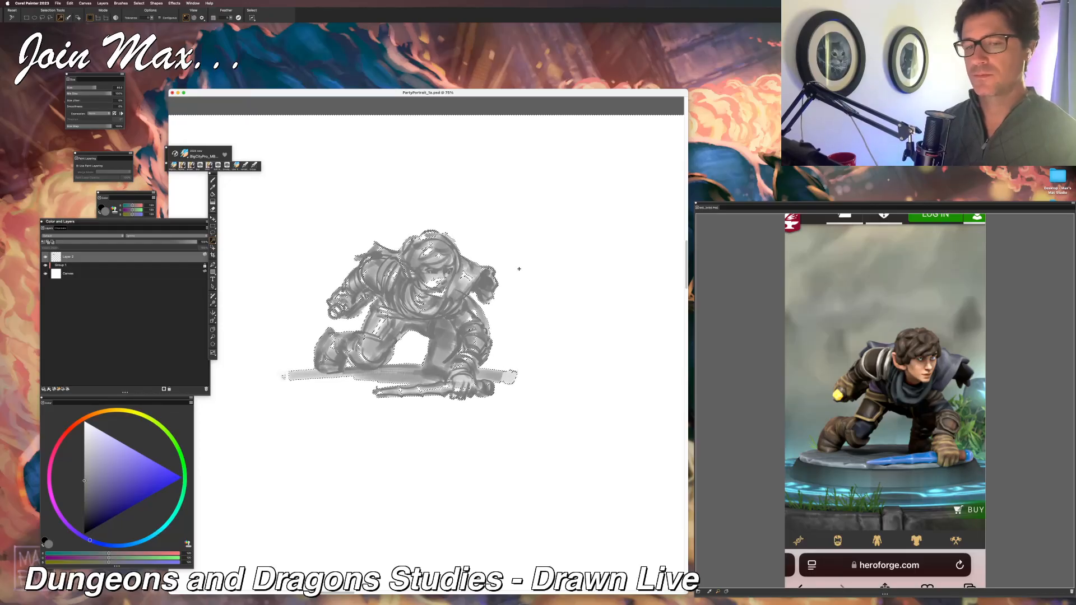
{"action": "key", "text": "super+d"}
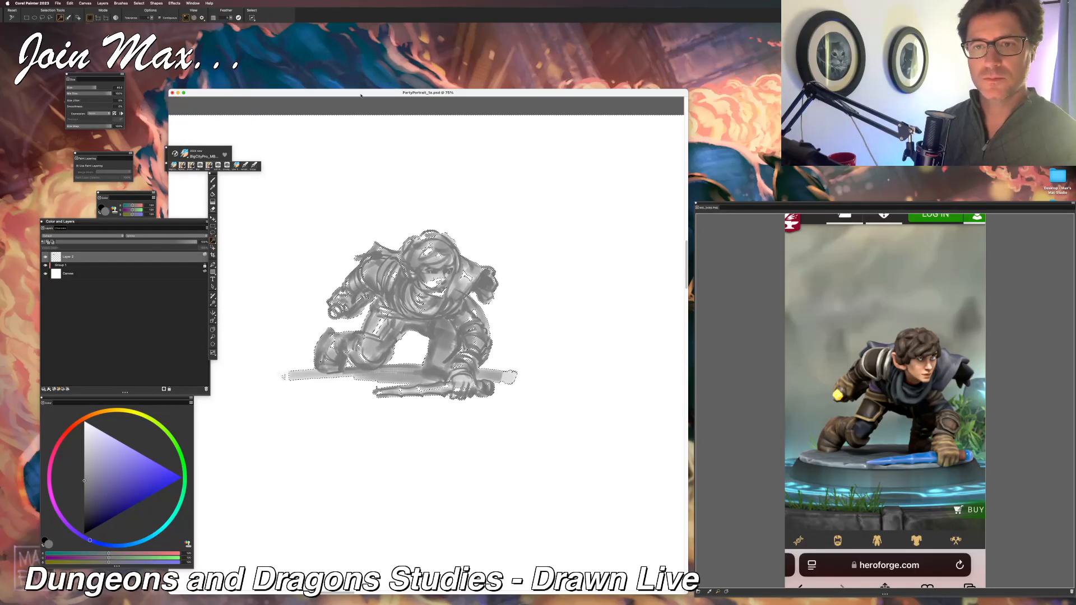
{"action": "left_click", "coordinate": [390, 193]}
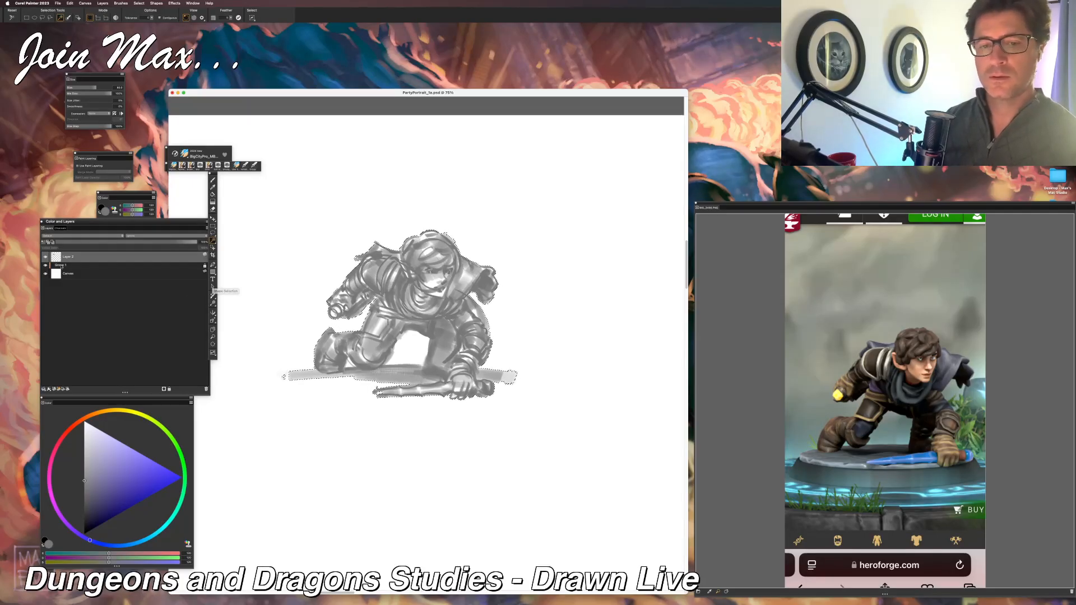
Step: Create a new layer beneath the sketch layer, fill the selected silhouette with the current grey, and deselect
{"action": "left_click", "coordinate": [84, 266]}
{"action": "left_click", "coordinate": [54, 389]}
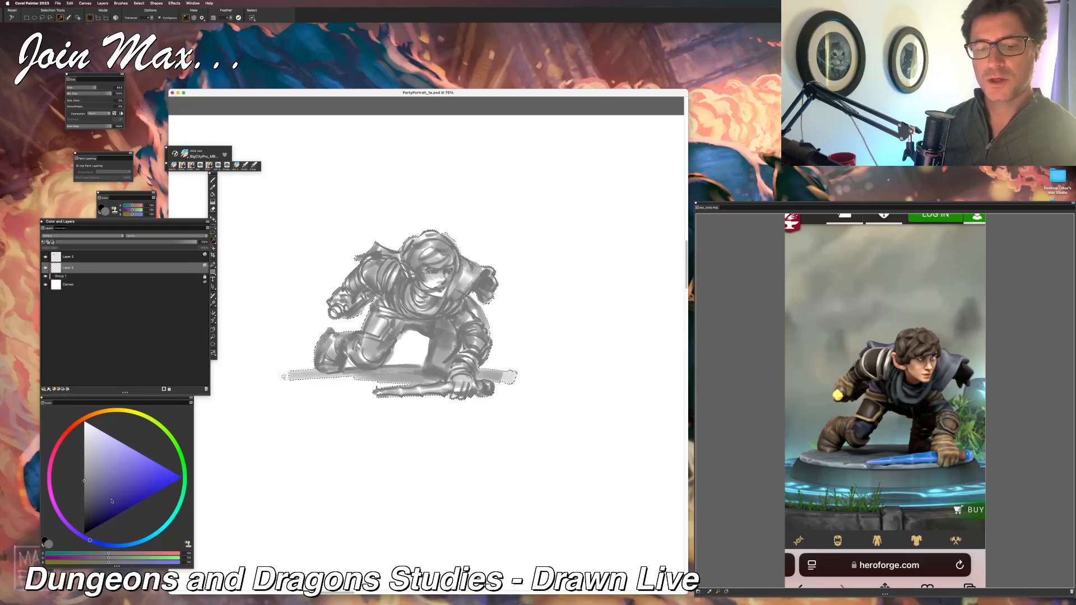
{"action": "key", "text": "super+f"}
{"action": "key", "text": "Return"}
{"action": "key", "text": "super+d"}
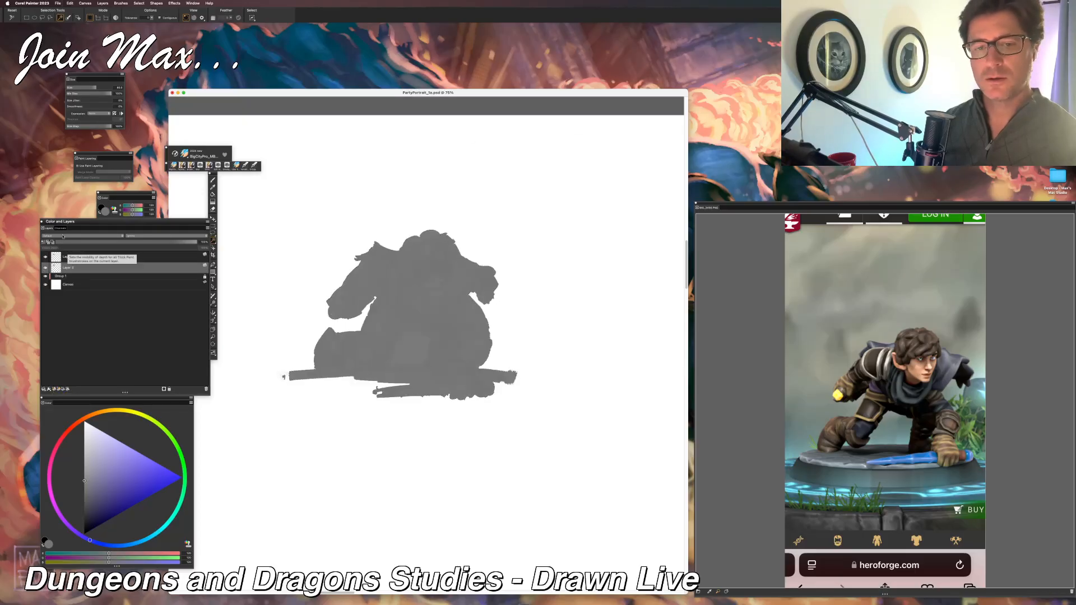
Step: Set the sketch layer's composite method to Multiply
{"action": "left_click", "coordinate": [71, 257]}
{"action": "left_click", "coordinate": [58, 237]}
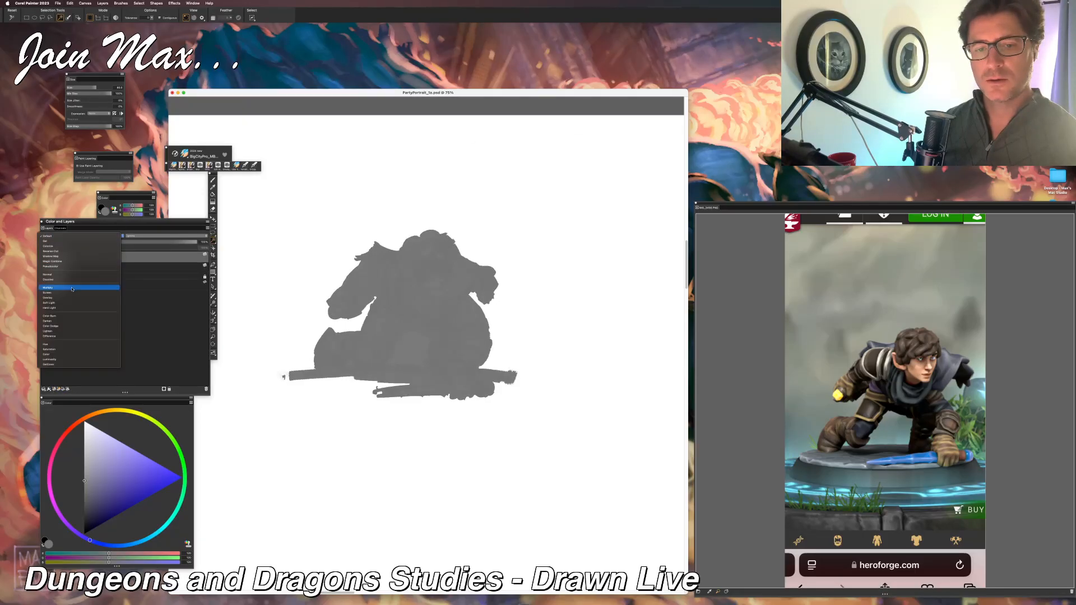
{"action": "left_click", "coordinate": [70, 288]}
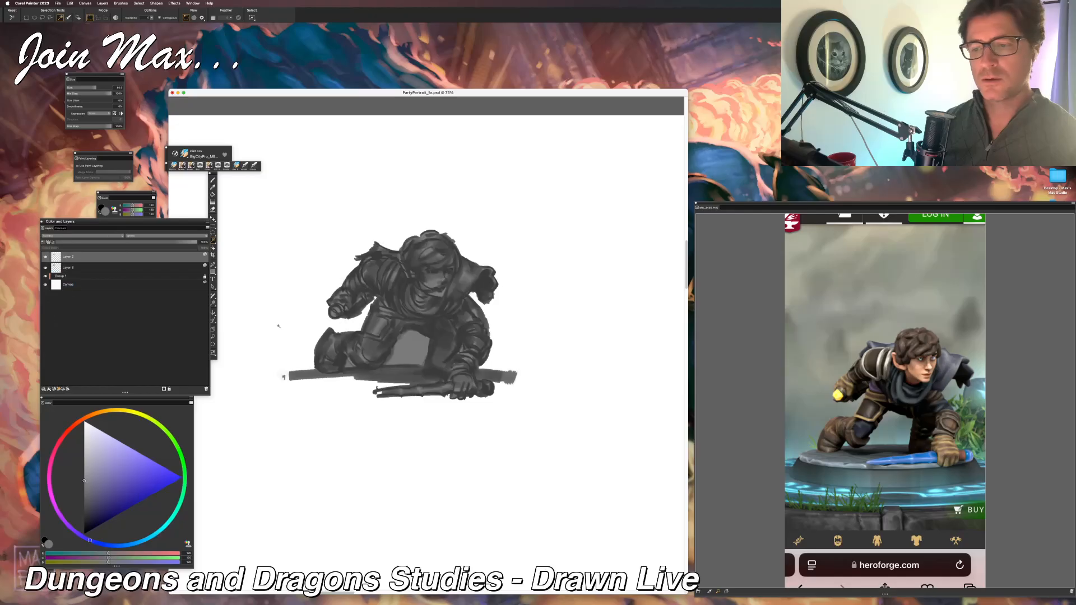
Step: Remove the grey fill from the gap between the legs on the silhouette layer
{"action": "left_click", "coordinate": [403, 349]}
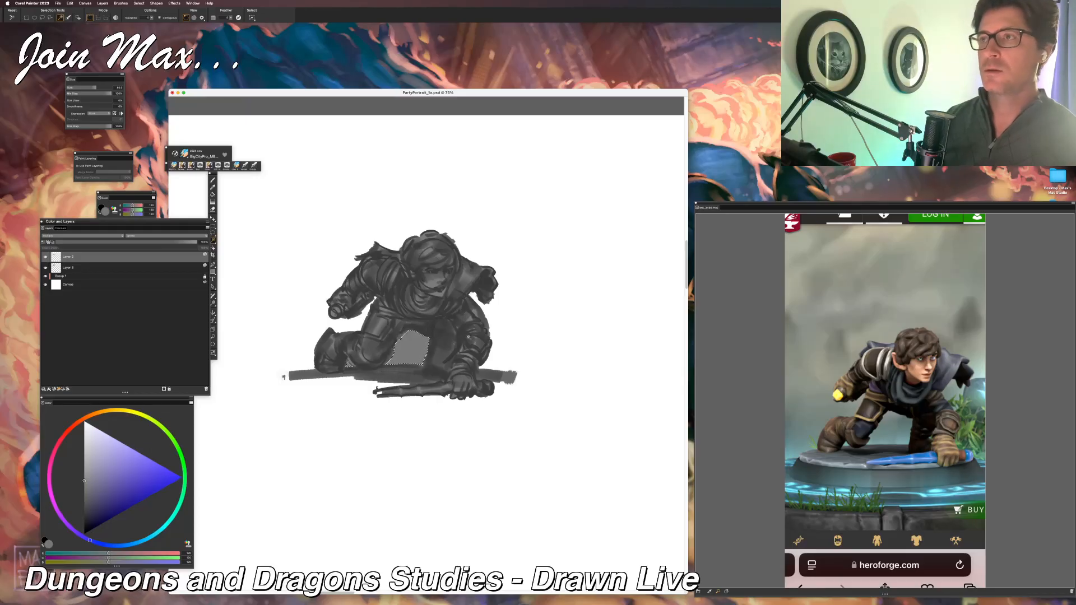
{"action": "left_click", "coordinate": [106, 268]}
{"action": "key", "text": "super+d"}
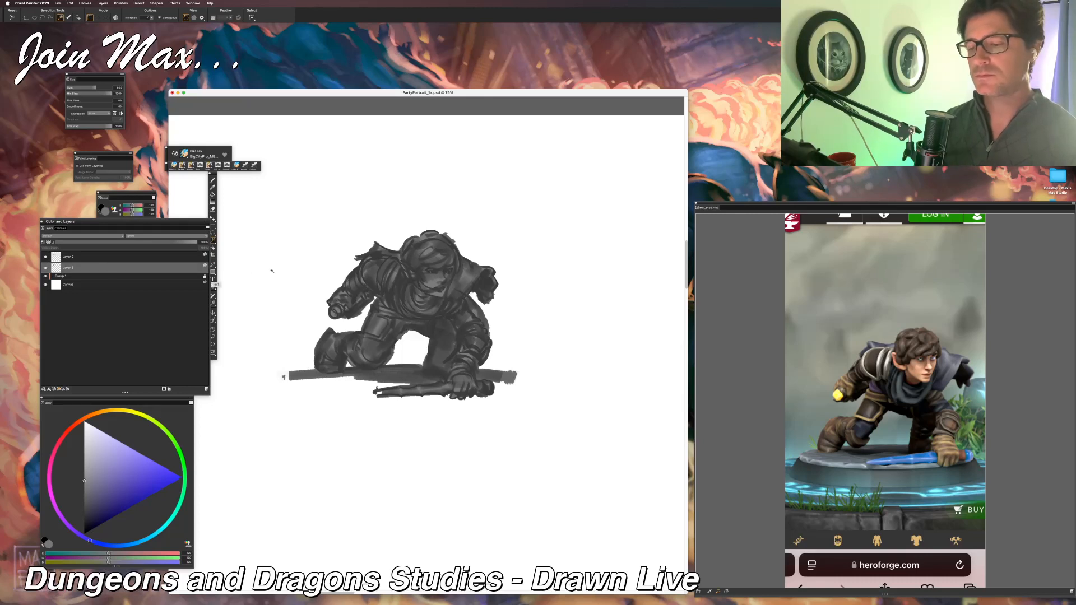
Step: Using a resized soft brush in white, lighten the silhouette fill around the leg gap, raised hand, shoulders, supporting arm and ground shadow edges
{"action": "scroll", "coordinate": [357, 335], "scroll_direction": "down", "scroll_amount": 2}
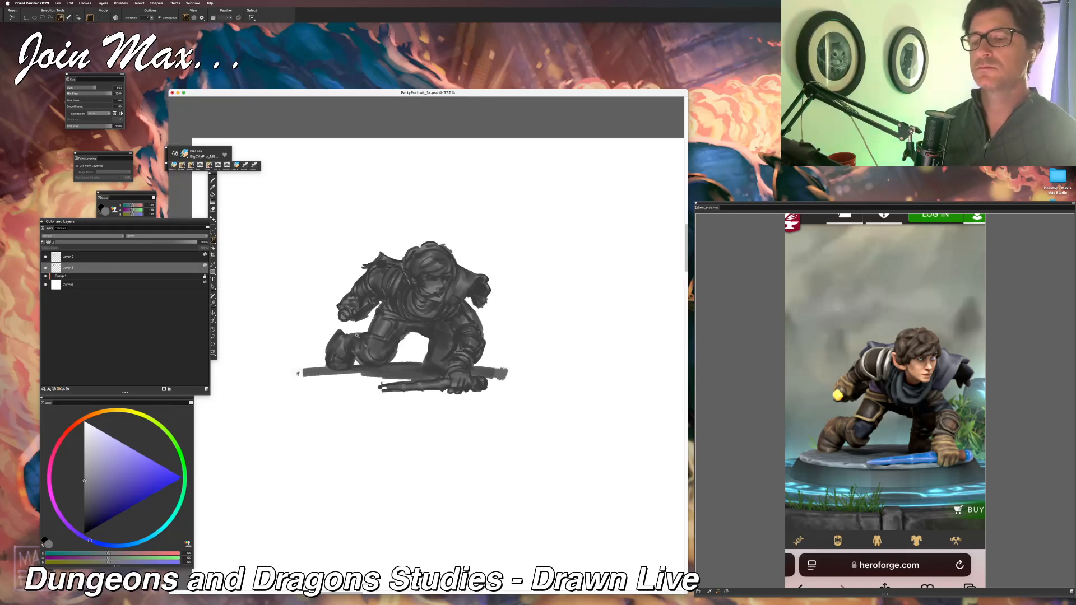
{"action": "scroll", "coordinate": [357, 335], "scroll_direction": "up", "scroll_amount": 2}
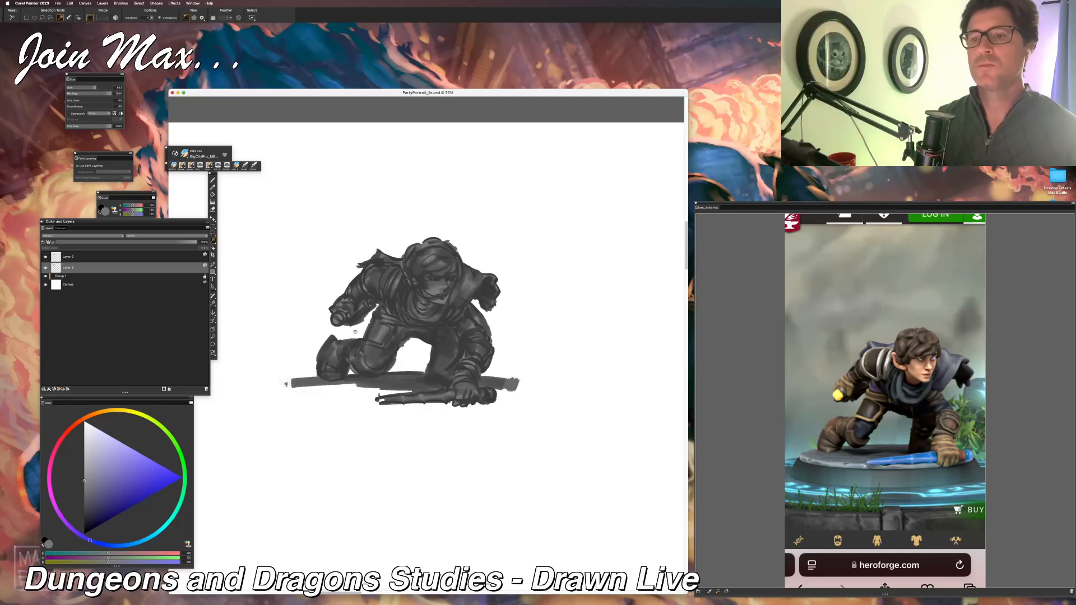
{"action": "key", "text": "b"}
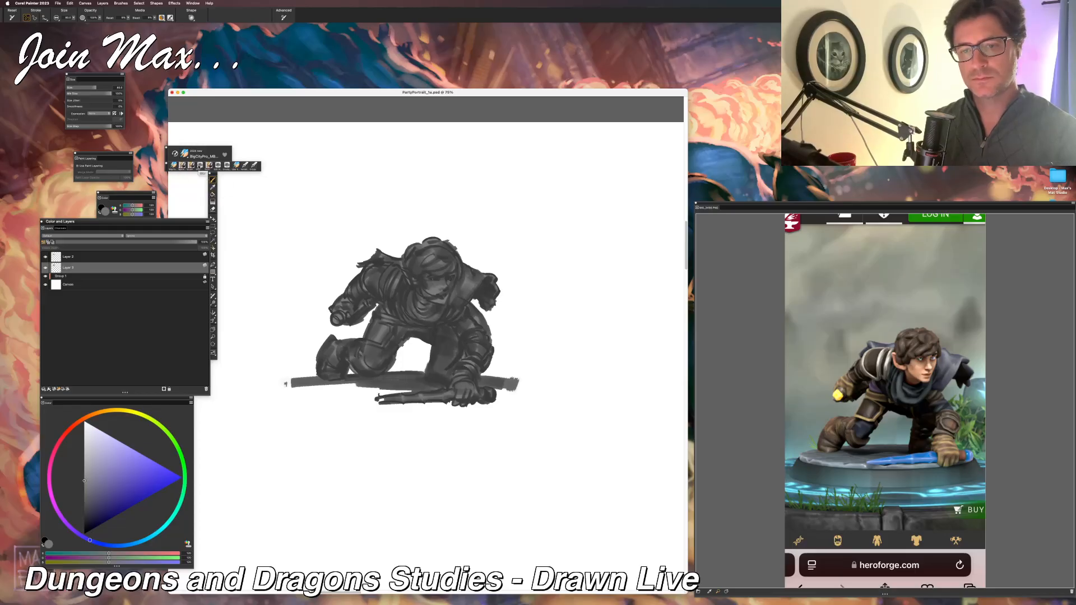
{"action": "left_click", "coordinate": [200, 166]}
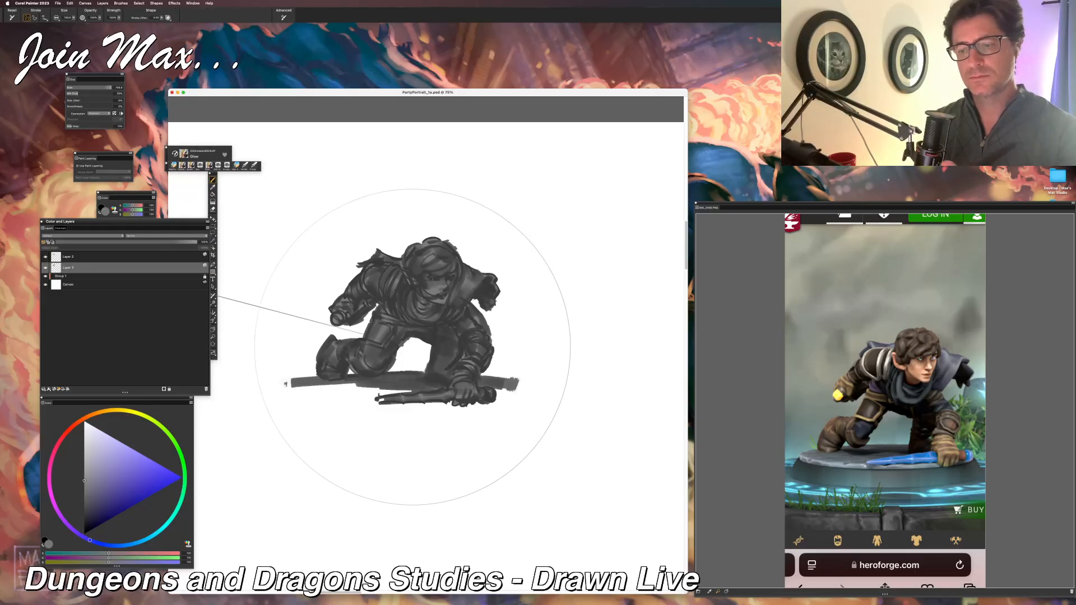
{"action": "left_click", "coordinate": [74, 19]}
{"action": "left_click", "coordinate": [90, 31]}
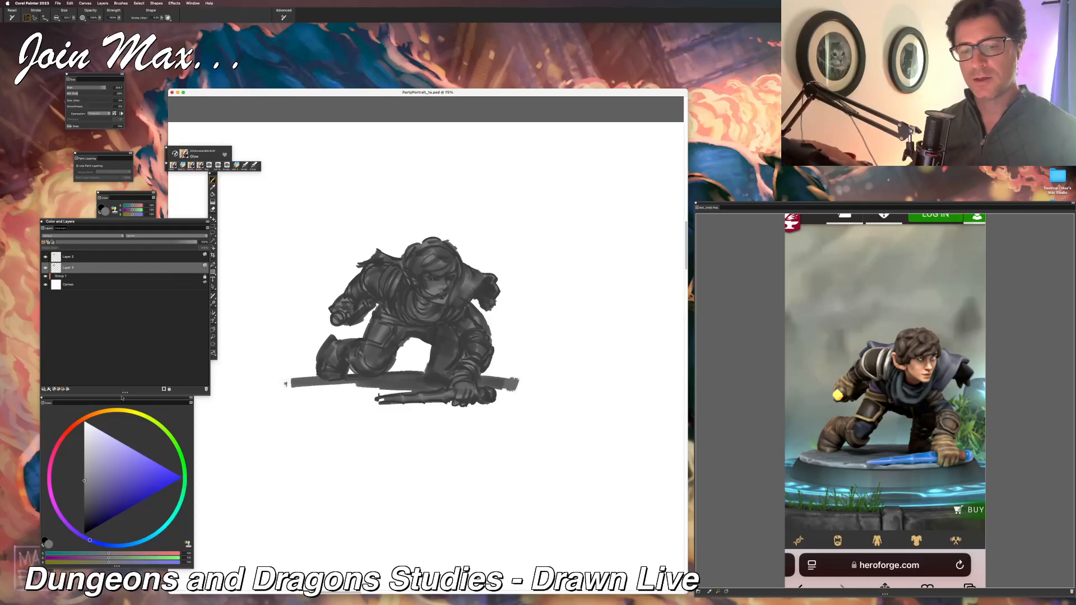
{"action": "left_click_drag", "start_coordinate": [87, 443], "coordinate": [84, 421]}
{"action": "left_click_drag", "start_coordinate": [415, 352], "coordinate": [415, 361]}
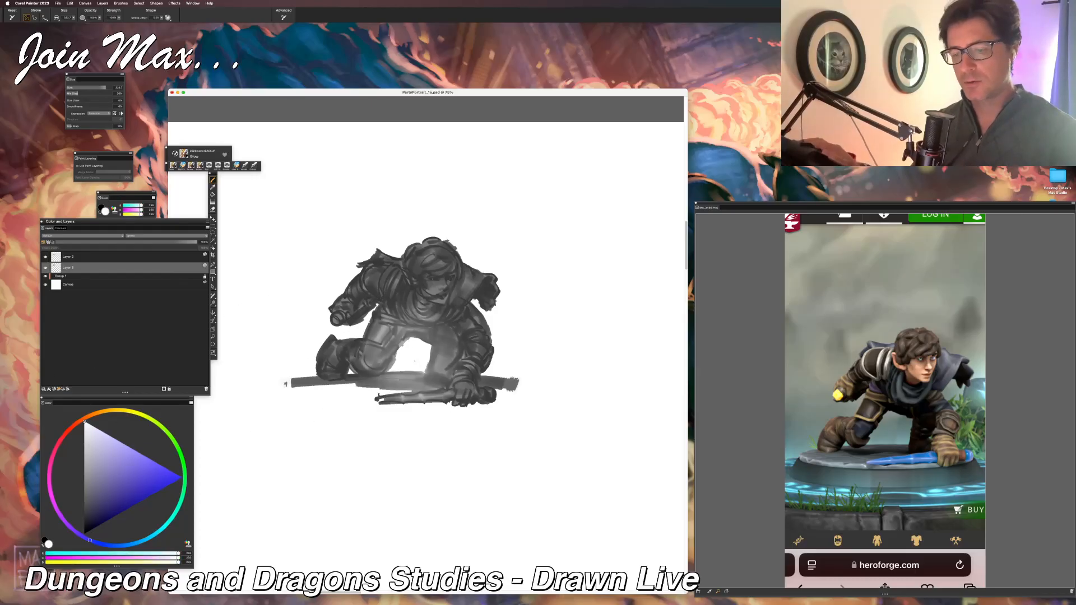
{"action": "left_click_drag", "start_coordinate": [344, 330], "coordinate": [352, 337]}
{"action": "mouse_move", "coordinate": [365, 246]}
{"action": "left_mouse_down"}
{"action": "mouse_move", "coordinate": [285, 192]}
{"action": "mouse_move", "coordinate": [387, 224]}
{"action": "left_mouse_up"}
{"action": "left_click_drag", "start_coordinate": [474, 246], "coordinate": [487, 283]}
{"action": "left_click_drag", "start_coordinate": [497, 342], "coordinate": [506, 383]}
{"action": "left_click_drag", "start_coordinate": [299, 372], "coordinate": [290, 365]}
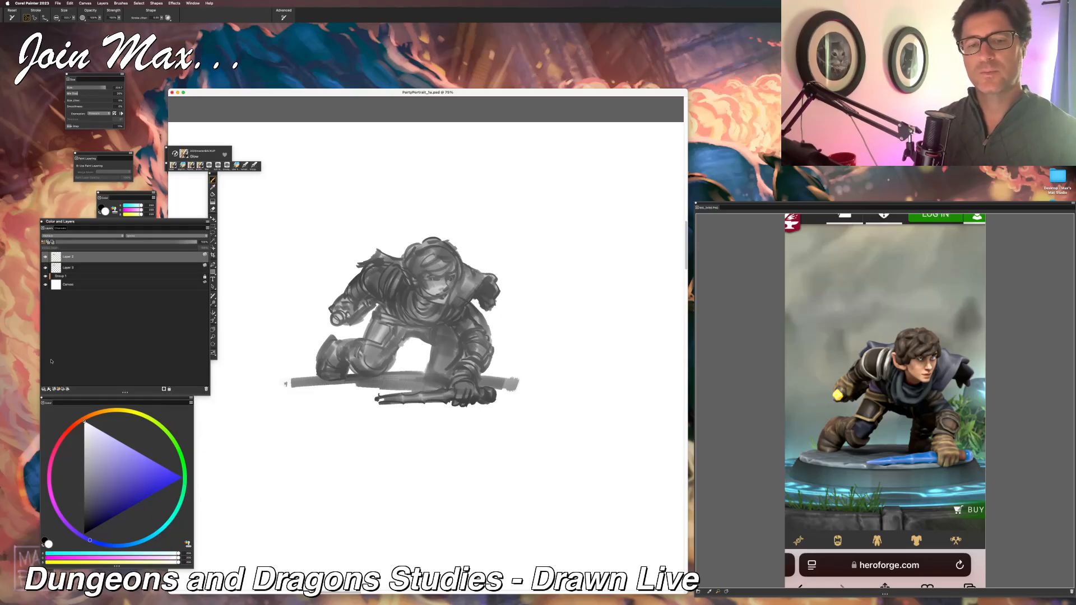
Step: Add a new layer above the sketch layer and choose a light grey painting colour
{"action": "left_click", "coordinate": [54, 389]}
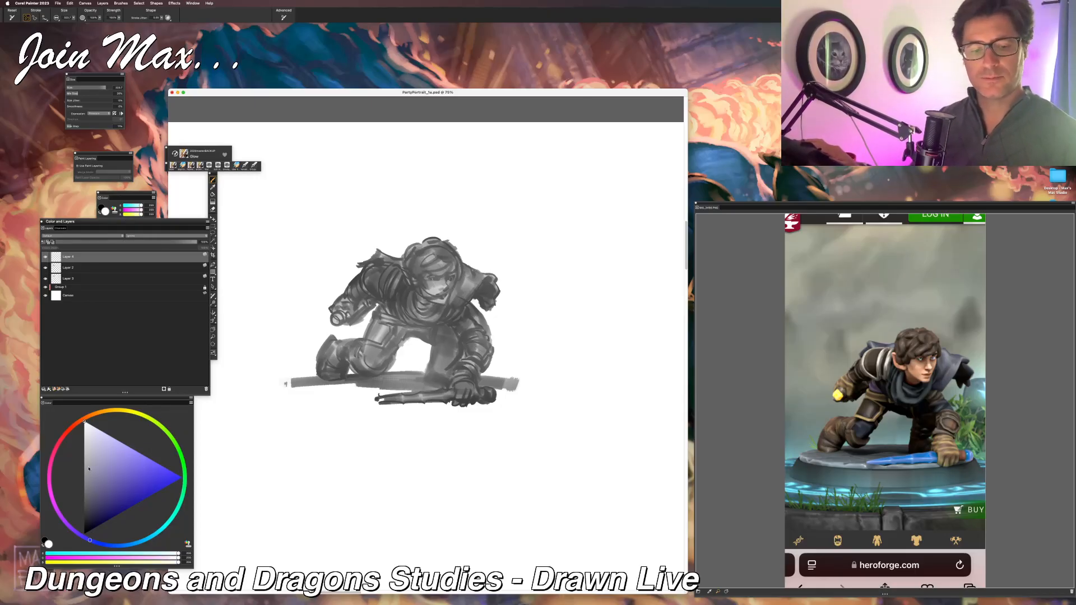
{"action": "left_click", "coordinate": [87, 447]}
{"action": "left_click", "coordinate": [65, 476]}
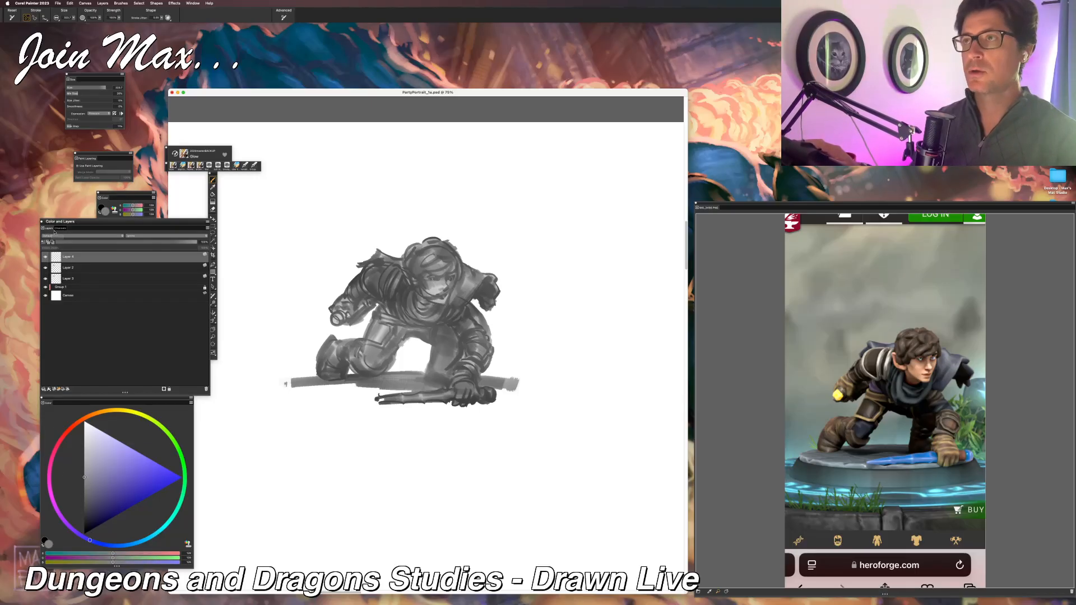
{"action": "left_click_drag", "start_coordinate": [87, 475], "coordinate": [84, 449]}
Step: Switch back to the BigCityPro brush and turn on paint layering for it
{"action": "left_click", "coordinate": [86, 165]}
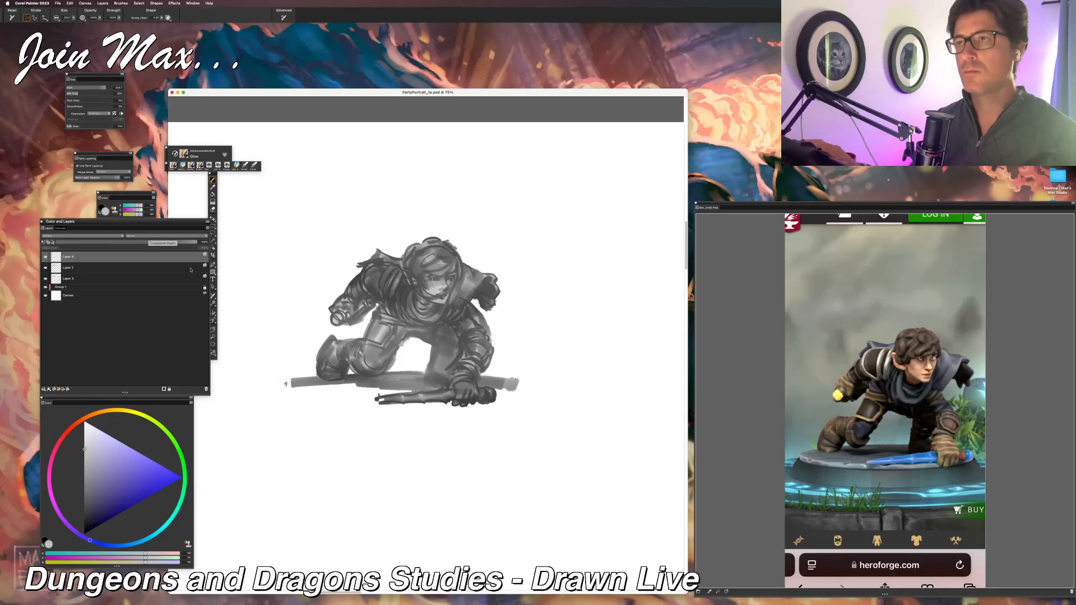
{"action": "left_click", "coordinate": [178, 155]}
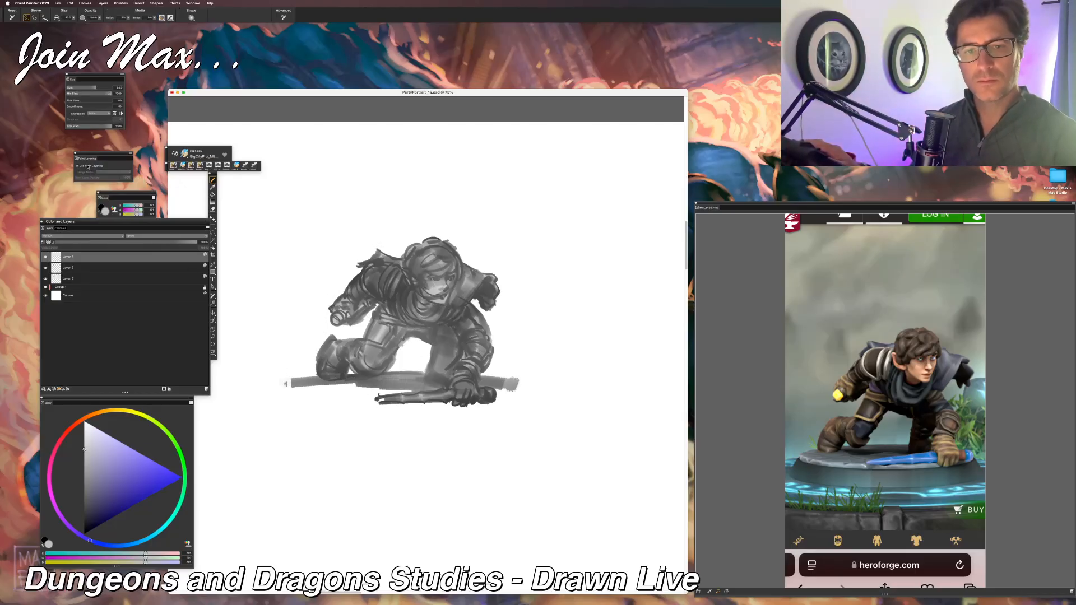
{"action": "left_click", "coordinate": [103, 172]}
{"action": "left_click", "coordinate": [101, 177]}
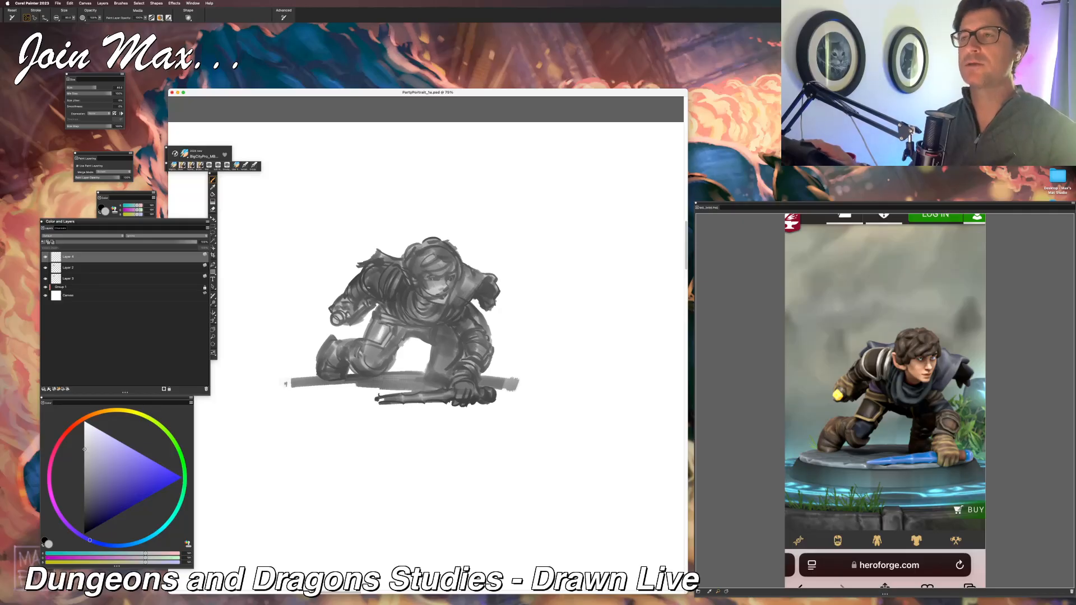
Step: Paint light grey highlights on the near shoulder's armour bands, the raised hand and the hair, undoing an unwanted stroke
{"action": "mouse_move", "coordinate": [391, 267]}
{"action": "left_mouse_down"}
{"action": "mouse_move", "coordinate": [384, 301]}
{"action": "mouse_move", "coordinate": [391, 285]}
{"action": "mouse_move", "coordinate": [363, 297]}
{"action": "left_mouse_up"}
{"action": "key", "text": "super+z"}
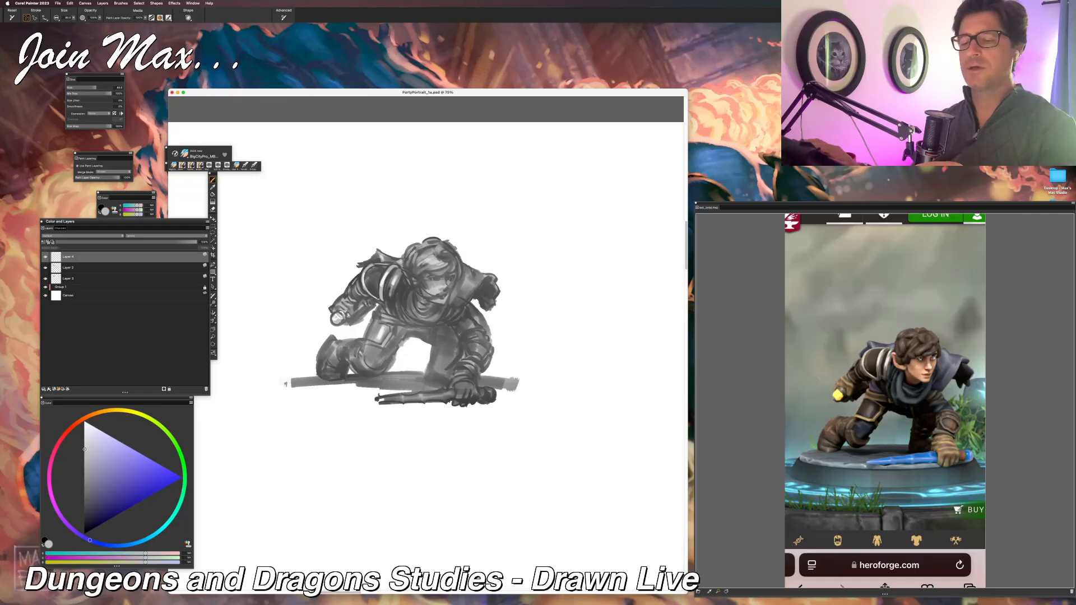
{"action": "left_click_drag", "start_coordinate": [432, 250], "coordinate": [448, 261]}
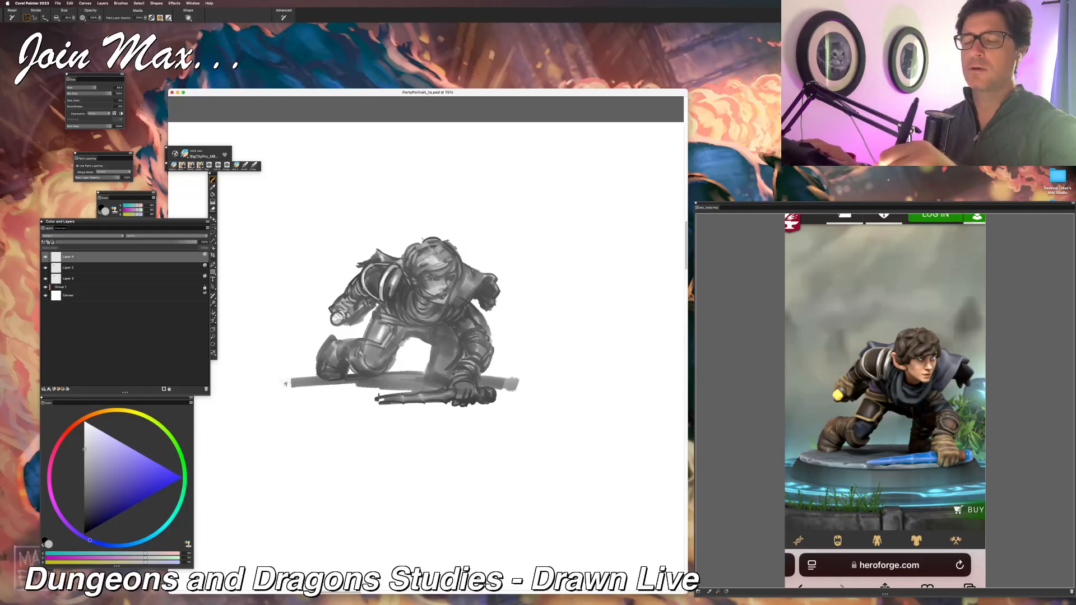
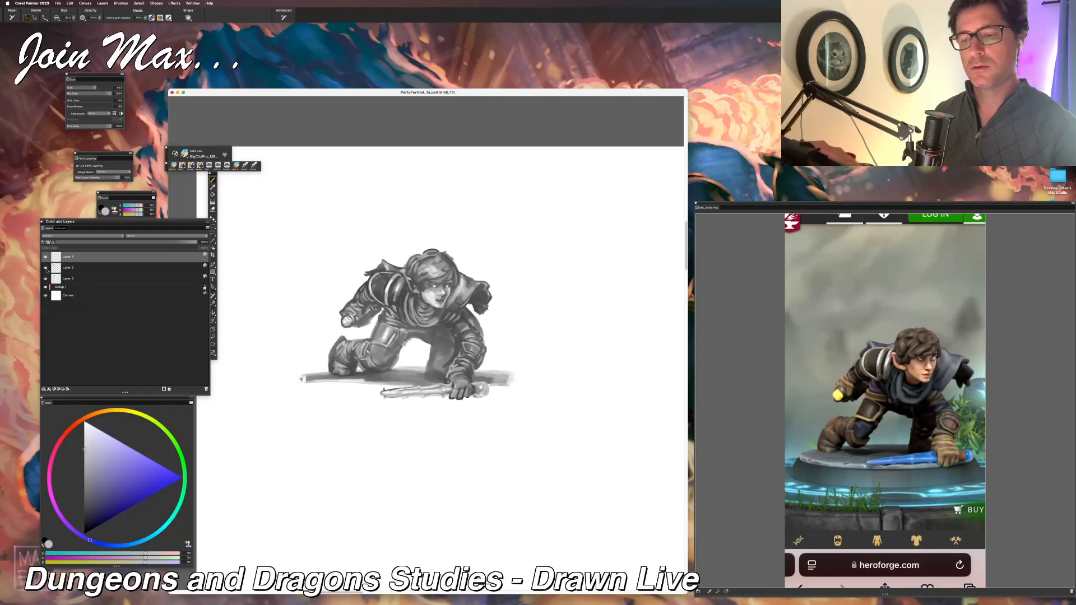
Step: Toggle the visibility of the third layer in the stack and the top highlight layer to compare their effect
{"action": "left_click", "coordinate": [46, 278]}
{"action": "left_click", "coordinate": [46, 278]}
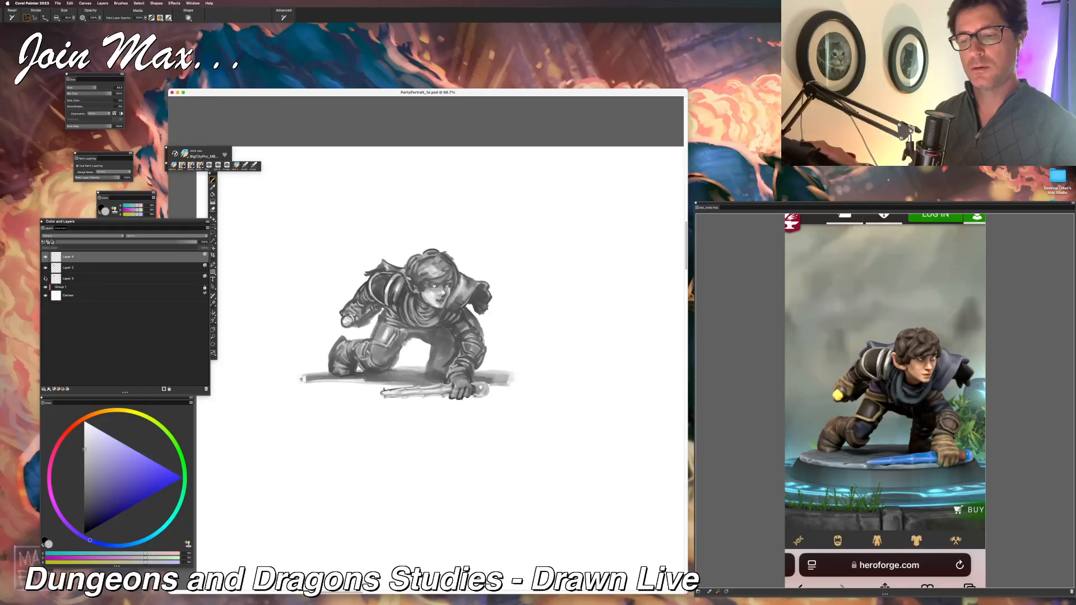
{"action": "left_click", "coordinate": [46, 257]}
{"action": "left_click", "coordinate": [46, 258]}
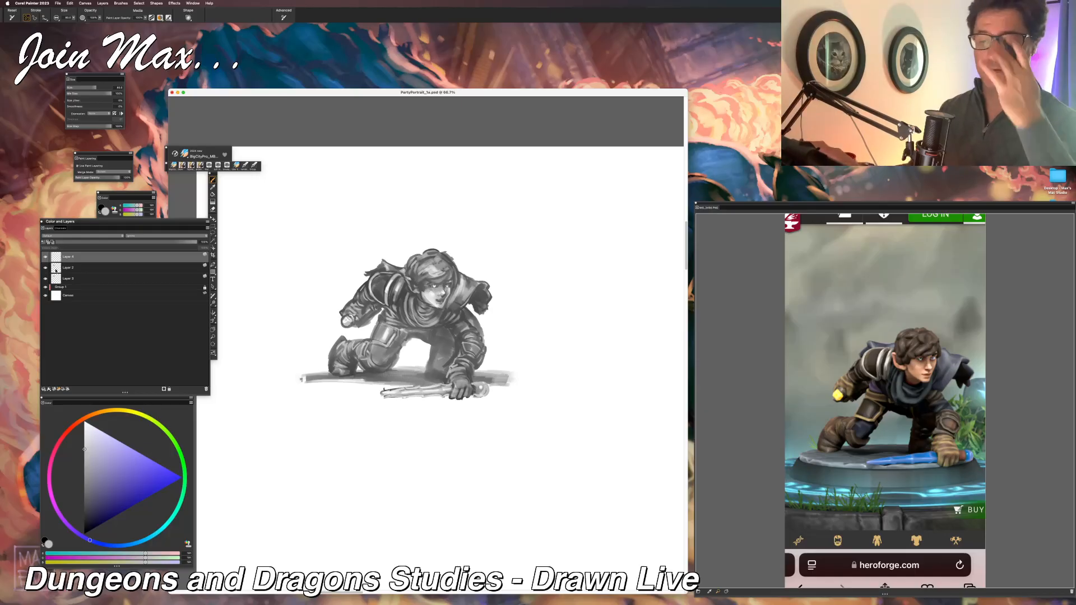
Step: Add a new top layer and use white to clean up the silhouette edges around the legs, raised arm and rear boot
{"action": "left_click_drag", "start_coordinate": [89, 453], "coordinate": [62, 386]}
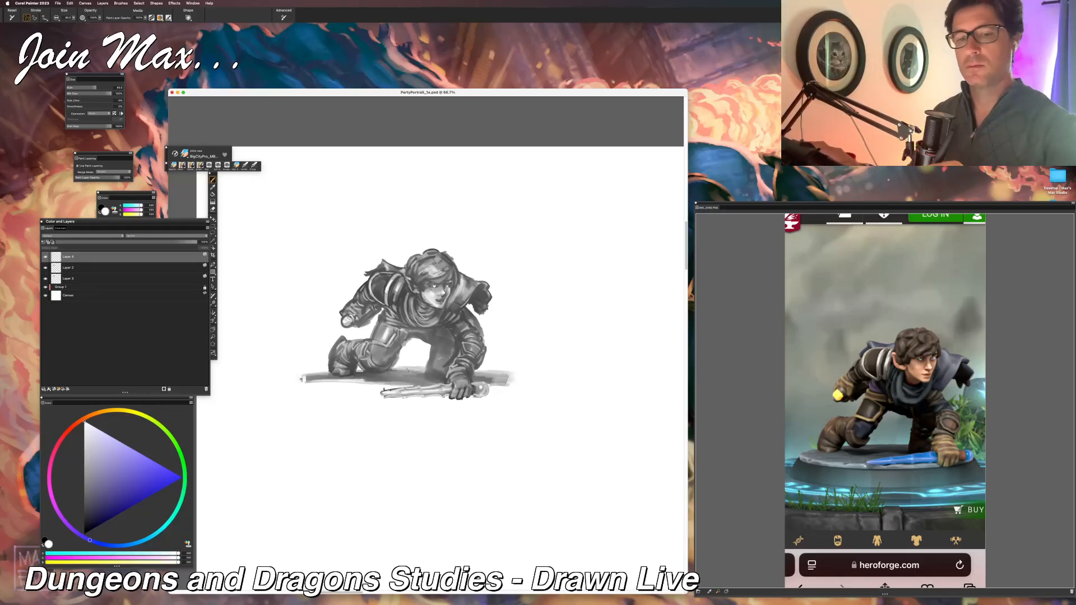
{"action": "left_click", "coordinate": [54, 389]}
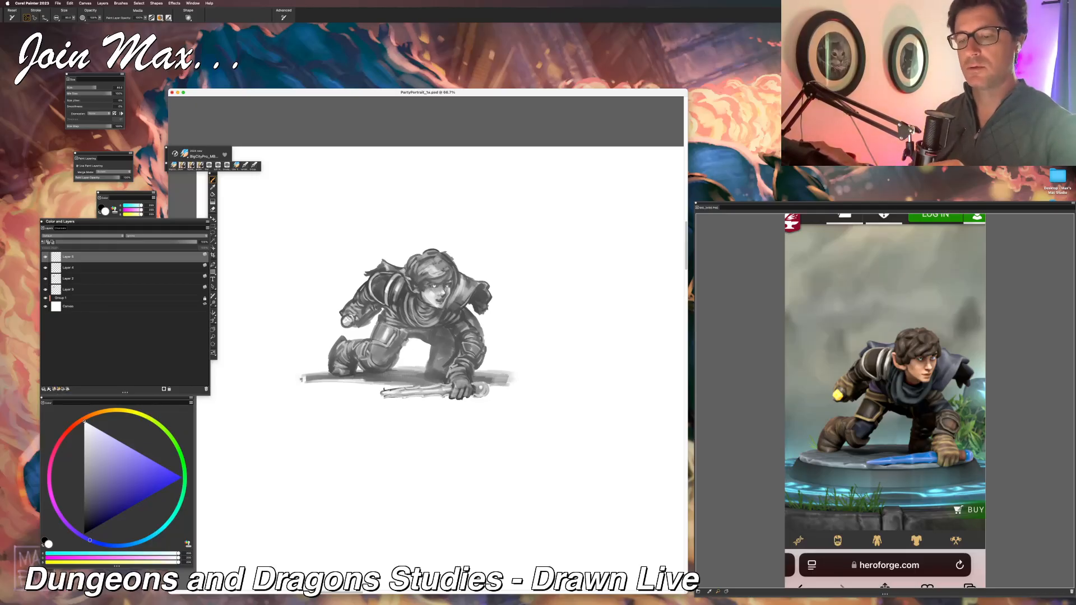
{"action": "left_click_drag", "start_coordinate": [406, 340], "coordinate": [391, 367]}
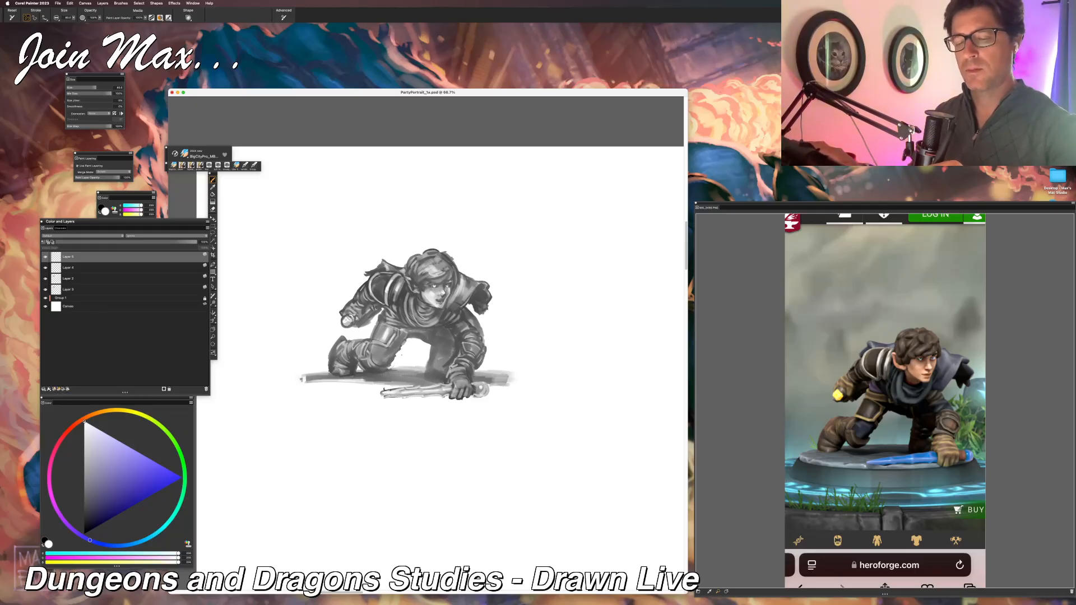
{"action": "left_click_drag", "start_coordinate": [372, 324], "coordinate": [374, 339]}
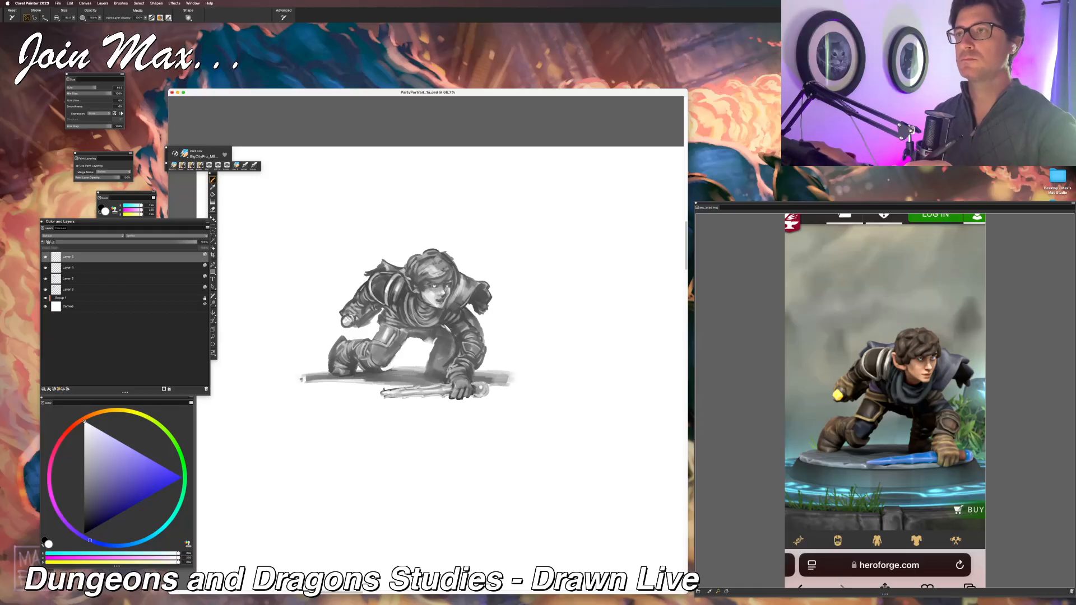
{"action": "left_click_drag", "start_coordinate": [470, 309], "coordinate": [489, 346]}
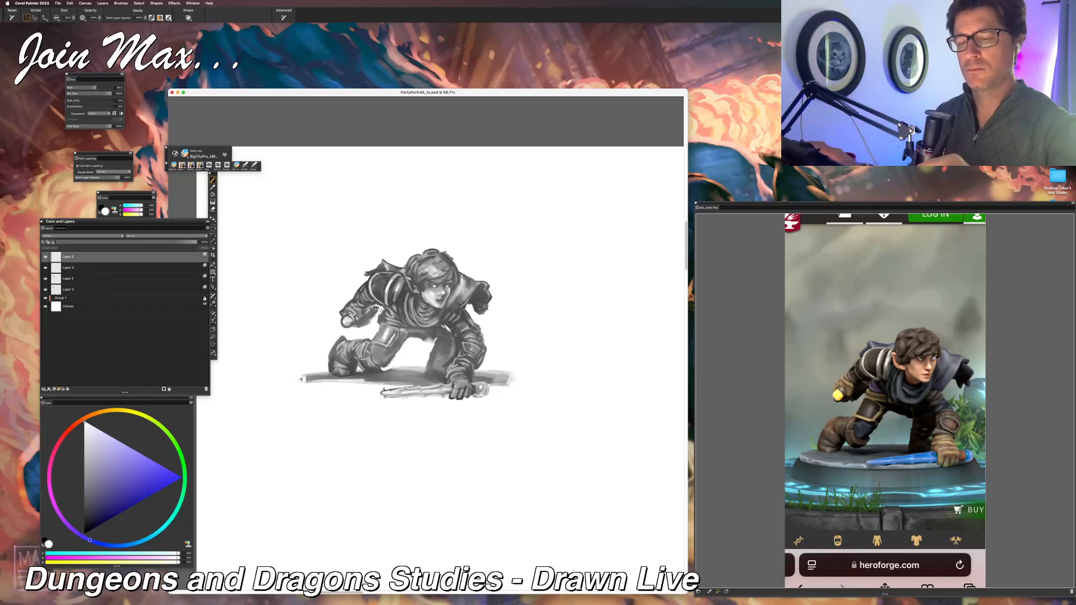
{"action": "mouse_move", "coordinate": [365, 324]}
{"action": "left_mouse_down"}
{"action": "mouse_move", "coordinate": [336, 330]}
{"action": "mouse_move", "coordinate": [324, 356]}
{"action": "mouse_move", "coordinate": [344, 336]}
{"action": "left_mouse_up"}
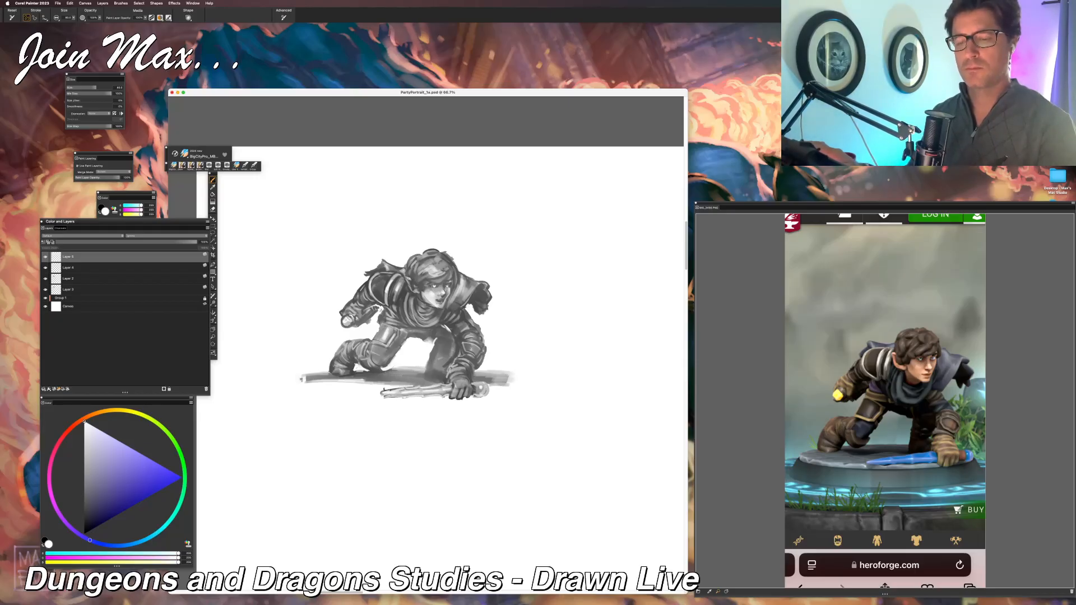
{"action": "left_click_drag", "start_coordinate": [374, 329], "coordinate": [353, 336]}
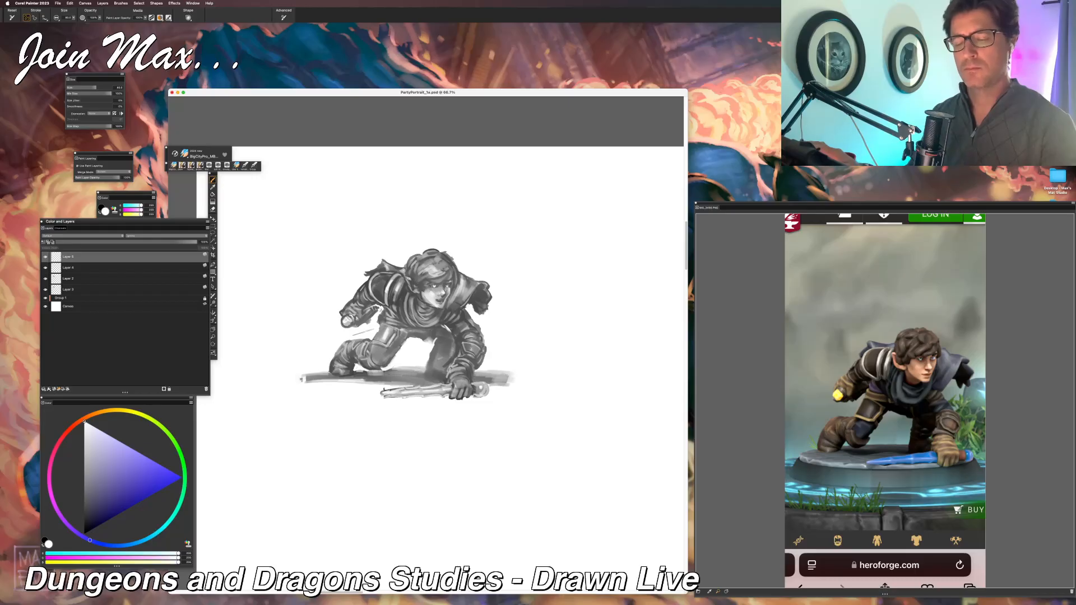
Step: Trim and fade both ends of the ground shadow with white strokes, undoing one stray stroke near the rear knee
{"action": "left_click_drag", "start_coordinate": [392, 368], "coordinate": [353, 366]}
{"action": "key", "text": "super+z"}
{"action": "mouse_move", "coordinate": [397, 375]}
{"action": "left_mouse_down"}
{"action": "mouse_move", "coordinate": [378, 370]}
{"action": "mouse_move", "coordinate": [392, 370]}
{"action": "left_mouse_up"}
{"action": "mouse_move", "coordinate": [329, 386]}
{"action": "left_mouse_down"}
{"action": "mouse_move", "coordinate": [366, 394]}
{"action": "mouse_move", "coordinate": [260, 375]}
{"action": "mouse_move", "coordinate": [314, 380]}
{"action": "mouse_move", "coordinate": [269, 391]}
{"action": "left_mouse_up"}
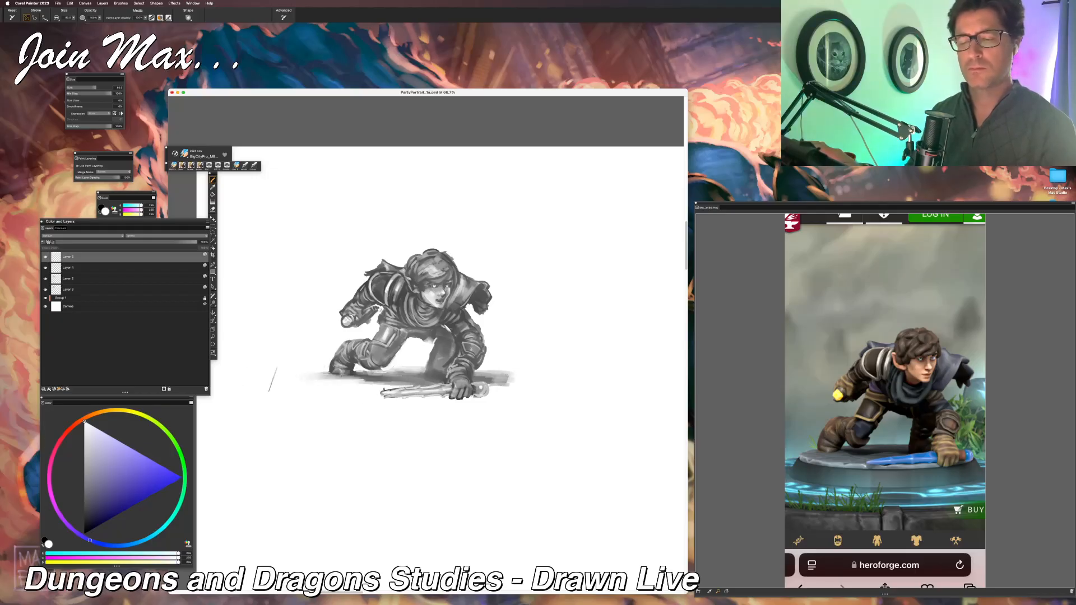
{"action": "mouse_move", "coordinate": [498, 391]}
{"action": "left_mouse_down"}
{"action": "mouse_move", "coordinate": [518, 387]}
{"action": "mouse_move", "coordinate": [552, 406]}
{"action": "left_mouse_up"}
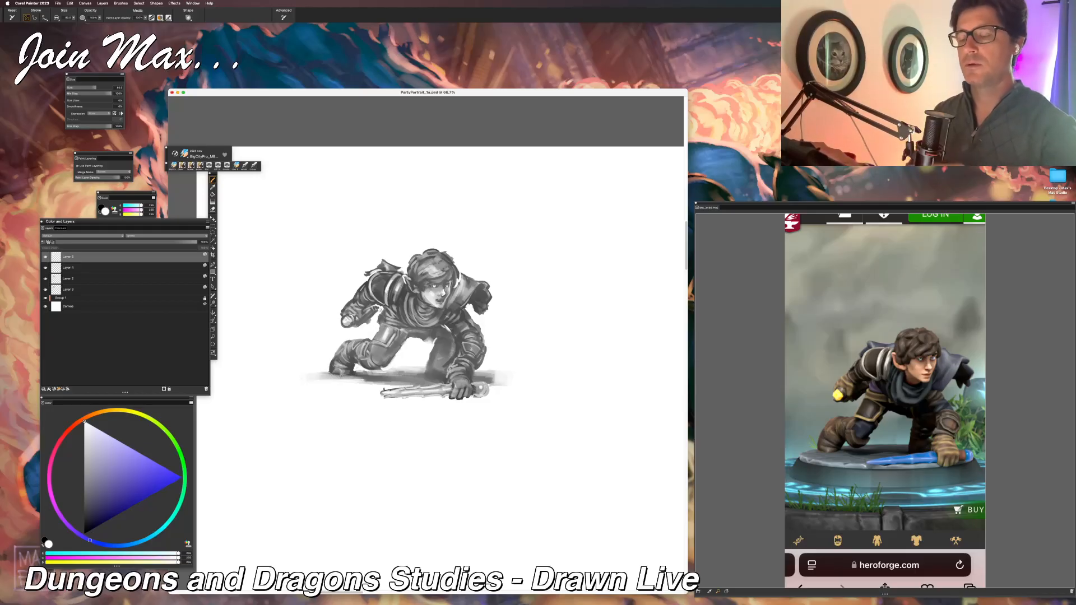
Step: Sample a dark grey, add another layer, and paint dark and white accents on the near thigh and raised forearm, undoing a stray stroke
{"action": "left_click", "coordinate": [461, 389], "text": "alt"}
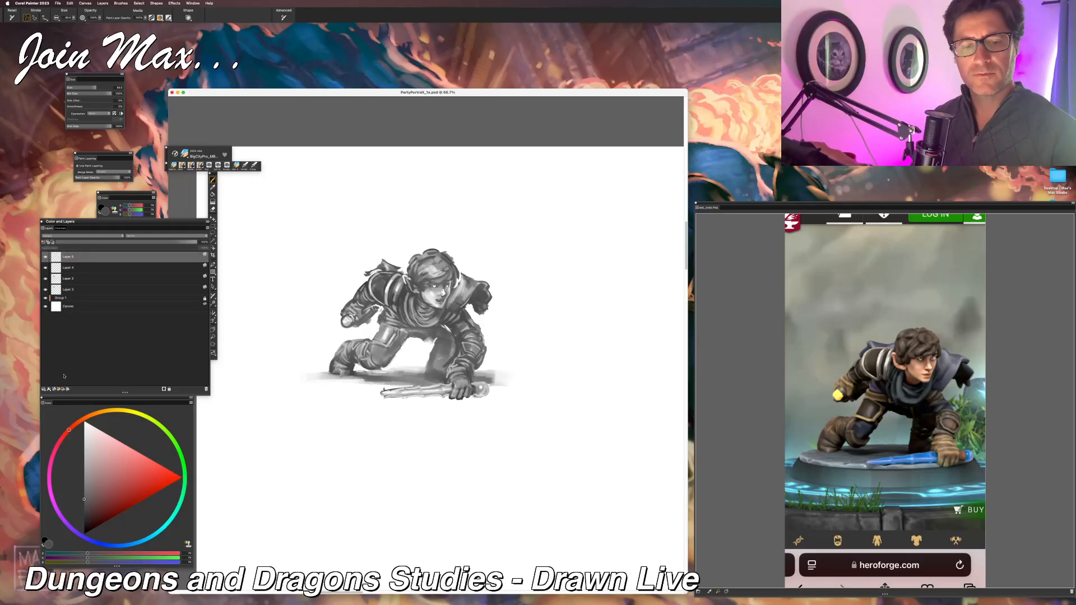
{"action": "left_click", "coordinate": [53, 390]}
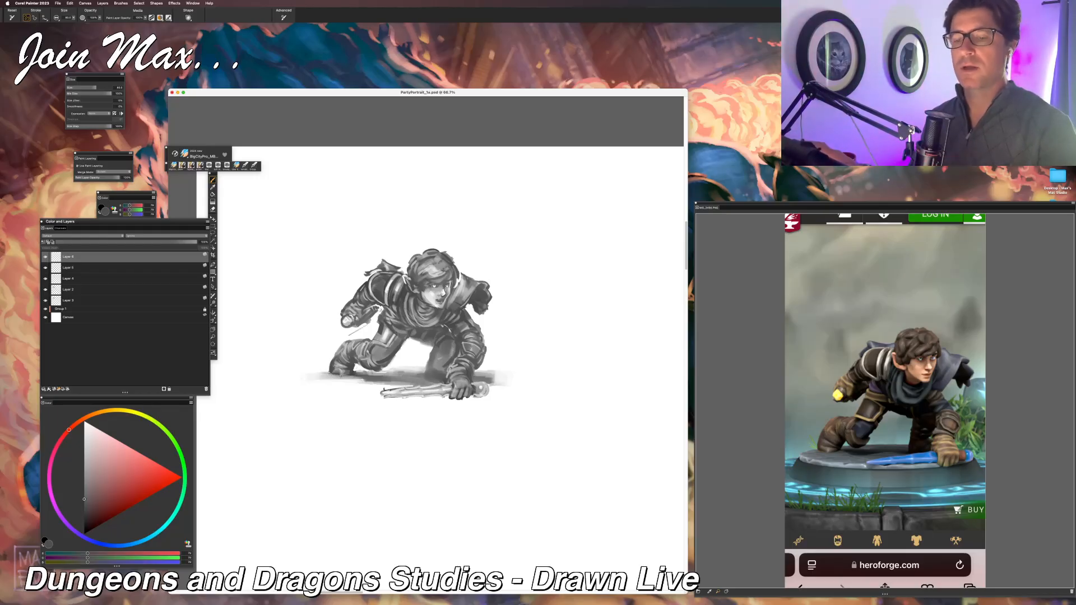
{"action": "key", "text": "super+z"}
{"action": "left_click_drag", "start_coordinate": [371, 343], "coordinate": [384, 349]}
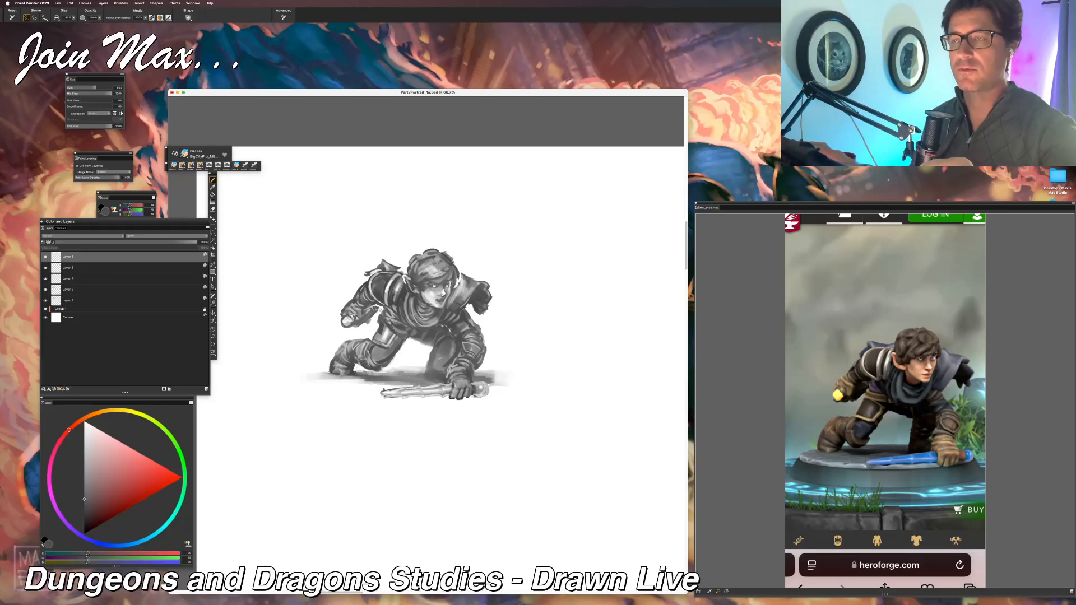
{"action": "left_click", "coordinate": [367, 327], "text": "alt"}
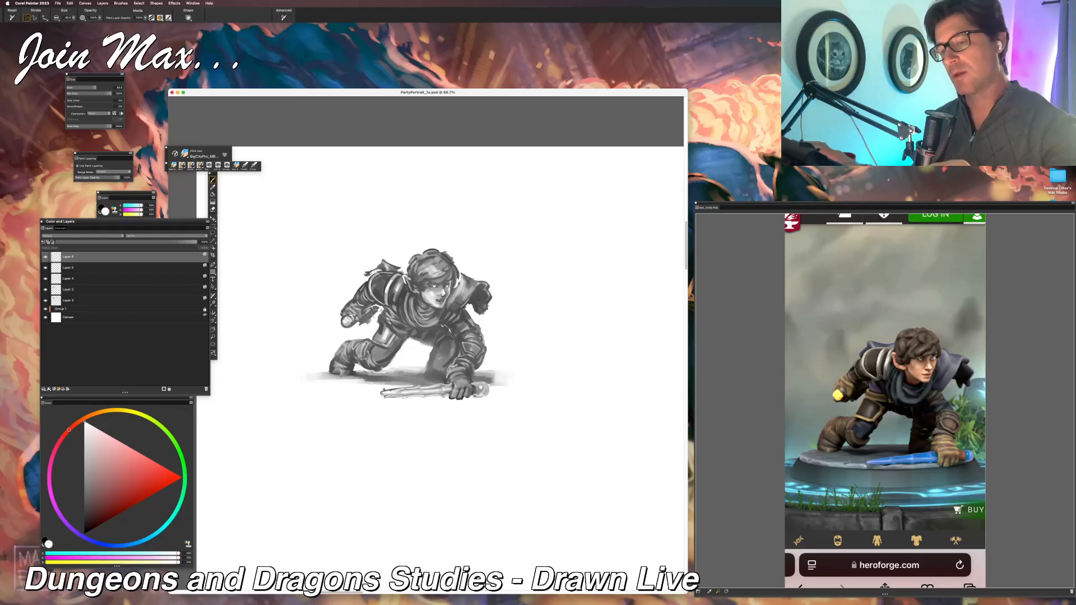
{"action": "left_click", "coordinate": [382, 314], "text": "alt"}
{"action": "left_click_drag", "start_coordinate": [381, 309], "coordinate": [375, 314]}
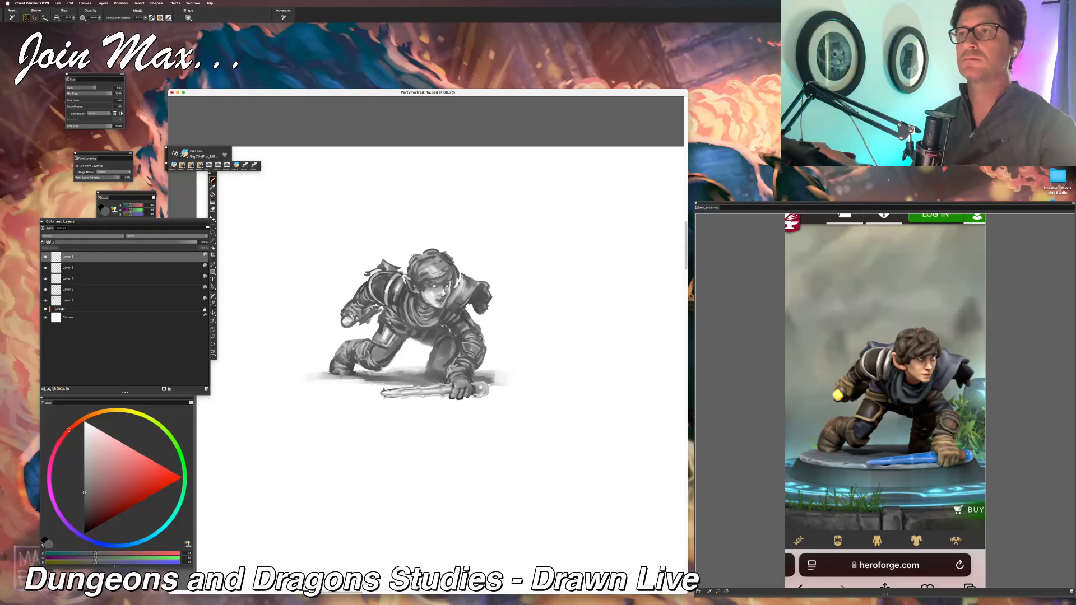
Step: Refine the collar and shoulder beside the hair with light grey and dark grey strokes
{"action": "key", "text": "super+minus"}
{"action": "key", "text": "super+minus"}
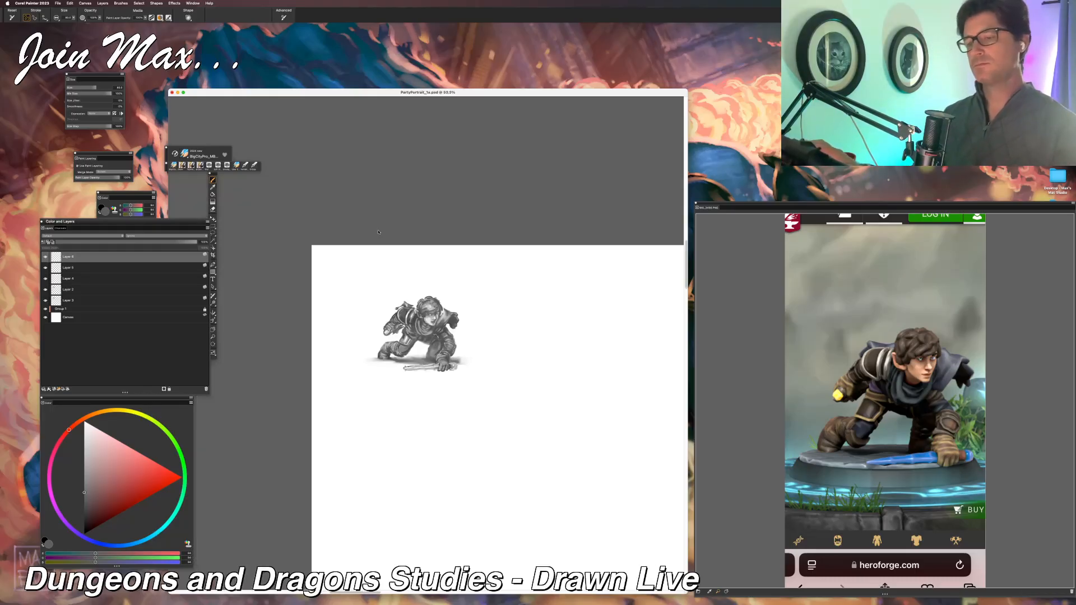
{"action": "key", "text": "super+equal"}
{"action": "key", "text": "super+equal"}
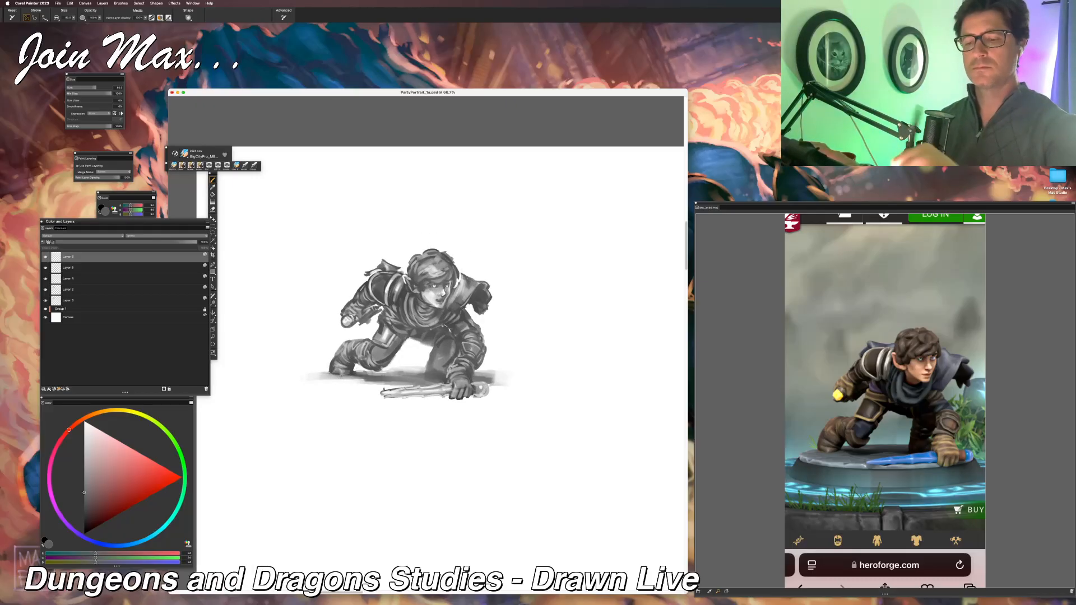
{"action": "left_click", "coordinate": [84, 441]}
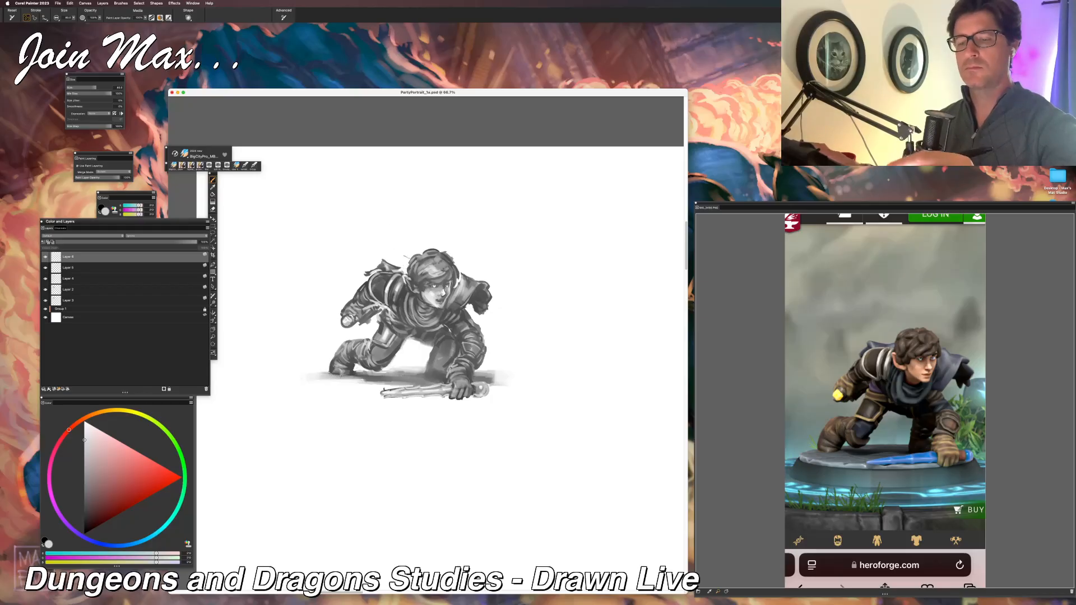
{"action": "left_click", "coordinate": [84, 498]}
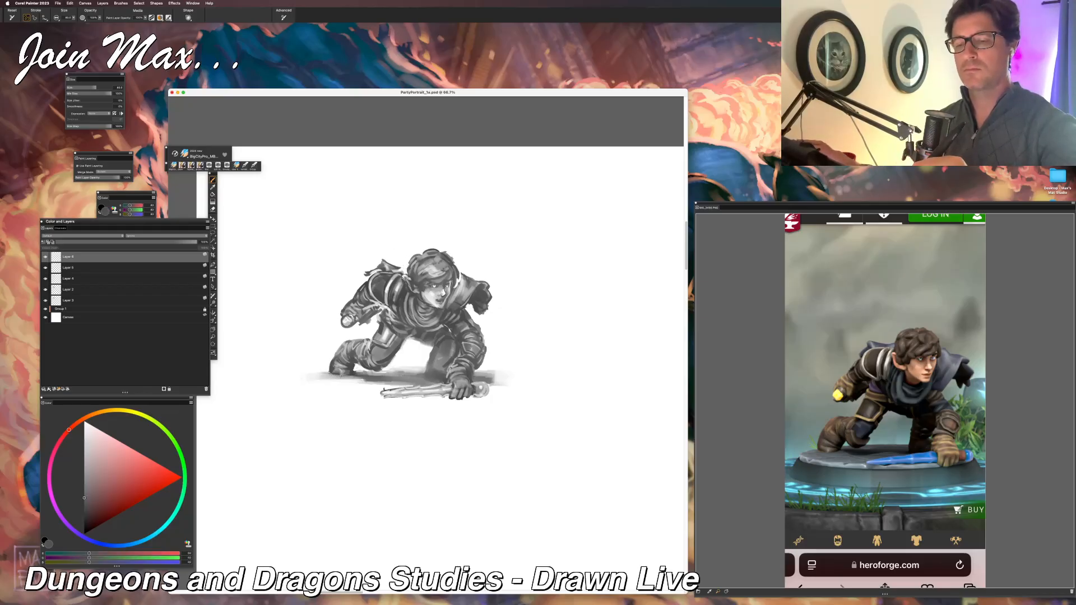
{"action": "left_click_drag", "start_coordinate": [397, 272], "coordinate": [408, 276]}
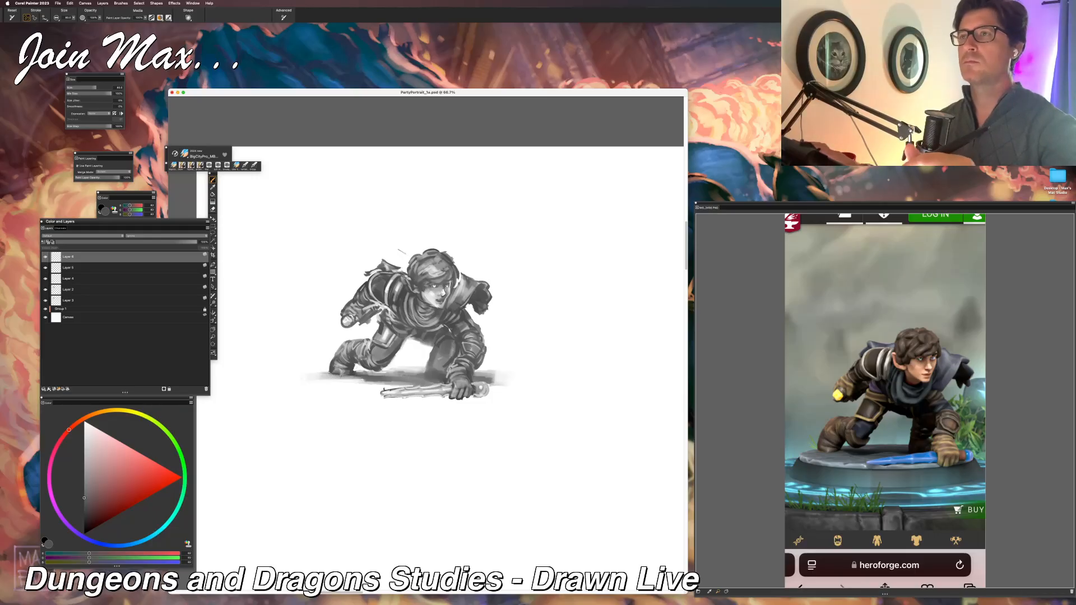
Step: Refine the hair fringe and upper face with small light, mid and dark grey strokes
{"action": "left_click", "coordinate": [432, 294], "text": "alt"}
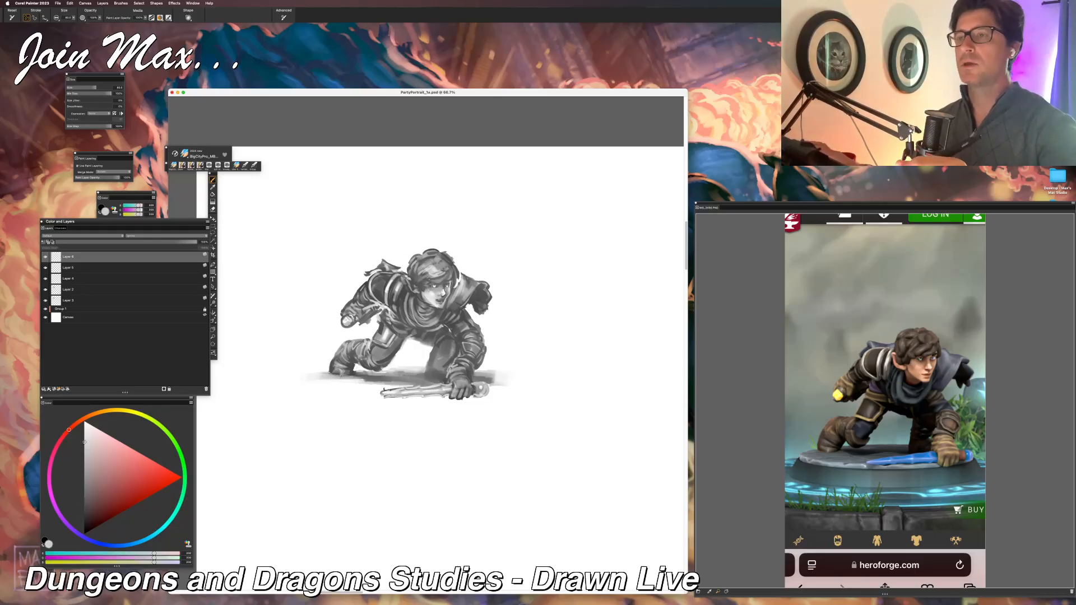
{"action": "left_click", "coordinate": [424, 286], "text": "alt"}
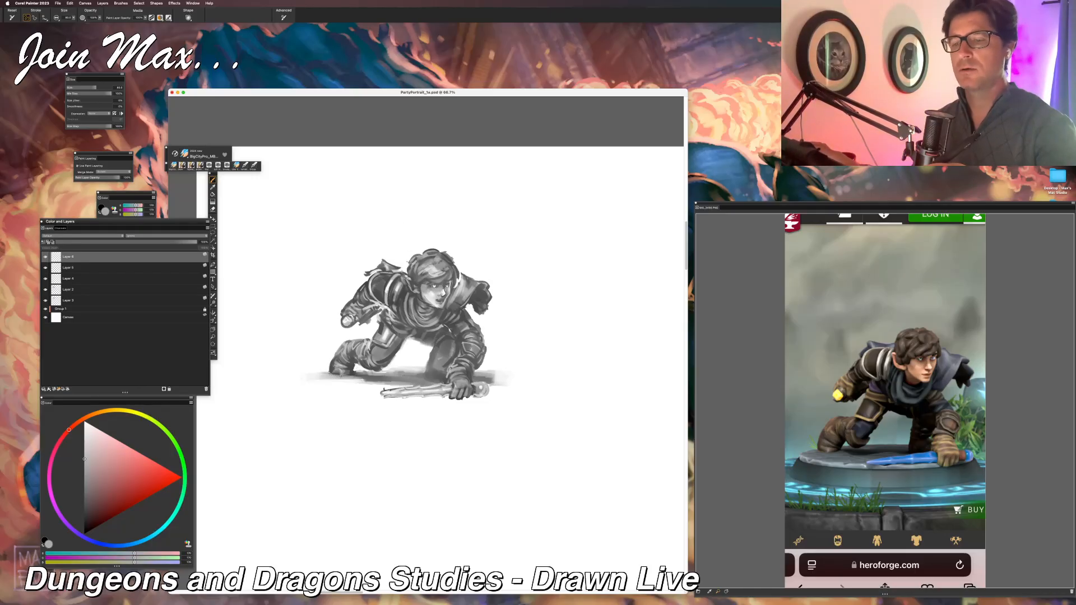
{"action": "left_click", "coordinate": [431, 271], "text": "alt"}
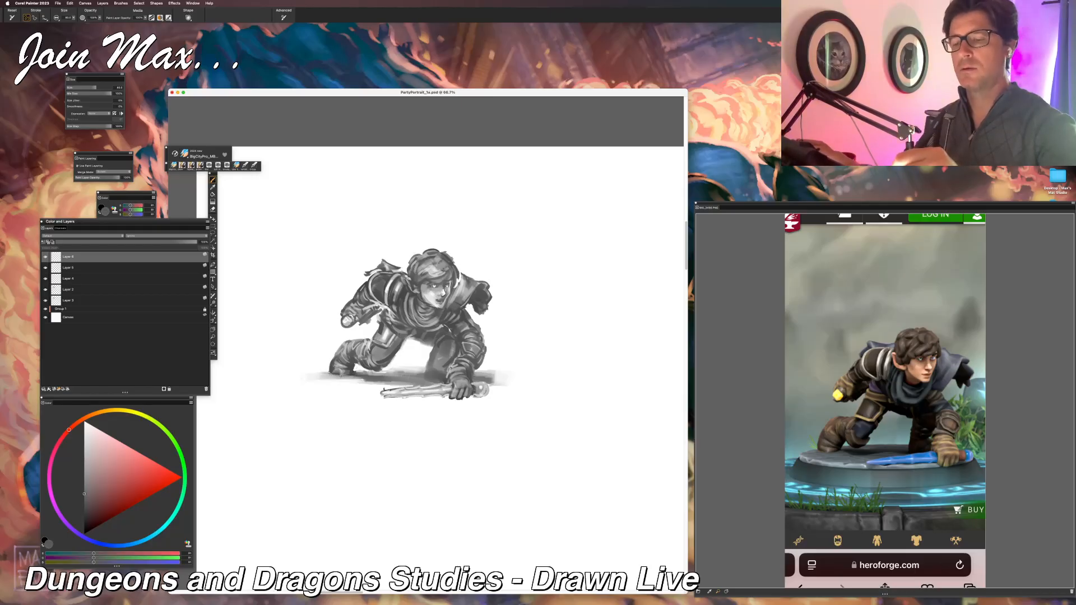
{"action": "mouse_move", "coordinate": [423, 274]}
{"action": "left_mouse_down"}
{"action": "mouse_move", "coordinate": [449, 262]}
{"action": "mouse_move", "coordinate": [410, 277]}
{"action": "left_mouse_up"}
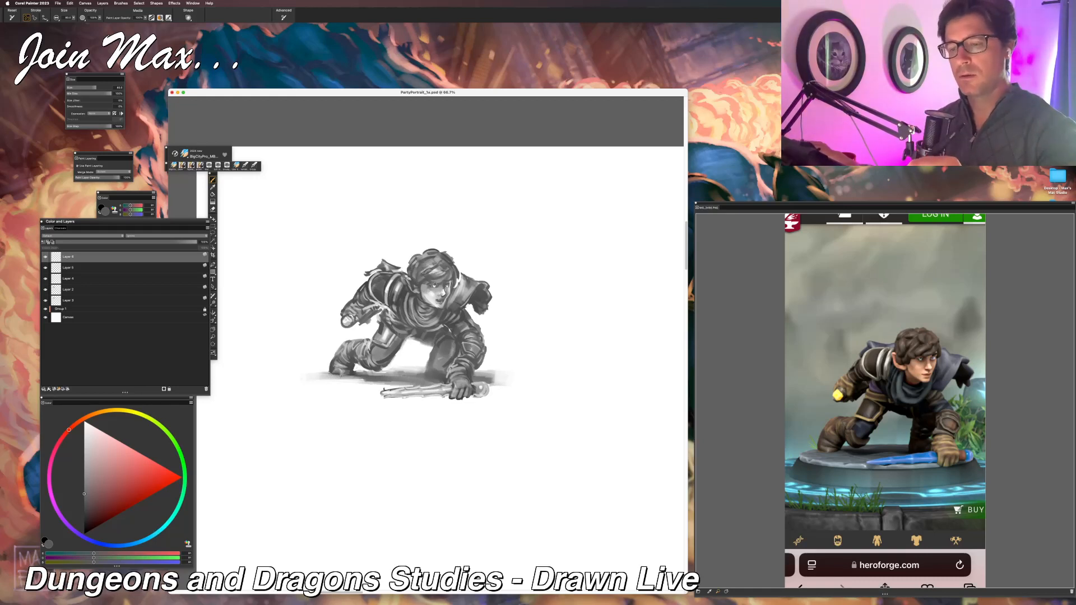
{"action": "left_click", "coordinate": [435, 285], "text": "alt"}
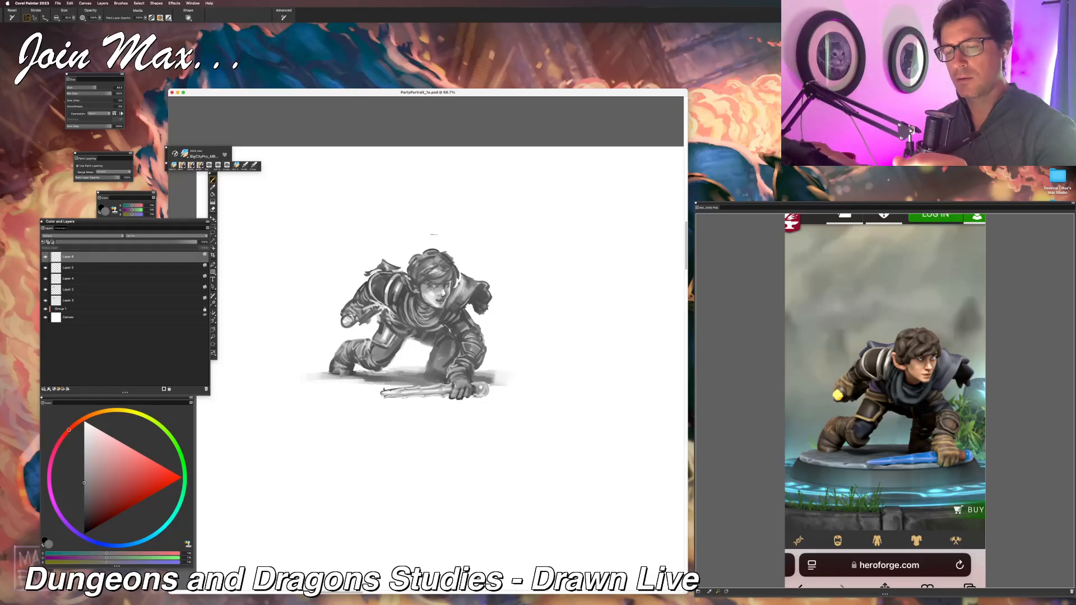
{"action": "left_click", "coordinate": [420, 289], "text": "alt"}
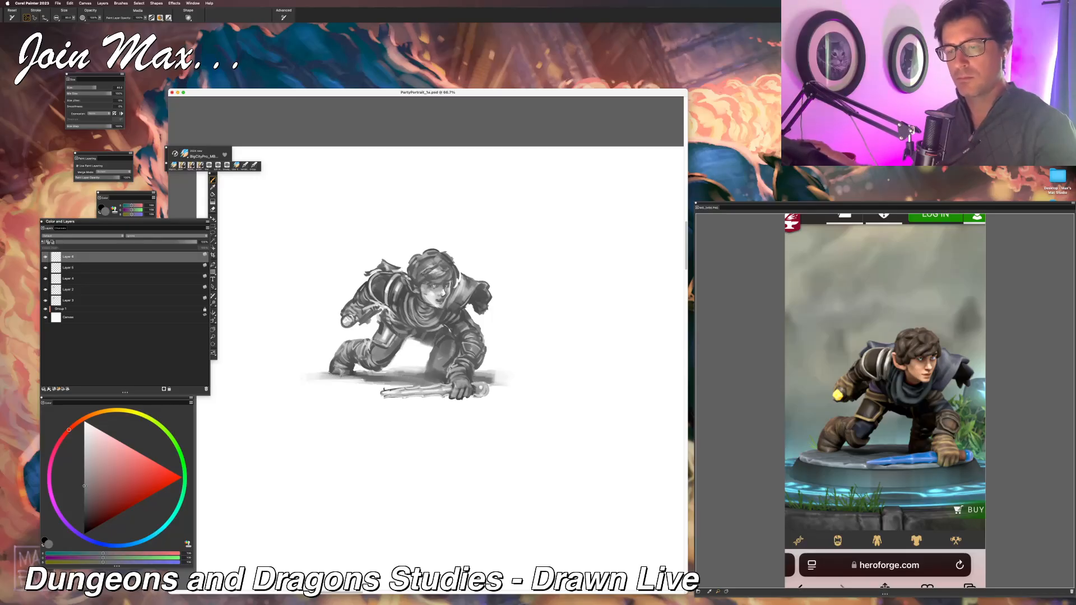
Step: Turn off paint layering for the brush and retouch the hair and face, alternating dark, mid and light grey
{"action": "left_click", "coordinate": [83, 166]}
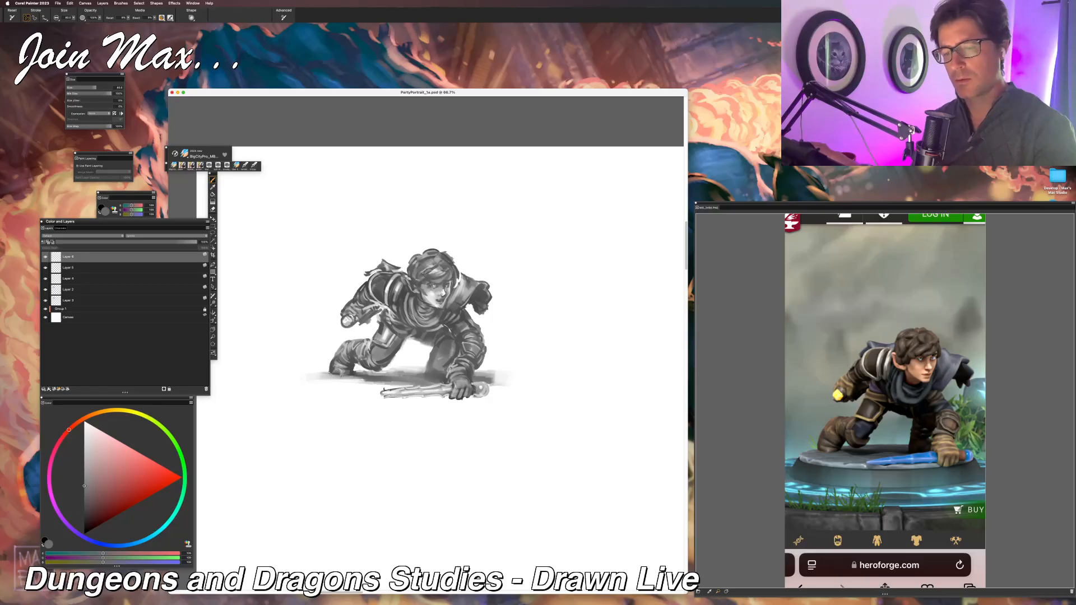
{"action": "left_click", "coordinate": [418, 285], "text": "alt"}
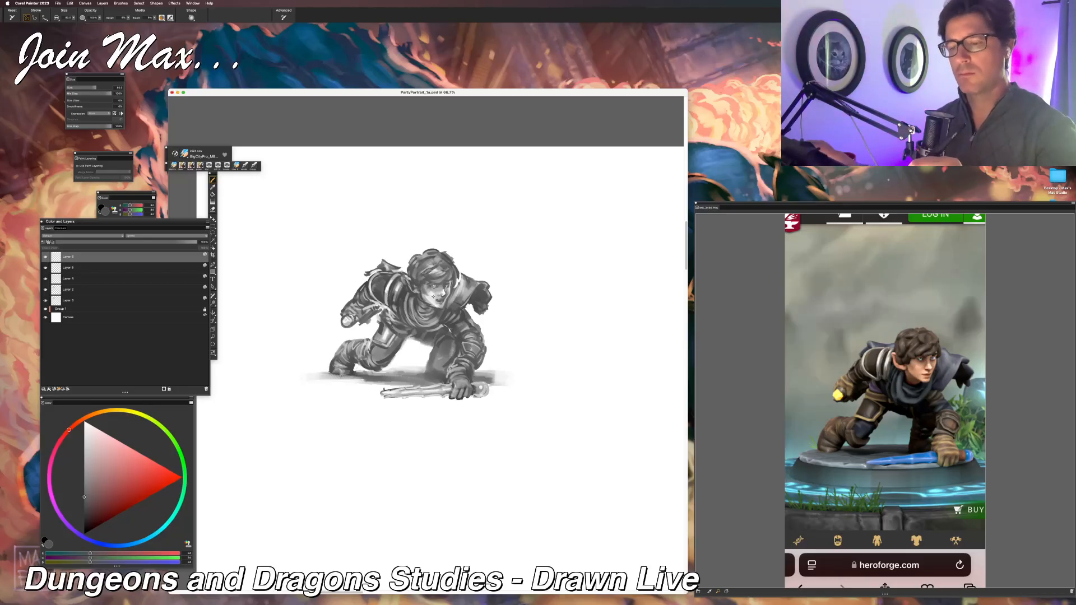
{"action": "left_click", "coordinate": [85, 435]}
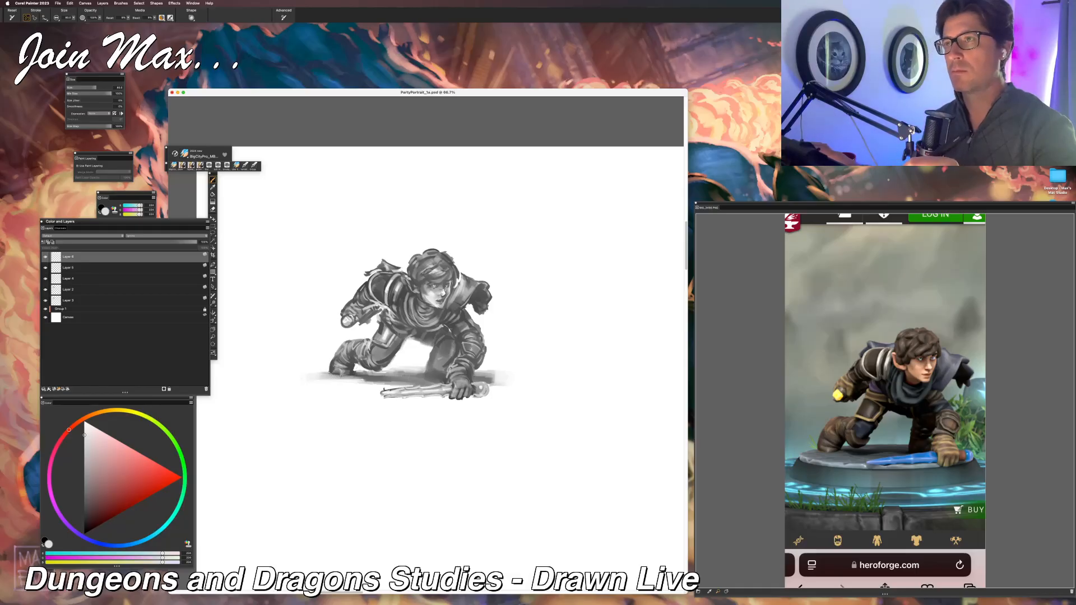
{"action": "left_click", "coordinate": [84, 466]}
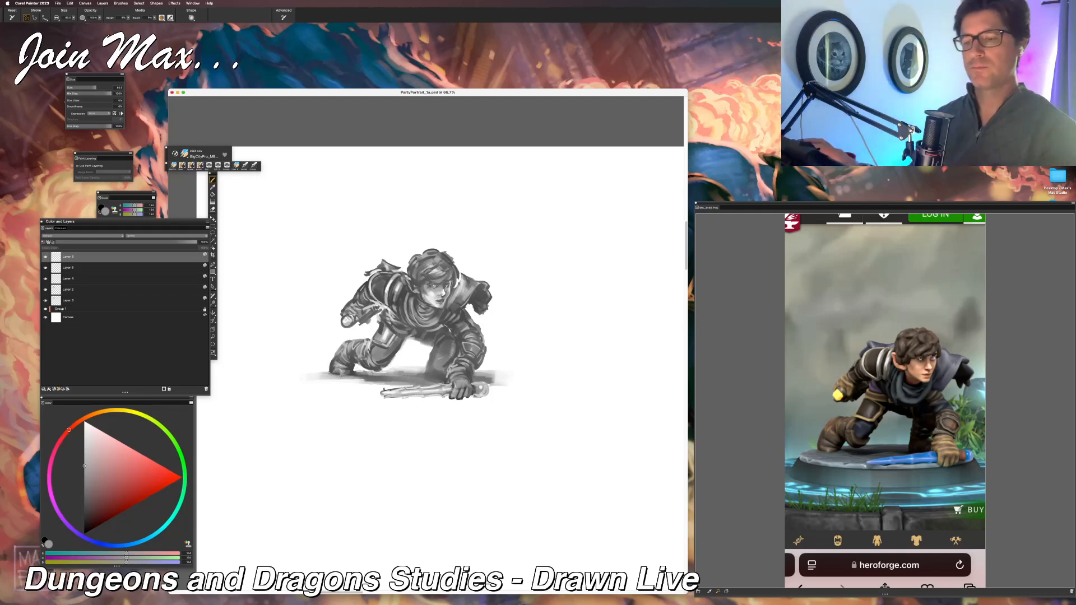
{"action": "left_click", "coordinate": [84, 499]}
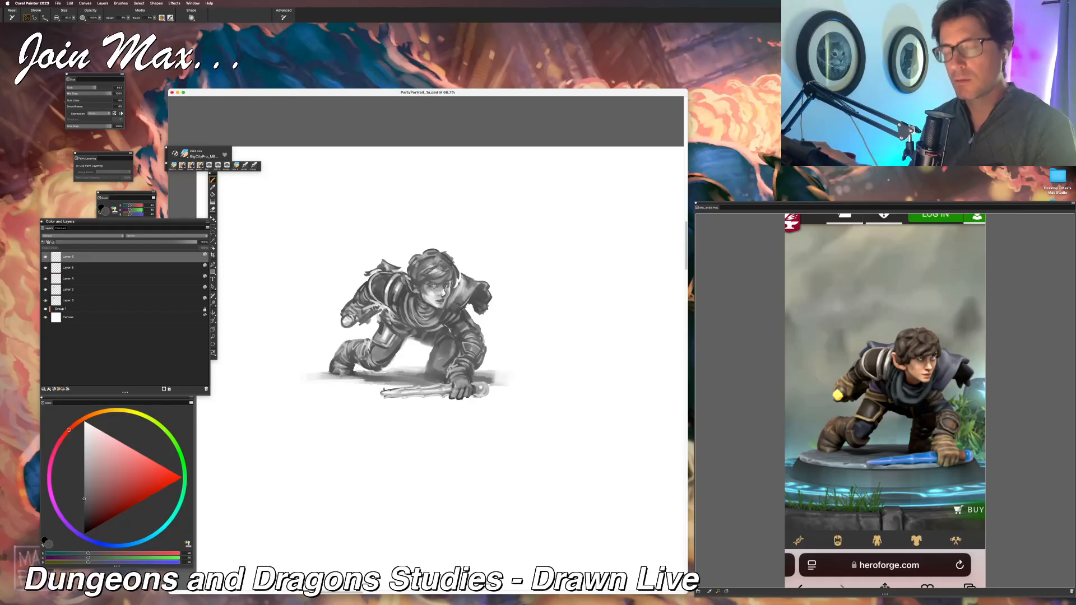
{"action": "left_click", "coordinate": [84, 451]}
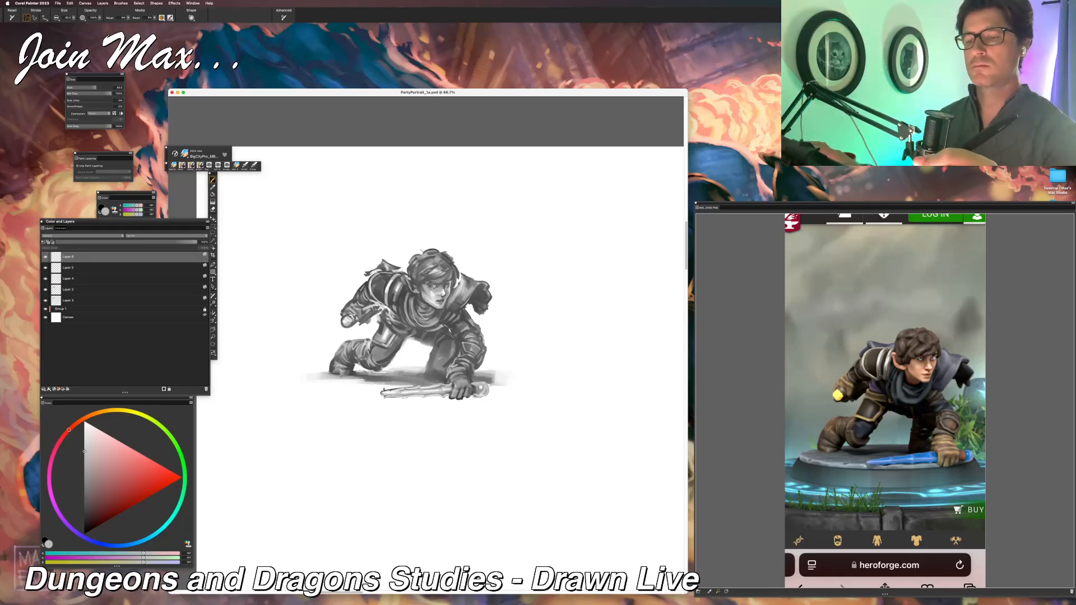
{"action": "key", "text": "super+minus"}
{"action": "key", "text": "super+minus"}
{"action": "key", "text": "super+minus"}
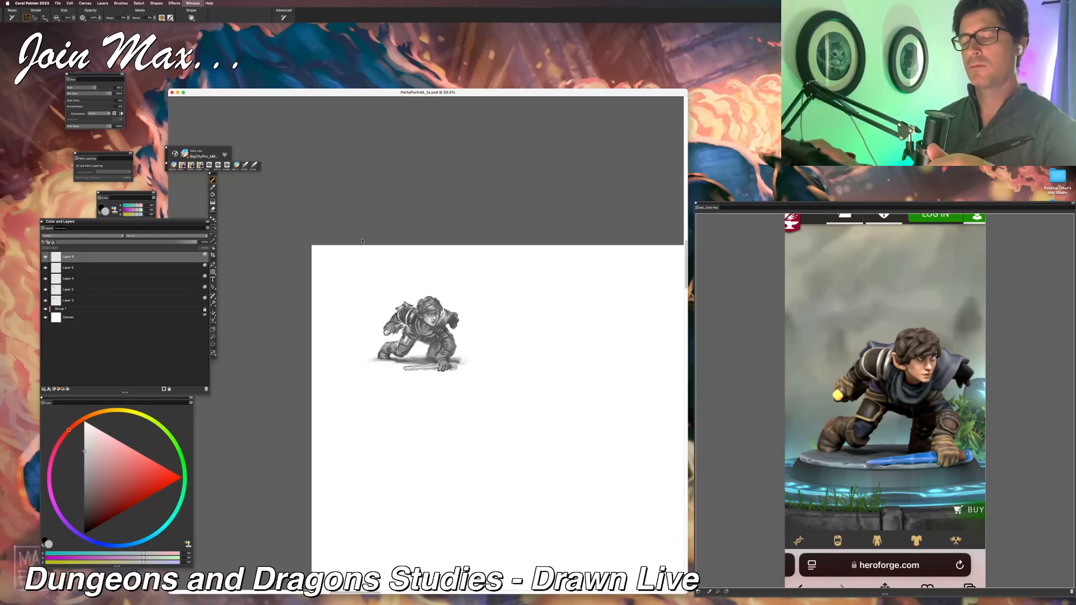
{"action": "key", "text": "super+equal"}
{"action": "key", "text": "super+equal"}
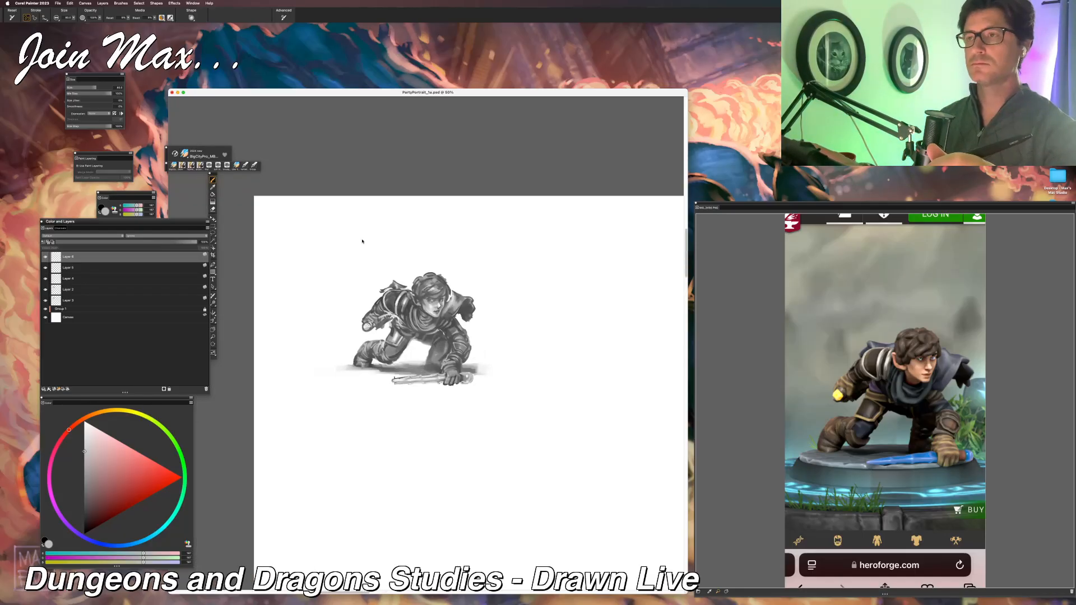
Step: Clean up the edges around the bent rear leg with white strokes, undoing one stray stroke
{"action": "key", "text": "super+equal"}
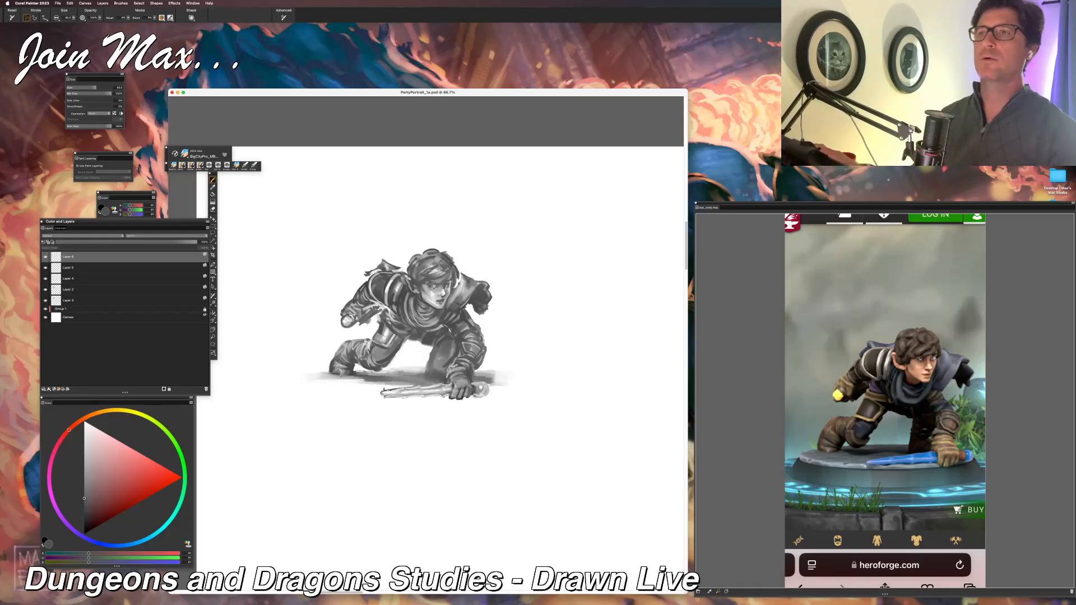
{"action": "left_click", "coordinate": [407, 347], "text": "alt"}
{"action": "left_click_drag", "start_coordinate": [404, 342], "coordinate": [379, 370]}
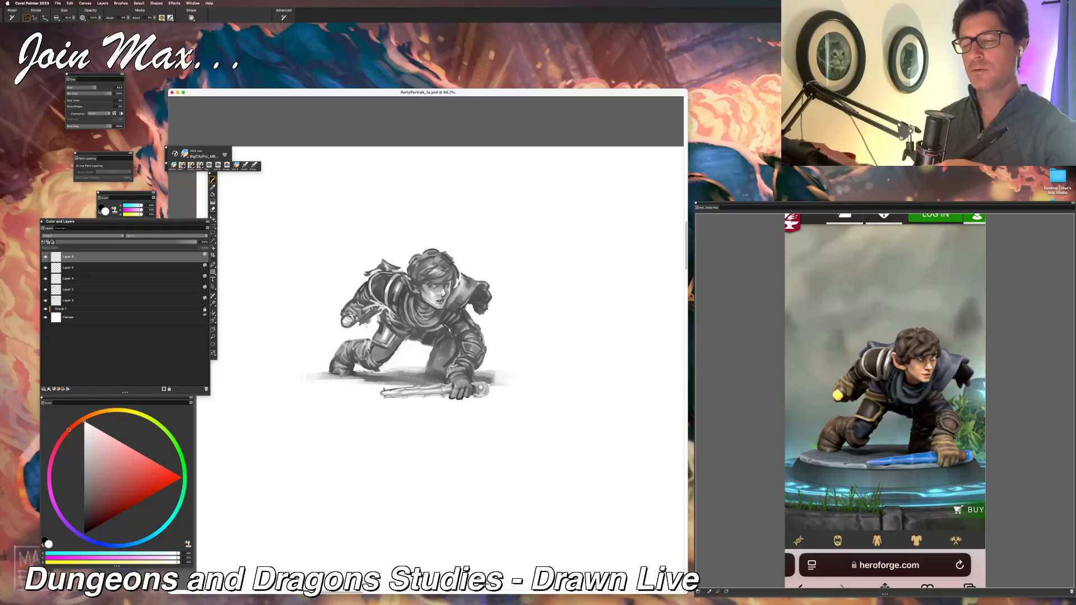
{"action": "key", "text": "super+z"}
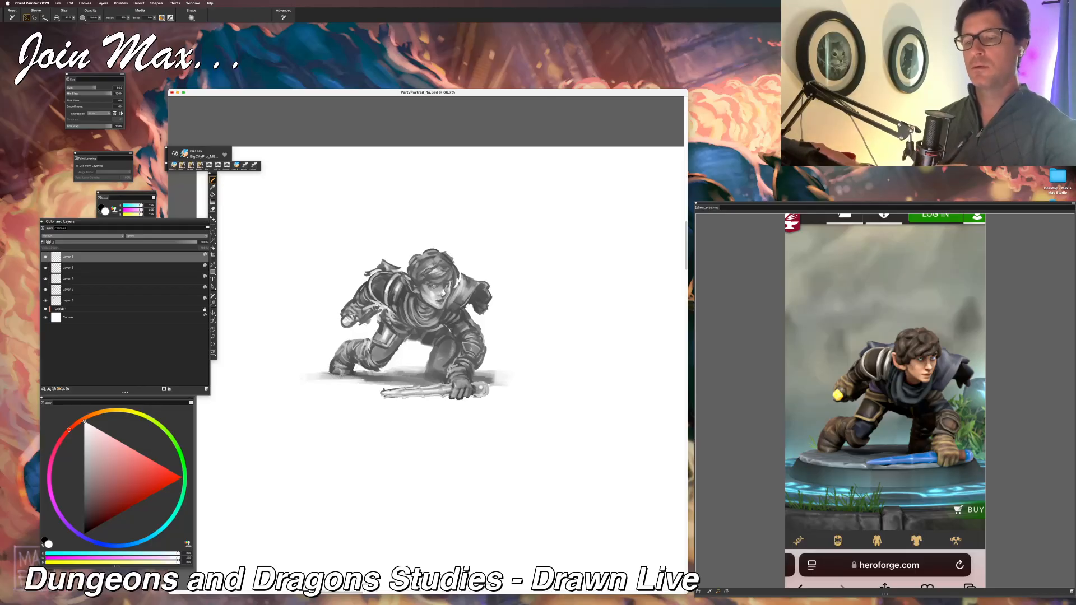
{"action": "left_click_drag", "start_coordinate": [406, 340], "coordinate": [387, 363]}
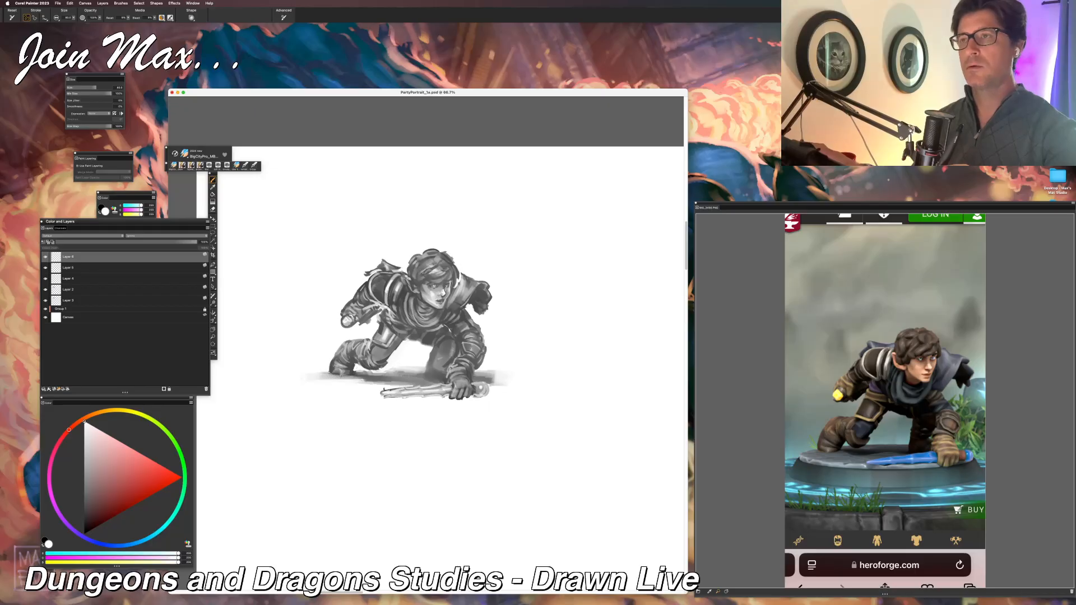
{"action": "left_click_drag", "start_coordinate": [371, 367], "coordinate": [381, 372]}
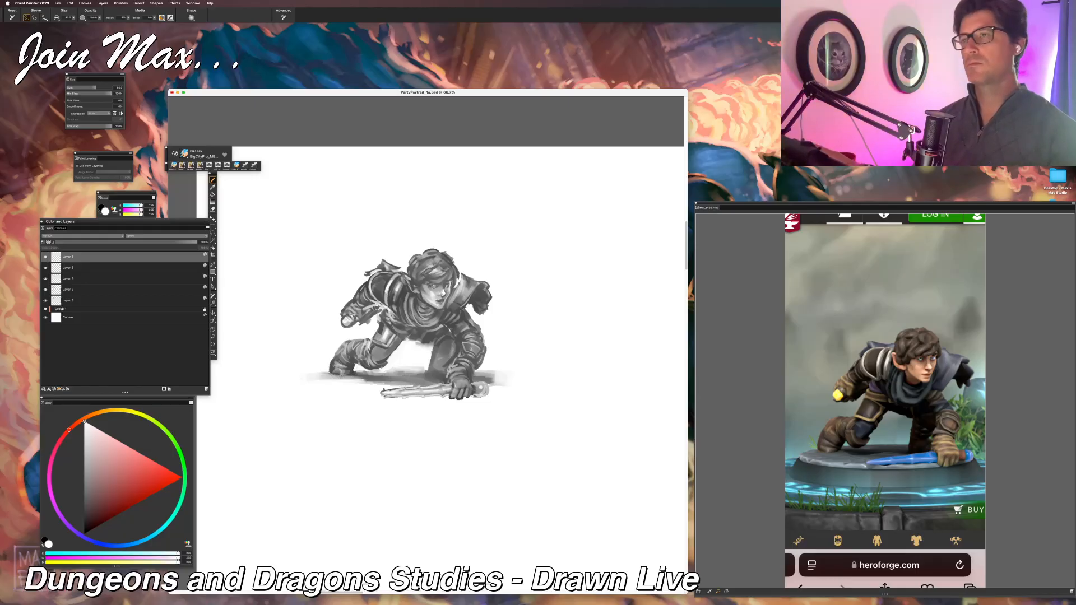
Step: Darken the shadowed thigh and knee behind the planted arm with dark grey strokes
{"action": "left_click", "coordinate": [457, 346], "text": "alt"}
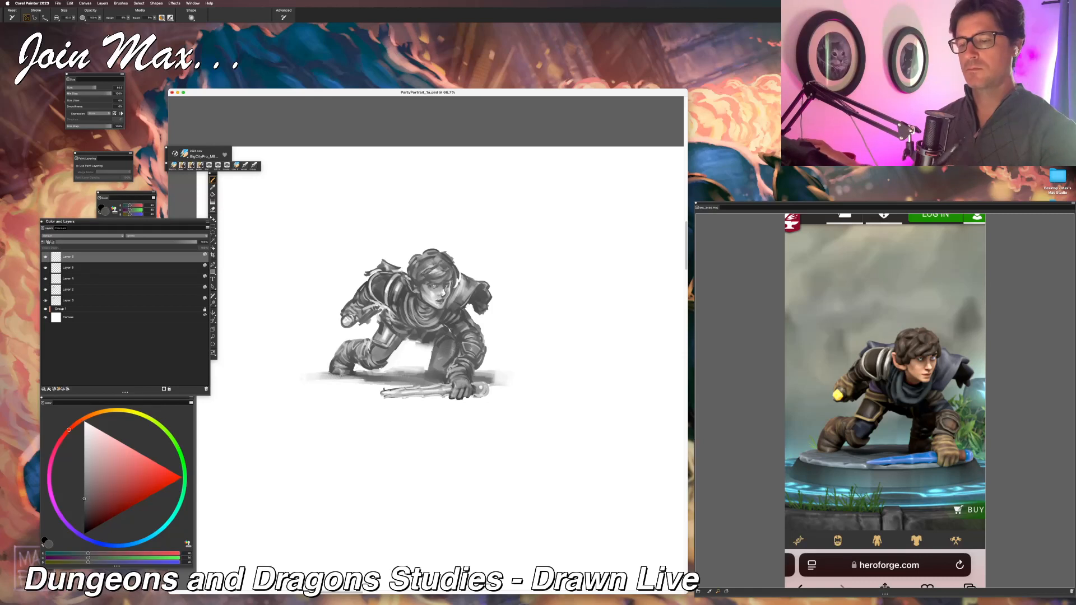
{"action": "mouse_move", "coordinate": [453, 340]}
{"action": "left_mouse_down"}
{"action": "mouse_move", "coordinate": [431, 375]}
{"action": "mouse_move", "coordinate": [431, 336]}
{"action": "mouse_move", "coordinate": [444, 323]}
{"action": "left_mouse_up"}
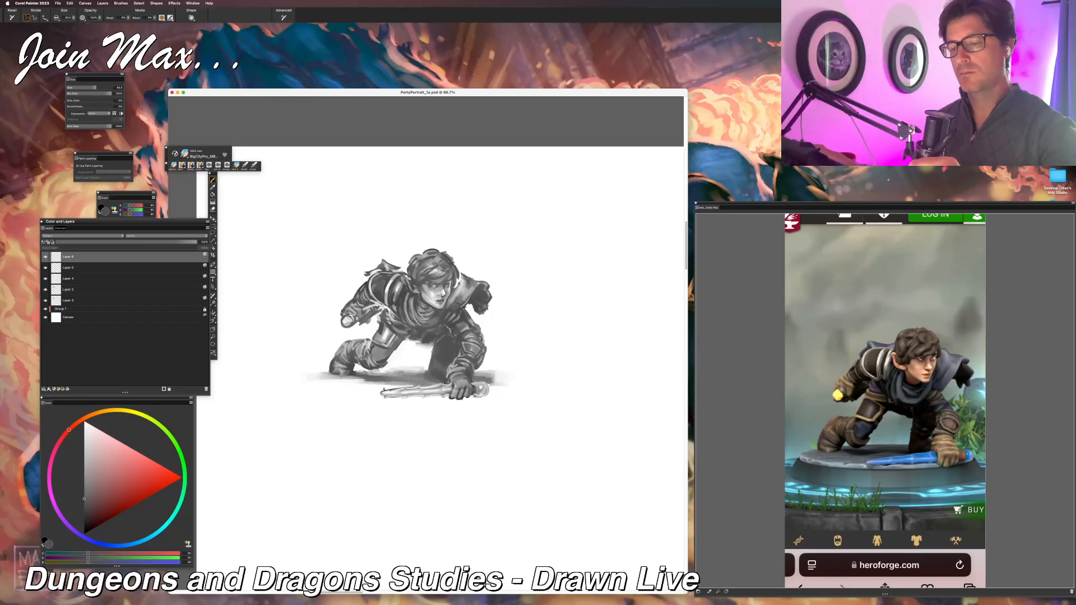
{"action": "key", "text": "super+minus"}
{"action": "key", "text": "super+minus"}
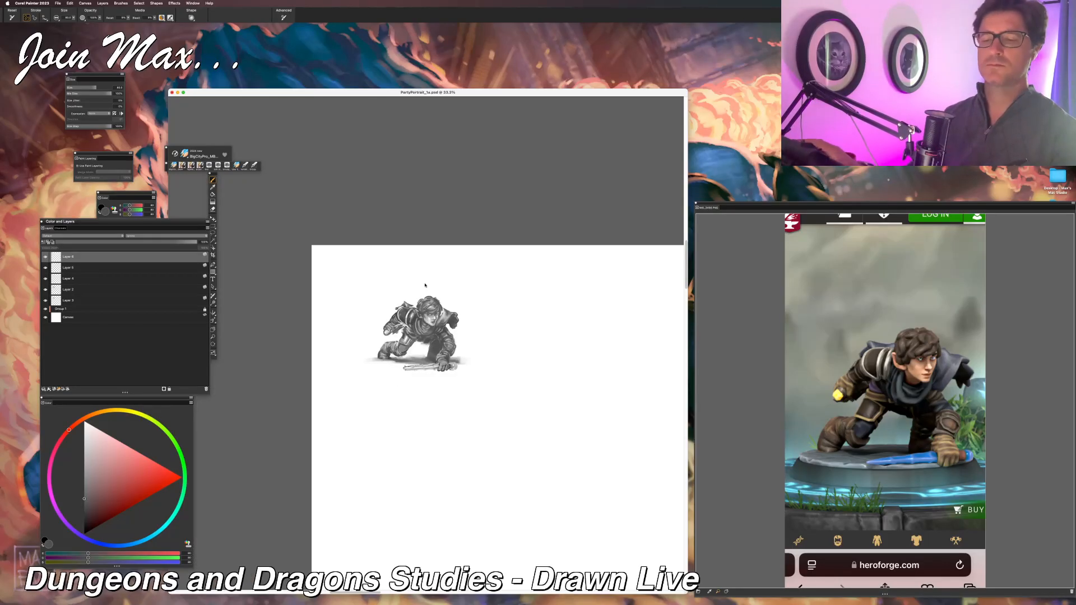
{"action": "key", "text": "super+plus"}
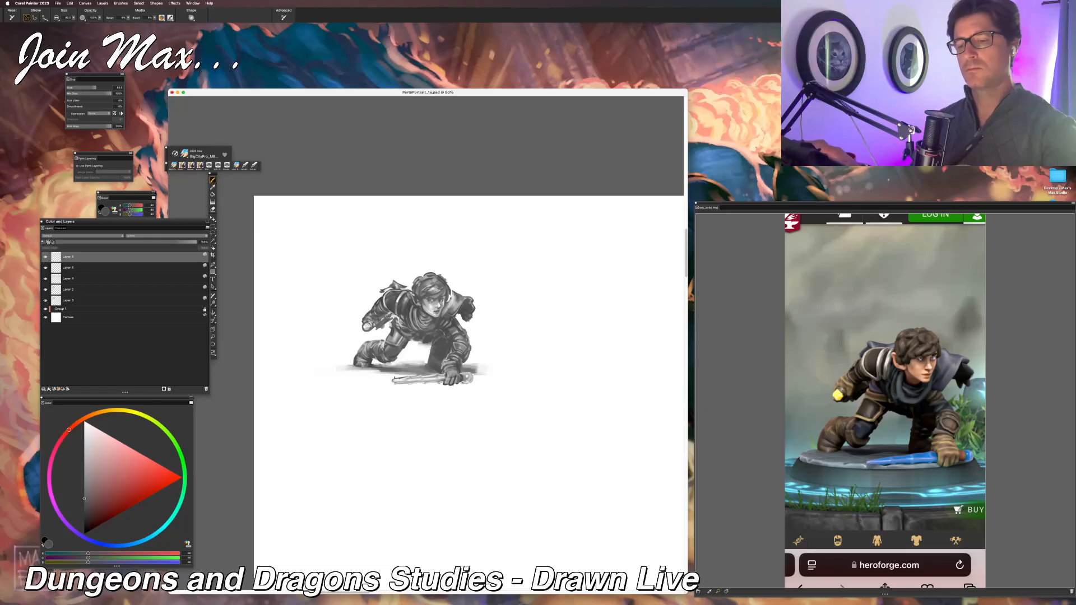
Step: Clean up the weapon's tip and the ground shadow beside the planted hand with white strokes, undoing one misplaced stroke
{"action": "key", "text": "super+equal"}
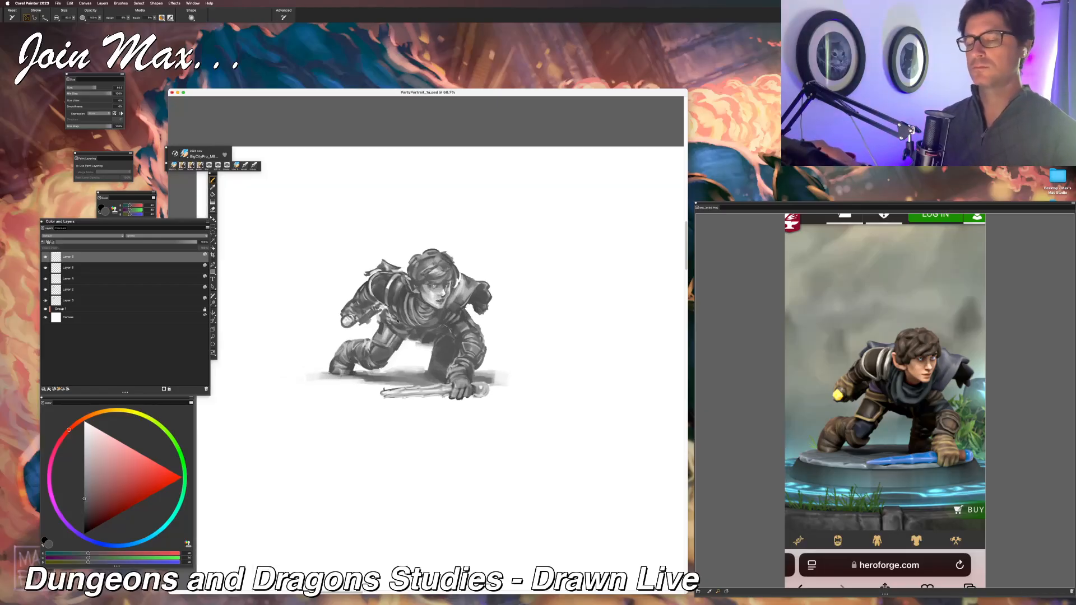
{"action": "left_click", "coordinate": [378, 385], "text": "alt"}
{"action": "left_click_drag", "start_coordinate": [385, 388], "coordinate": [389, 385]}
{"action": "key", "text": "super+z"}
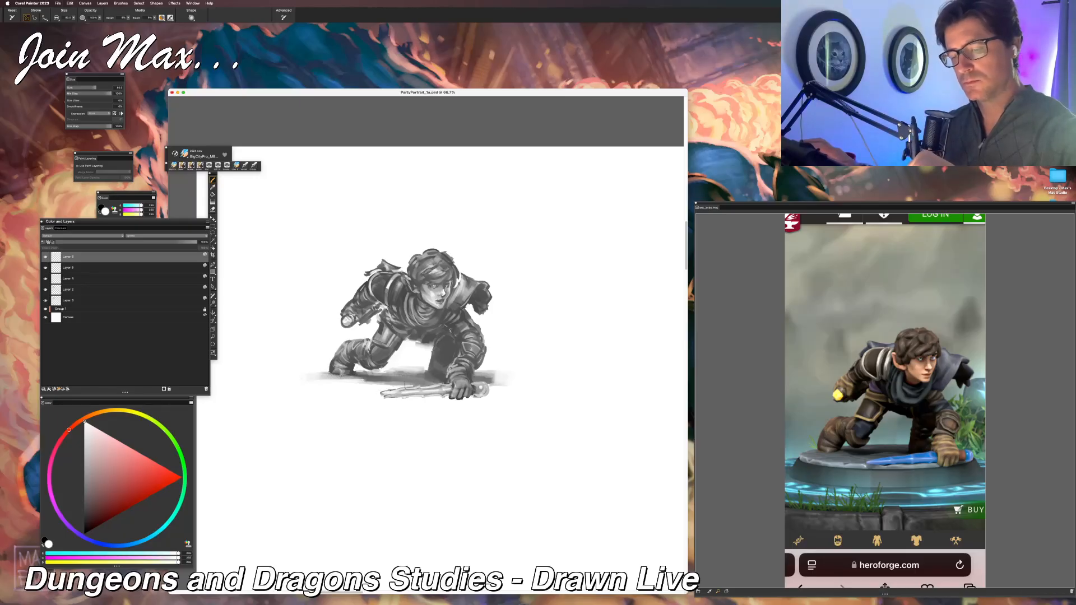
{"action": "left_click_drag", "start_coordinate": [394, 385], "coordinate": [388, 390]}
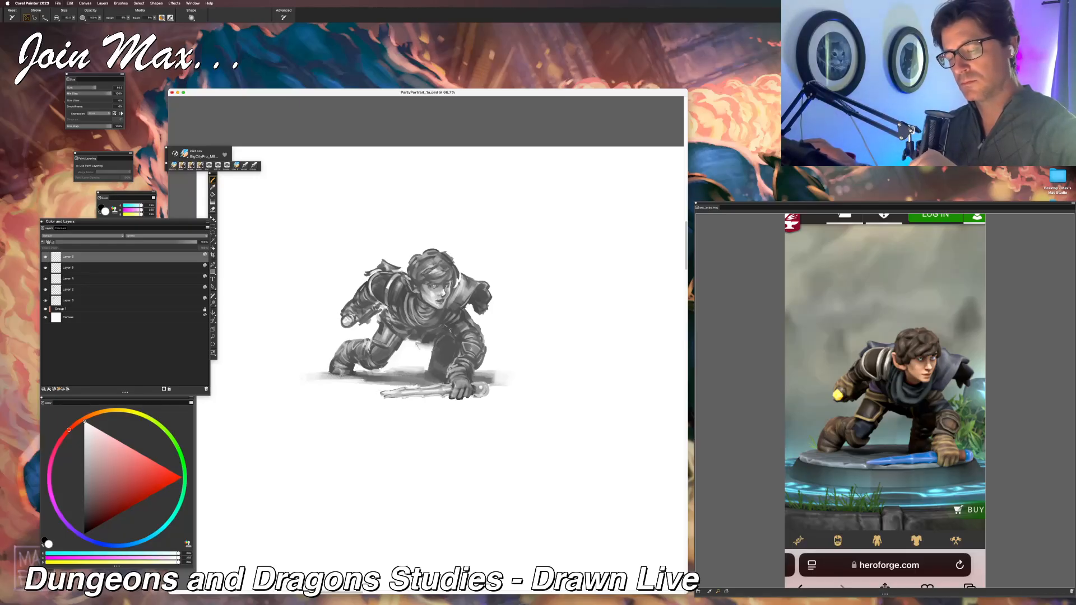
{"action": "left_click_drag", "start_coordinate": [486, 377], "coordinate": [504, 372]}
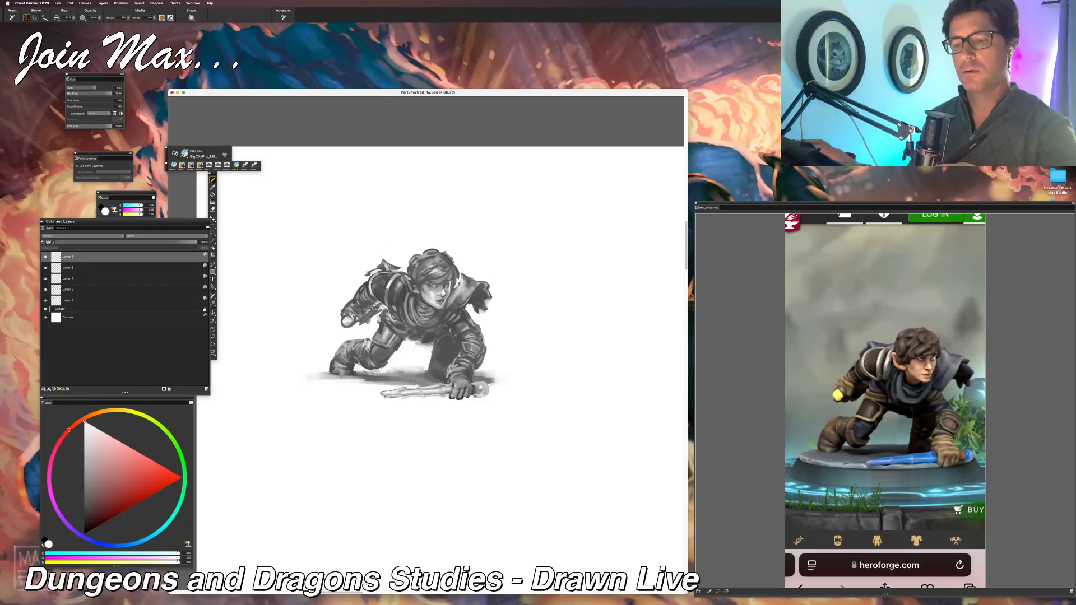
Step: Try a white stroke between the raised shoulder and the hair, undo it, and retouch the hair's edge with light grey
{"action": "left_click", "coordinate": [391, 266], "text": "alt"}
{"action": "left_click_drag", "start_coordinate": [394, 266], "coordinate": [408, 267]}
{"action": "key", "text": "super+z"}
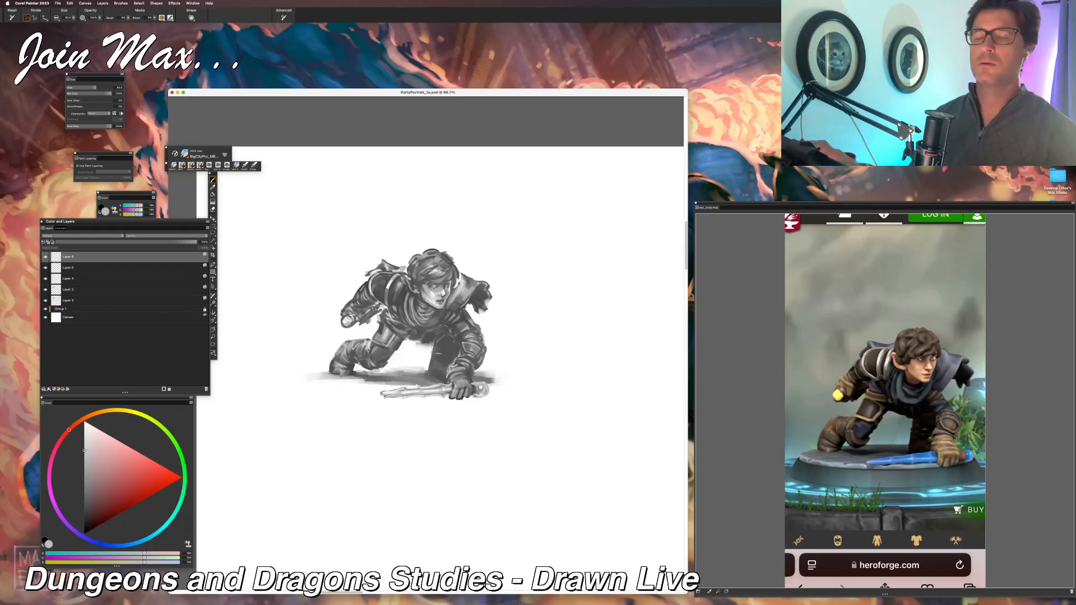
{"action": "left_click", "coordinate": [451, 267], "text": "alt"}
{"action": "left_click_drag", "start_coordinate": [450, 259], "coordinate": [459, 268]}
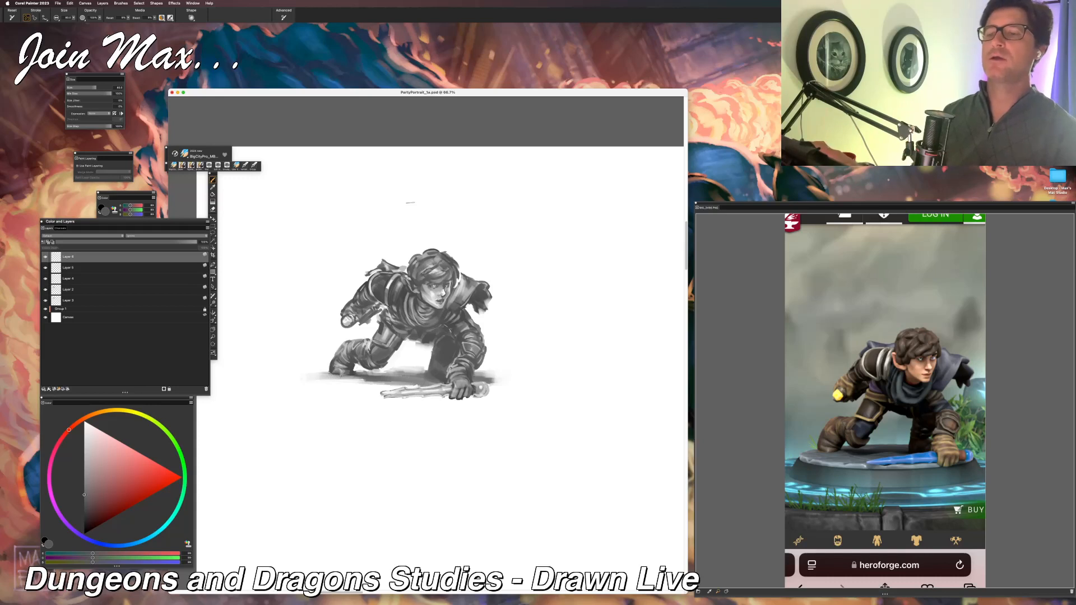
Step: Retouch the far shoulder and the face with dark grey, undoing the last stroke
{"action": "left_click", "coordinate": [480, 297], "text": "alt"}
{"action": "left_click_drag", "start_coordinate": [430, 307], "coordinate": [425, 285]}
{"action": "key", "text": "super+z"}
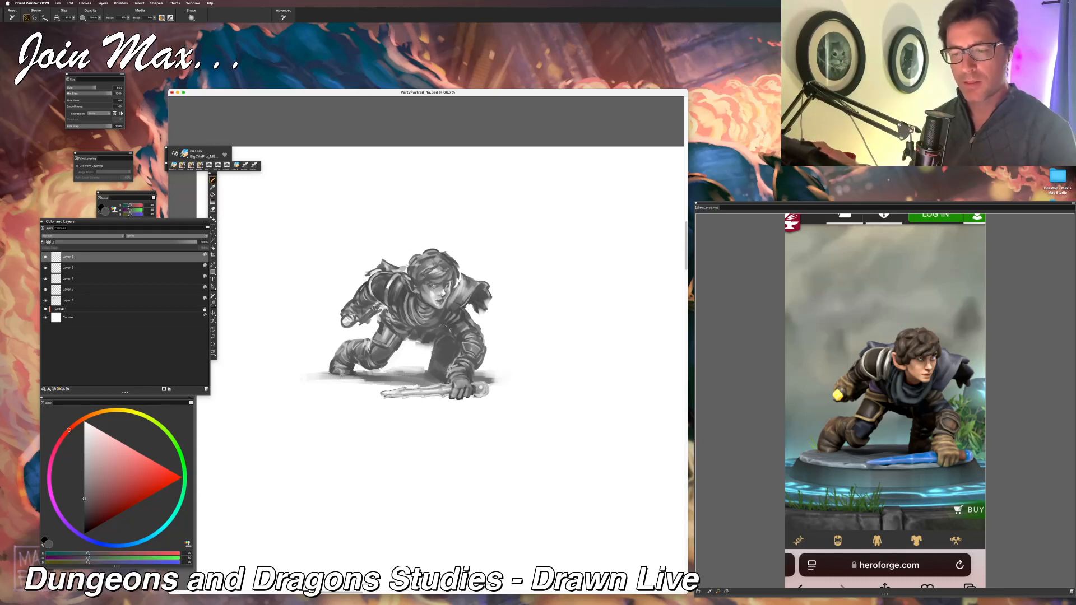
{"action": "key", "text": "super+minus"}
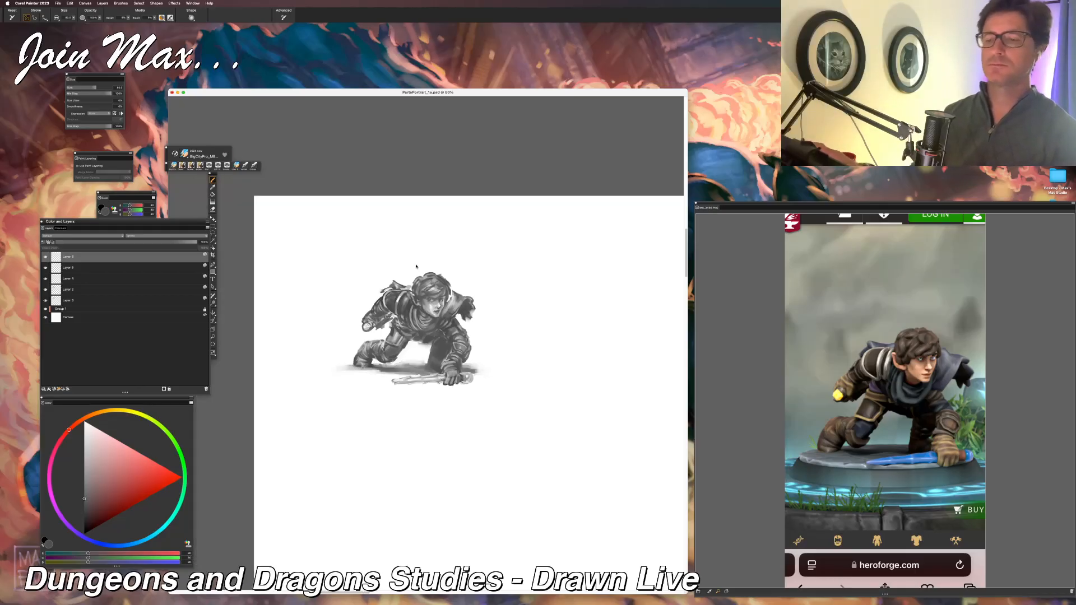
{"action": "key", "text": "super+equal"}
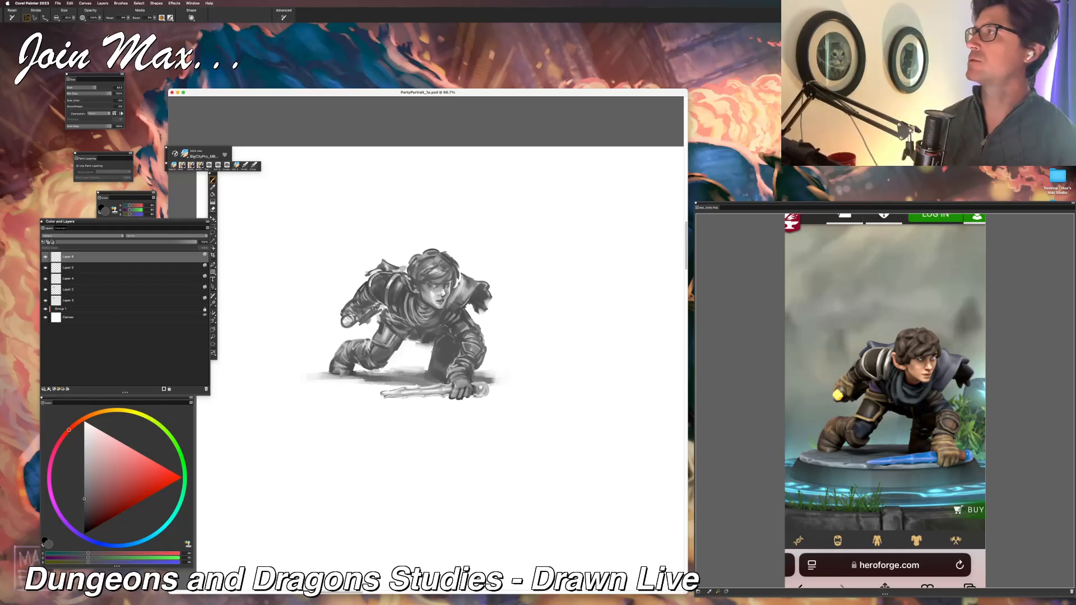
{"action": "key", "text": "super+Tab"}
{"action": "left_click", "coordinate": [639, 305]}
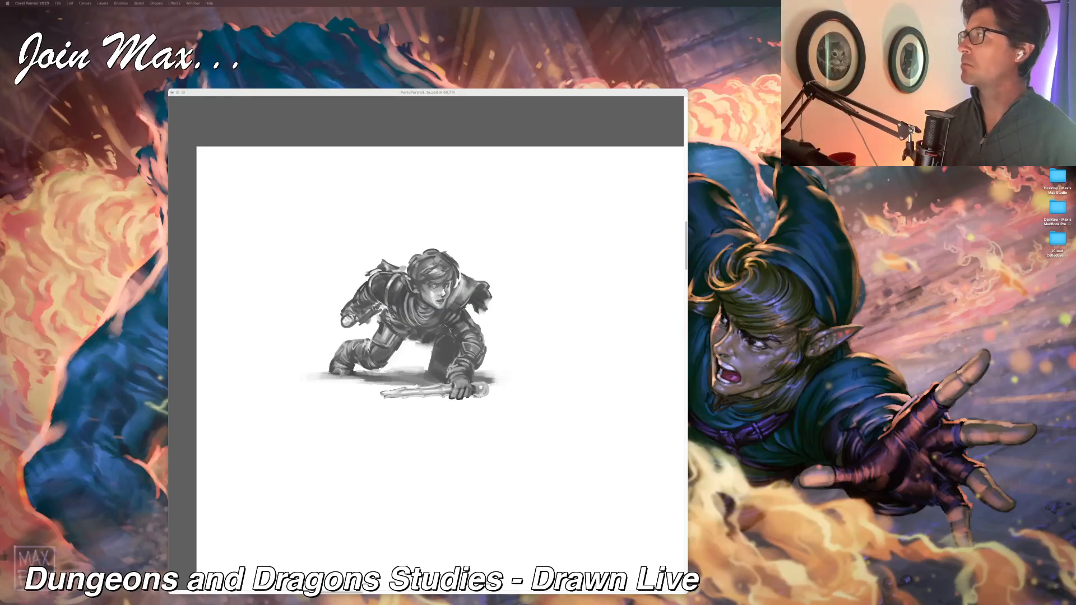
{"action": "left_click", "coordinate": [579, 94]}
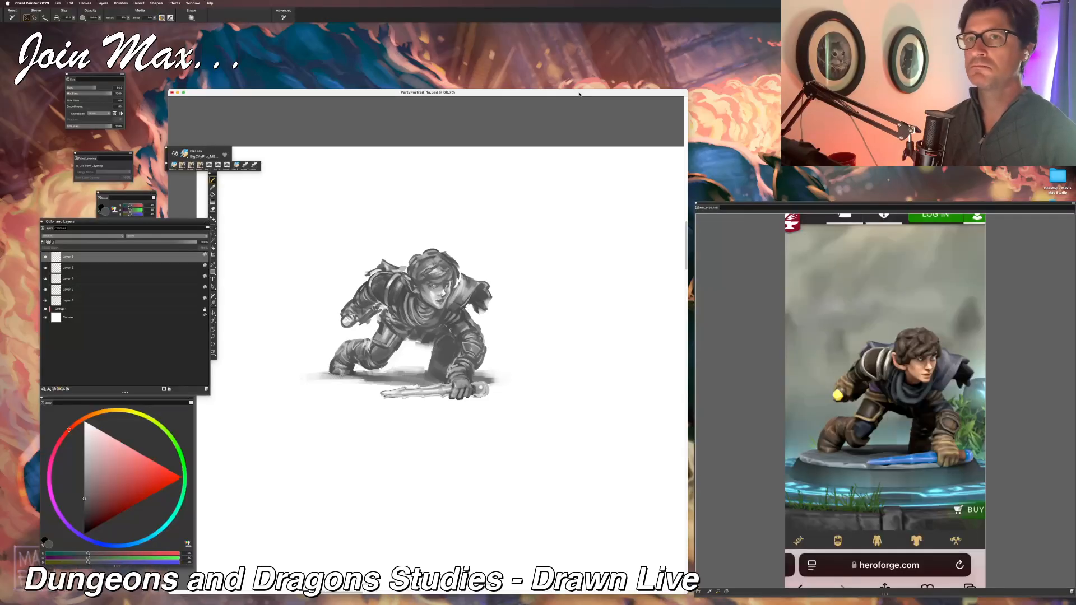
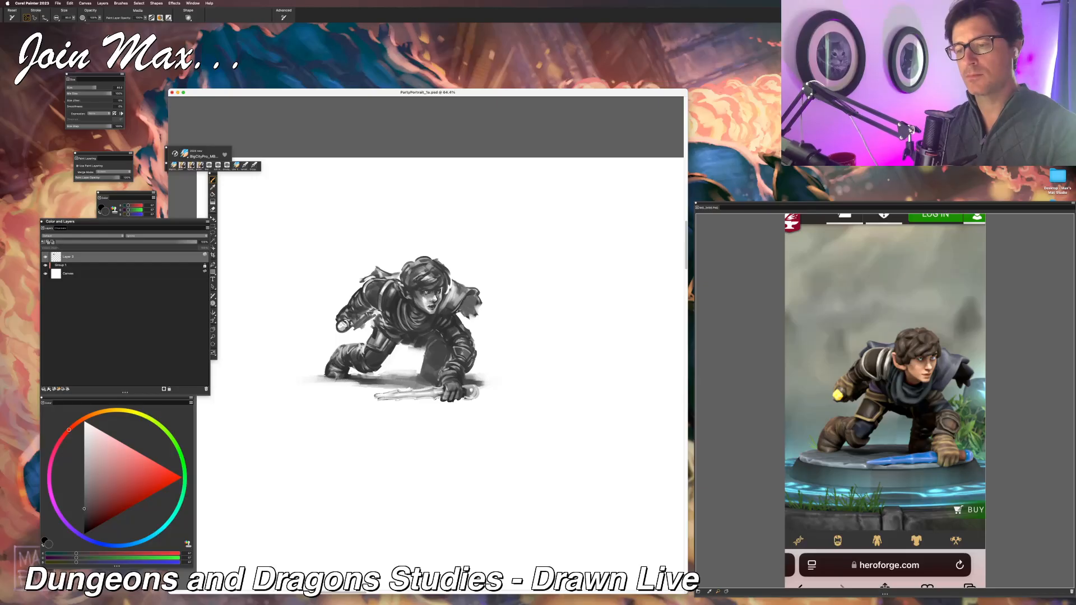
Step: Try retouching the ragged cape edge at the far shoulder with short strokes, and undo them
{"action": "left_click_drag", "start_coordinate": [478, 300], "coordinate": [480, 315]}
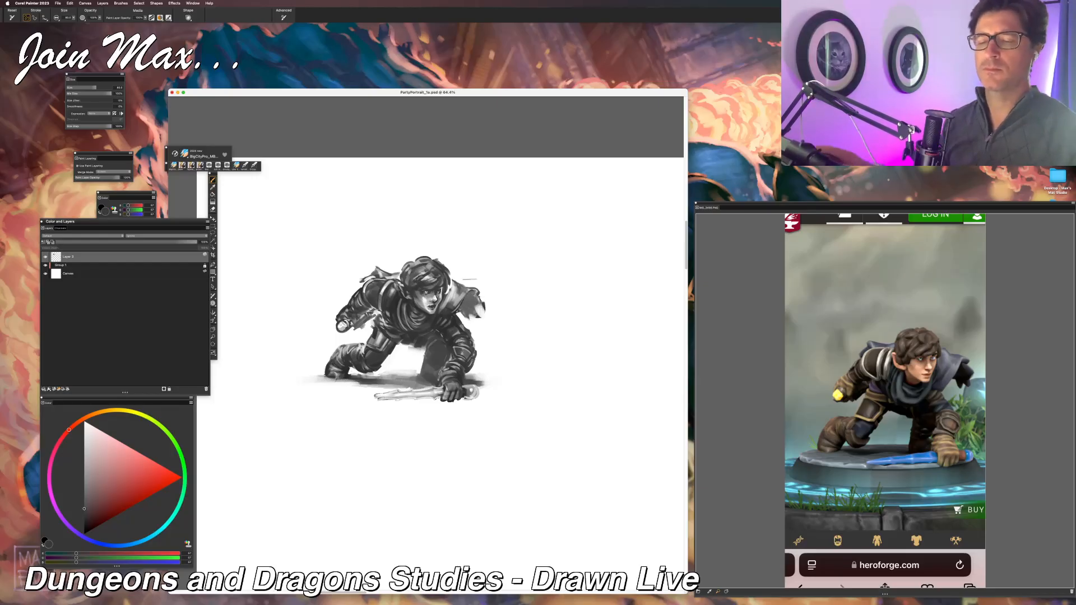
{"action": "key", "text": "super+z"}
{"action": "left_click", "coordinate": [43, 242]}
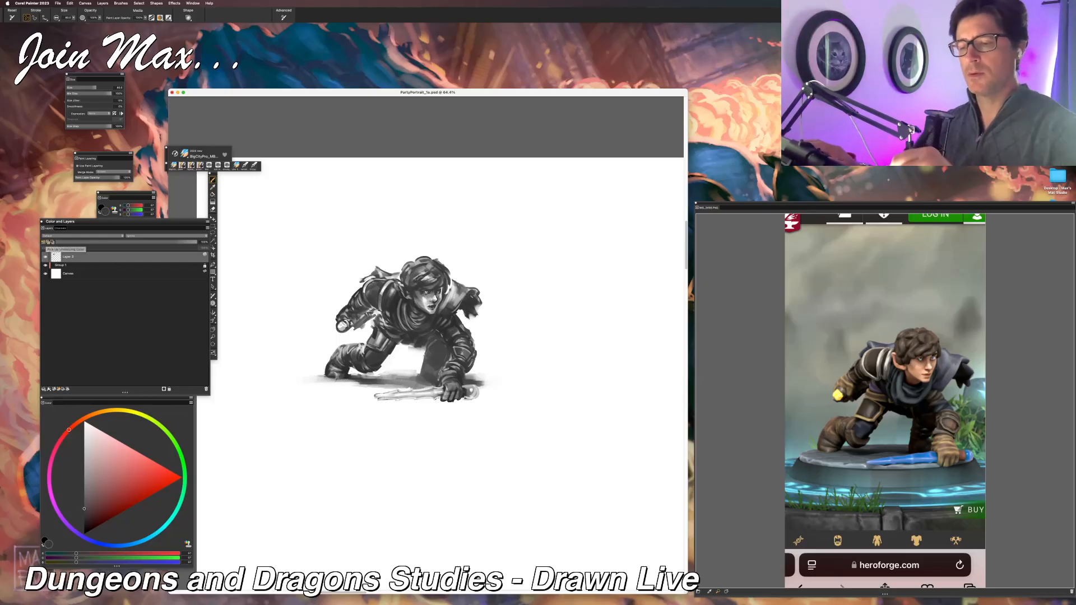
{"action": "mouse_move", "coordinate": [471, 295]}
{"action": "left_mouse_down"}
{"action": "mouse_move", "coordinate": [468, 317]}
{"action": "mouse_move", "coordinate": [467, 296]}
{"action": "mouse_move", "coordinate": [459, 310]}
{"action": "left_mouse_up"}
{"action": "key", "text": "super+z"}
{"action": "key", "text": "super+z"}
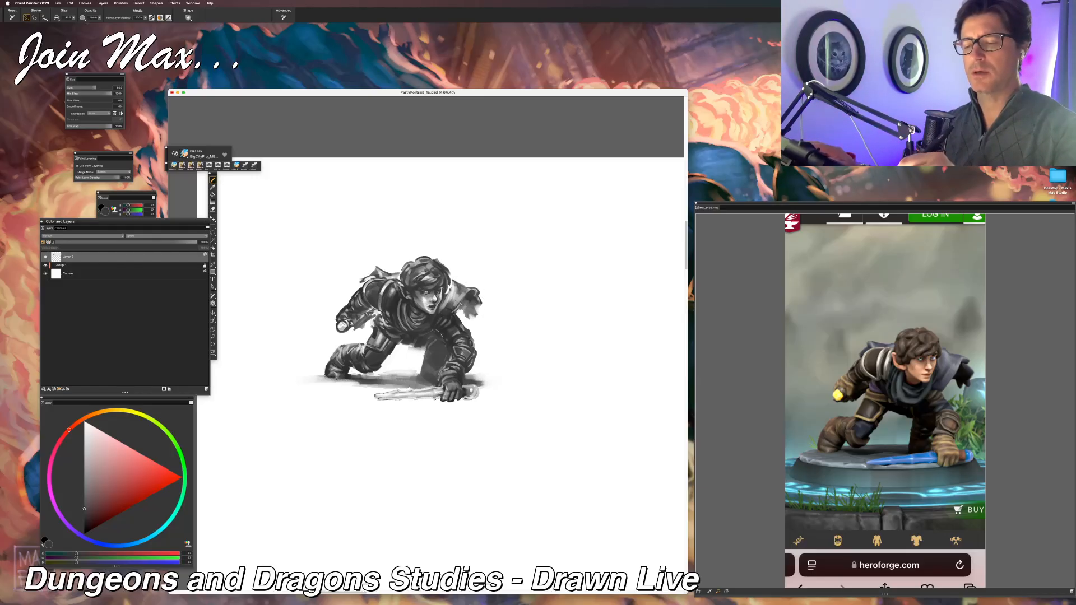
Step: Lighten the trailing leg, the bent thigh and the shadowed leg behind the planted arm with soft light grey strokes
{"action": "left_click_drag", "start_coordinate": [420, 341], "coordinate": [440, 335]}
{"action": "mouse_move", "coordinate": [429, 343]}
{"action": "left_mouse_down"}
{"action": "mouse_move", "coordinate": [448, 346]}
{"action": "mouse_move", "coordinate": [434, 371]}
{"action": "mouse_move", "coordinate": [447, 347]}
{"action": "mouse_move", "coordinate": [430, 333]}
{"action": "mouse_move", "coordinate": [435, 339]}
{"action": "mouse_move", "coordinate": [412, 343]}
{"action": "mouse_move", "coordinate": [423, 369]}
{"action": "mouse_move", "coordinate": [437, 339]}
{"action": "mouse_move", "coordinate": [434, 353]}
{"action": "mouse_move", "coordinate": [412, 342]}
{"action": "mouse_move", "coordinate": [441, 308]}
{"action": "mouse_move", "coordinate": [404, 343]}
{"action": "mouse_move", "coordinate": [423, 366]}
{"action": "mouse_move", "coordinate": [371, 370]}
{"action": "left_mouse_up"}
{"action": "left_click_drag", "start_coordinate": [387, 356], "coordinate": [366, 372]}
{"action": "mouse_move", "coordinate": [375, 346]}
{"action": "left_mouse_down"}
{"action": "mouse_move", "coordinate": [352, 365]}
{"action": "mouse_move", "coordinate": [356, 348]}
{"action": "mouse_move", "coordinate": [343, 353]}
{"action": "mouse_move", "coordinate": [340, 375]}
{"action": "left_mouse_up"}
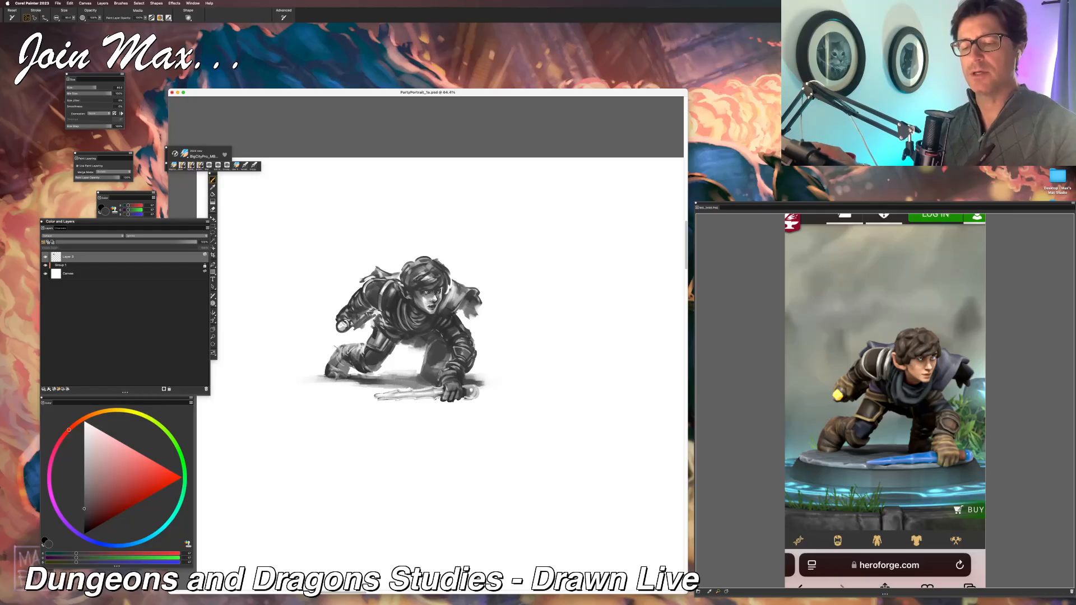
{"action": "mouse_move", "coordinate": [398, 324]}
{"action": "left_mouse_down"}
{"action": "mouse_move", "coordinate": [382, 341]}
{"action": "mouse_move", "coordinate": [379, 320]}
{"action": "mouse_move", "coordinate": [366, 343]}
{"action": "left_mouse_up"}
{"action": "left_click_drag", "start_coordinate": [433, 340], "coordinate": [423, 364]}
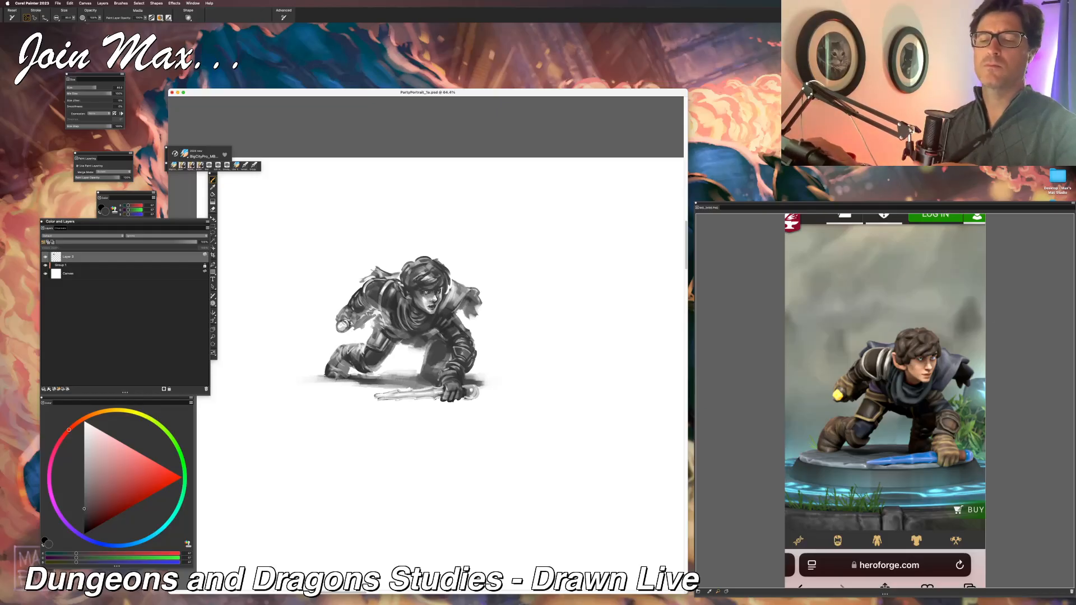
Step: Examine how the crouching figure reads at reduced sizes against the whole canvas
{"action": "key", "text": "super+minus"}
{"action": "key", "text": "super+minus"}
{"action": "key", "text": "super+plus"}
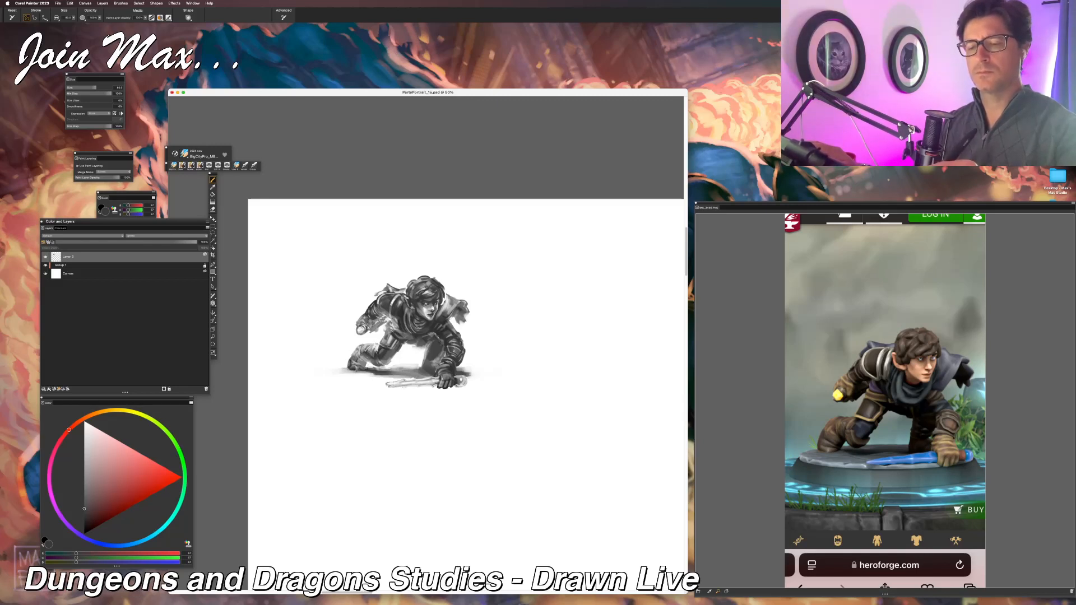
{"action": "key", "text": "super+minus"}
{"action": "key", "text": "super+minus"}
{"action": "key", "text": "super+minus"}
{"action": "key", "text": "super+equal"}
{"action": "key", "text": "super+equal"}
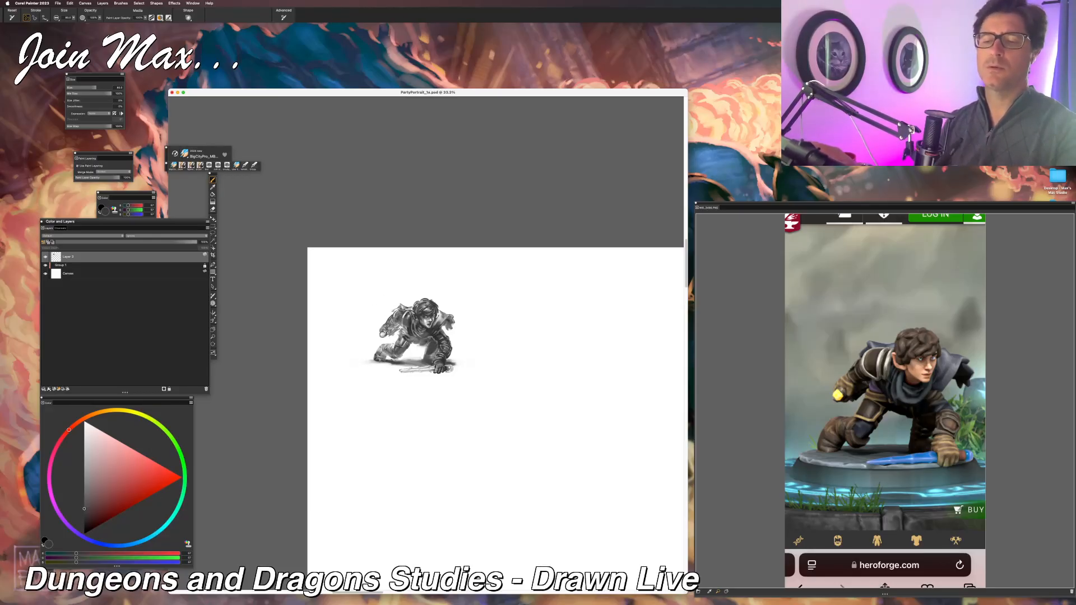
{"action": "key", "text": "super+minus"}
{"action": "key", "text": "super+minus"}
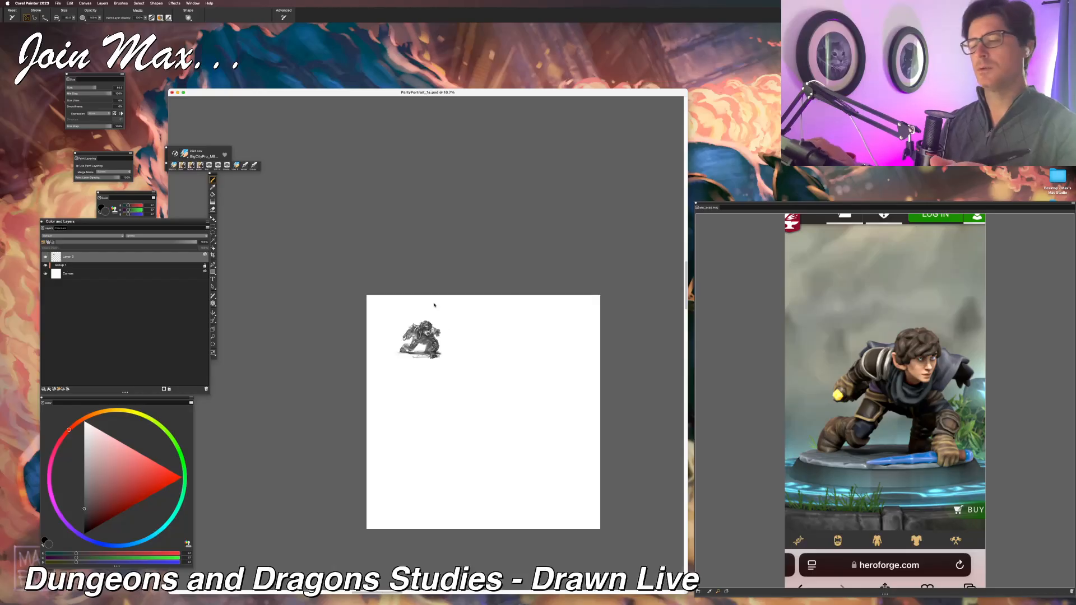
{"action": "key", "text": "super+z"}
{"action": "key", "text": "super+z"}
{"action": "key", "text": "super+equal"}
{"action": "key", "text": "super+equal"}
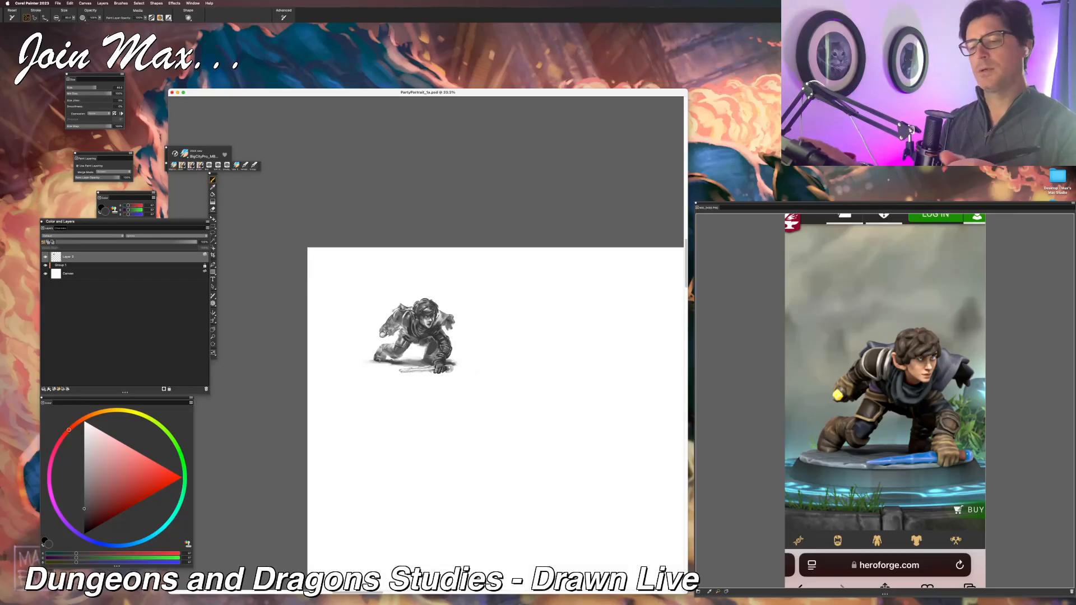
{"action": "key", "text": "super+equal"}
{"action": "key", "text": "super+equal"}
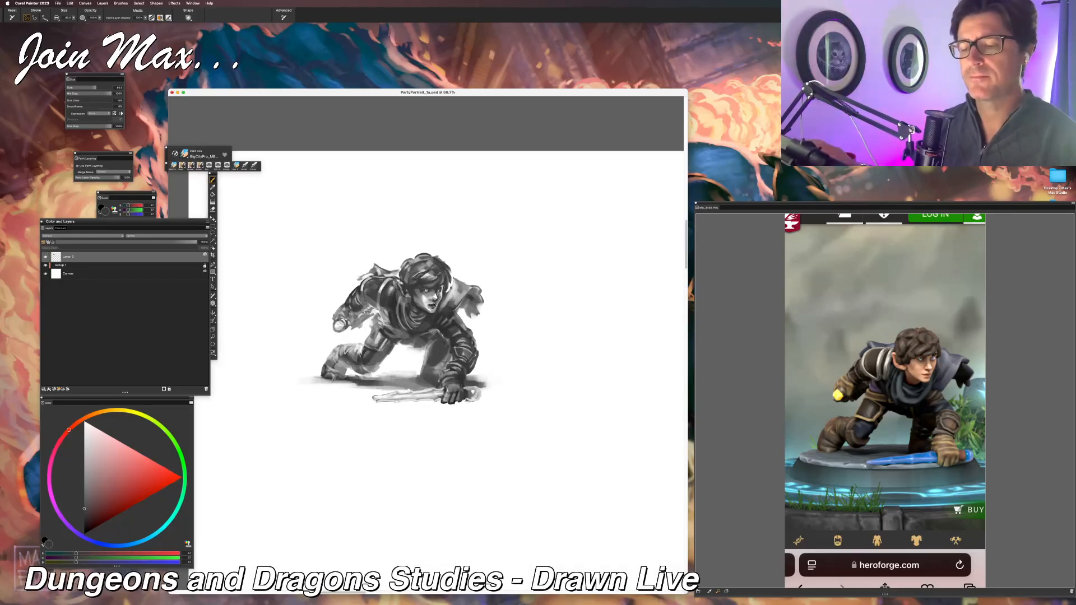
{"action": "left_click_drag", "start_coordinate": [355, 452], "coordinate": [372, 473]}
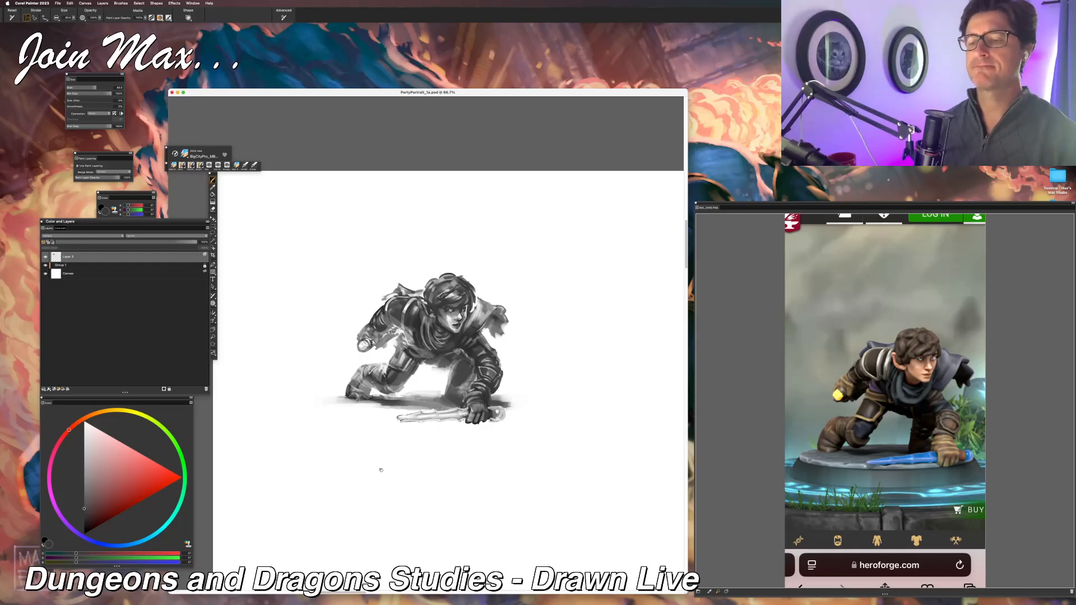
{"action": "key", "text": "super+Tab"}
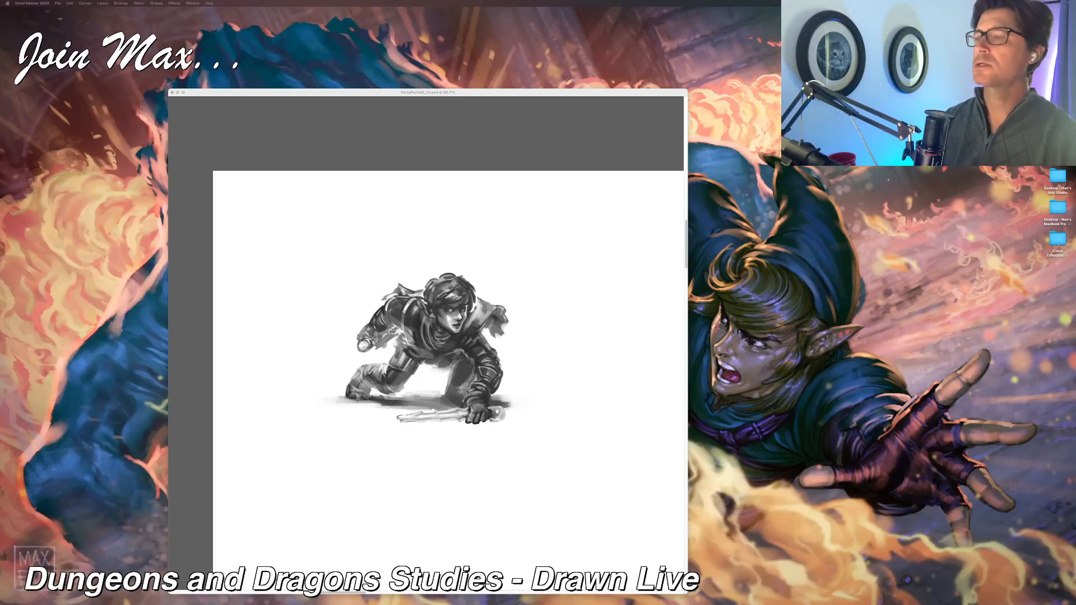
{"action": "left_click", "coordinate": [482, 97]}
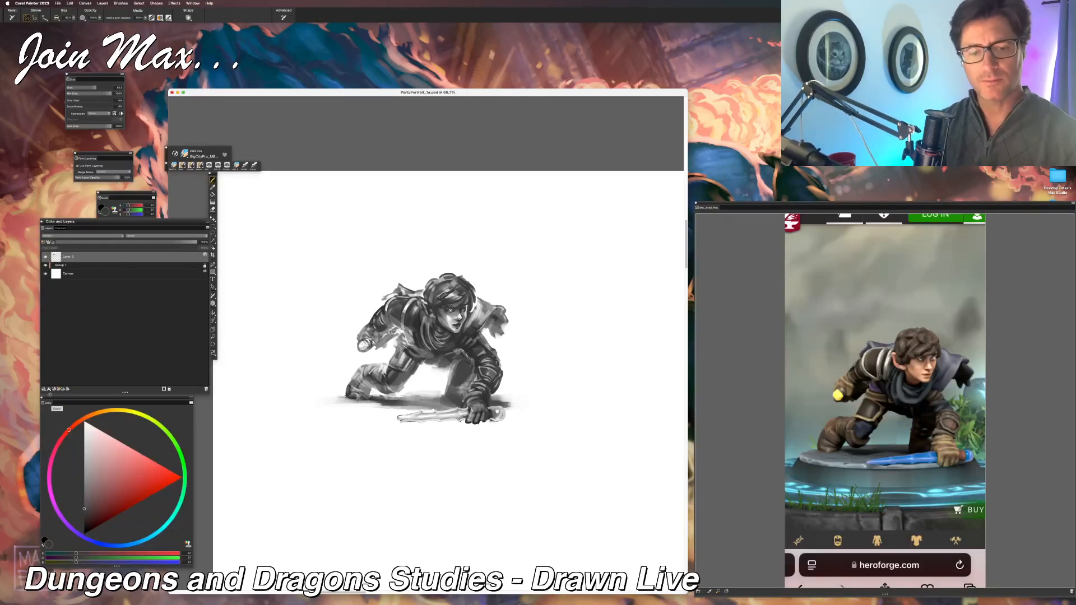
Step: Add a new layer and hand-letter "Welby" above the figure and "Based Assassin" below it
{"action": "left_click", "coordinate": [55, 389]}
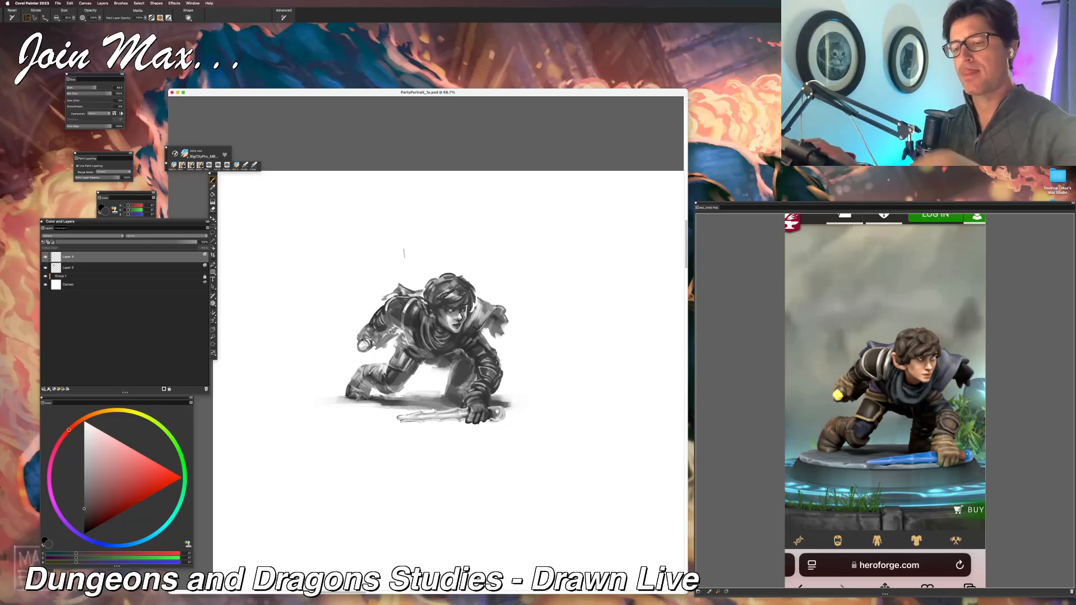
{"action": "mouse_move", "coordinate": [401, 245]}
{"action": "left_mouse_down"}
{"action": "mouse_move", "coordinate": [416, 241]}
{"action": "mouse_move", "coordinate": [421, 259]}
{"action": "mouse_move", "coordinate": [443, 265]}
{"action": "left_mouse_up"}
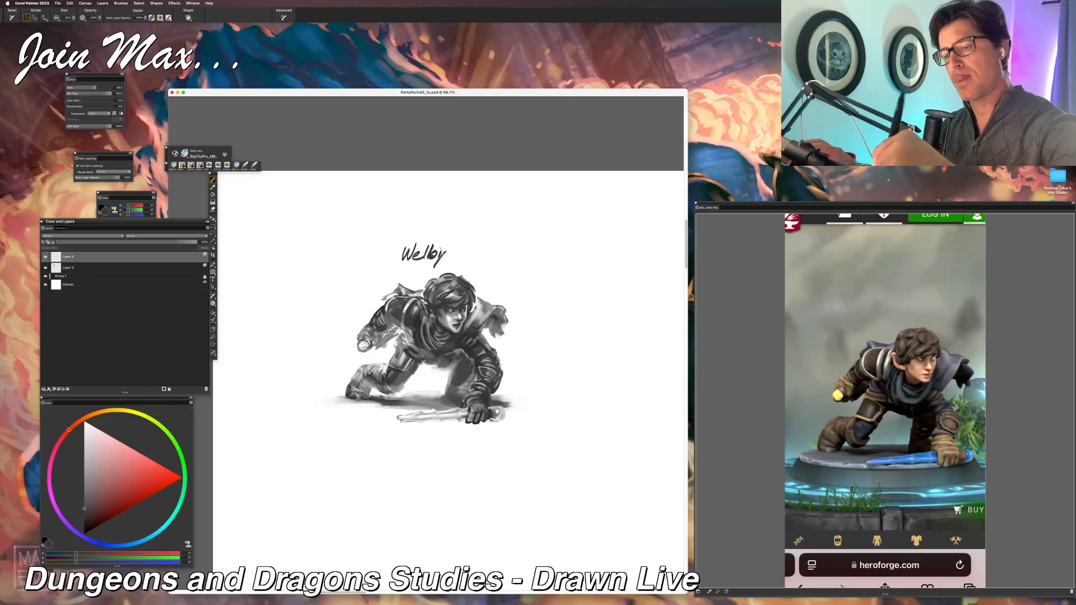
{"action": "left_click_drag", "start_coordinate": [418, 218], "coordinate": [420, 222]}
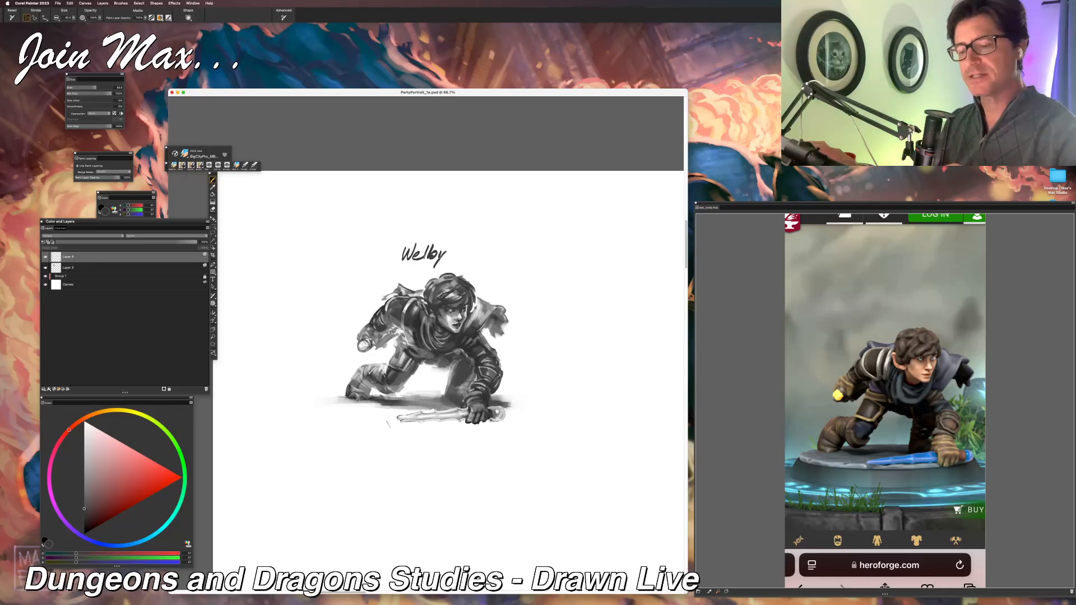
{"action": "mouse_move", "coordinate": [371, 432]}
{"action": "left_mouse_down"}
{"action": "mouse_move", "coordinate": [364, 444]}
{"action": "mouse_move", "coordinate": [386, 435]}
{"action": "mouse_move", "coordinate": [452, 442]}
{"action": "left_mouse_up"}
{"action": "left_click_drag", "start_coordinate": [457, 432], "coordinate": [456, 442]}
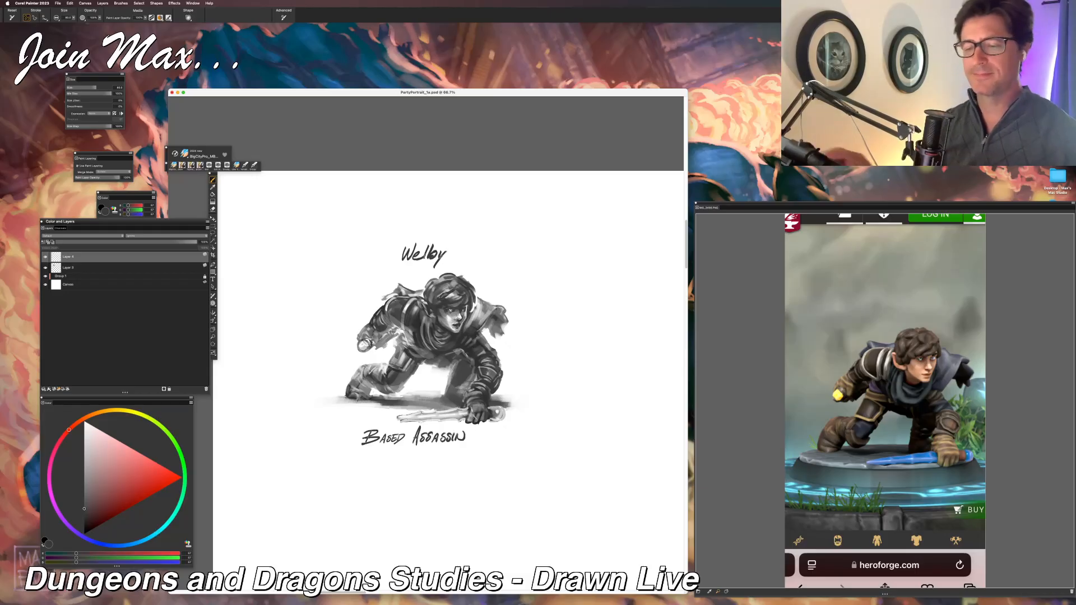
Step: Preview the Hero Forge images in the partyportrait folder and open the winged character with the lantern as the reference
{"action": "left_click_drag", "start_coordinate": [484, 404], "coordinate": [444, 408]}
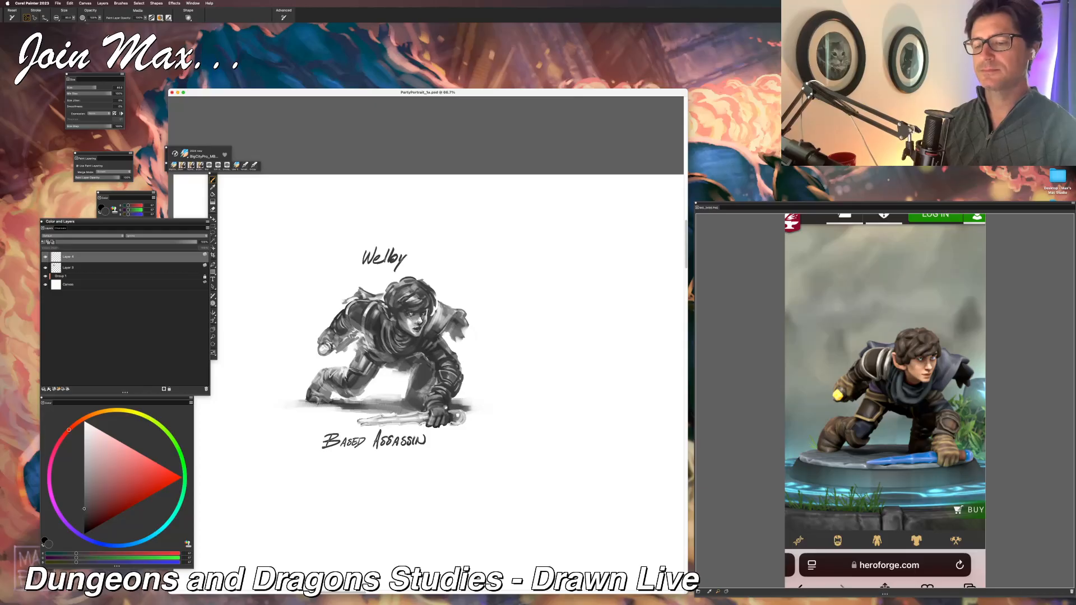
{"action": "left_click_drag", "start_coordinate": [550, 399], "coordinate": [464, 406]}
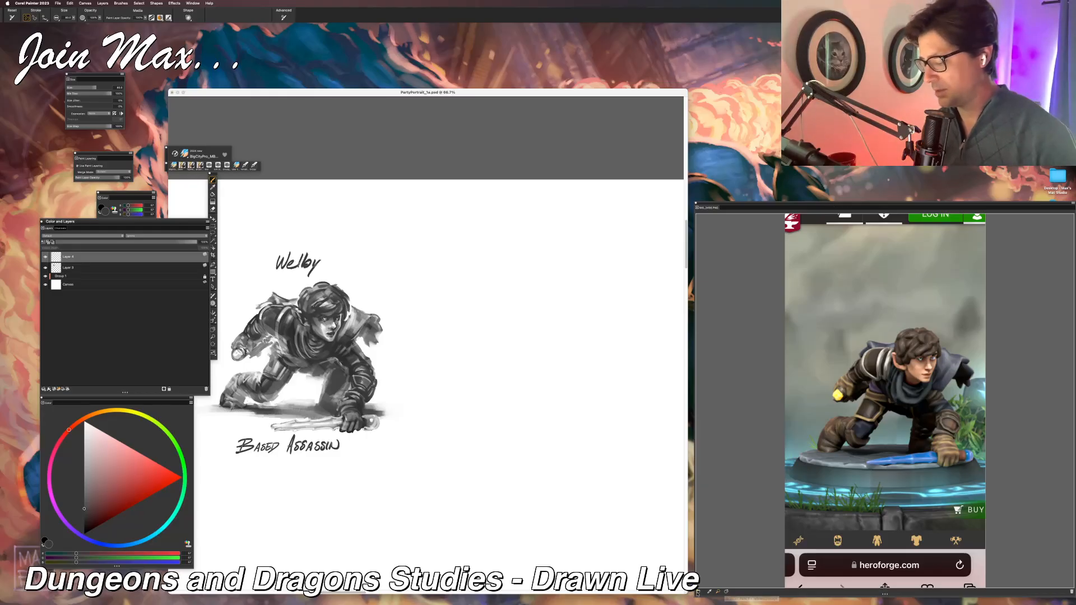
{"action": "left_click", "coordinate": [727, 526]}
{"action": "key", "text": "super+o"}
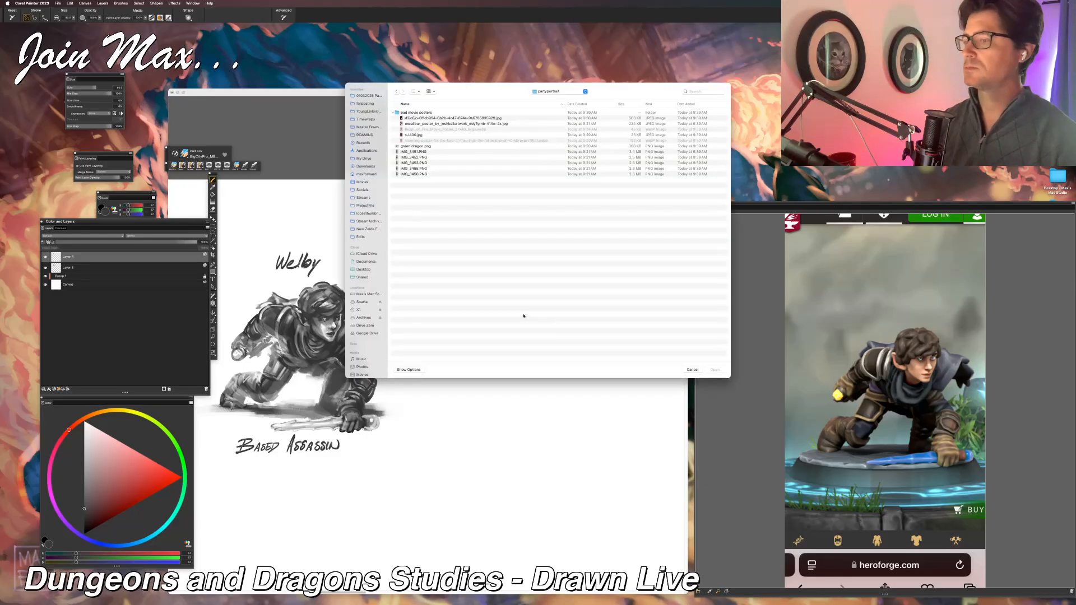
{"action": "left_click", "coordinate": [429, 157]}
{"action": "key", "text": "space"}
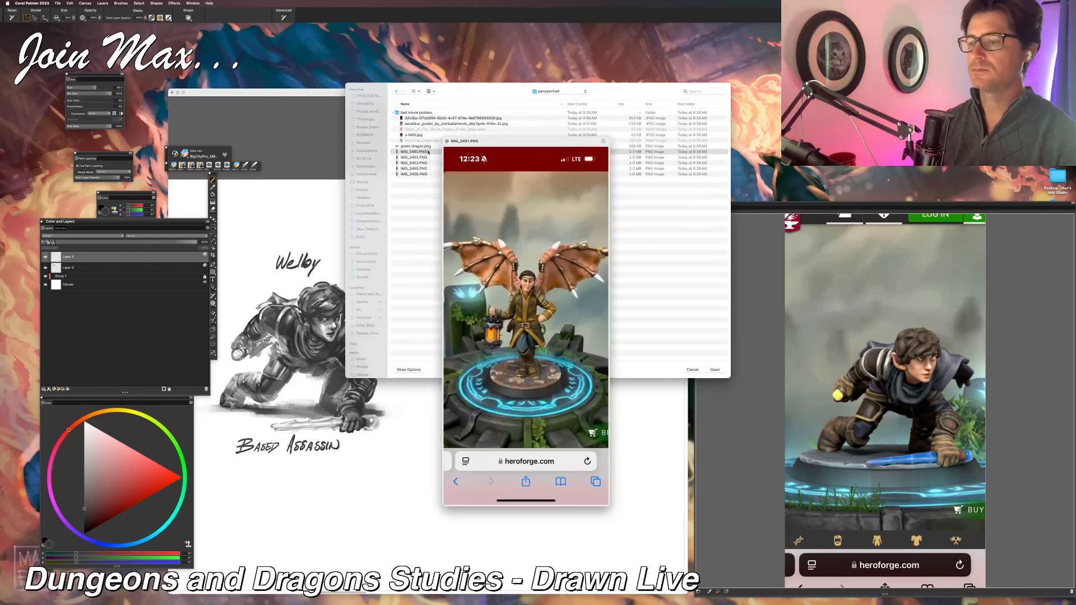
{"action": "key", "text": "Down"}
{"action": "key", "text": "Down"}
{"action": "key", "text": "Down"}
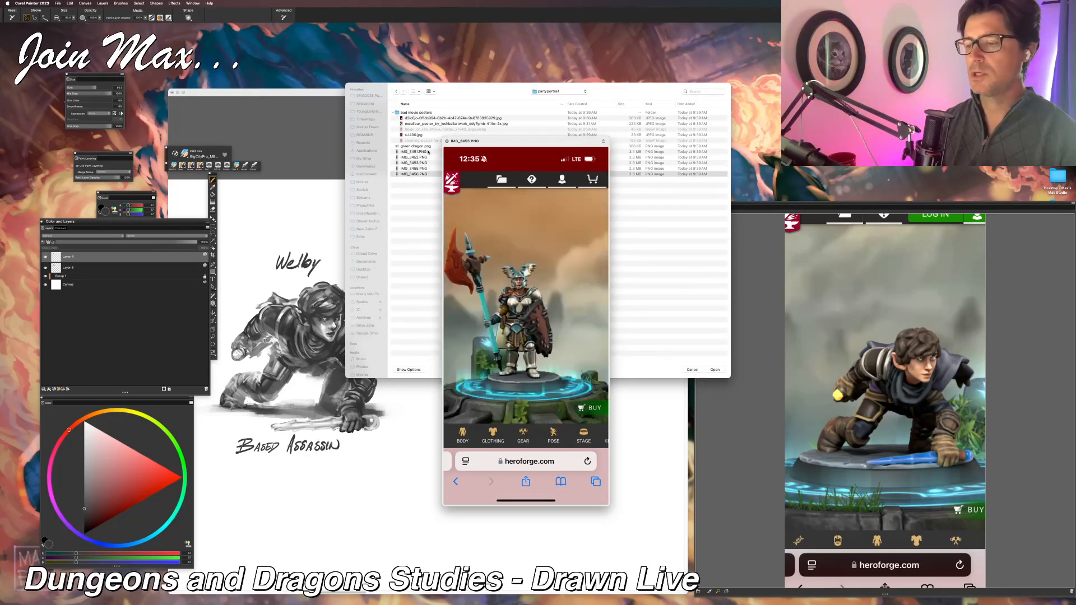
{"action": "key", "text": "Up"}
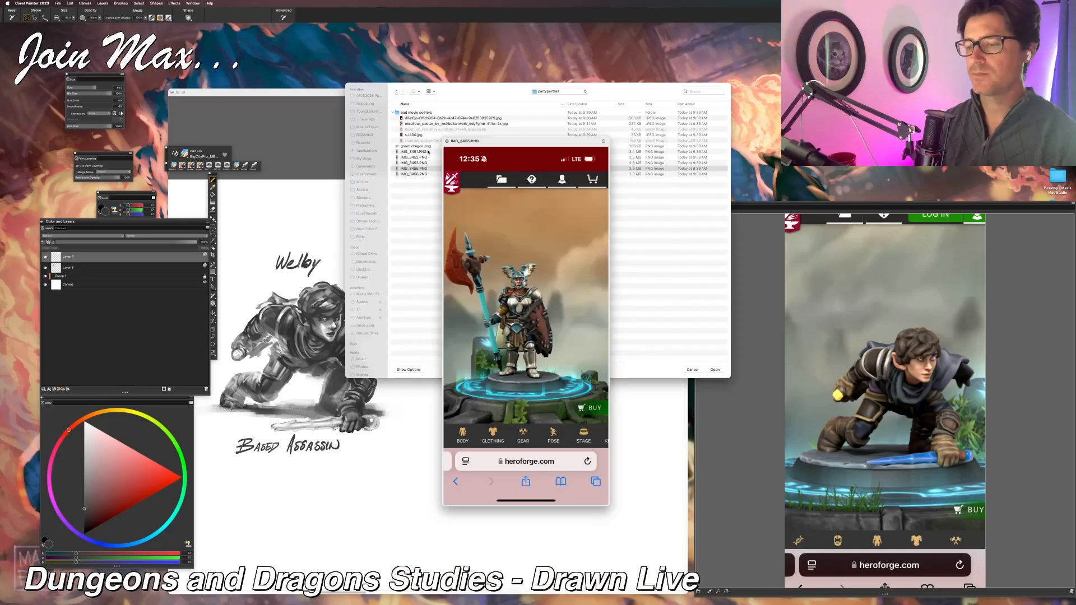
{"action": "key", "text": "Up"}
{"action": "key", "text": "Up"}
{"action": "key", "text": "Up"}
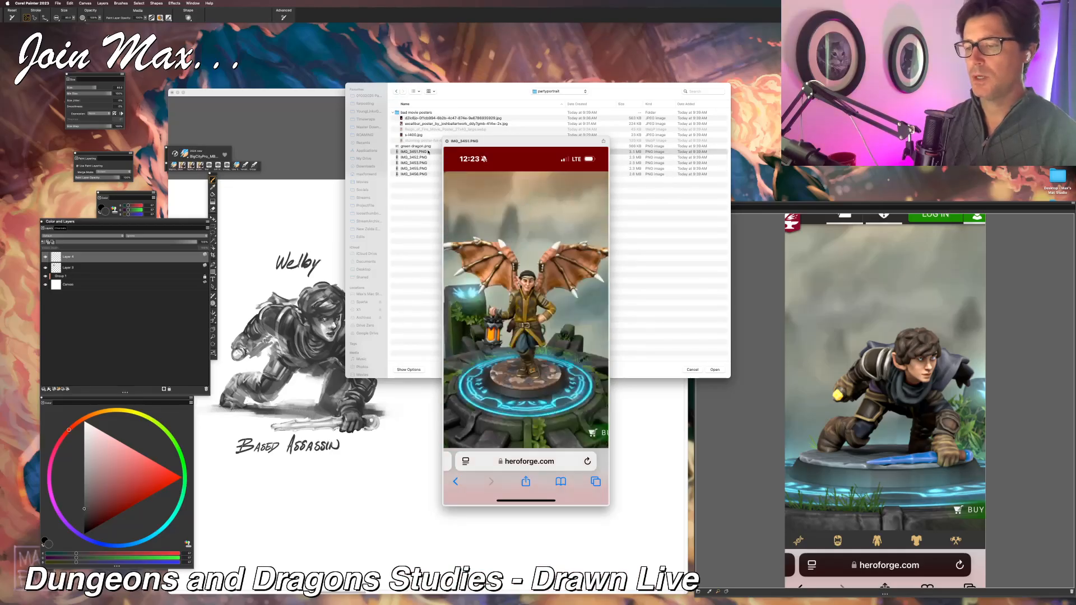
{"action": "key", "text": "space"}
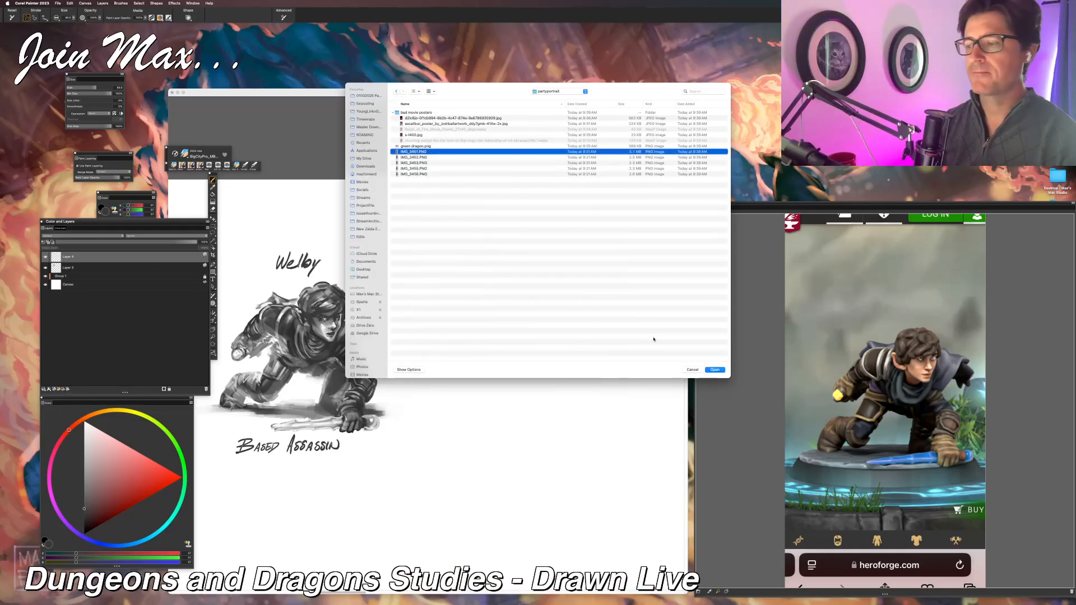
{"action": "left_click", "coordinate": [722, 370]}
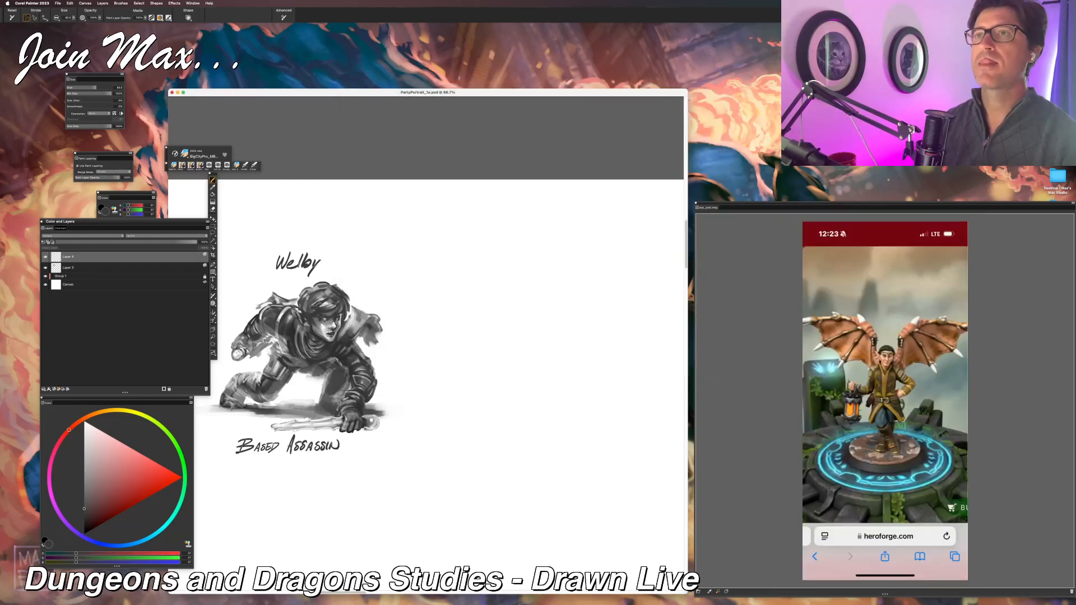
Step: Switch to Finder, open the winged character's image in Preview, and return to Corel Painter
{"action": "key", "text": "super+Tab"}
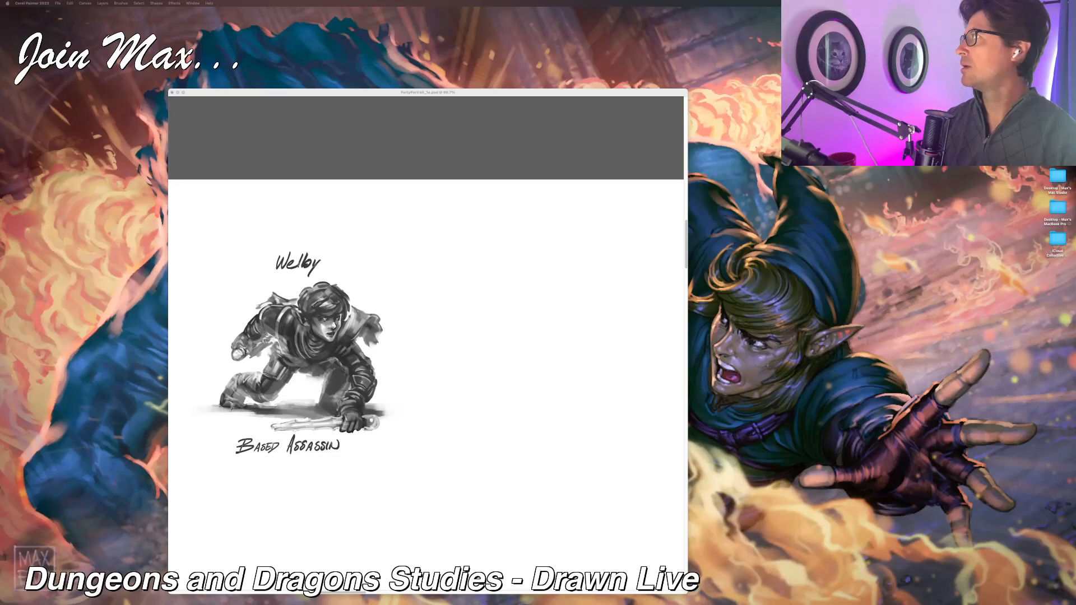
{"action": "key", "text": "super+Tab"}
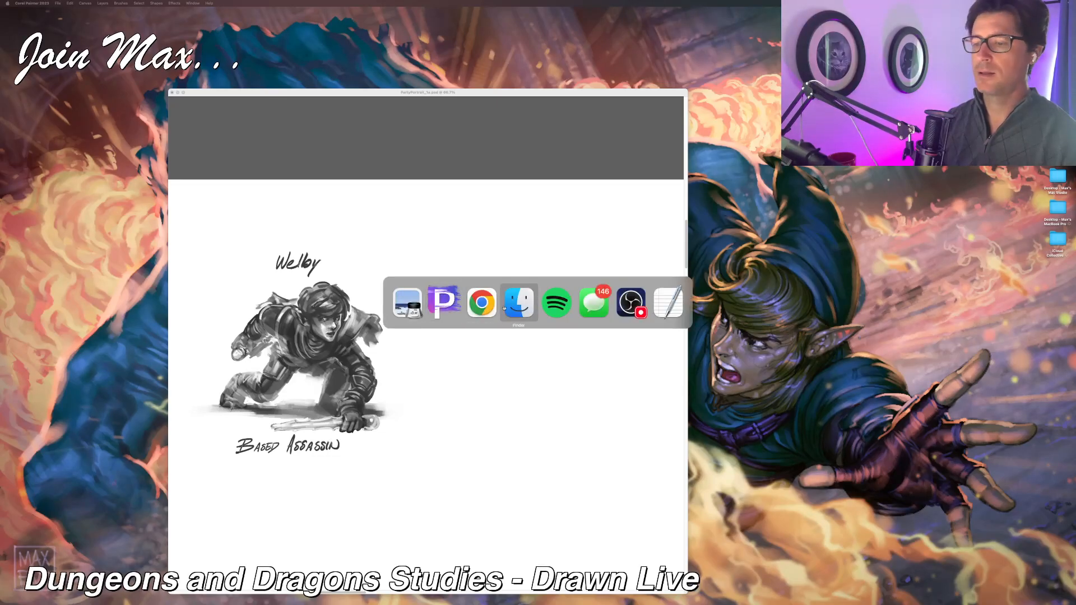
{"action": "key", "text": "space"}
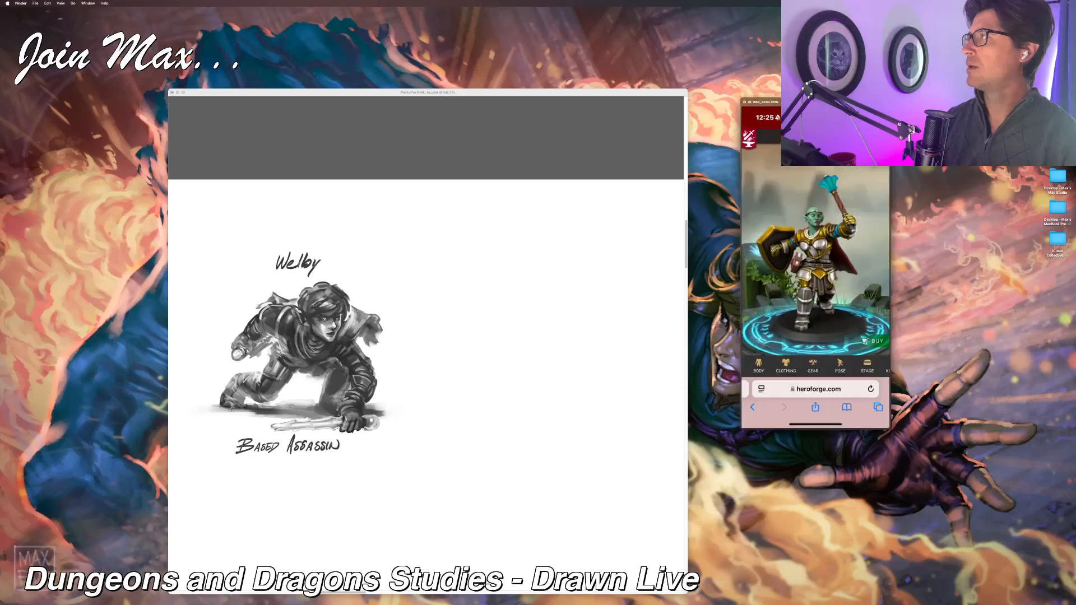
{"action": "key", "text": "Down"}
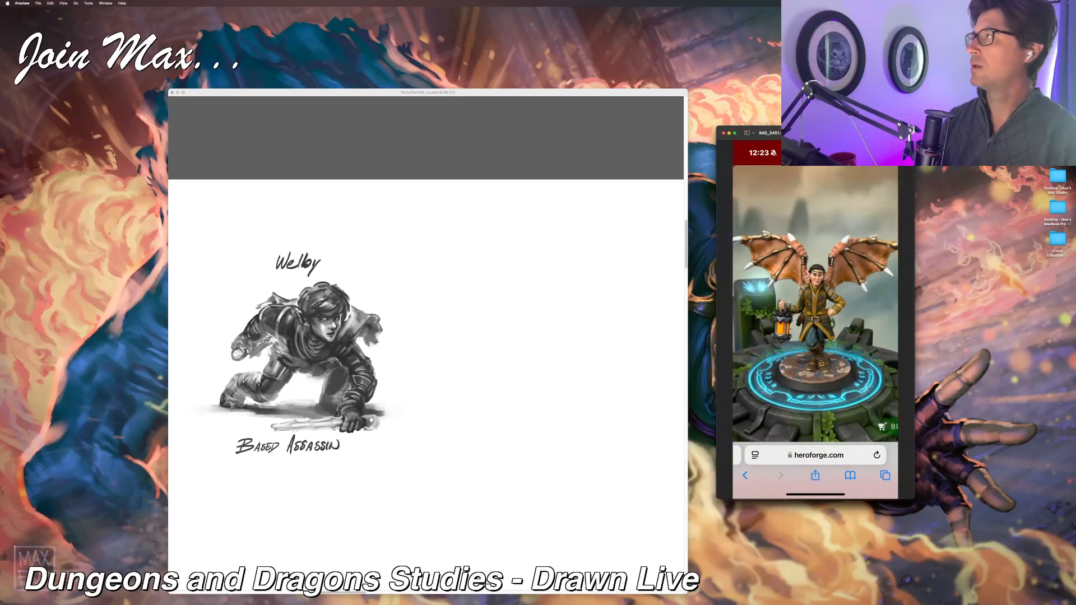
{"action": "left_click_drag", "start_coordinate": [771, 133], "coordinate": [549, 0]}
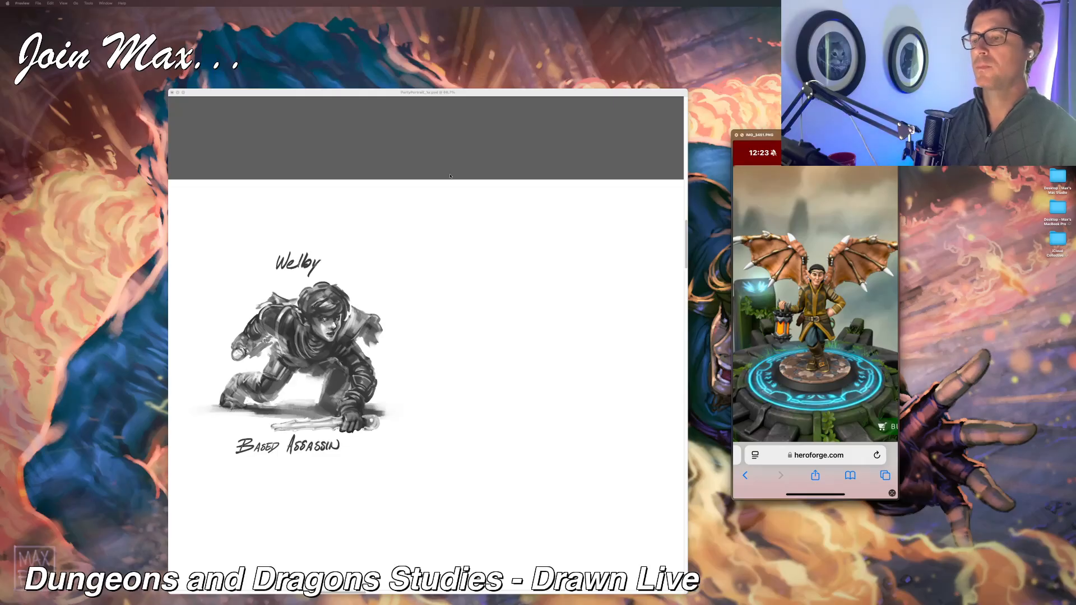
{"action": "left_click", "coordinate": [438, 91]}
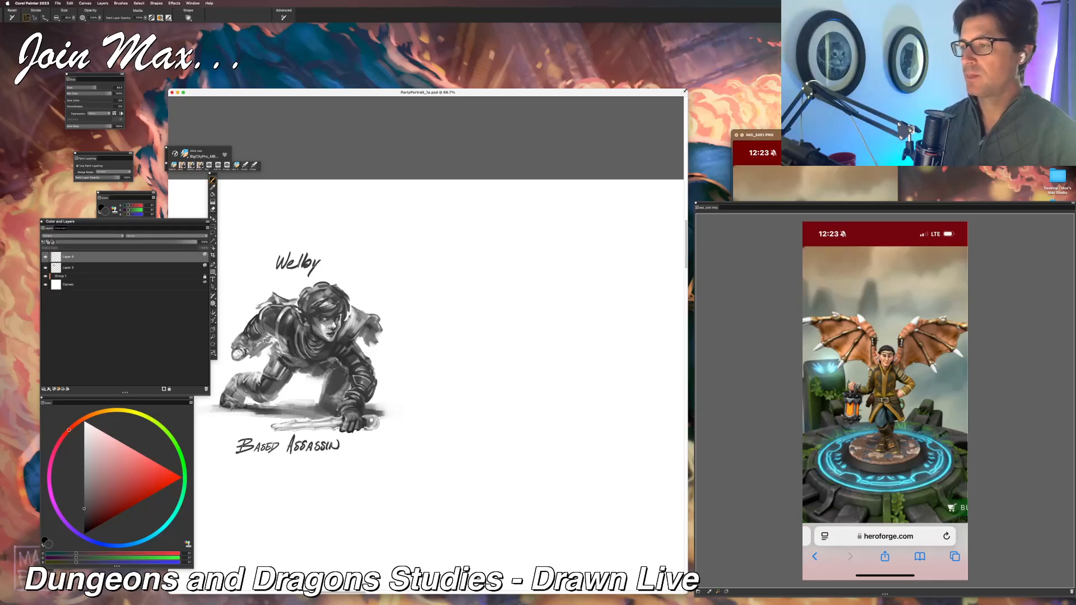
Step: Widen the drawing window, and narrow and shift the reference windows to make room for it
{"action": "left_click_drag", "start_coordinate": [685, 90], "coordinate": [785, 79]}
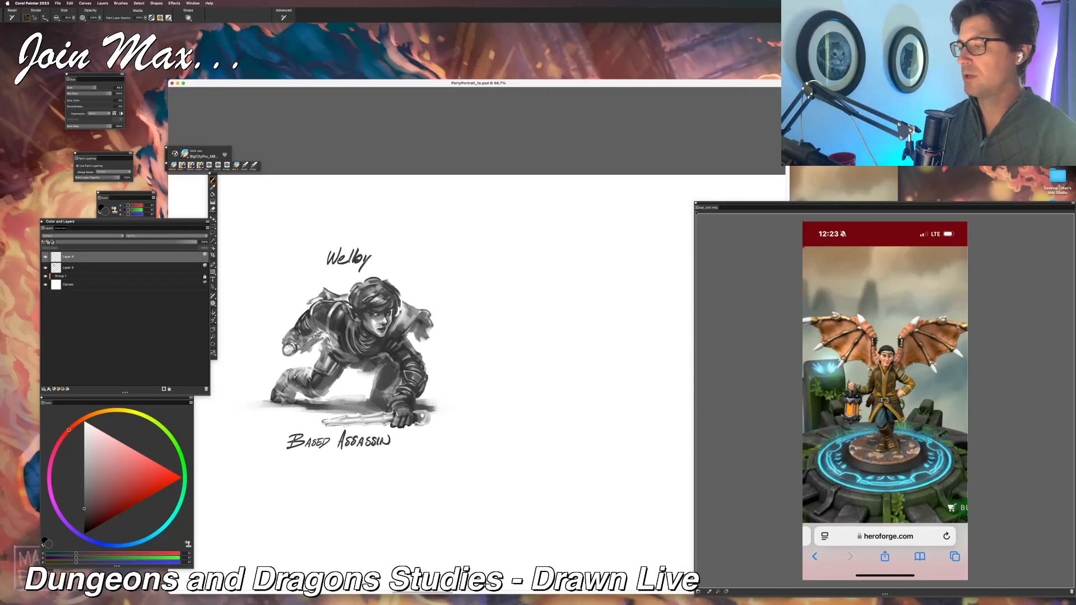
{"action": "mouse_move", "coordinate": [708, 212]}
{"action": "left_mouse_down"}
{"action": "mouse_move", "coordinate": [839, 212]}
{"action": "mouse_move", "coordinate": [832, 193]}
{"action": "mouse_move", "coordinate": [824, 202]}
{"action": "left_mouse_up"}
{"action": "key", "text": "super+Tab"}
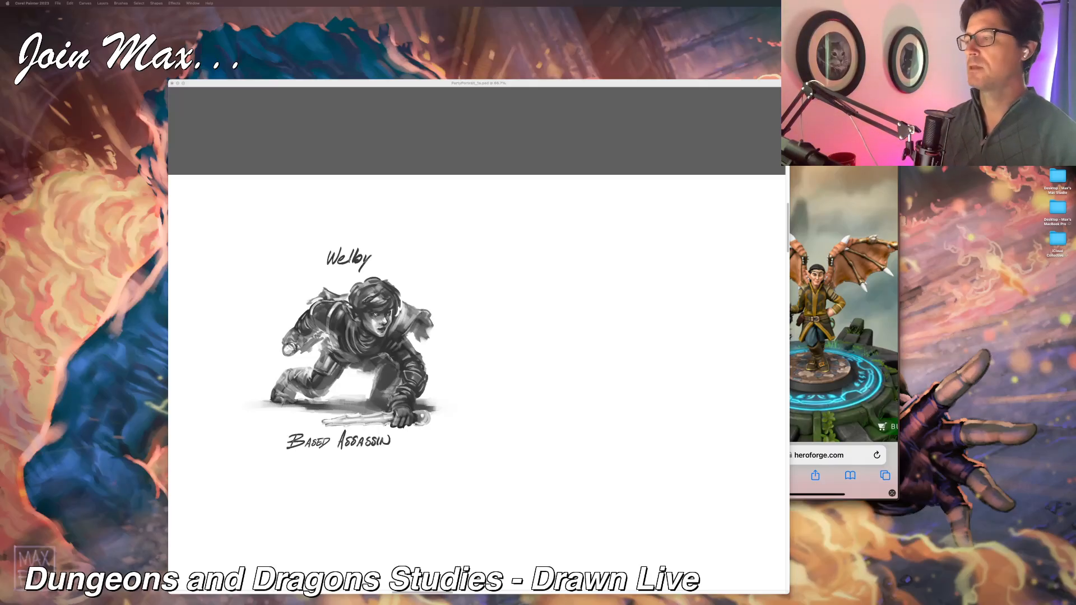
{"action": "left_click_drag", "start_coordinate": [840, 152], "coordinate": [926, 154]}
{"action": "left_click", "coordinate": [721, 85]}
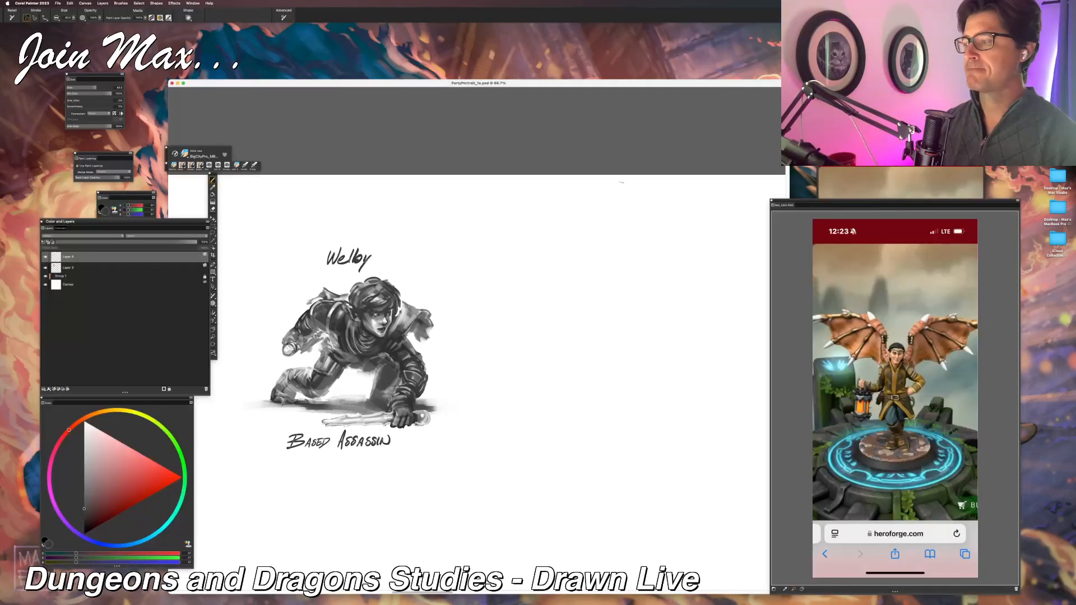
Step: Try to position the winged character's reference panel beside the drawing window
{"action": "left_click_drag", "start_coordinate": [878, 206], "coordinate": [899, 182]}
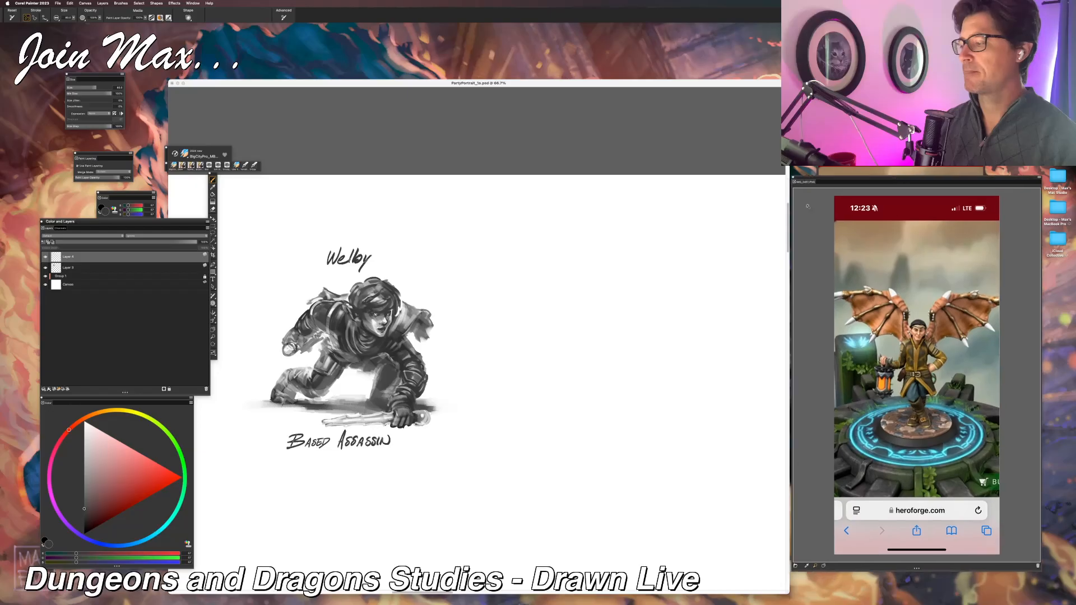
{"action": "scroll", "coordinate": [651, 197], "scroll_direction": "up", "scroll_amount": 4}
{"action": "left_click_drag", "start_coordinate": [650, 197], "coordinate": [565, 177]}
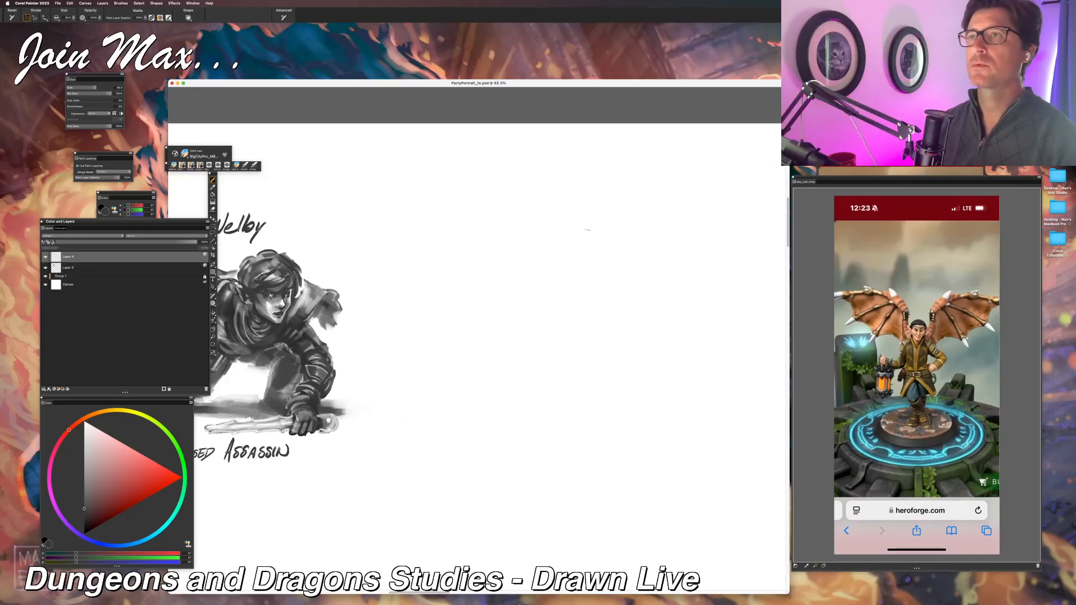
{"action": "left_click_drag", "start_coordinate": [840, 183], "coordinate": [839, 214]}
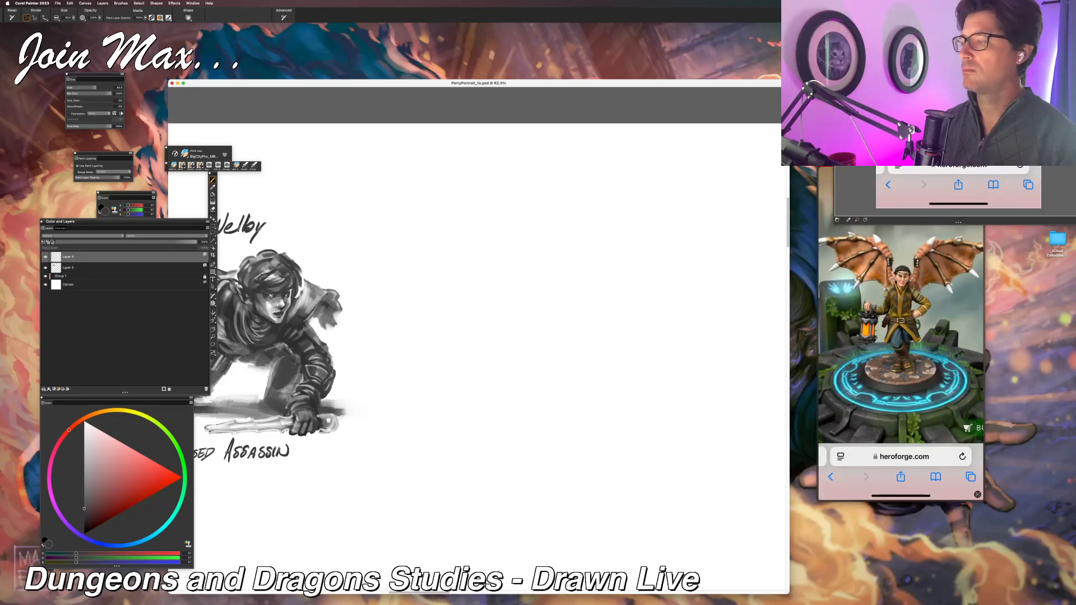
Step: Close the winged character's Preview window and return to the party portrait document
{"action": "left_click", "coordinate": [825, 140]}
{"action": "left_click", "coordinate": [823, 139]}
{"action": "left_click", "coordinate": [745, 86]}
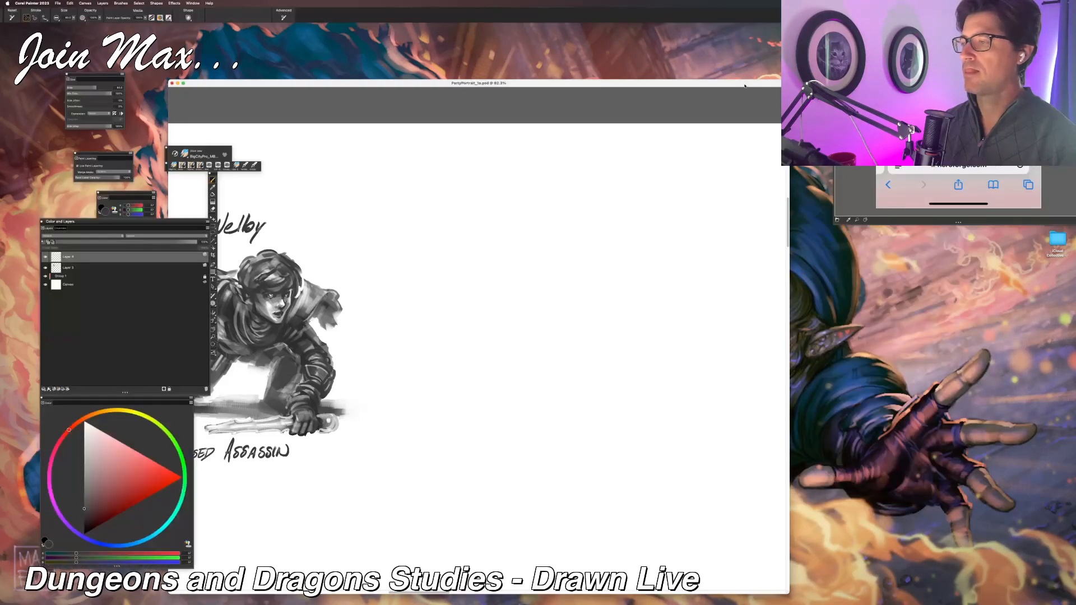
Step: Try to recover the misplaced reference panel by hiding and showing the Reference Image panel again
{"action": "left_click", "coordinate": [958, 123]}
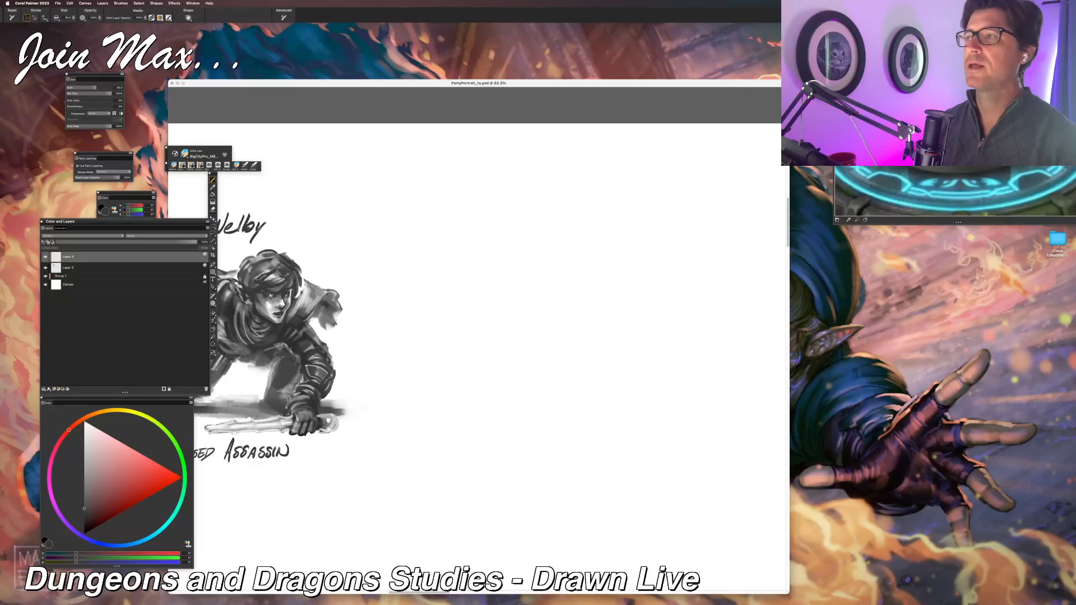
{"action": "key", "text": "super+Tab"}
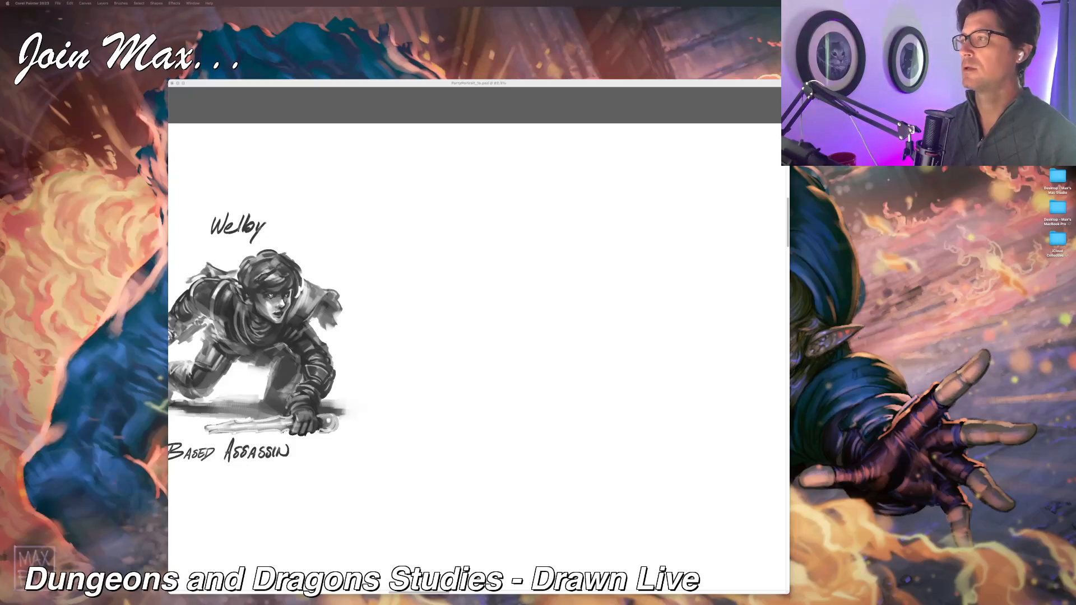
{"action": "key", "text": "super+Tab"}
{"action": "left_click", "coordinate": [958, 123]}
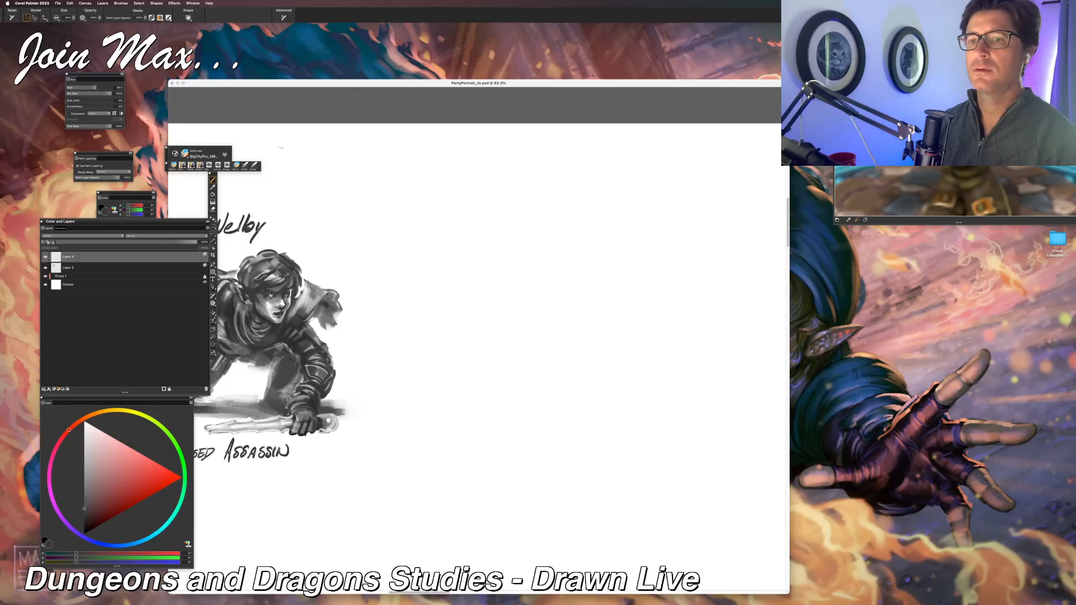
{"action": "left_click", "coordinate": [193, 3]}
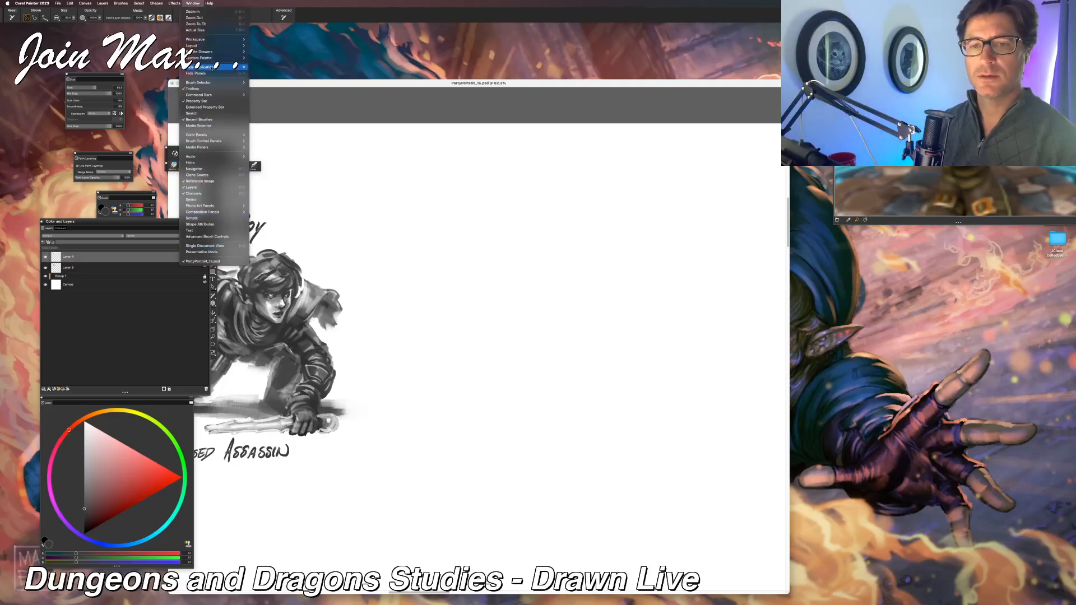
{"action": "left_click", "coordinate": [202, 181]}
{"action": "left_click", "coordinate": [193, 3]}
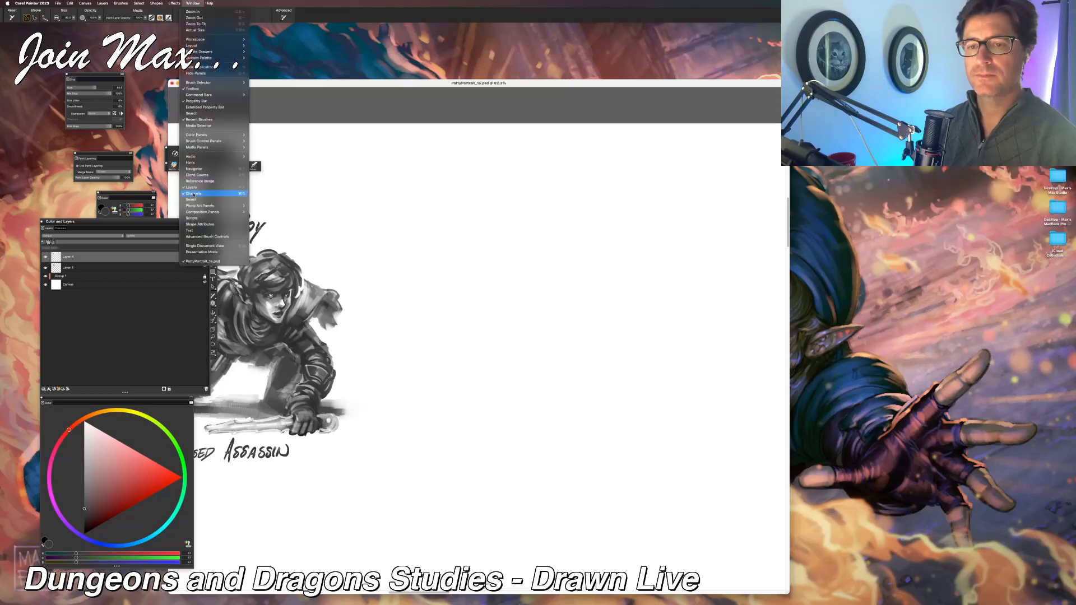
{"action": "left_click", "coordinate": [197, 181]}
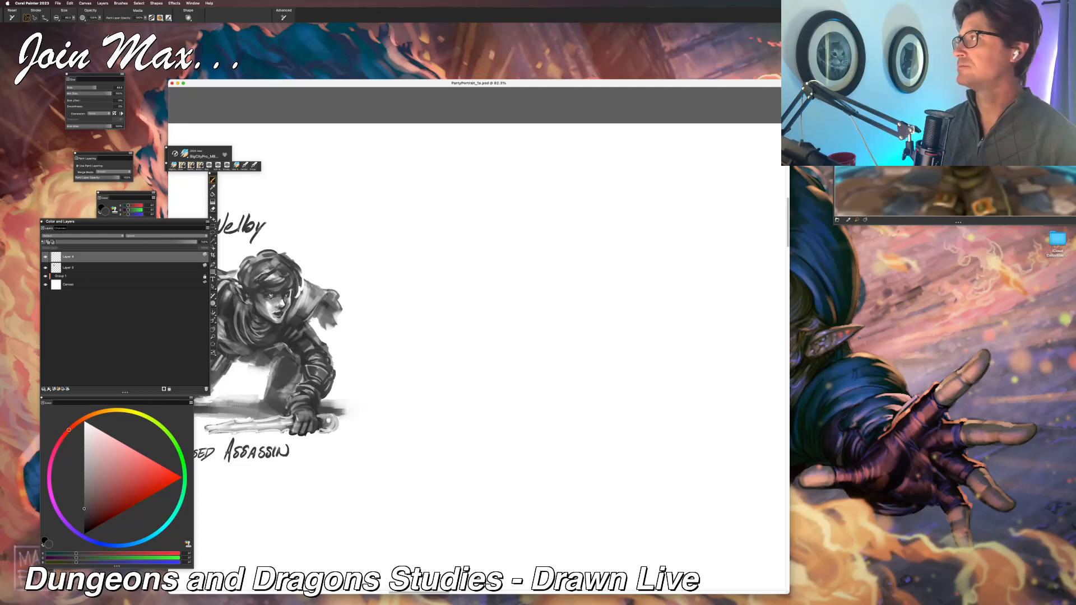
Step: Restore the Default panel layout and place the color and layers panel near the toolbox
{"action": "key", "text": "super+Tab"}
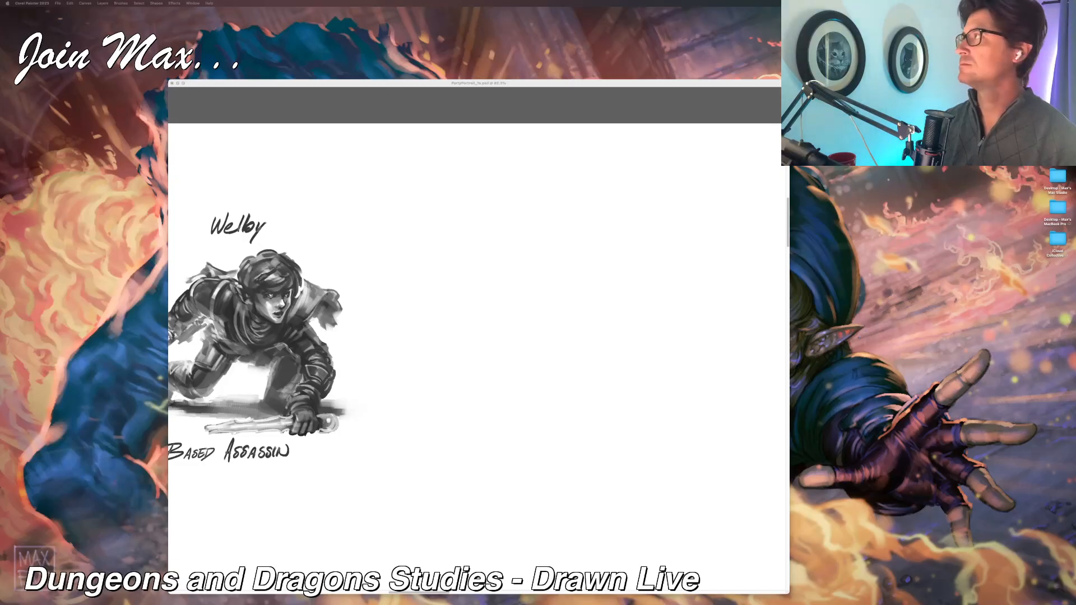
{"action": "left_click", "coordinate": [710, 86]}
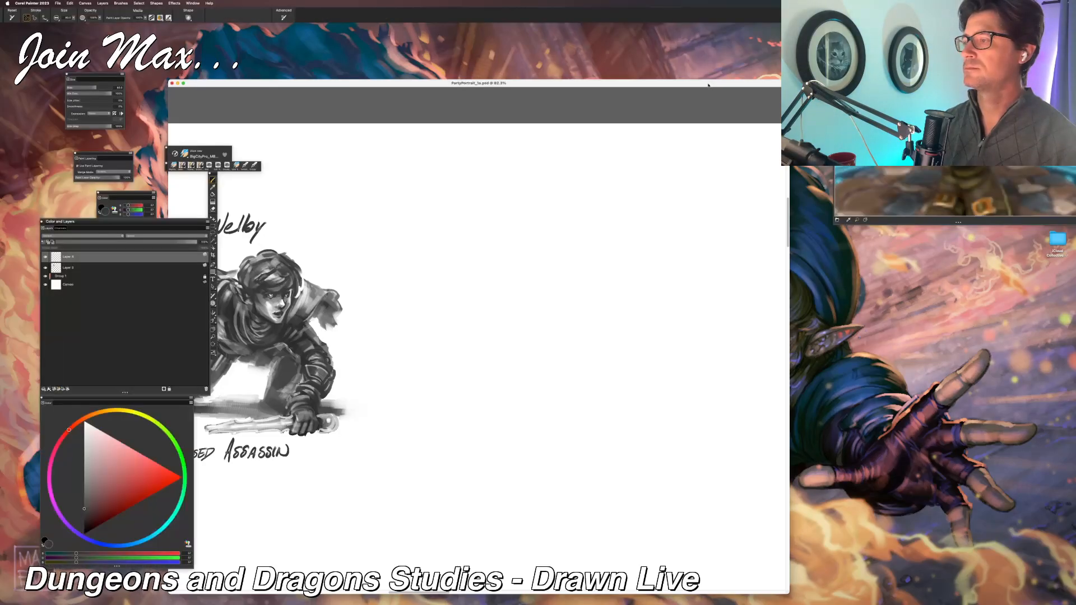
{"action": "left_click", "coordinate": [193, 3]}
{"action": "mouse_move", "coordinate": [207, 51]}
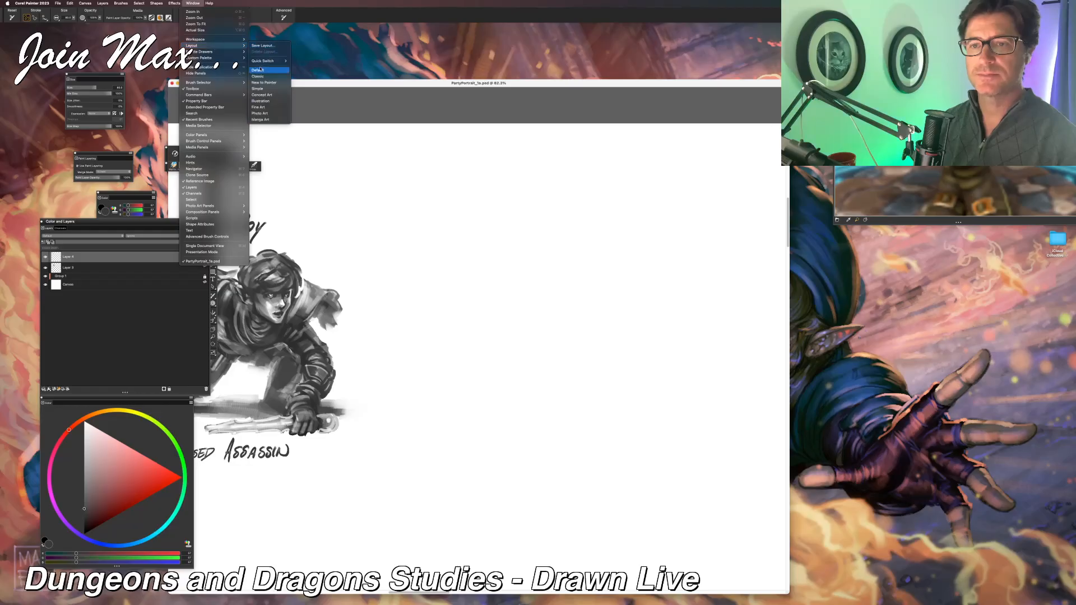
{"action": "left_click", "coordinate": [260, 71]}
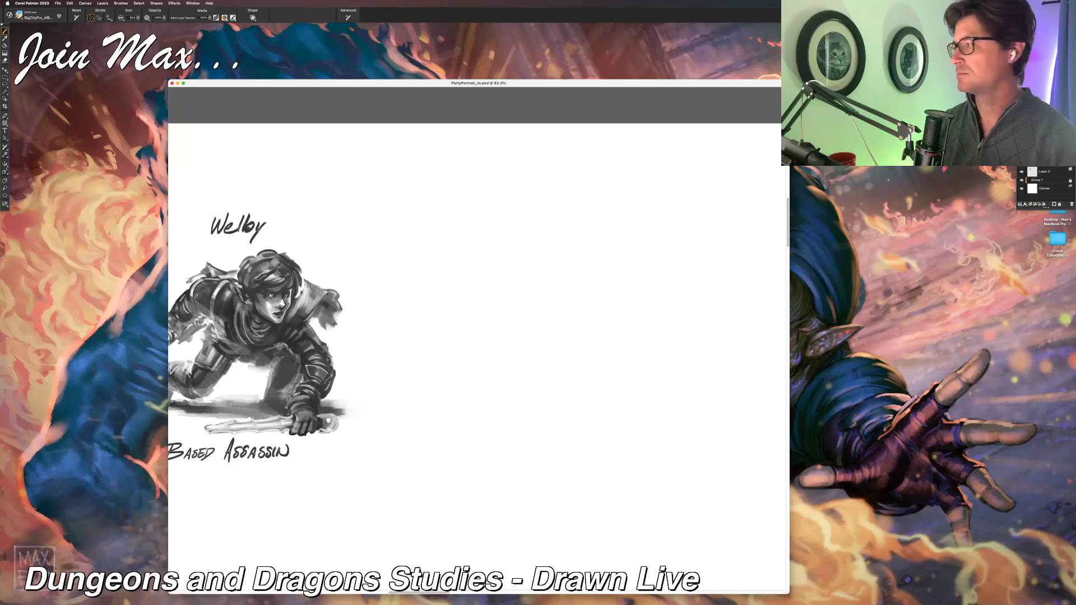
{"action": "left_click_drag", "start_coordinate": [1033, 27], "coordinate": [74, 43]}
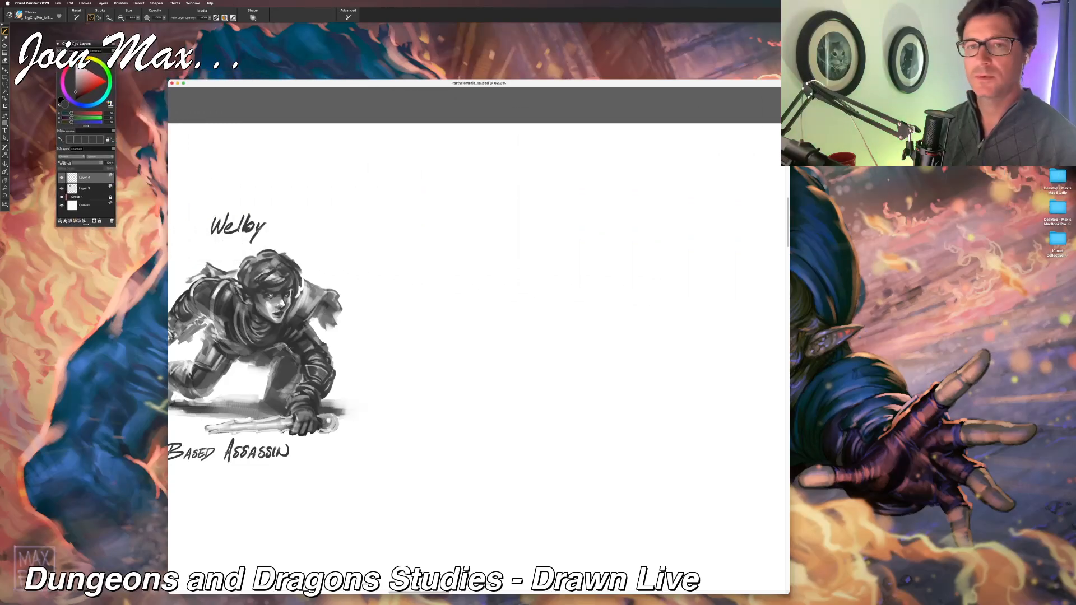
Step: Show the Reference Image panel, enlarge it beside the drawing window, and fit the whole winged character in it
{"action": "left_click", "coordinate": [193, 3]}
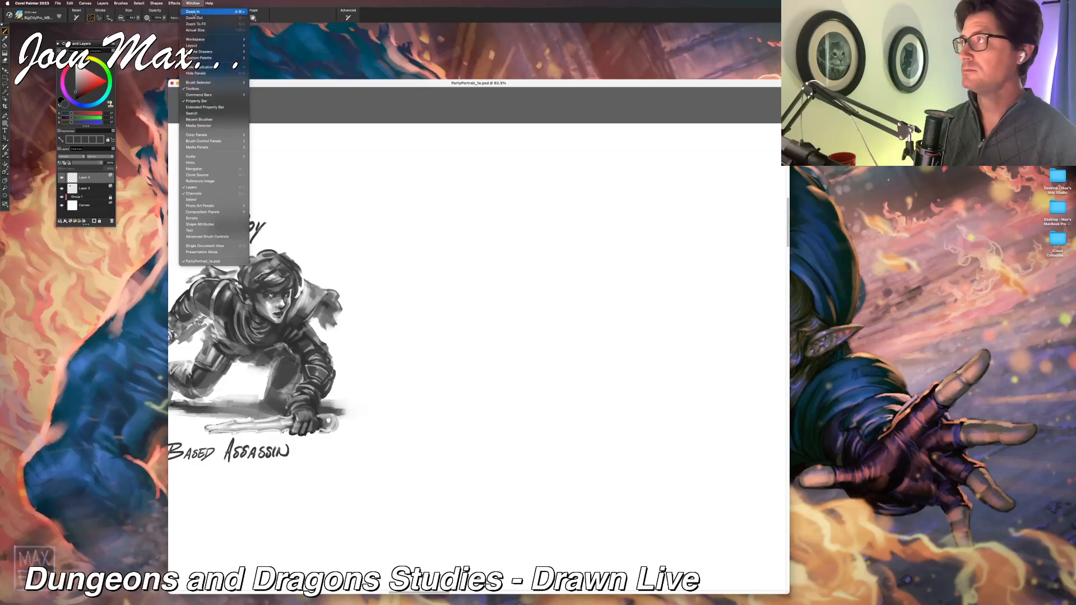
{"action": "left_click", "coordinate": [211, 176]}
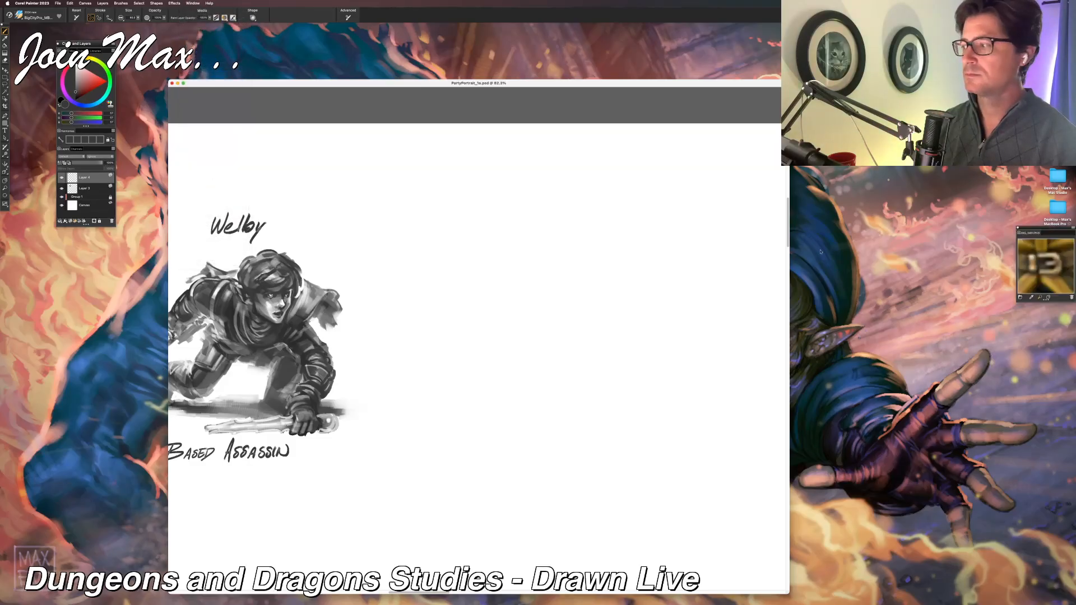
{"action": "mouse_move", "coordinate": [1052, 230]}
{"action": "left_mouse_down"}
{"action": "mouse_move", "coordinate": [853, 122]}
{"action": "mouse_move", "coordinate": [841, 76]}
{"action": "left_mouse_up"}
{"action": "mouse_move", "coordinate": [867, 159]}
{"action": "left_mouse_down"}
{"action": "mouse_move", "coordinate": [873, 185]}
{"action": "mouse_move", "coordinate": [1072, 449]}
{"action": "mouse_move", "coordinate": [1074, 601]}
{"action": "left_mouse_up"}
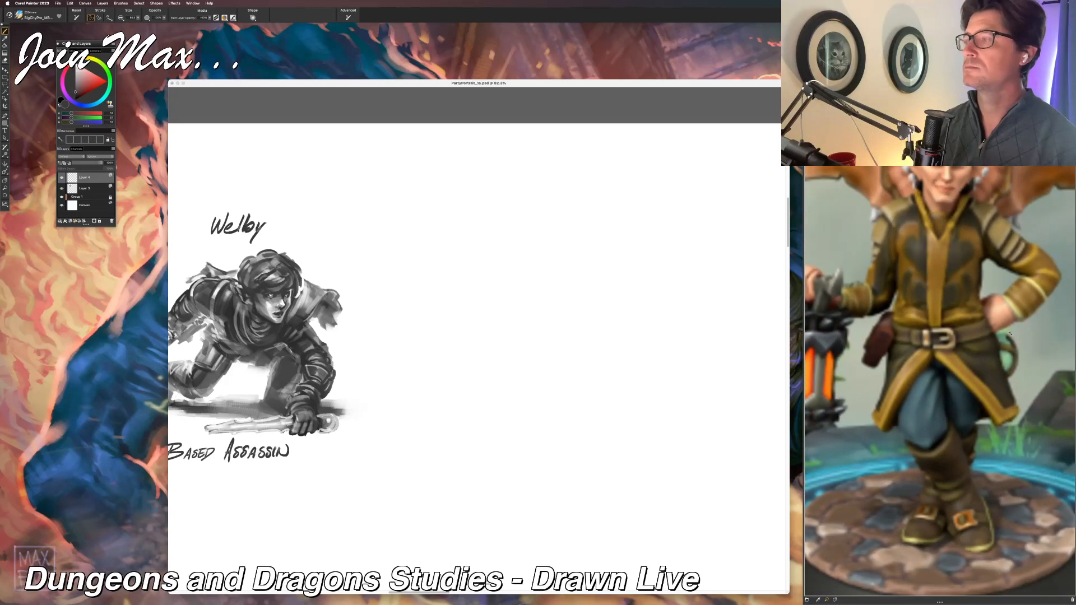
{"action": "left_click", "coordinate": [880, 476]}
{"action": "scroll", "coordinate": [881, 475], "scroll_direction": "down", "scroll_amount": 3}
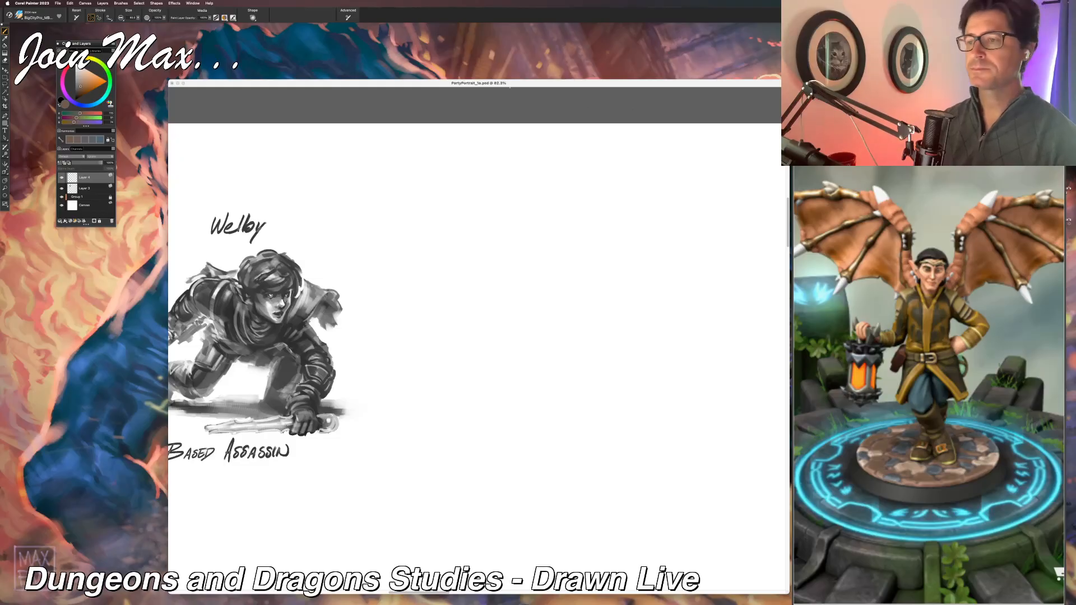
Step: Set the drawing color to a neutral mid-gray for sketching beside the assassin
{"action": "key", "text": "super+minus"}
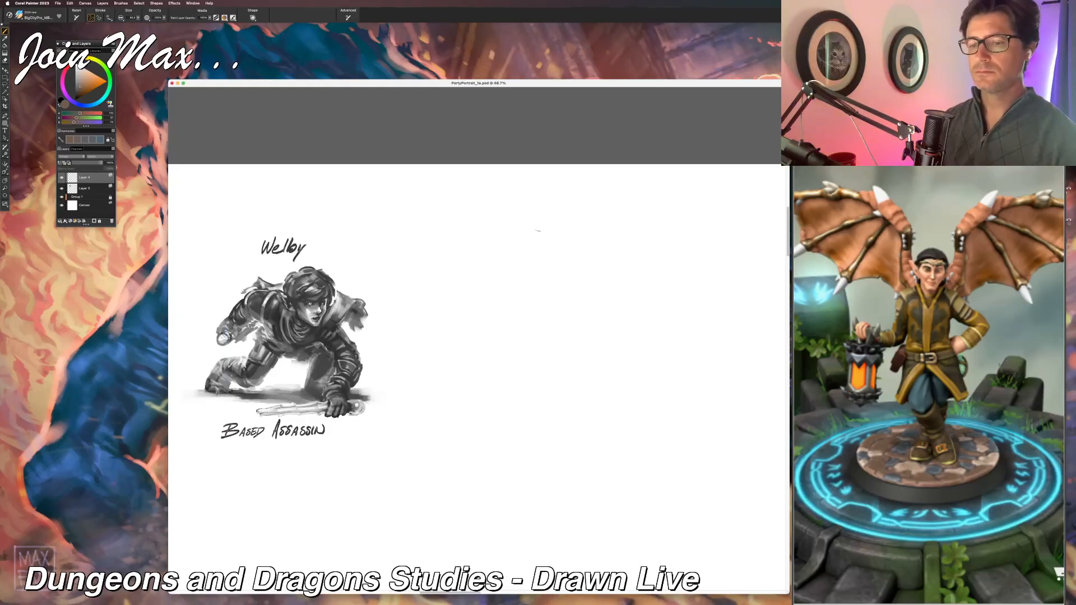
{"action": "mouse_move", "coordinate": [461, 247]}
{"action": "left_mouse_down"}
{"action": "mouse_move", "coordinate": [466, 238]}
{"action": "mouse_move", "coordinate": [437, 245]}
{"action": "mouse_move", "coordinate": [483, 261]}
{"action": "mouse_move", "coordinate": [542, 259]}
{"action": "mouse_move", "coordinate": [517, 278]}
{"action": "left_mouse_up"}
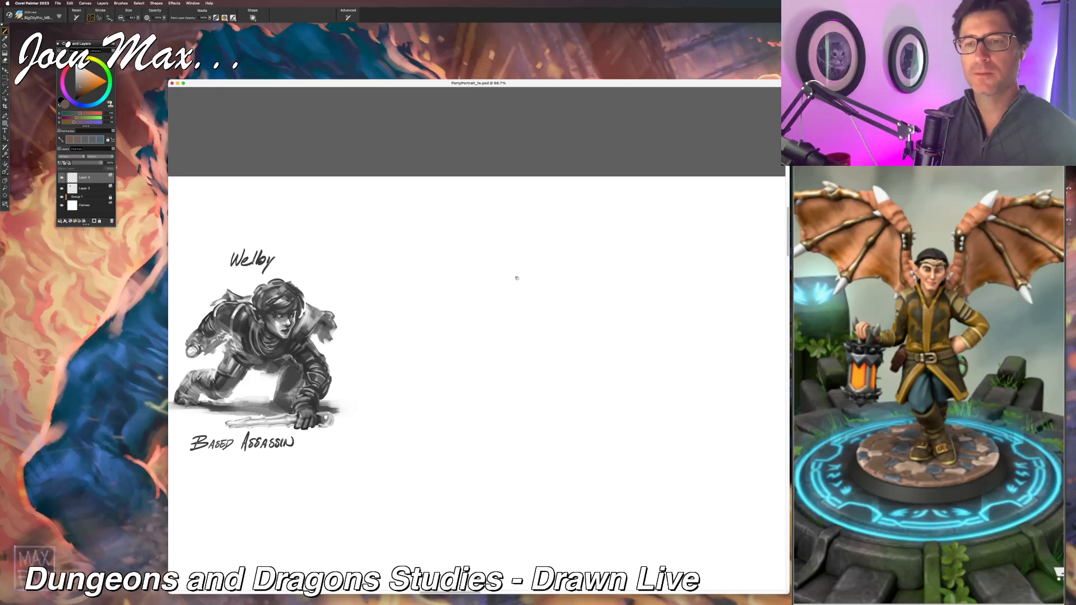
{"action": "left_click", "coordinate": [75, 83]}
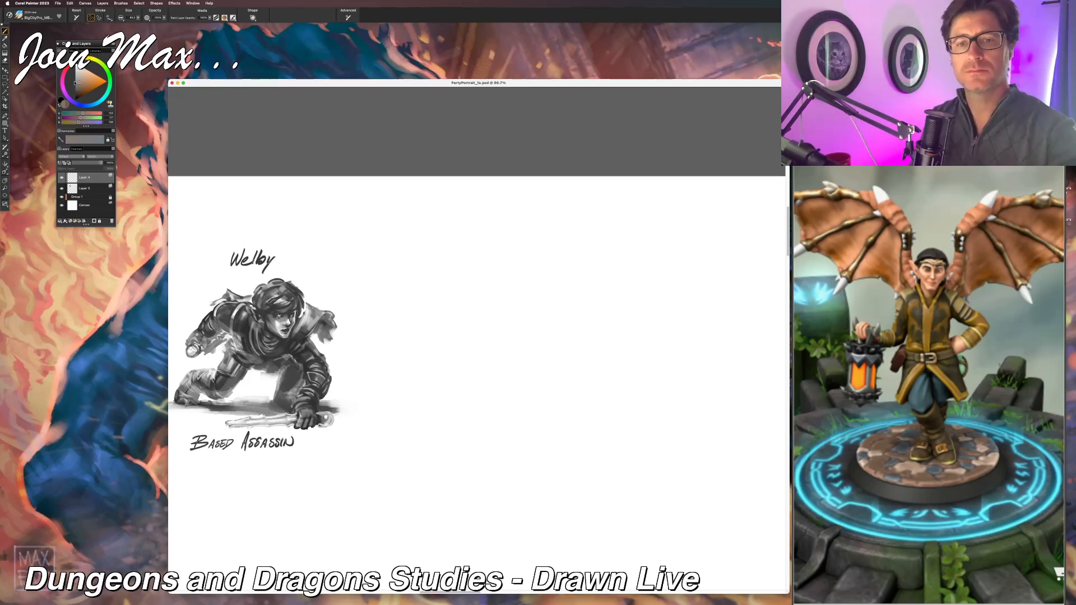
{"action": "left_click", "coordinate": [75, 82]}
{"action": "left_click", "coordinate": [57, 3]}
{"action": "left_click", "coordinate": [66, 68]}
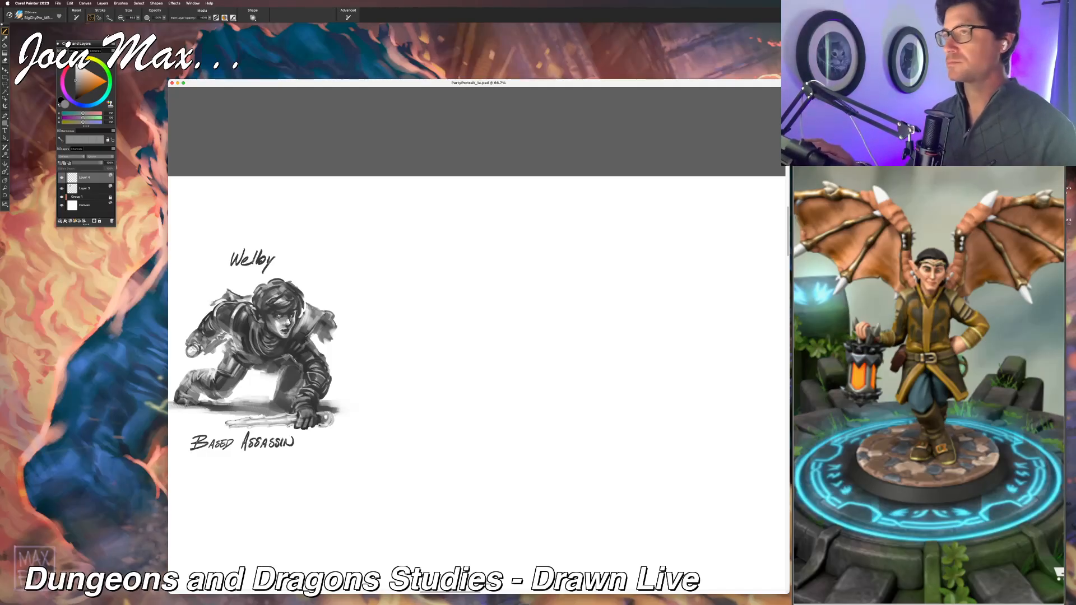
Step: Switch to Preview and back to Corel Painter, and shift the drawing window against the reference panel
{"action": "key", "text": "super+Tab"}
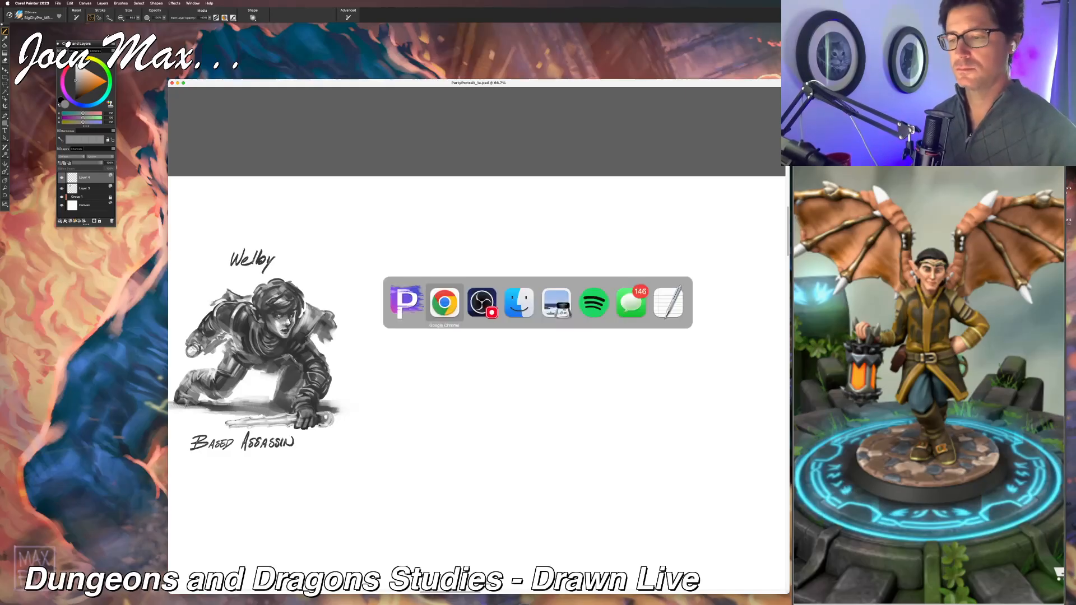
{"action": "left_click", "coordinate": [558, 305]}
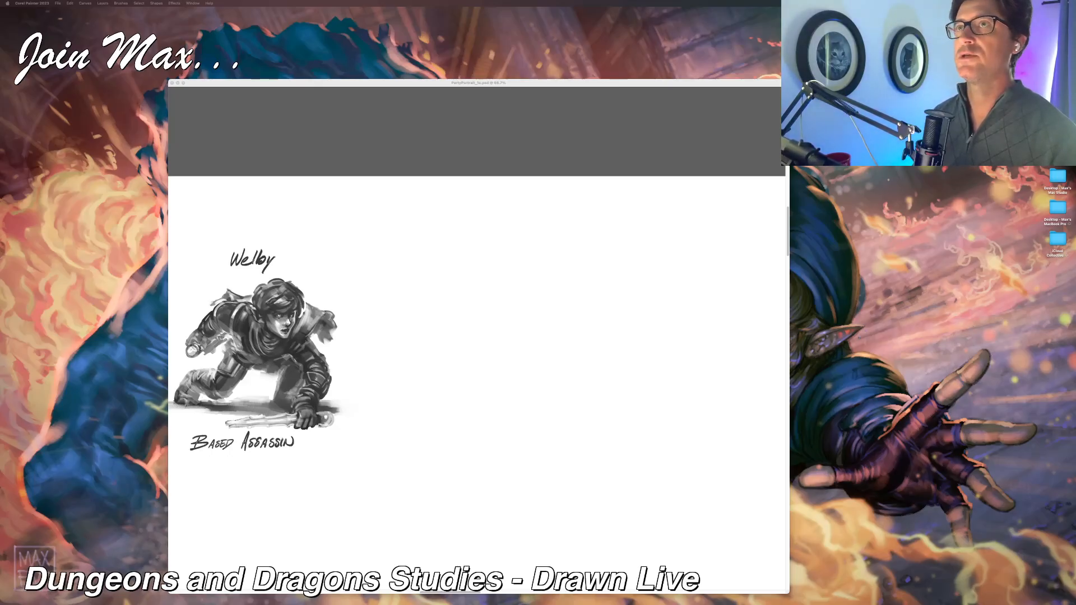
{"action": "key", "text": "super+Tab"}
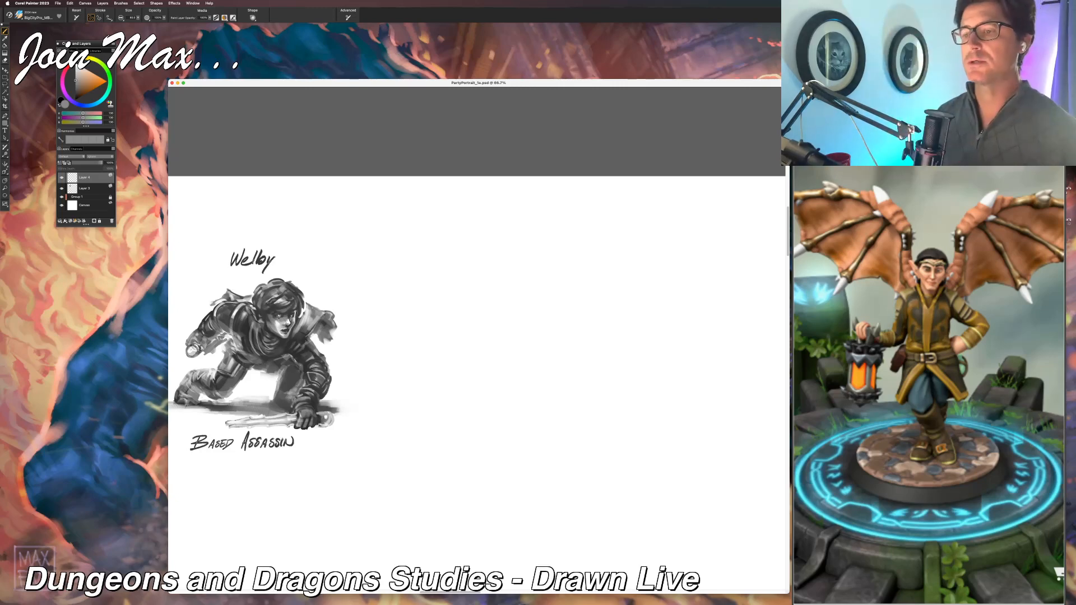
{"action": "key", "text": "super+Tab"}
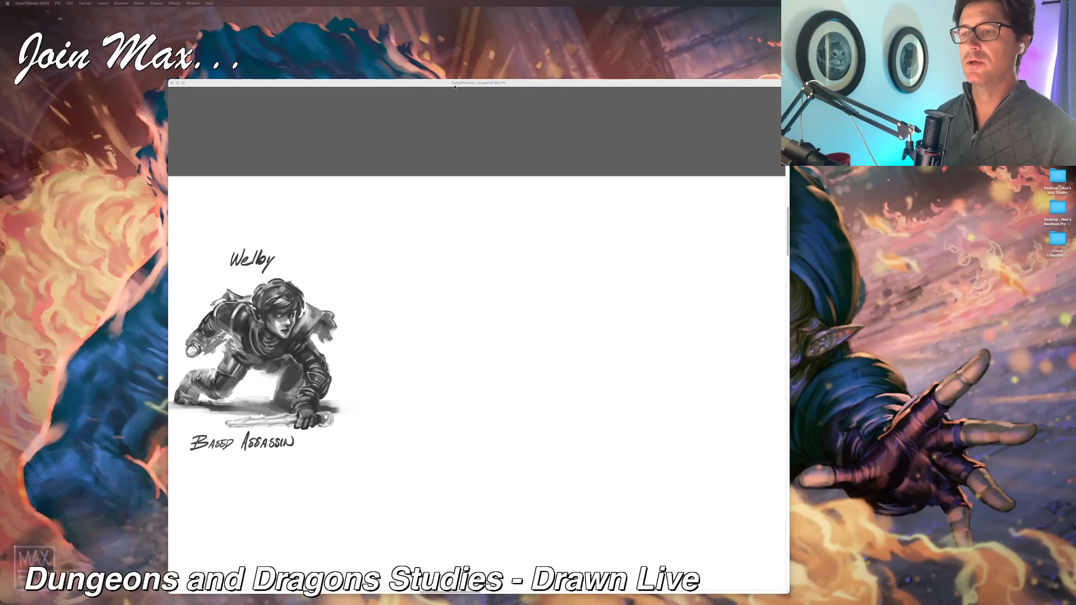
{"action": "left_click_drag", "start_coordinate": [455, 84], "coordinate": [472, 80]}
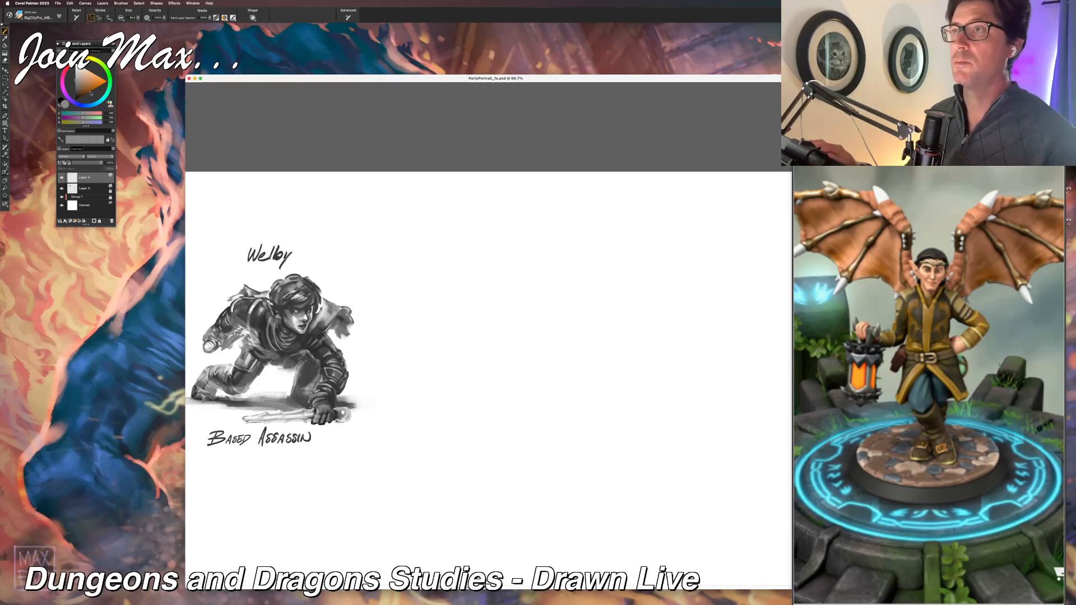
{"action": "scroll", "coordinate": [365, 229], "scroll_direction": "right", "scroll_amount": 3}
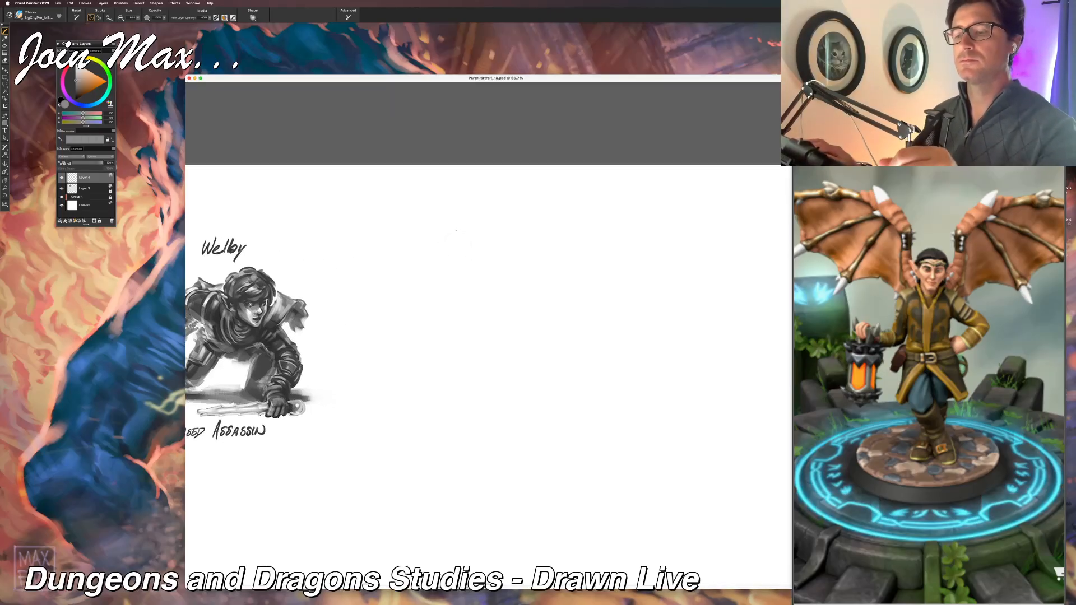
{"action": "mouse_move", "coordinate": [451, 230]}
{"action": "left_mouse_down"}
{"action": "mouse_move", "coordinate": [465, 228]}
{"action": "mouse_move", "coordinate": [445, 255]}
{"action": "left_mouse_up"}
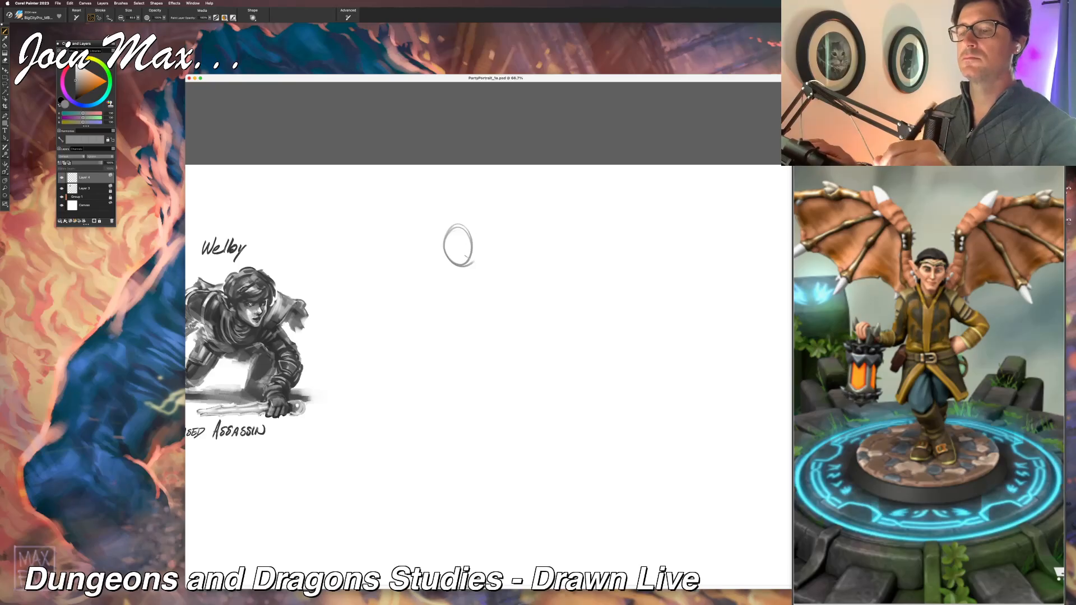
{"action": "left_click_drag", "start_coordinate": [459, 213], "coordinate": [474, 263]}
{"action": "key", "text": "super+z"}
{"action": "key", "text": "super+z"}
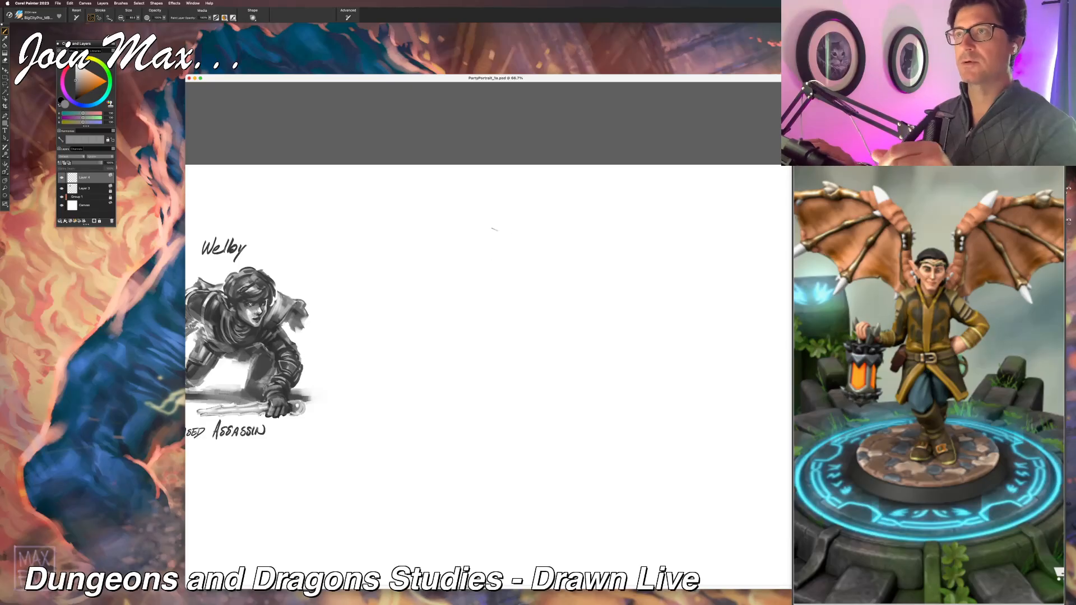
Step: Sketch an oval for the winged character's head and a long curved action line down through the body
{"action": "mouse_move", "coordinate": [484, 226]}
{"action": "left_mouse_down"}
{"action": "mouse_move", "coordinate": [493, 264]}
{"action": "mouse_move", "coordinate": [487, 225]}
{"action": "left_mouse_up"}
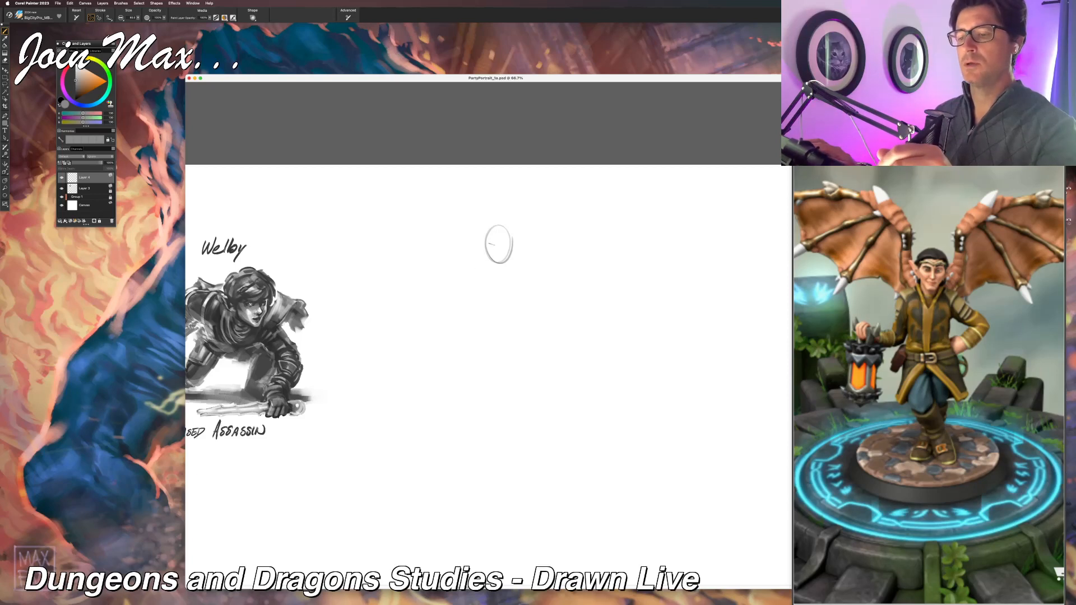
{"action": "left_click_drag", "start_coordinate": [493, 233], "coordinate": [494, 493]}
{"action": "key", "text": "super+z"}
{"action": "left_click_drag", "start_coordinate": [501, 193], "coordinate": [497, 491]}
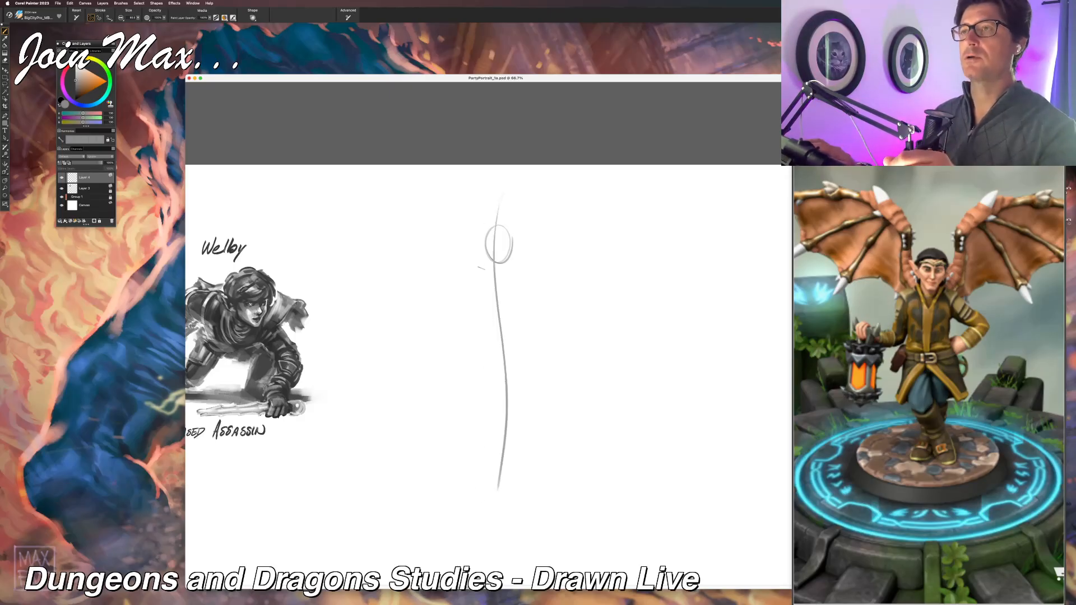
{"action": "left_click_drag", "start_coordinate": [502, 224], "coordinate": [501, 261]}
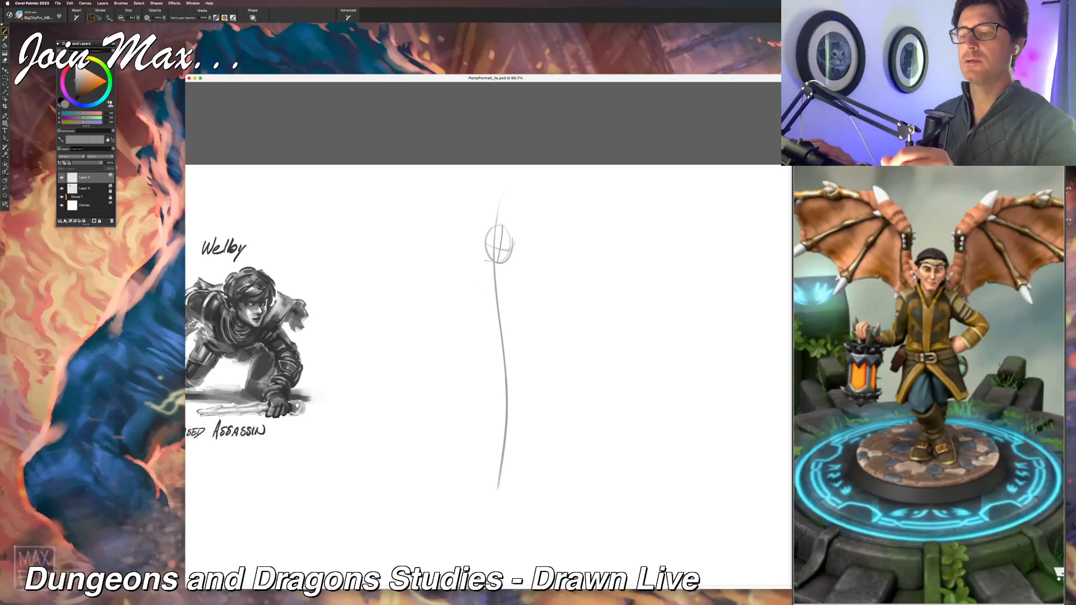
{"action": "mouse_move", "coordinate": [486, 260]}
{"action": "left_mouse_down"}
{"action": "mouse_move", "coordinate": [497, 269]}
{"action": "mouse_move", "coordinate": [476, 301]}
{"action": "left_mouse_up"}
{"action": "mouse_move", "coordinate": [514, 271]}
{"action": "left_mouse_down"}
{"action": "mouse_move", "coordinate": [516, 316]}
{"action": "mouse_move", "coordinate": [513, 303]}
{"action": "mouse_move", "coordinate": [480, 333]}
{"action": "mouse_move", "coordinate": [525, 336]}
{"action": "mouse_move", "coordinate": [514, 345]}
{"action": "left_mouse_up"}
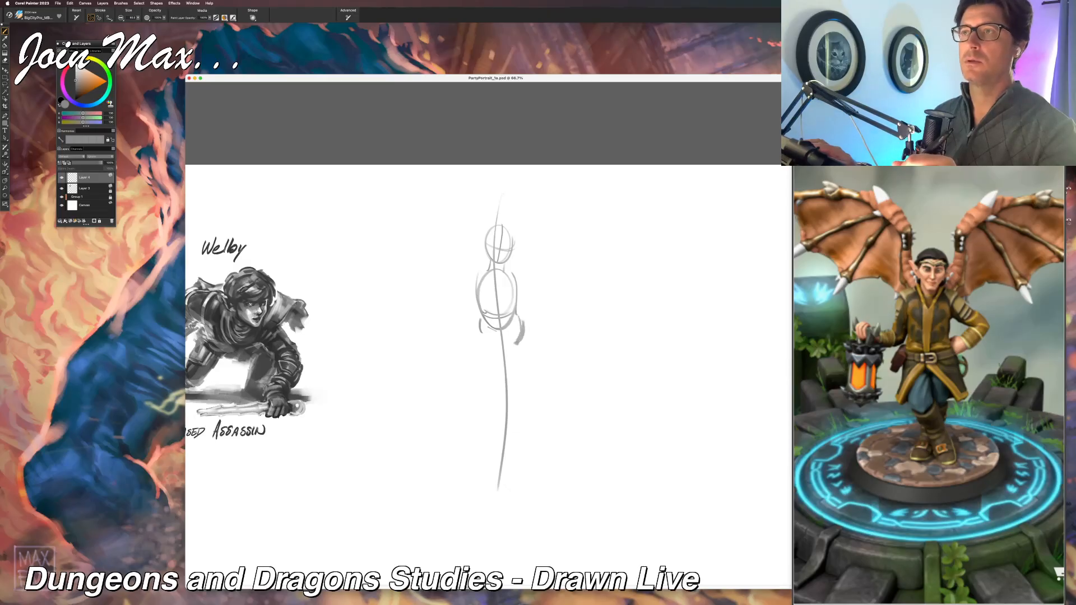
{"action": "left_click_drag", "start_coordinate": [485, 286], "coordinate": [493, 291]}
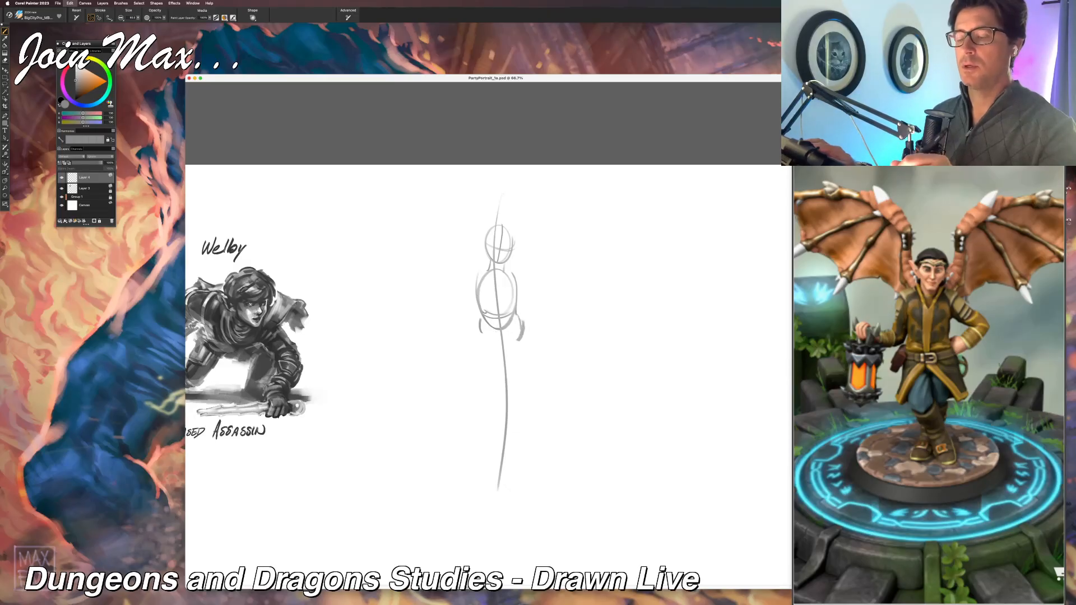
{"action": "left_click_drag", "start_coordinate": [522, 330], "coordinate": [510, 383]}
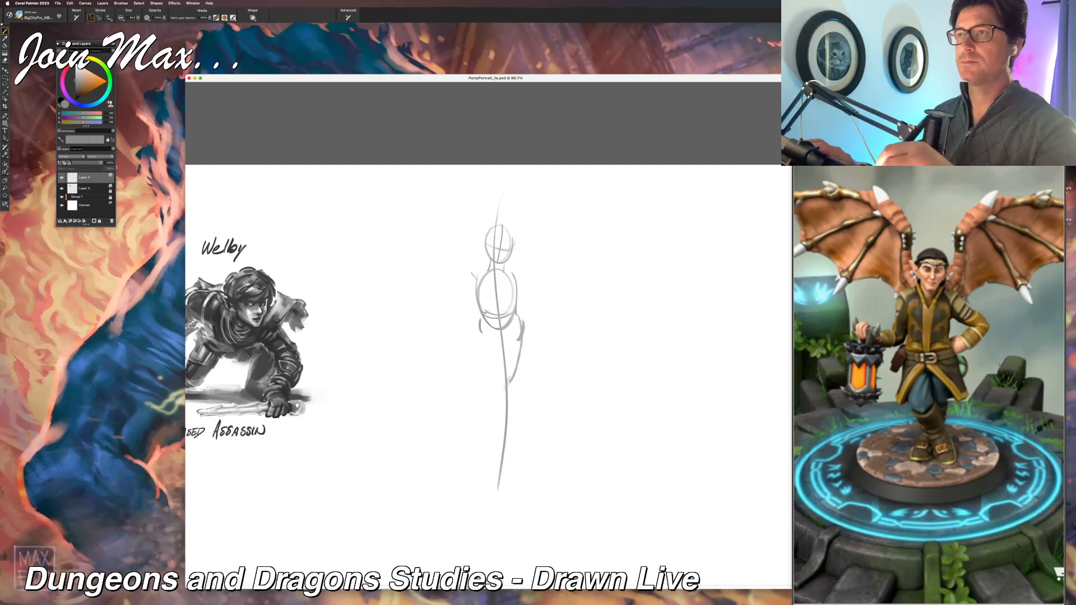
{"action": "left_click_drag", "start_coordinate": [518, 268], "coordinate": [470, 274]}
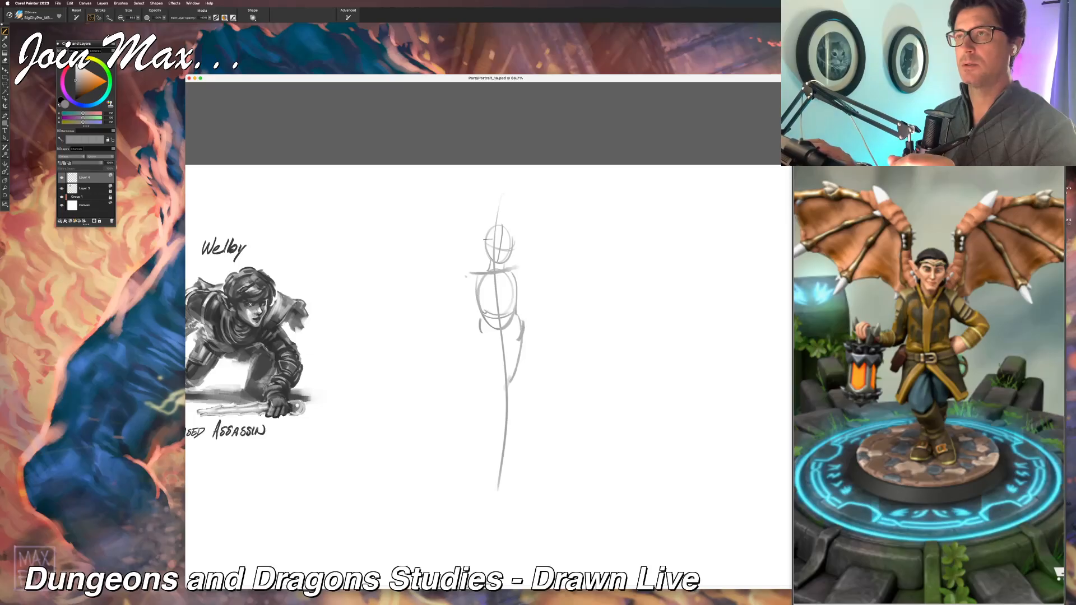
{"action": "key", "text": "super+z"}
{"action": "left_click_drag", "start_coordinate": [471, 267], "coordinate": [521, 274]}
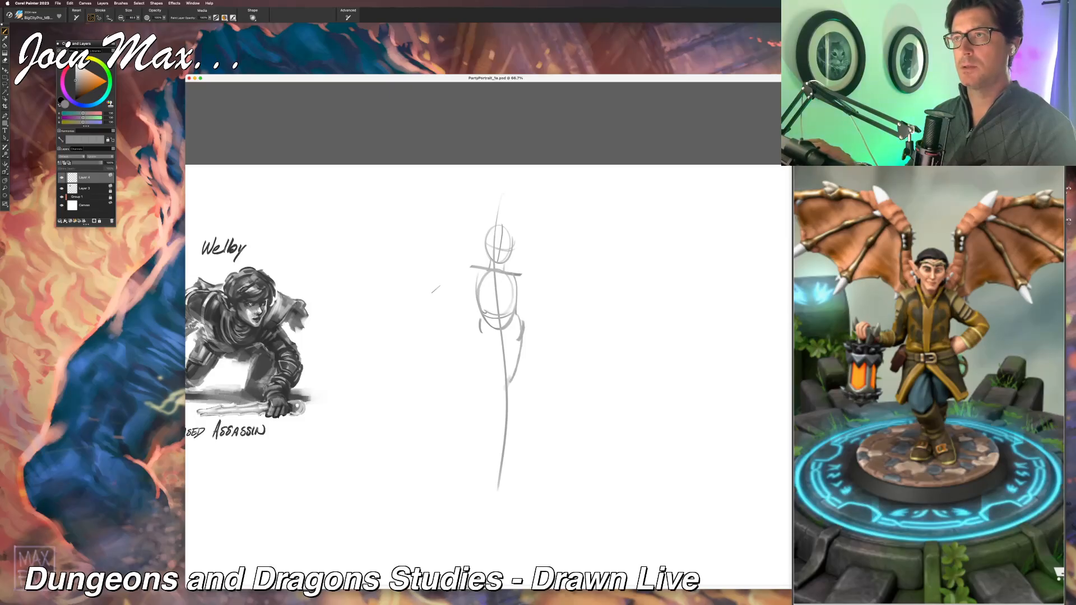
Step: Undo the winged character's body strokes, including the long action line, back to the plain head oval
{"action": "key", "text": "super+z"}
{"action": "key", "text": "super+z"}
{"action": "key", "text": "super+z"}
{"action": "key", "text": "super+z"}
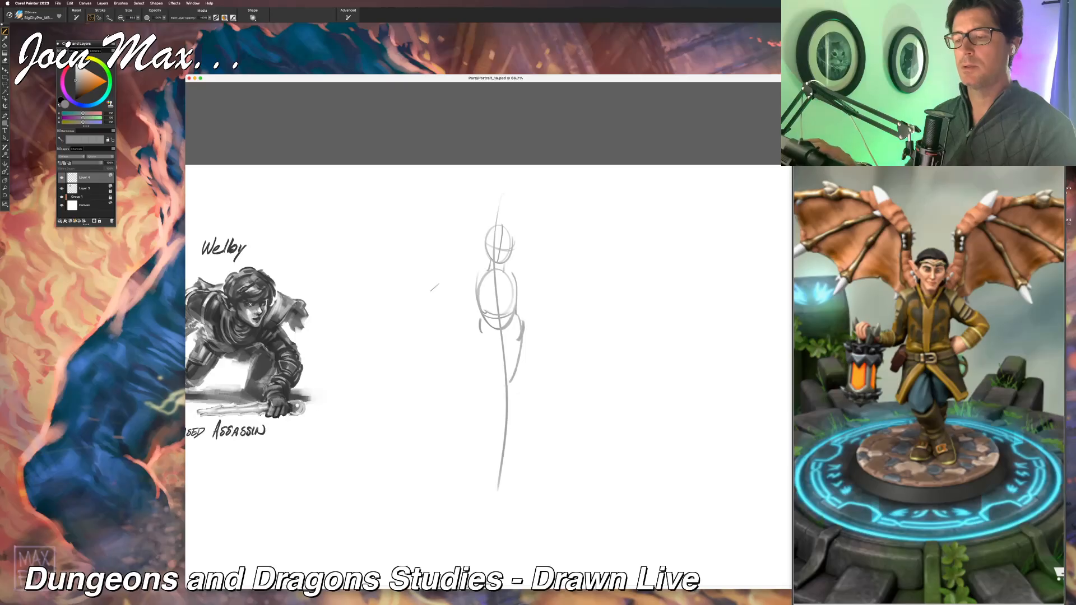
{"action": "key", "text": "super+z"}
{"action": "key", "text": "super+z"}
{"action": "key", "text": "super+z"}
{"action": "key", "text": "super+z"}
{"action": "key", "text": "super+z"}
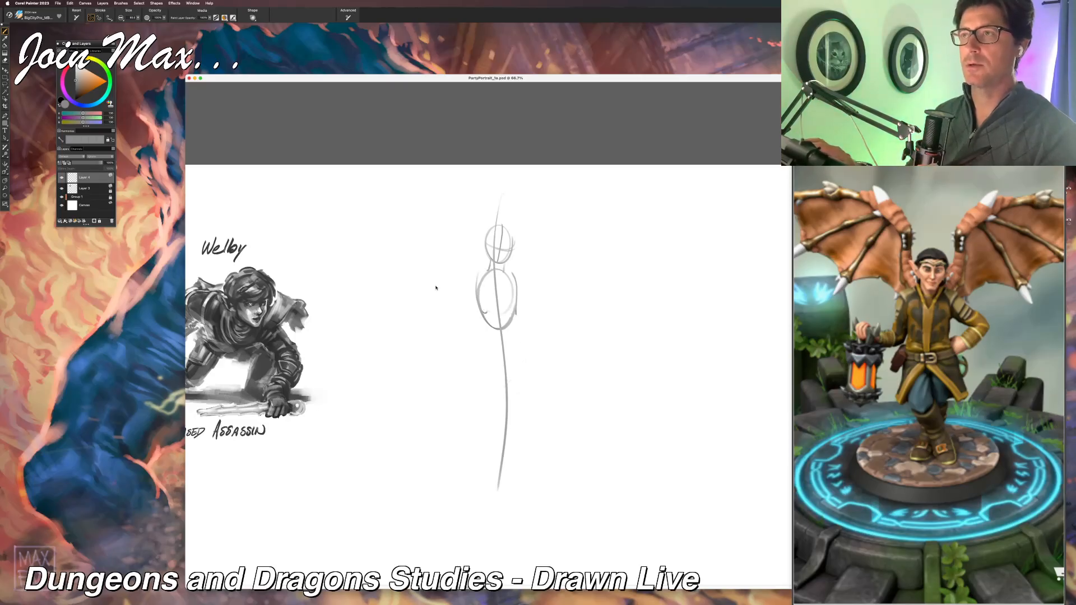
{"action": "key", "text": "super+z"}
{"action": "key", "text": "super+z"}
{"action": "key", "text": "super+z"}
{"action": "key", "text": "super+z"}
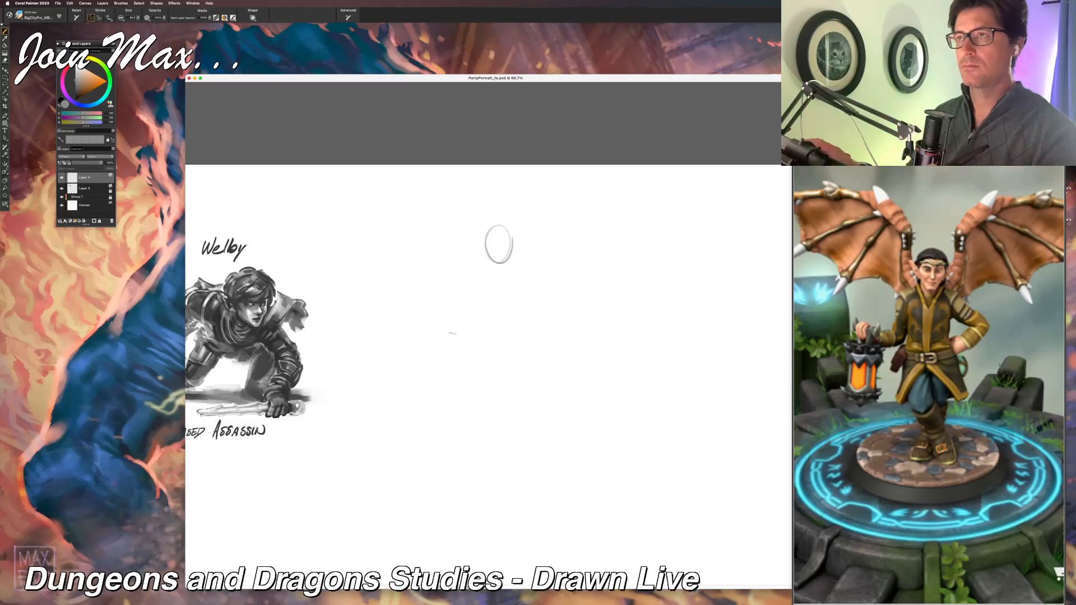
Step: Sketch the face guidelines, a new curved body line, the torso sides, tilted shoulder and hip lines, and one outer thigh
{"action": "mouse_move", "coordinate": [491, 235]}
{"action": "left_mouse_down"}
{"action": "mouse_move", "coordinate": [491, 431]}
{"action": "mouse_move", "coordinate": [489, 455]}
{"action": "left_mouse_up"}
{"action": "mouse_move", "coordinate": [474, 270]}
{"action": "left_mouse_down"}
{"action": "mouse_move", "coordinate": [469, 311]}
{"action": "mouse_move", "coordinate": [480, 327]}
{"action": "mouse_move", "coordinate": [510, 303]}
{"action": "left_mouse_up"}
{"action": "left_click_drag", "start_coordinate": [515, 278], "coordinate": [499, 332]}
{"action": "mouse_move", "coordinate": [502, 228]}
{"action": "left_mouse_down"}
{"action": "mouse_move", "coordinate": [494, 260]}
{"action": "mouse_move", "coordinate": [485, 236]}
{"action": "mouse_move", "coordinate": [512, 244]}
{"action": "mouse_move", "coordinate": [507, 218]}
{"action": "mouse_move", "coordinate": [485, 242]}
{"action": "mouse_move", "coordinate": [510, 242]}
{"action": "left_mouse_up"}
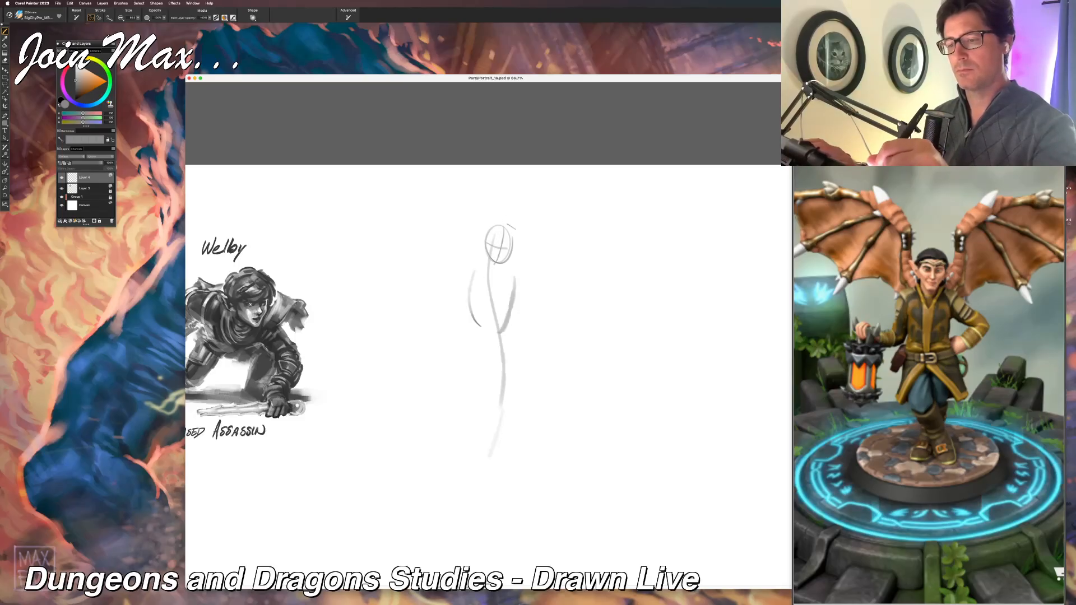
{"action": "key", "text": "super+z"}
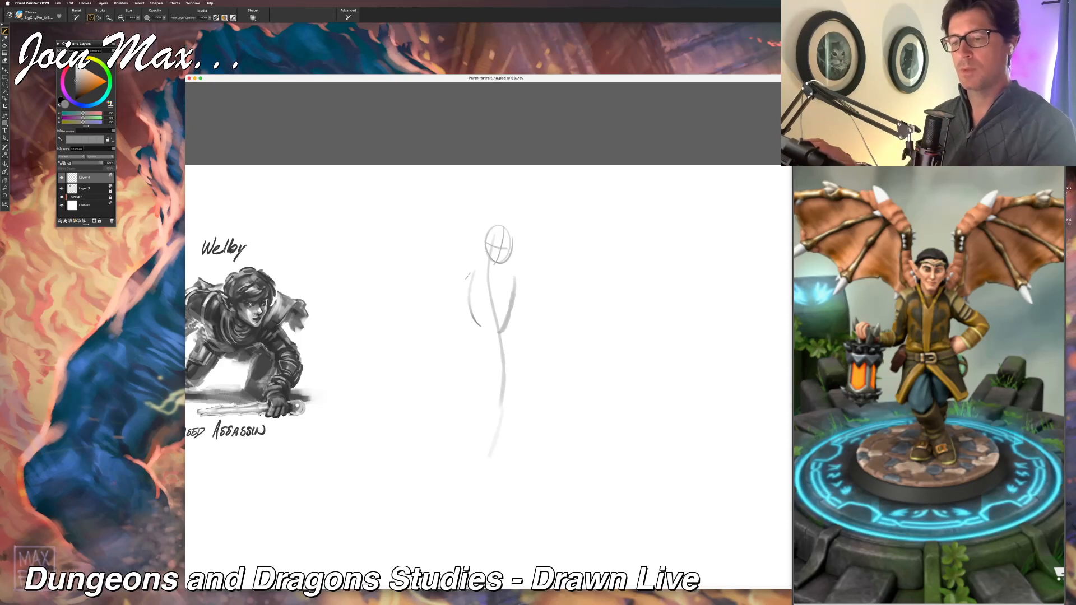
{"action": "left_click_drag", "start_coordinate": [470, 265], "coordinate": [520, 275]}
{"action": "left_click_drag", "start_coordinate": [487, 321], "coordinate": [518, 338]}
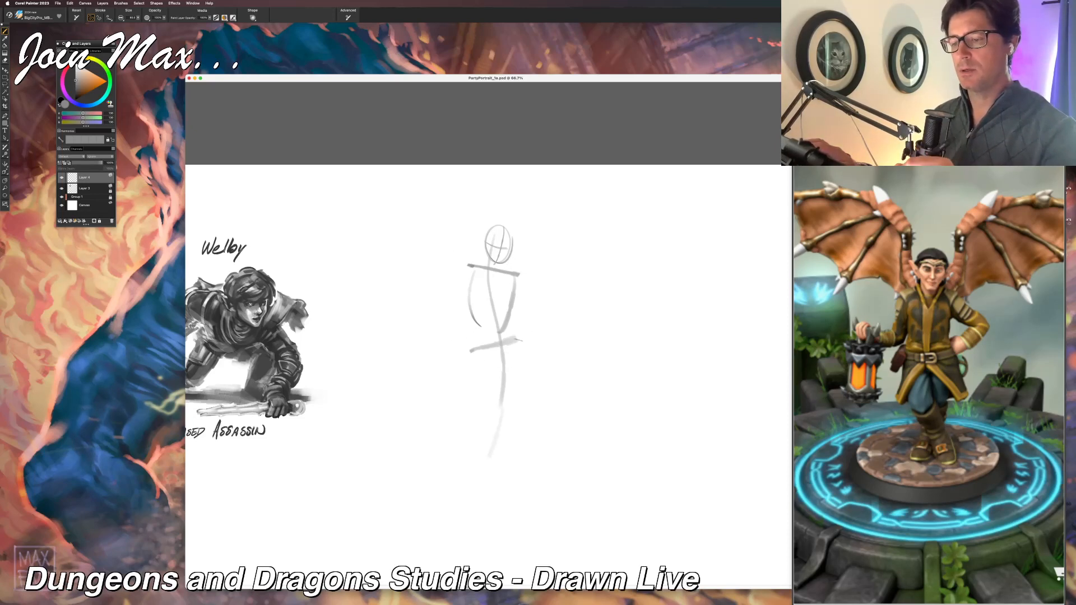
{"action": "left_click_drag", "start_coordinate": [516, 404], "coordinate": [517, 330]}
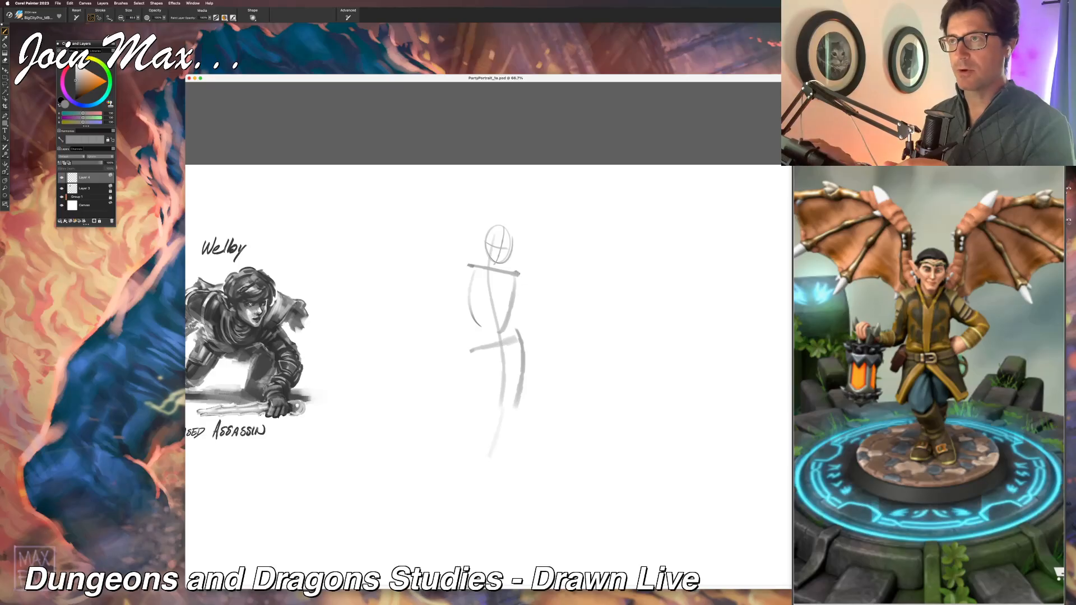
Step: Sketch one arm bent toward the hip and the other bent with its forearm reaching out for the lantern
{"action": "left_click_drag", "start_coordinate": [517, 273], "coordinate": [558, 306]}
{"action": "key", "text": "super+z"}
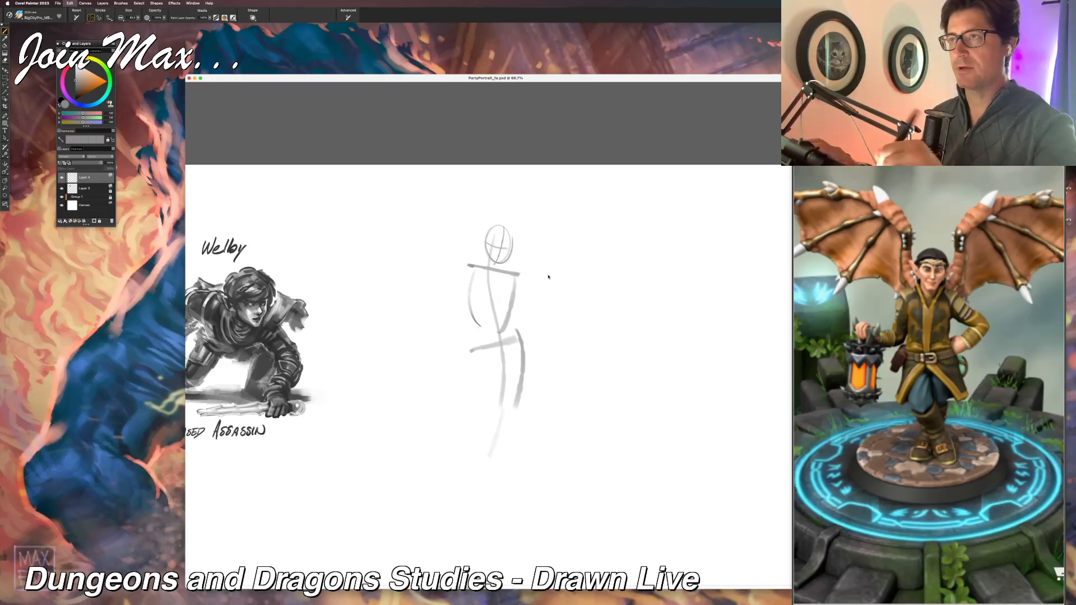
{"action": "mouse_move", "coordinate": [521, 276]}
{"action": "left_mouse_down"}
{"action": "mouse_move", "coordinate": [554, 309]}
{"action": "mouse_move", "coordinate": [511, 330]}
{"action": "mouse_move", "coordinate": [516, 296]}
{"action": "mouse_move", "coordinate": [504, 290]}
{"action": "left_mouse_up"}
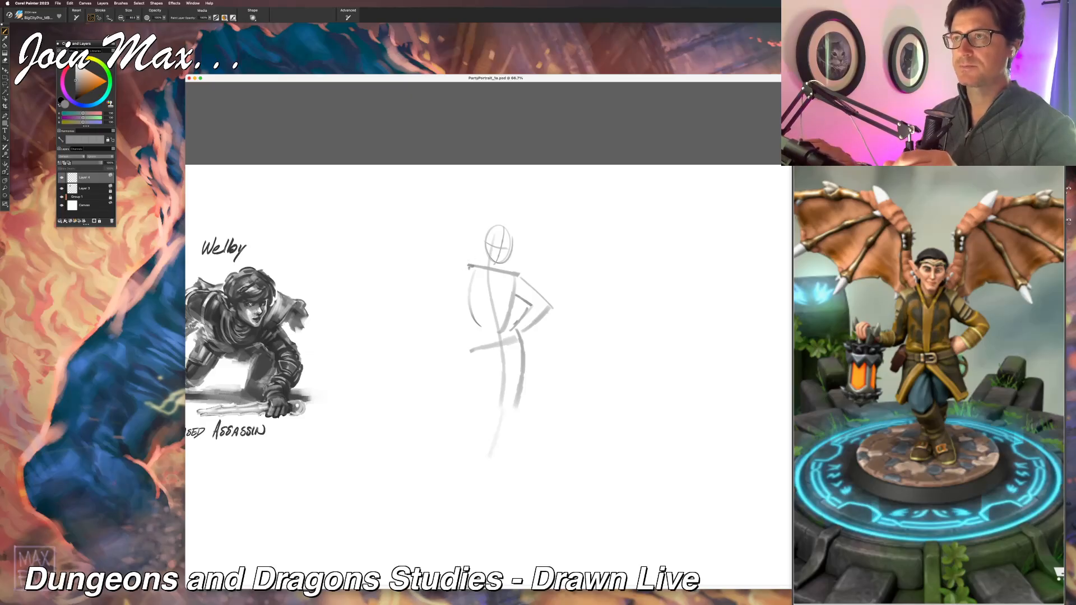
{"action": "left_click_drag", "start_coordinate": [466, 265], "coordinate": [457, 308]}
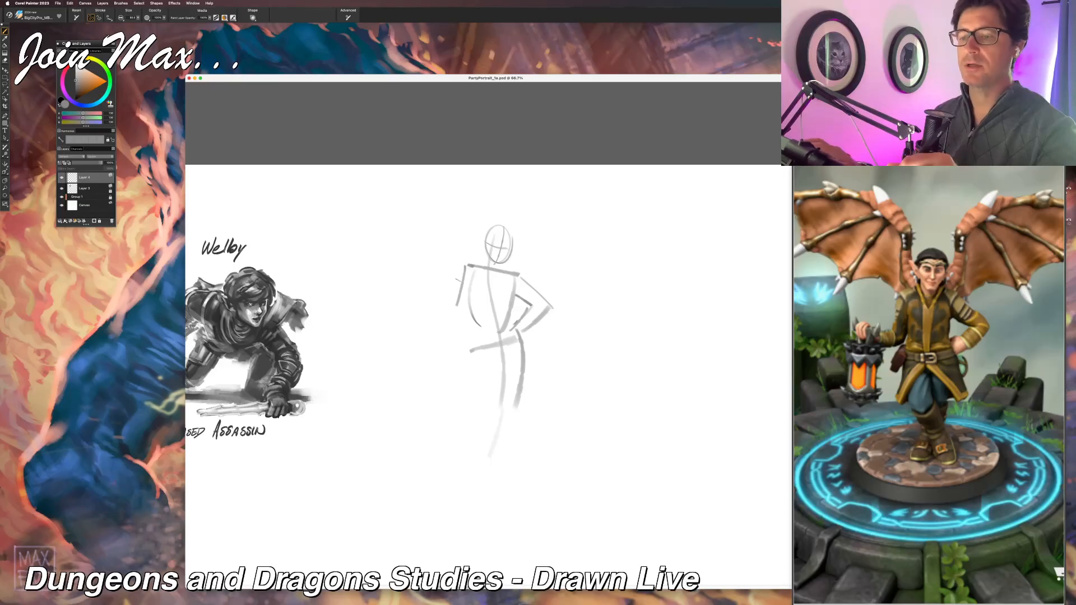
{"action": "mouse_move", "coordinate": [463, 267]}
{"action": "left_mouse_down"}
{"action": "mouse_move", "coordinate": [447, 308]}
{"action": "mouse_move", "coordinate": [467, 319]}
{"action": "mouse_move", "coordinate": [455, 322]}
{"action": "mouse_move", "coordinate": [447, 304]}
{"action": "left_mouse_up"}
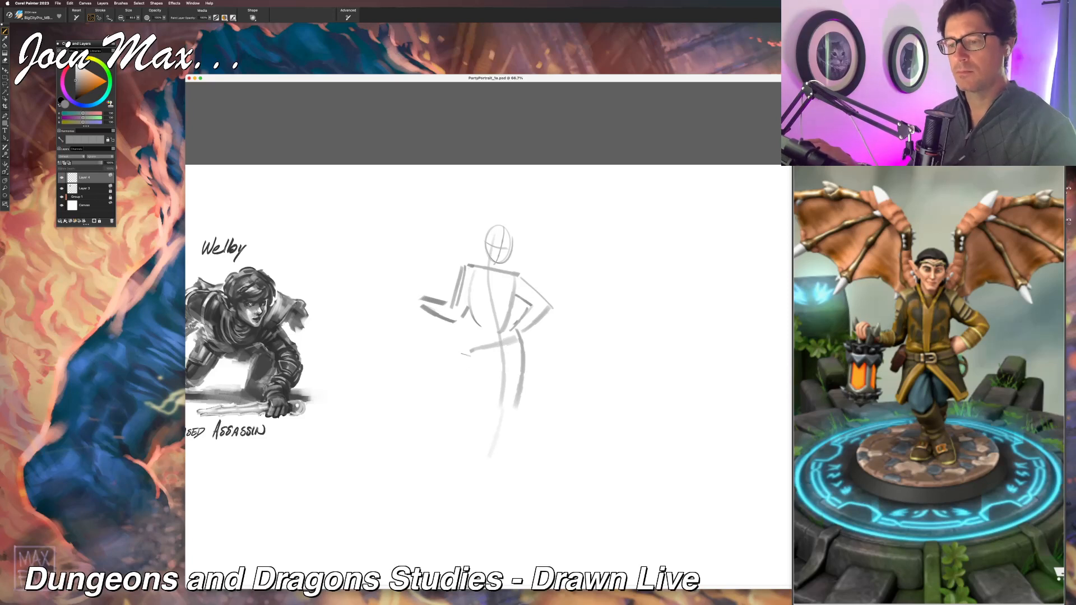
Step: Sketch the other thigh and the standing lower leg with its foot, and add the hand resting on the hip
{"action": "left_click_drag", "start_coordinate": [471, 350], "coordinate": [479, 433]}
{"action": "key", "text": "super+z"}
{"action": "key", "text": "super+z"}
{"action": "left_click_drag", "start_coordinate": [472, 349], "coordinate": [492, 485]}
{"action": "left_click_drag", "start_coordinate": [515, 426], "coordinate": [496, 485]}
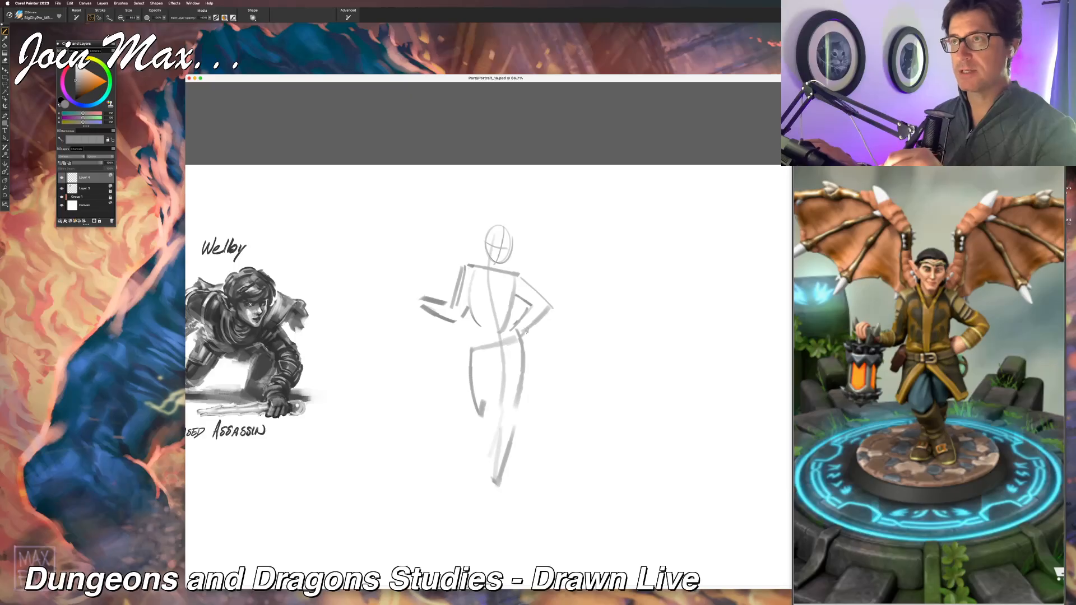
{"action": "mouse_move", "coordinate": [525, 332]}
{"action": "left_mouse_down"}
{"action": "mouse_move", "coordinate": [526, 344]}
{"action": "mouse_move", "coordinate": [509, 341]}
{"action": "left_mouse_up"}
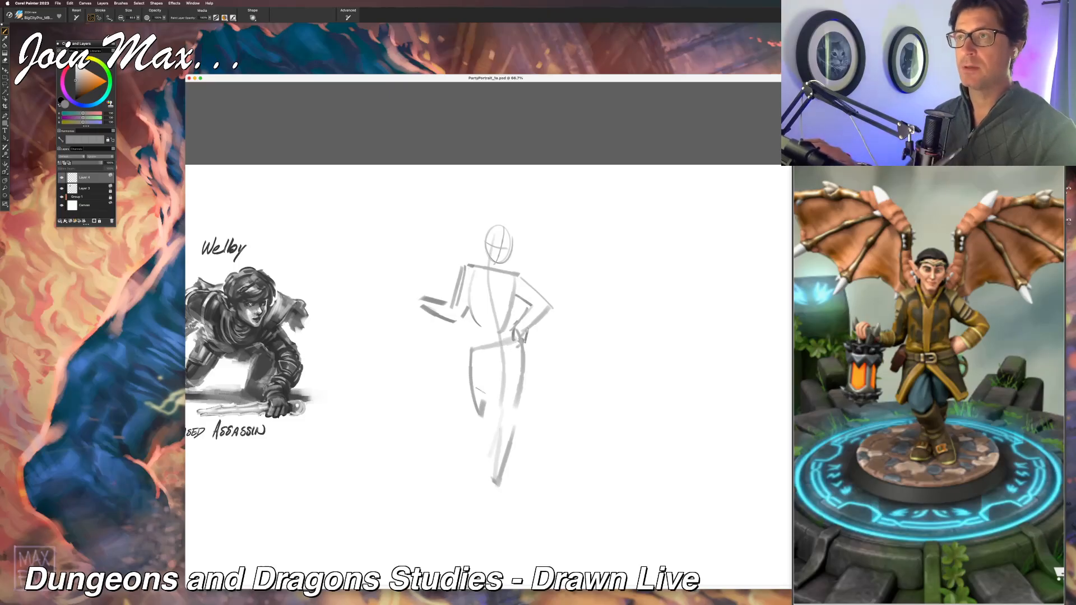
{"action": "mouse_move", "coordinate": [489, 480]}
{"action": "left_mouse_down"}
{"action": "mouse_move", "coordinate": [477, 501]}
{"action": "mouse_move", "coordinate": [504, 498]}
{"action": "mouse_move", "coordinate": [503, 480]}
{"action": "left_mouse_up"}
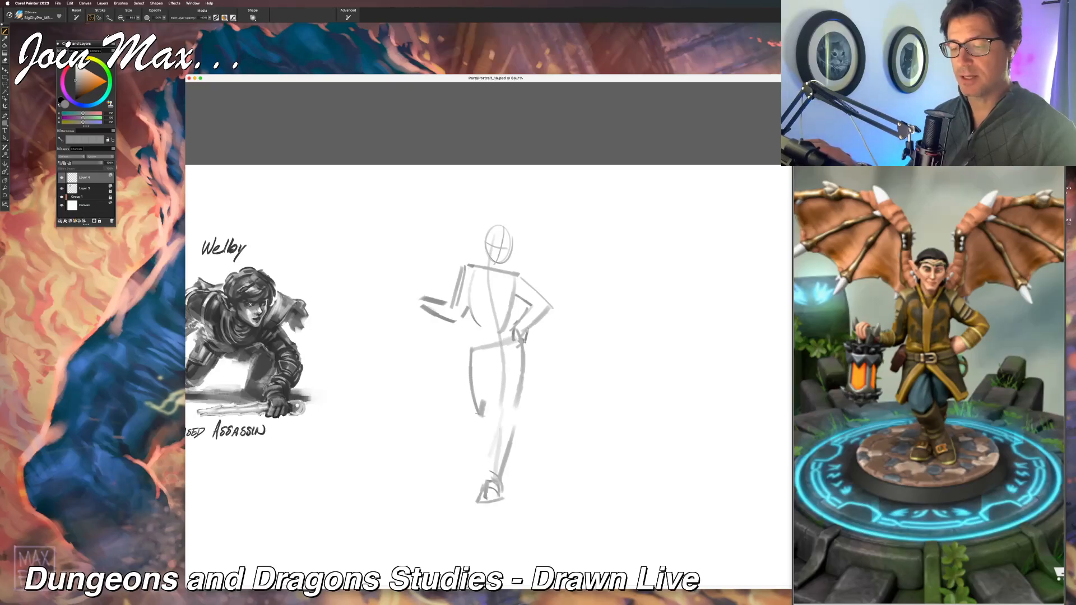
Step: Sketch the bent leg's inner thigh and knee, with its lower leg crossing the standing leg, and reinforce the thigh contours
{"action": "left_click_drag", "start_coordinate": [481, 421], "coordinate": [482, 426]}
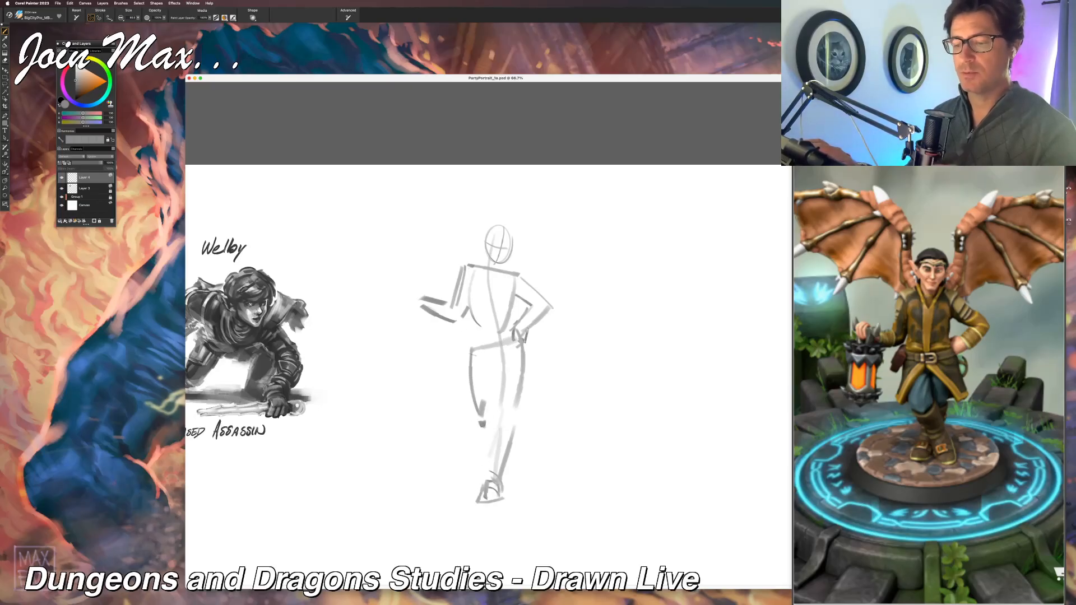
{"action": "left_click_drag", "start_coordinate": [496, 363], "coordinate": [493, 405]}
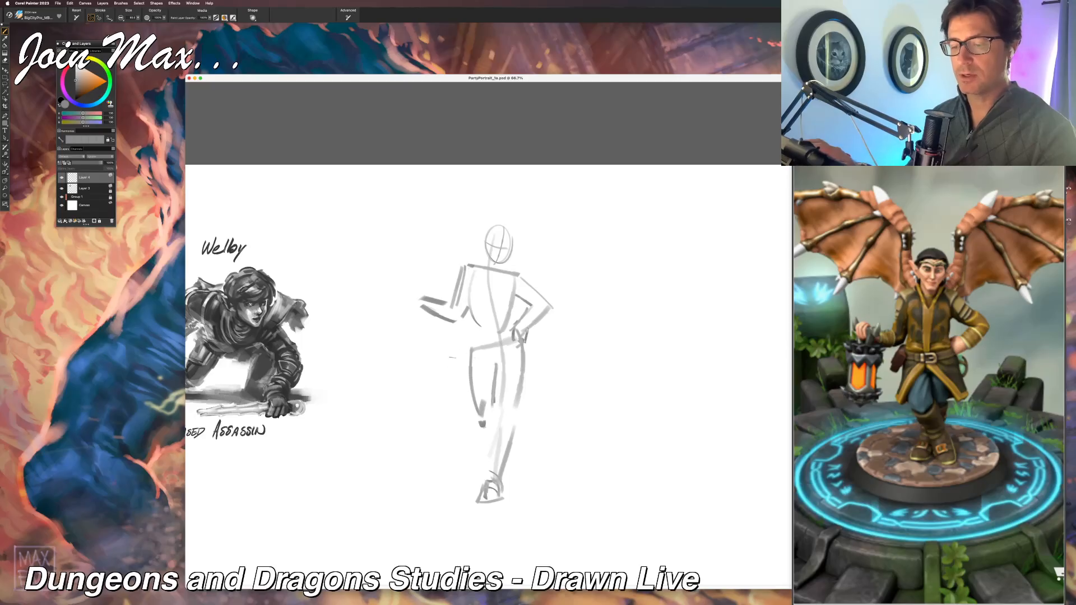
{"action": "mouse_move", "coordinate": [447, 354]}
{"action": "left_mouse_down"}
{"action": "mouse_move", "coordinate": [467, 375]}
{"action": "mouse_move", "coordinate": [474, 426]}
{"action": "mouse_move", "coordinate": [500, 430]}
{"action": "mouse_move", "coordinate": [502, 463]}
{"action": "left_mouse_up"}
{"action": "key", "text": "ctrl+z"}
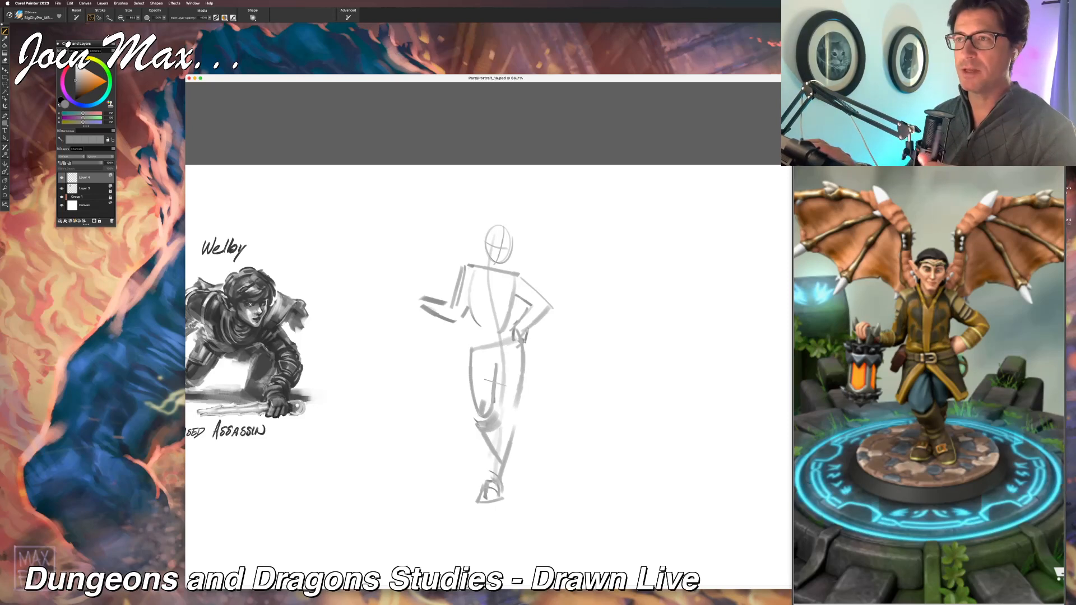
{"action": "key", "text": "super+z"}
{"action": "left_click_drag", "start_coordinate": [477, 425], "coordinate": [502, 464]}
{"action": "key", "text": "super+z"}
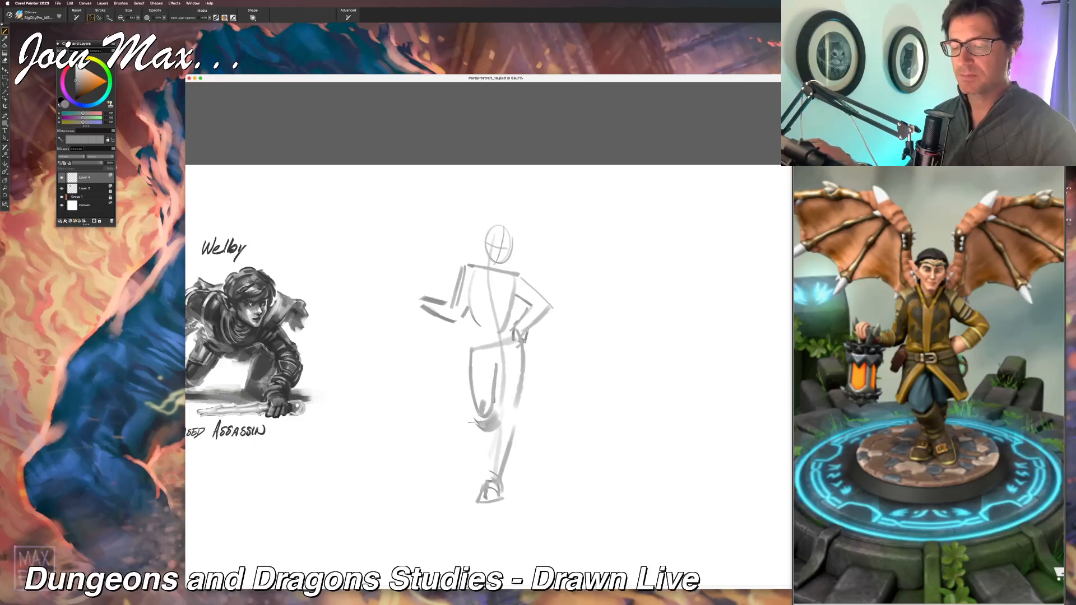
{"action": "left_click_drag", "start_coordinate": [475, 421], "coordinate": [502, 466]}
{"action": "left_click_drag", "start_coordinate": [498, 421], "coordinate": [513, 465]}
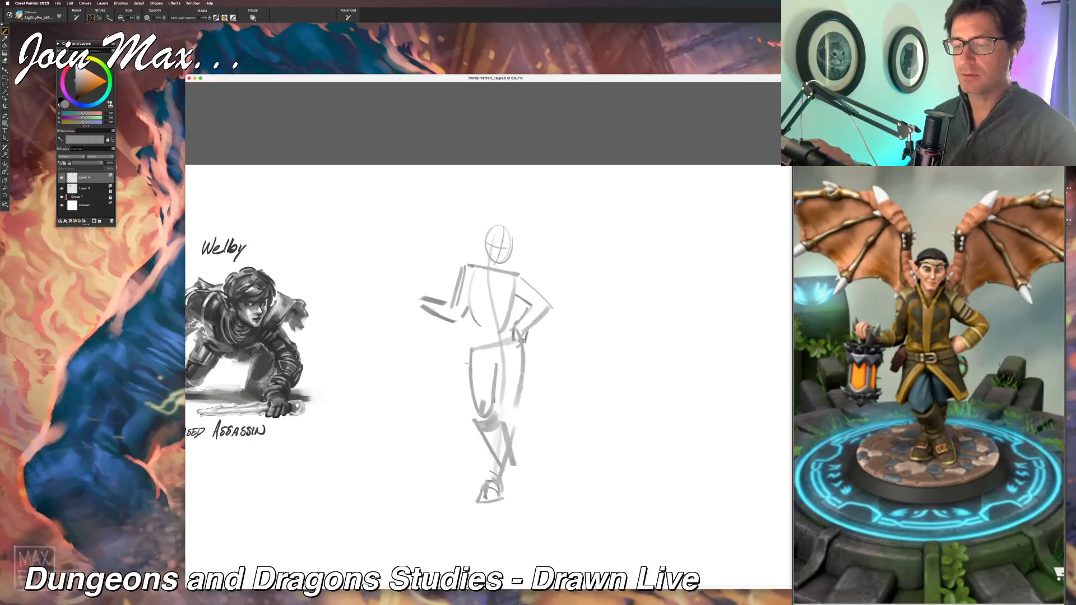
{"action": "left_click_drag", "start_coordinate": [468, 357], "coordinate": [471, 418]}
{"action": "left_click_drag", "start_coordinate": [497, 372], "coordinate": [491, 410]}
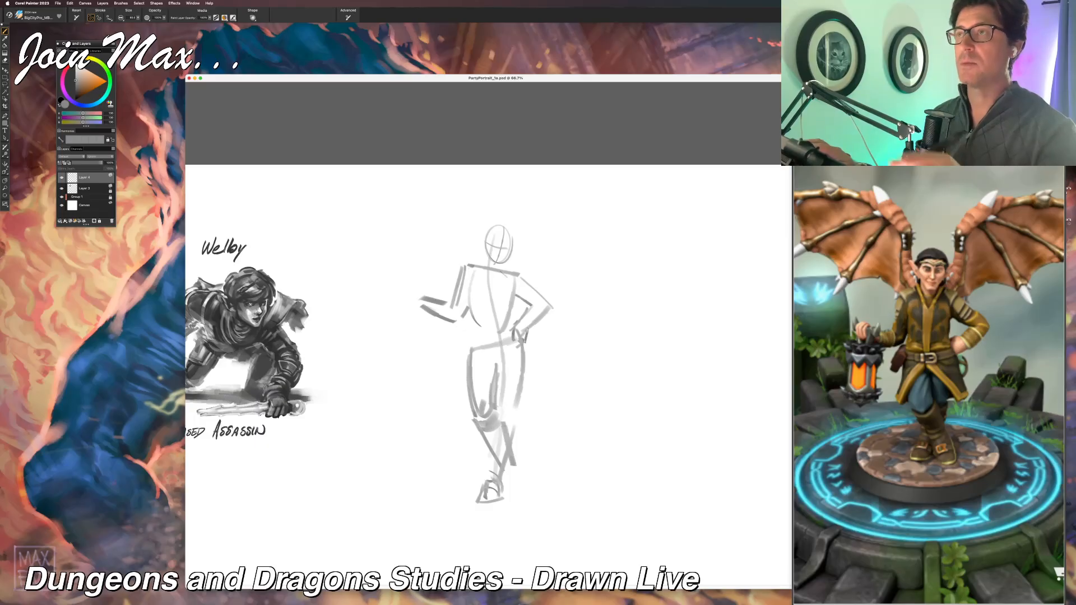
Step: Sketch the jaw, pointed ears and hair around the head, and slope the neck into the shoulders
{"action": "left_click_drag", "start_coordinate": [508, 264], "coordinate": [516, 233]}
{"action": "left_click_drag", "start_coordinate": [503, 220], "coordinate": [485, 253]}
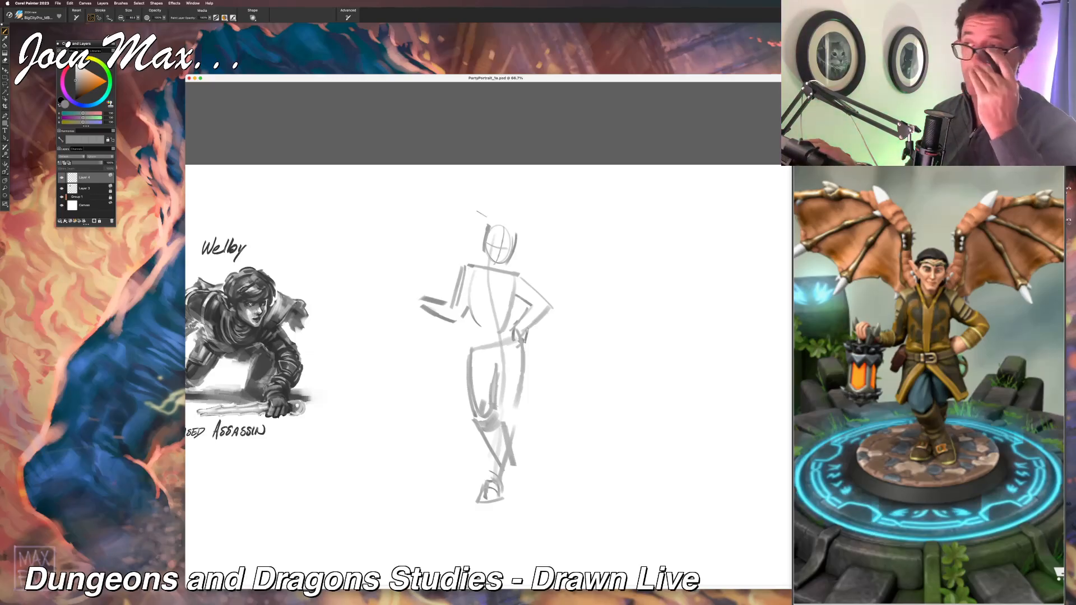
{"action": "key", "text": "super+z"}
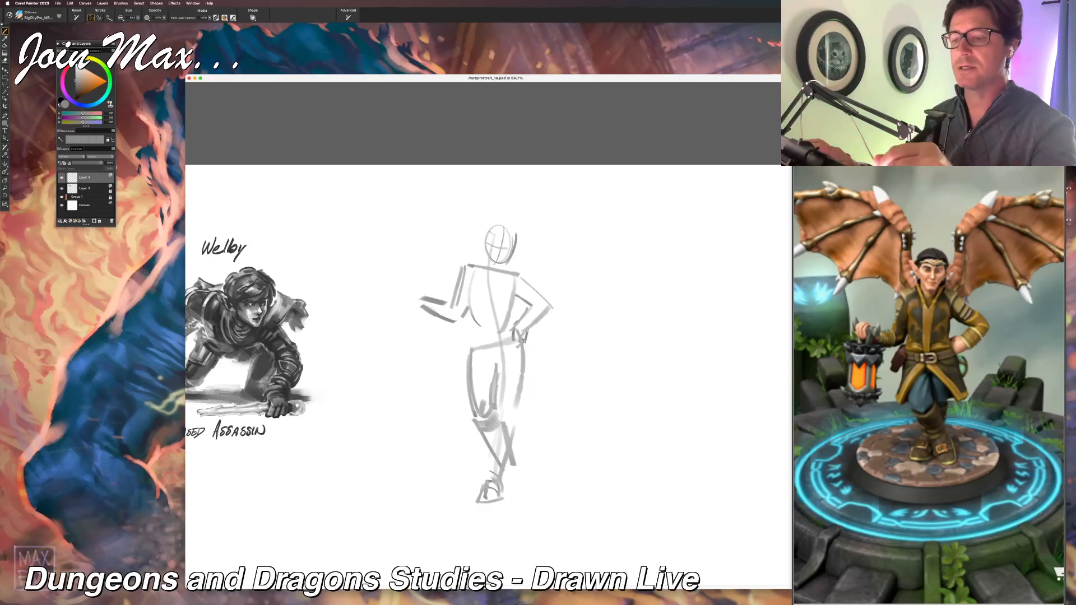
{"action": "left_click_drag", "start_coordinate": [489, 227], "coordinate": [486, 252]}
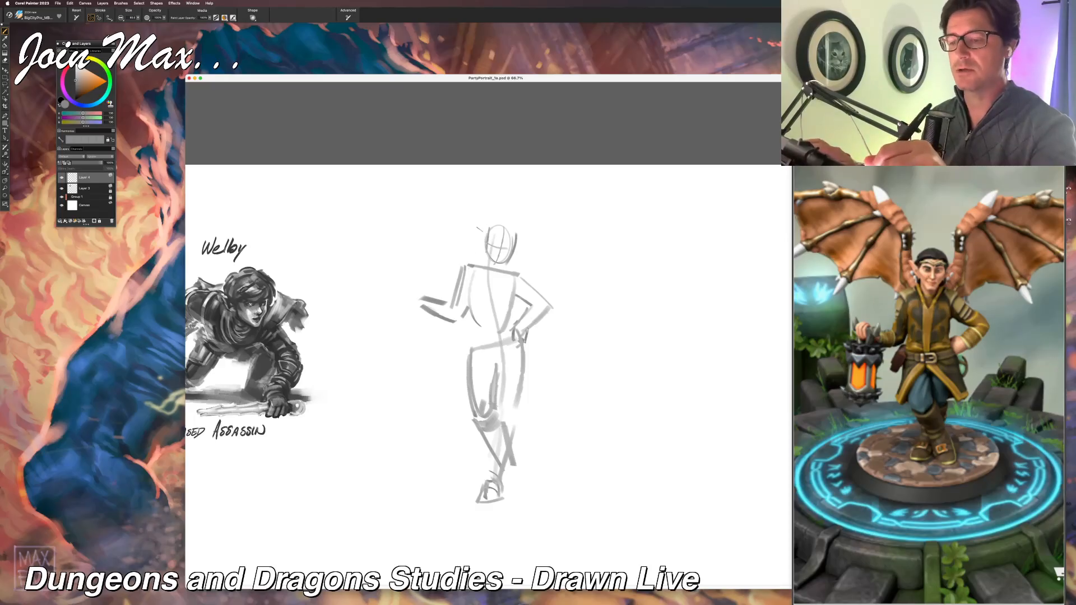
{"action": "mouse_move", "coordinate": [485, 248]}
{"action": "left_mouse_down"}
{"action": "mouse_move", "coordinate": [474, 228]}
{"action": "mouse_move", "coordinate": [534, 233]}
{"action": "mouse_move", "coordinate": [513, 252]}
{"action": "mouse_move", "coordinate": [487, 217]}
{"action": "mouse_move", "coordinate": [503, 246]}
{"action": "mouse_move", "coordinate": [495, 239]}
{"action": "left_mouse_up"}
{"action": "key", "text": "super+z"}
{"action": "key", "text": "super+z"}
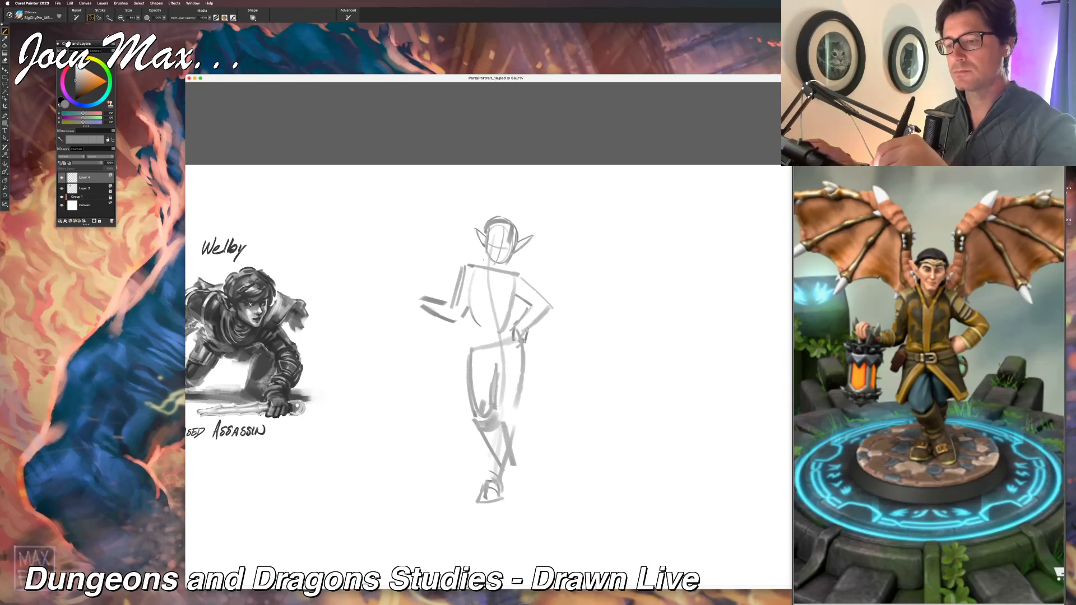
{"action": "mouse_move", "coordinate": [487, 257]}
{"action": "left_mouse_down"}
{"action": "mouse_move", "coordinate": [461, 263]}
{"action": "mouse_move", "coordinate": [539, 294]}
{"action": "left_mouse_up"}
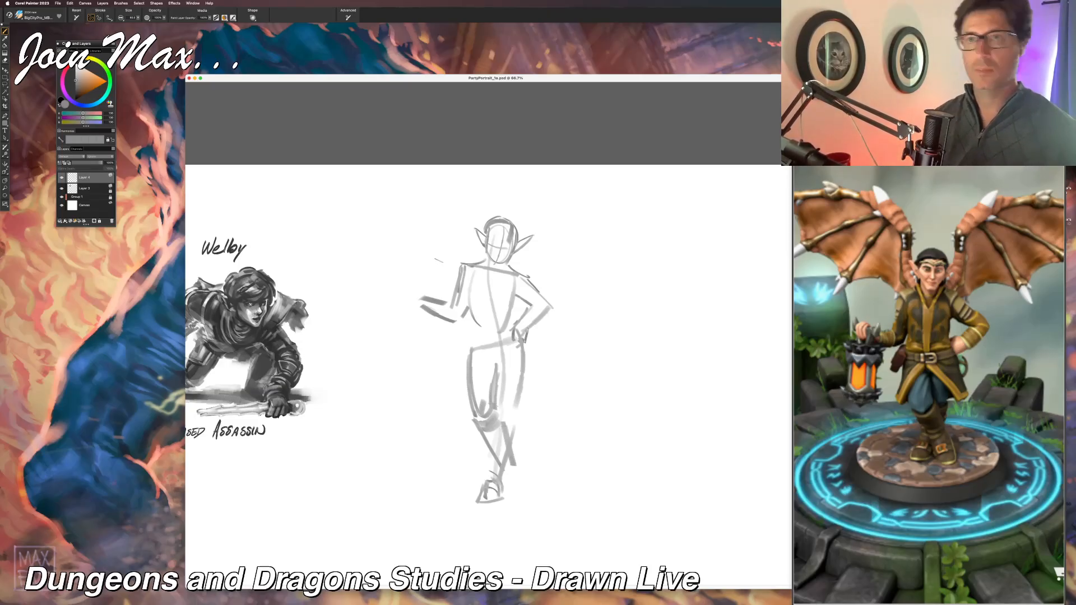
{"action": "key", "text": "f"}
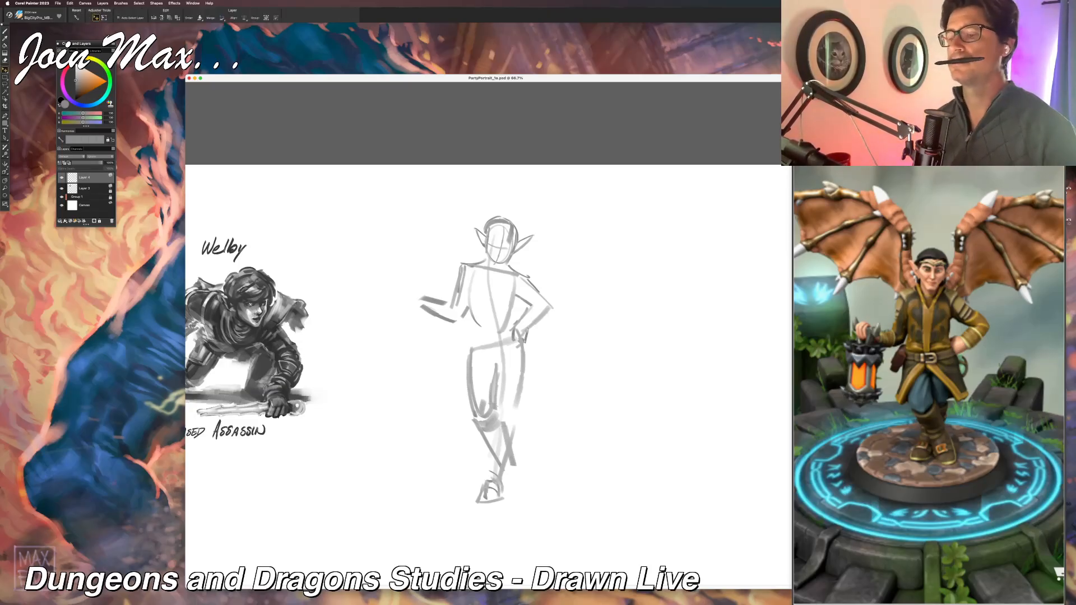
{"action": "left_click_drag", "start_coordinate": [488, 266], "coordinate": [496, 283]}
{"action": "key", "text": "super+z"}
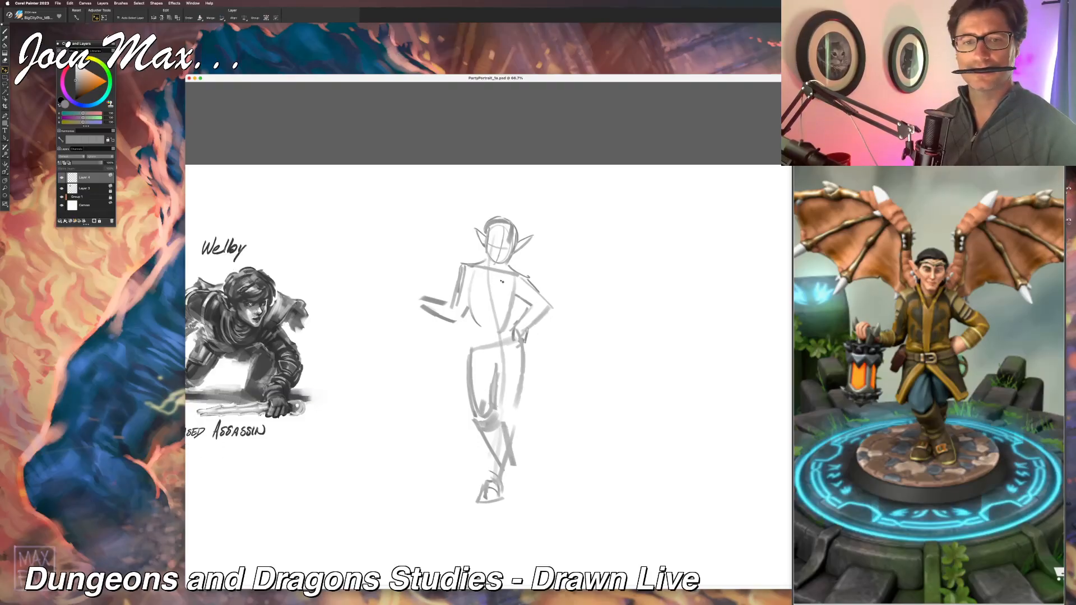
Step: Select the whole standing figure with a rectangular selection, cut it, and paste it onto its own new layer
{"action": "key", "text": "r"}
{"action": "mouse_move", "coordinate": [403, 191]}
{"action": "left_mouse_down"}
{"action": "mouse_move", "coordinate": [605, 479]}
{"action": "mouse_move", "coordinate": [610, 527]}
{"action": "left_mouse_up"}
{"action": "key", "text": "super+x"}
{"action": "key", "text": "super+v"}
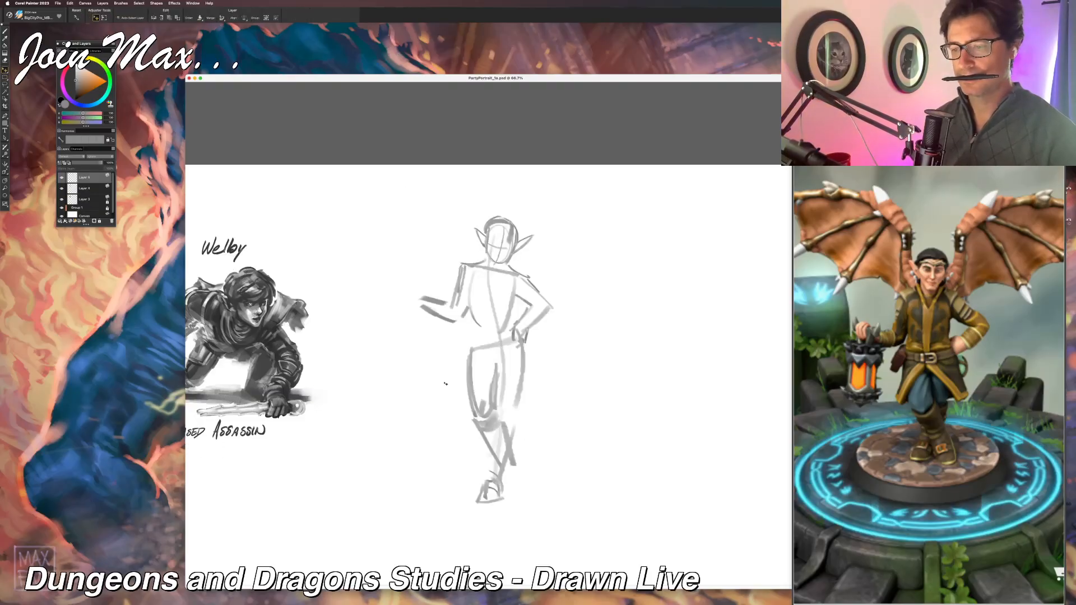
Step: Rename the layer holding the crouching assassin drawing as "Welby Sketch 1"
{"action": "double_click", "coordinate": [82, 200]}
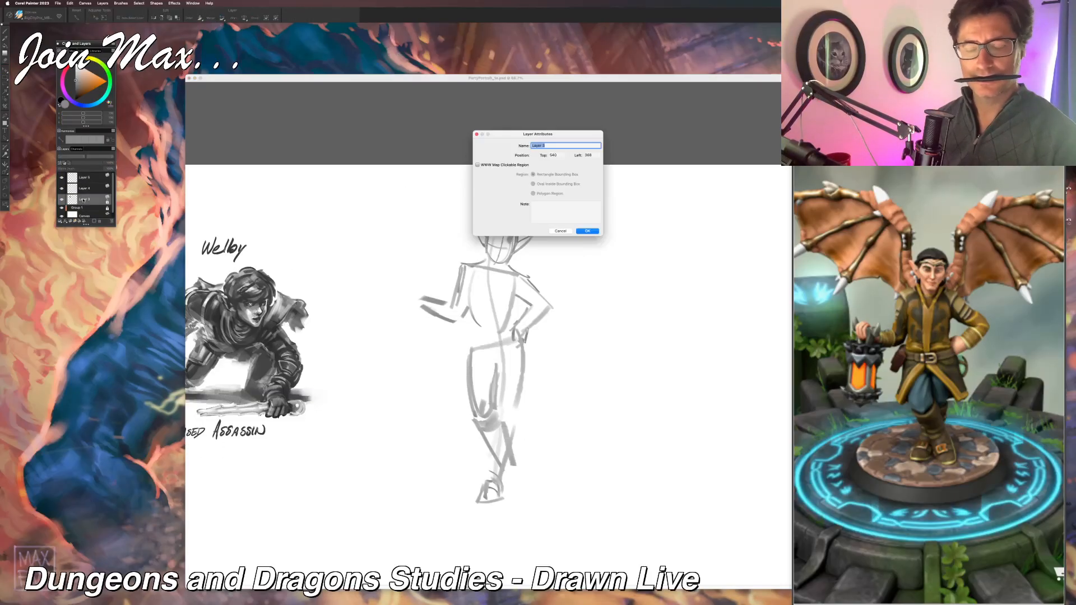
{"action": "type", "text": "Welby"}
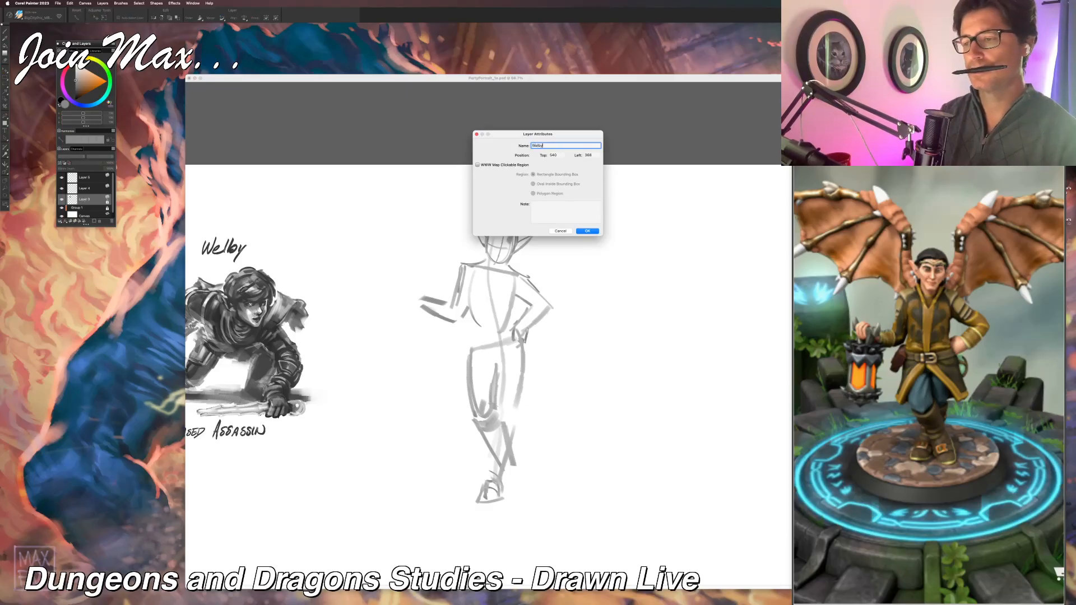
{"action": "type", "text": " S"}
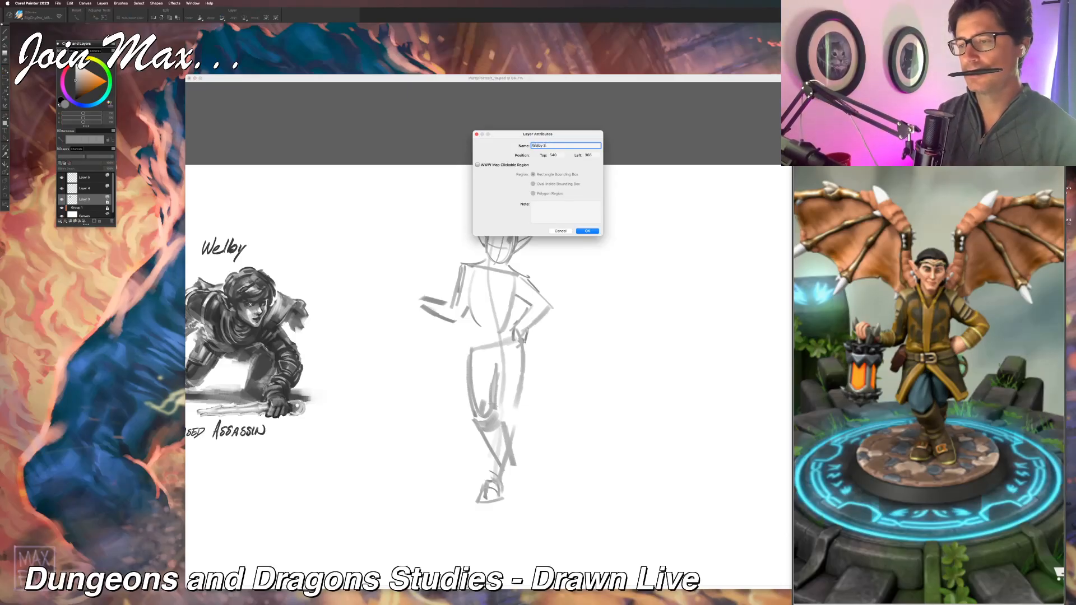
{"action": "type", "text": "ketch 1"}
{"action": "key", "text": "Return"}
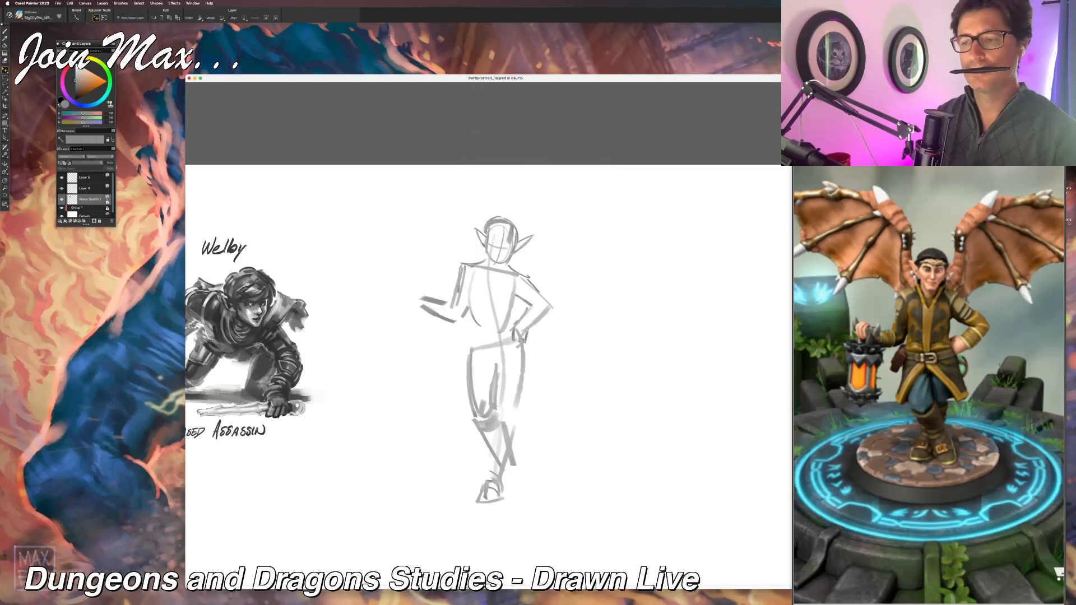
Step: Identify the standing figure's layer by toggling its visibility, and rename it after the character
{"action": "left_click", "coordinate": [61, 178]}
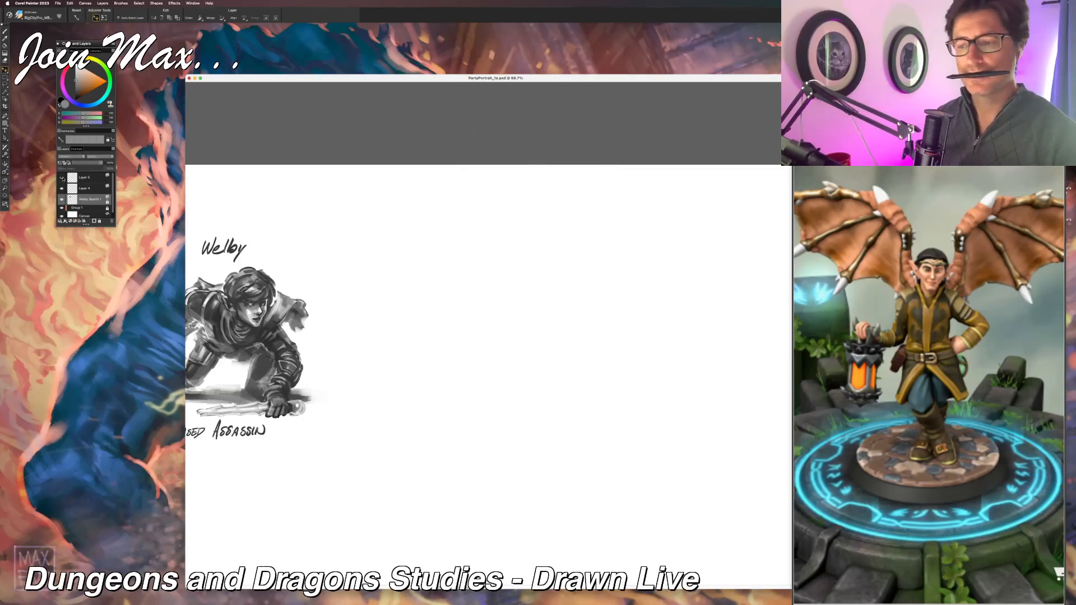
{"action": "left_click", "coordinate": [61, 178]}
{"action": "double_click", "coordinate": [88, 181]}
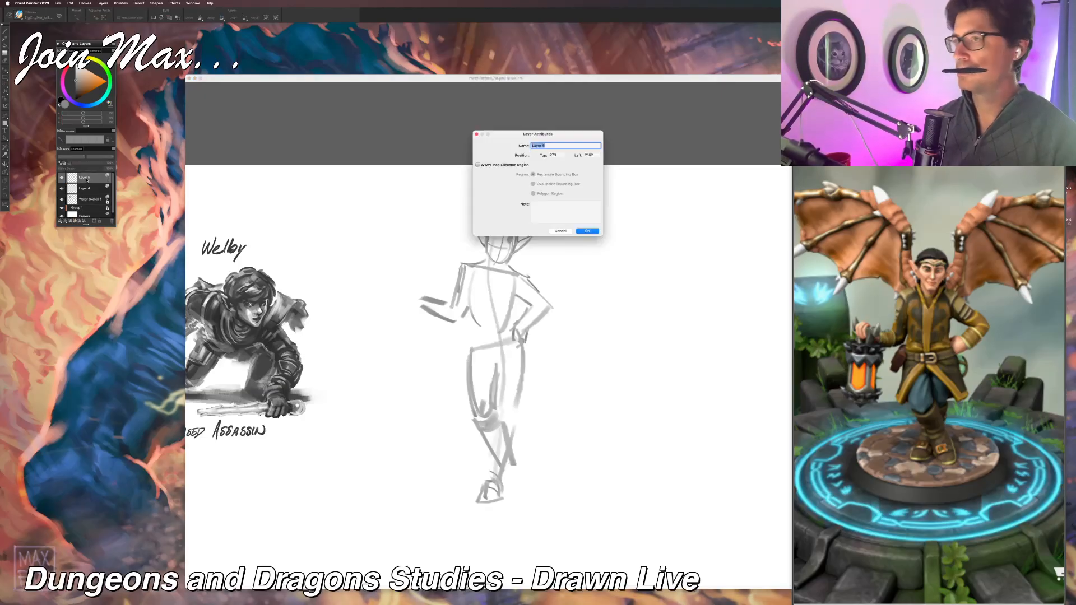
{"action": "type", "text": "Carwyn"}
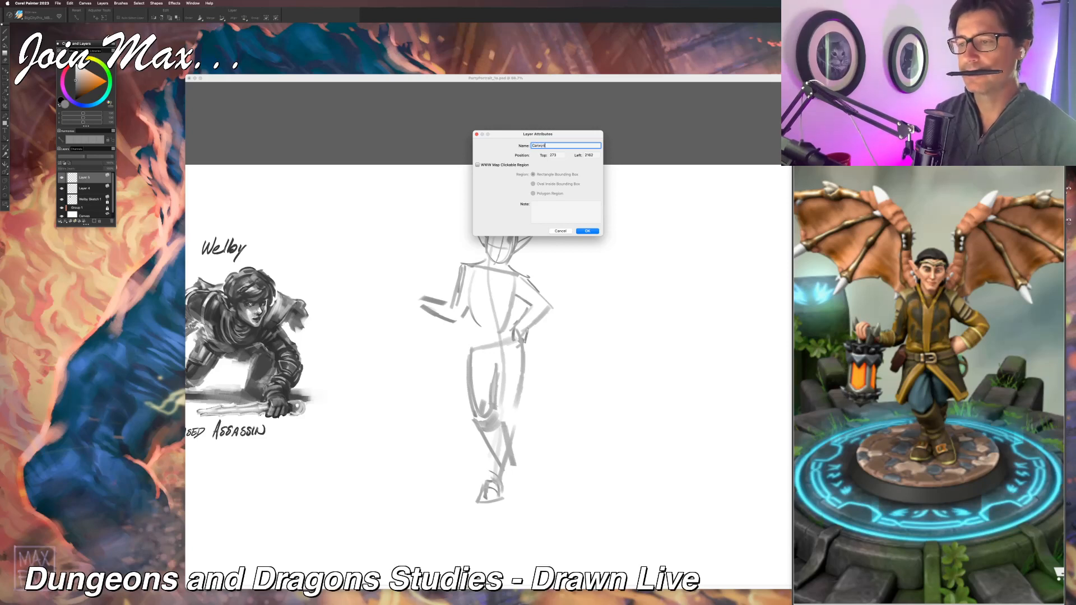
{"action": "key", "text": "Return"}
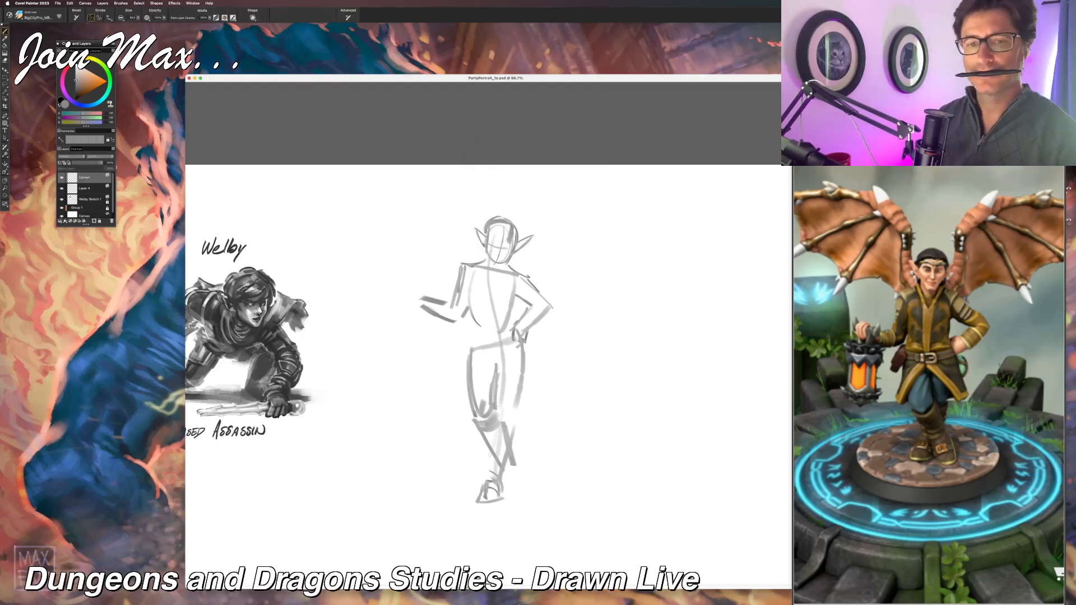
Step: Check Layer 4's visibility and merge it with the Welby Sketch 1 layer
{"action": "left_click", "coordinate": [62, 188]}
{"action": "left_click", "coordinate": [62, 189]}
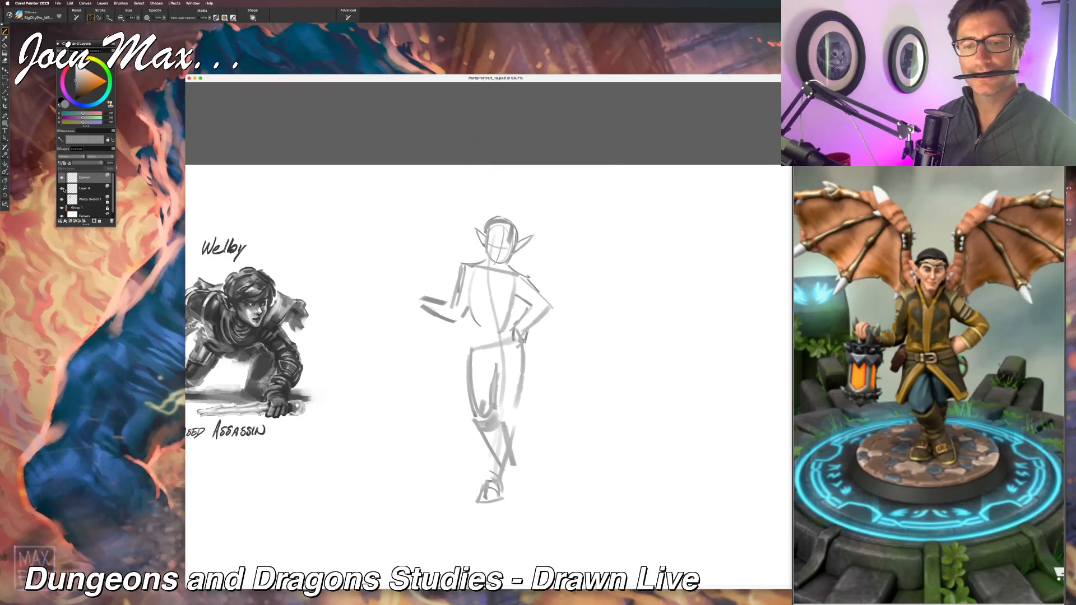
{"action": "left_click", "coordinate": [87, 190]}
{"action": "left_click", "coordinate": [106, 201], "text": "shift"}
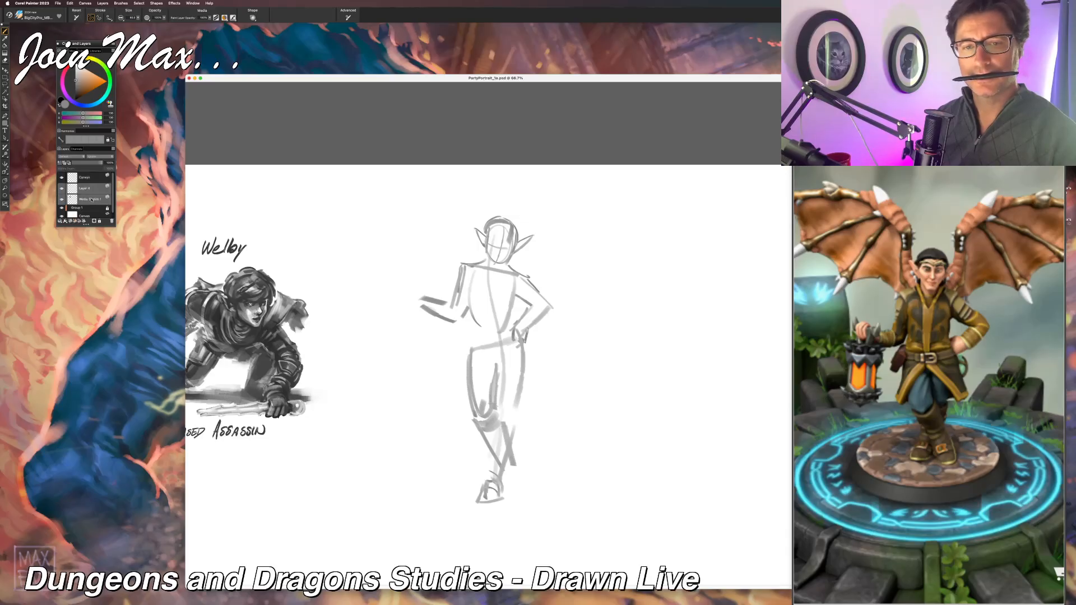
{"action": "key", "text": "super+e"}
Step: On the standing figure's layer, redraw the upper arm of the hand-on-hip arm from the shoulder out to a wider elbow
{"action": "left_click", "coordinate": [88, 178]}
{"action": "left_click_drag", "start_coordinate": [381, 284], "coordinate": [380, 281]}
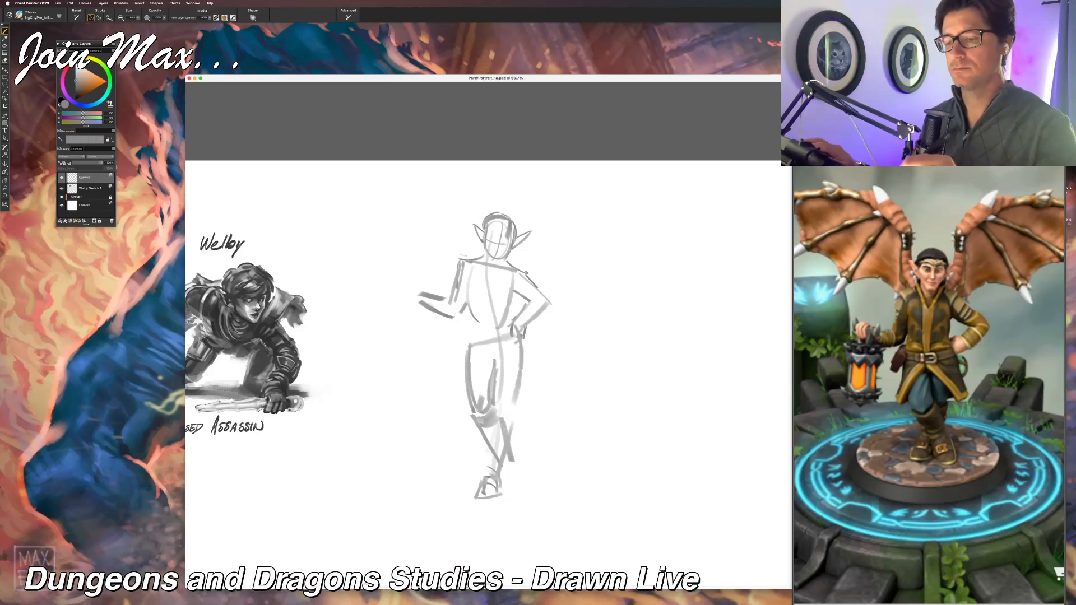
{"action": "left_click_drag", "start_coordinate": [527, 274], "coordinate": [510, 316]}
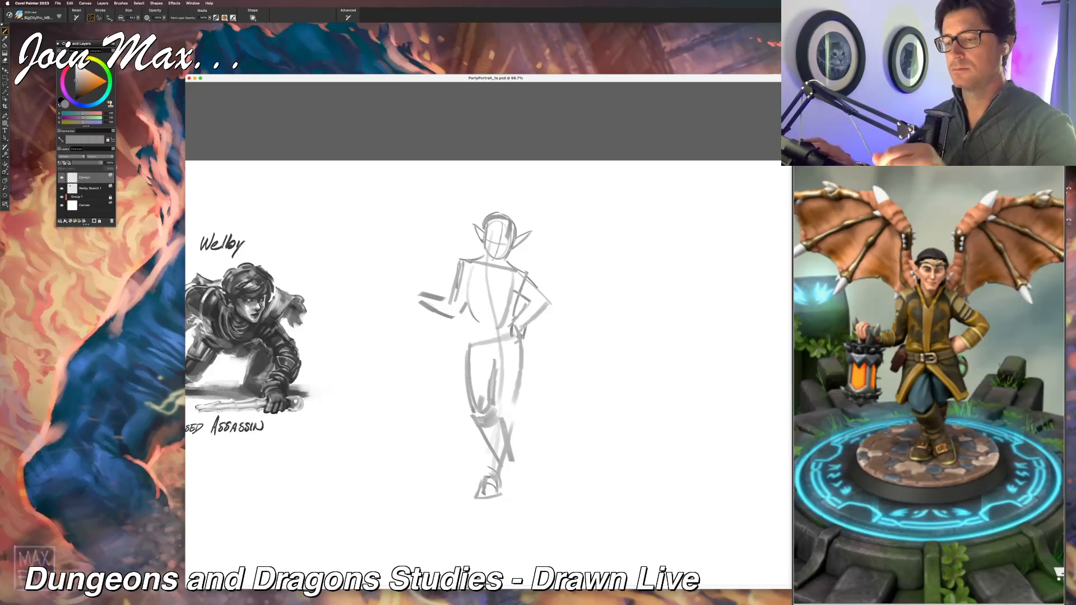
{"action": "key", "text": "super+z"}
{"action": "mouse_move", "coordinate": [524, 274]}
{"action": "left_mouse_down"}
{"action": "mouse_move", "coordinate": [510, 321]}
{"action": "mouse_move", "coordinate": [557, 308]}
{"action": "left_mouse_up"}
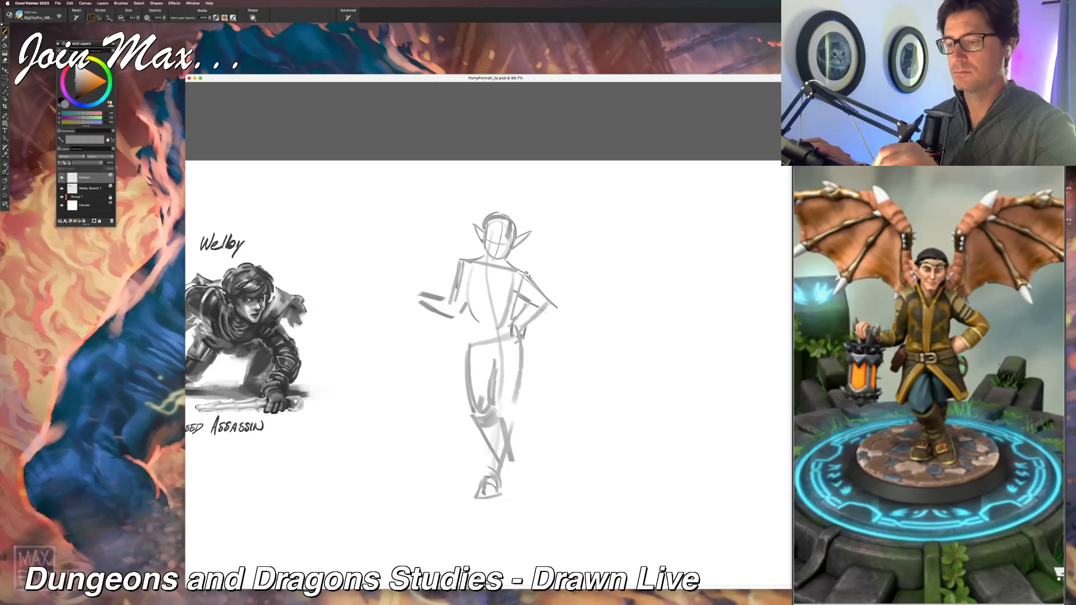
Step: Redraw the bent arm's forearm from the elbow back to the waist and shape the hand resting on the hip
{"action": "left_click_drag", "start_coordinate": [557, 308], "coordinate": [504, 336]}
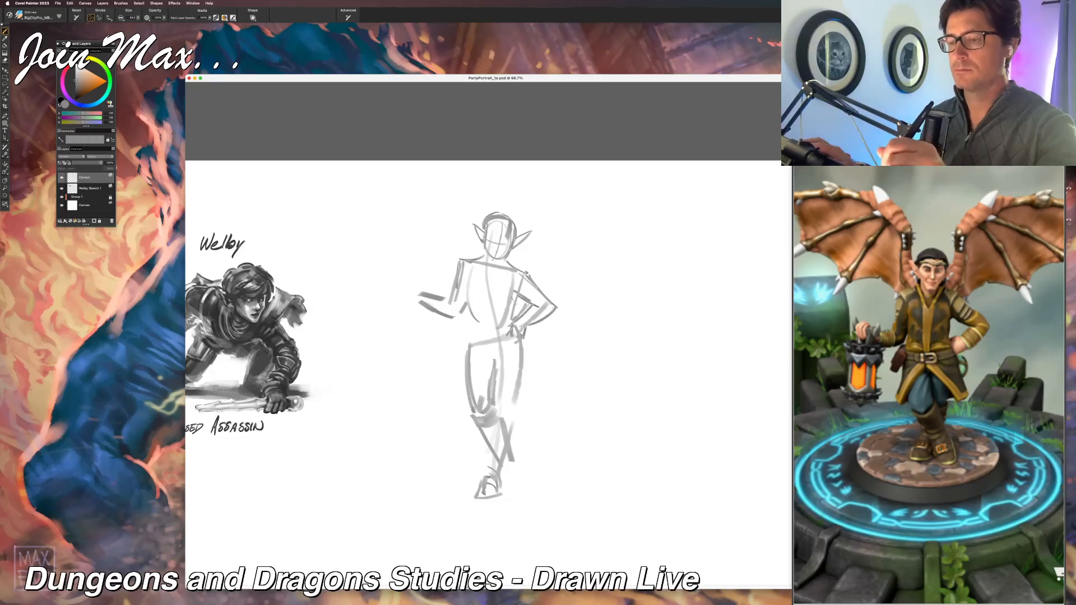
{"action": "key", "text": "super+z"}
{"action": "key", "text": "super+z"}
{"action": "key", "text": "super+z"}
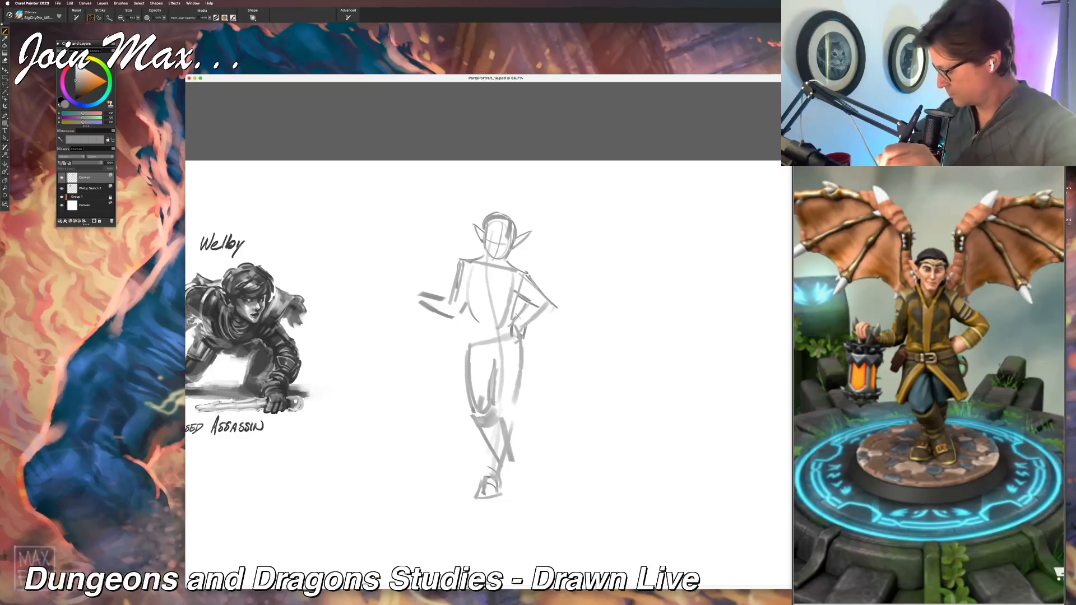
{"action": "left_click_drag", "start_coordinate": [537, 306], "coordinate": [523, 341]}
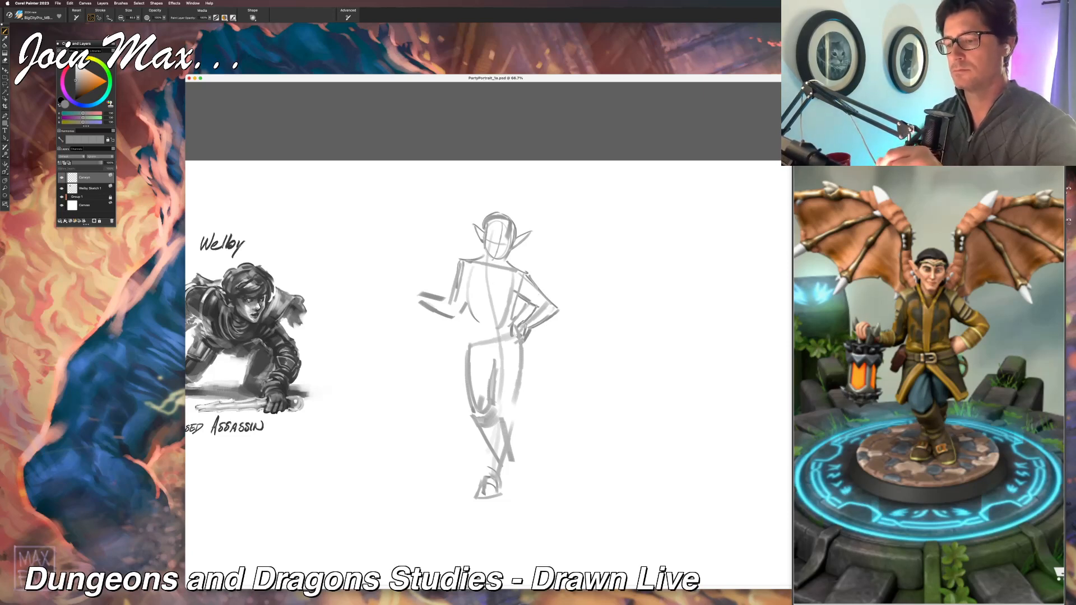
{"action": "key", "text": "l"}
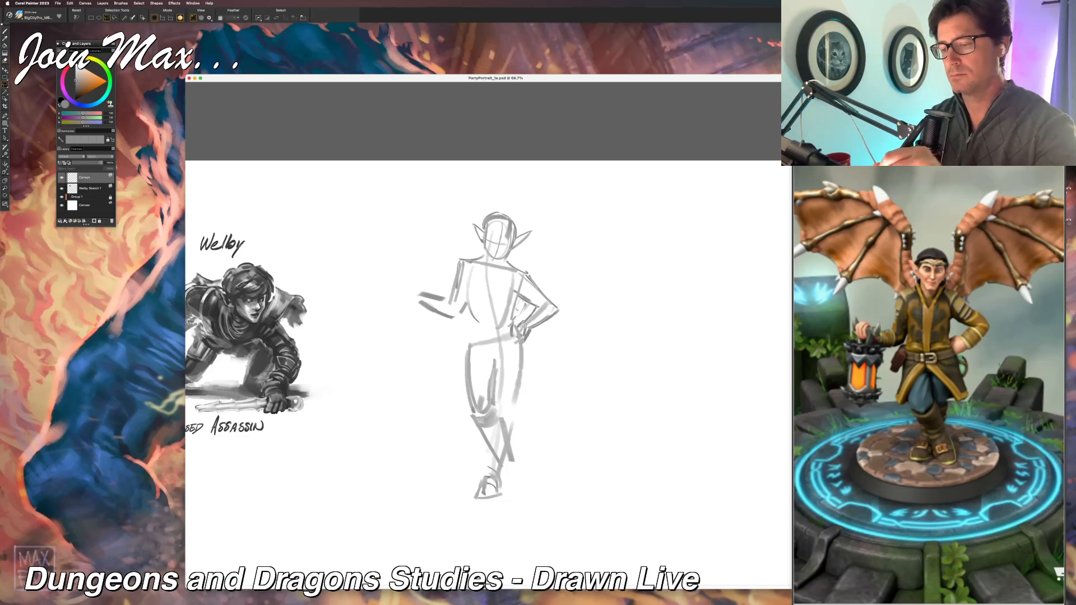
{"action": "key", "text": "b"}
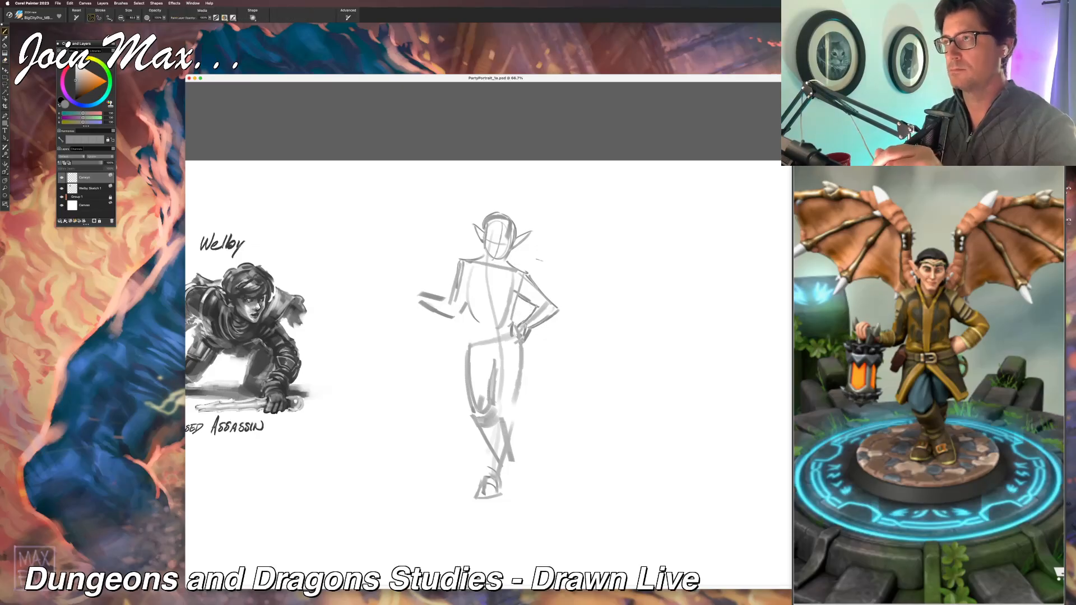
{"action": "left_click_drag", "start_coordinate": [527, 331], "coordinate": [522, 344]}
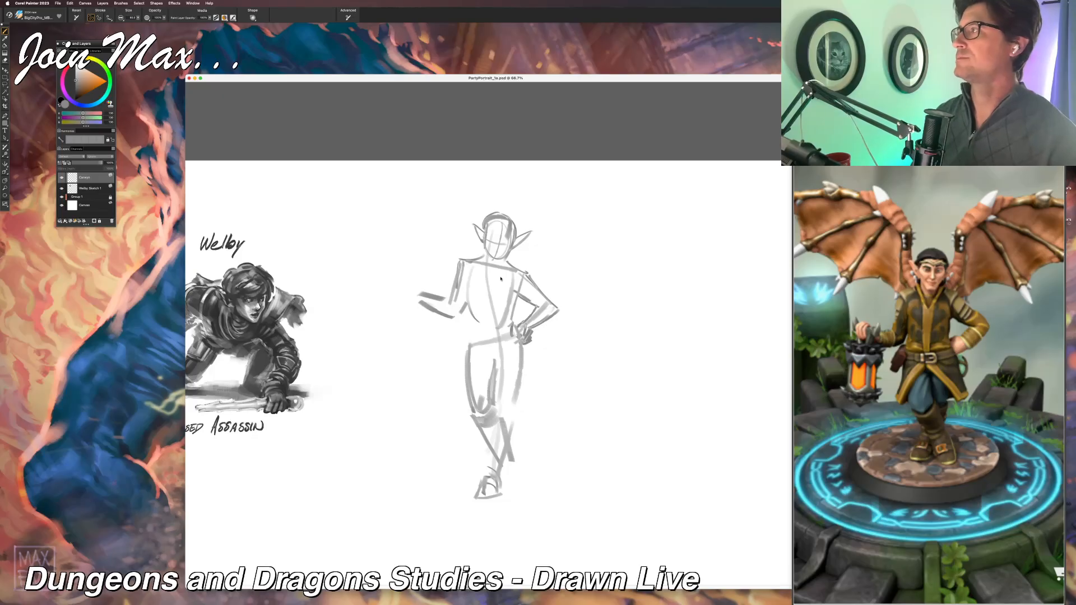
{"action": "key", "text": "super+Tab"}
{"action": "left_click", "coordinate": [606, 311]}
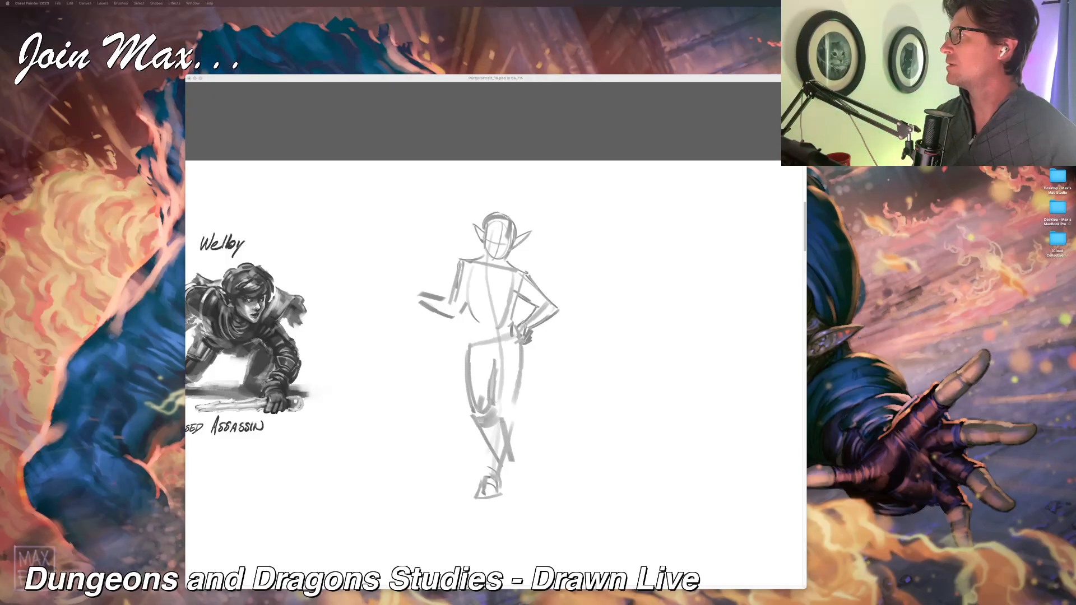
{"action": "left_click", "coordinate": [558, 78]}
Step: Sketch the tunic's V-shaped collar, the sides of the torso and the start of the coat skirt
{"action": "left_click_drag", "start_coordinate": [543, 224], "coordinate": [519, 227]}
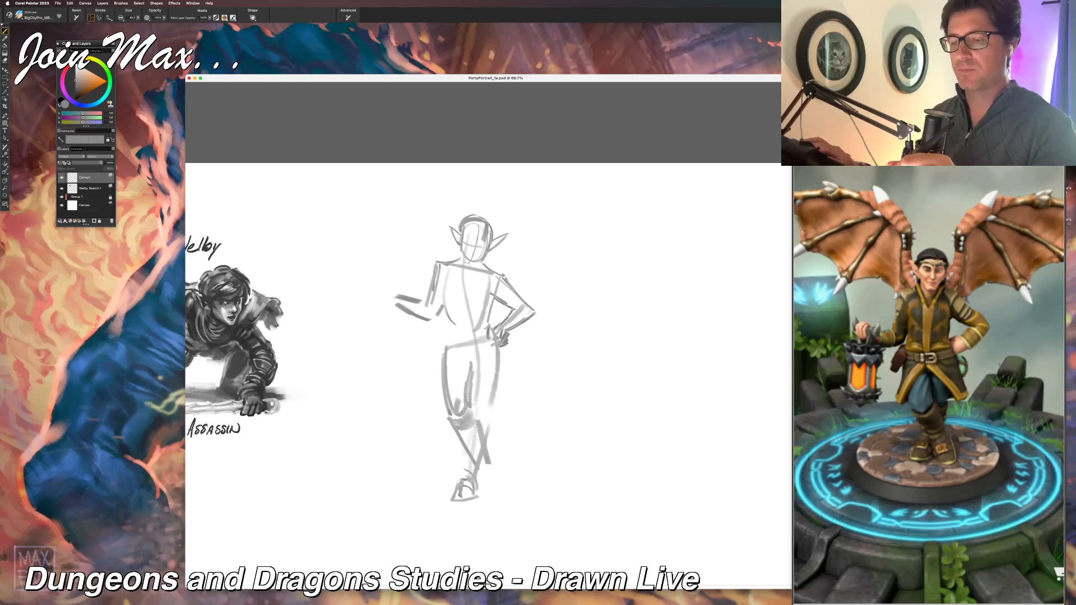
{"action": "left_click_drag", "start_coordinate": [471, 262], "coordinate": [463, 307]}
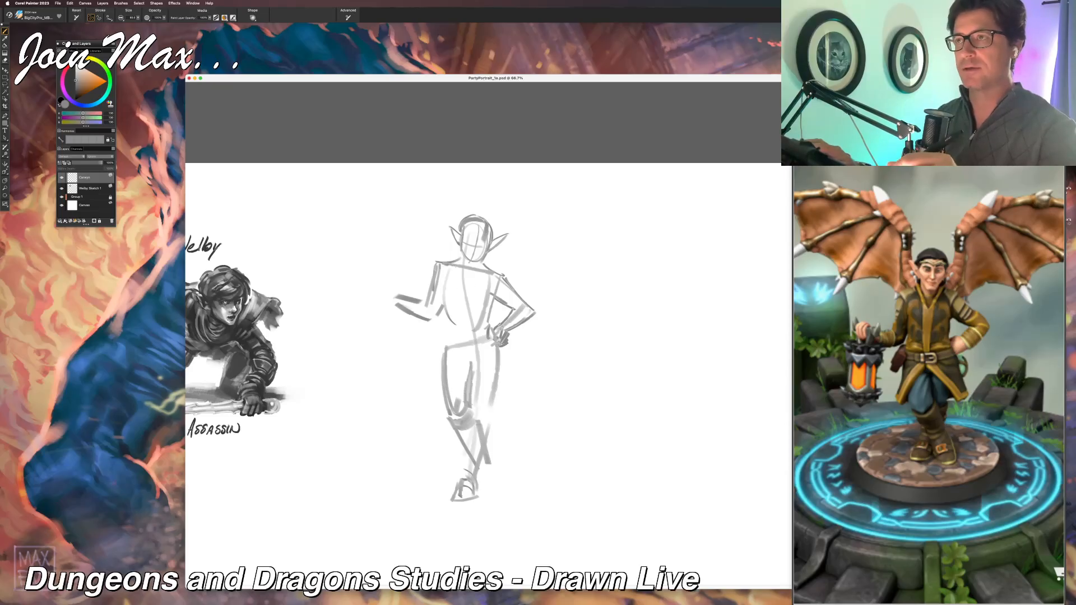
{"action": "left_click_drag", "start_coordinate": [460, 267], "coordinate": [469, 284]}
{"action": "mouse_move", "coordinate": [486, 272]}
{"action": "left_mouse_down"}
{"action": "mouse_move", "coordinate": [442, 343]}
{"action": "mouse_move", "coordinate": [496, 333]}
{"action": "mouse_move", "coordinate": [433, 393]}
{"action": "left_mouse_up"}
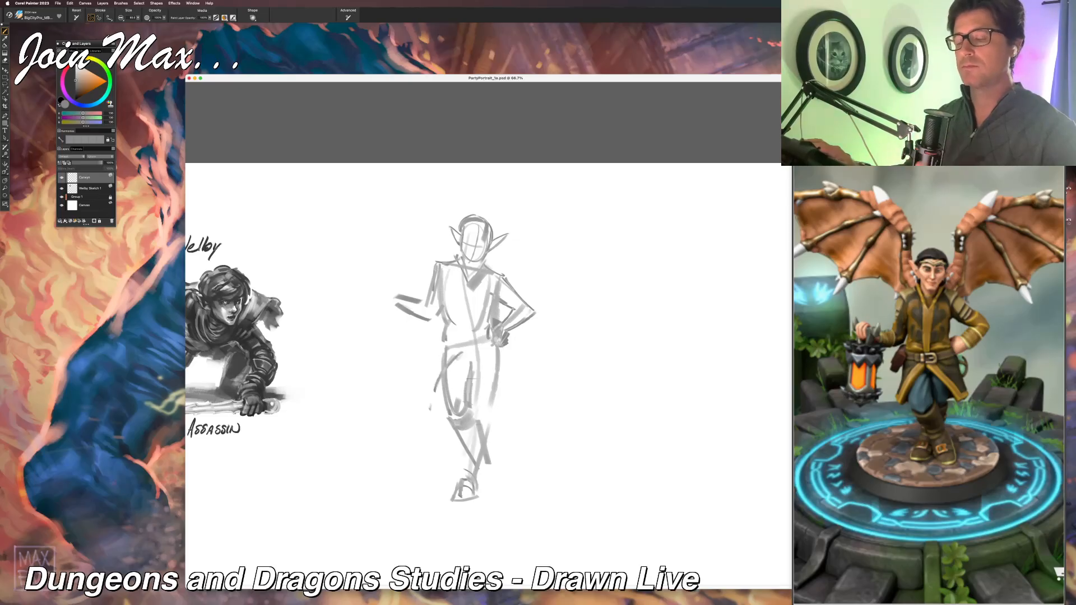
Step: Sketch the coat's split skirt, with pointed flaps falling from the waist over both thighs
{"action": "left_click_drag", "start_coordinate": [462, 354], "coordinate": [493, 404]}
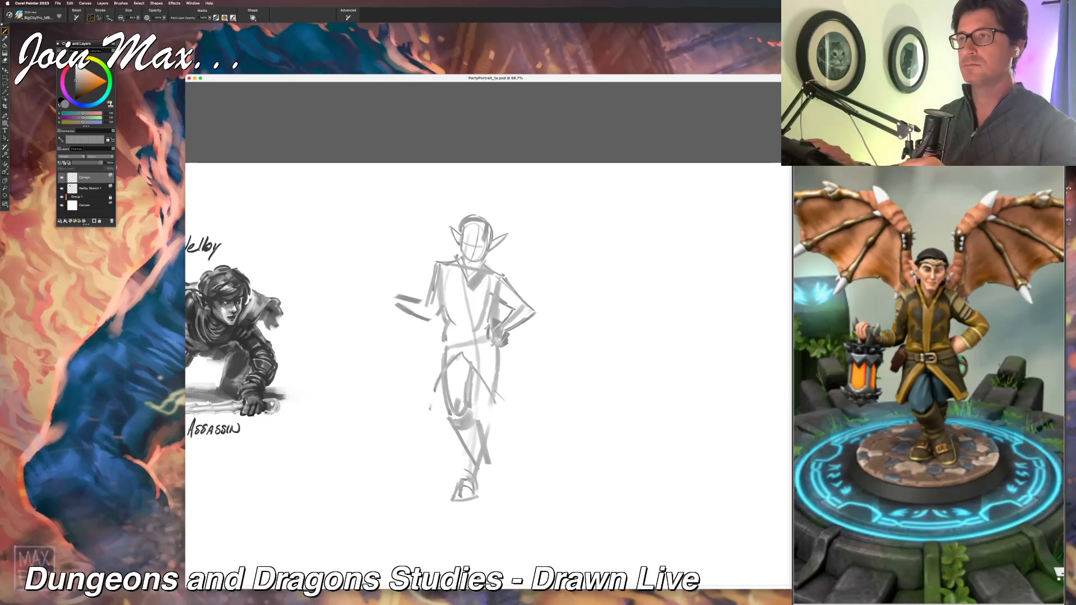
{"action": "mouse_move", "coordinate": [497, 404]}
{"action": "left_mouse_down"}
{"action": "mouse_move", "coordinate": [511, 394]}
{"action": "mouse_move", "coordinate": [501, 356]}
{"action": "mouse_move", "coordinate": [428, 375]}
{"action": "left_mouse_up"}
{"action": "mouse_move", "coordinate": [439, 334]}
{"action": "left_mouse_down"}
{"action": "mouse_move", "coordinate": [431, 350]}
{"action": "mouse_move", "coordinate": [440, 353]}
{"action": "left_mouse_up"}
Step: Reinforce the outstretched forearm and sketch its closed hand at the wrist, undoing the first hand strokes
{"action": "left_click_drag", "start_coordinate": [442, 315], "coordinate": [428, 328]}
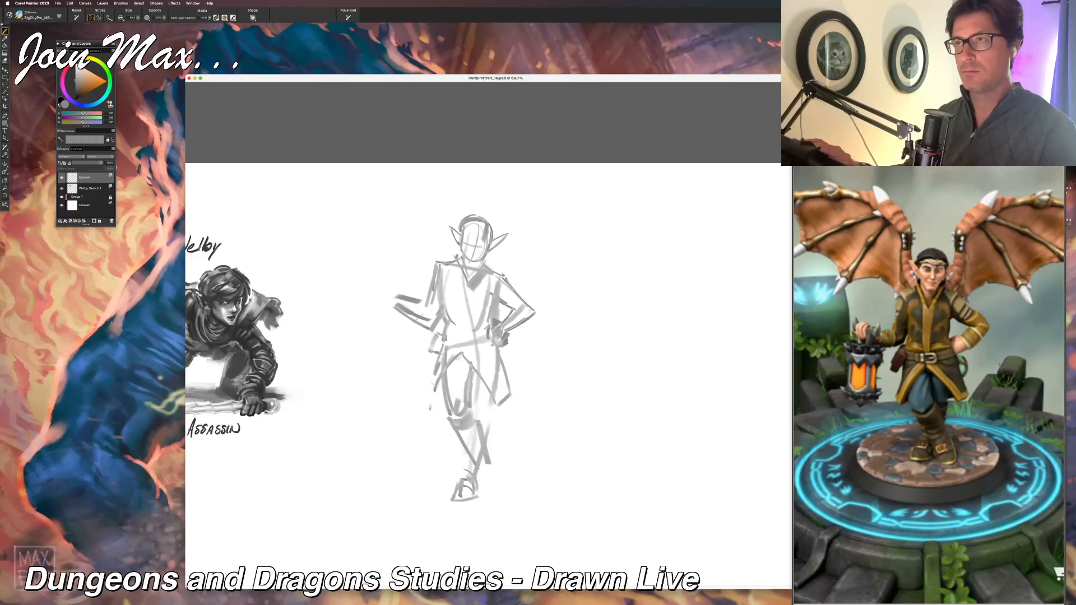
{"action": "mouse_move", "coordinate": [398, 298]}
{"action": "left_mouse_down"}
{"action": "mouse_move", "coordinate": [428, 307]}
{"action": "mouse_move", "coordinate": [421, 331]}
{"action": "left_mouse_up"}
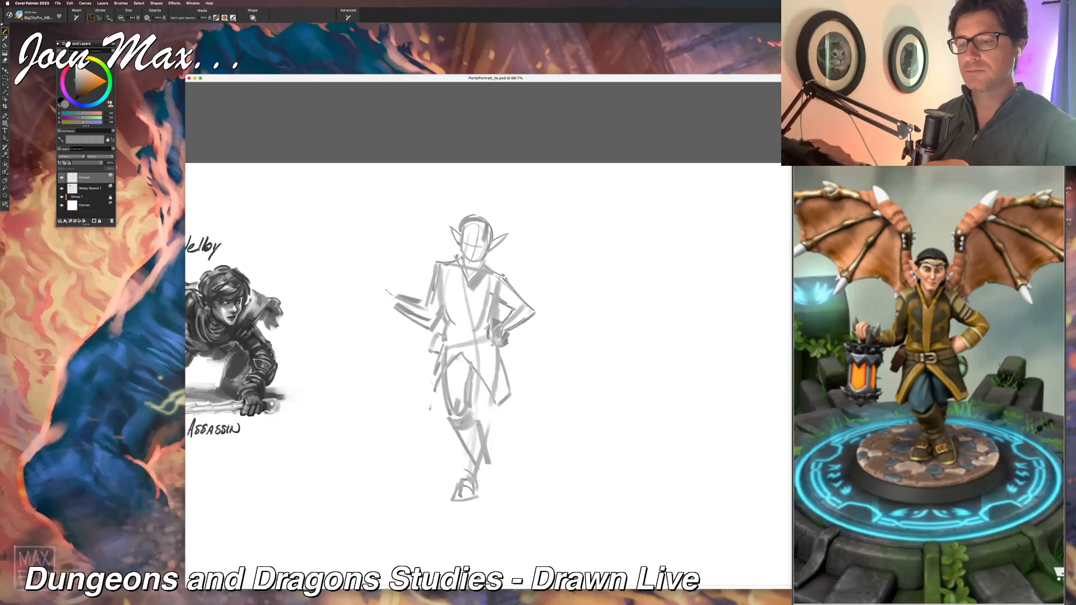
{"action": "mouse_move", "coordinate": [391, 291]}
{"action": "left_mouse_down"}
{"action": "mouse_move", "coordinate": [381, 303]}
{"action": "mouse_move", "coordinate": [404, 295]}
{"action": "left_mouse_up"}
{"action": "mouse_move", "coordinate": [391, 297]}
{"action": "left_mouse_down"}
{"action": "mouse_move", "coordinate": [404, 307]}
{"action": "mouse_move", "coordinate": [390, 311]}
{"action": "mouse_move", "coordinate": [394, 284]}
{"action": "mouse_move", "coordinate": [406, 298]}
{"action": "left_mouse_up"}
{"action": "key", "text": "super+z"}
{"action": "key", "text": "super+z"}
{"action": "key", "text": "super+z"}
{"action": "left_click_drag", "start_coordinate": [396, 297], "coordinate": [403, 315]}
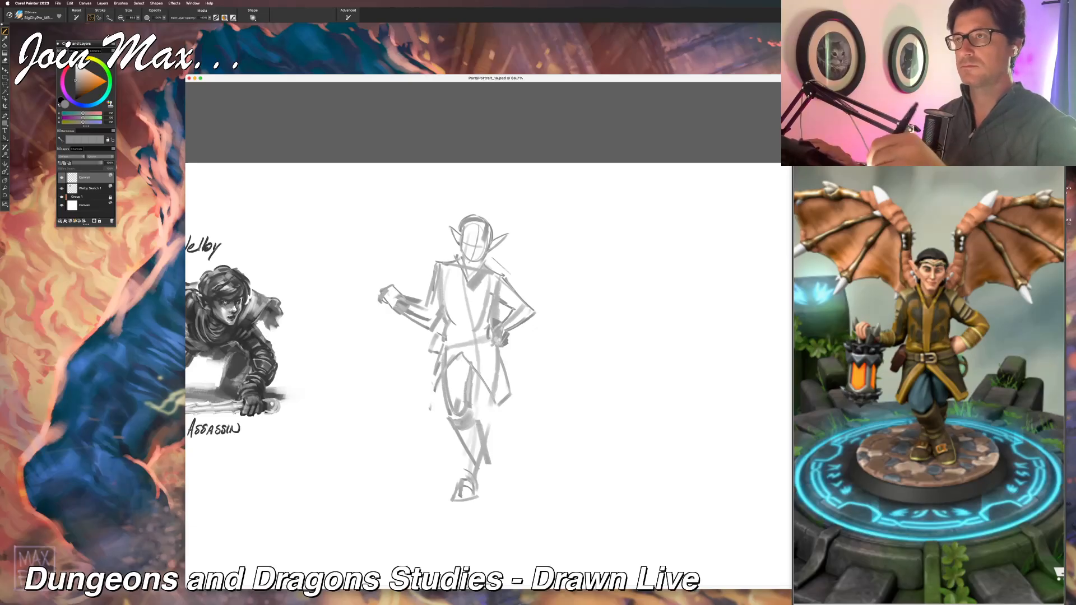
Step: Sketch the first wing line rising behind the shoulder, and move the figure lower on the canvas with the Layer Adjuster
{"action": "mouse_move", "coordinate": [497, 252]}
{"action": "left_mouse_down"}
{"action": "mouse_move", "coordinate": [485, 262]}
{"action": "mouse_move", "coordinate": [516, 212]}
{"action": "left_mouse_up"}
{"action": "key", "text": "f"}
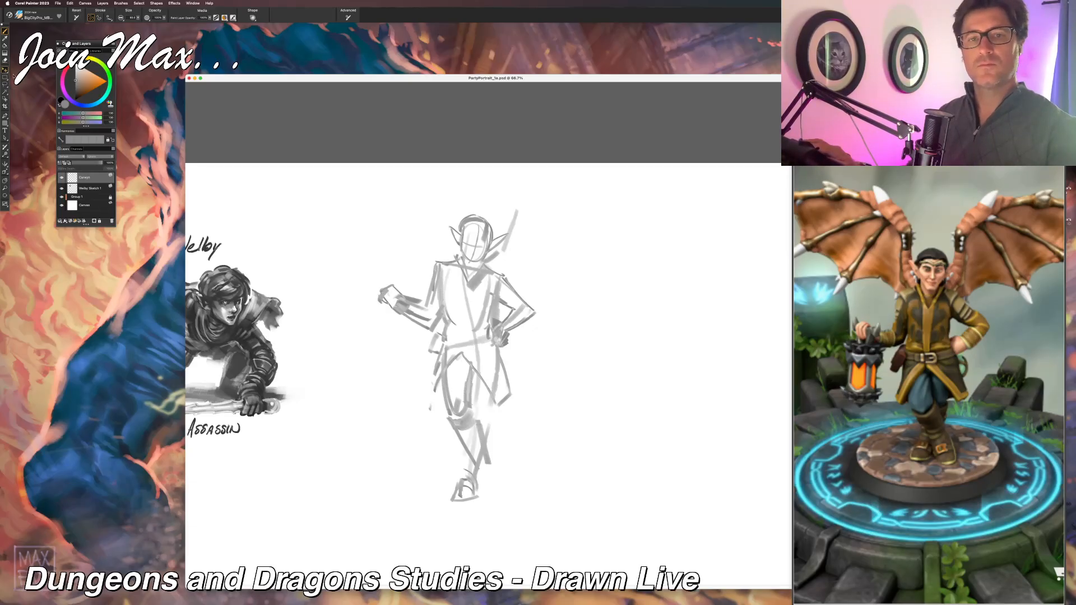
{"action": "mouse_move", "coordinate": [356, 351]}
{"action": "left_mouse_down"}
{"action": "mouse_move", "coordinate": [386, 416]}
{"action": "mouse_move", "coordinate": [355, 358]}
{"action": "mouse_move", "coordinate": [343, 378]}
{"action": "left_mouse_up"}
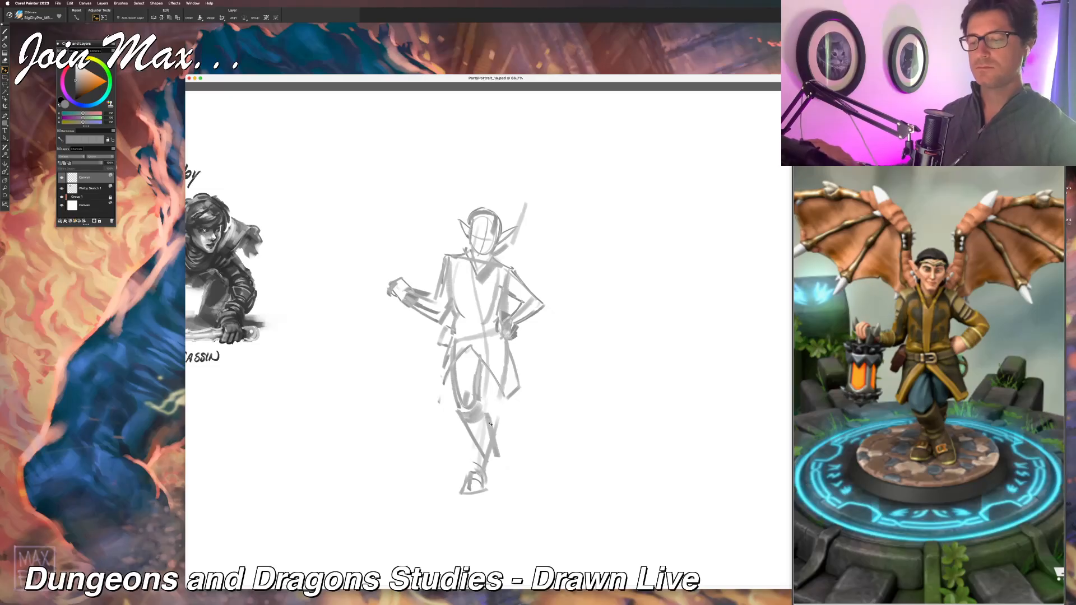
Step: Sketch the second boot beside the standing foot with its cuff and straps, and shade the crossed lower legs
{"action": "key", "text": "b"}
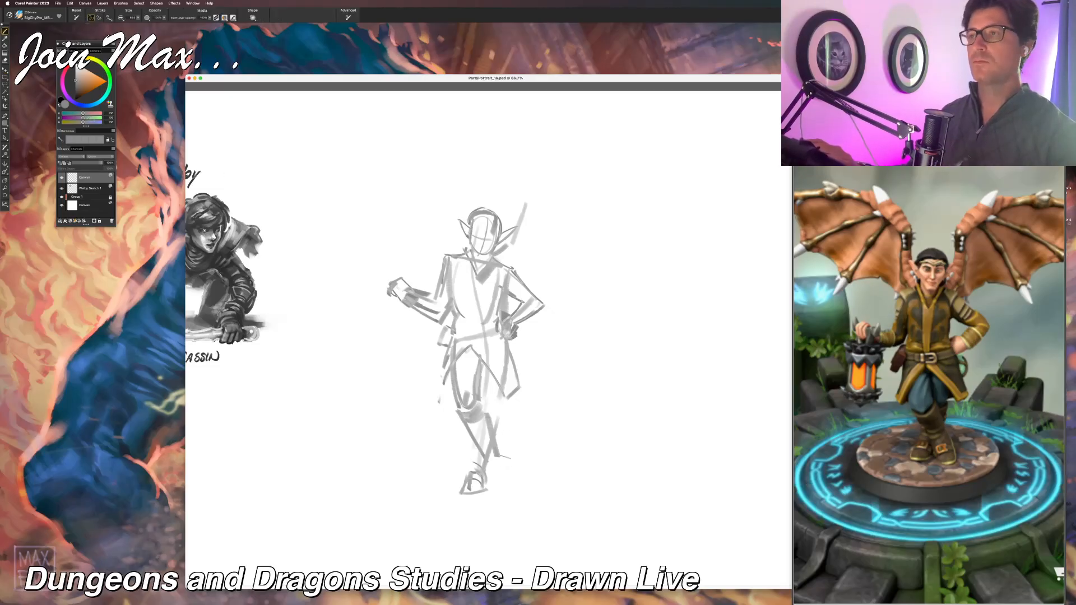
{"action": "mouse_move", "coordinate": [505, 457]}
{"action": "left_mouse_down"}
{"action": "mouse_move", "coordinate": [487, 465]}
{"action": "mouse_move", "coordinate": [505, 487]}
{"action": "mouse_move", "coordinate": [483, 492]}
{"action": "left_mouse_up"}
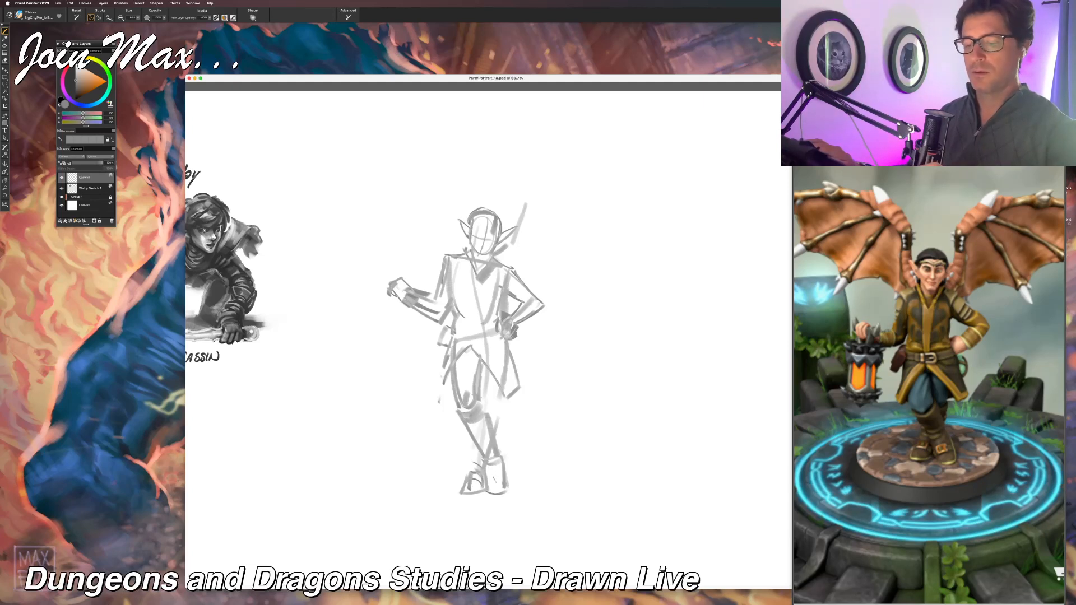
{"action": "left_click_drag", "start_coordinate": [488, 479], "coordinate": [503, 474]}
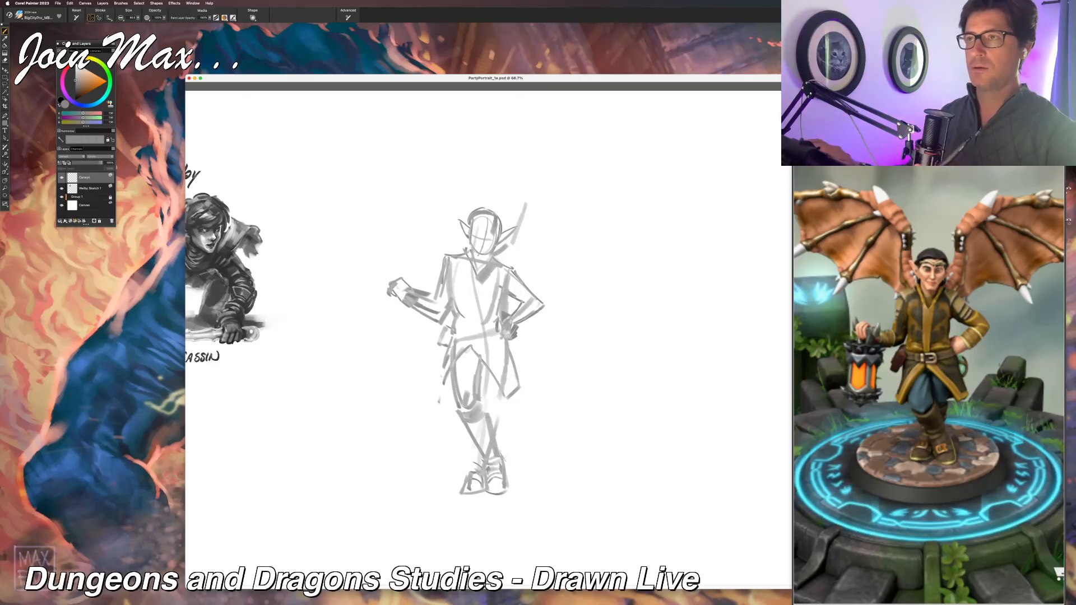
{"action": "left_click_drag", "start_coordinate": [485, 402], "coordinate": [497, 427]}
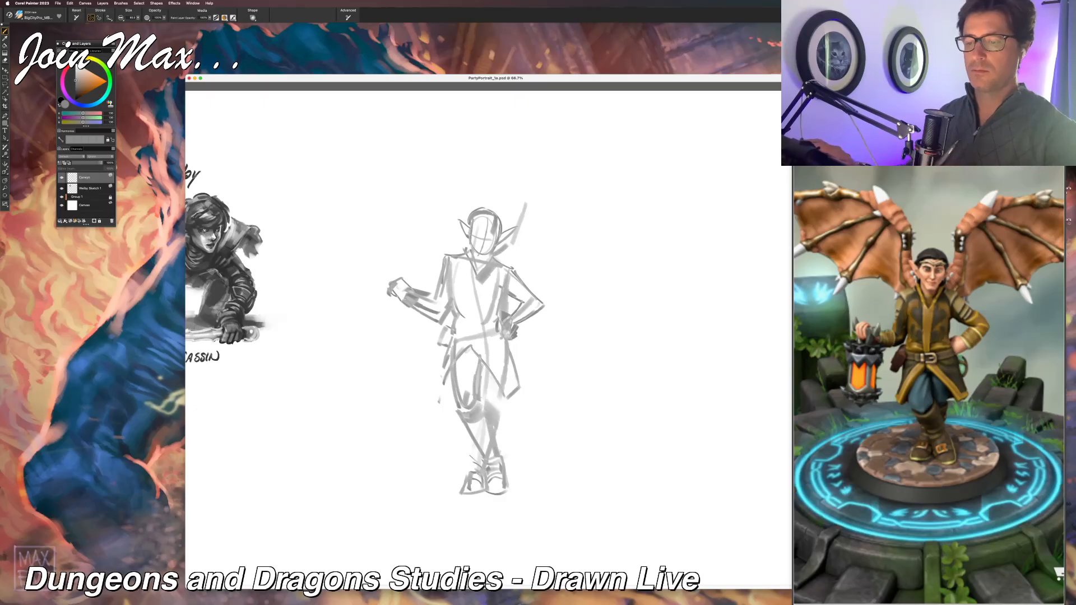
{"action": "left_click_drag", "start_coordinate": [450, 452], "coordinate": [462, 463]}
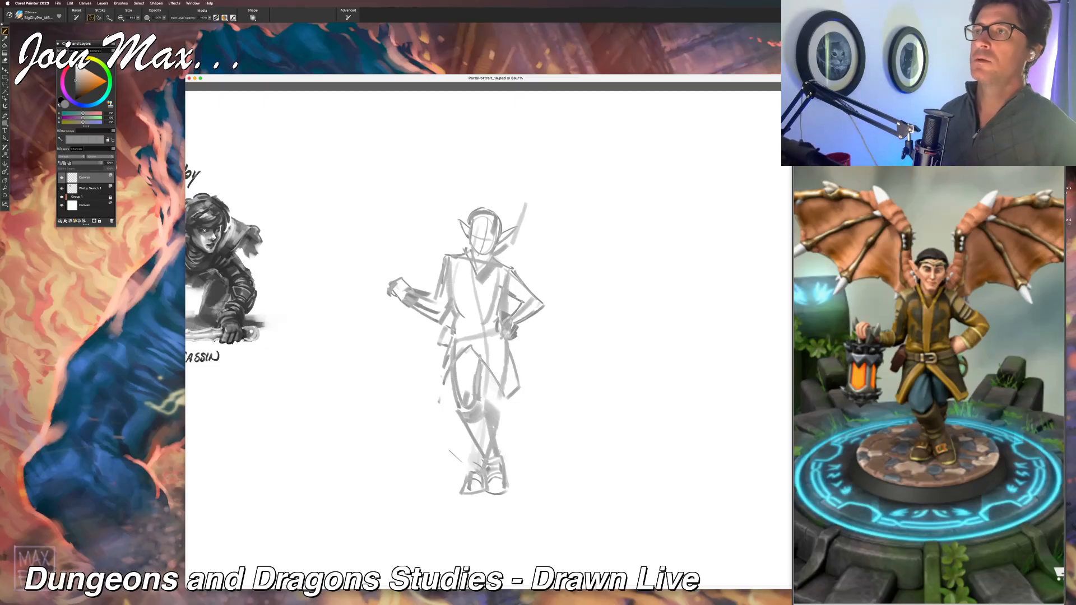
{"action": "key", "text": "super+z"}
Step: Switch to Preview to bring up the Hero Forge reference images
{"action": "key", "text": "super+Tab"}
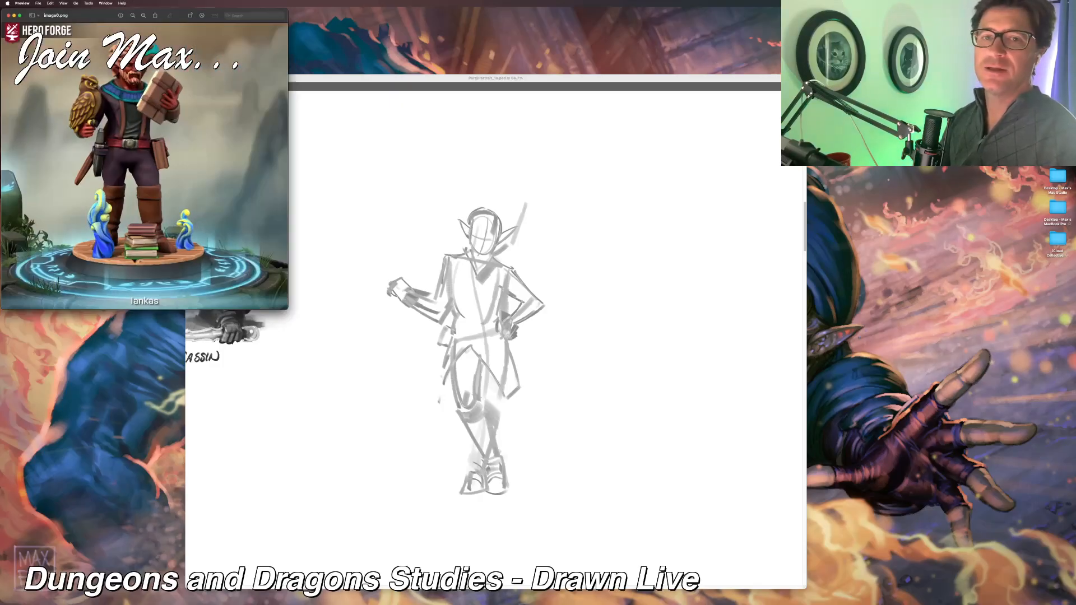
Step: Examine the Hero Forge reference of the owl-bearing character, close its image window and return to Corel Painter
{"action": "mouse_move", "coordinate": [75, 16]}
{"action": "left_mouse_down"}
{"action": "mouse_move", "coordinate": [753, 225]}
{"action": "mouse_move", "coordinate": [432, 231]}
{"action": "mouse_move", "coordinate": [366, 248]}
{"action": "left_mouse_up"}
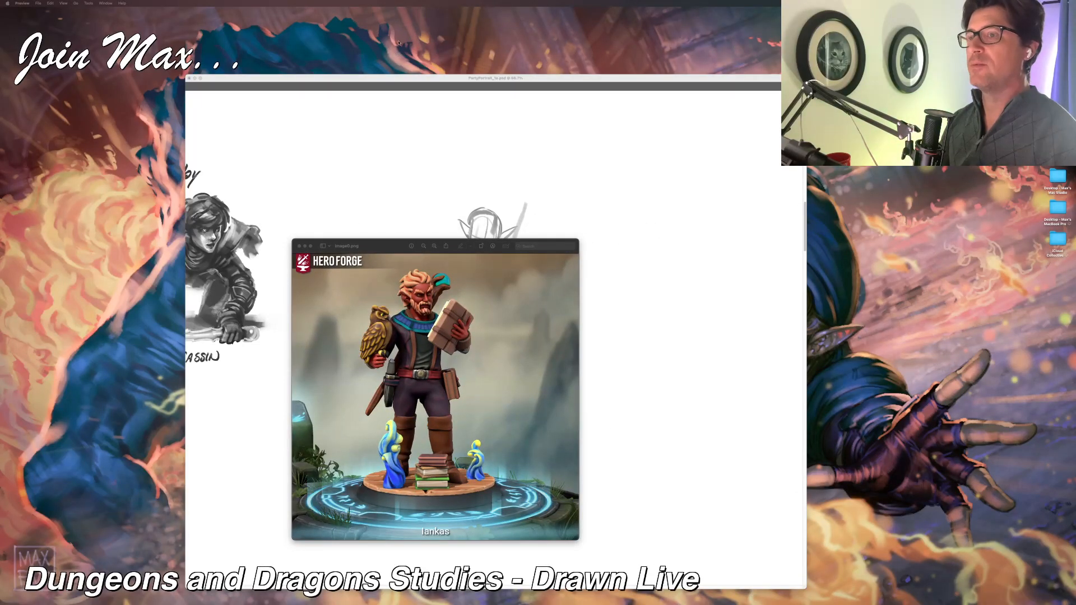
{"action": "mouse_move", "coordinate": [376, 246]}
{"action": "left_mouse_down"}
{"action": "mouse_move", "coordinate": [354, 144]}
{"action": "mouse_move", "coordinate": [363, 116]}
{"action": "left_mouse_up"}
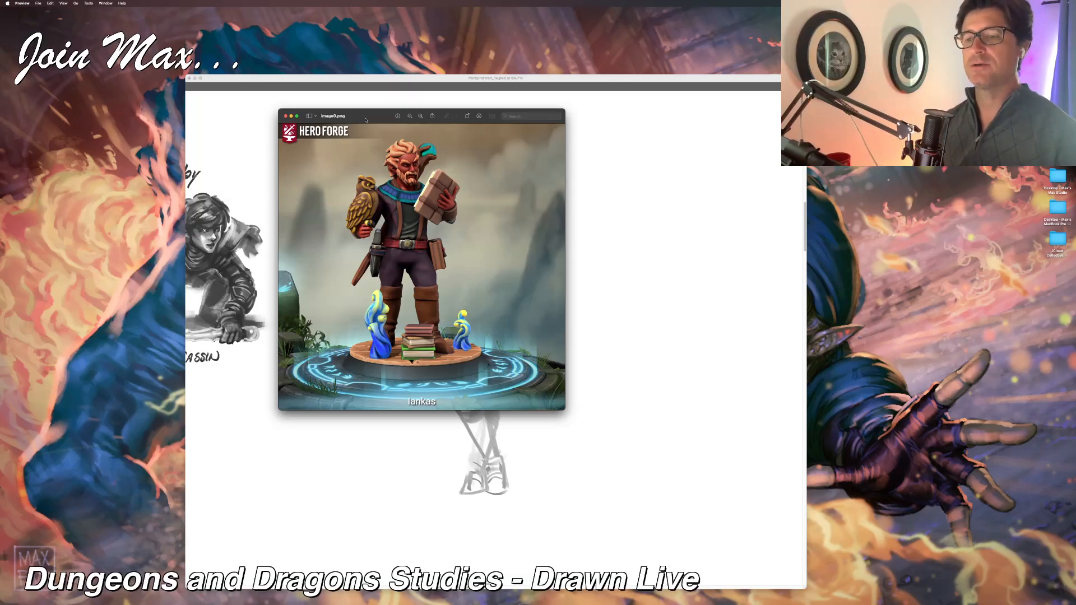
{"action": "key", "text": "super+w"}
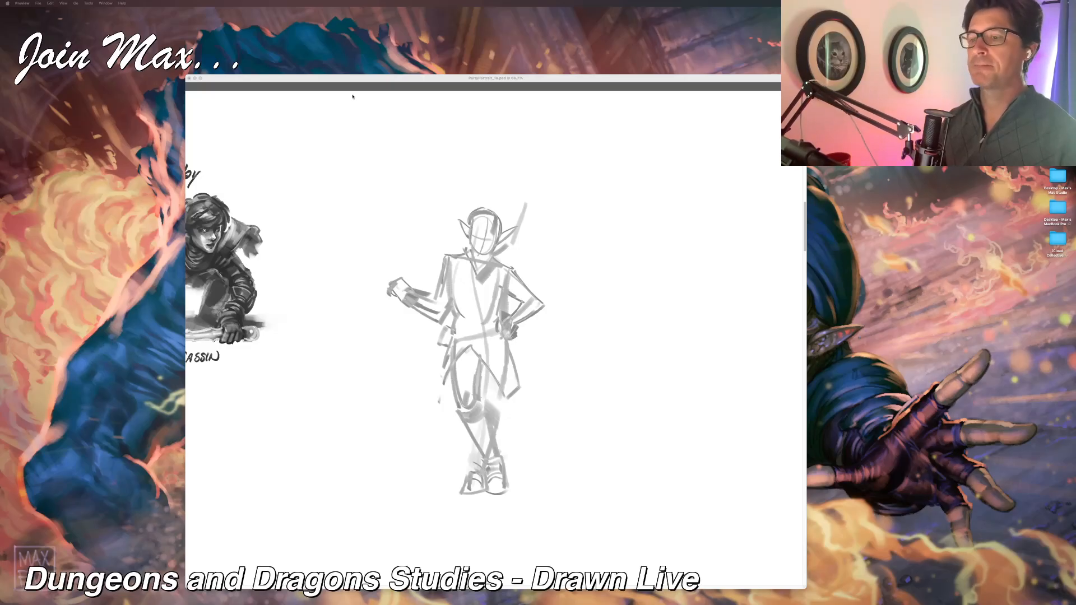
{"action": "left_click", "coordinate": [367, 80]}
{"action": "scroll", "coordinate": [473, 280], "scroll_direction": "right", "scroll_amount": 2}
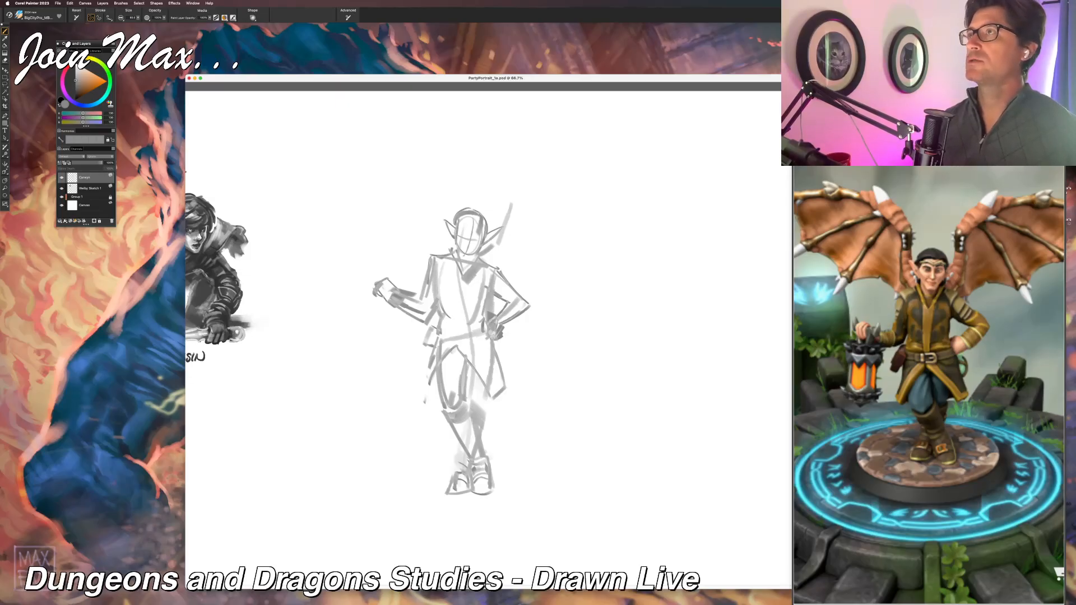
{"action": "key", "text": "super+Tab"}
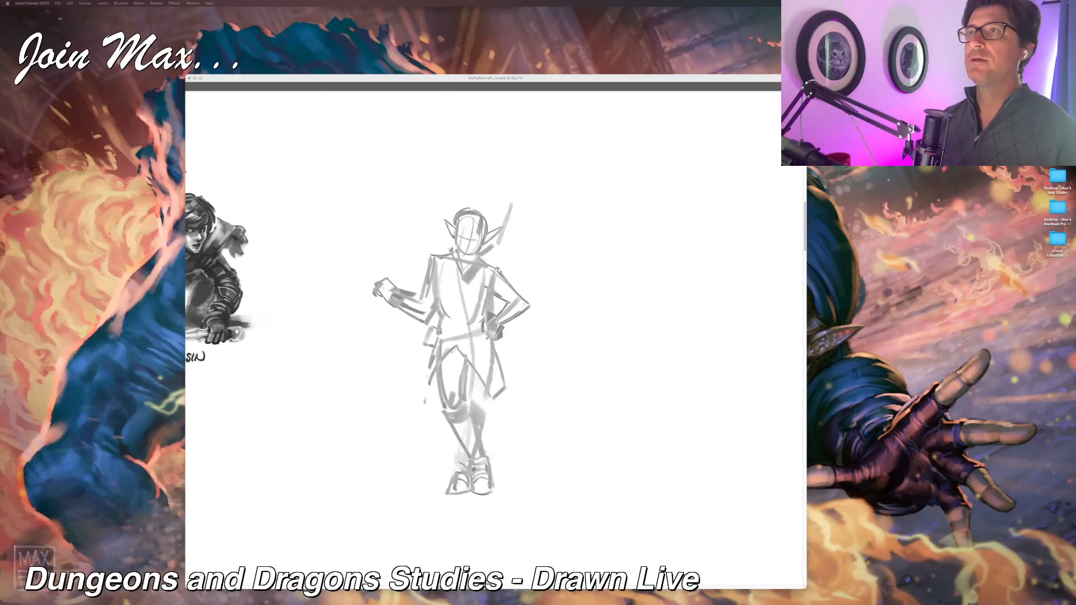
{"action": "left_click", "coordinate": [479, 78]}
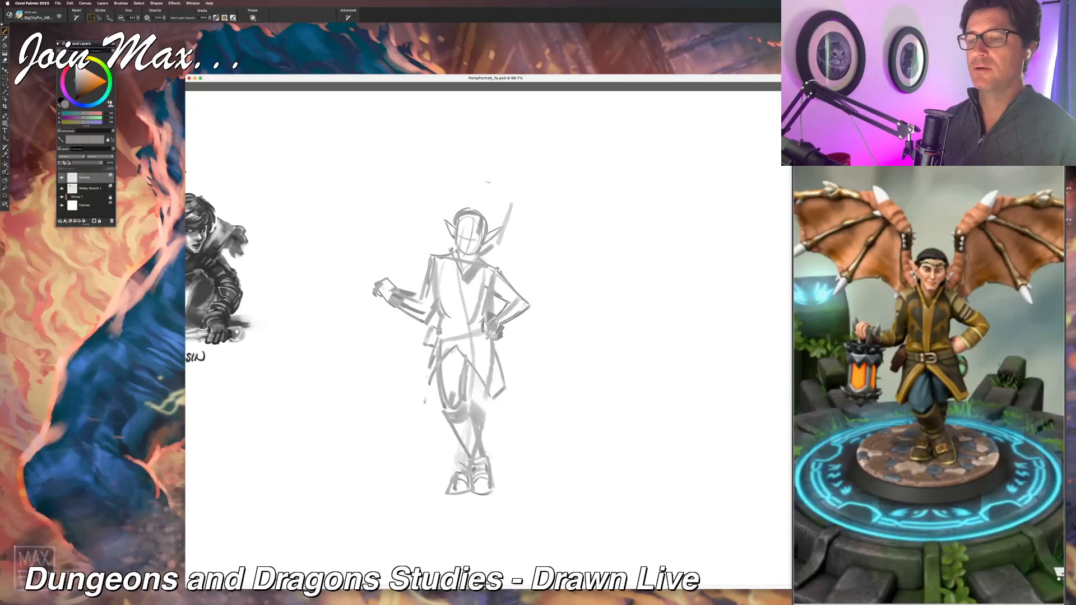
Step: Sketch the headband and hairline across the lantern bearer's forehead, undoing the last strokes over the crown
{"action": "scroll", "coordinate": [487, 182], "scroll_direction": "up", "scroll_amount": 3}
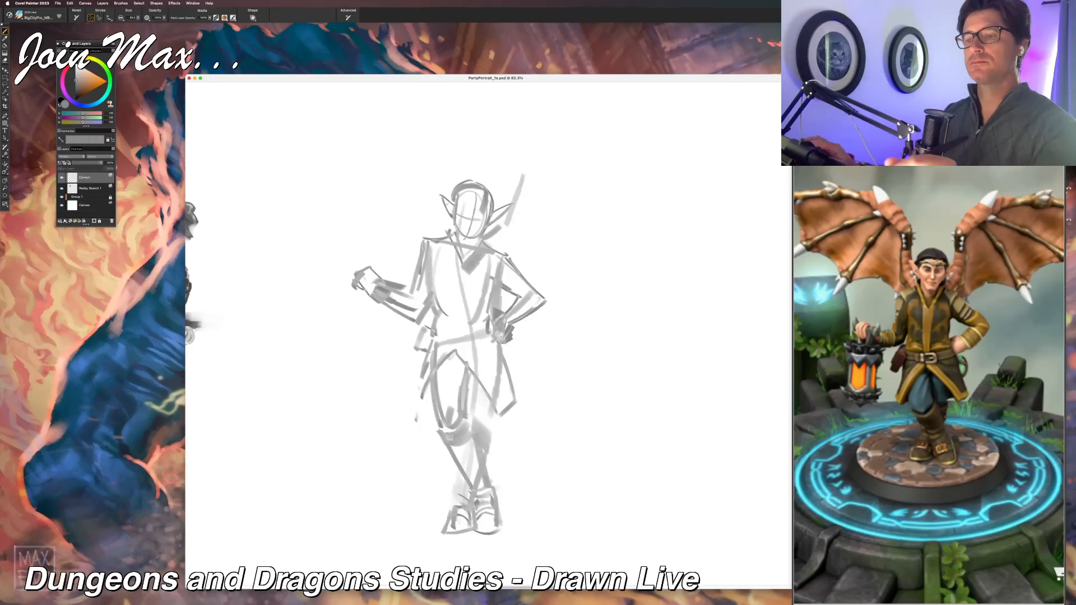
{"action": "mouse_move", "coordinate": [458, 203]}
{"action": "left_mouse_down"}
{"action": "mouse_move", "coordinate": [482, 204]}
{"action": "mouse_move", "coordinate": [482, 193]}
{"action": "left_mouse_up"}
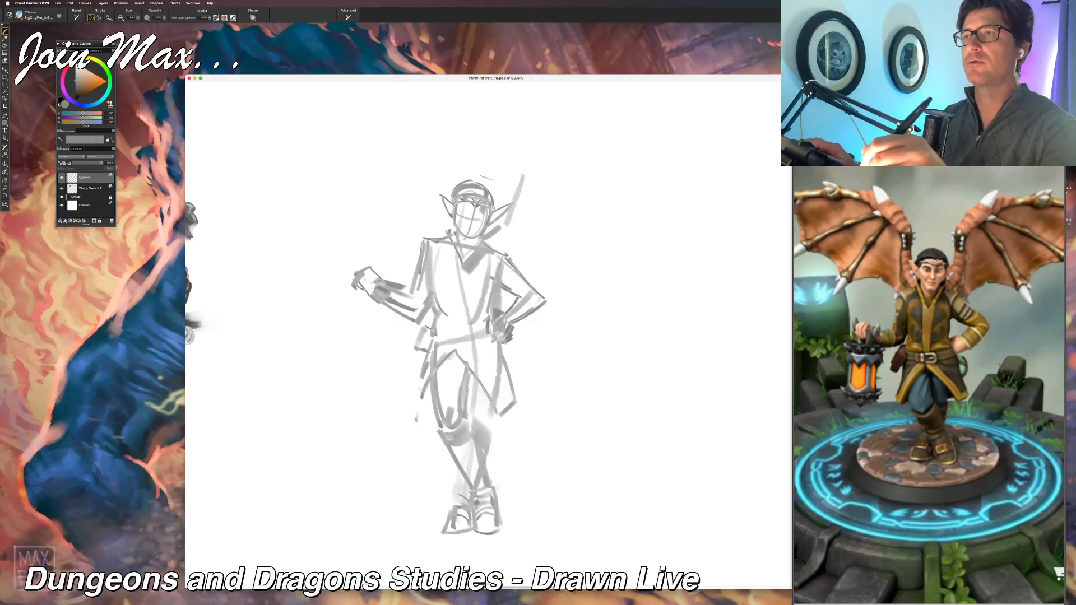
{"action": "key", "text": "super+z"}
{"action": "mouse_move", "coordinate": [484, 184]}
{"action": "left_mouse_down"}
{"action": "mouse_move", "coordinate": [494, 205]}
{"action": "mouse_move", "coordinate": [458, 183]}
{"action": "left_mouse_up"}
{"action": "key", "text": "super+z"}
{"action": "key", "text": "super+z"}
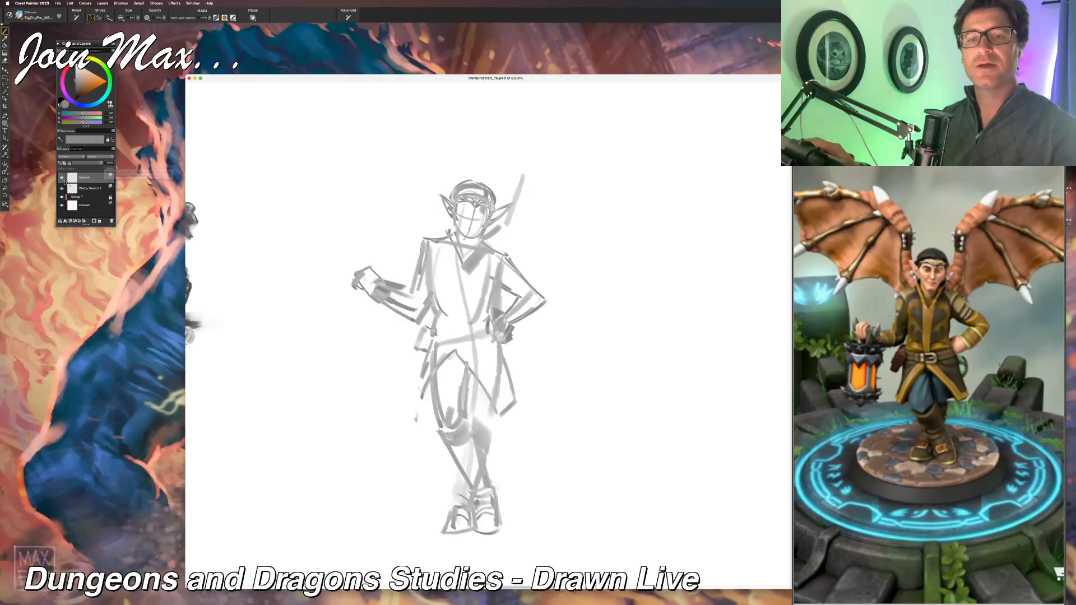
Step: Reposition the document window and bring up the brush's Paint Layering controls
{"action": "left_click_drag", "start_coordinate": [224, 77], "coordinate": [233, 66]}
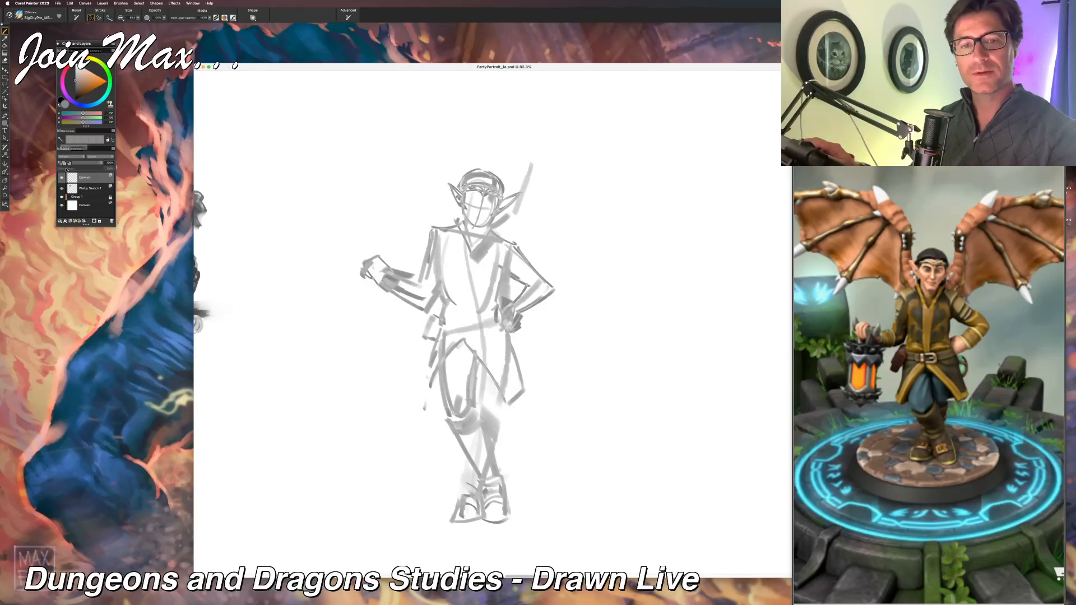
{"action": "left_click", "coordinate": [193, 2]}
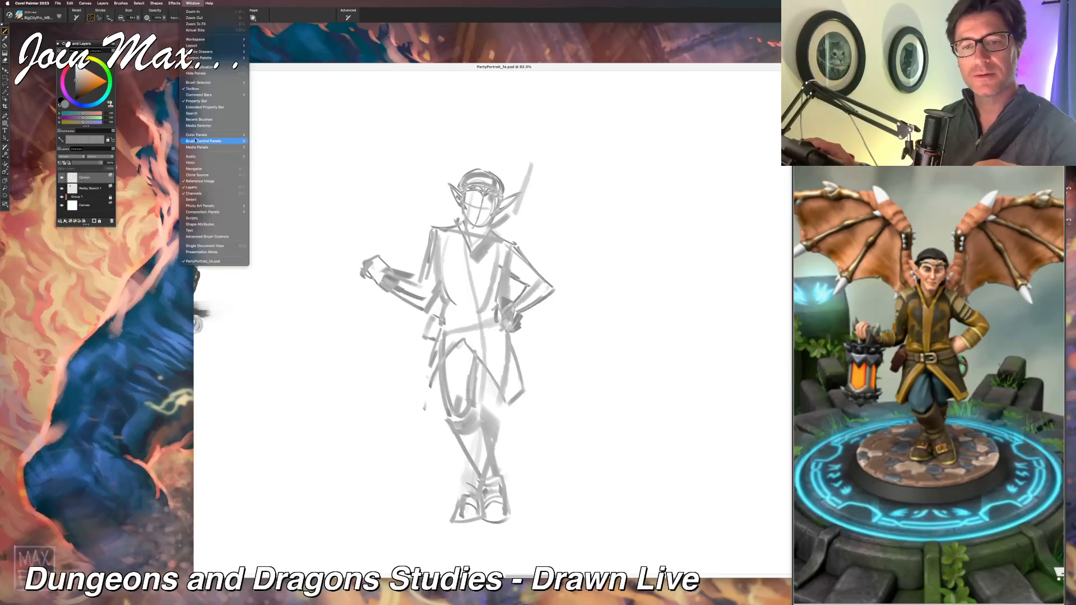
{"action": "mouse_move", "coordinate": [195, 141]}
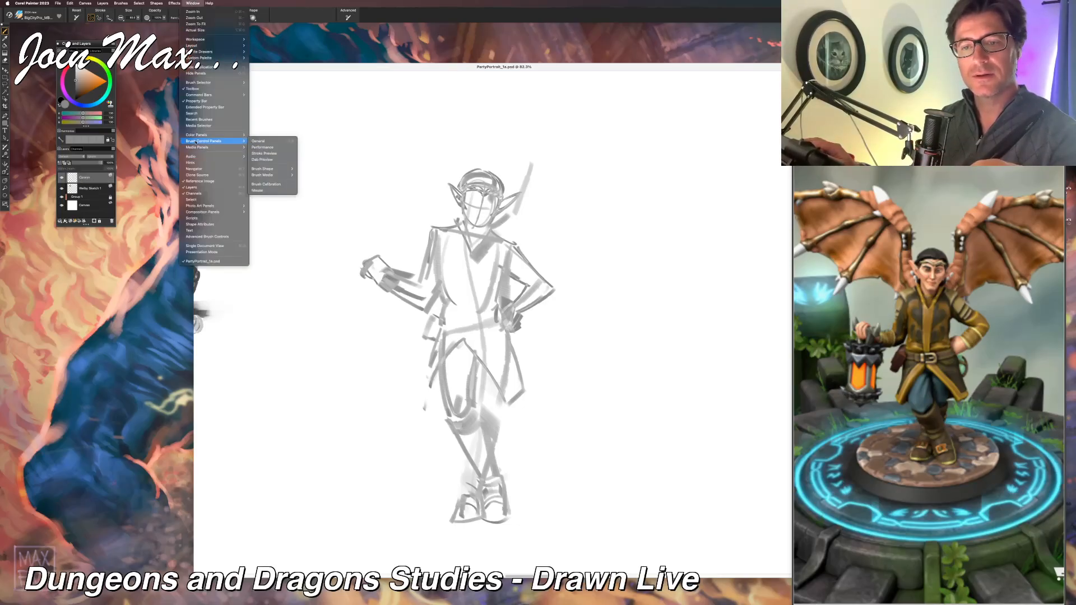
{"action": "mouse_move", "coordinate": [266, 176]}
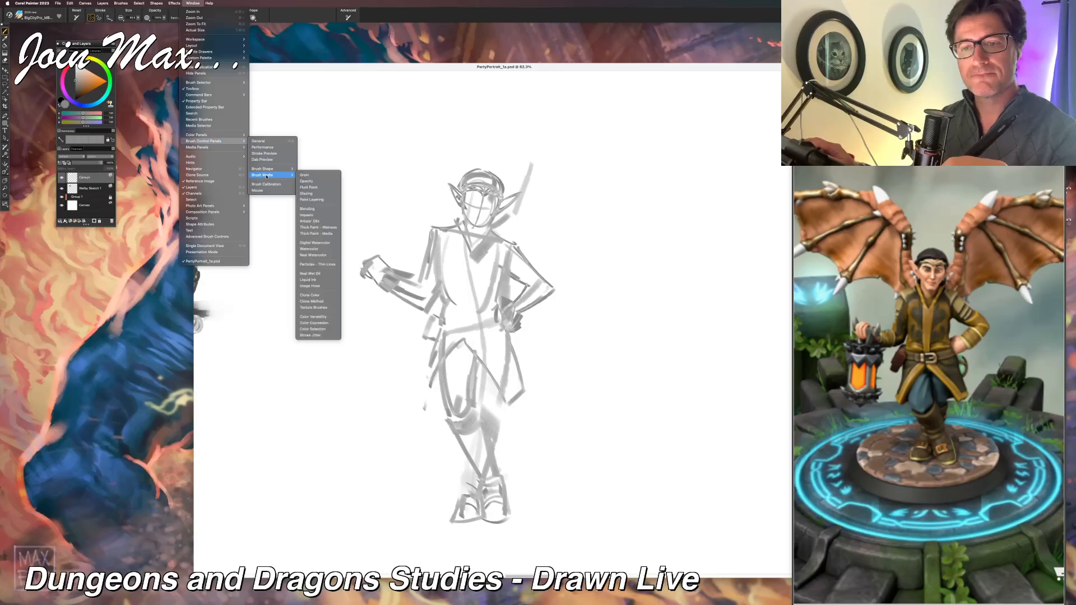
{"action": "left_click", "coordinate": [301, 200]}
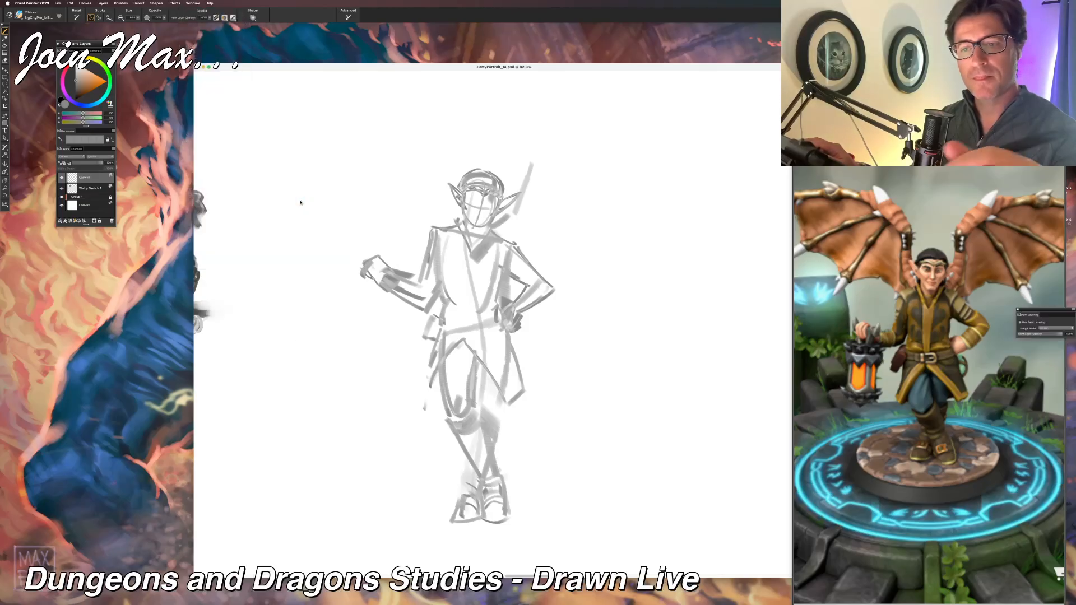
Step: Enlarge the reference image on the lantern bearer's body and place it closer to the sketched figure
{"action": "left_click", "coordinate": [890, 300]}
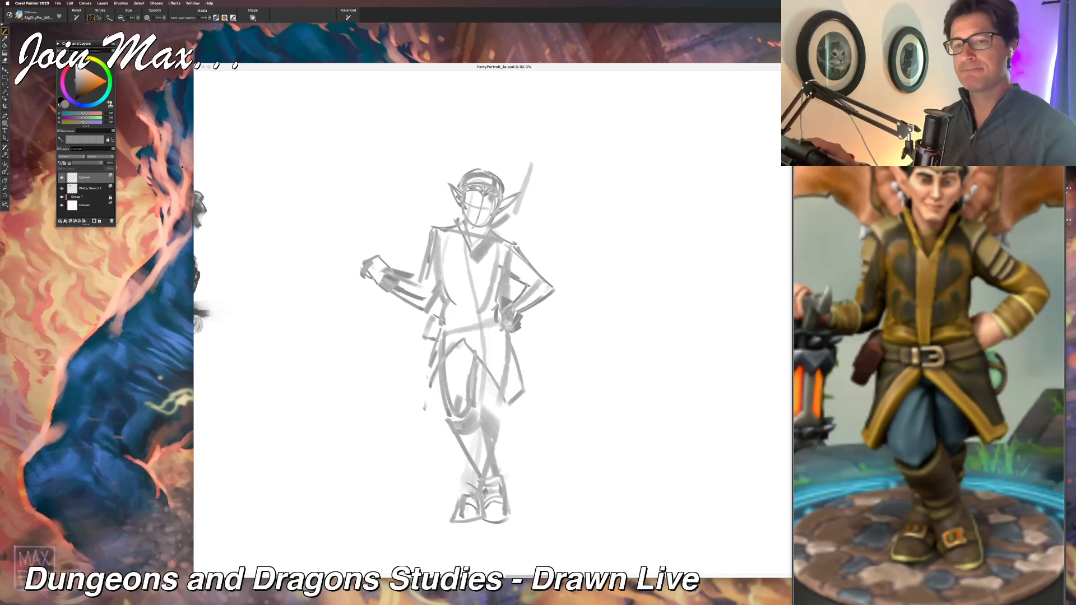
{"action": "mouse_move", "coordinate": [250, 68]}
{"action": "left_mouse_down"}
{"action": "mouse_move", "coordinate": [572, 77]}
{"action": "mouse_move", "coordinate": [274, 84]}
{"action": "mouse_move", "coordinate": [234, 72]}
{"action": "left_mouse_up"}
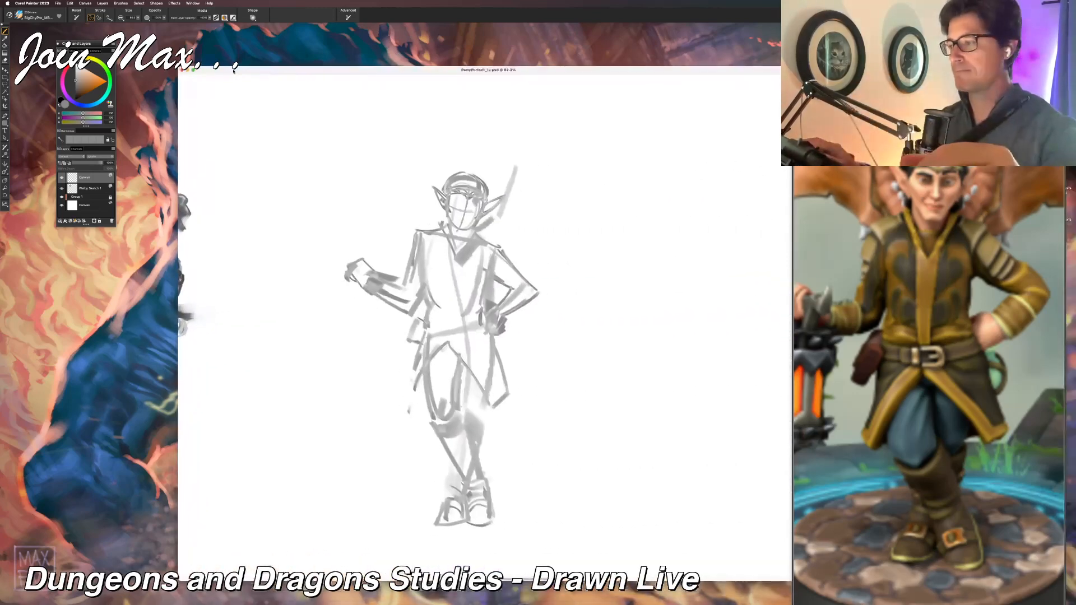
{"action": "mouse_move", "coordinate": [809, 97]}
{"action": "left_mouse_down"}
{"action": "mouse_move", "coordinate": [424, 77]}
{"action": "mouse_move", "coordinate": [697, 79]}
{"action": "left_mouse_up"}
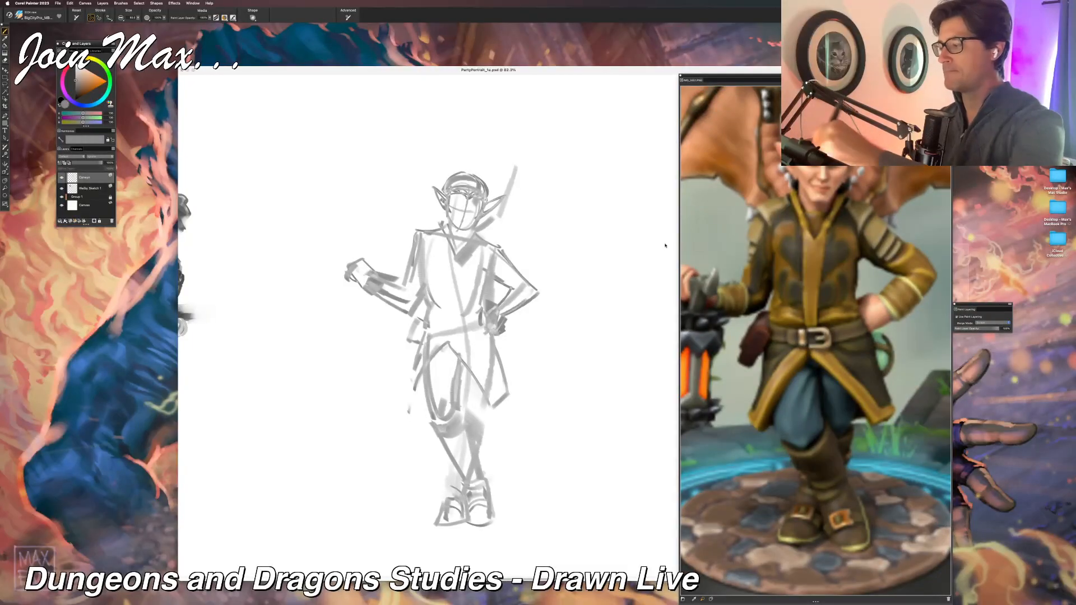
{"action": "left_click", "coordinate": [953, 302]}
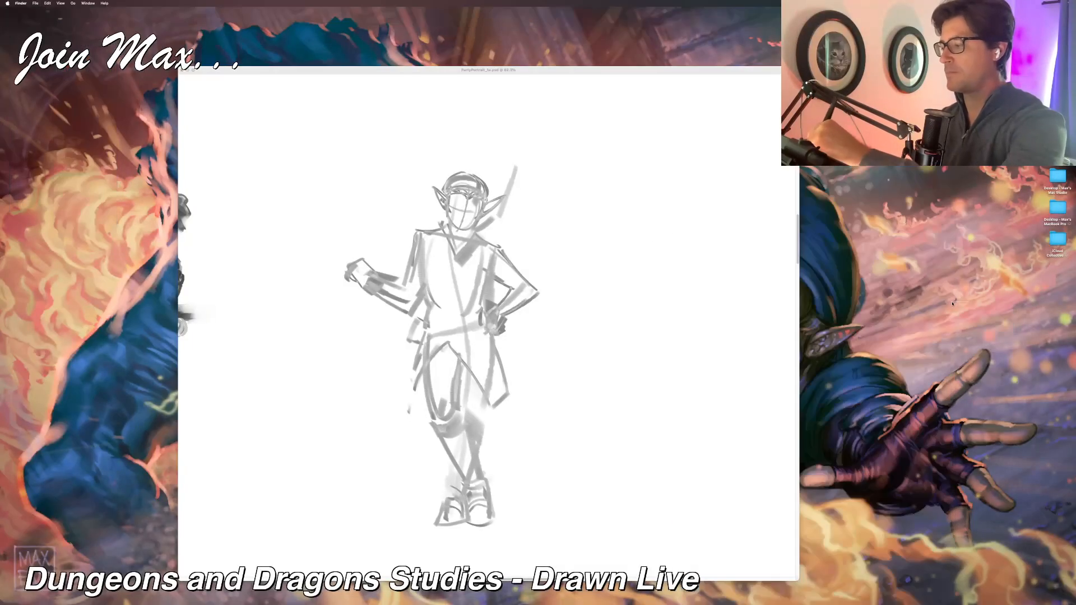
{"action": "left_click", "coordinate": [714, 96]}
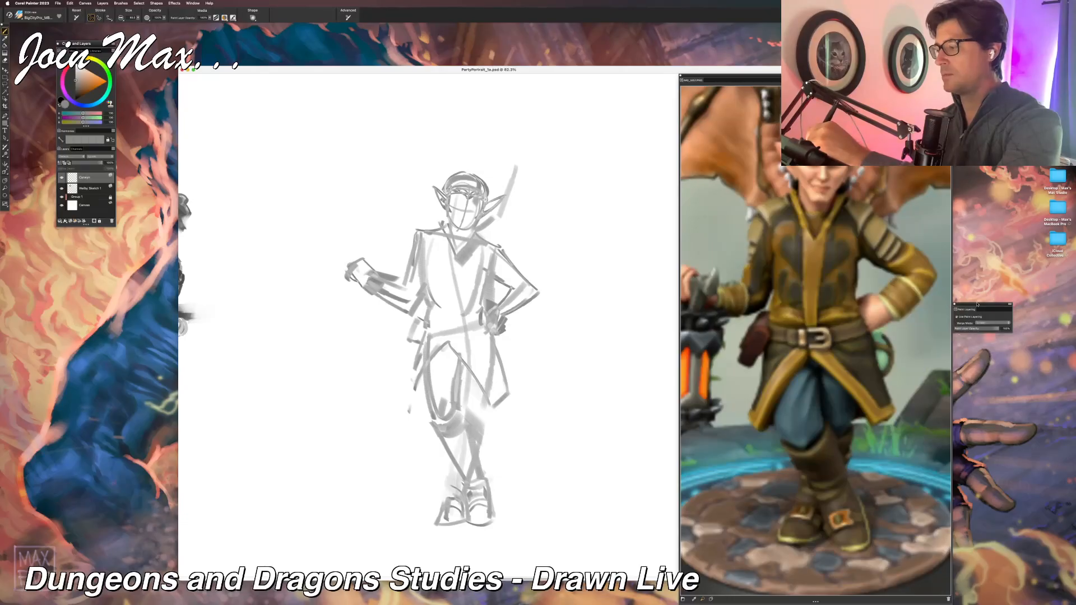
Step: Place the Paint Layering controls beneath the layer list, clear the reference from the canvas, and adjust the brush's merge mode
{"action": "mouse_move", "coordinate": [977, 304]}
{"action": "left_mouse_down"}
{"action": "mouse_move", "coordinate": [998, 273]}
{"action": "mouse_move", "coordinate": [1003, 112]}
{"action": "left_mouse_up"}
{"action": "mouse_move", "coordinate": [796, 33]}
{"action": "left_mouse_down"}
{"action": "mouse_move", "coordinate": [672, 38]}
{"action": "mouse_move", "coordinate": [443, 188]}
{"action": "mouse_move", "coordinate": [78, 260]}
{"action": "mouse_move", "coordinate": [76, 251]}
{"action": "left_mouse_up"}
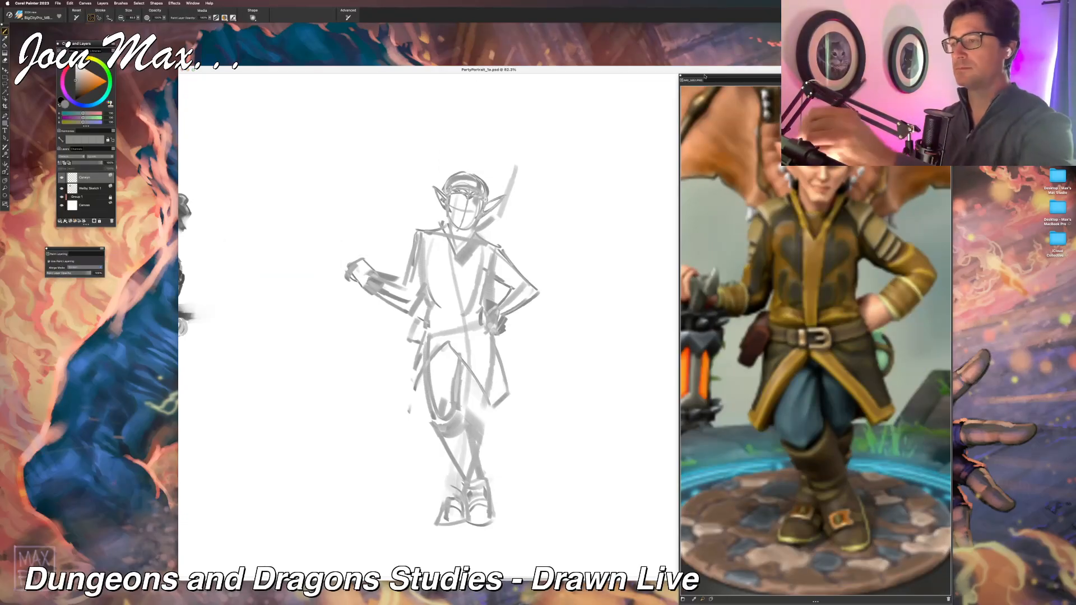
{"action": "left_click_drag", "start_coordinate": [729, 76], "coordinate": [783, 67]}
{"action": "left_click", "coordinate": [429, 73]}
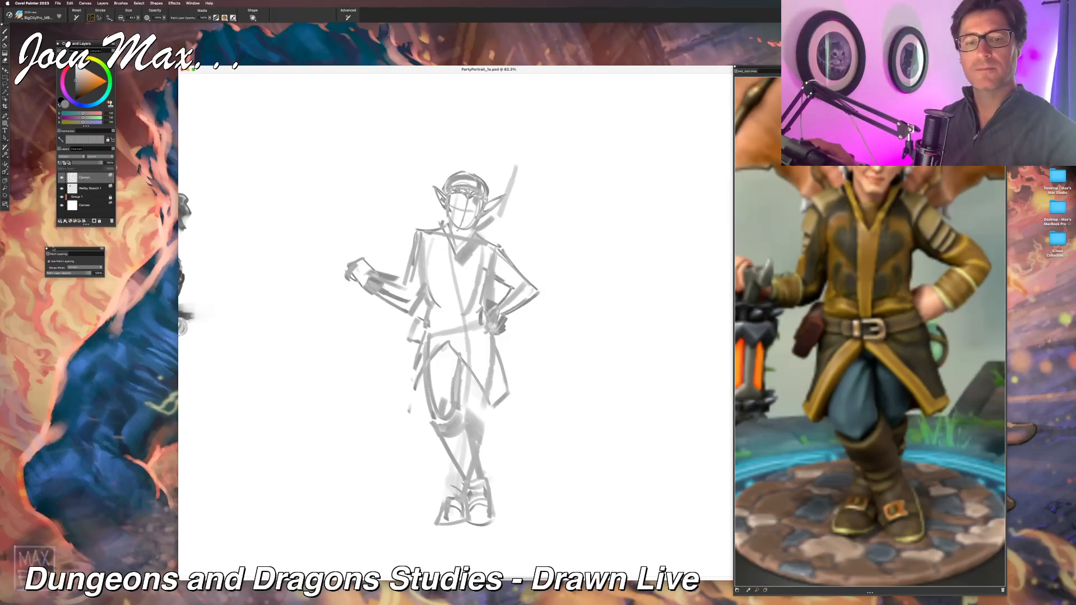
{"action": "left_click", "coordinate": [72, 268]}
{"action": "left_click", "coordinate": [73, 212]}
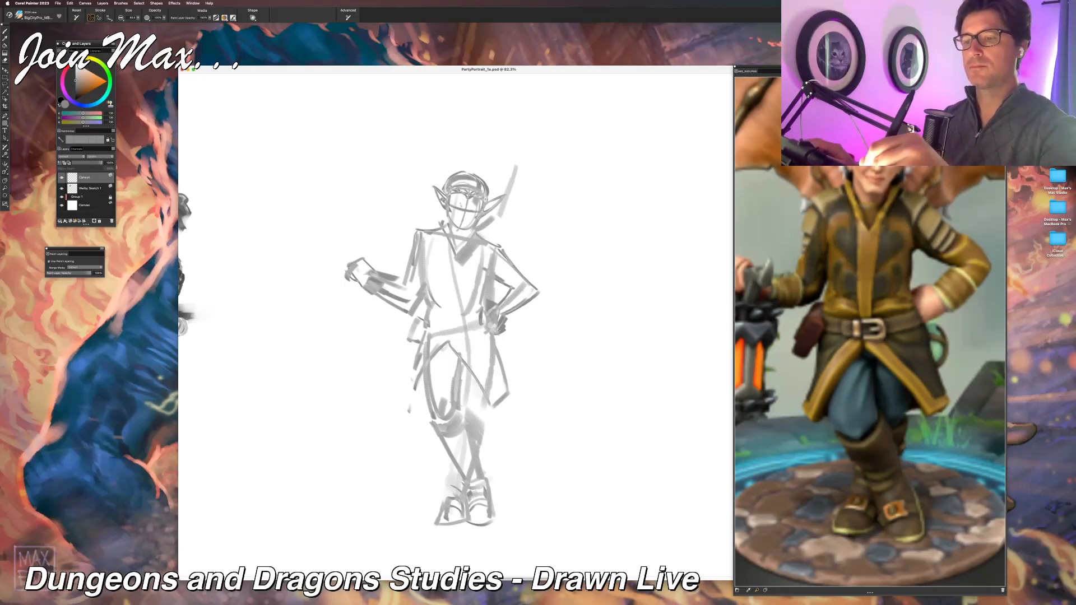
Step: Draw the eyes, nose and smiling mouth, and sketch the hair beside the face, undoing the last trial strokes
{"action": "left_click_drag", "start_coordinate": [461, 204], "coordinate": [470, 203]}
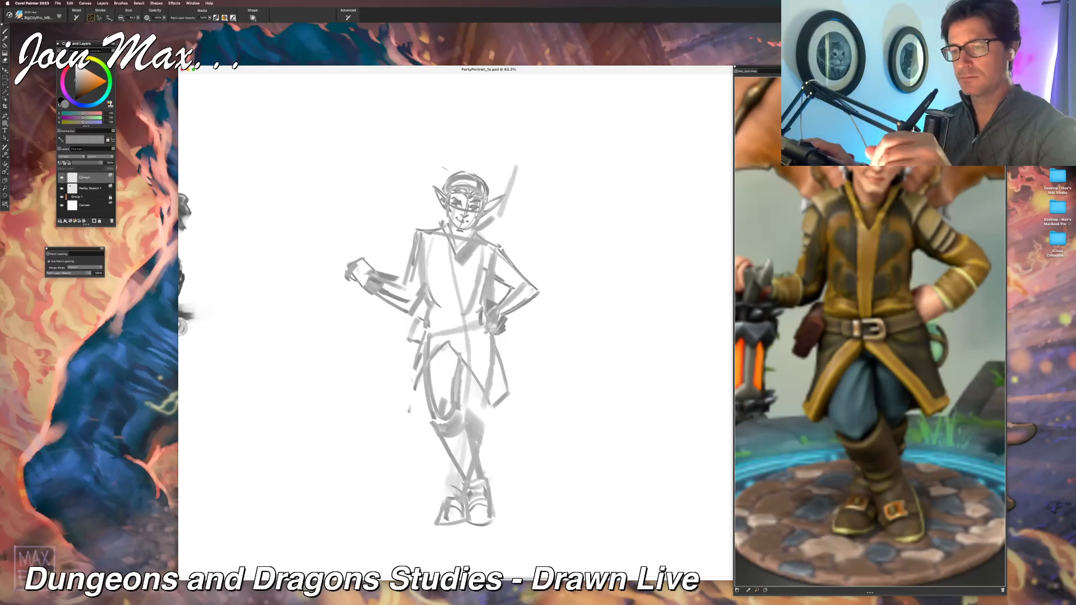
{"action": "mouse_move", "coordinate": [464, 231]}
{"action": "left_mouse_down"}
{"action": "mouse_move", "coordinate": [484, 208]}
{"action": "mouse_move", "coordinate": [481, 219]}
{"action": "mouse_move", "coordinate": [448, 219]}
{"action": "mouse_move", "coordinate": [458, 229]}
{"action": "left_mouse_up"}
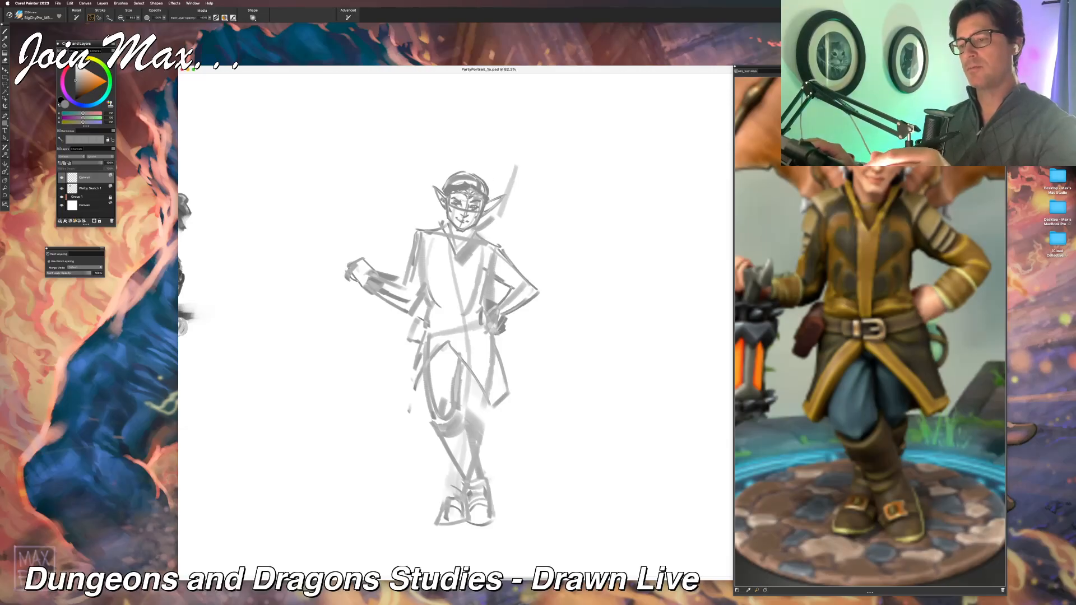
{"action": "left_click_drag", "start_coordinate": [444, 206], "coordinate": [443, 222]}
{"action": "left_click_drag", "start_coordinate": [447, 211], "coordinate": [448, 220]}
{"action": "key", "text": "super+z"}
{"action": "key", "text": "super+z"}
{"action": "key", "text": "super+z"}
{"action": "key", "text": "super+z"}
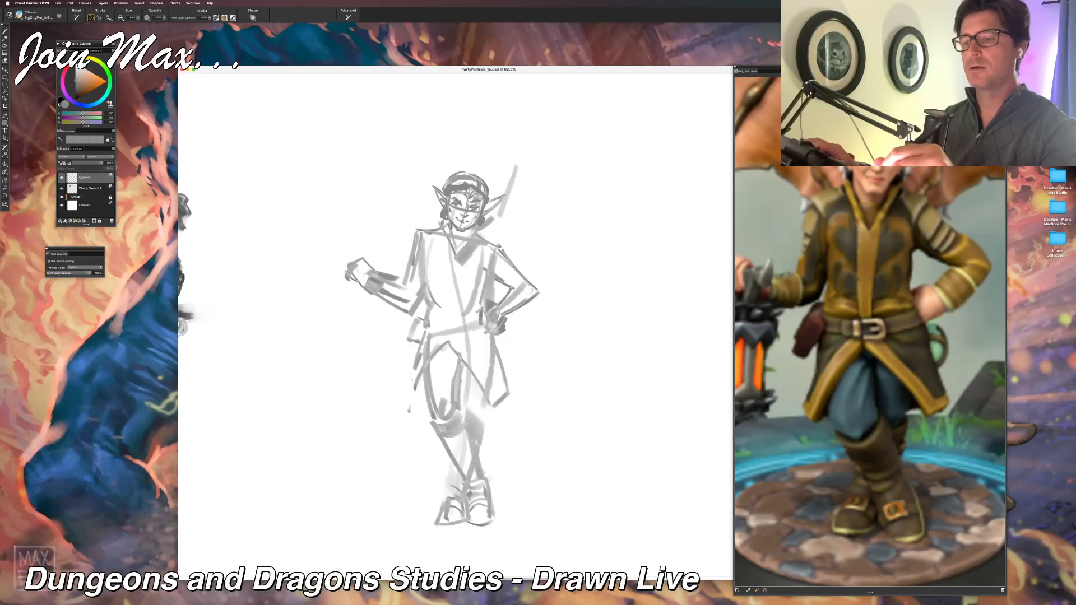
Step: Define the pointed collar at the neck and build up the wing limb behind the shoulder with a rounded upper joint
{"action": "left_click_drag", "start_coordinate": [469, 228], "coordinate": [456, 248]}
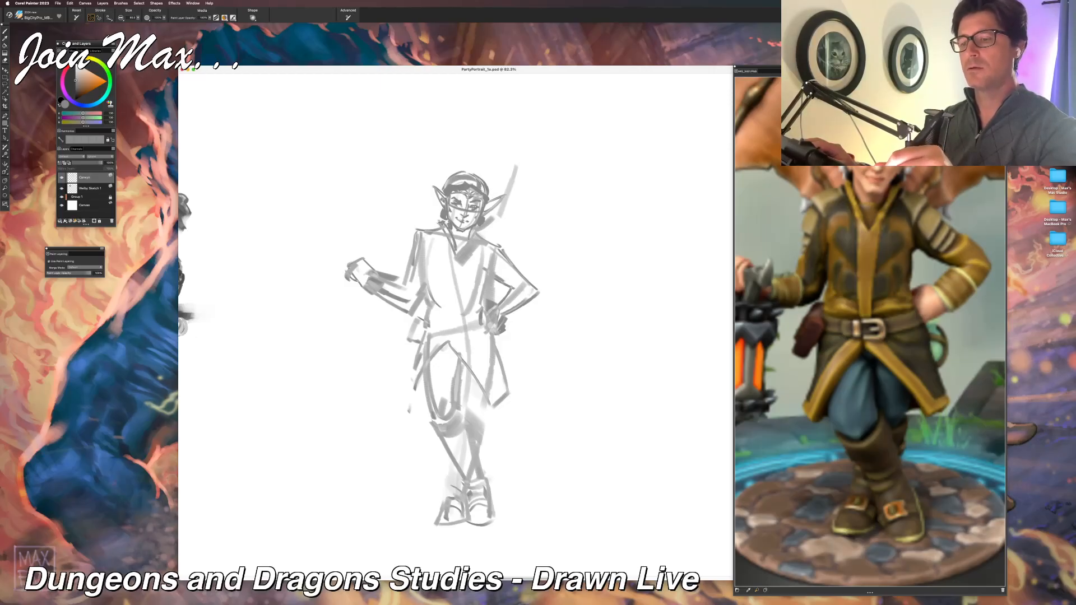
{"action": "mouse_move", "coordinate": [474, 232]}
{"action": "left_mouse_down"}
{"action": "mouse_move", "coordinate": [457, 252]}
{"action": "mouse_move", "coordinate": [469, 232]}
{"action": "mouse_move", "coordinate": [462, 244]}
{"action": "left_mouse_up"}
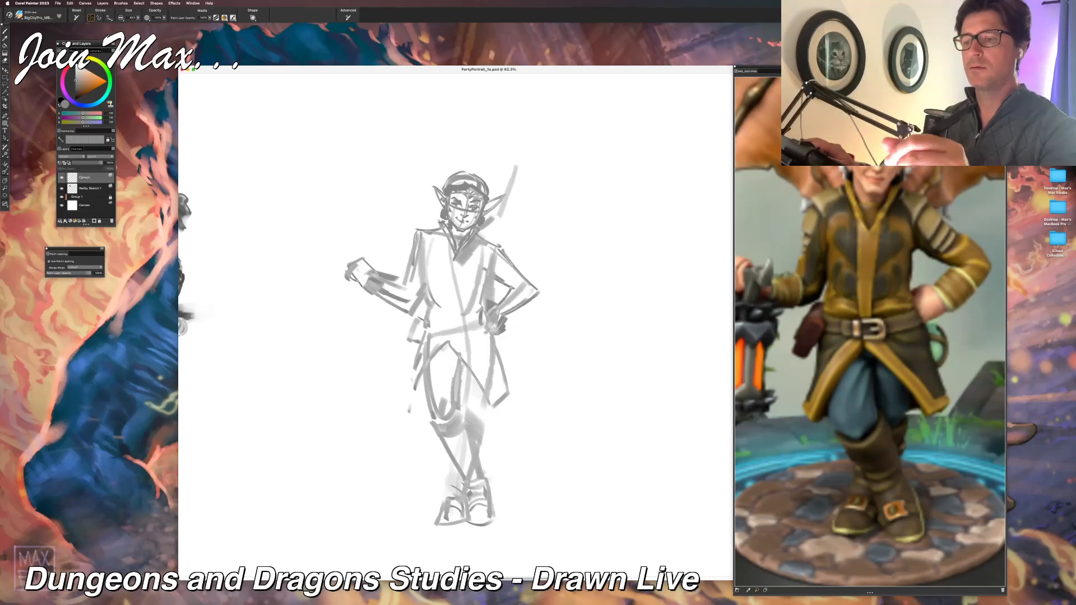
{"action": "left_click_drag", "start_coordinate": [496, 197], "coordinate": [486, 207]}
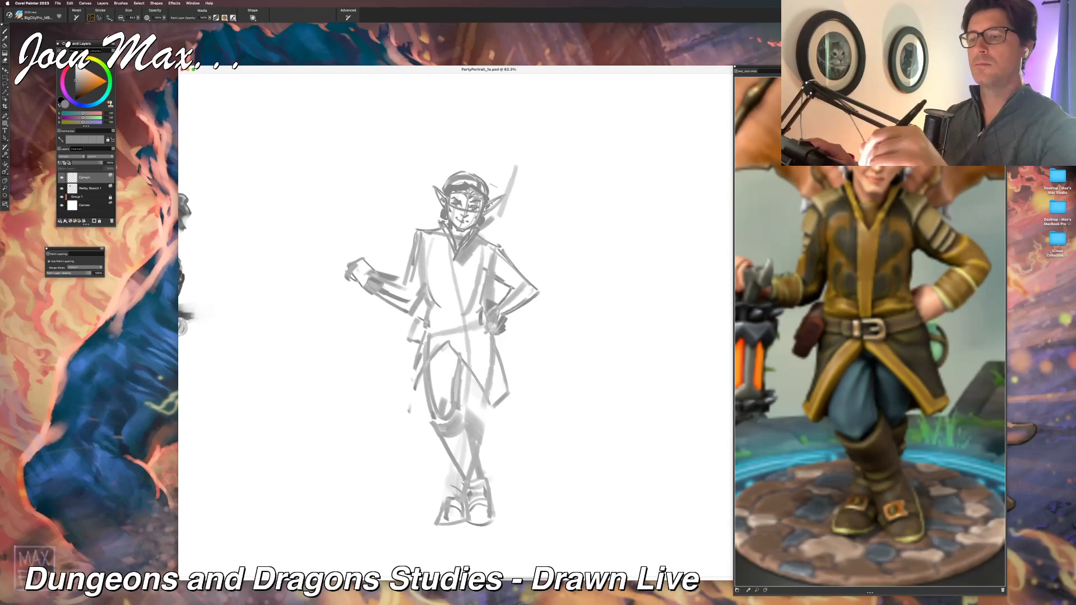
{"action": "left_click_drag", "start_coordinate": [499, 166], "coordinate": [493, 237]}
{"action": "left_click_drag", "start_coordinate": [494, 162], "coordinate": [505, 177]}
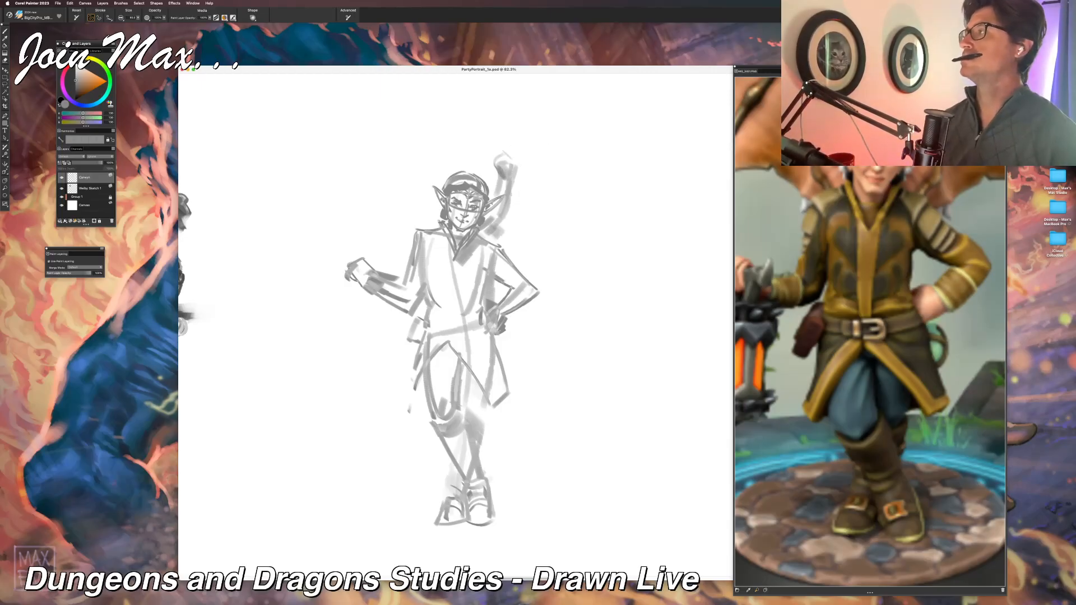
{"action": "key", "text": "super+Tab"}
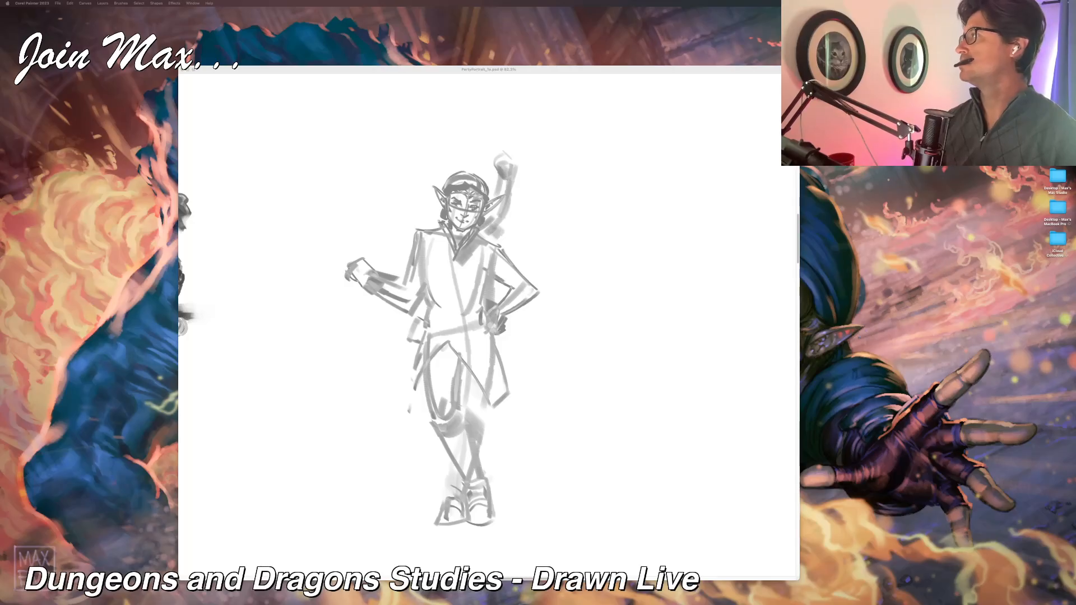
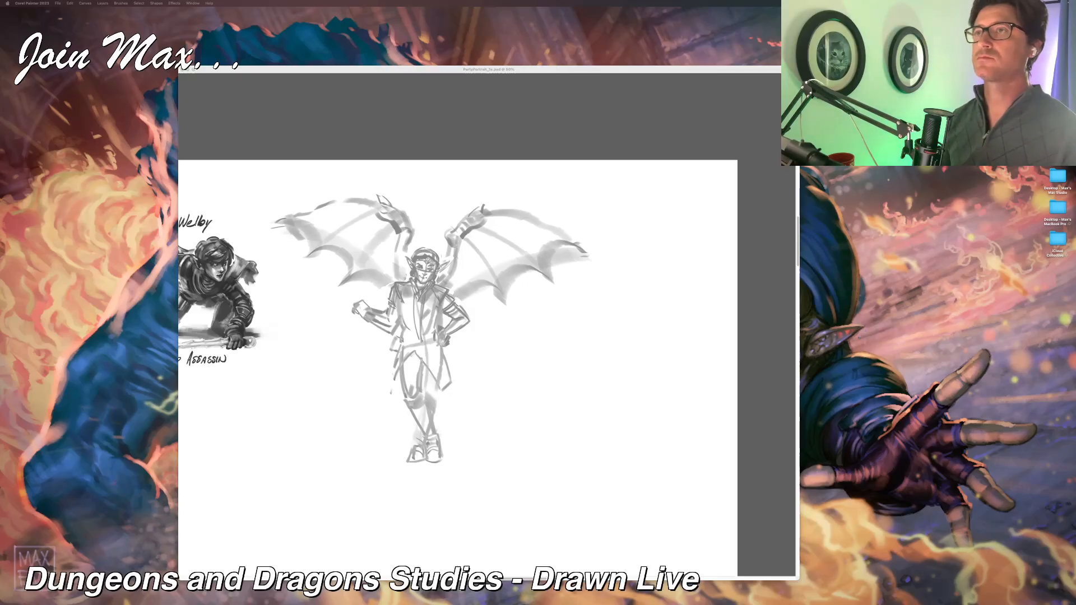
{"action": "key", "text": "super+Tab"}
{"action": "key", "text": "super+Tab"}
{"action": "key", "text": "super+Tab"}
{"action": "key", "text": "super+Tab"}
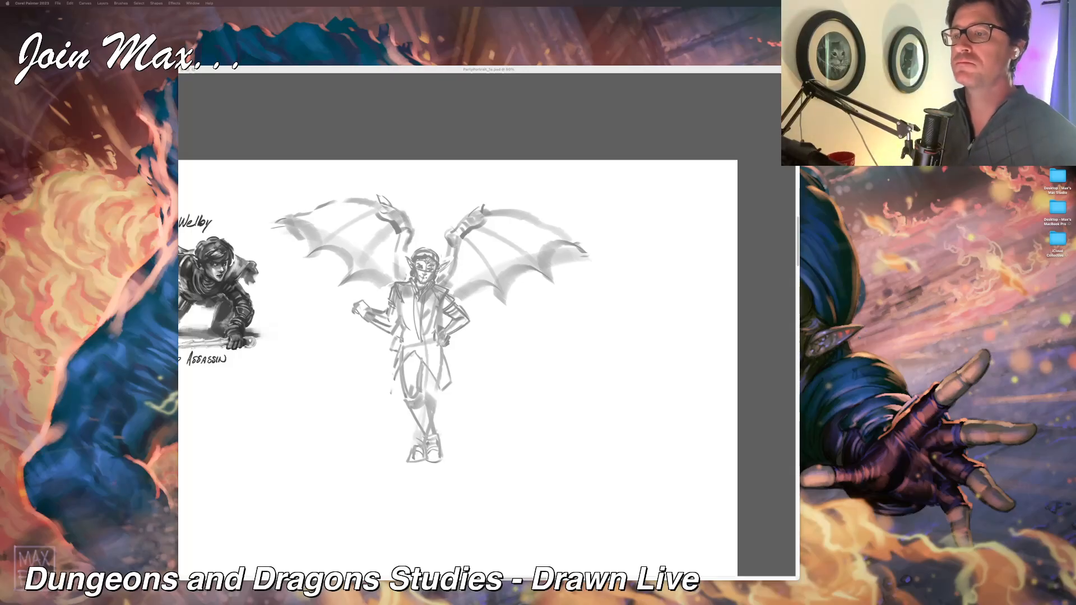
{"action": "left_click", "coordinate": [543, 75]}
Step: Lasso the outstretched forearm and hand, and merge the top sketch layer into the one beneath it
{"action": "key", "text": "super+minus"}
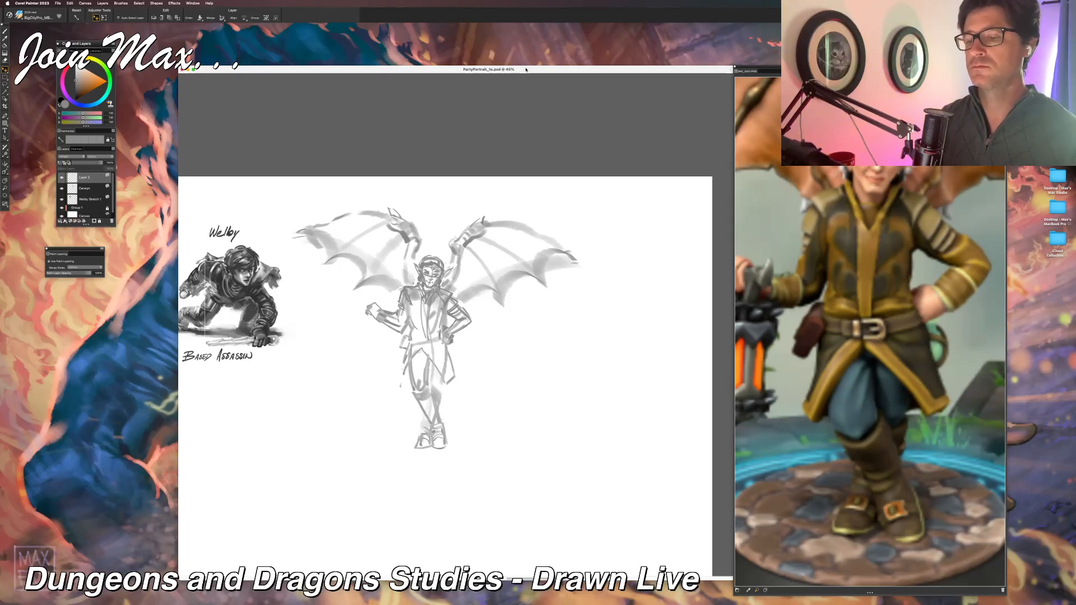
{"action": "key", "text": "b"}
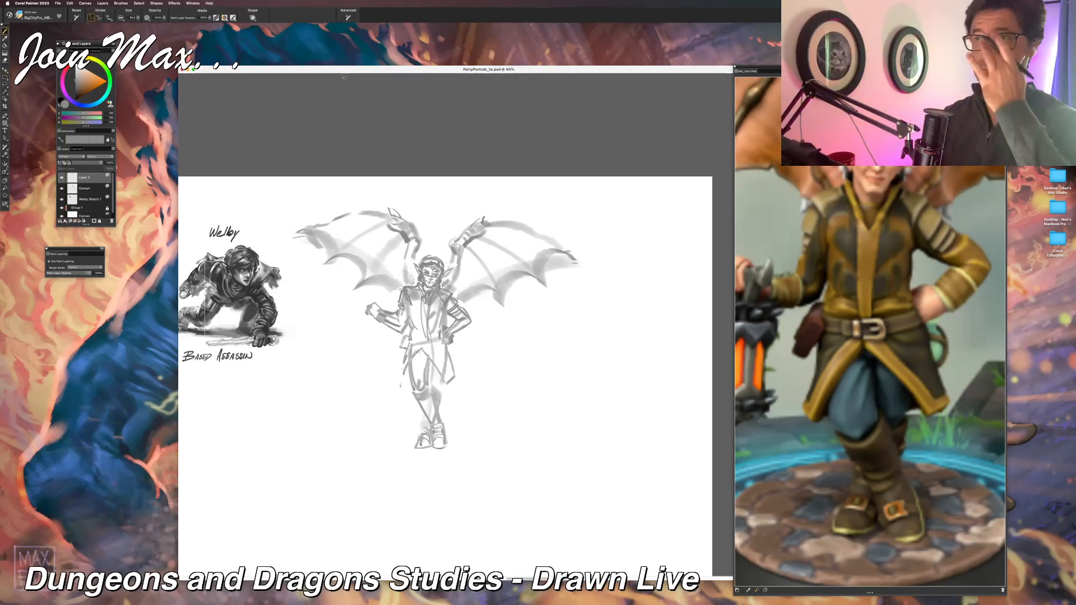
{"action": "key", "text": "l"}
{"action": "mouse_move", "coordinate": [386, 303]}
{"action": "left_mouse_down"}
{"action": "mouse_move", "coordinate": [362, 291]}
{"action": "mouse_move", "coordinate": [400, 340]}
{"action": "mouse_move", "coordinate": [386, 300]}
{"action": "left_mouse_up"}
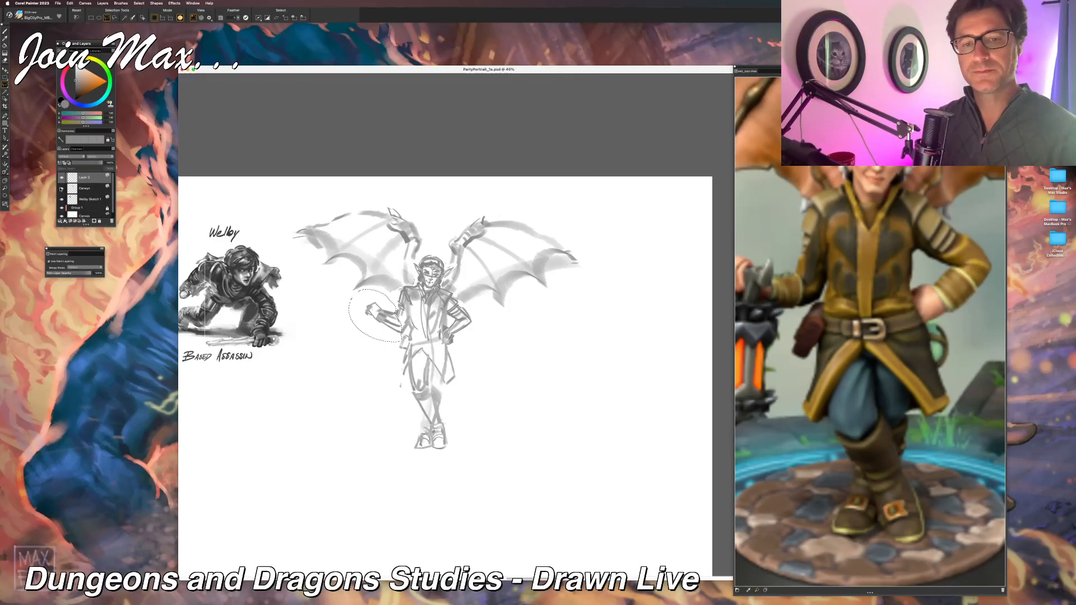
{"action": "left_click", "coordinate": [73, 188], "text": "shift"}
{"action": "key", "text": "super+e"}
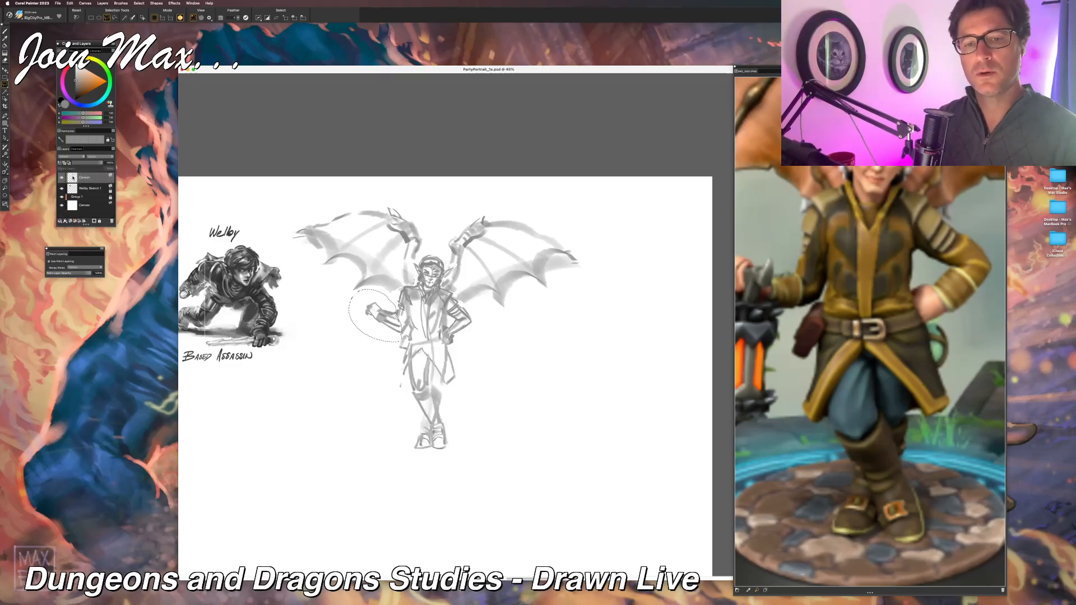
{"action": "left_click", "coordinate": [62, 188]}
{"action": "left_click", "coordinate": [63, 189]}
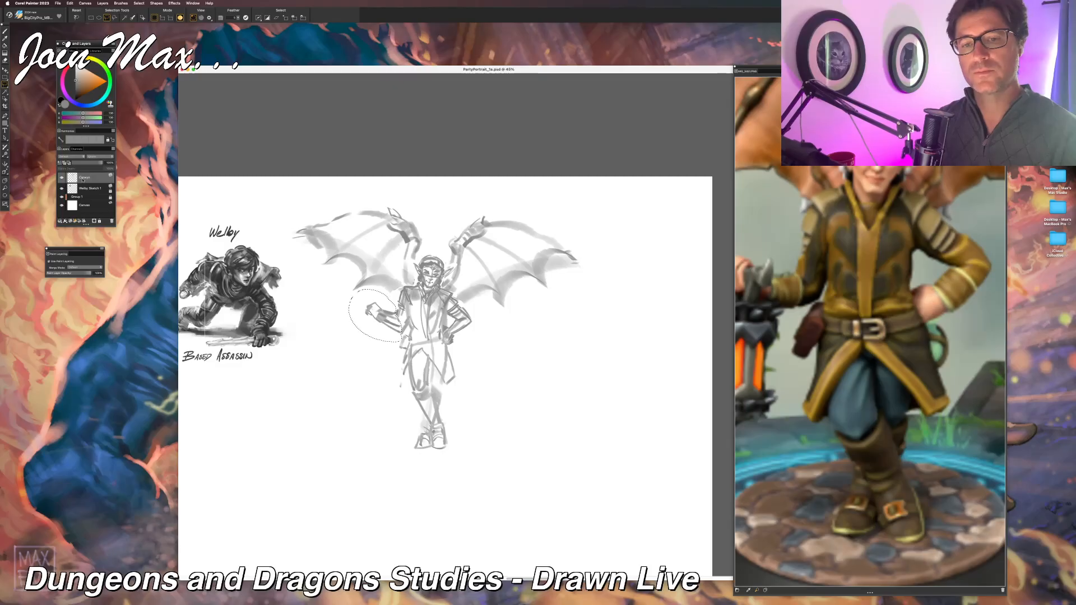
Step: Cut and paste the forearm in place, shift it slightly outward from the body, and merge it back into the sketch layer
{"action": "key", "text": "super+x"}
{"action": "key", "text": "super+shift+v"}
{"action": "key", "text": "super+alt+t"}
{"action": "mouse_move", "coordinate": [383, 318]}
{"action": "left_mouse_down"}
{"action": "mouse_move", "coordinate": [397, 329]}
{"action": "mouse_move", "coordinate": [362, 311]}
{"action": "mouse_move", "coordinate": [370, 317]}
{"action": "left_mouse_up"}
{"action": "key", "text": "Return"}
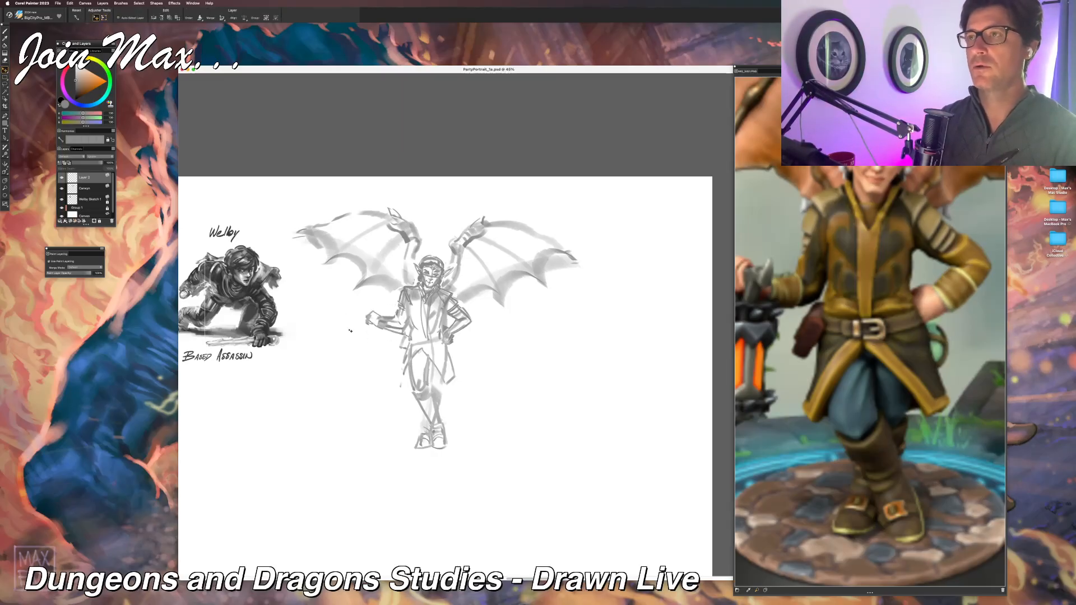
{"action": "key", "text": "l"}
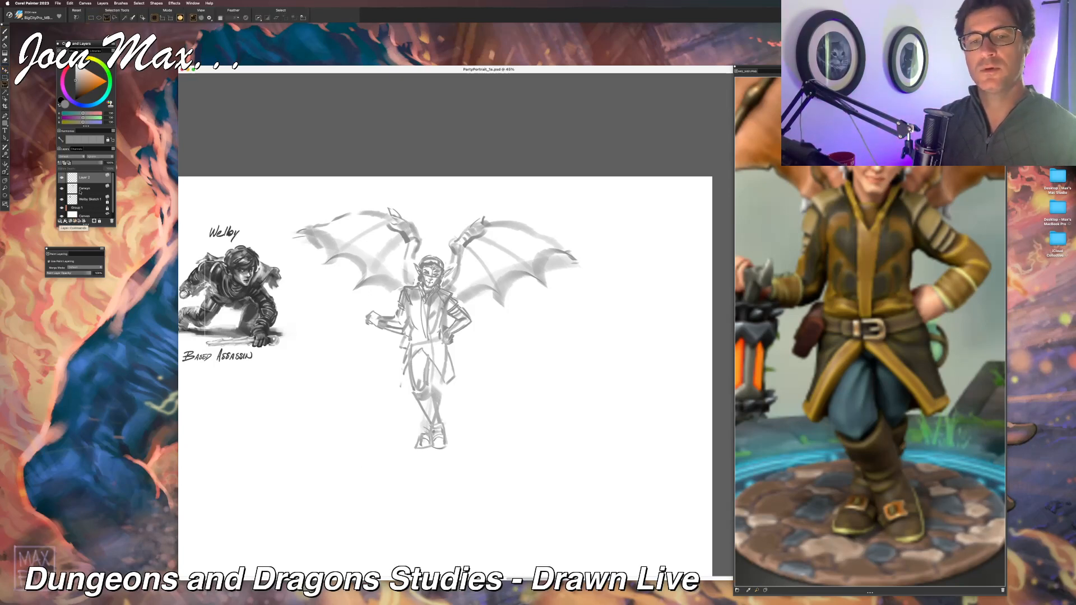
{"action": "left_click", "coordinate": [82, 190], "text": "shift"}
{"action": "key", "text": "super+e"}
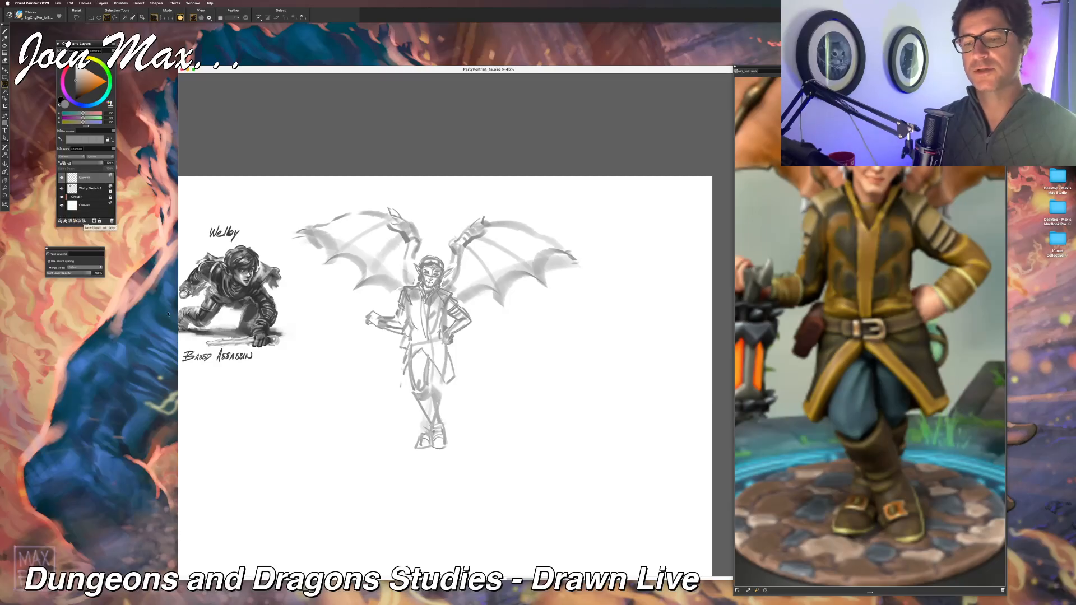
Step: Lasso the legs and coat skirt, shorten and slightly narrow them with a transform, and clear the selection
{"action": "mouse_move", "coordinate": [460, 456]}
{"action": "left_mouse_down"}
{"action": "mouse_move", "coordinate": [393, 453]}
{"action": "mouse_move", "coordinate": [399, 344]}
{"action": "mouse_move", "coordinate": [444, 343]}
{"action": "mouse_move", "coordinate": [483, 386]}
{"action": "mouse_move", "coordinate": [480, 466]}
{"action": "mouse_move", "coordinate": [439, 436]}
{"action": "left_mouse_up"}
{"action": "key", "text": "alt+super+t"}
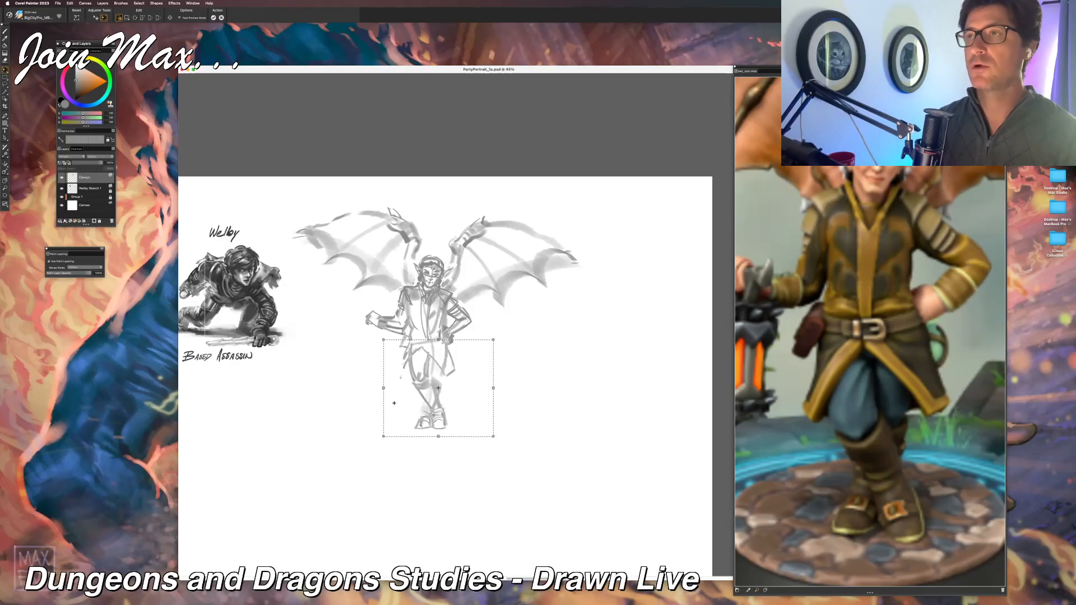
{"action": "left_click_drag", "start_coordinate": [493, 388], "coordinate": [487, 388]}
{"action": "left_click_drag", "start_coordinate": [417, 397], "coordinate": [419, 395]}
{"action": "left_click_drag", "start_coordinate": [385, 434], "coordinate": [401, 425]}
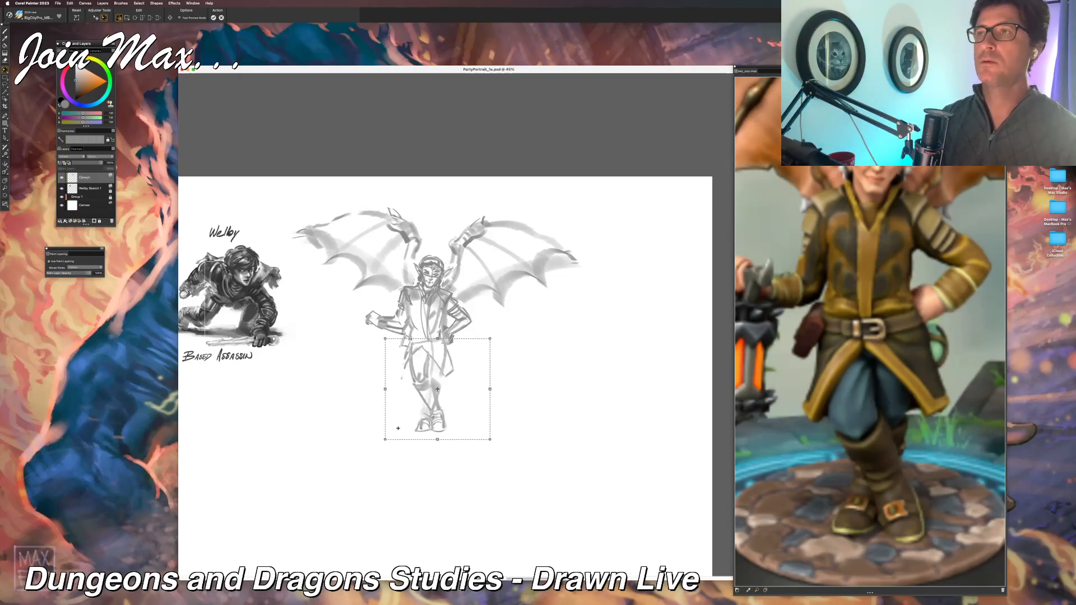
{"action": "key", "text": "l"}
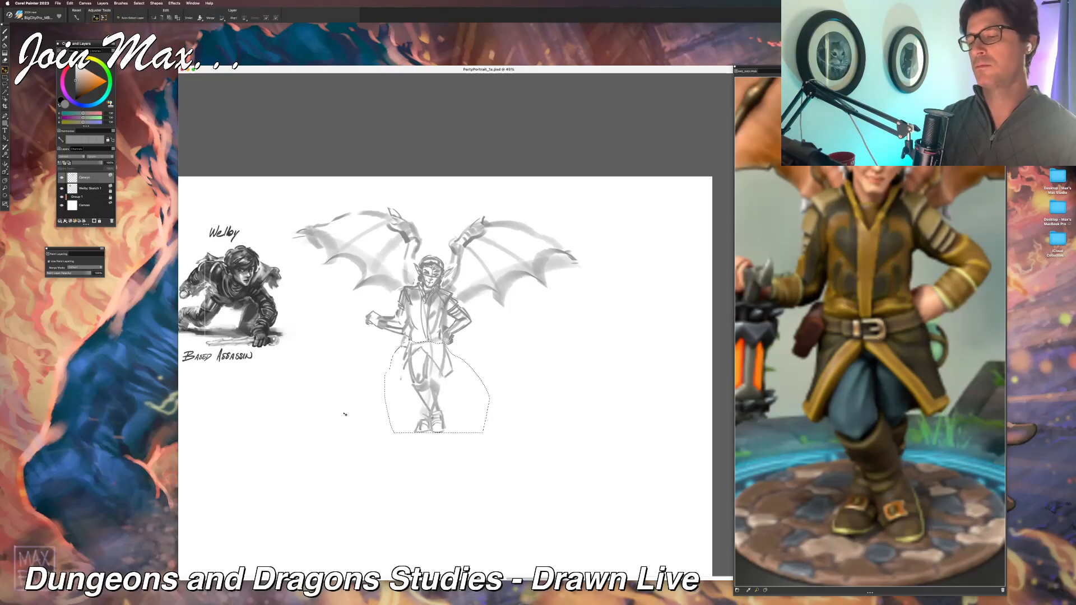
{"action": "key", "text": "b"}
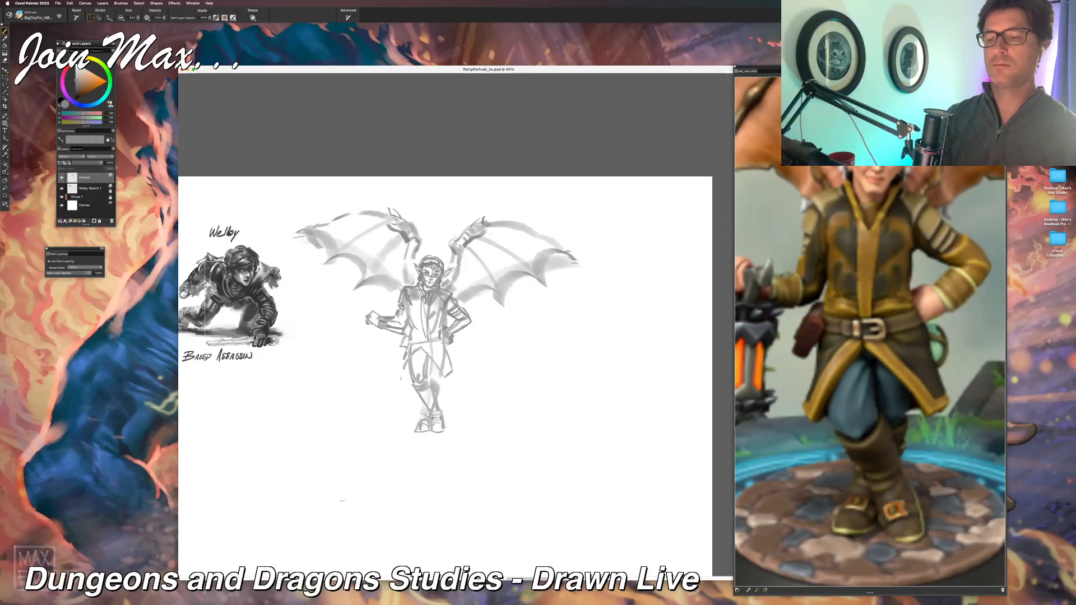
Step: Nudge the winged figure's sketch layer slightly sideways
{"action": "key", "text": "f"}
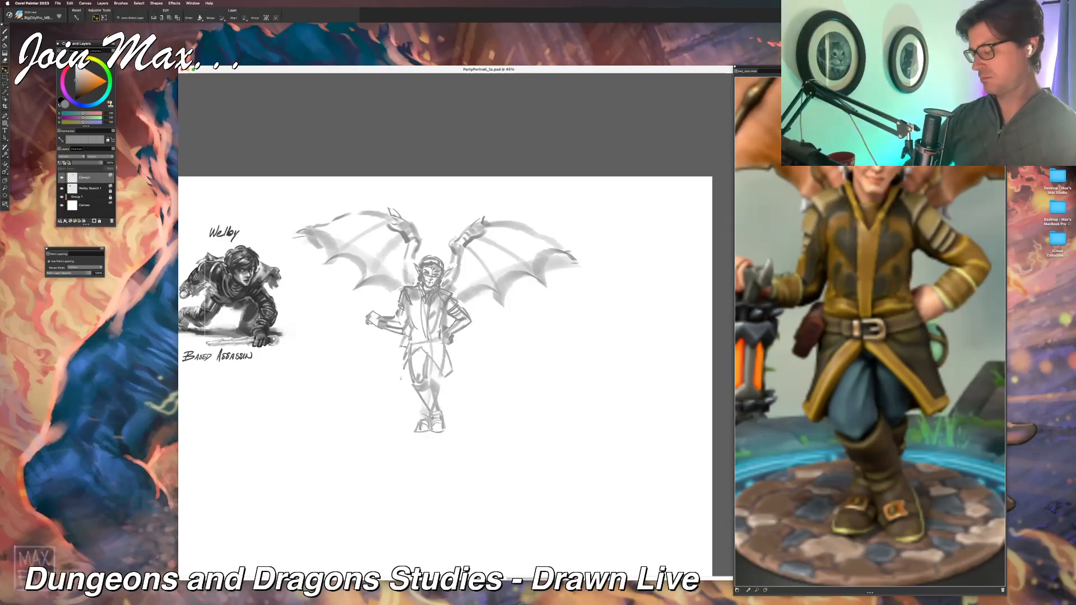
{"action": "left_click_drag", "start_coordinate": [430, 314], "coordinate": [431, 314]}
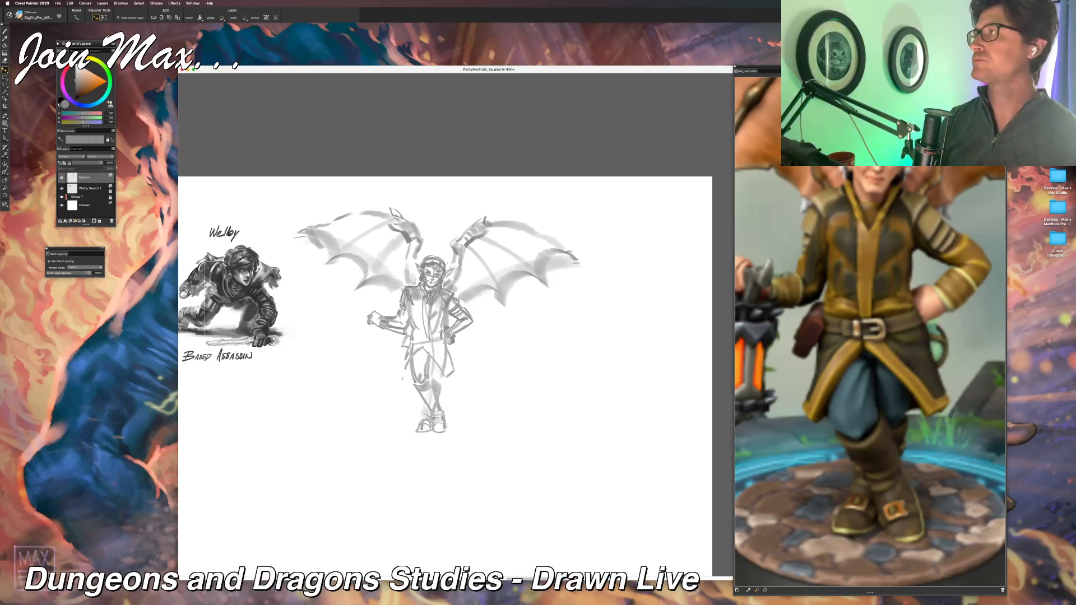
{"action": "key", "text": "super+Tab"}
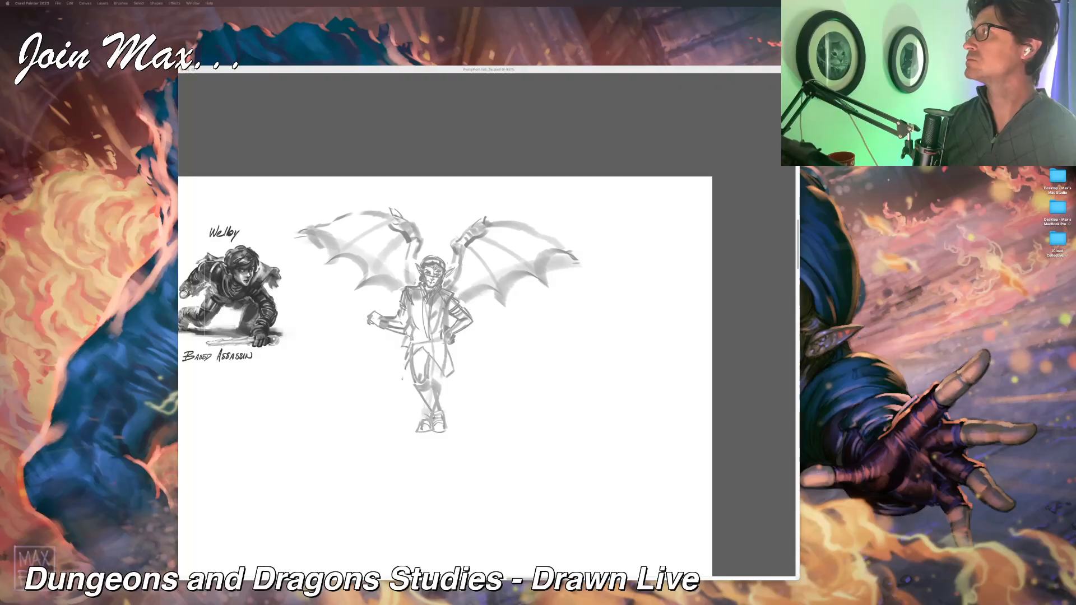
{"action": "left_click", "coordinate": [560, 68]}
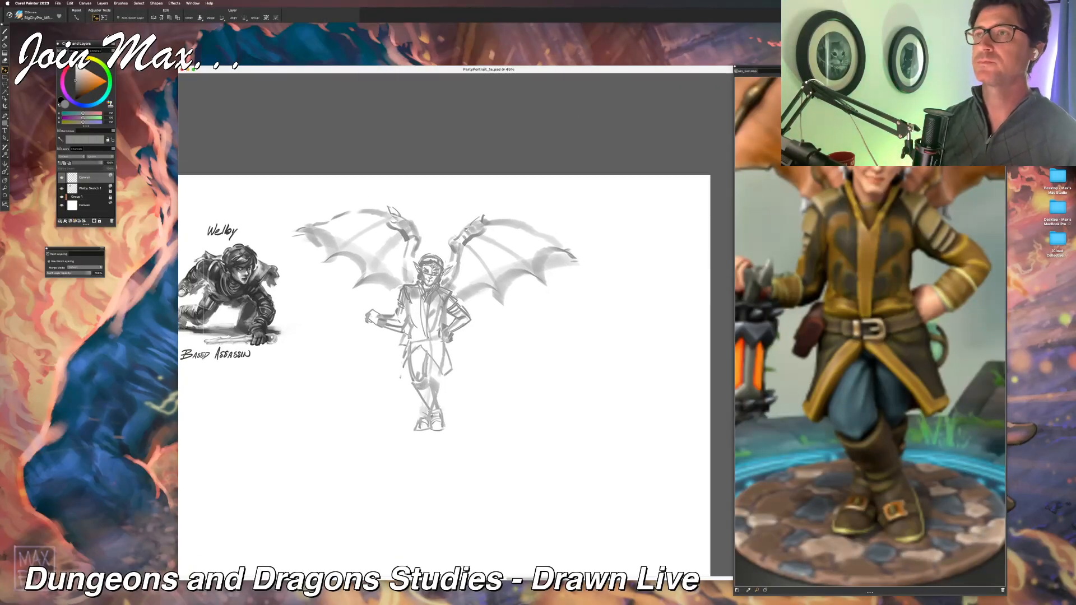
Step: Reinforce the coat skirt's lines over the thigh and sketch a belt across the waist
{"action": "key", "text": "b"}
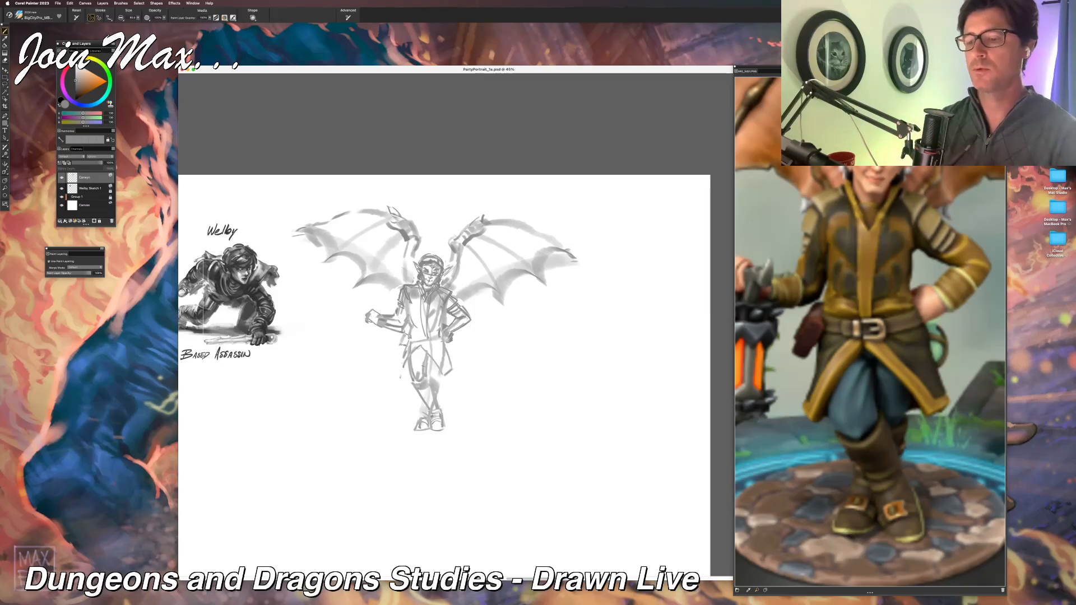
{"action": "mouse_move", "coordinate": [428, 359]}
{"action": "left_mouse_down"}
{"action": "mouse_move", "coordinate": [429, 381]}
{"action": "mouse_move", "coordinate": [414, 378]}
{"action": "mouse_move", "coordinate": [417, 356]}
{"action": "mouse_move", "coordinate": [406, 368]}
{"action": "left_mouse_up"}
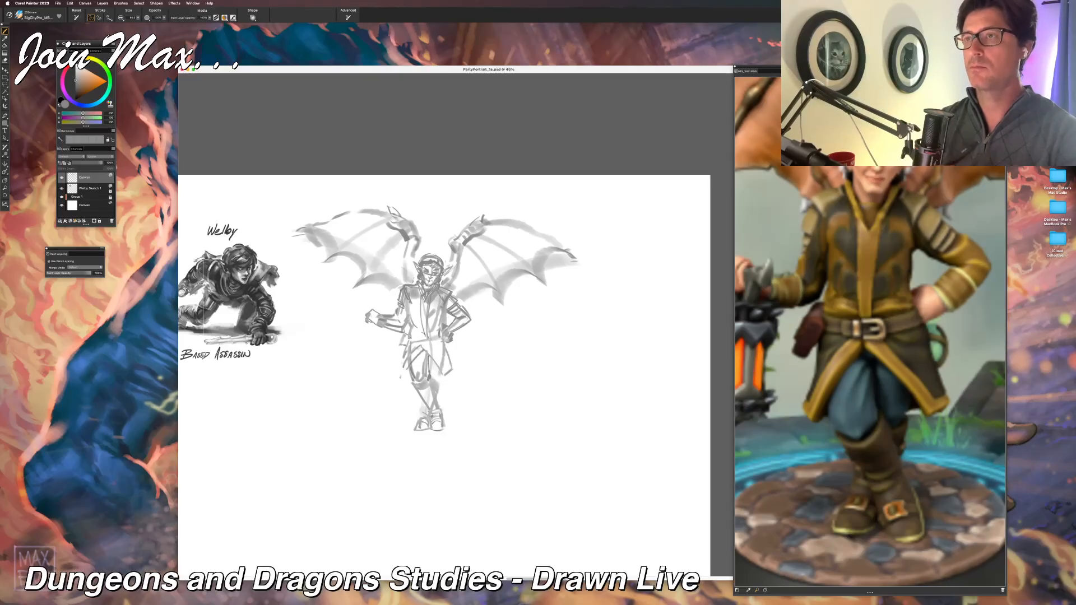
{"action": "mouse_move", "coordinate": [412, 334]}
{"action": "left_mouse_down"}
{"action": "mouse_move", "coordinate": [439, 330]}
{"action": "mouse_move", "coordinate": [422, 338]}
{"action": "left_mouse_up"}
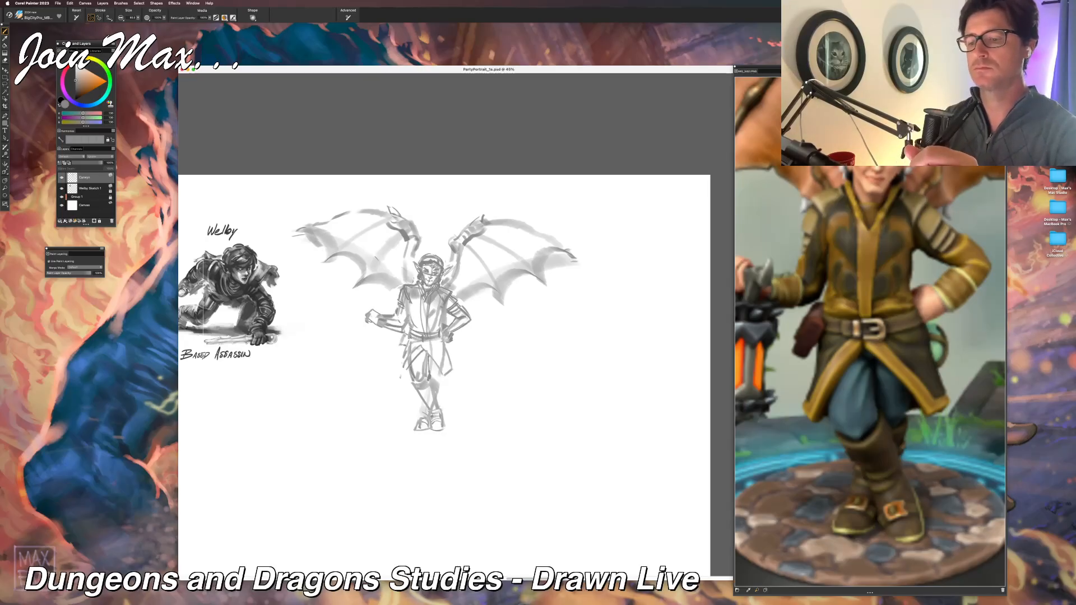
Step: Draw the caged lantern hanging from the outstretched hand, with its top, side bars and base, and define the gripping fingers
{"action": "mouse_move", "coordinate": [359, 333]}
{"action": "left_mouse_down"}
{"action": "mouse_move", "coordinate": [363, 350]}
{"action": "mouse_move", "coordinate": [383, 353]}
{"action": "mouse_move", "coordinate": [345, 331]}
{"action": "mouse_move", "coordinate": [381, 328]}
{"action": "left_mouse_up"}
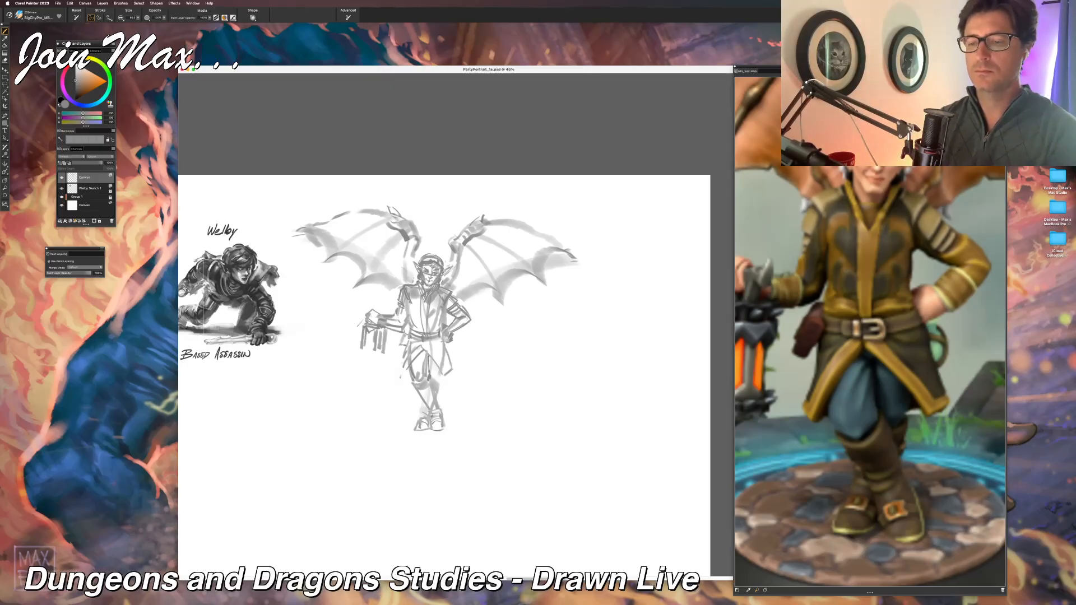
{"action": "left_click_drag", "start_coordinate": [363, 325], "coordinate": [367, 349]}
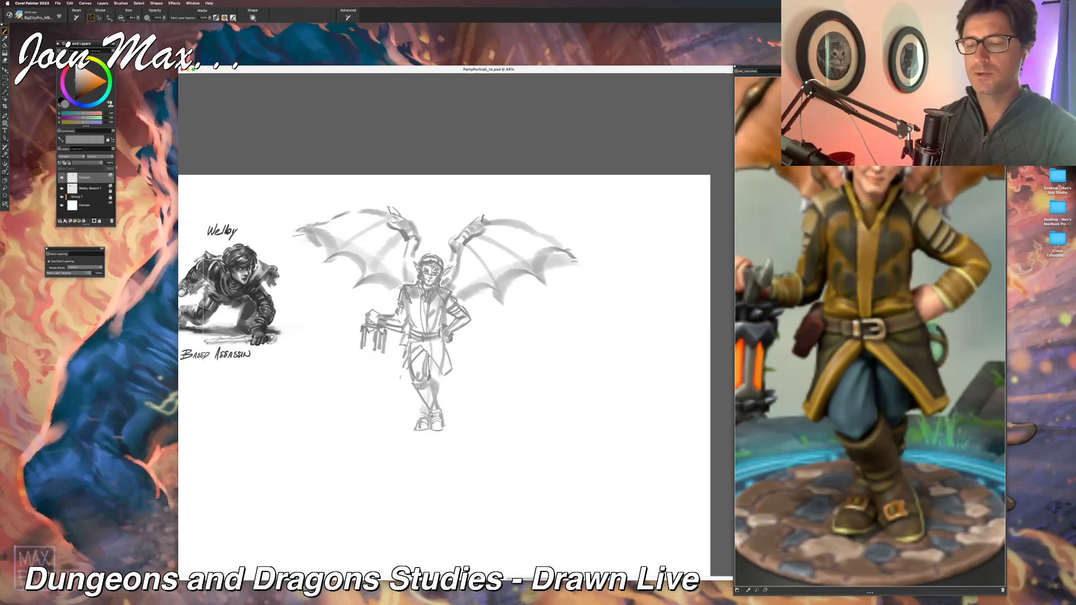
{"action": "left_click_drag", "start_coordinate": [359, 348], "coordinate": [378, 353]}
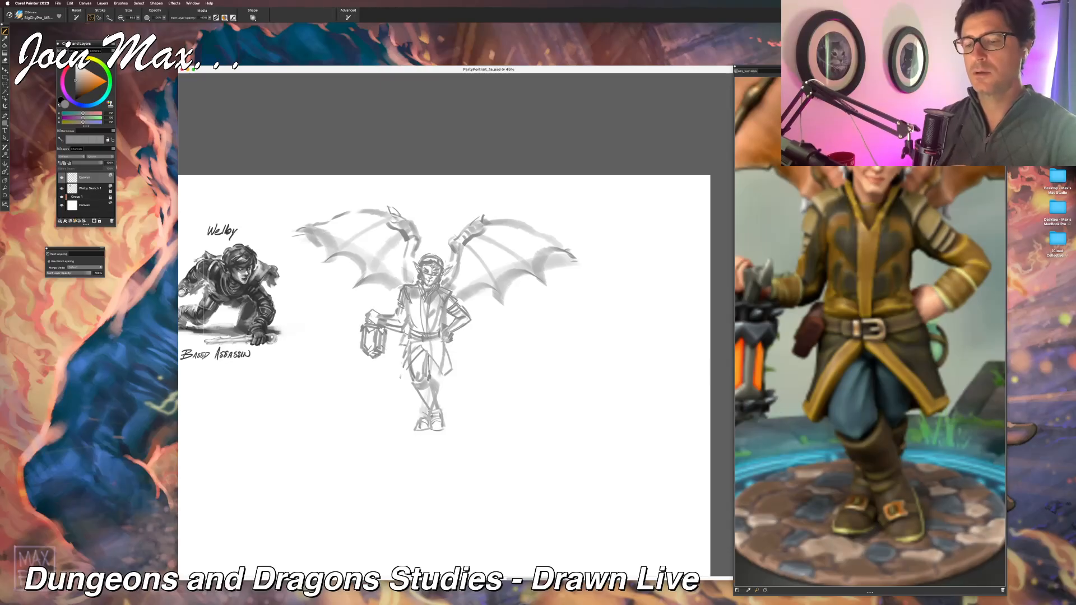
{"action": "left_click_drag", "start_coordinate": [371, 311], "coordinate": [379, 318]}
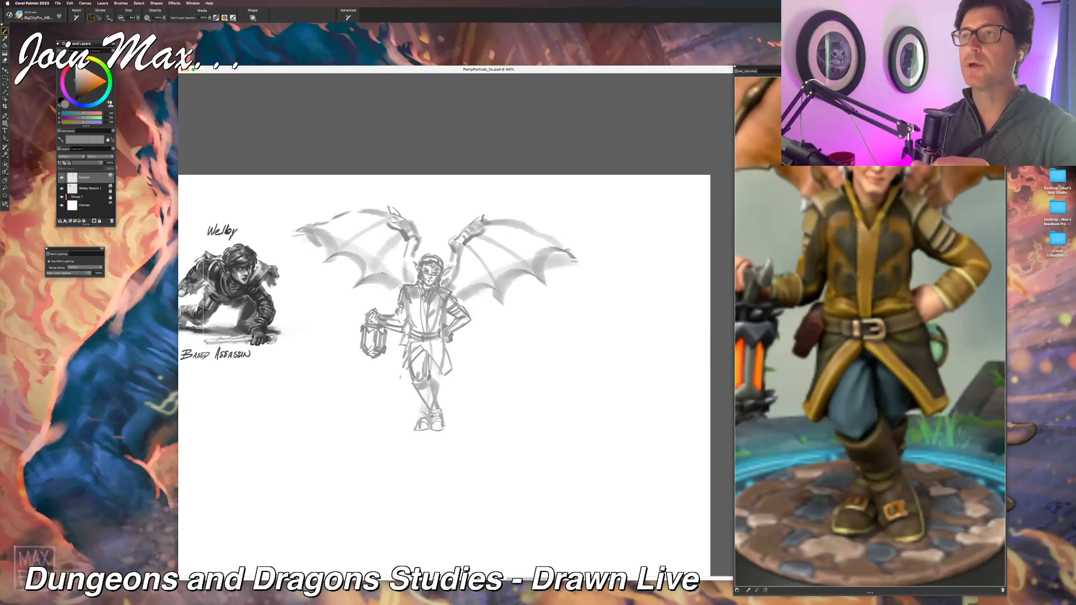
{"action": "left_click_drag", "start_coordinate": [384, 309], "coordinate": [368, 314]}
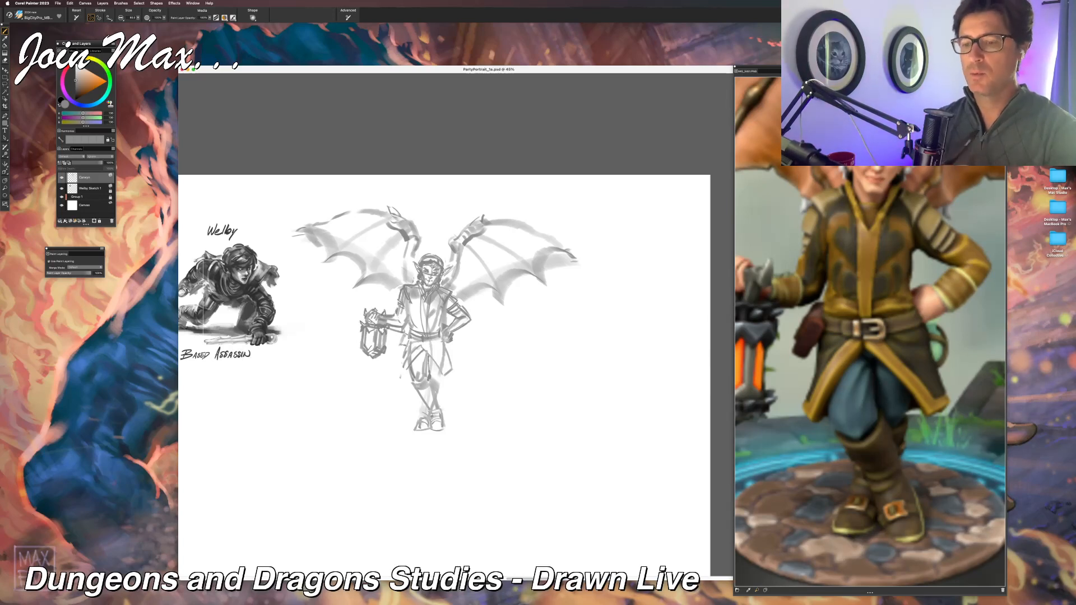
Step: Darken the lantern arm's sleeve, the jacket front and the bent arm on the hip, undoing one trial stroke
{"action": "left_click_drag", "start_coordinate": [390, 314], "coordinate": [396, 326]}
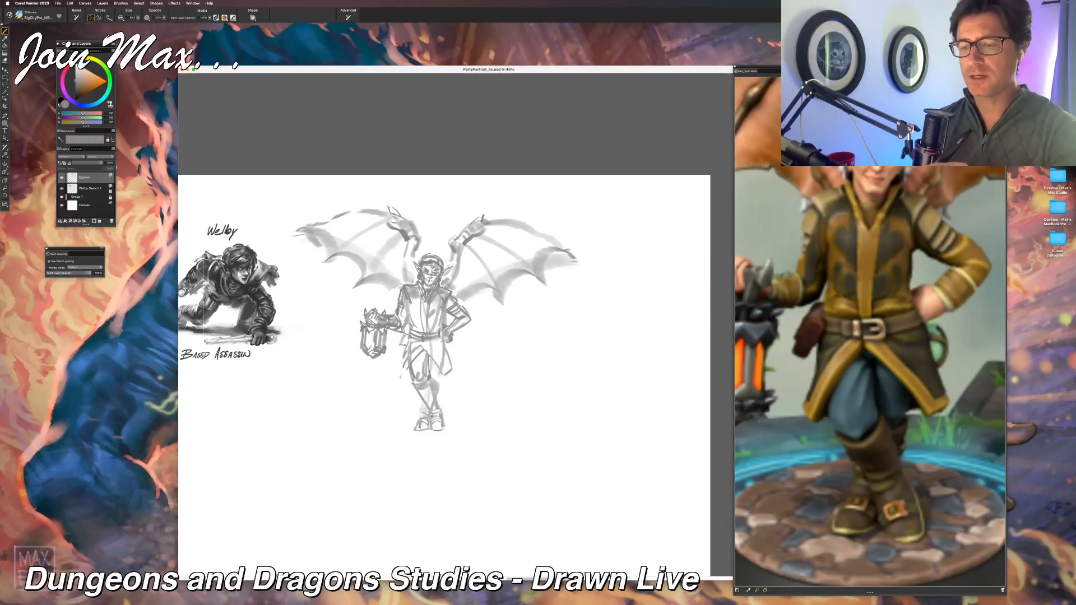
{"action": "left_click_drag", "start_coordinate": [409, 300], "coordinate": [412, 329]}
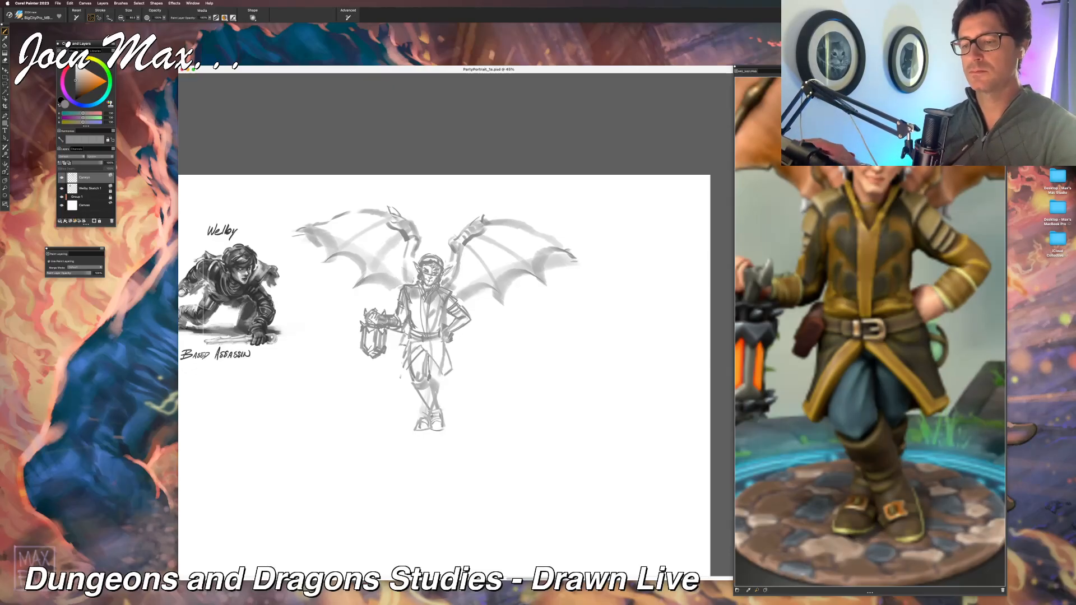
{"action": "mouse_move", "coordinate": [420, 299]}
{"action": "left_mouse_down"}
{"action": "mouse_move", "coordinate": [418, 331]}
{"action": "mouse_move", "coordinate": [432, 331]}
{"action": "mouse_move", "coordinate": [404, 326]}
{"action": "mouse_move", "coordinate": [404, 314]}
{"action": "mouse_move", "coordinate": [407, 330]}
{"action": "left_mouse_up"}
{"action": "key", "text": "super+z"}
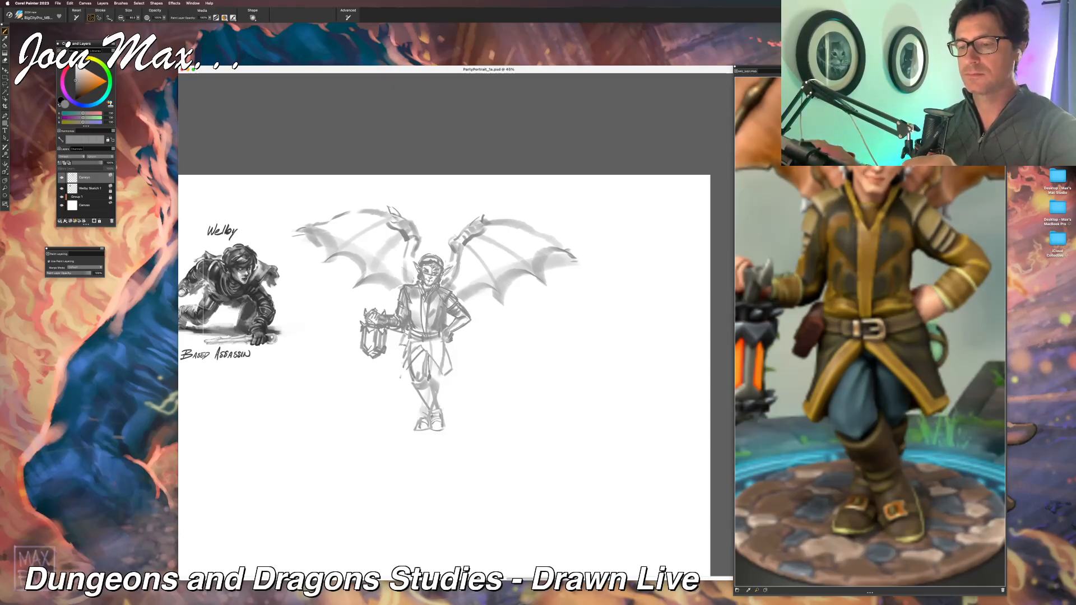
{"action": "left_click_drag", "start_coordinate": [471, 320], "coordinate": [453, 336]}
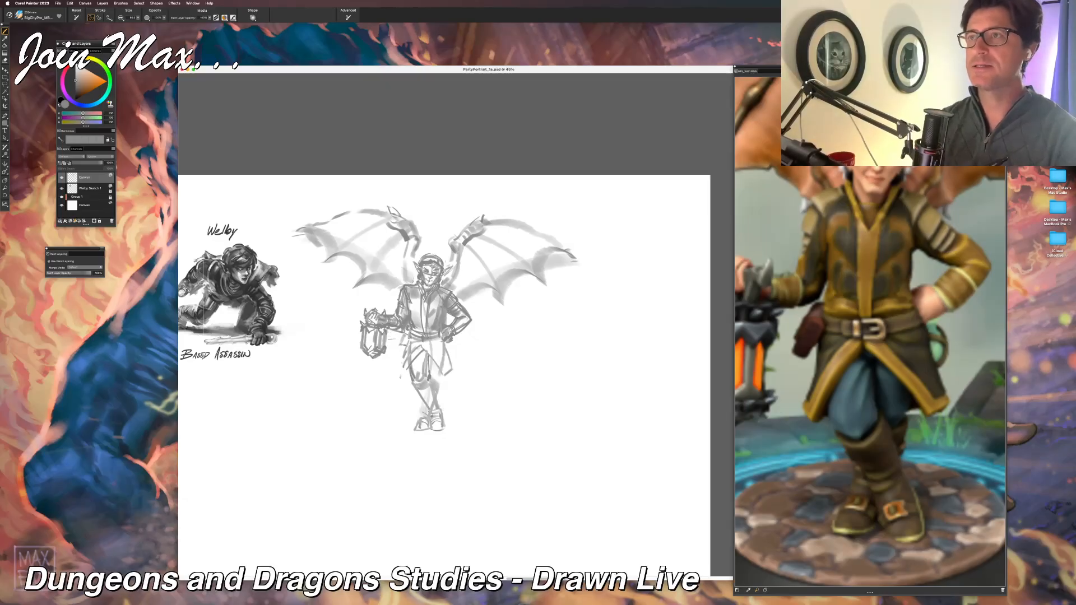
Step: Lasso the belt area at the waist, erase its old lines, and return to the brush
{"action": "key", "text": "l"}
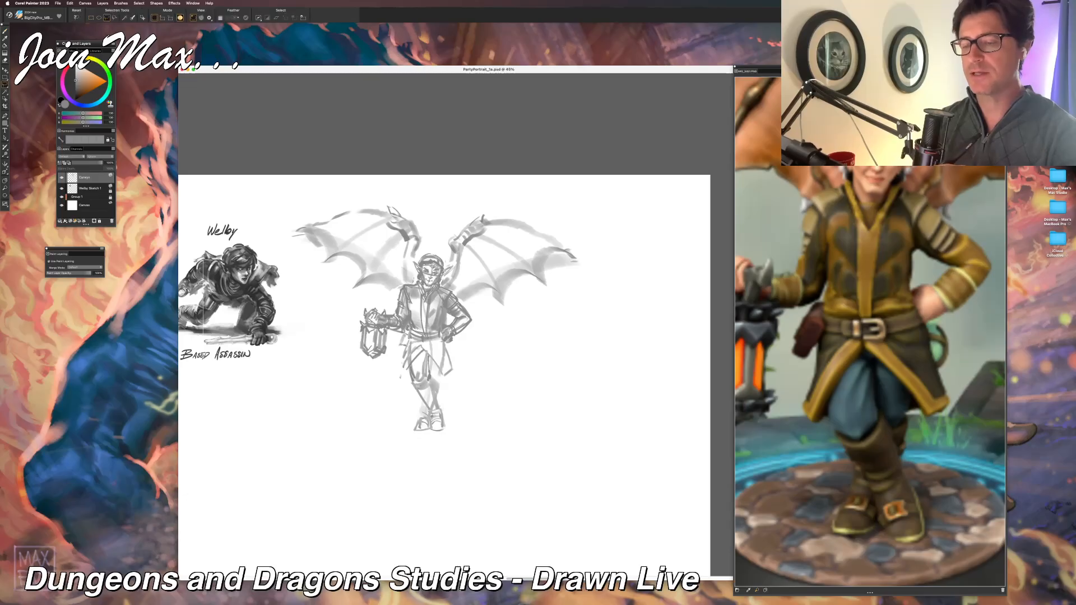
{"action": "mouse_move", "coordinate": [410, 329]}
{"action": "left_mouse_down"}
{"action": "mouse_move", "coordinate": [417, 344]}
{"action": "mouse_move", "coordinate": [439, 330]}
{"action": "left_mouse_up"}
{"action": "key", "text": "BackSpace"}
{"action": "key", "text": "super+d"}
{"action": "key", "text": "b"}
{"action": "key", "text": "l"}
{"action": "key", "text": "b"}
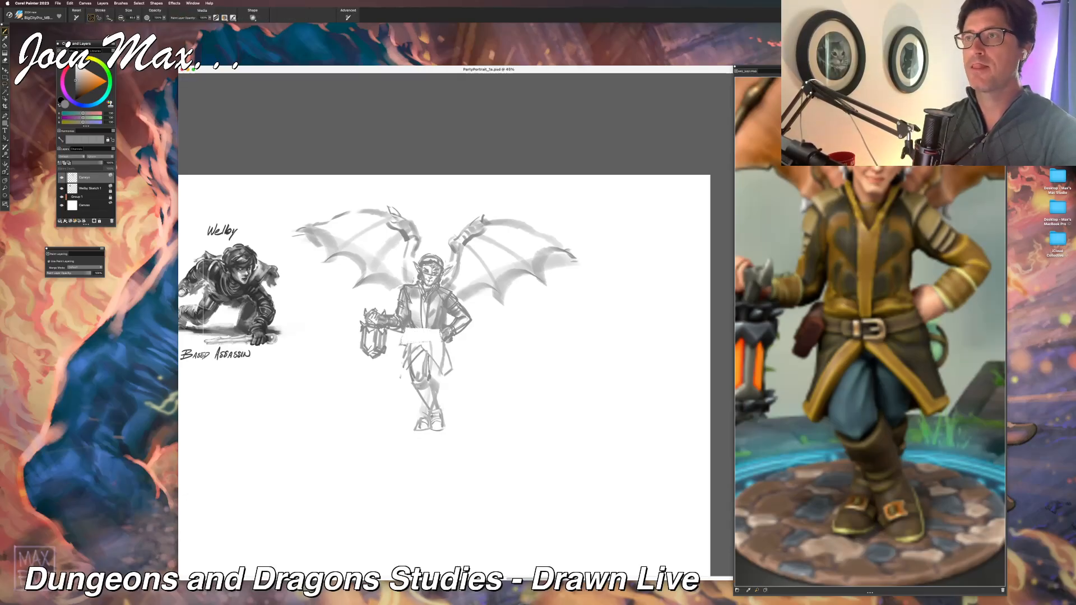
Step: Redraw the belt and its buckle across the cleared waist, undoing the trial strokes
{"action": "left_click_drag", "start_coordinate": [406, 332], "coordinate": [441, 337]}
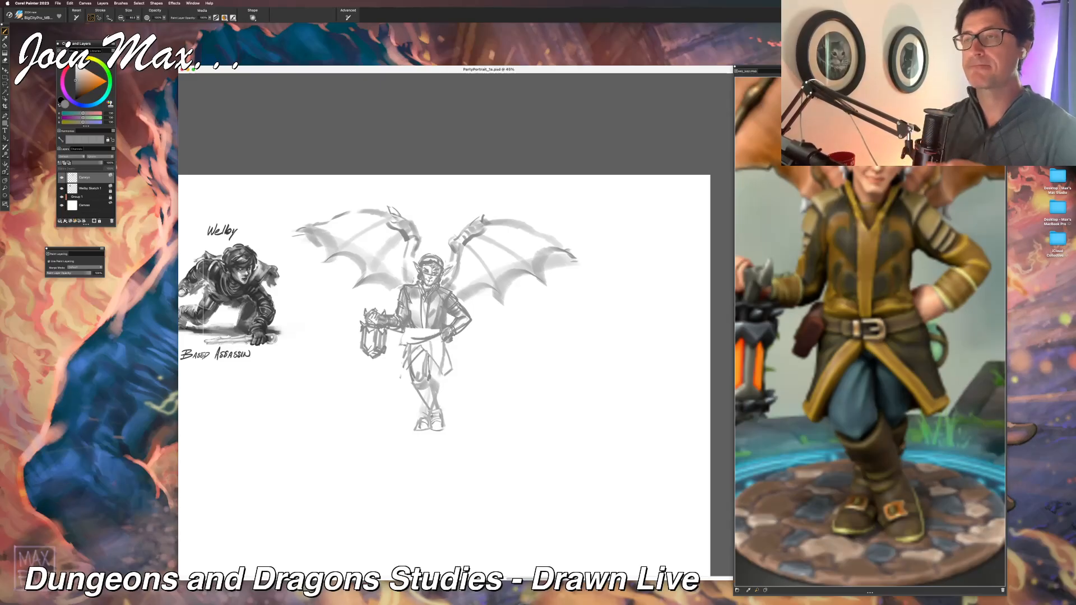
{"action": "left_click_drag", "start_coordinate": [507, 369], "coordinate": [491, 385]}
{"action": "key", "text": "super+z"}
{"action": "key", "text": "super+z"}
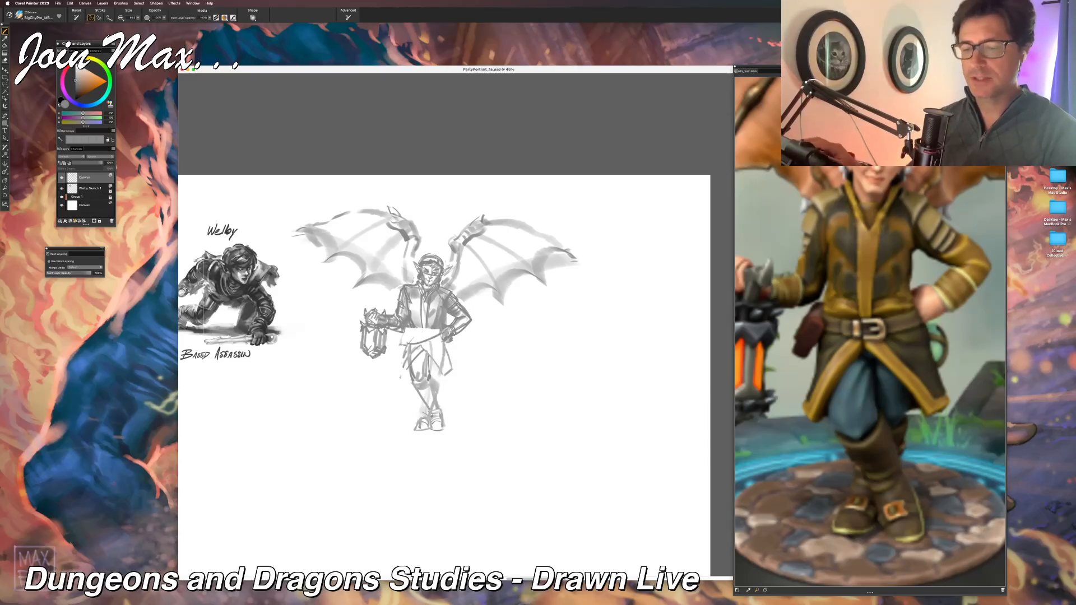
{"action": "left_click_drag", "start_coordinate": [408, 329], "coordinate": [439, 332]}
{"action": "key", "text": "super+z"}
{"action": "key", "text": "super+z"}
{"action": "key", "text": "super+z"}
{"action": "key", "text": "super+z"}
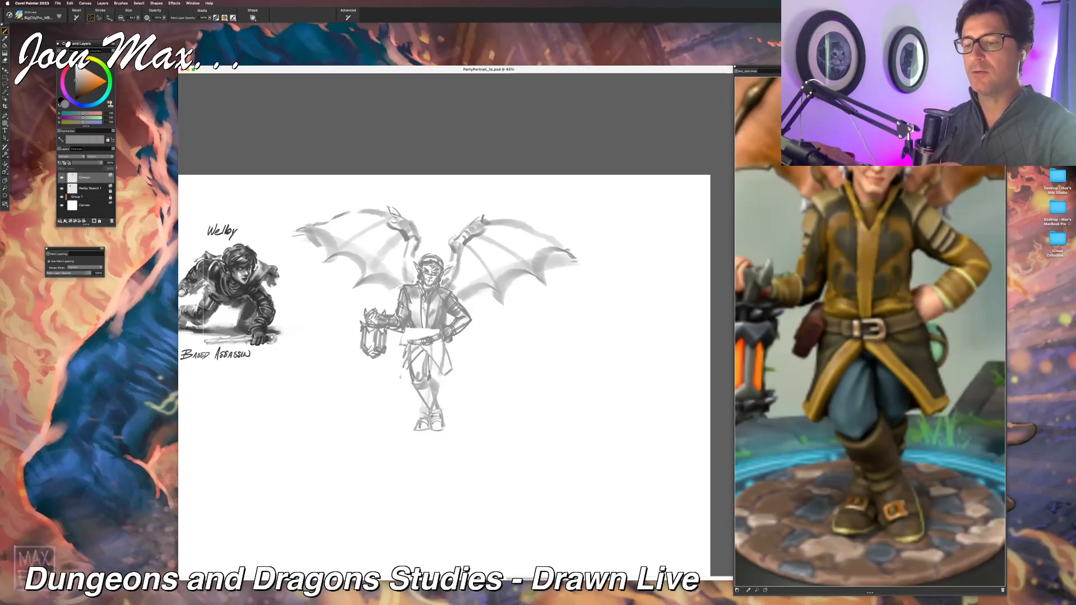
{"action": "mouse_move", "coordinate": [412, 327]}
{"action": "left_mouse_down"}
{"action": "mouse_move", "coordinate": [439, 334]}
{"action": "mouse_move", "coordinate": [414, 322]}
{"action": "mouse_move", "coordinate": [425, 341]}
{"action": "left_mouse_up"}
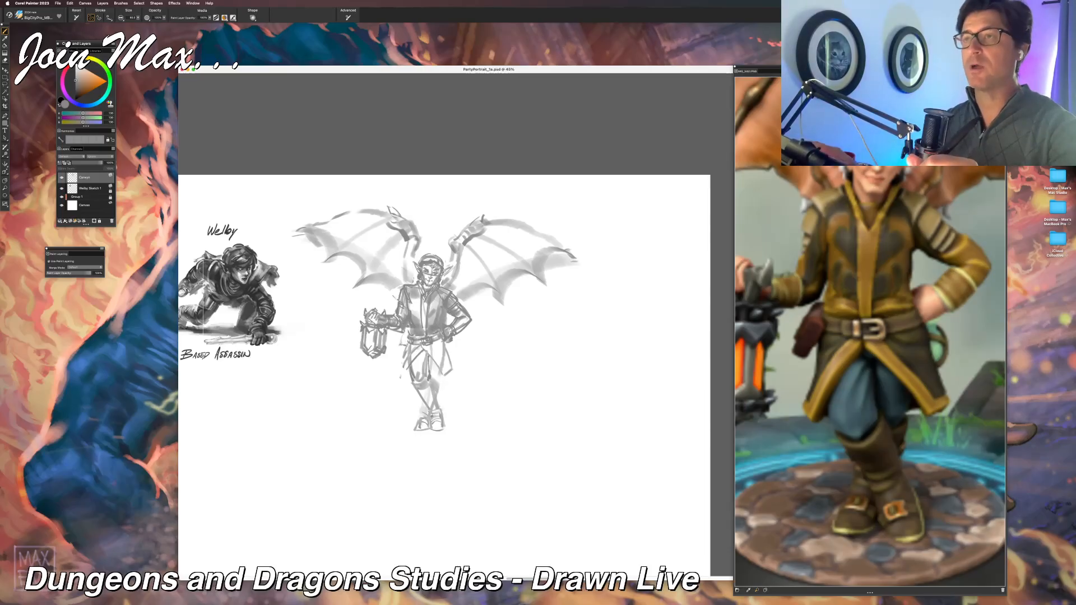
Step: Hide the palettes and draw the hip pouch and the flared jacket skirt below the belt
{"action": "key", "text": "Tab"}
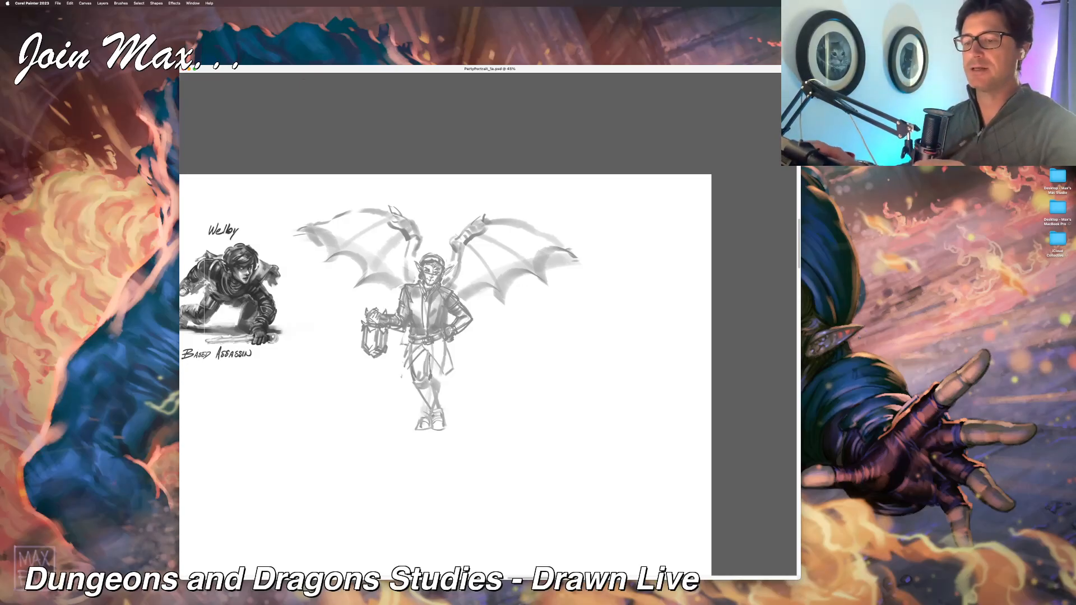
{"action": "left_click_drag", "start_coordinate": [406, 339], "coordinate": [400, 357]}
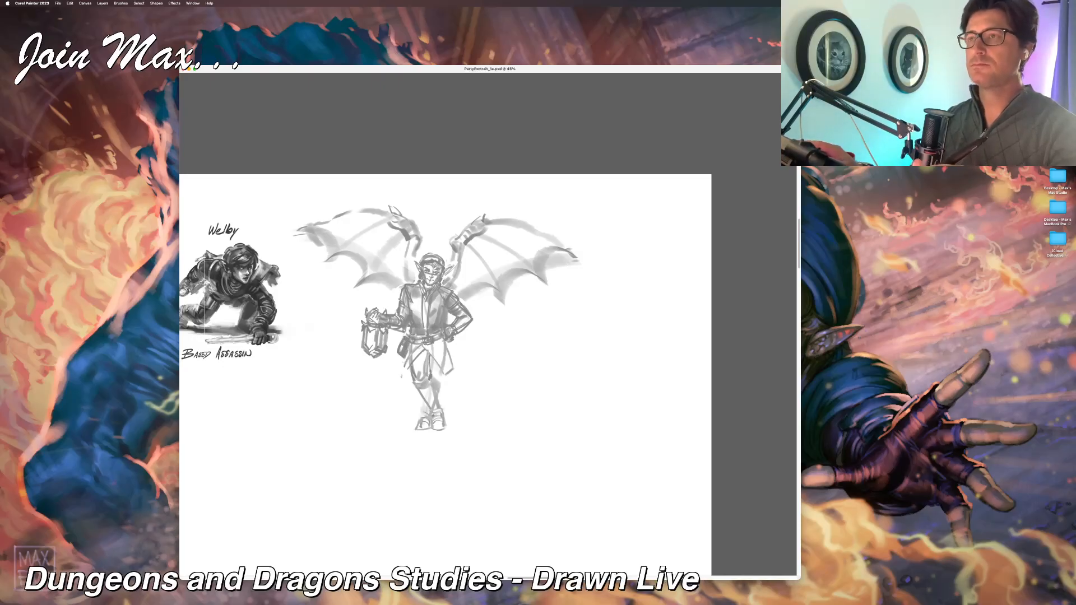
{"action": "mouse_move", "coordinate": [411, 359]}
{"action": "left_mouse_down"}
{"action": "mouse_move", "coordinate": [403, 374]}
{"action": "mouse_move", "coordinate": [411, 355]}
{"action": "left_mouse_up"}
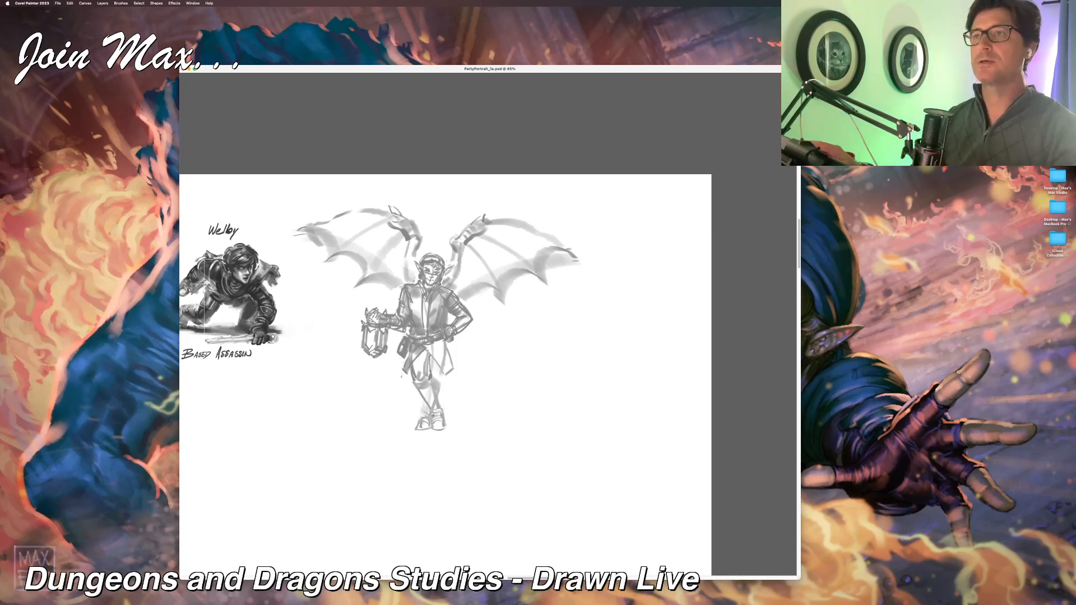
{"action": "mouse_move", "coordinate": [429, 348]}
{"action": "left_mouse_down"}
{"action": "mouse_move", "coordinate": [451, 374]}
{"action": "mouse_move", "coordinate": [445, 351]}
{"action": "left_mouse_up"}
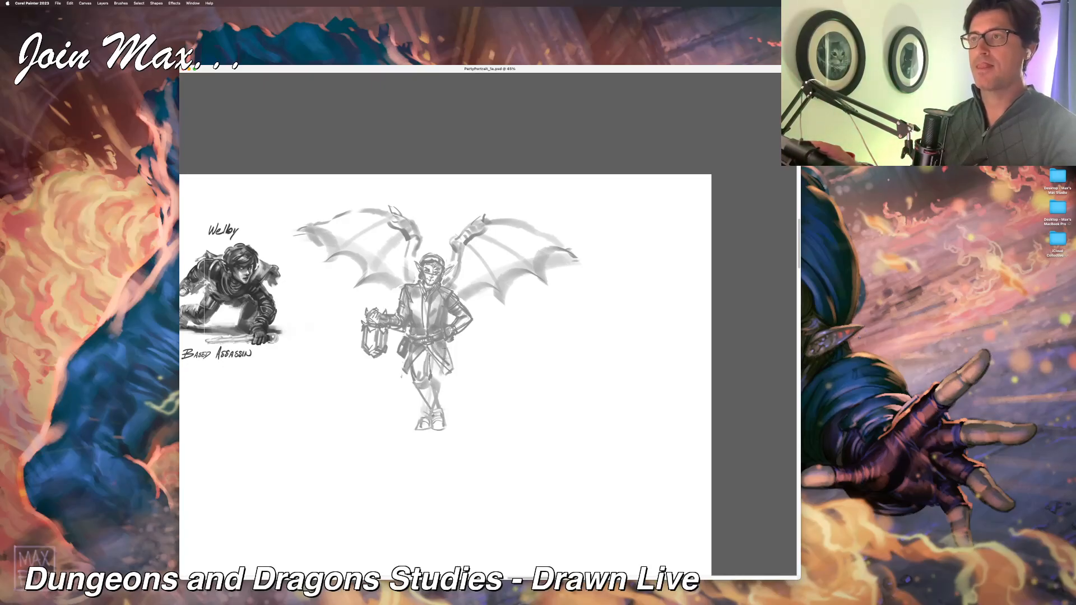
{"action": "left_click_drag", "start_coordinate": [450, 343], "coordinate": [454, 357]}
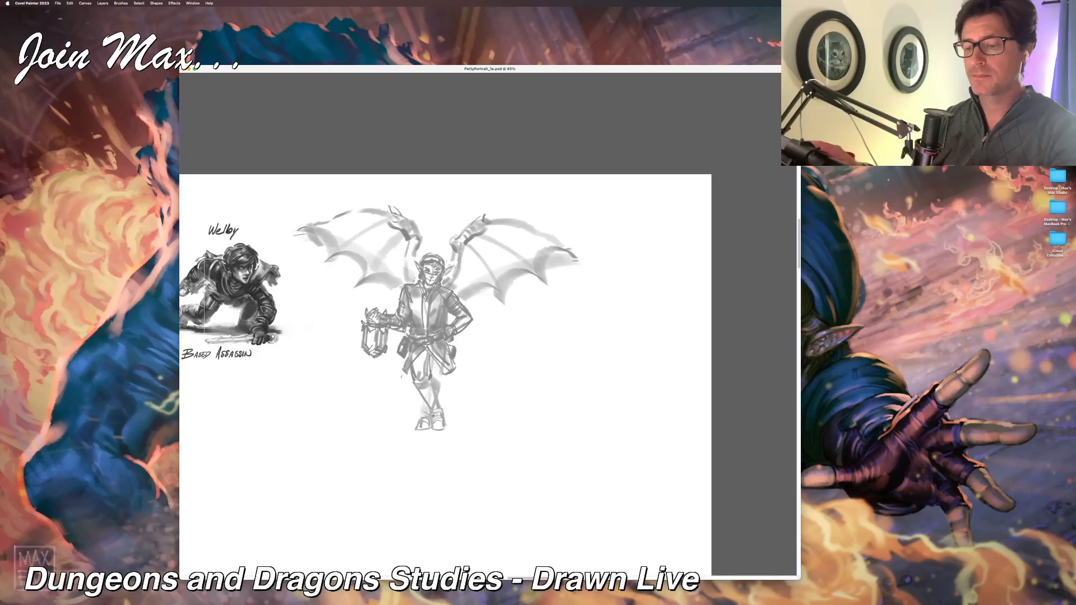
Step: Shade the trousers below the jacket hem, darkening the inner thigh and knee of the crossed legs
{"action": "left_click_drag", "start_coordinate": [425, 358], "coordinate": [440, 389]}
{"action": "mouse_move", "coordinate": [435, 361]}
{"action": "left_mouse_down"}
{"action": "mouse_move", "coordinate": [438, 386]}
{"action": "mouse_move", "coordinate": [430, 359]}
{"action": "left_mouse_up"}
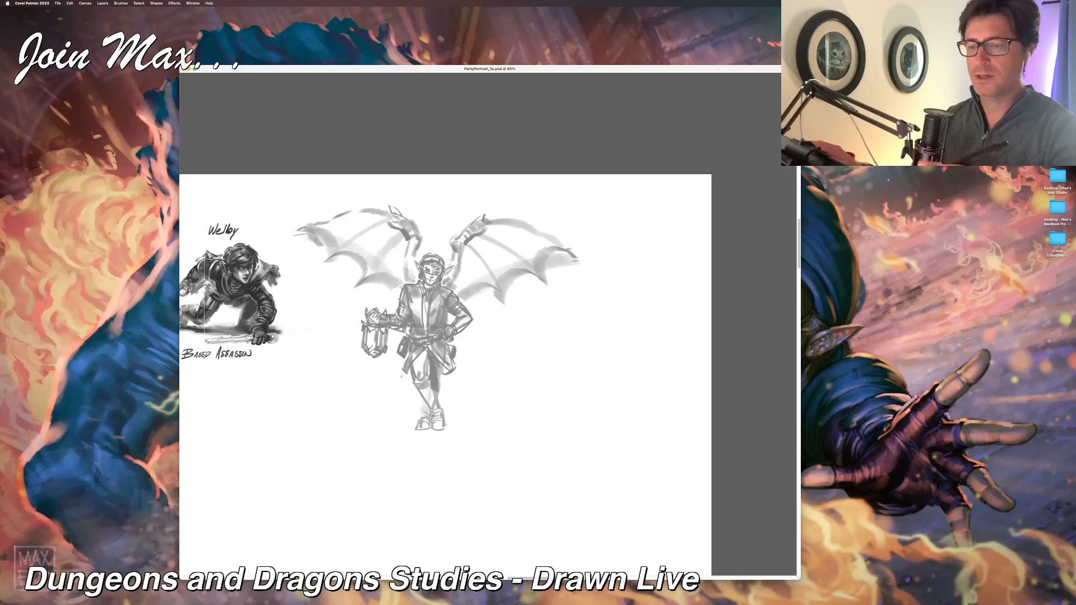
{"action": "left_click_drag", "start_coordinate": [436, 377], "coordinate": [439, 388]}
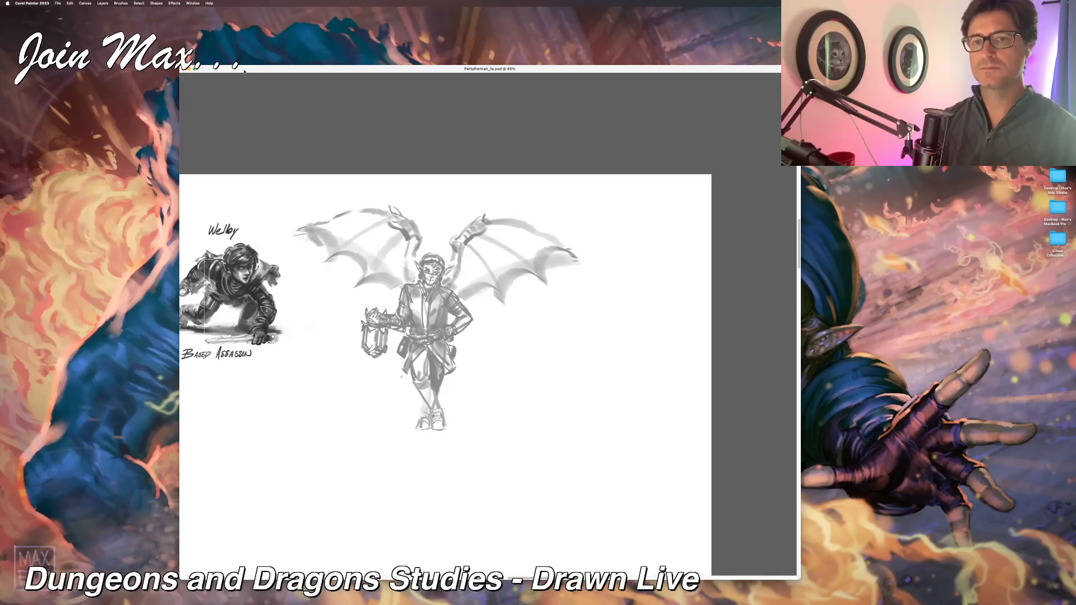
Step: Show the palettes, move the toolbox and the brush property bars beside the canvas, and adjust the eraser size
{"action": "key", "text": "Tab"}
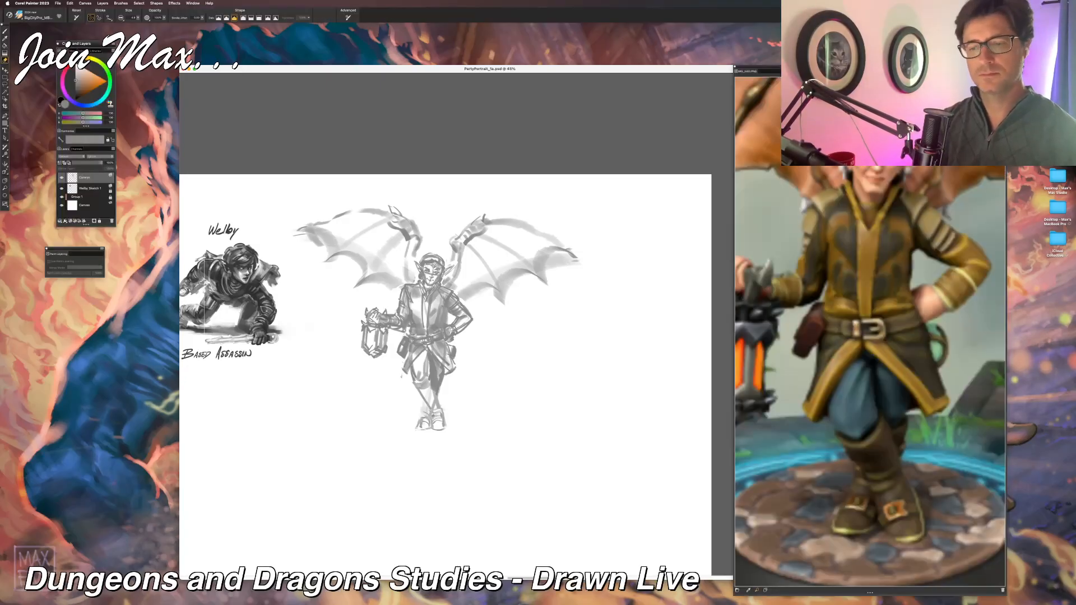
{"action": "left_click_drag", "start_coordinate": [6, 26], "coordinate": [130, 170]}
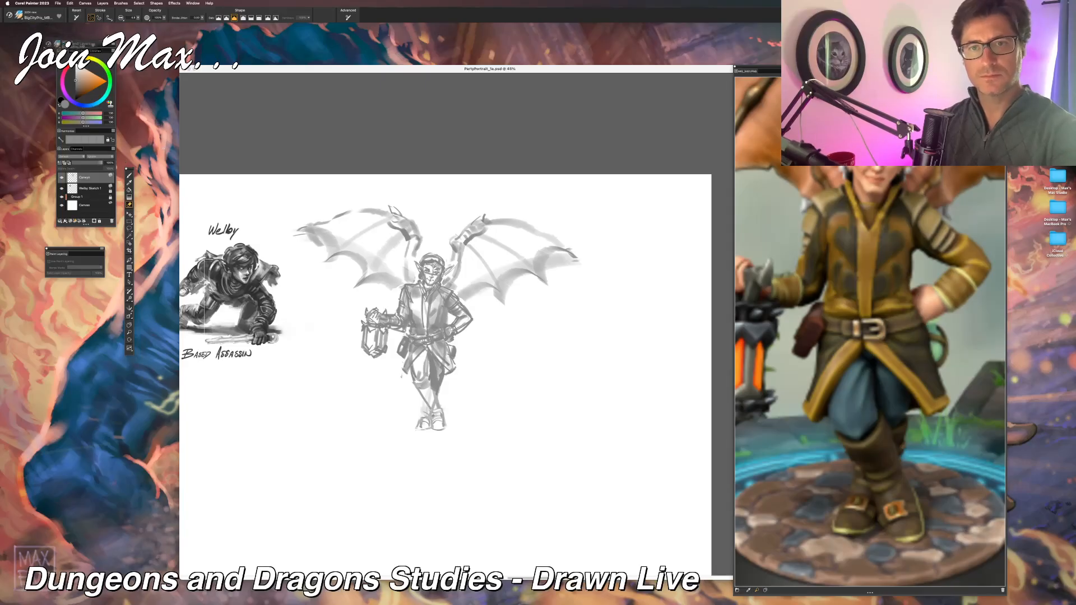
{"action": "left_click_drag", "start_coordinate": [132, 102], "coordinate": [133, 102]}
{"action": "mouse_move", "coordinate": [2, 23]}
{"action": "left_mouse_down"}
{"action": "mouse_move", "coordinate": [168, 120]}
{"action": "mouse_move", "coordinate": [145, 106]}
{"action": "left_mouse_up"}
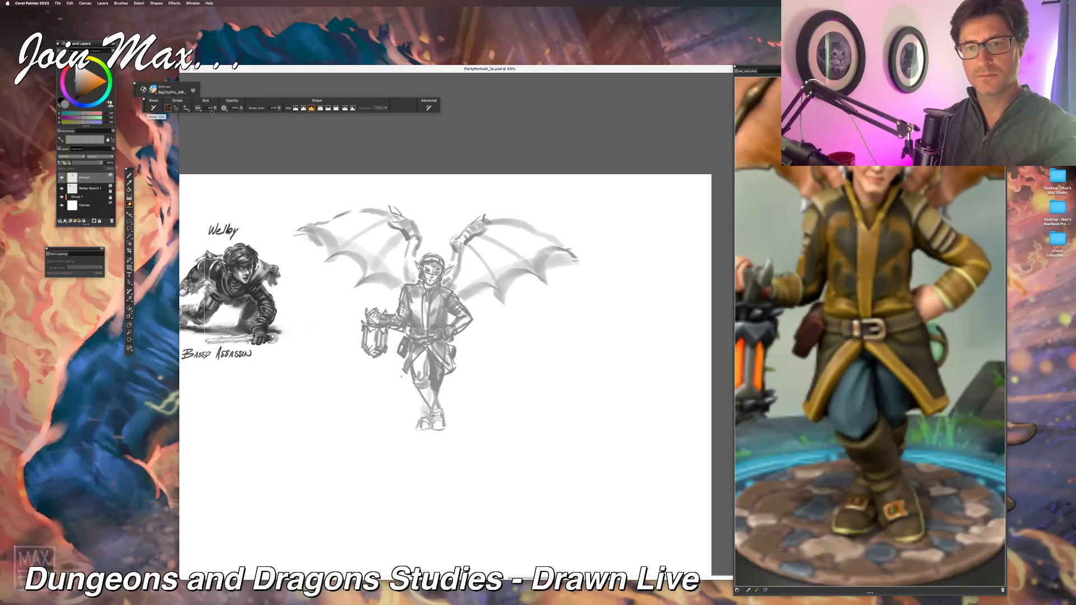
{"action": "left_click", "coordinate": [215, 110]}
{"action": "left_click_drag", "start_coordinate": [214, 108], "coordinate": [219, 121]}
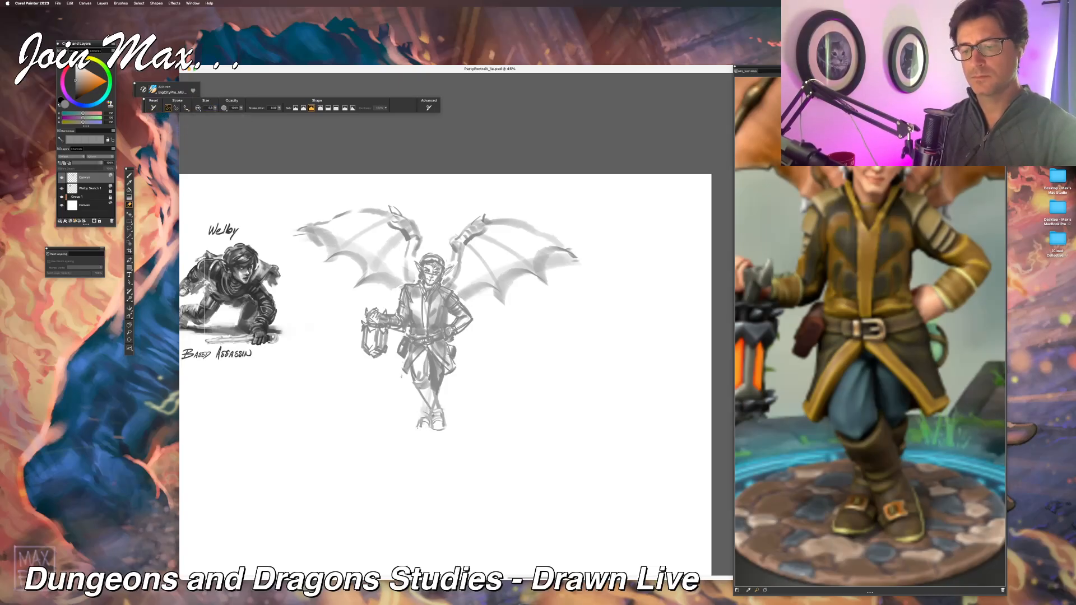
Step: Return to the brush, redraw the crossed boots and darken the lower legs and soles
{"action": "key", "text": "b"}
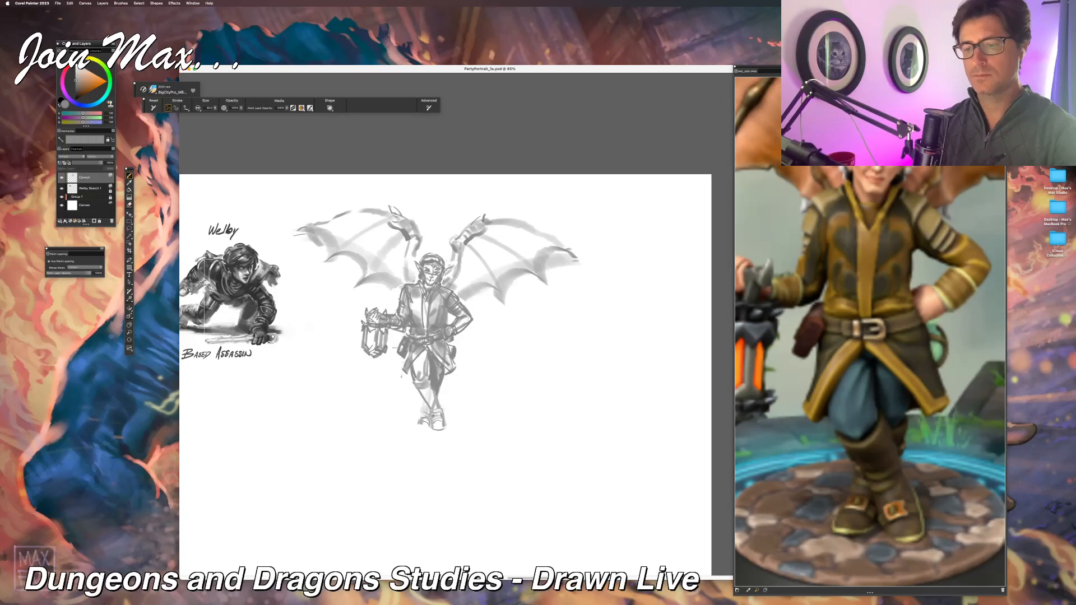
{"action": "mouse_move", "coordinate": [422, 412]}
{"action": "left_mouse_down"}
{"action": "mouse_move", "coordinate": [414, 404]}
{"action": "mouse_move", "coordinate": [421, 423]}
{"action": "mouse_move", "coordinate": [448, 429]}
{"action": "mouse_move", "coordinate": [426, 428]}
{"action": "left_mouse_up"}
{"action": "left_click_drag", "start_coordinate": [409, 425], "coordinate": [429, 429]}
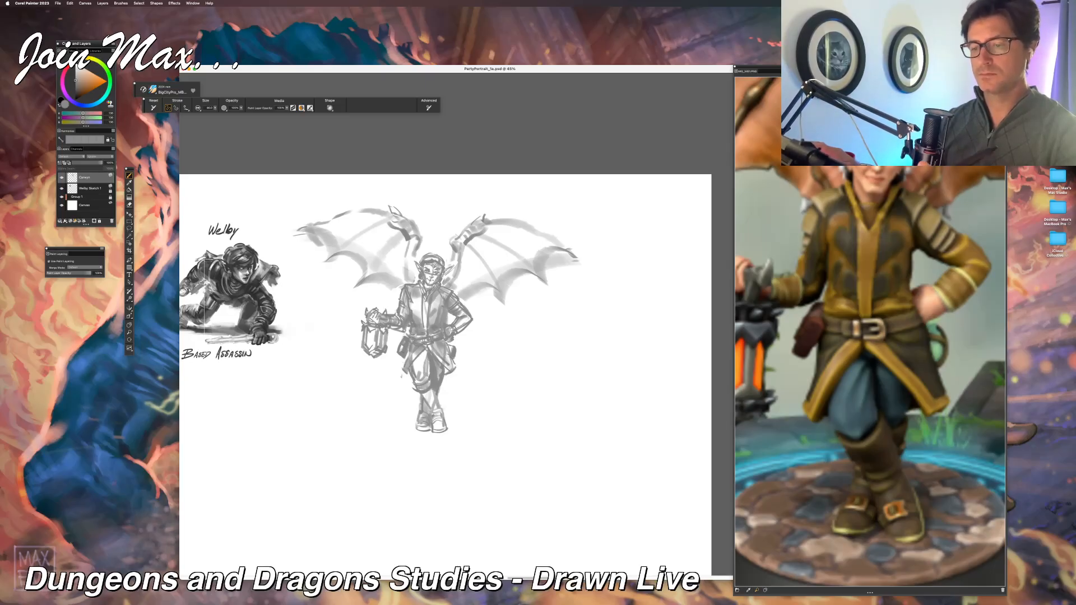
{"action": "left_click_drag", "start_coordinate": [422, 391], "coordinate": [447, 426]}
{"action": "mouse_move", "coordinate": [452, 378]}
{"action": "left_mouse_down"}
{"action": "mouse_move", "coordinate": [461, 388]}
{"action": "mouse_move", "coordinate": [437, 417]}
{"action": "mouse_move", "coordinate": [444, 404]}
{"action": "left_mouse_up"}
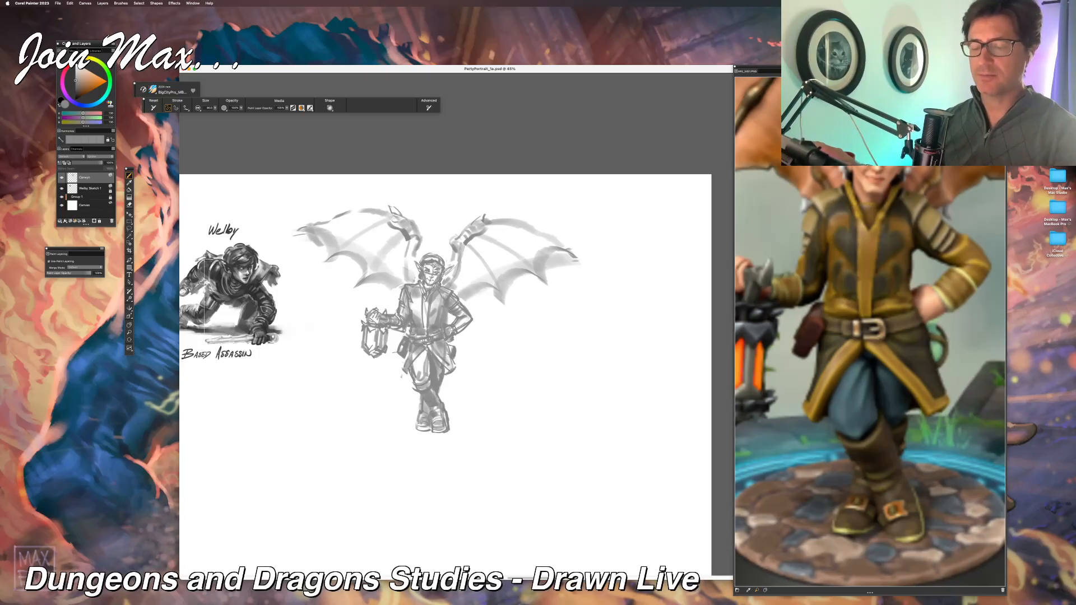
{"action": "left_click_drag", "start_coordinate": [418, 429], "coordinate": [428, 427]}
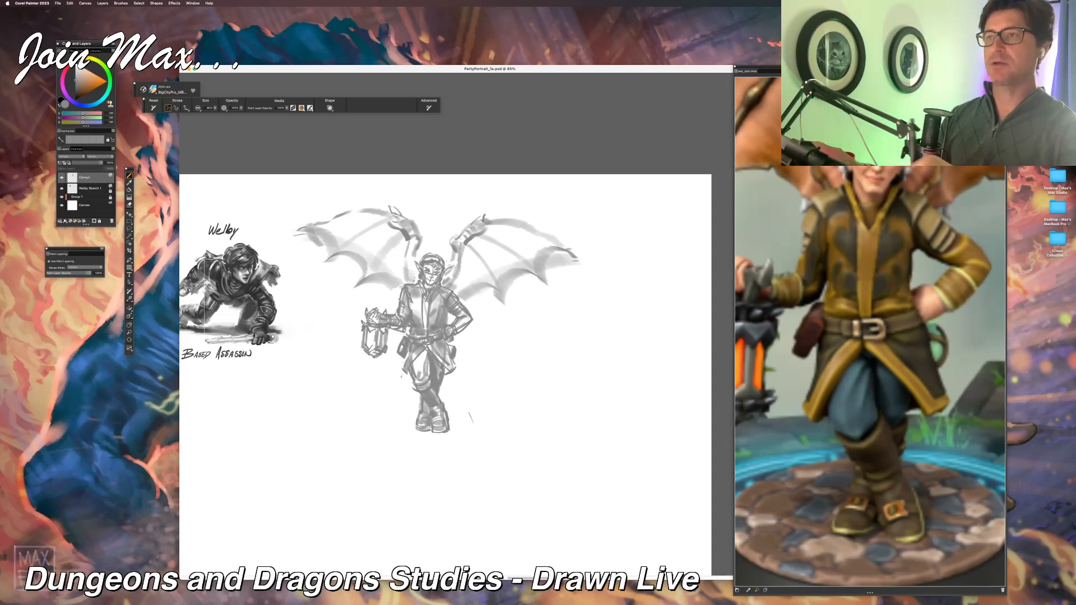
Step: Paint a soft grey ground shadow extending to both sides of the boots
{"action": "left_click_drag", "start_coordinate": [451, 430], "coordinate": [477, 420]}
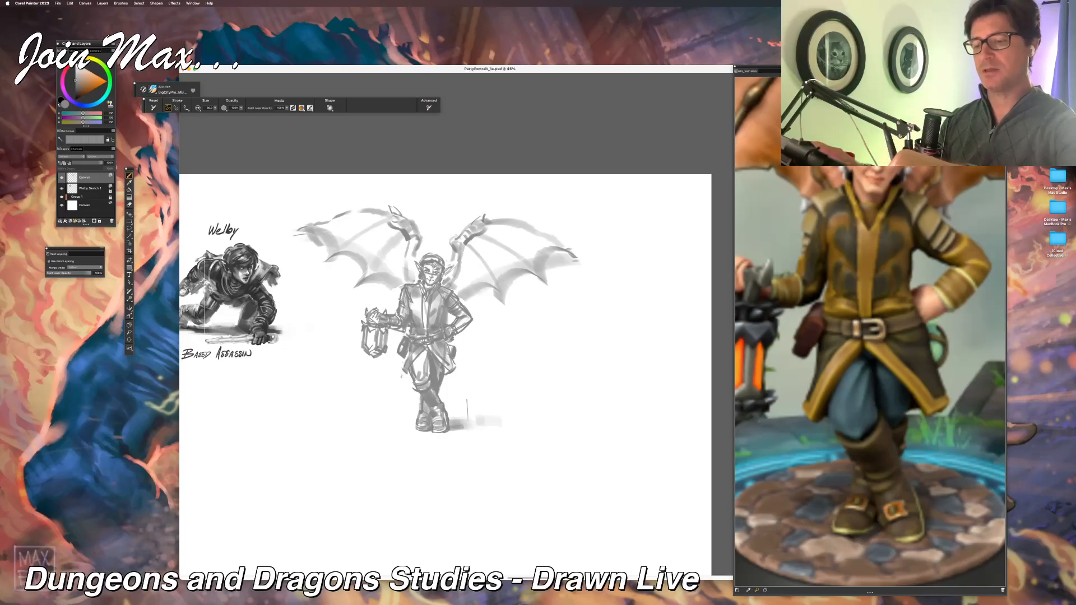
{"action": "left_click_drag", "start_coordinate": [401, 426], "coordinate": [416, 422]}
{"action": "left_click_drag", "start_coordinate": [501, 424], "coordinate": [452, 424]}
{"action": "mouse_move", "coordinate": [491, 425]}
{"action": "left_mouse_down"}
{"action": "mouse_move", "coordinate": [402, 402]}
{"action": "mouse_move", "coordinate": [385, 420]}
{"action": "left_mouse_up"}
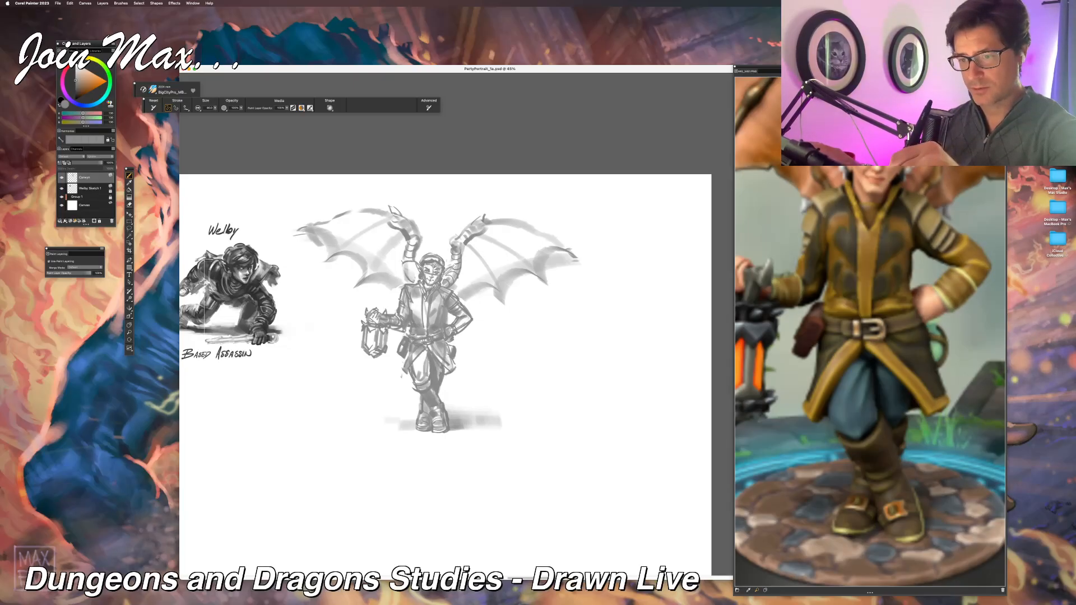
Step: Draw and shade the bands around both upper wing arms beside the head, undoing one trial stroke
{"action": "mouse_move", "coordinate": [409, 276]}
{"action": "left_mouse_down"}
{"action": "mouse_move", "coordinate": [416, 270]}
{"action": "mouse_move", "coordinate": [408, 282]}
{"action": "left_mouse_up"}
{"action": "key", "text": "super+z"}
{"action": "left_click_drag", "start_coordinate": [403, 245], "coordinate": [405, 260]}
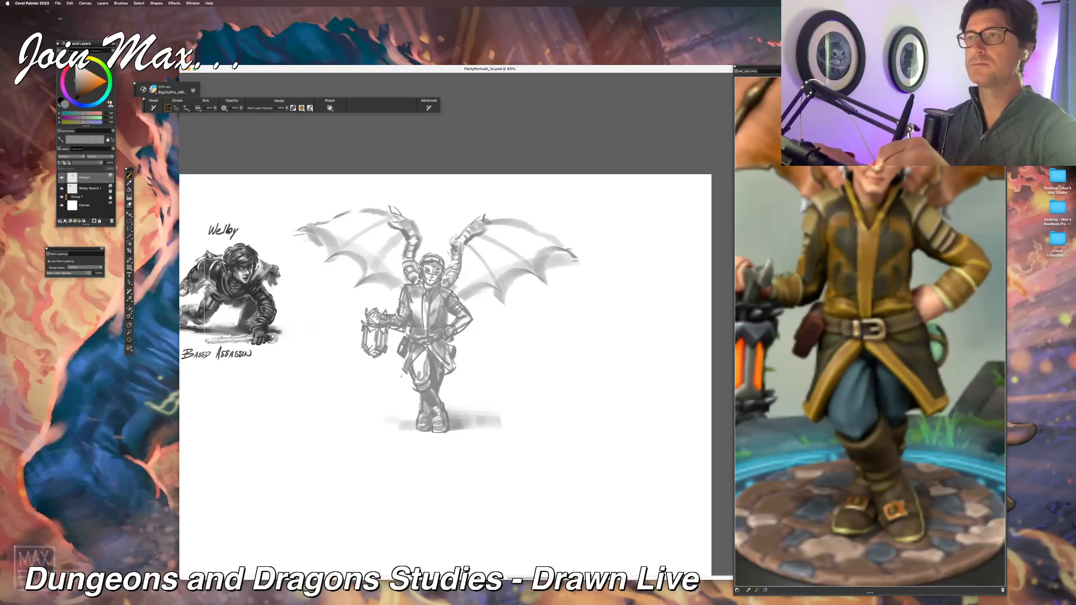
{"action": "mouse_move", "coordinate": [454, 225]}
{"action": "left_mouse_down"}
{"action": "mouse_move", "coordinate": [464, 228]}
{"action": "mouse_move", "coordinate": [460, 258]}
{"action": "left_mouse_up"}
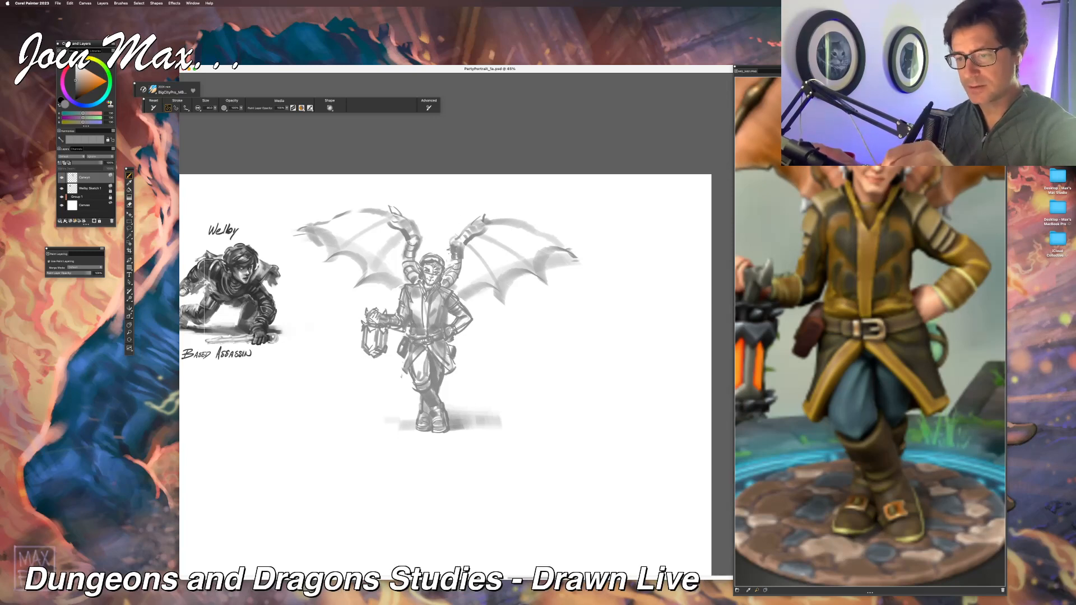
{"action": "left_click_drag", "start_coordinate": [408, 243], "coordinate": [418, 254]}
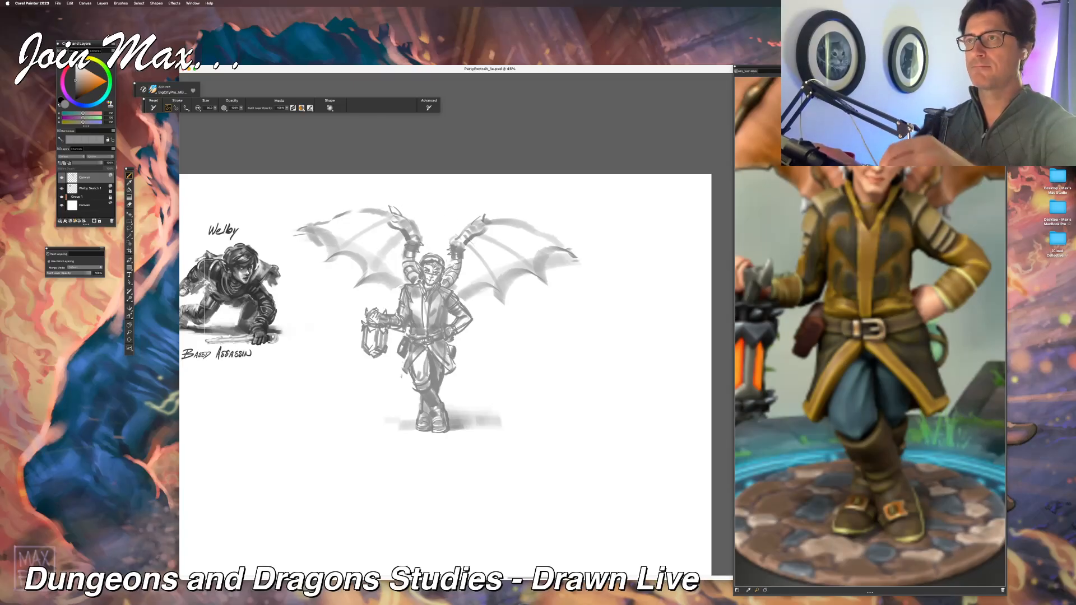
Step: Define the clawed hands at the wing joints, undoing one trial stroke, and touch up the membrane's lower edge
{"action": "left_click_drag", "start_coordinate": [471, 218], "coordinate": [455, 239]}
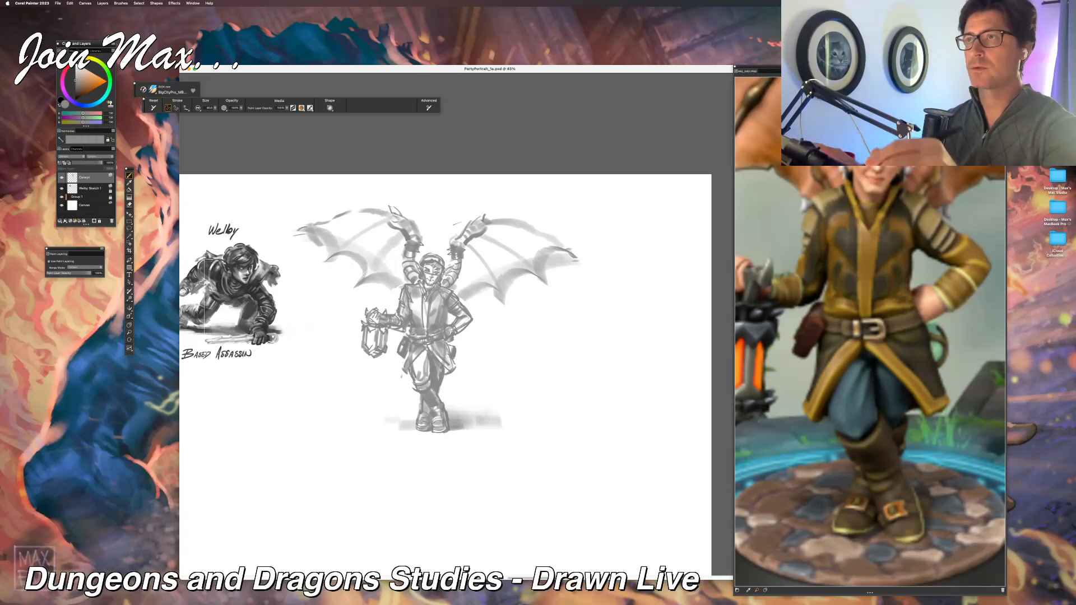
{"action": "left_click_drag", "start_coordinate": [482, 217], "coordinate": [472, 223]}
{"action": "left_click_drag", "start_coordinate": [403, 217], "coordinate": [396, 207]}
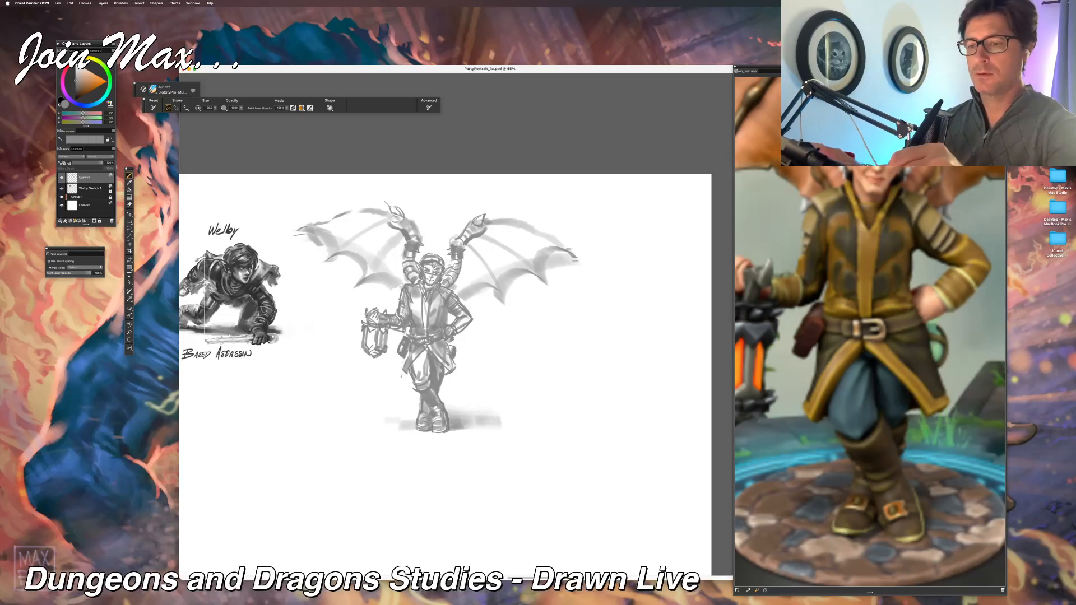
{"action": "key", "text": "super+z"}
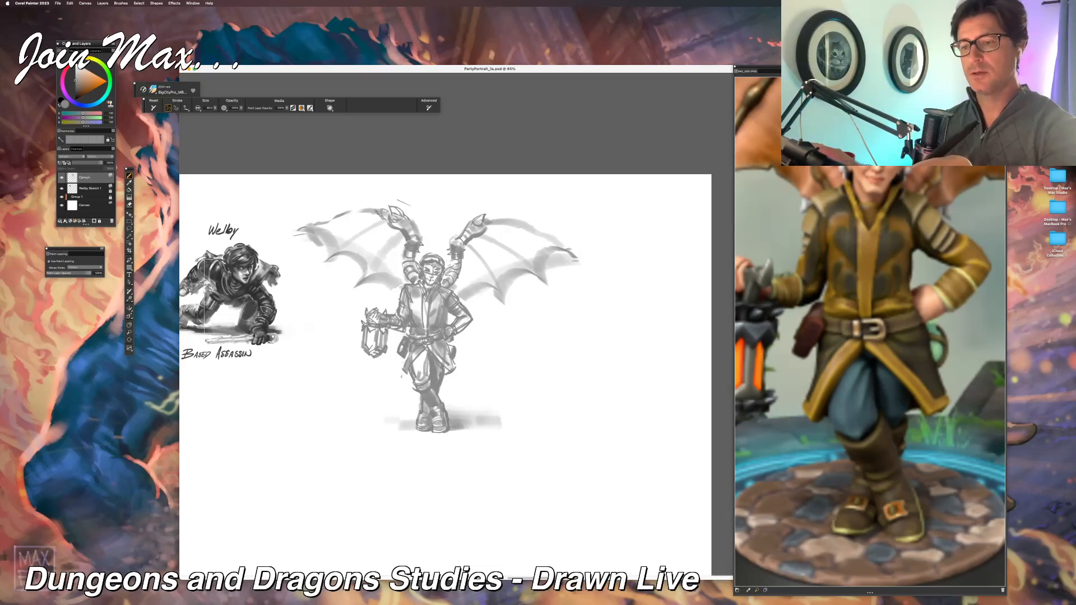
{"action": "left_click_drag", "start_coordinate": [486, 226], "coordinate": [500, 225]}
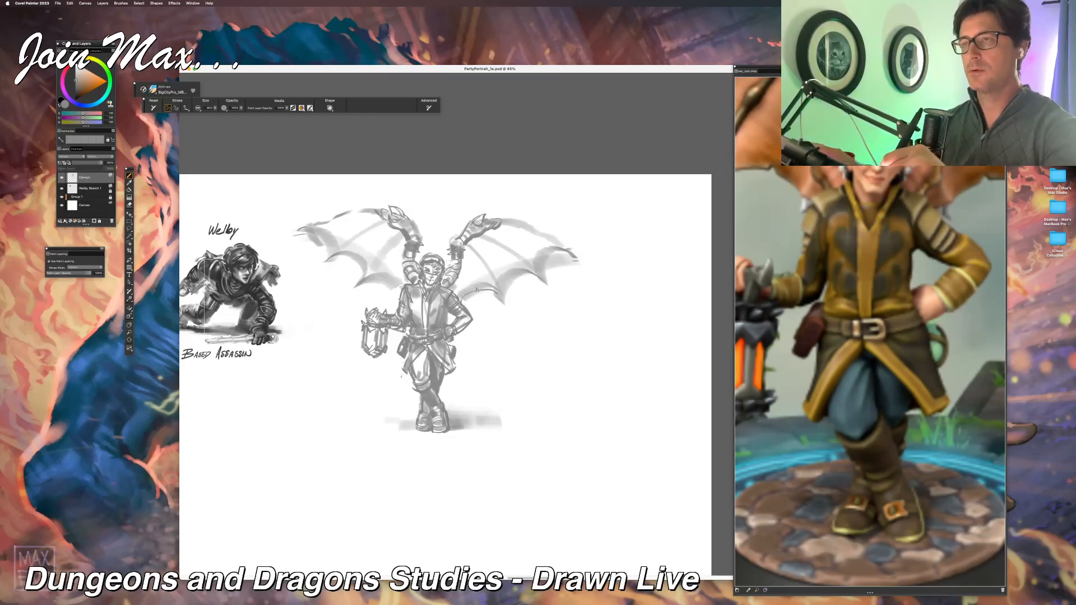
{"action": "left_click_drag", "start_coordinate": [494, 282], "coordinate": [500, 295]}
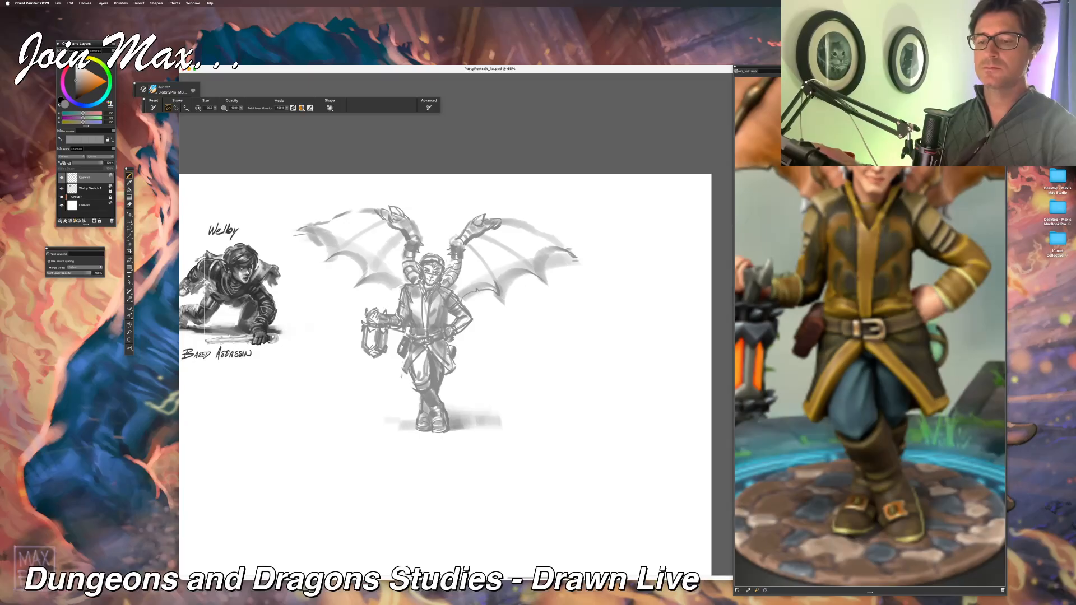
Step: Strengthen the lantern's frame and side details, undoing one trial stroke, and switch to another application
{"action": "key", "text": "super+minus"}
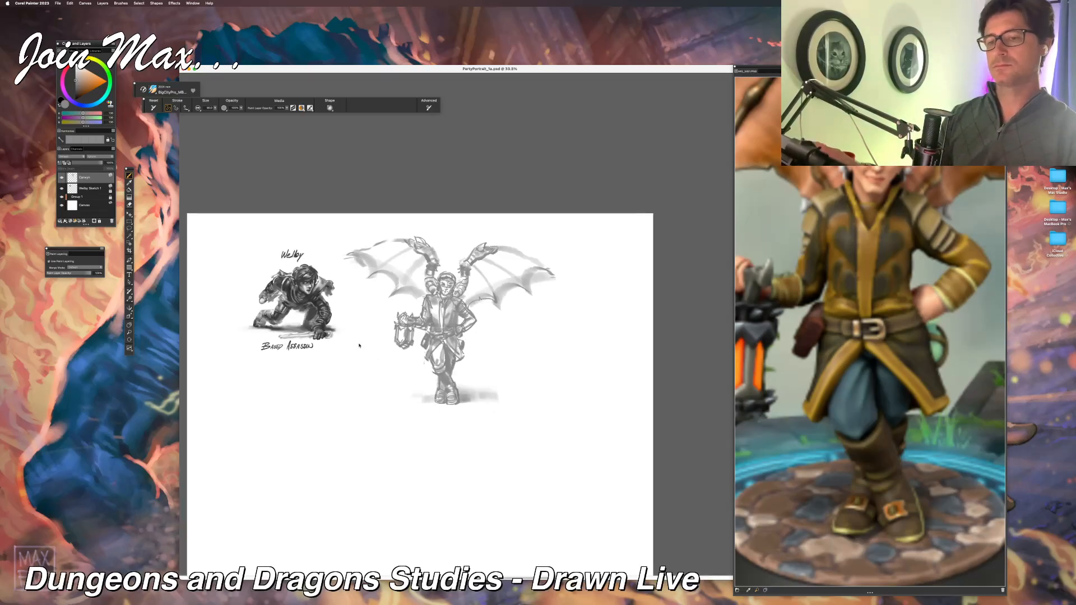
{"action": "key", "text": "super+equal"}
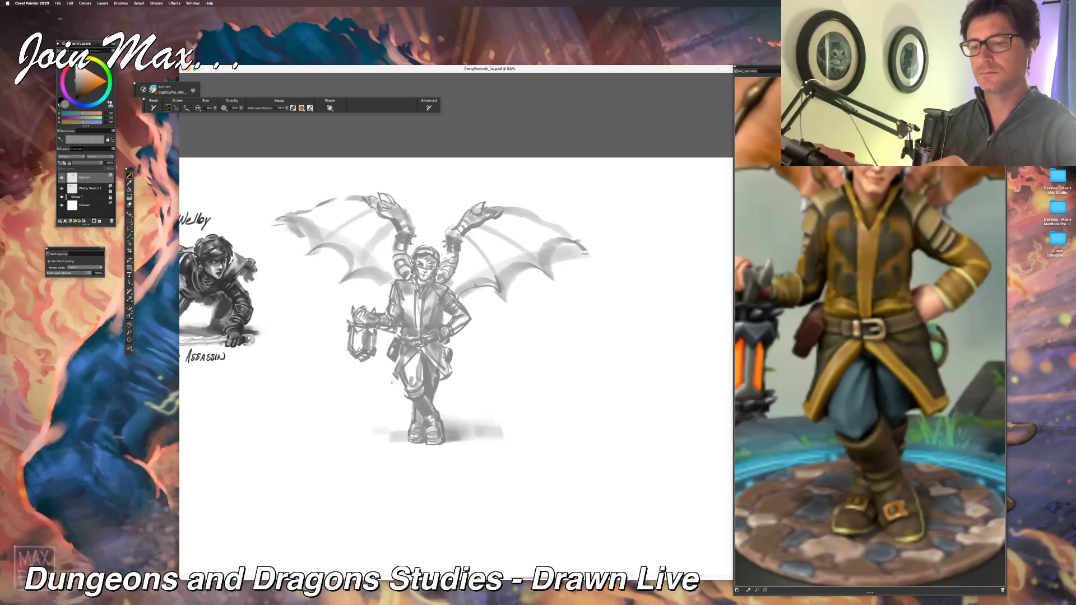
{"action": "left_click_drag", "start_coordinate": [347, 352], "coordinate": [346, 350]}
{"action": "key", "text": "super+z"}
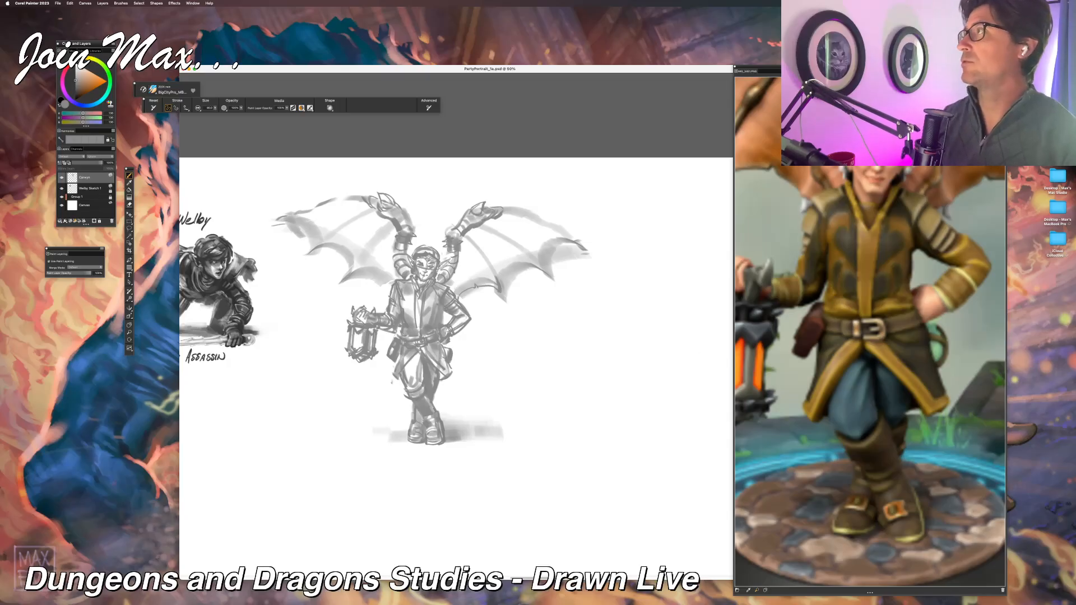
{"action": "key", "text": "super+Tab"}
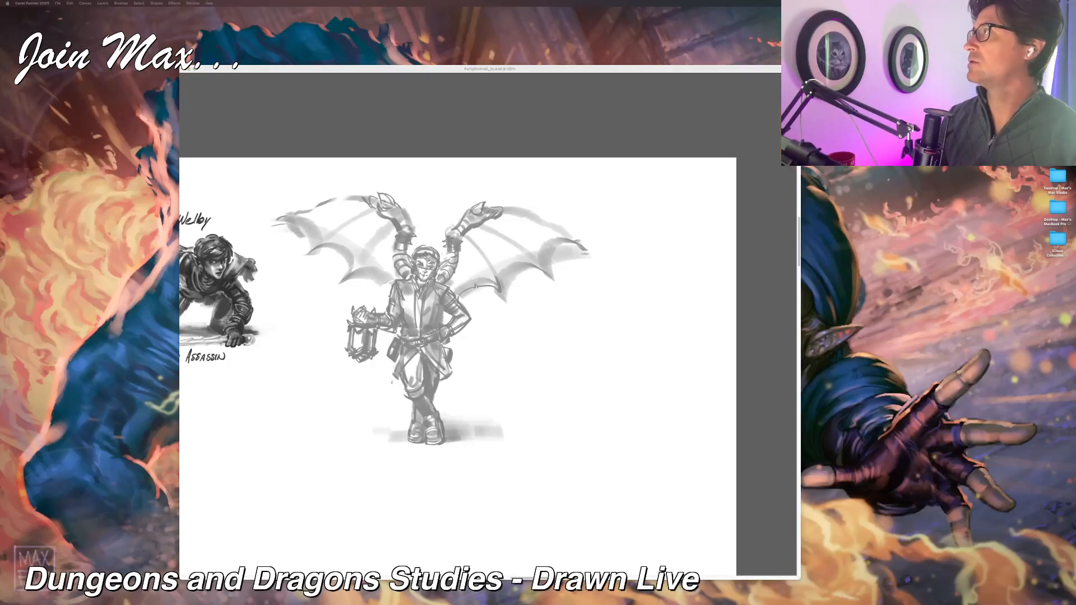
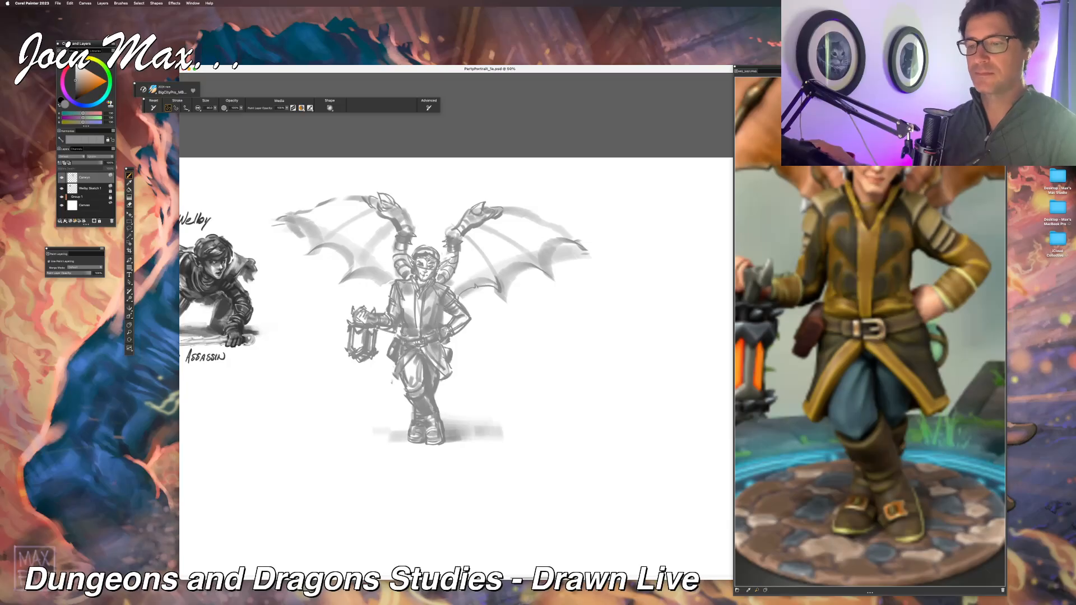
Step: Touch up the shading of the lantern bearer's belt, coat skirt and hip edge
{"action": "left_click_drag", "start_coordinate": [416, 352], "coordinate": [430, 346]}
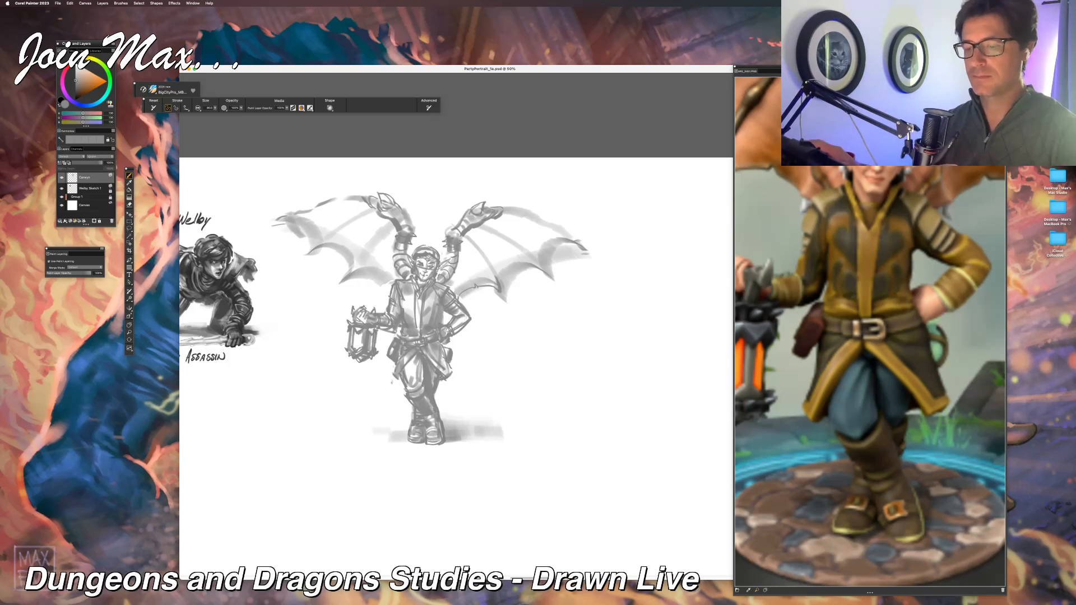
{"action": "left_click_drag", "start_coordinate": [451, 369], "coordinate": [447, 380]}
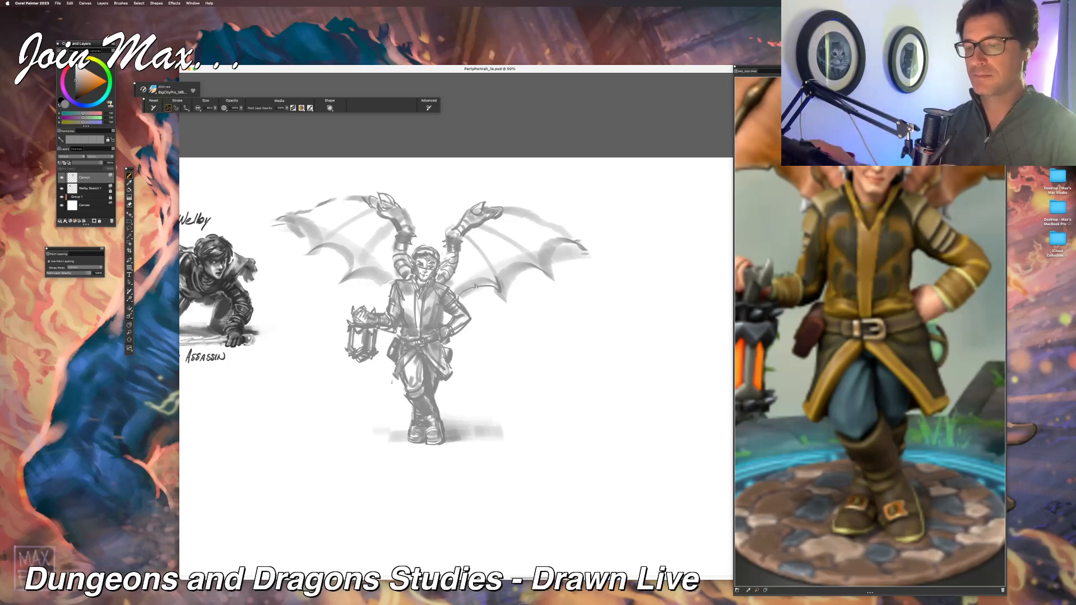
{"action": "left_click_drag", "start_coordinate": [448, 344], "coordinate": [439, 366]}
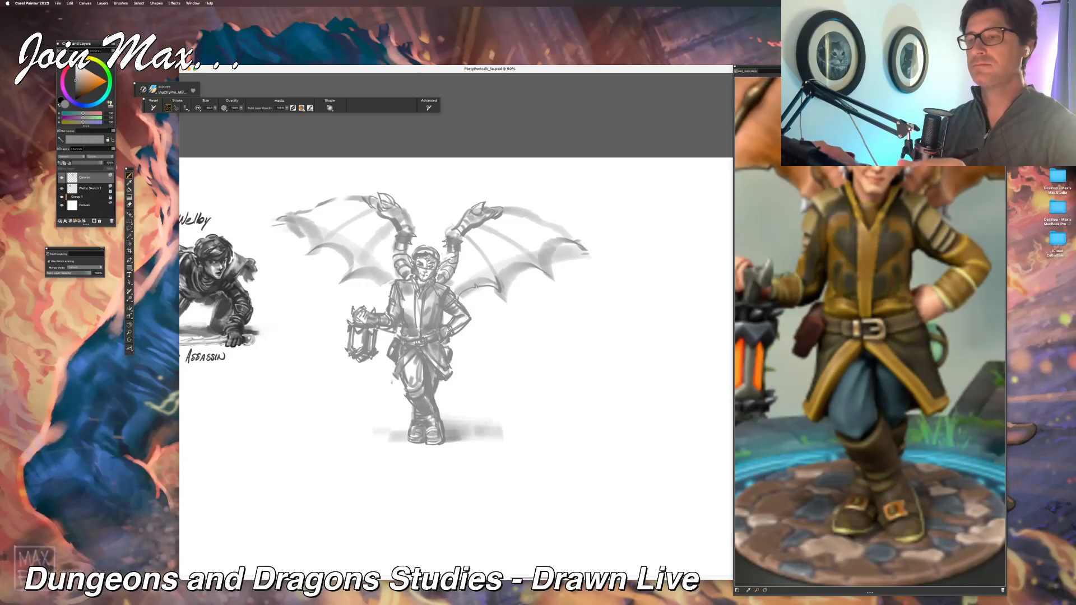
Step: Shade the membranes of both wings with soft grey strokes between the finger bones
{"action": "mouse_move", "coordinate": [462, 268]}
{"action": "left_mouse_down"}
{"action": "mouse_move", "coordinate": [472, 279]}
{"action": "mouse_move", "coordinate": [459, 271]}
{"action": "left_mouse_up"}
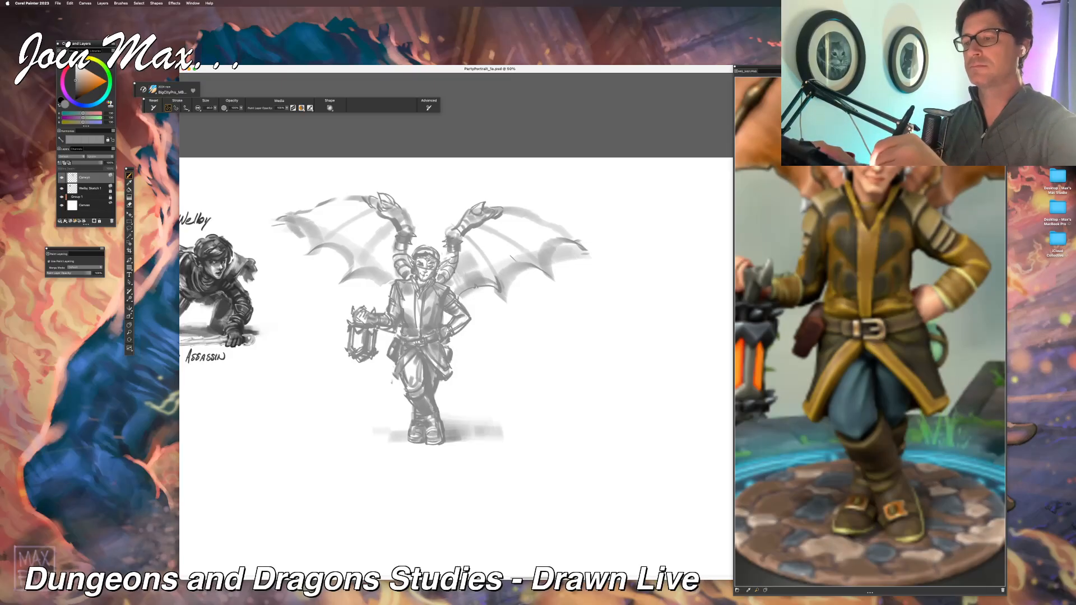
{"action": "mouse_move", "coordinate": [522, 258]}
{"action": "left_mouse_down"}
{"action": "mouse_move", "coordinate": [500, 274]}
{"action": "mouse_move", "coordinate": [476, 245]}
{"action": "left_mouse_up"}
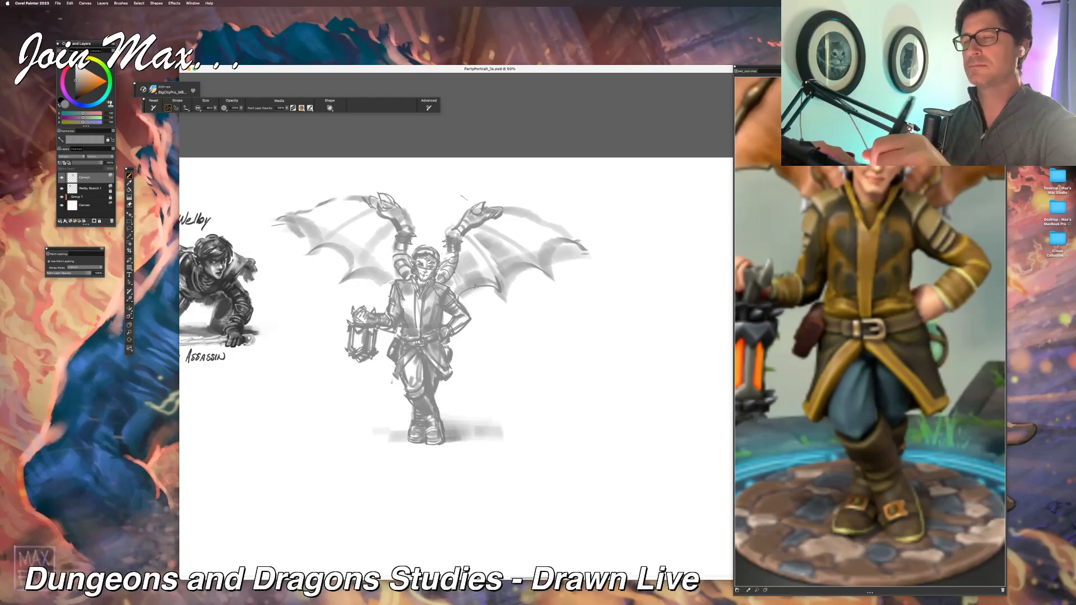
{"action": "mouse_move", "coordinate": [552, 225]}
{"action": "left_mouse_down"}
{"action": "mouse_move", "coordinate": [528, 253]}
{"action": "mouse_move", "coordinate": [475, 224]}
{"action": "mouse_move", "coordinate": [459, 246]}
{"action": "left_mouse_up"}
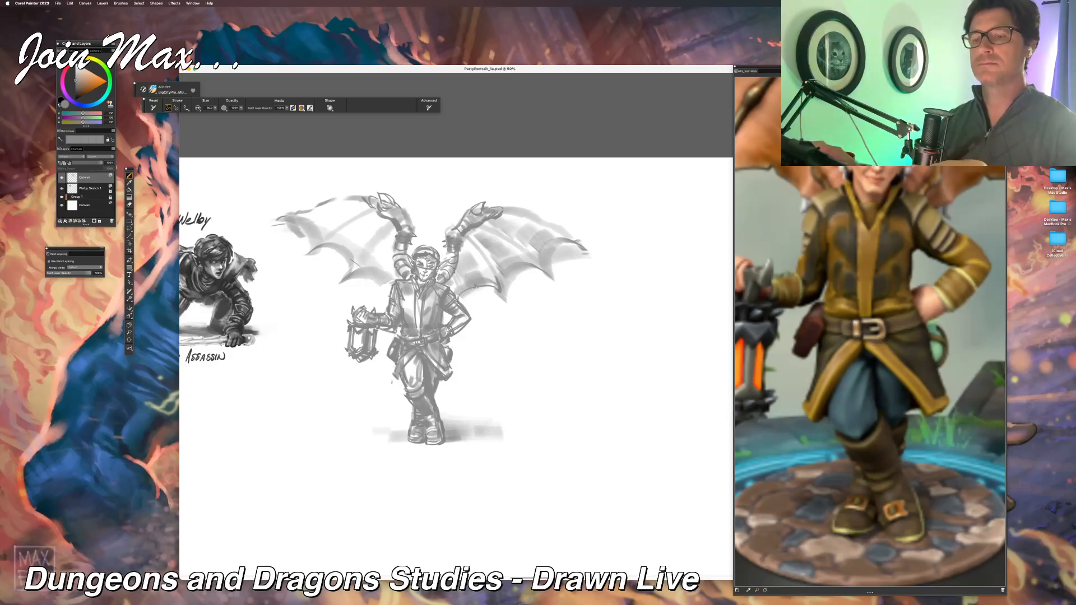
{"action": "mouse_move", "coordinate": [350, 281]}
{"action": "left_mouse_down"}
{"action": "mouse_move", "coordinate": [388, 280]}
{"action": "mouse_move", "coordinate": [384, 241]}
{"action": "left_mouse_up"}
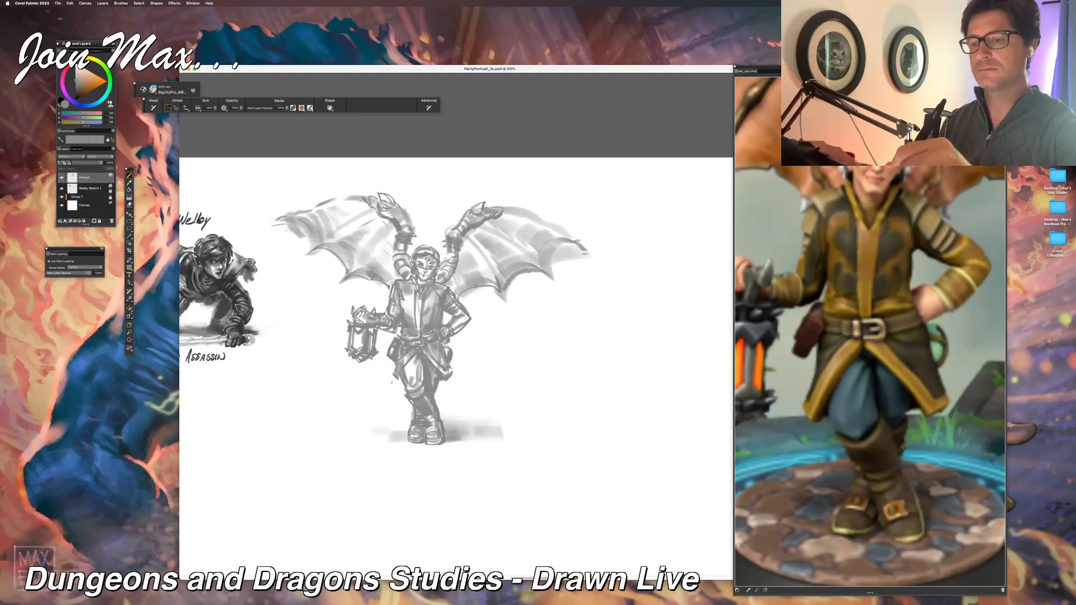
{"action": "left_click_drag", "start_coordinate": [390, 225], "coordinate": [377, 244]}
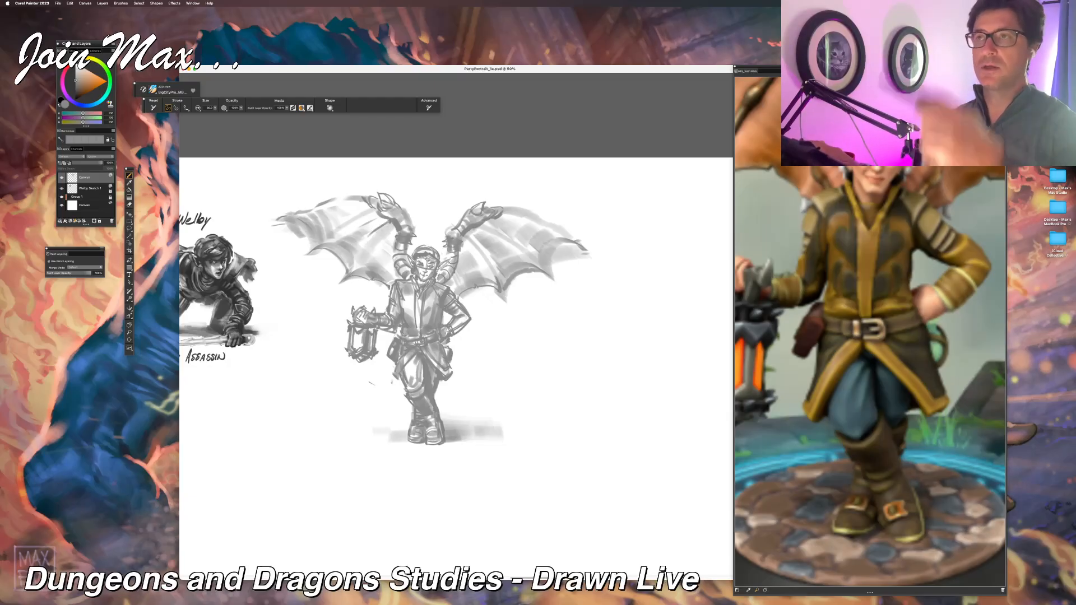
{"action": "mouse_move", "coordinate": [391, 221]}
{"action": "left_mouse_down"}
{"action": "mouse_move", "coordinate": [330, 287]}
{"action": "mouse_move", "coordinate": [305, 249]}
{"action": "left_mouse_up"}
{"action": "left_click_drag", "start_coordinate": [284, 226], "coordinate": [294, 246]}
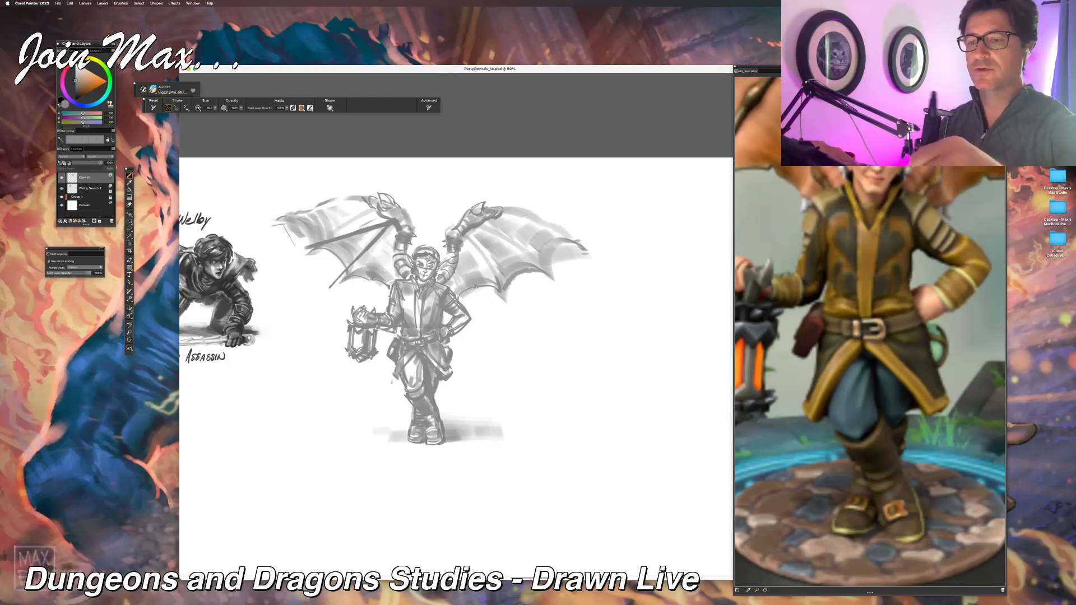
{"action": "key", "text": "super+z"}
{"action": "key", "text": "super+z"}
{"action": "key", "text": "super+z"}
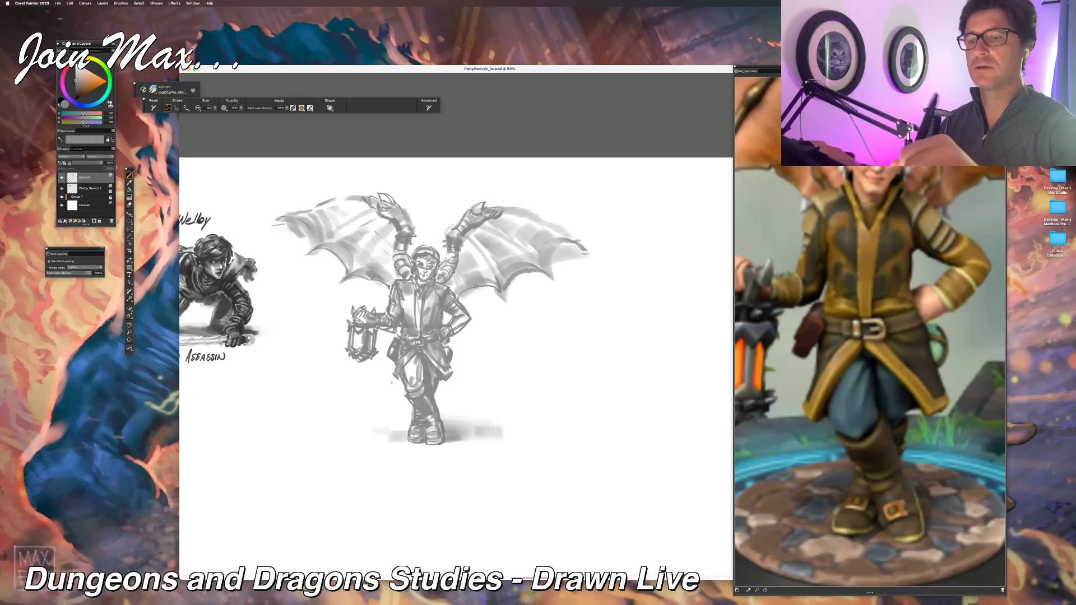
Step: Draw curved dark finger bones across the lantern-side wing and darken the bone along its upper edge
{"action": "left_click_drag", "start_coordinate": [392, 224], "coordinate": [349, 278]}
{"action": "left_click_drag", "start_coordinate": [379, 208], "coordinate": [313, 260]}
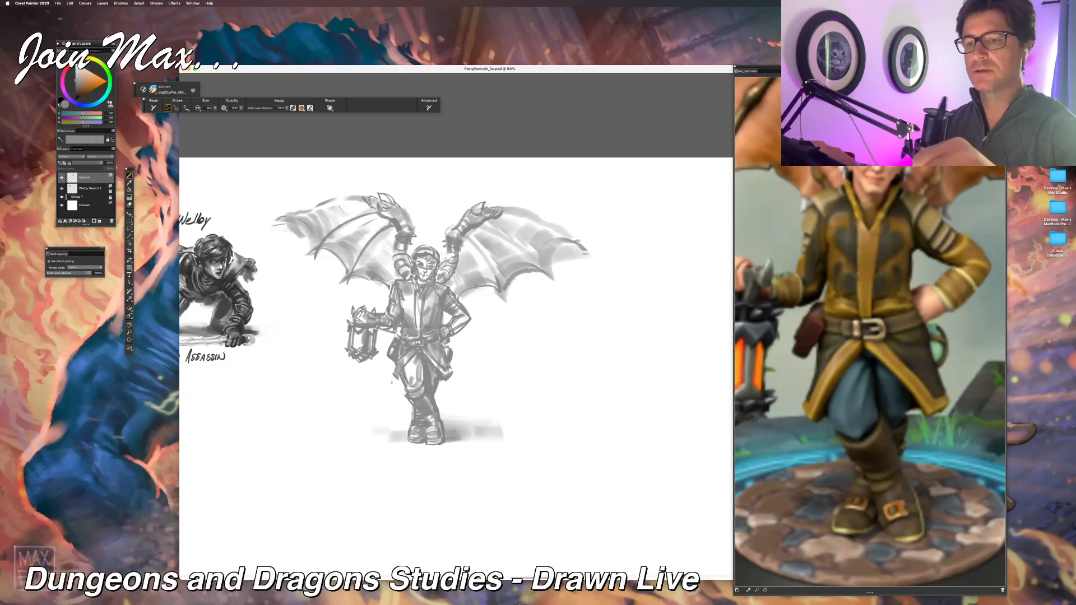
{"action": "left_click_drag", "start_coordinate": [365, 199], "coordinate": [280, 232]}
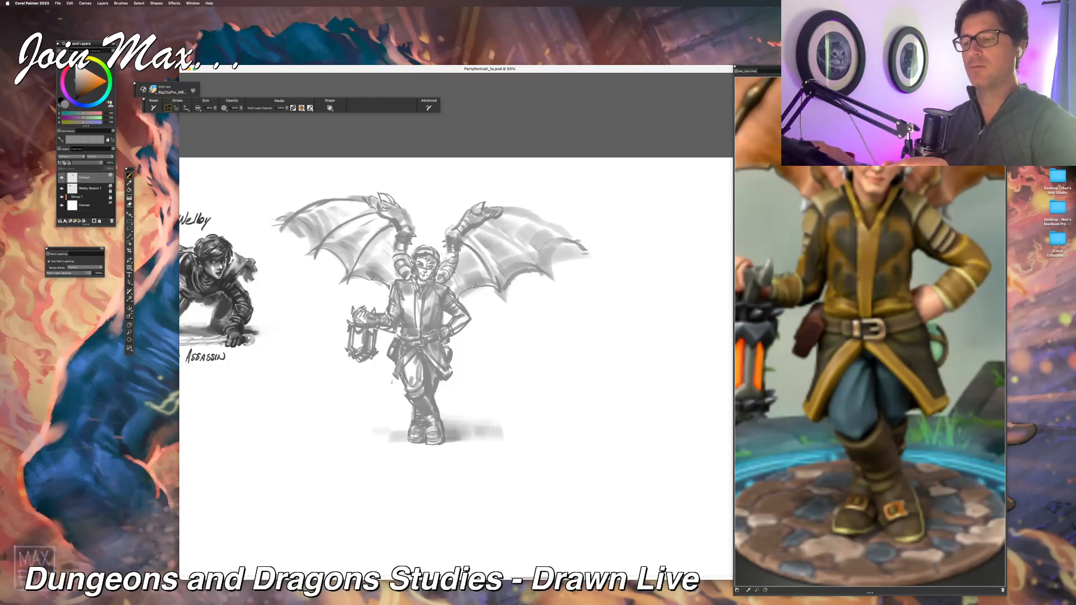
Step: Draw the finger bones of the wing opposite the lantern with knobby joints and pointed ends, undoing one trial stroke
{"action": "left_click_drag", "start_coordinate": [500, 211], "coordinate": [573, 240]}
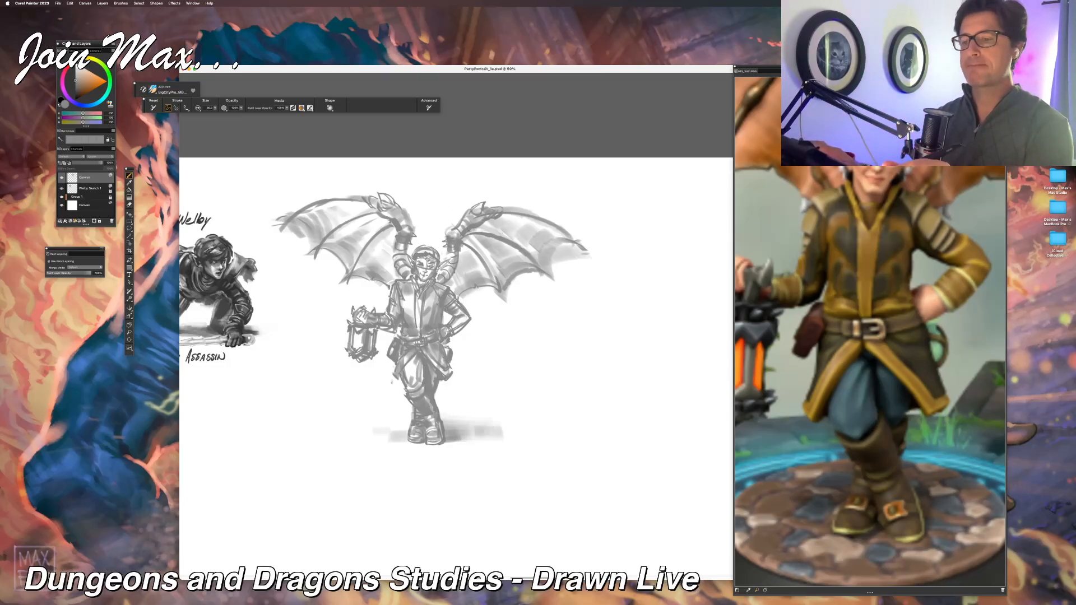
{"action": "left_click_drag", "start_coordinate": [470, 230], "coordinate": [520, 244]}
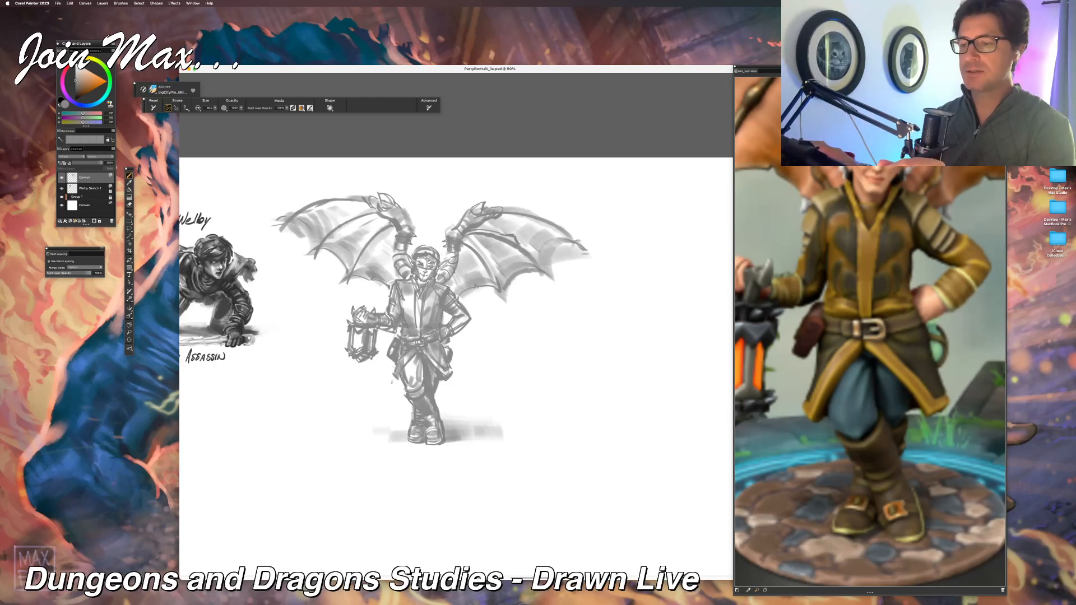
{"action": "mouse_move", "coordinate": [520, 244]}
{"action": "left_mouse_down"}
{"action": "mouse_move", "coordinate": [543, 267]}
{"action": "mouse_move", "coordinate": [506, 246]}
{"action": "left_mouse_up"}
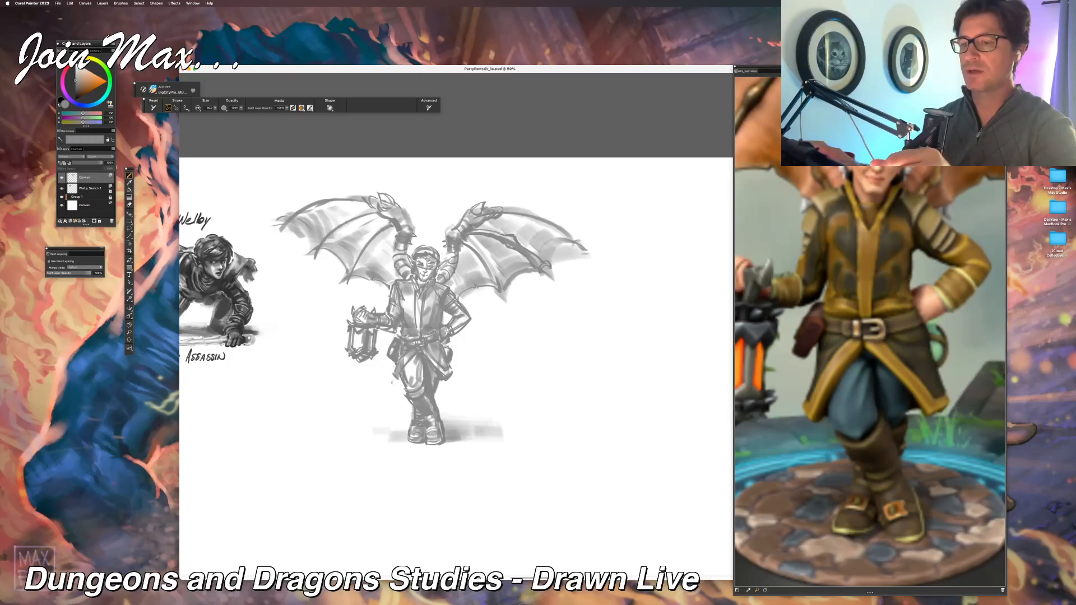
{"action": "left_click_drag", "start_coordinate": [470, 225], "coordinate": [488, 231]}
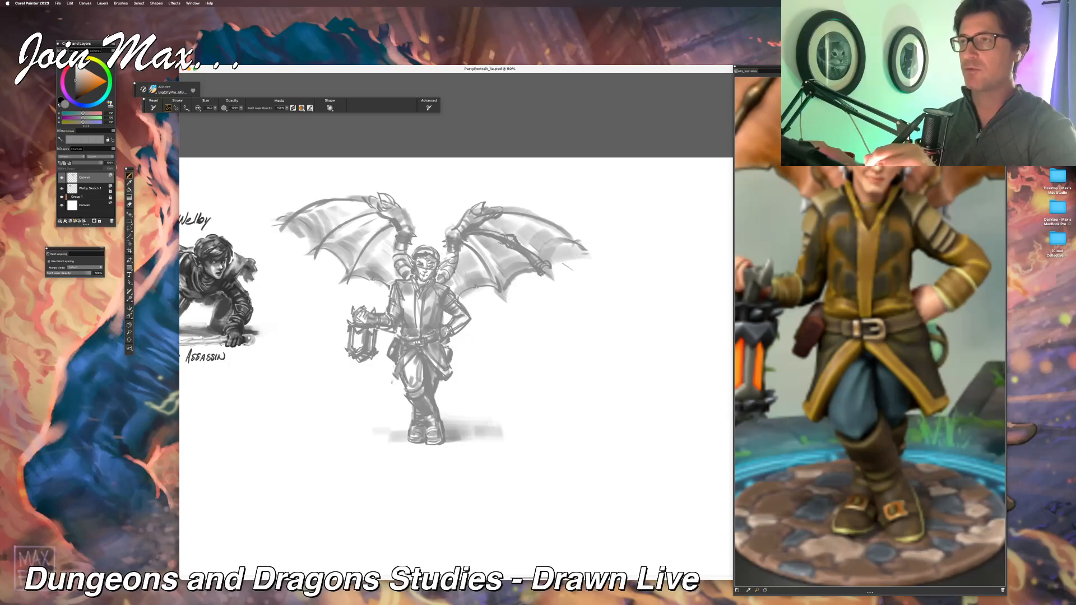
{"action": "left_click_drag", "start_coordinate": [548, 275], "coordinate": [560, 285]}
{"action": "key", "text": "super+z"}
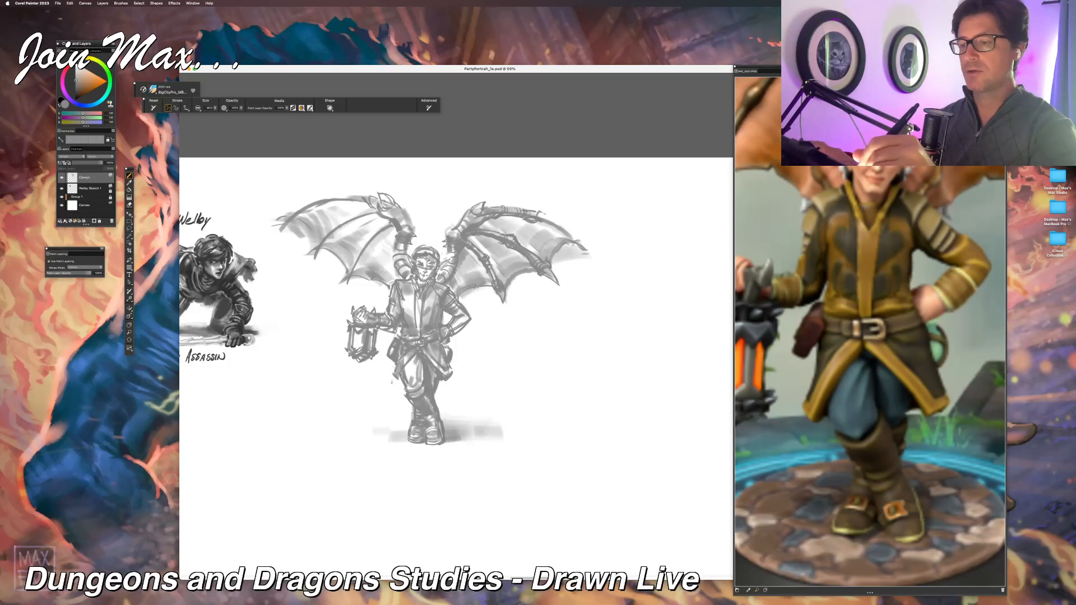
Step: Define the outer leading edge of the wing opposite the lantern and end it in a dark, downward-curved claw
{"action": "left_click_drag", "start_coordinate": [554, 218], "coordinate": [577, 240]}
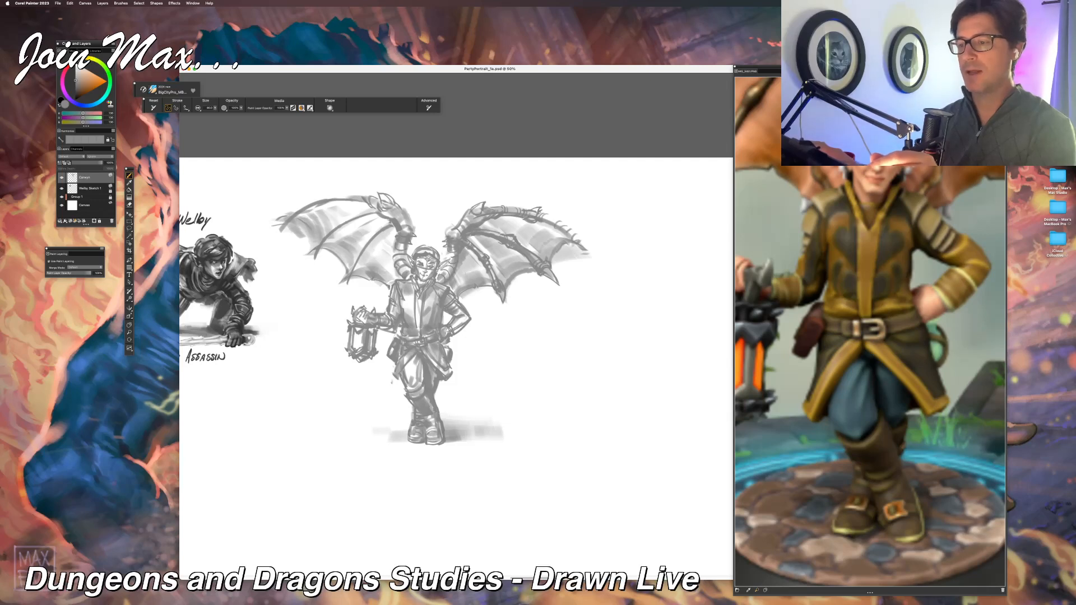
{"action": "left_click_drag", "start_coordinate": [540, 214], "coordinate": [578, 234]}
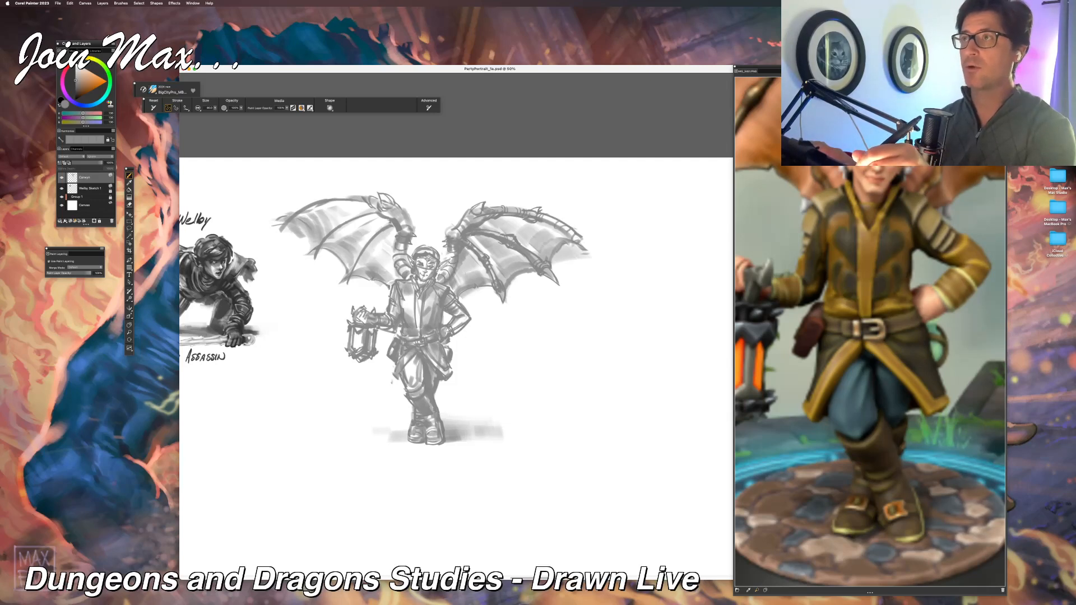
{"action": "mouse_move", "coordinate": [584, 232]}
{"action": "left_mouse_down"}
{"action": "mouse_move", "coordinate": [591, 239]}
{"action": "mouse_move", "coordinate": [576, 251]}
{"action": "mouse_move", "coordinate": [597, 261]}
{"action": "left_mouse_up"}
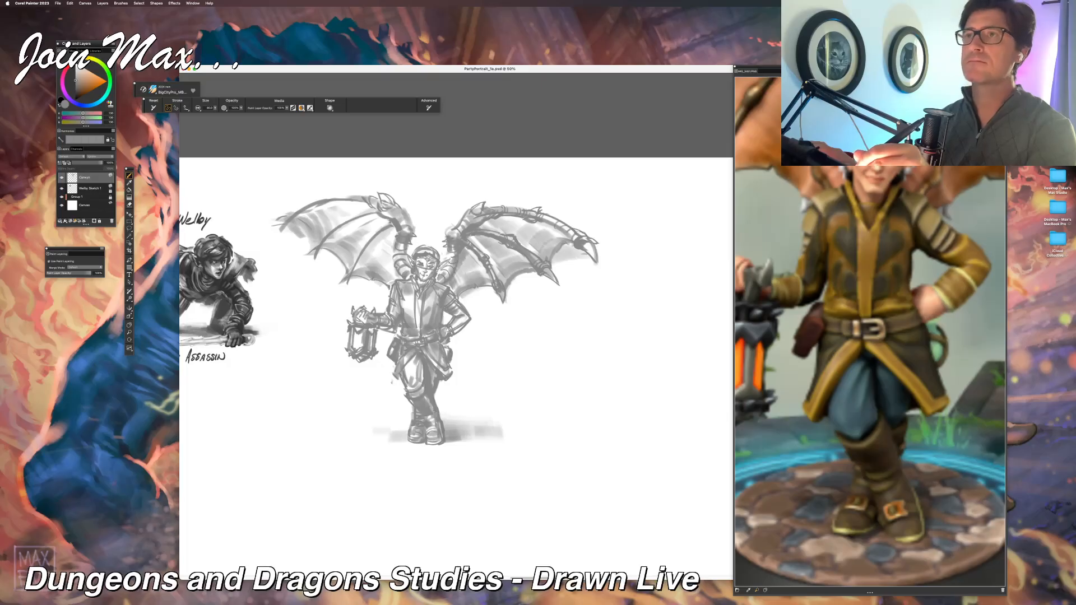
{"action": "mouse_move", "coordinate": [576, 245]}
{"action": "left_mouse_down"}
{"action": "mouse_move", "coordinate": [568, 250]}
{"action": "mouse_move", "coordinate": [580, 259]}
{"action": "left_mouse_up"}
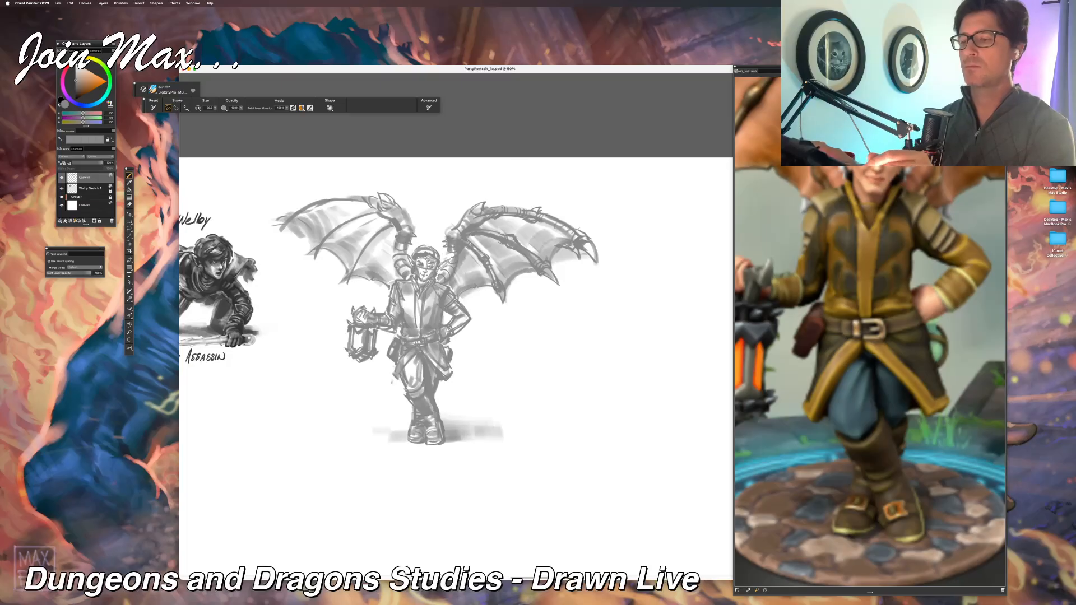
{"action": "left_click_drag", "start_coordinate": [536, 211], "coordinate": [529, 216]}
{"action": "left_click_drag", "start_coordinate": [586, 247], "coordinate": [595, 258]}
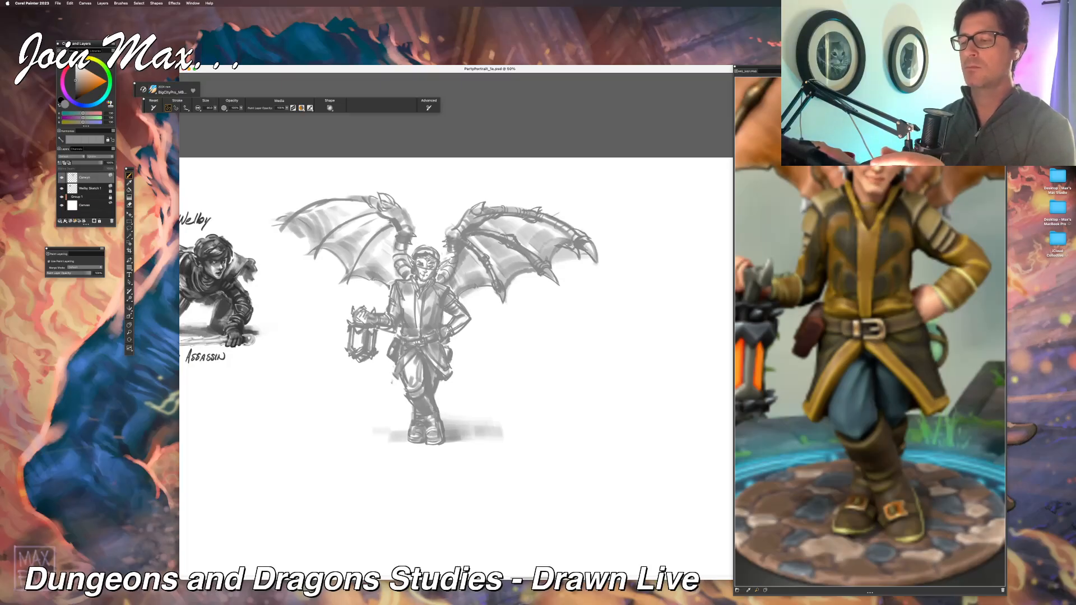
Step: Lasso and delete the middle finger's pointed tip on the wing opposite the lantern, and redraw it as a downward-curved claw
{"action": "key", "text": "super+minus"}
{"action": "key", "text": "super+equal"}
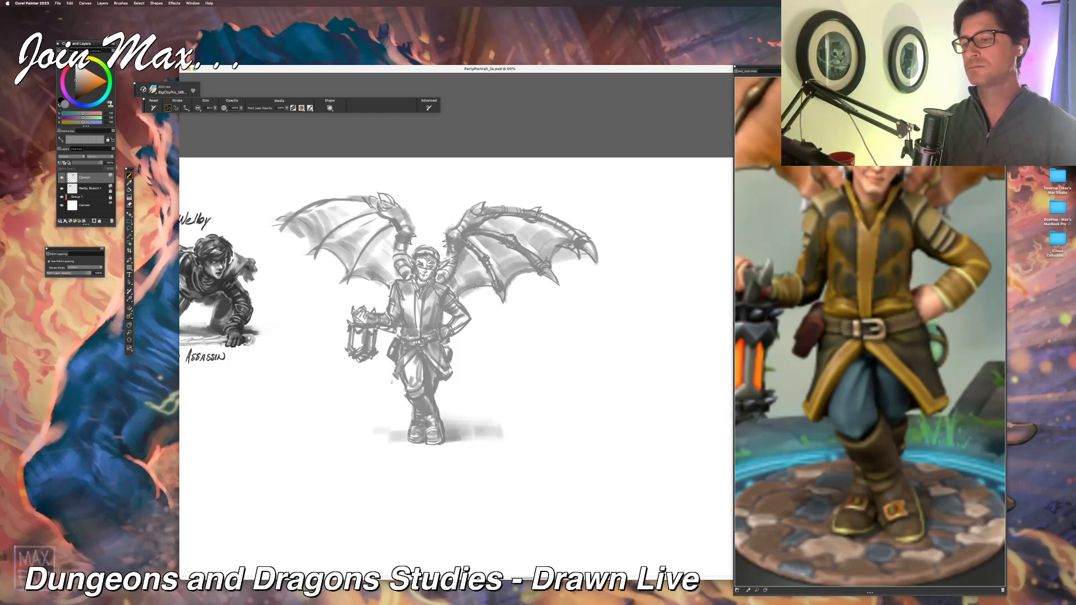
{"action": "key", "text": "l"}
{"action": "mouse_move", "coordinate": [549, 267]}
{"action": "left_mouse_down"}
{"action": "mouse_move", "coordinate": [564, 296]}
{"action": "mouse_move", "coordinate": [543, 270]}
{"action": "mouse_move", "coordinate": [553, 288]}
{"action": "left_mouse_up"}
{"action": "key", "text": "Delete"}
{"action": "key", "text": "super+d"}
{"action": "key", "text": "b"}
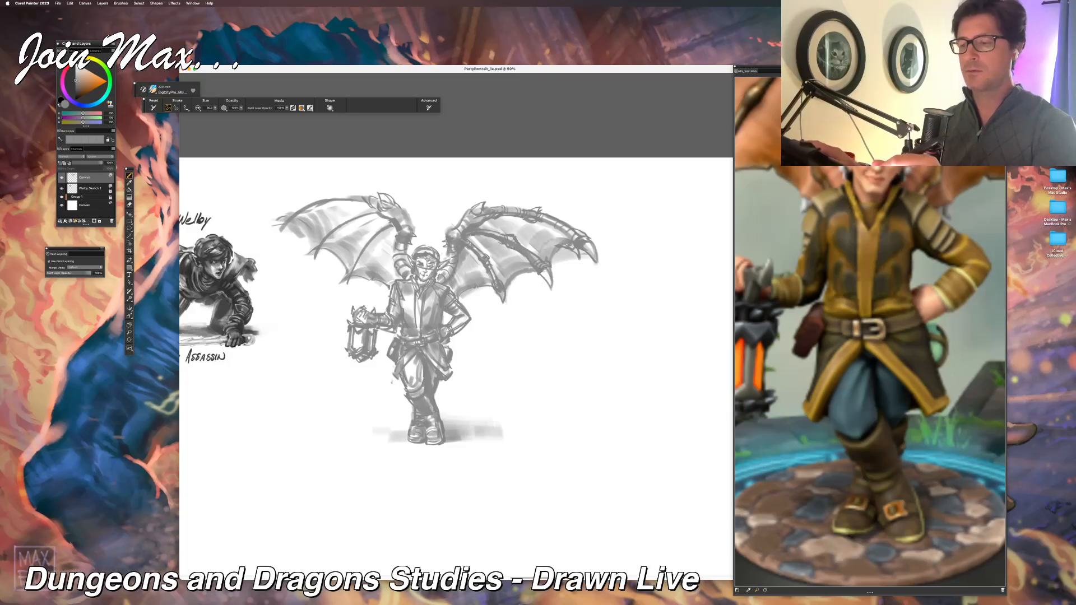
{"action": "left_click_drag", "start_coordinate": [540, 273], "coordinate": [551, 287]}
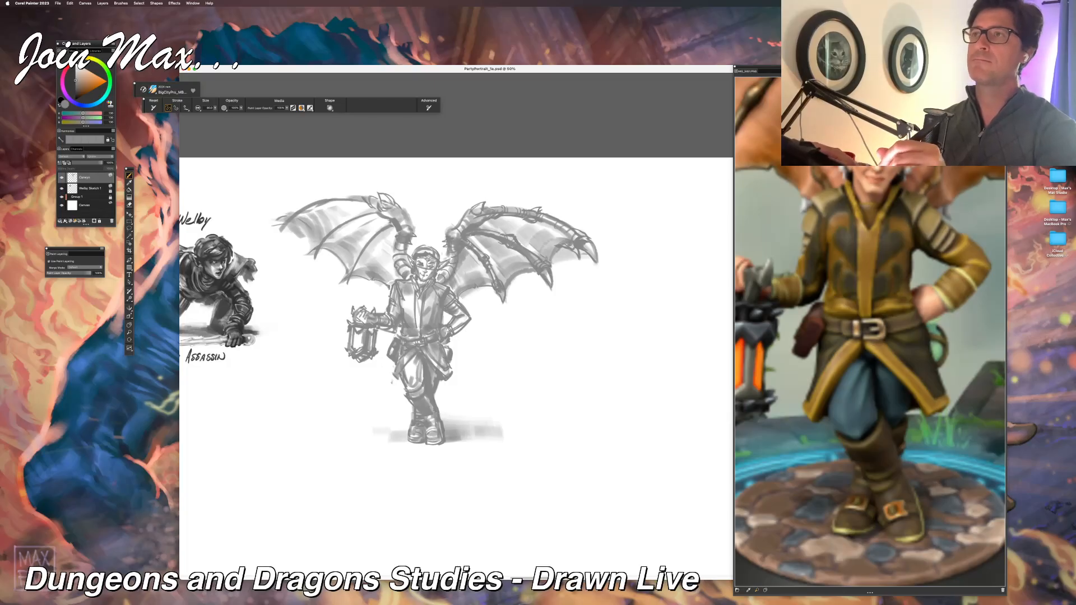
{"action": "key", "text": "super+z"}
{"action": "left_click_drag", "start_coordinate": [541, 267], "coordinate": [547, 282]}
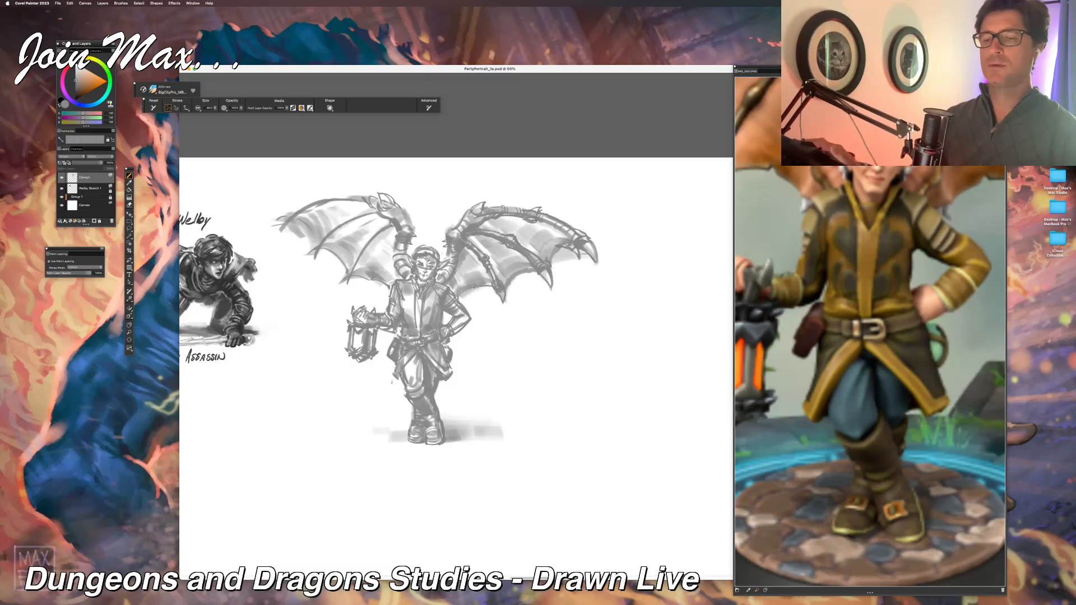
{"action": "key", "text": "super+minus"}
{"action": "key", "text": "super+minus"}
{"action": "key", "text": "super+equal"}
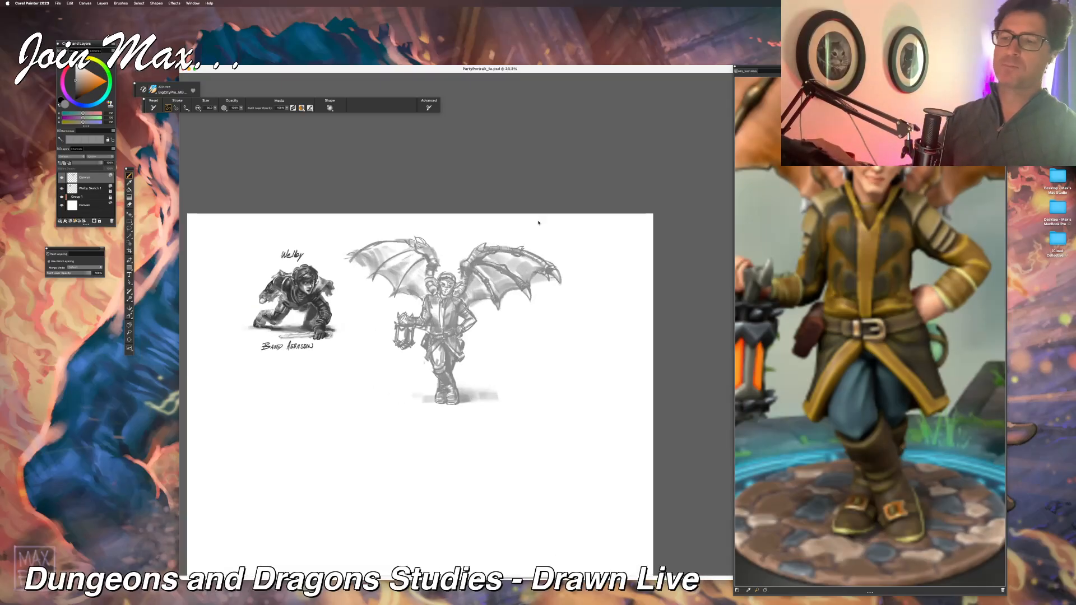
{"action": "key", "text": "super+equal"}
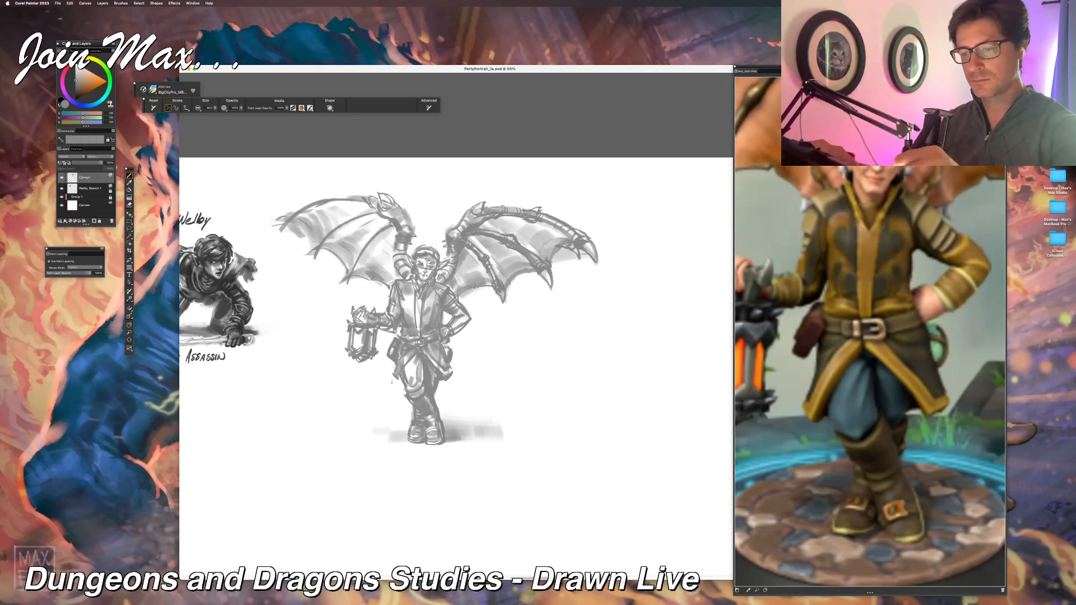
{"action": "left_click_drag", "start_coordinate": [275, 438], "coordinate": [292, 462]}
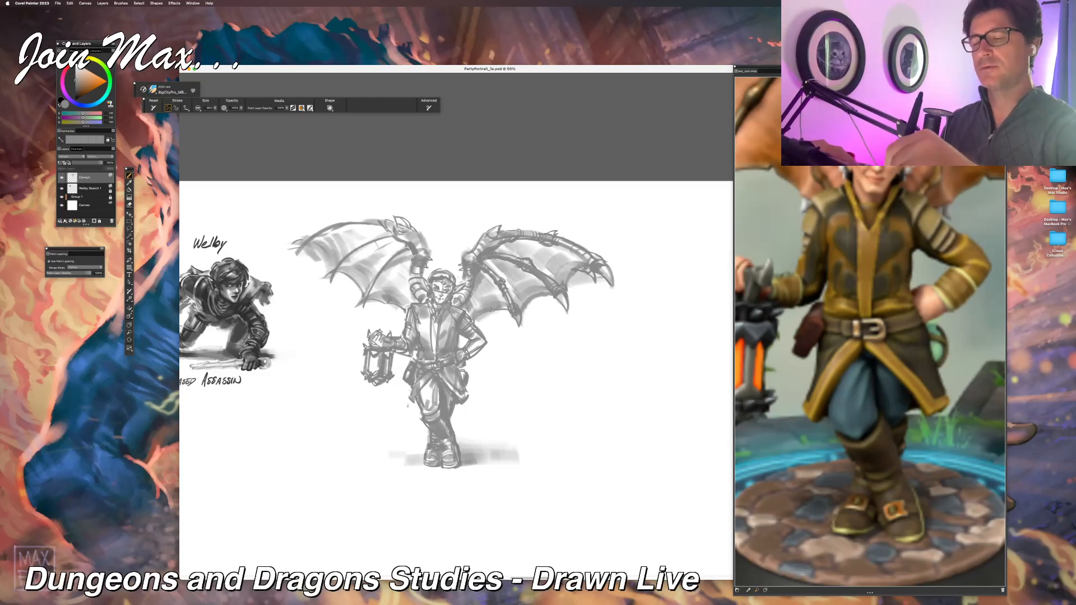
{"action": "left_click_drag", "start_coordinate": [404, 243], "coordinate": [346, 259]}
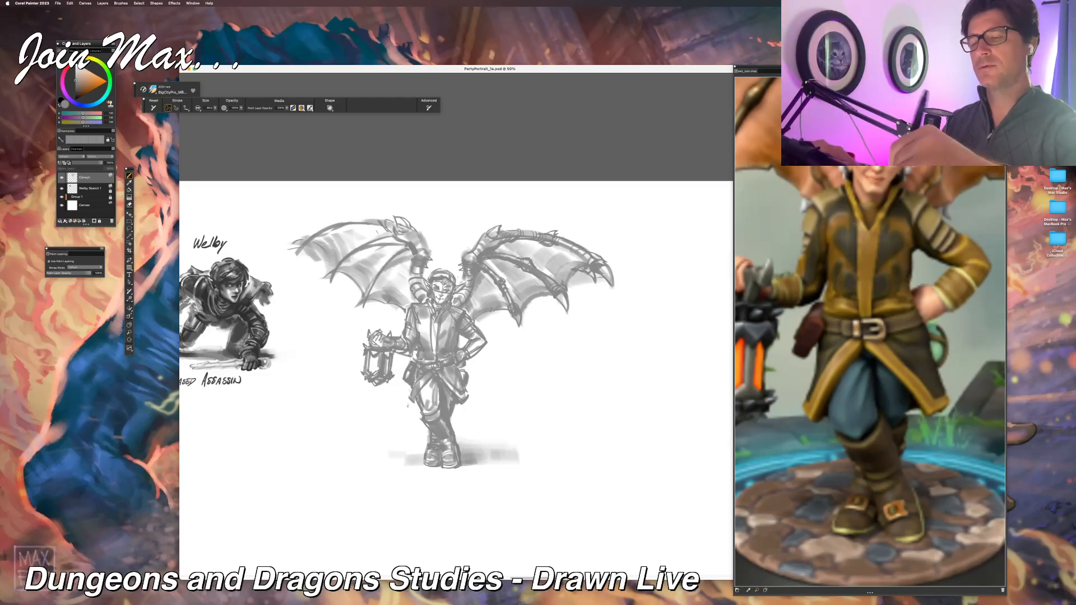
{"action": "left_click_drag", "start_coordinate": [367, 223], "coordinate": [287, 252]}
{"action": "key", "text": "super+z"}
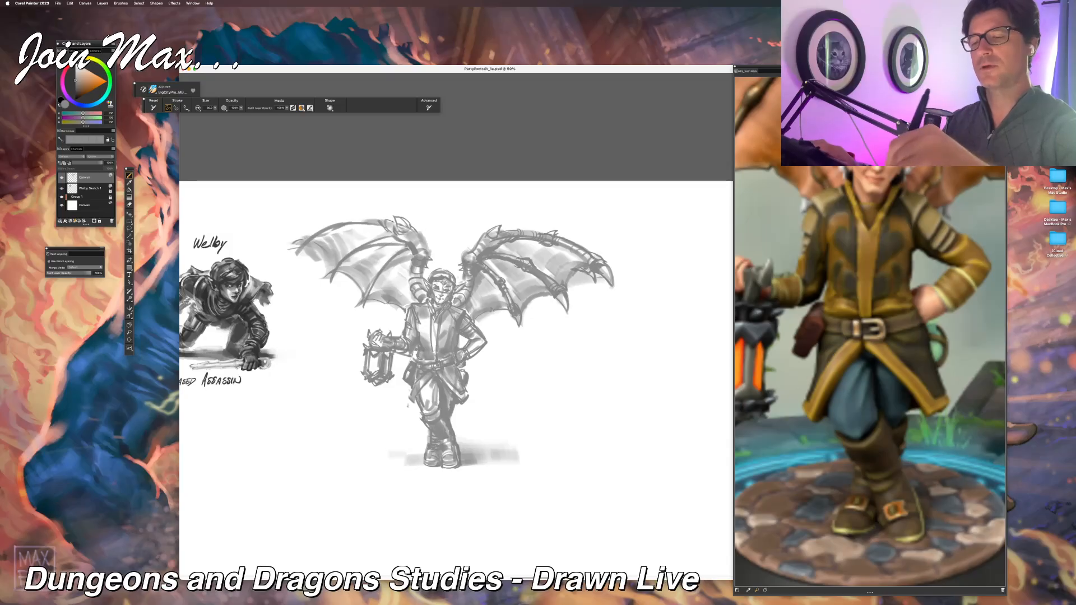
{"action": "left_click_drag", "start_coordinate": [377, 220], "coordinate": [288, 254]}
{"action": "key", "text": "super+z"}
{"action": "mouse_move", "coordinate": [390, 221]}
{"action": "left_mouse_down"}
{"action": "mouse_move", "coordinate": [318, 233]}
{"action": "mouse_move", "coordinate": [297, 257]}
{"action": "mouse_move", "coordinate": [287, 249]}
{"action": "left_mouse_up"}
{"action": "key", "text": "super+z"}
{"action": "key", "text": "super+z"}
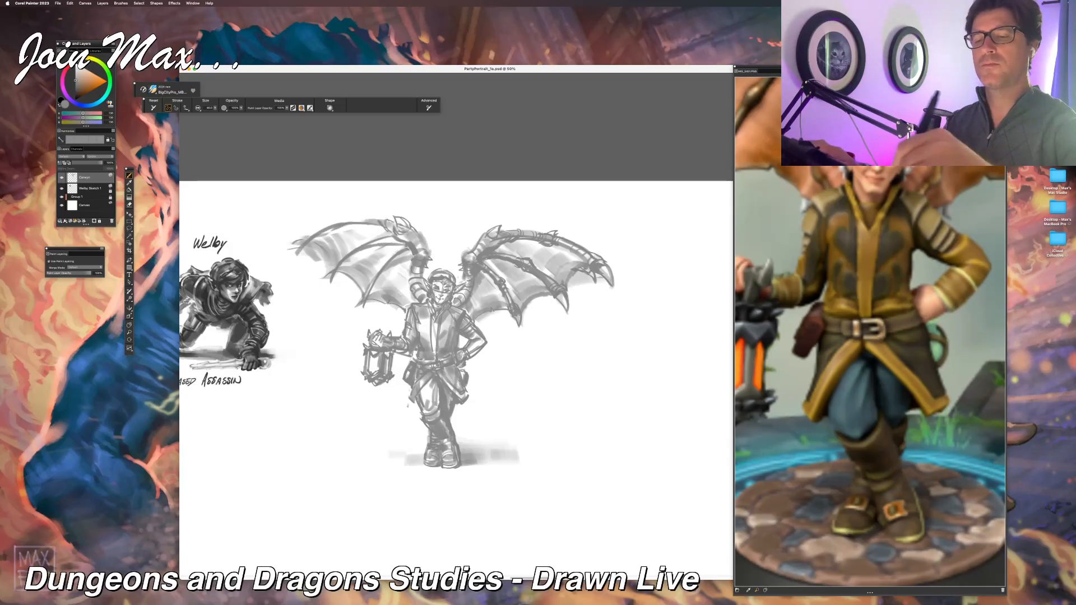
Step: Draw the lantern-side wing's leading edge as a jointed bone ending in a curved claw, undoing trial strokes at the tip
{"action": "left_click_drag", "start_coordinate": [393, 217], "coordinate": [298, 245]}
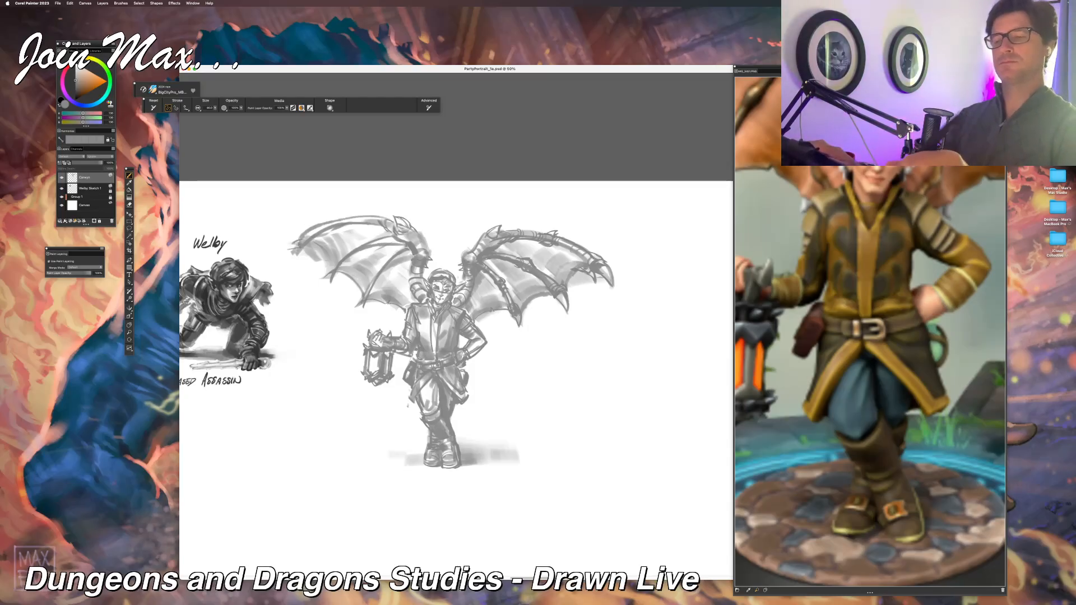
{"action": "left_click_drag", "start_coordinate": [394, 215], "coordinate": [407, 230]}
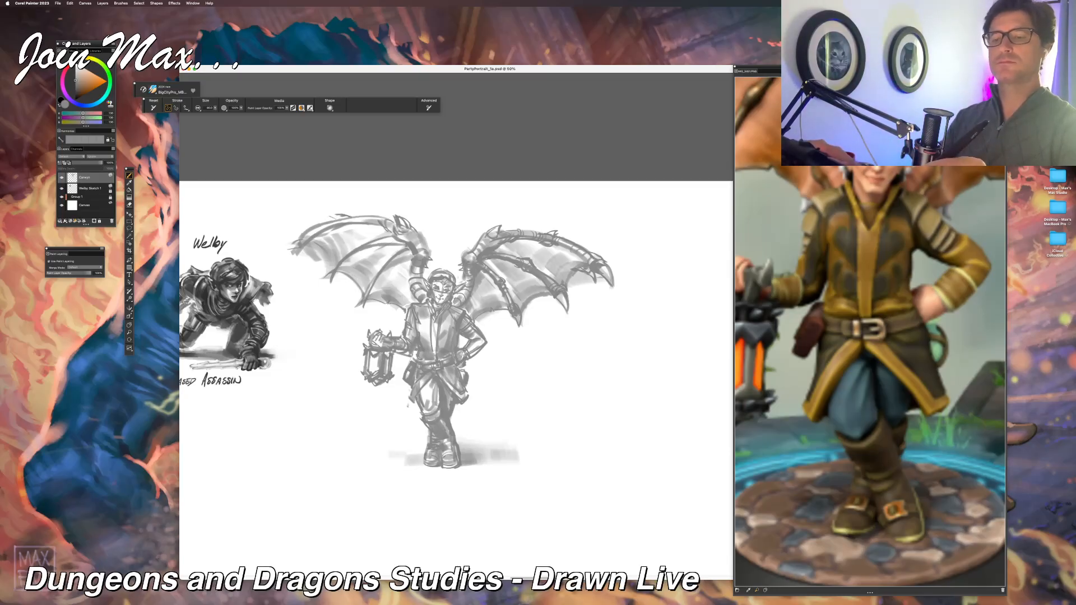
{"action": "mouse_move", "coordinate": [292, 243]}
{"action": "left_mouse_down"}
{"action": "mouse_move", "coordinate": [282, 262]}
{"action": "mouse_move", "coordinate": [284, 250]}
{"action": "mouse_move", "coordinate": [308, 256]}
{"action": "mouse_move", "coordinate": [316, 233]}
{"action": "mouse_move", "coordinate": [303, 236]}
{"action": "mouse_move", "coordinate": [302, 226]}
{"action": "left_mouse_up"}
{"action": "key", "text": "super+z"}
{"action": "key", "text": "super+z"}
{"action": "key", "text": "super+z"}
{"action": "key", "text": "super+z"}
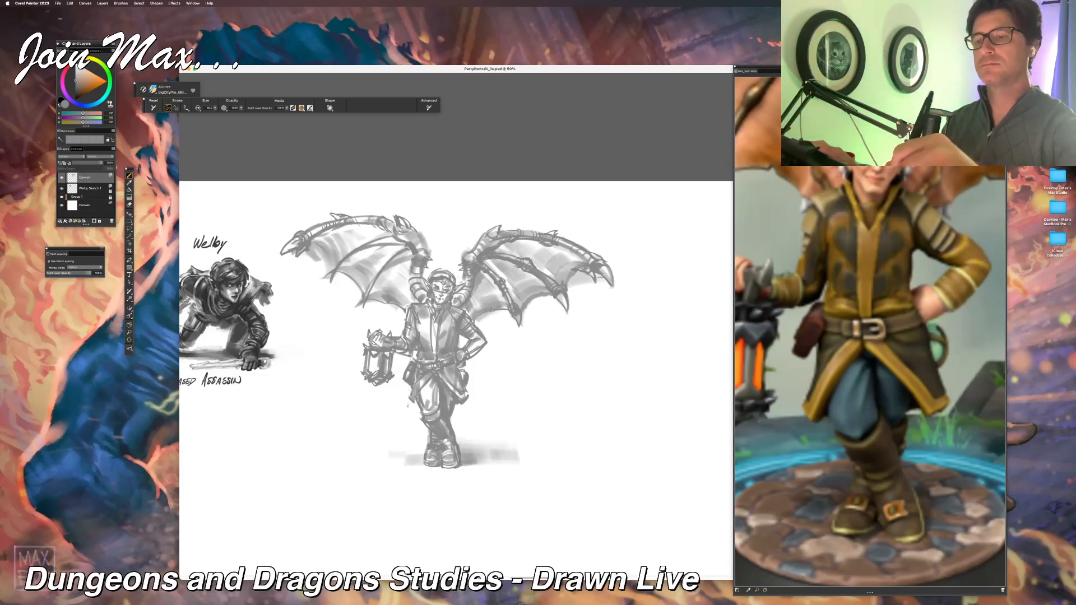
Step: Draw the lantern-side wing's finger bones with darker lines and end the two lower ones in curved claws
{"action": "left_click_drag", "start_coordinate": [352, 225], "coordinate": [307, 247]}
{"action": "mouse_move", "coordinate": [338, 223]}
{"action": "left_mouse_down"}
{"action": "mouse_move", "coordinate": [328, 233]}
{"action": "mouse_move", "coordinate": [361, 230]}
{"action": "left_mouse_up"}
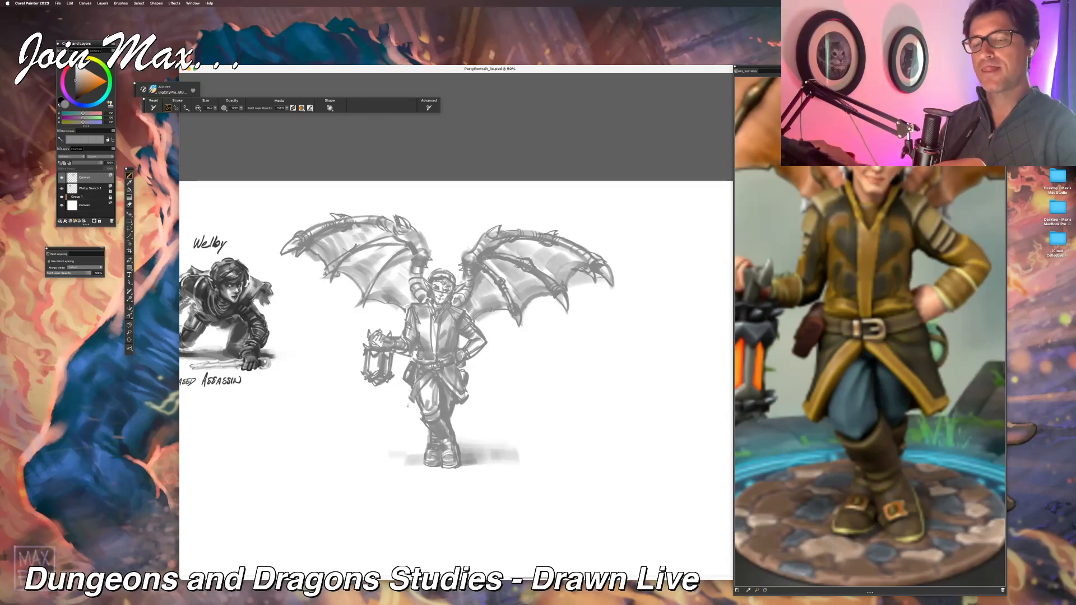
{"action": "left_click_drag", "start_coordinate": [339, 277], "coordinate": [362, 300]}
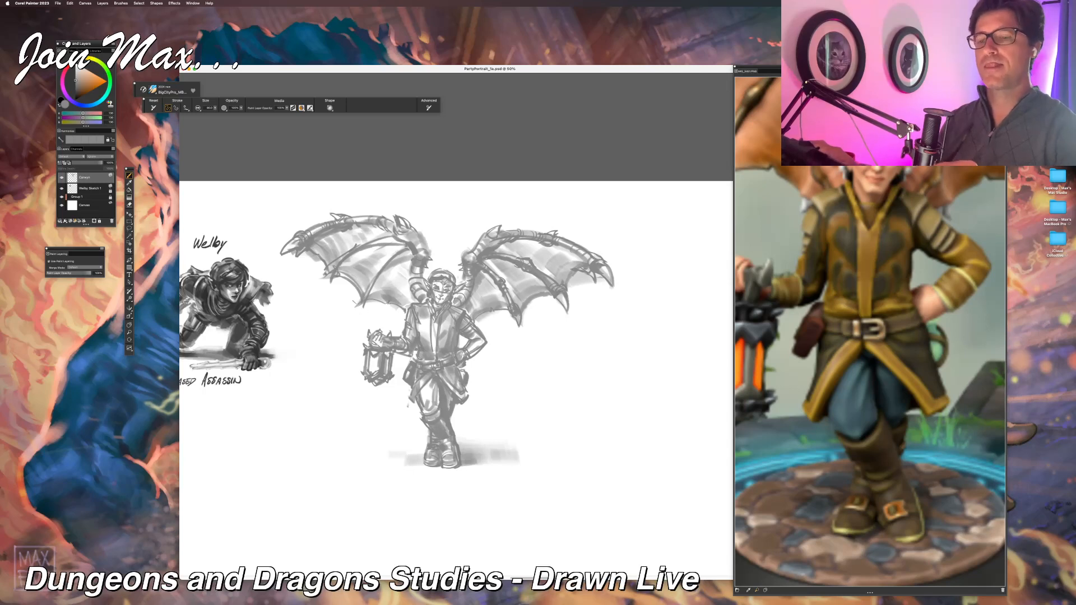
{"action": "left_click_drag", "start_coordinate": [359, 305], "coordinate": [360, 318]}
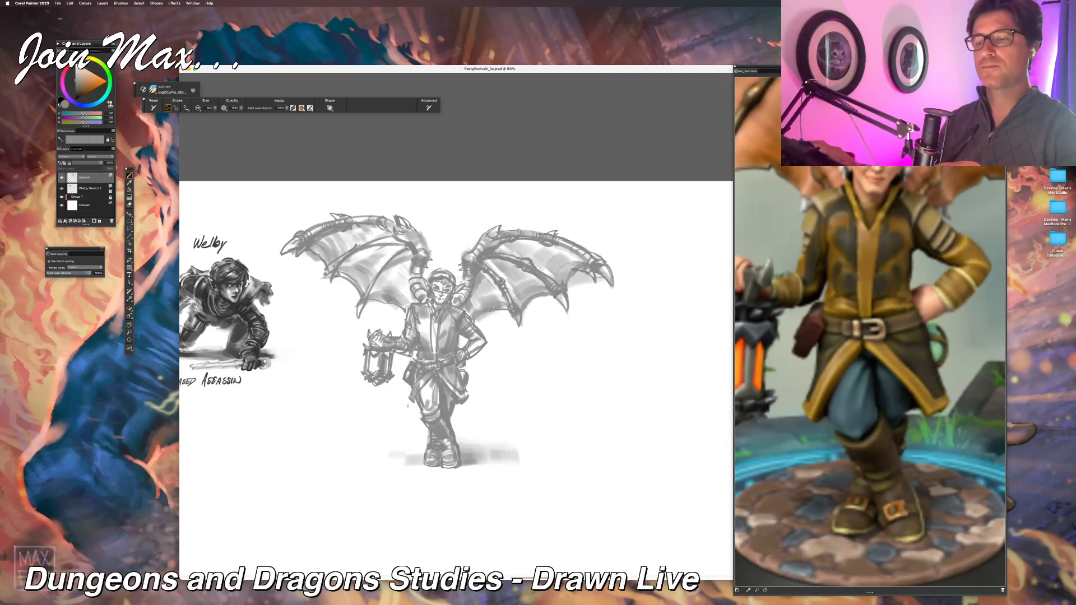
{"action": "left_click_drag", "start_coordinate": [315, 272], "coordinate": [319, 280]}
{"action": "left_click_drag", "start_coordinate": [315, 288], "coordinate": [337, 277]}
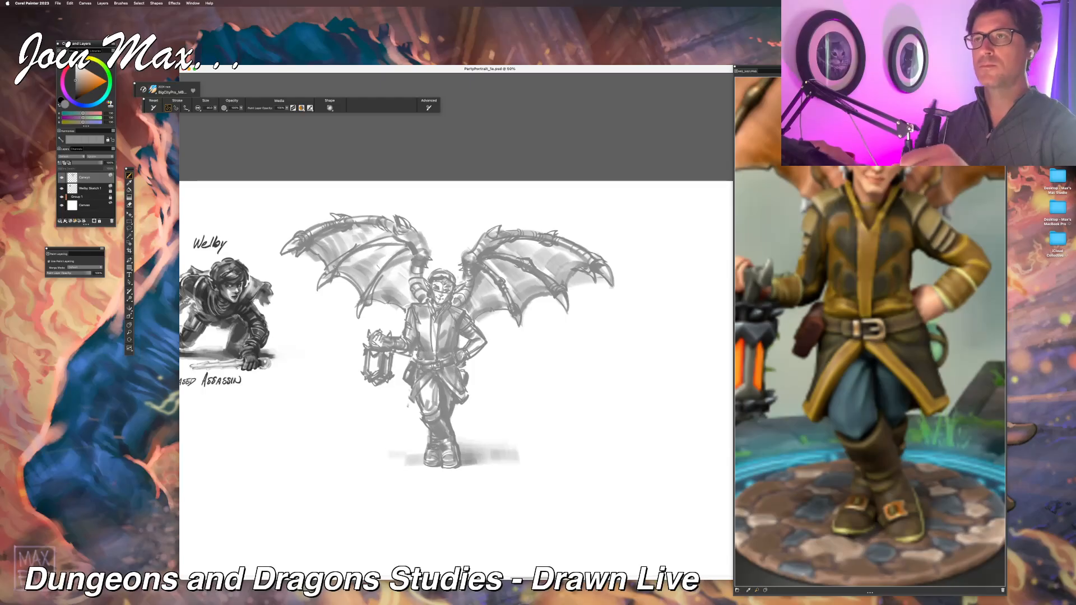
Step: Strengthen the inner finger bone and the shoulder base of the lantern-side wing, undoing trial strokes
{"action": "left_click_drag", "start_coordinate": [376, 275], "coordinate": [411, 250]}
{"action": "key", "text": "super+z"}
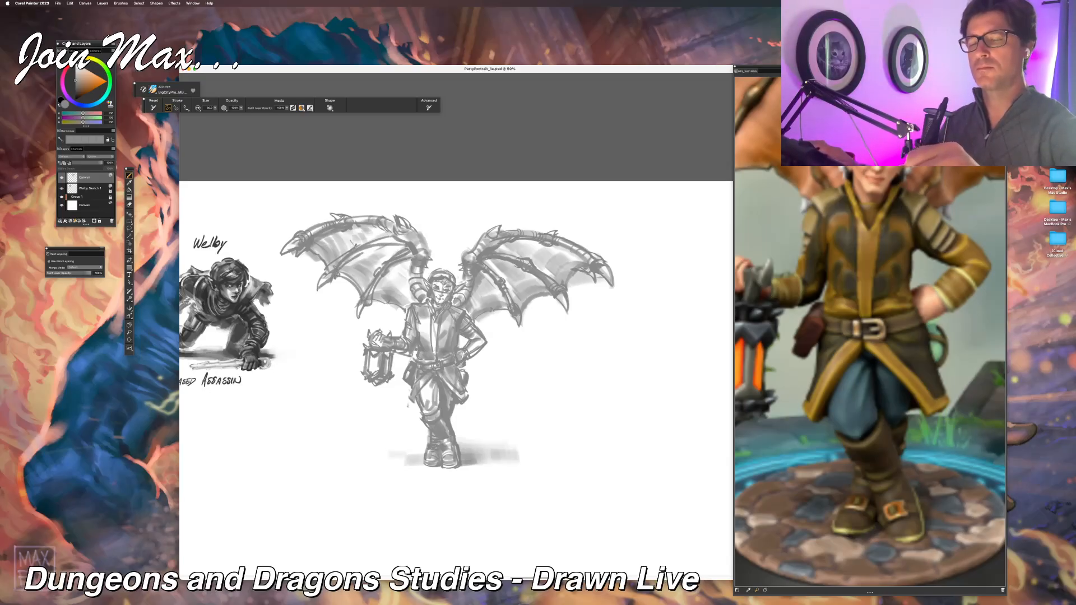
{"action": "key", "text": "super+z"}
{"action": "left_click_drag", "start_coordinate": [361, 252], "coordinate": [336, 274]}
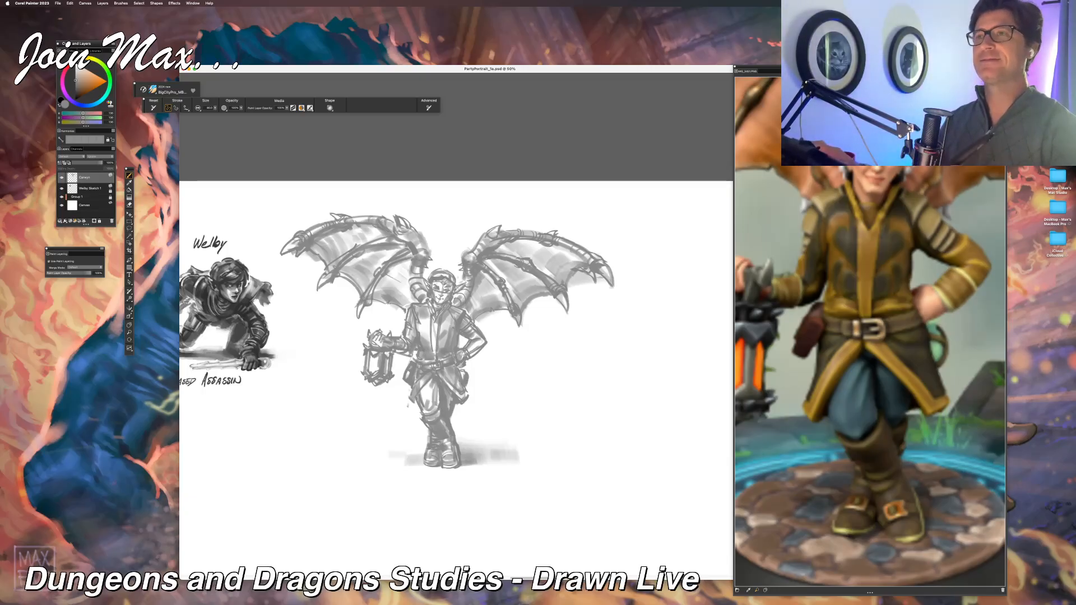
{"action": "left_click_drag", "start_coordinate": [408, 273], "coordinate": [415, 304]}
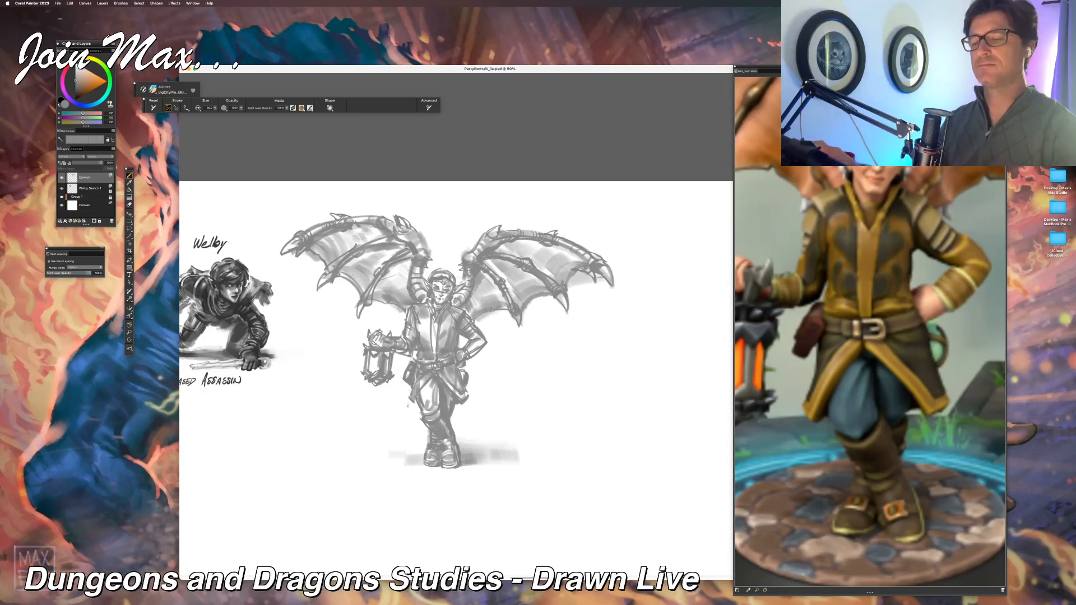
{"action": "mouse_move", "coordinate": [413, 255]}
{"action": "left_mouse_down"}
{"action": "mouse_move", "coordinate": [391, 290]}
{"action": "mouse_move", "coordinate": [419, 261]}
{"action": "left_mouse_up"}
{"action": "key", "text": "super+z"}
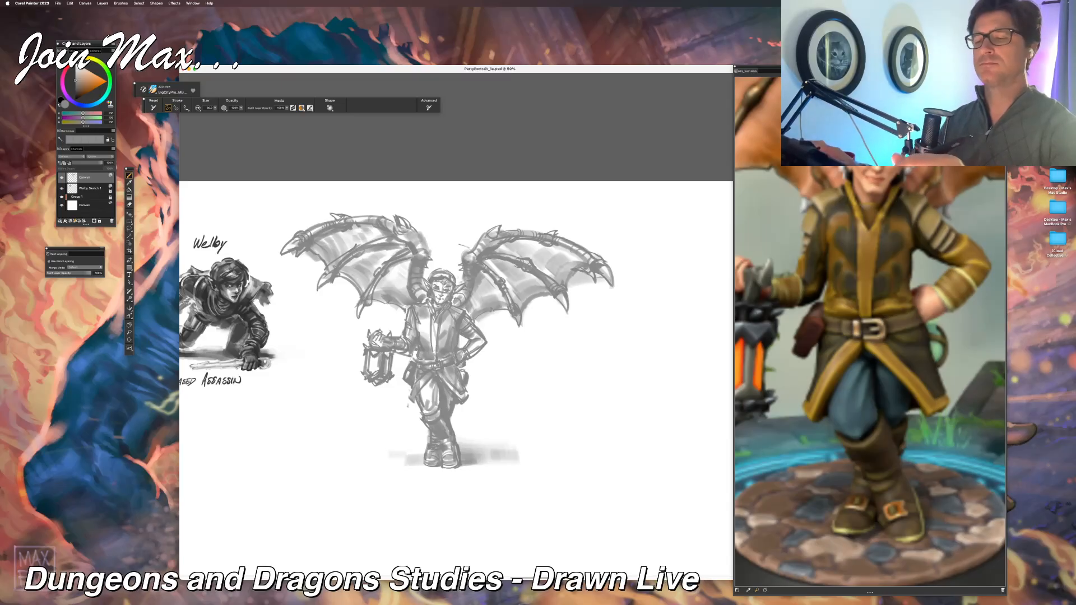
Step: Touch up the area between the head and the base of the wing opposite the lantern, undoing a stray stroke above the head
{"action": "key", "text": "super+minus"}
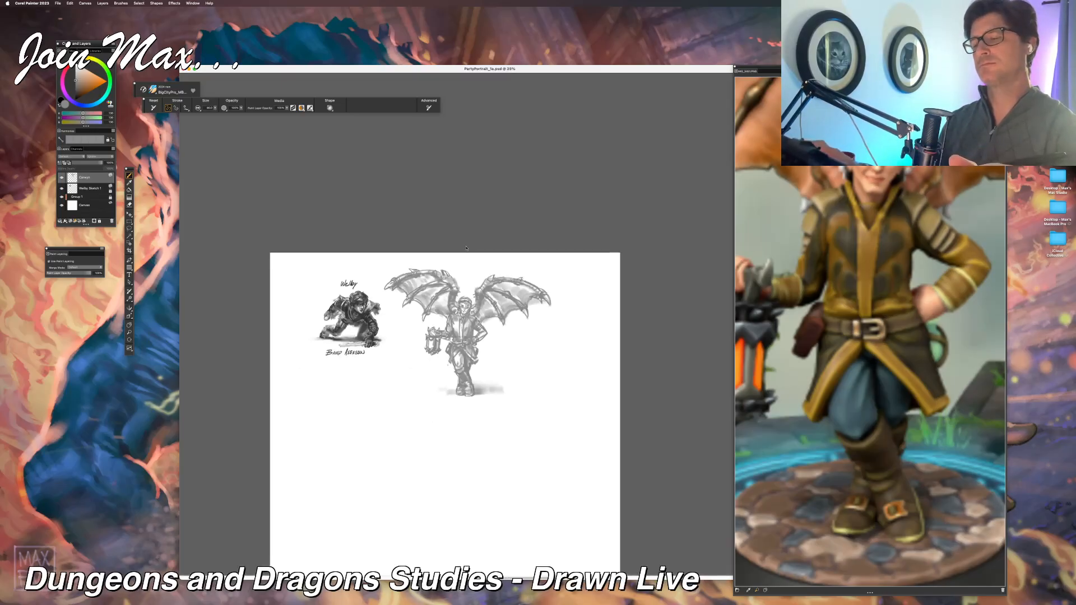
{"action": "key", "text": "super+plus"}
{"action": "key", "text": "super+plus"}
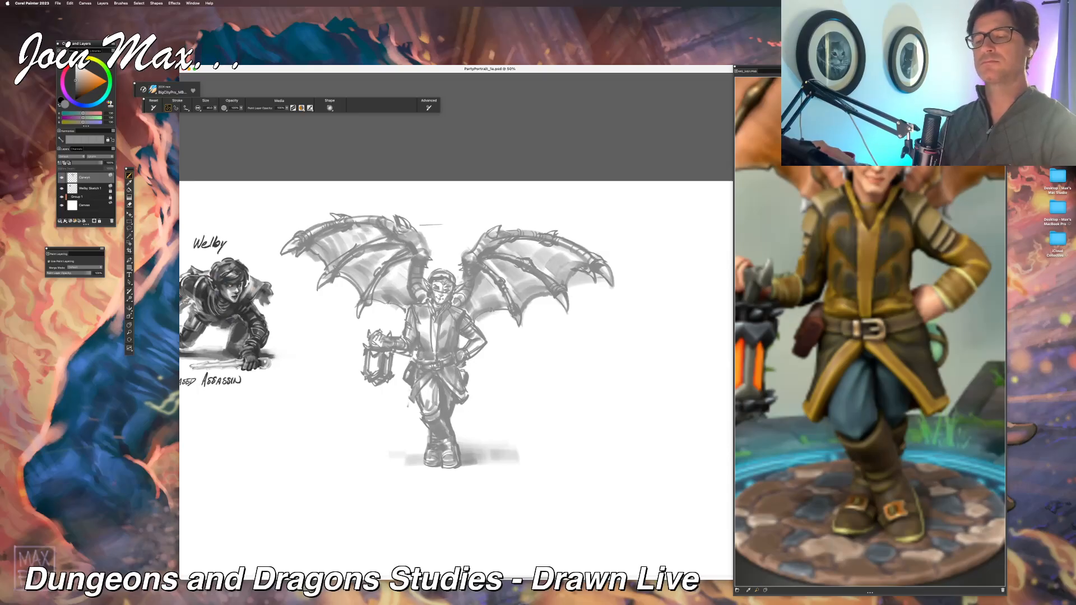
{"action": "left_click_drag", "start_coordinate": [360, 189], "coordinate": [376, 190]}
{"action": "key", "text": "super+z"}
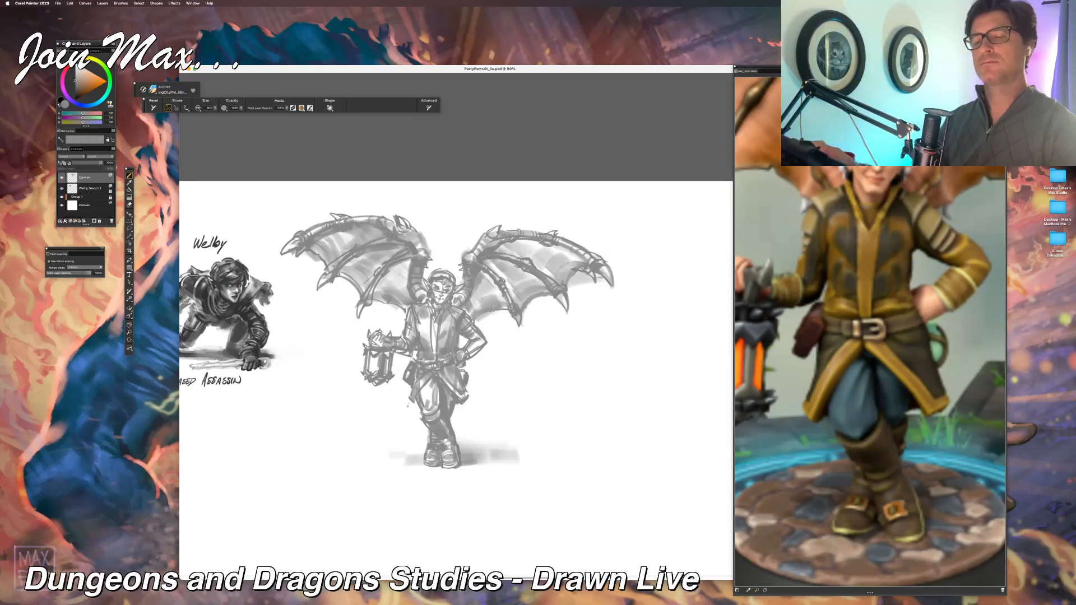
{"action": "left_click_drag", "start_coordinate": [436, 249], "coordinate": [457, 264]}
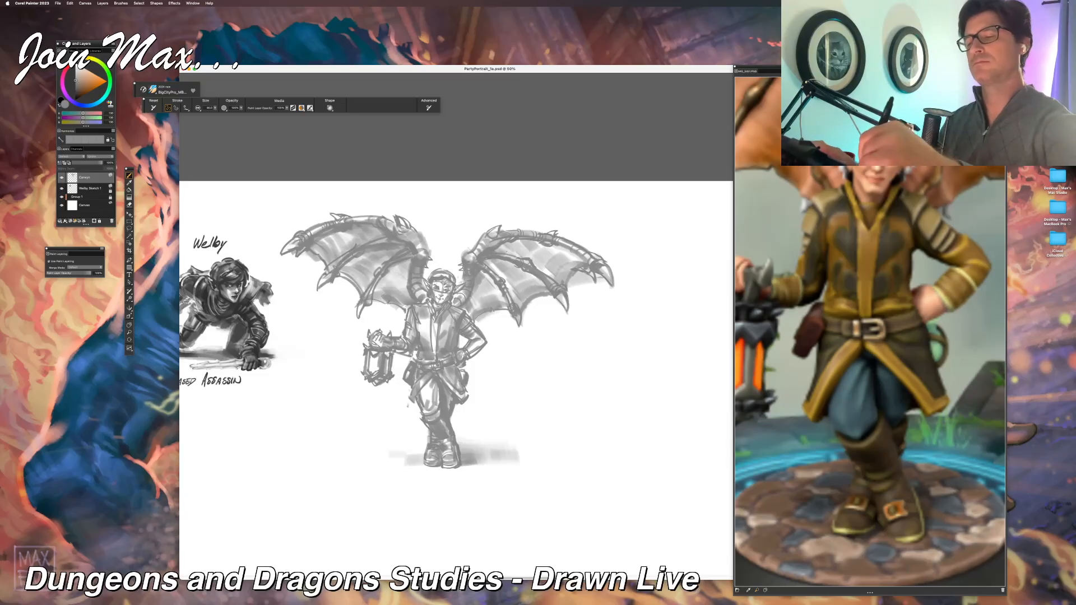
{"action": "key", "text": "super+minus"}
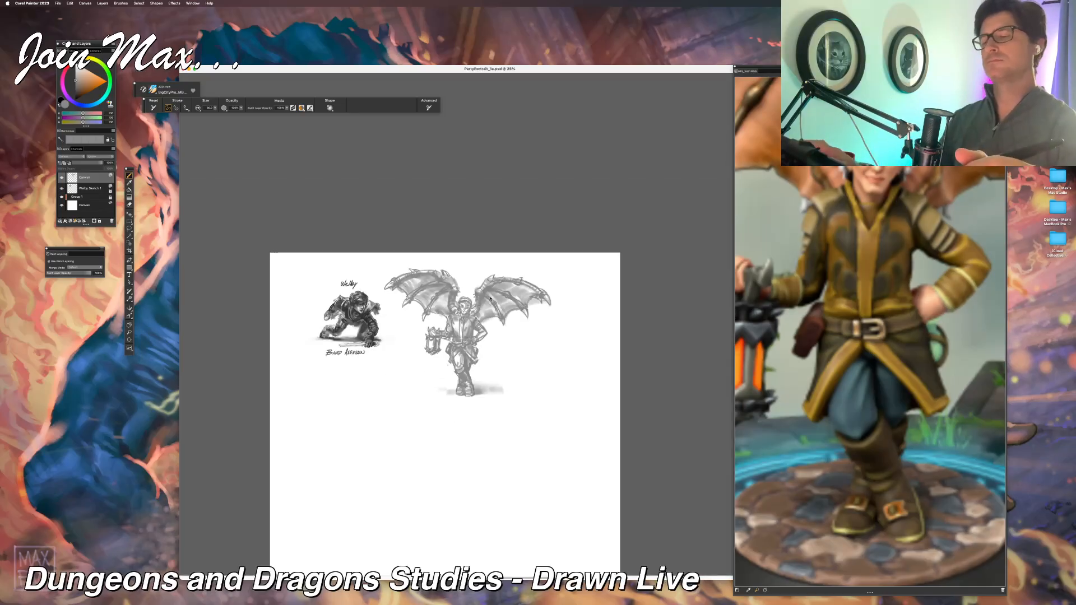
{"action": "key", "text": "super+equal"}
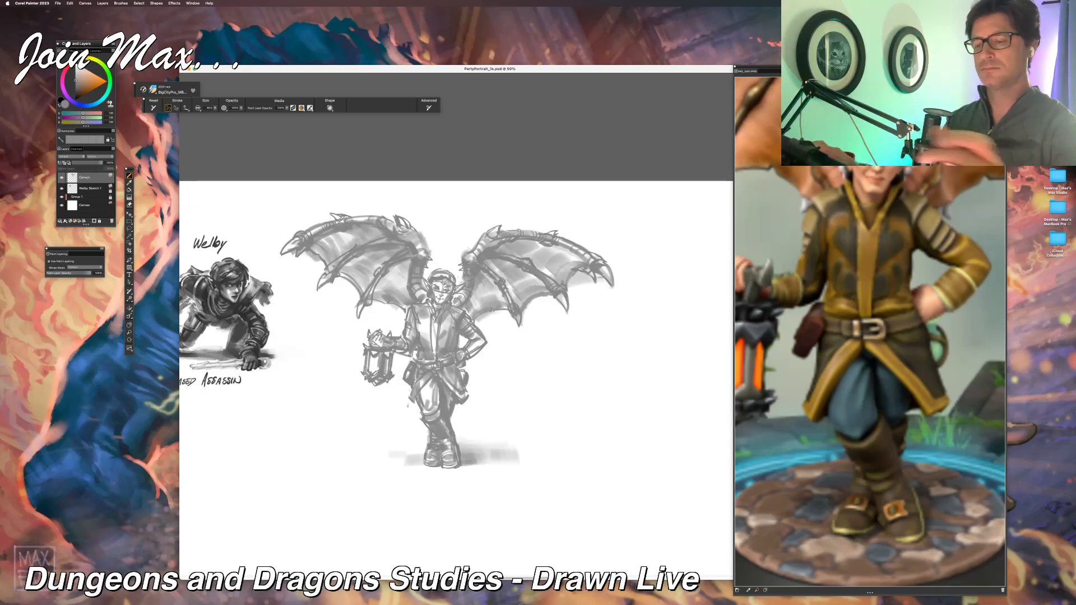
{"action": "key", "text": "super+equal"}
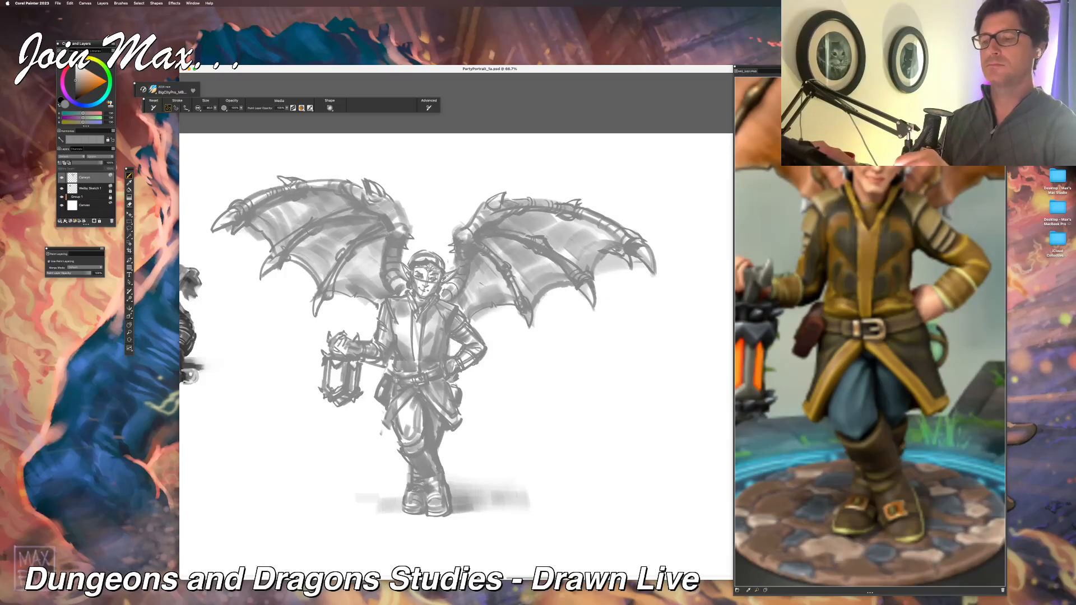
Step: Refine the sleeve and hand at the hip with brush and eraser, and shade the centre of the jacket front grey
{"action": "mouse_move", "coordinate": [475, 330]}
{"action": "left_mouse_down"}
{"action": "mouse_move", "coordinate": [490, 346]}
{"action": "mouse_move", "coordinate": [481, 349]}
{"action": "left_mouse_up"}
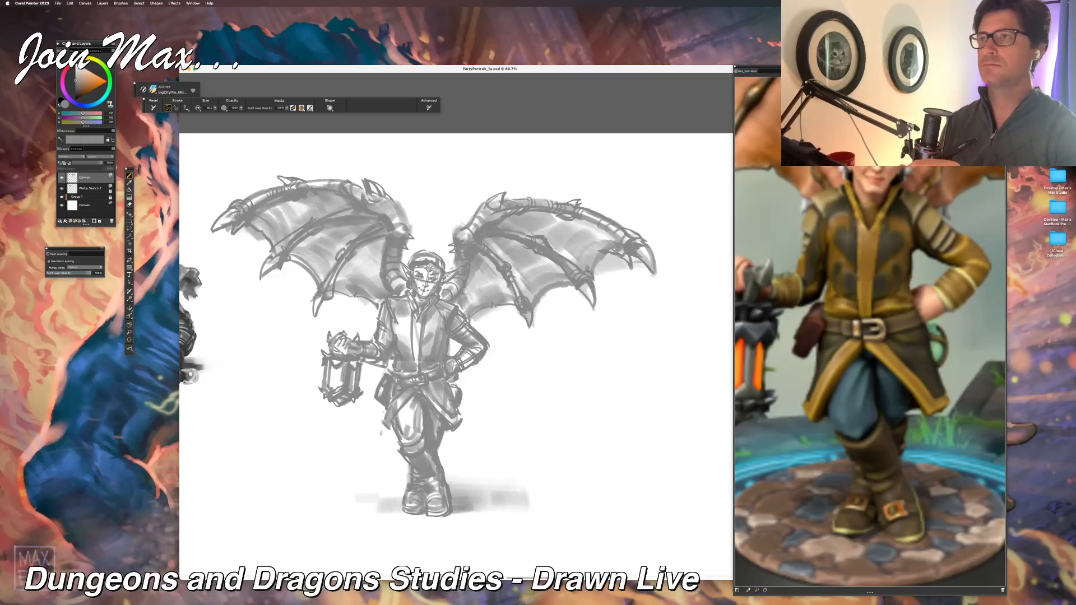
{"action": "key", "text": "n"}
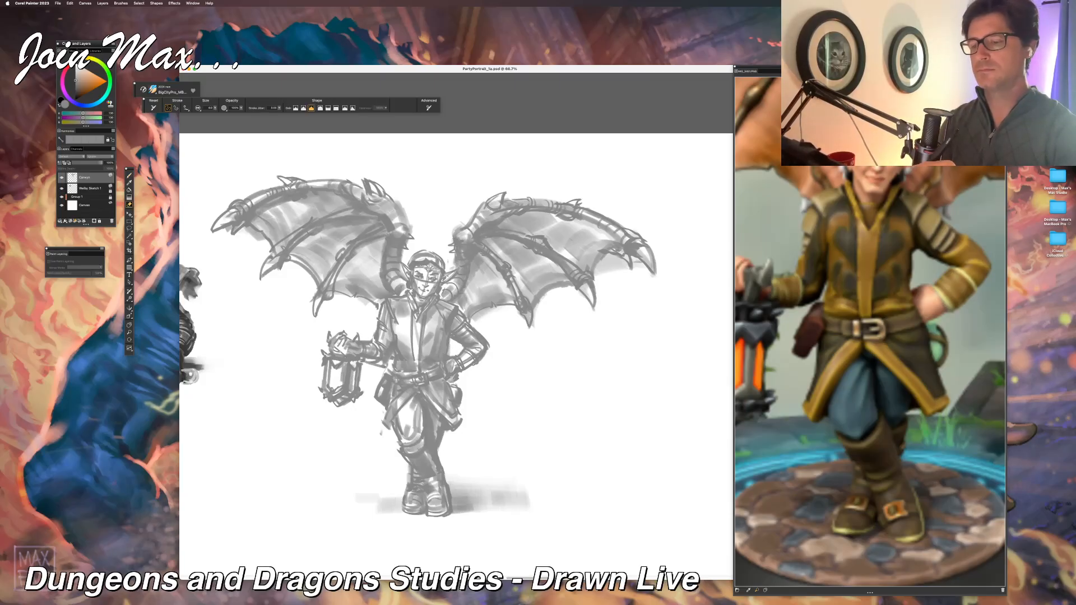
{"action": "key", "text": "b"}
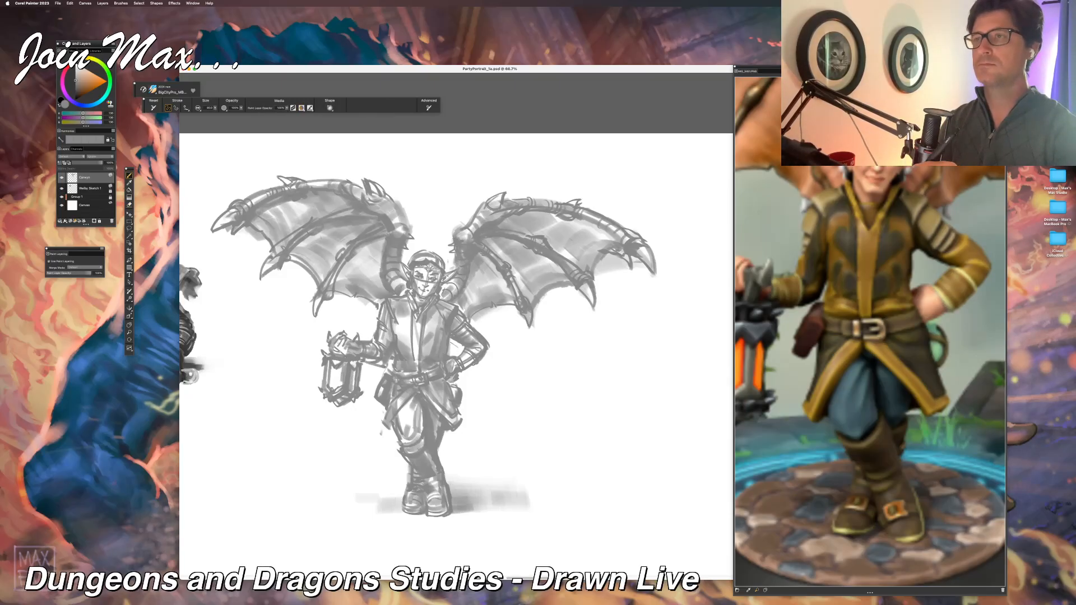
{"action": "key", "text": "n"}
{"action": "mouse_move", "coordinate": [446, 357]}
{"action": "left_mouse_down"}
{"action": "mouse_move", "coordinate": [451, 335]}
{"action": "mouse_move", "coordinate": [447, 360]}
{"action": "left_mouse_up"}
{"action": "key", "text": "b"}
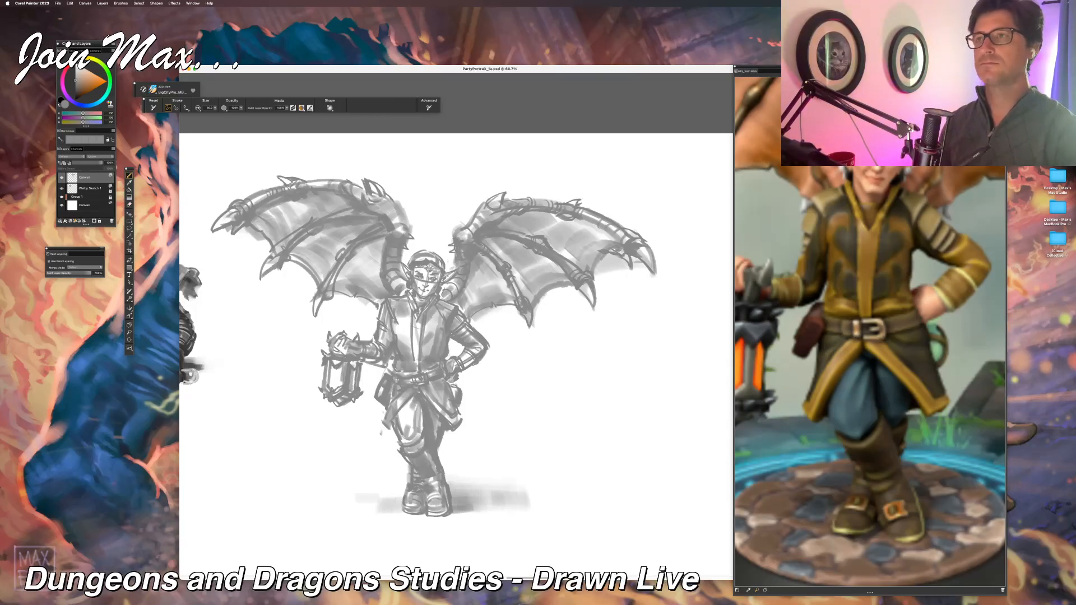
{"action": "left_click_drag", "start_coordinate": [417, 331], "coordinate": [419, 370]}
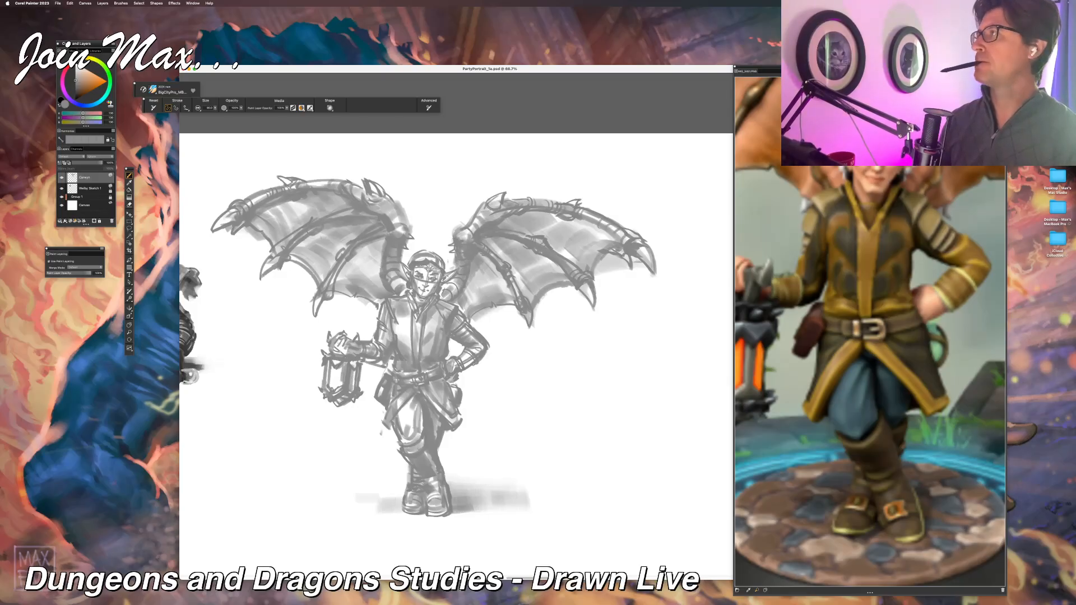
Step: Fill the inside of the lantern with a light grey tone
{"action": "key", "text": "super+Tab"}
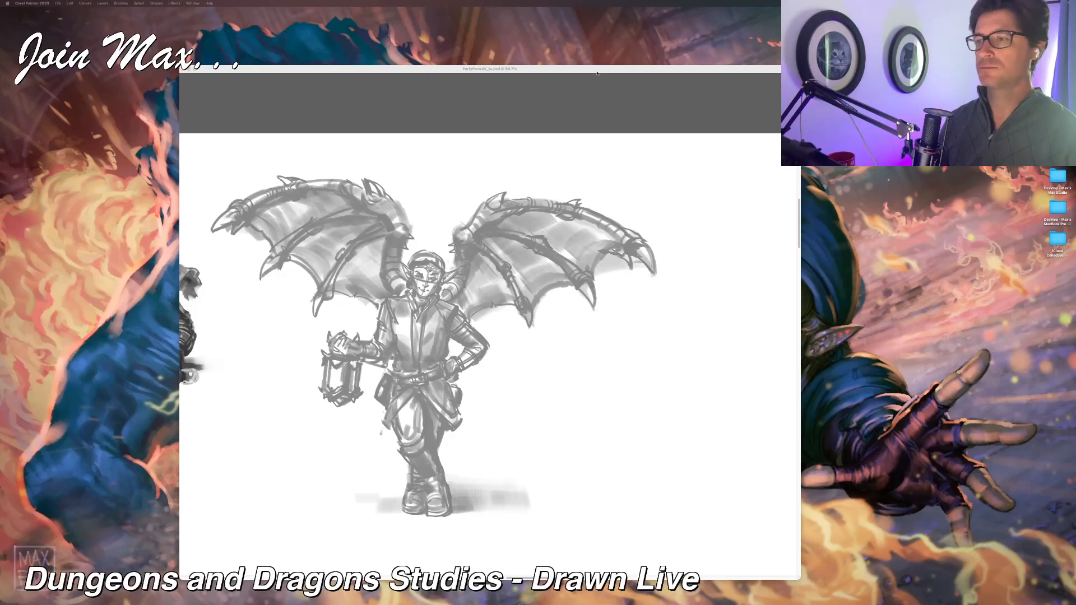
{"action": "key", "text": "Tab"}
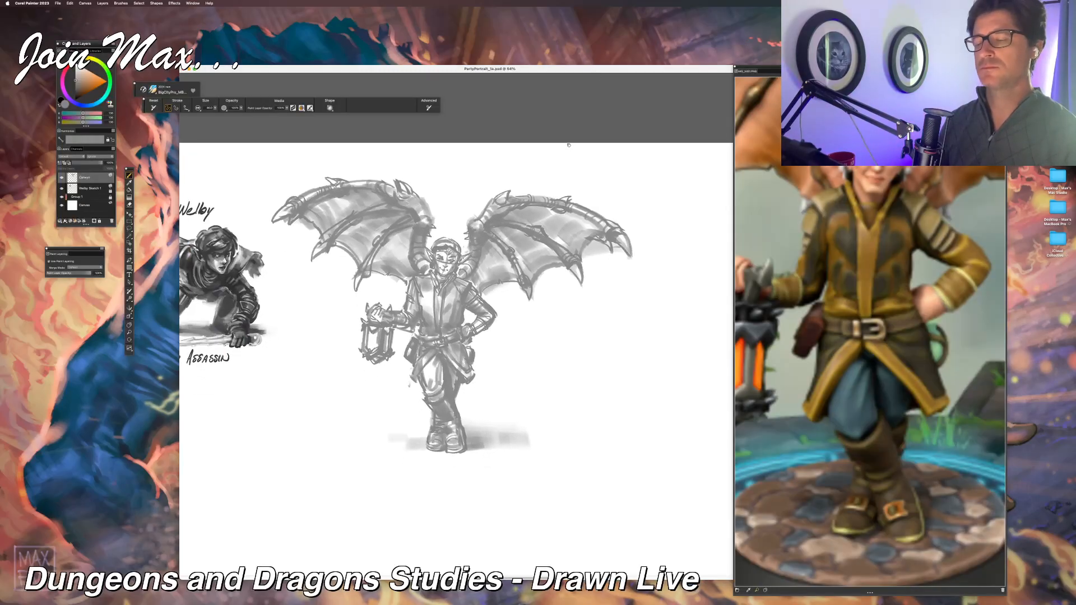
{"action": "key", "text": "super+minus"}
{"action": "mouse_move", "coordinate": [573, 173]}
{"action": "left_mouse_down"}
{"action": "mouse_move", "coordinate": [534, 185]}
{"action": "mouse_move", "coordinate": [566, 197]}
{"action": "left_mouse_up"}
{"action": "key", "text": "super+plus"}
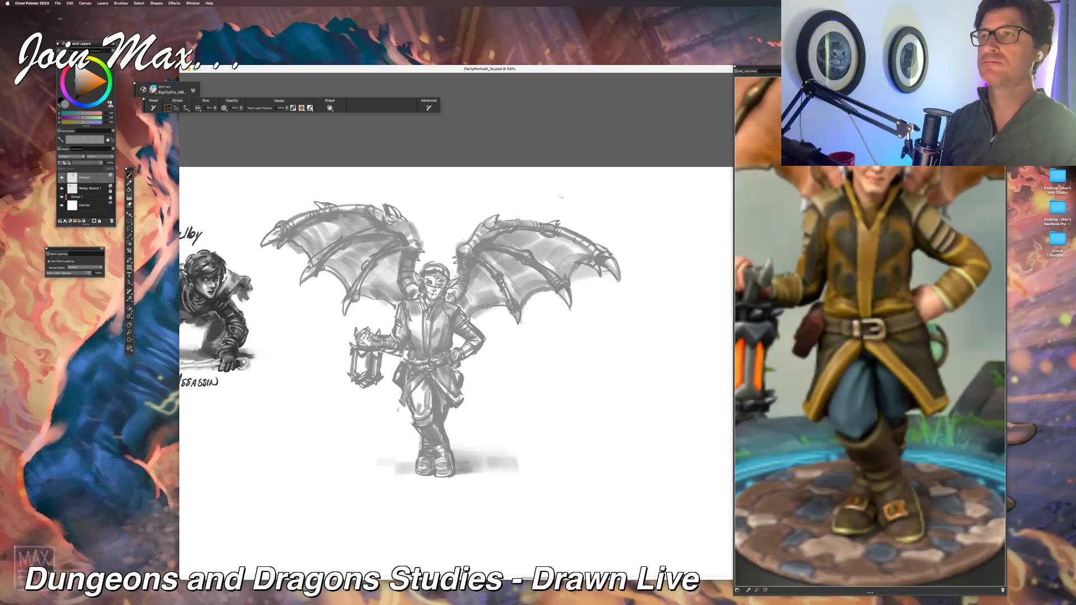
{"action": "key", "text": "super+plus"}
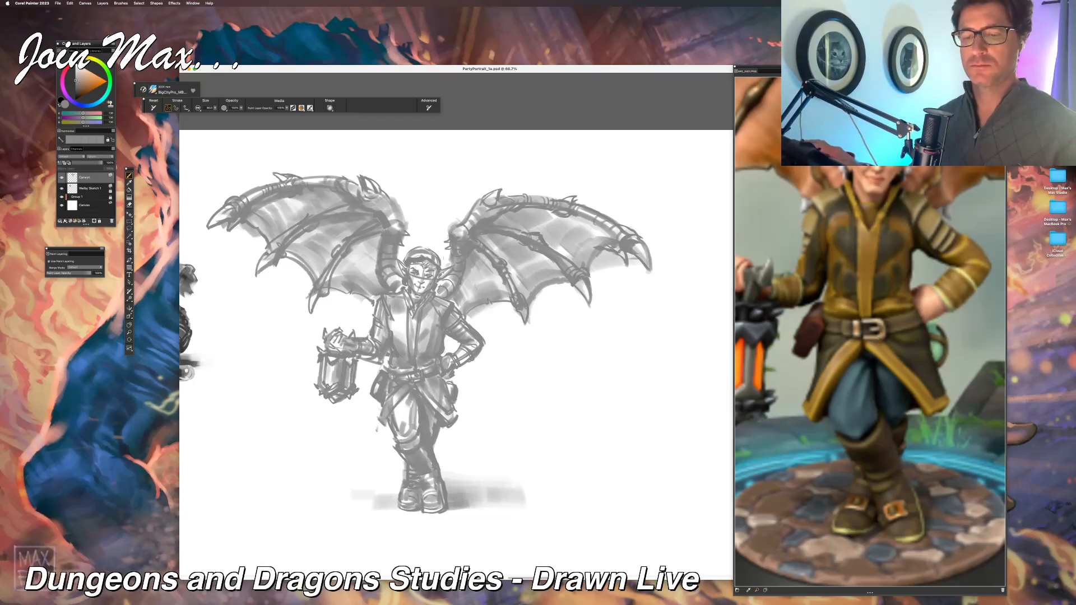
{"action": "key", "text": "super+minus"}
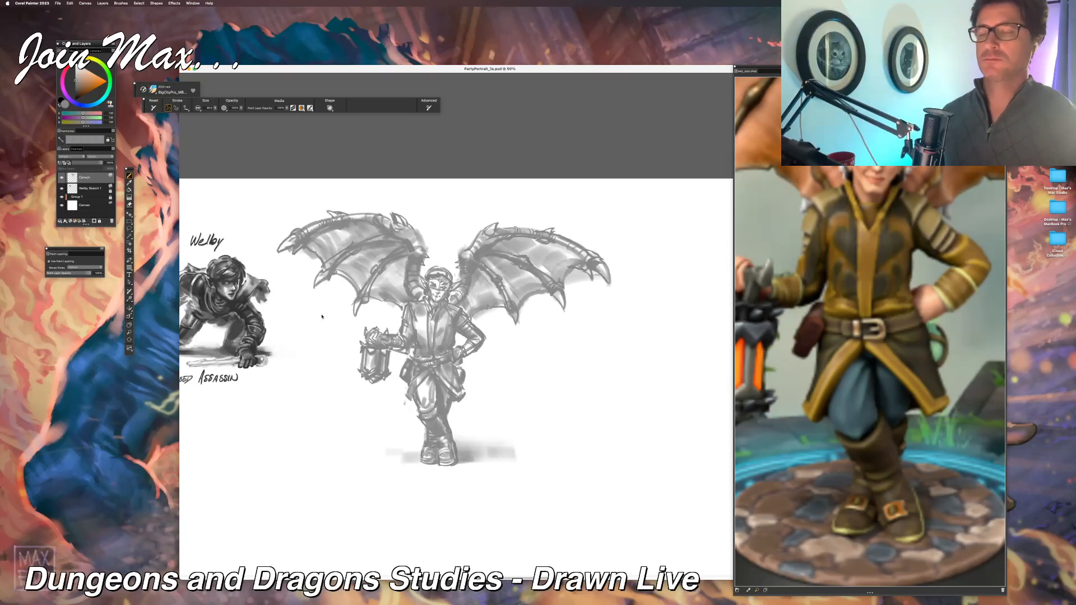
{"action": "key", "text": "super+minus"}
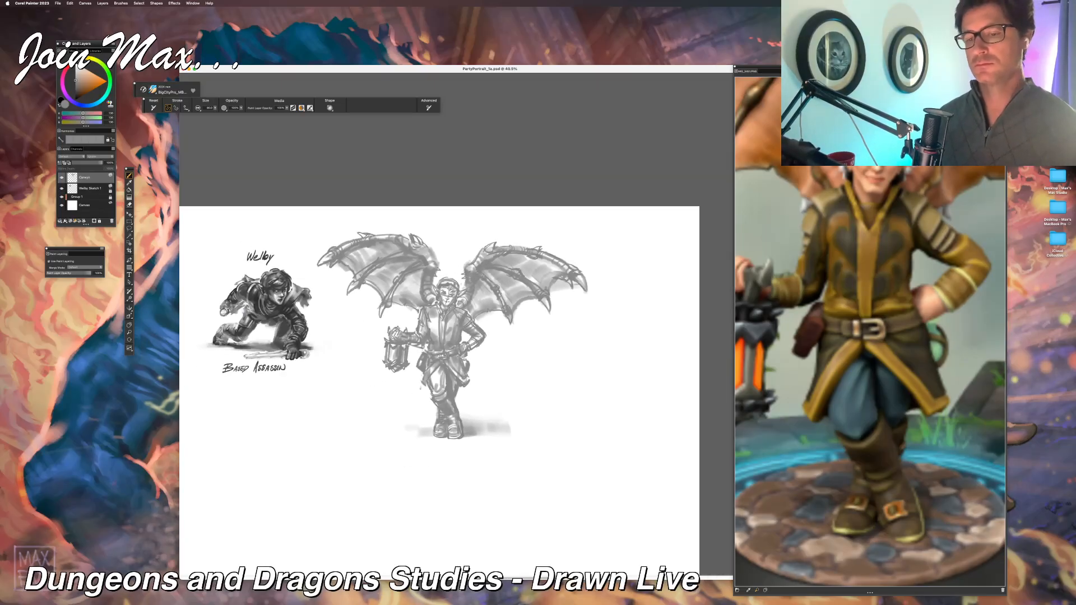
Step: Move the lantern bearer's sketch layer slightly upward on the canvas
{"action": "key", "text": "super+plus"}
{"action": "key", "text": "super+plus"}
{"action": "key", "text": "f"}
{"action": "left_click_drag", "start_coordinate": [442, 380], "coordinate": [425, 357]}
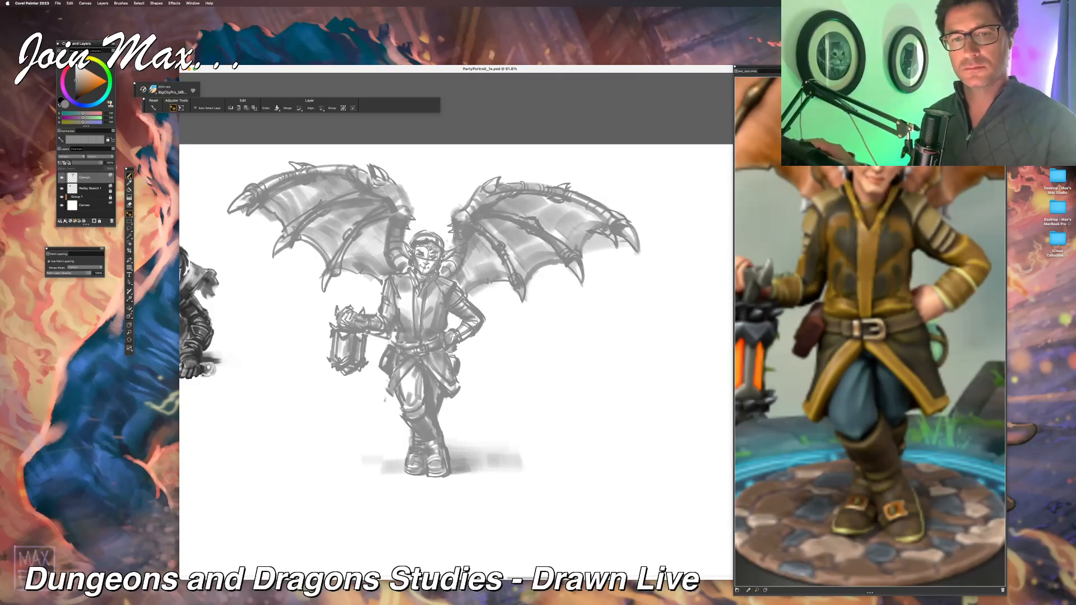
{"action": "key", "text": "b"}
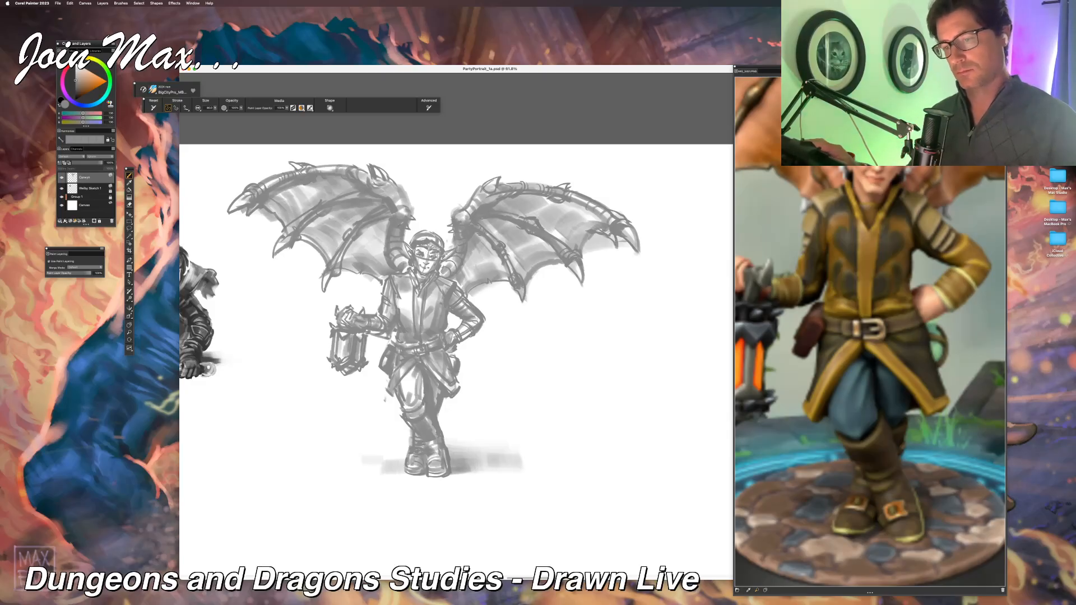
Step: Deepen the ground shadow beside the lantern bearer's boots, undoing a stray stroke near the lower leg
{"action": "key", "text": "super+minus"}
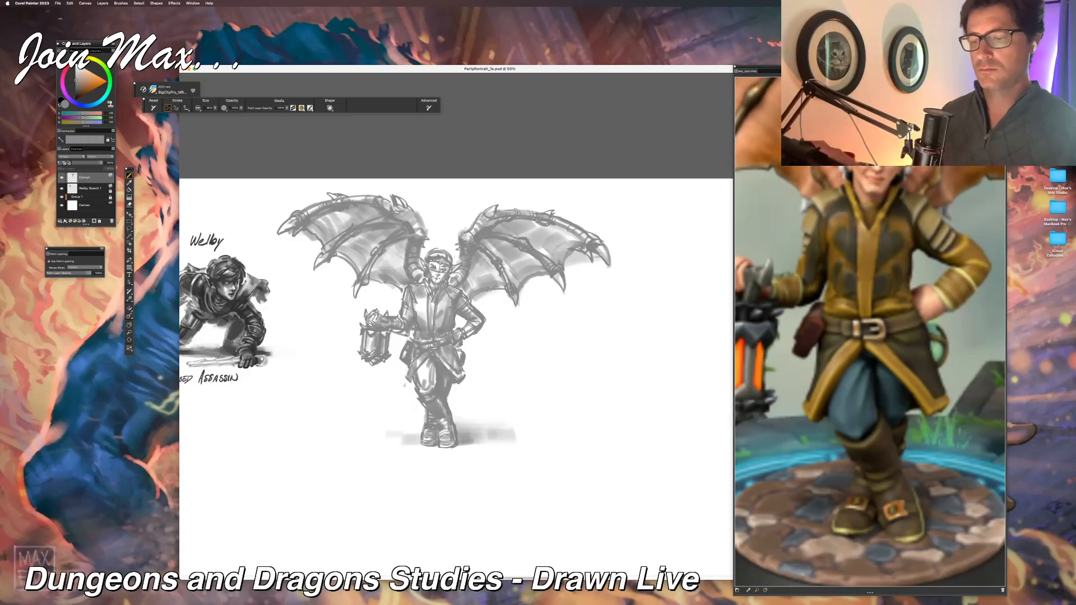
{"action": "key", "text": "super+minus"}
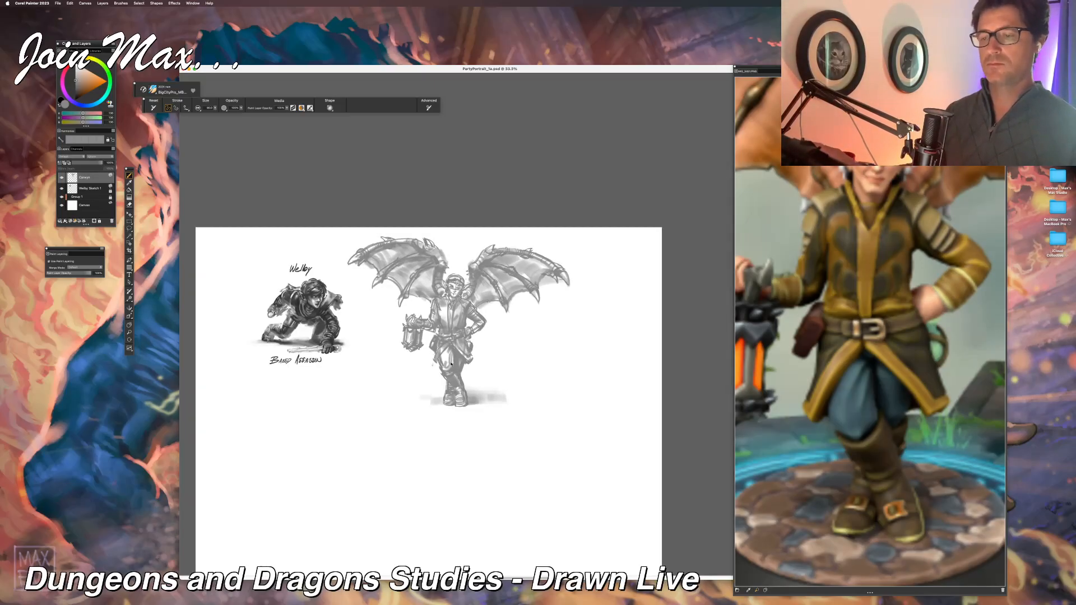
{"action": "key", "text": "super+equal"}
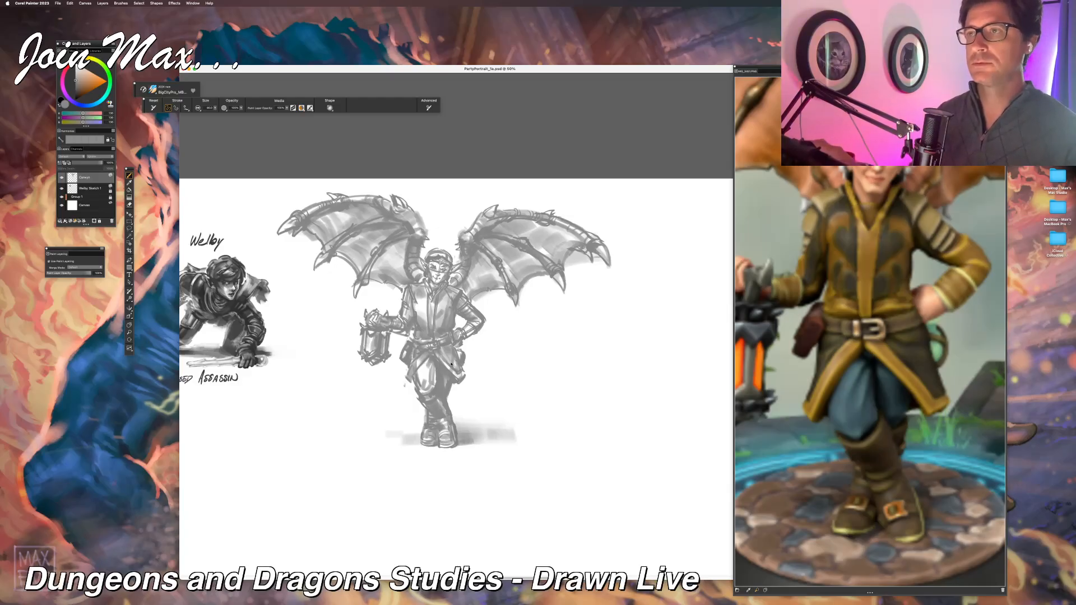
{"action": "mouse_move", "coordinate": [459, 399]}
{"action": "left_mouse_down"}
{"action": "mouse_move", "coordinate": [469, 422]}
{"action": "mouse_move", "coordinate": [460, 421]}
{"action": "mouse_move", "coordinate": [489, 423]}
{"action": "left_mouse_up"}
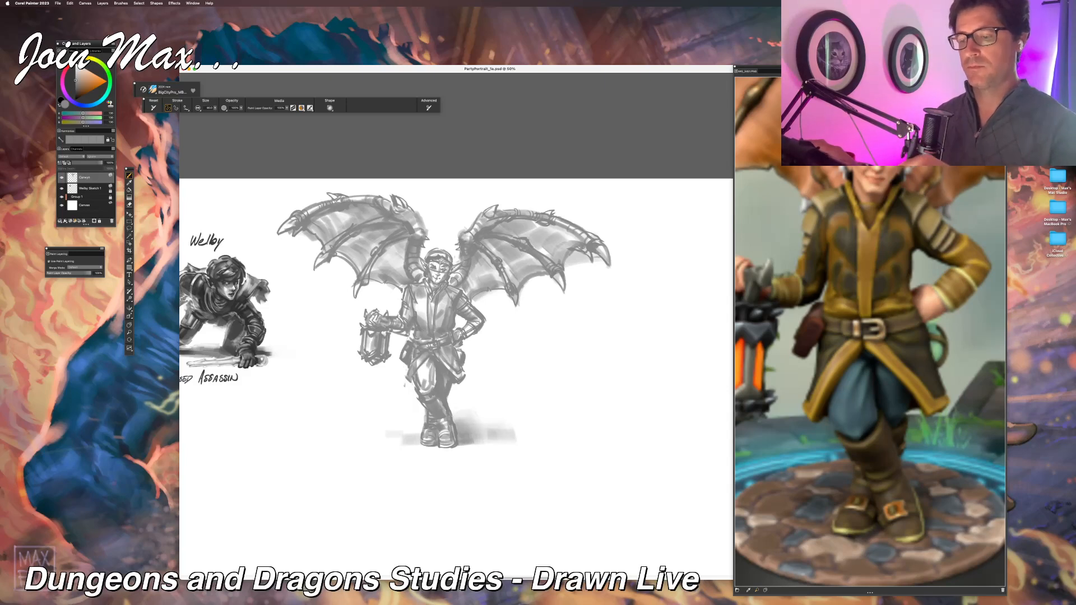
{"action": "left_click_drag", "start_coordinate": [391, 397], "coordinate": [406, 420]}
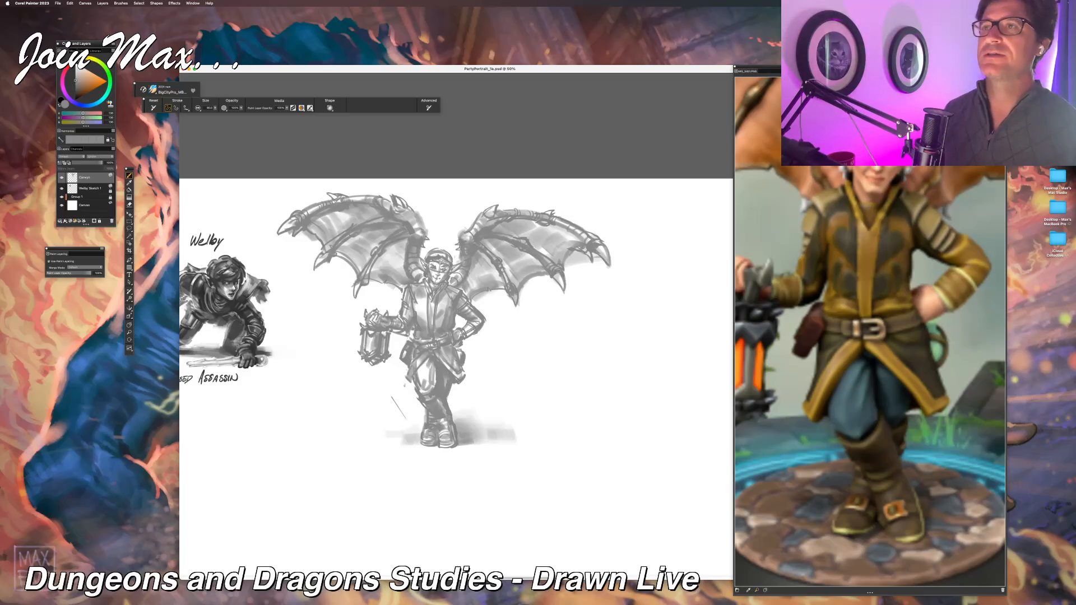
{"action": "key", "text": "super+z"}
Step: Lasso the lantern, move it onto its own layer, and transform it to hang larger and lower from the hand
{"action": "key", "text": "l"}
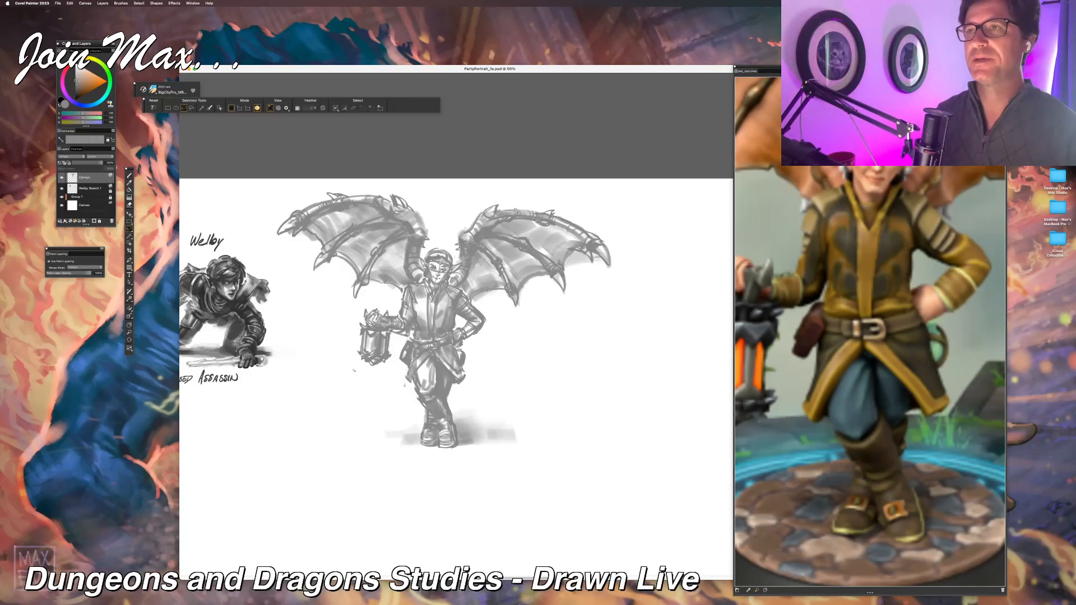
{"action": "mouse_move", "coordinate": [399, 376]}
{"action": "left_mouse_down"}
{"action": "mouse_move", "coordinate": [362, 380]}
{"action": "mouse_move", "coordinate": [360, 322]}
{"action": "mouse_move", "coordinate": [398, 352]}
{"action": "mouse_move", "coordinate": [390, 398]}
{"action": "left_mouse_up"}
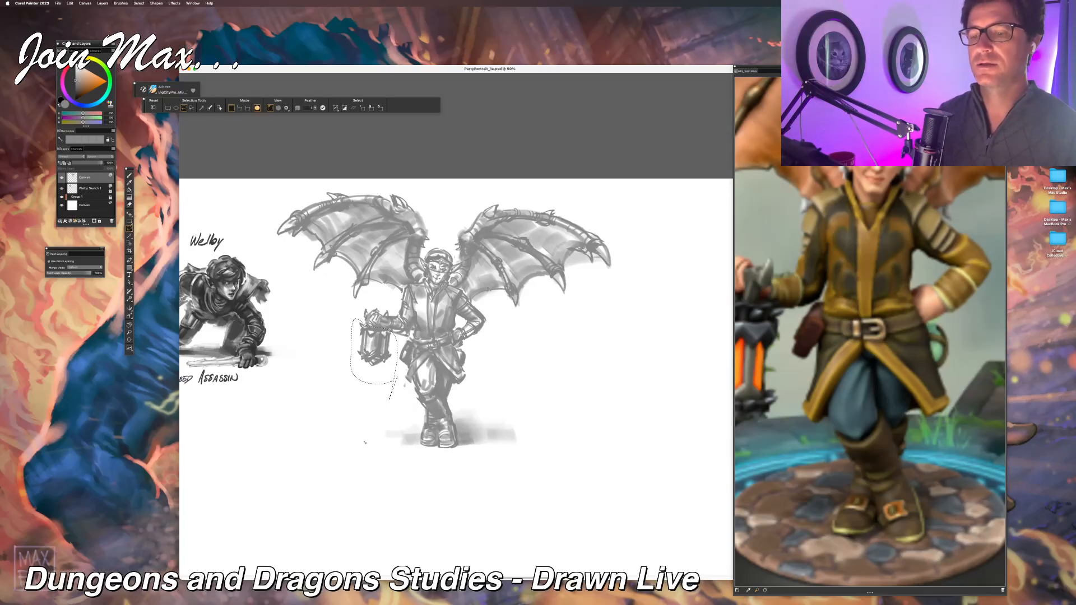
{"action": "key", "text": "super+x"}
{"action": "key", "text": "super+v"}
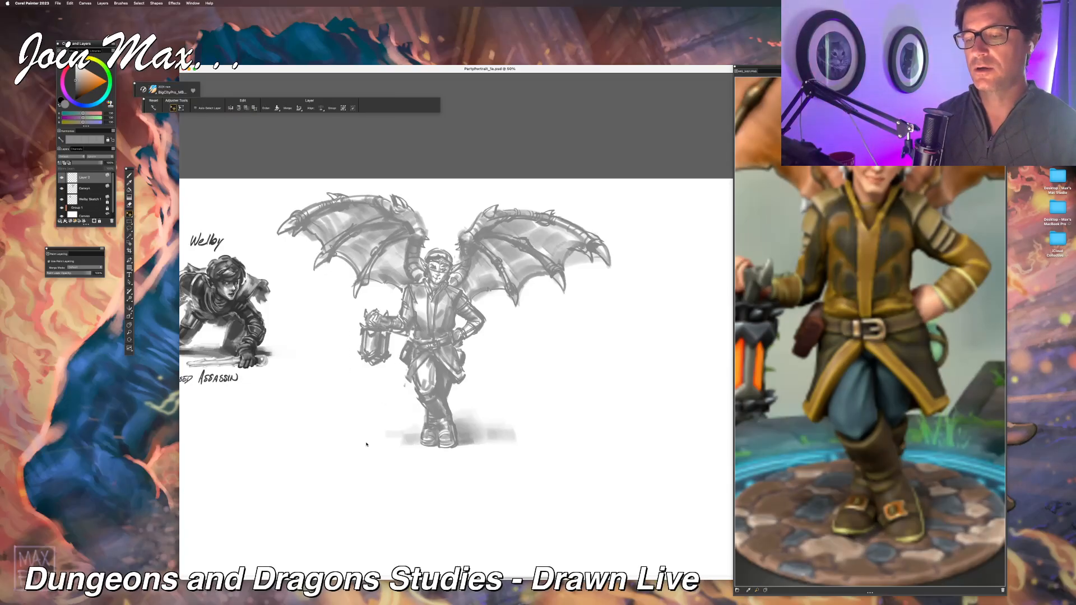
{"action": "mouse_move", "coordinate": [358, 369]}
{"action": "left_mouse_down"}
{"action": "mouse_move", "coordinate": [354, 386]}
{"action": "mouse_move", "coordinate": [411, 327]}
{"action": "mouse_move", "coordinate": [360, 380]}
{"action": "mouse_move", "coordinate": [367, 373]}
{"action": "left_mouse_up"}
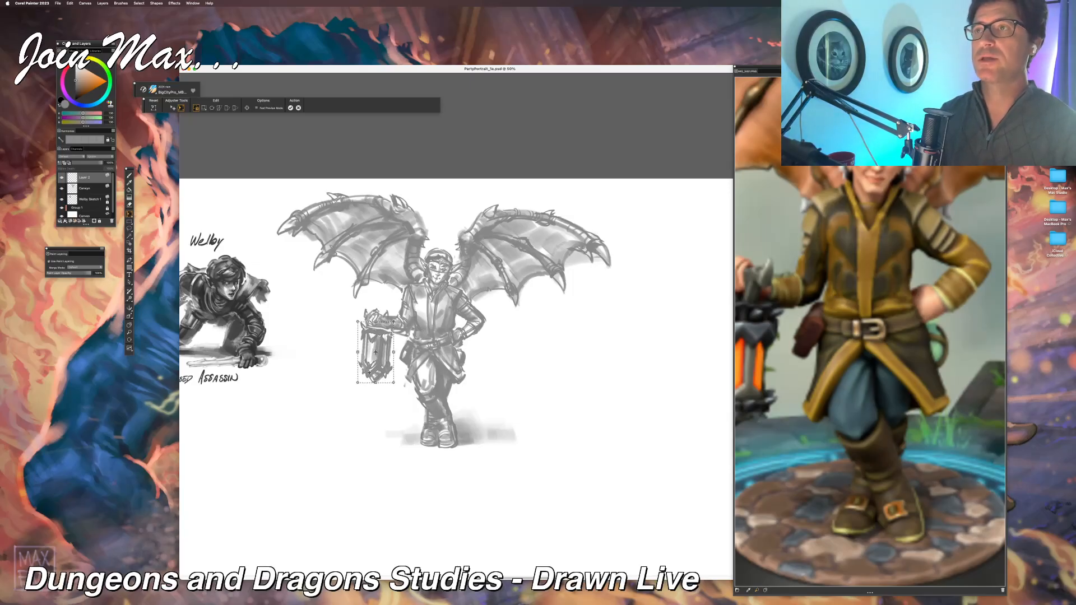
{"action": "key", "text": "Return"}
{"action": "key", "text": "b"}
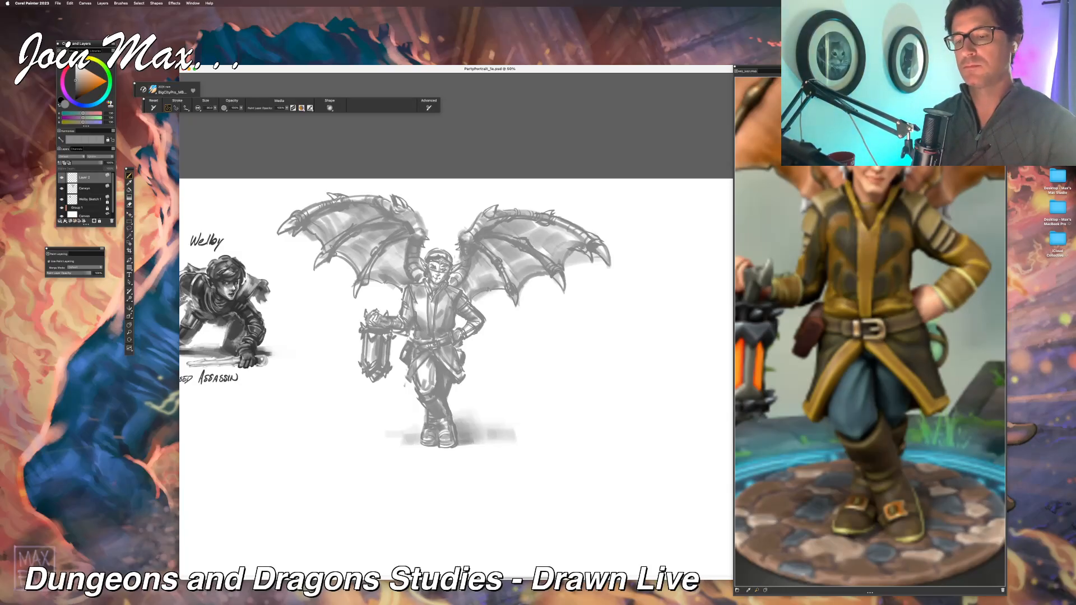
{"action": "key", "text": "n"}
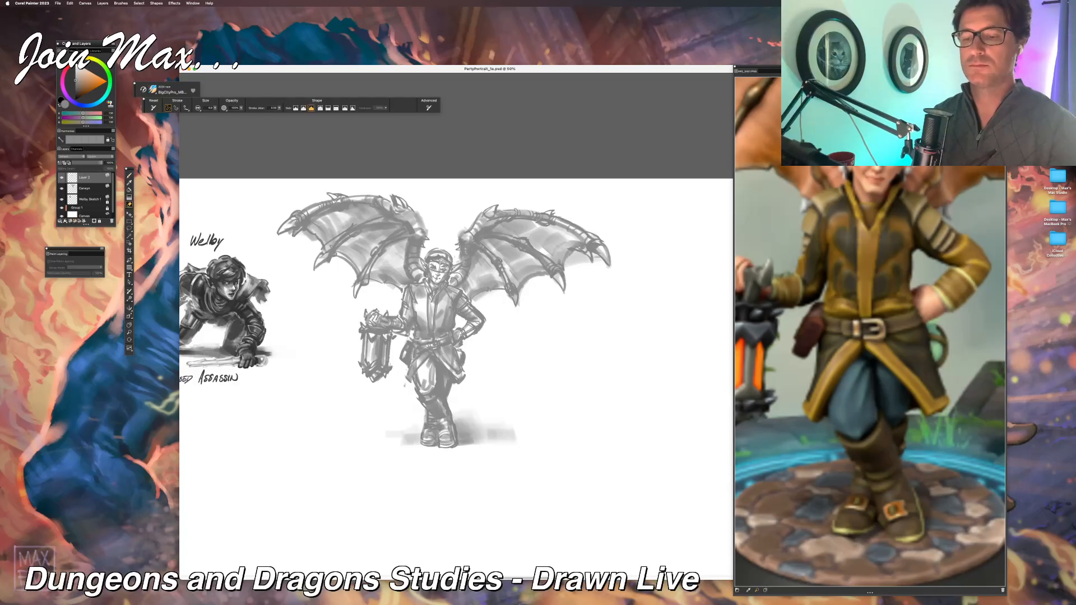
{"action": "key", "text": "b"}
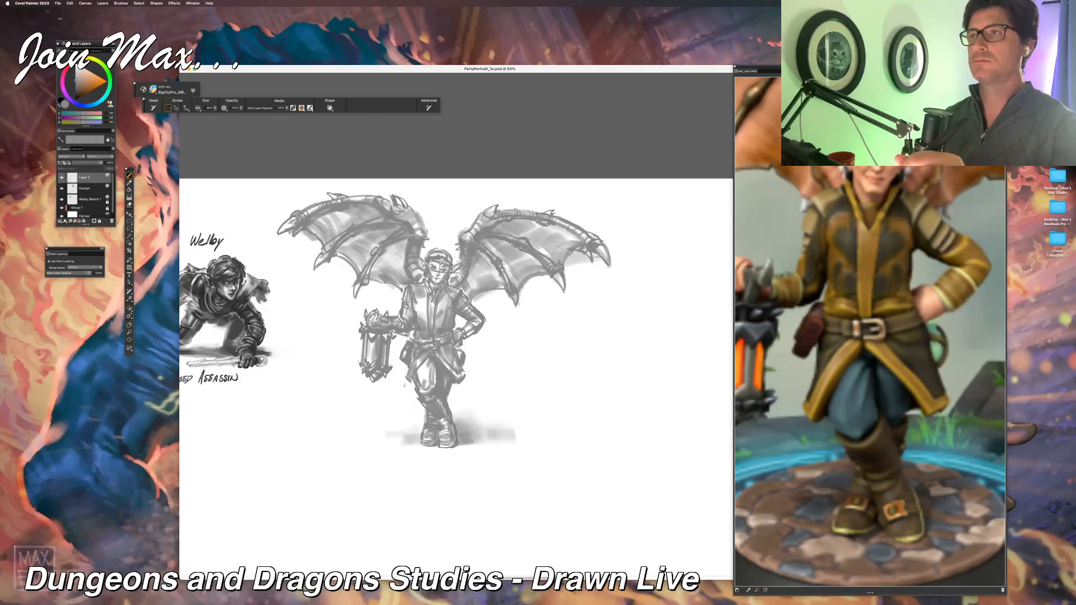
Step: Lift the bent arm at the hip from the sketch layer onto its own layer and adjust it with a free transform
{"action": "key", "text": "l"}
{"action": "mouse_move", "coordinate": [458, 321]}
{"action": "left_mouse_down"}
{"action": "mouse_move", "coordinate": [493, 331]}
{"action": "mouse_move", "coordinate": [472, 301]}
{"action": "mouse_move", "coordinate": [458, 324]}
{"action": "left_mouse_up"}
{"action": "key", "text": "super+c"}
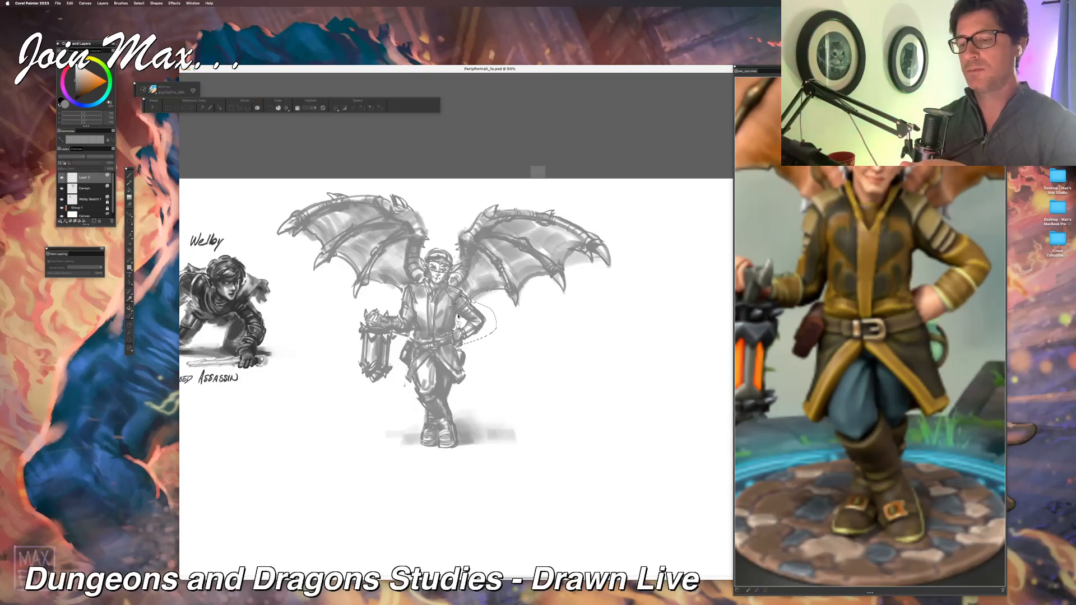
{"action": "key", "text": "Return"}
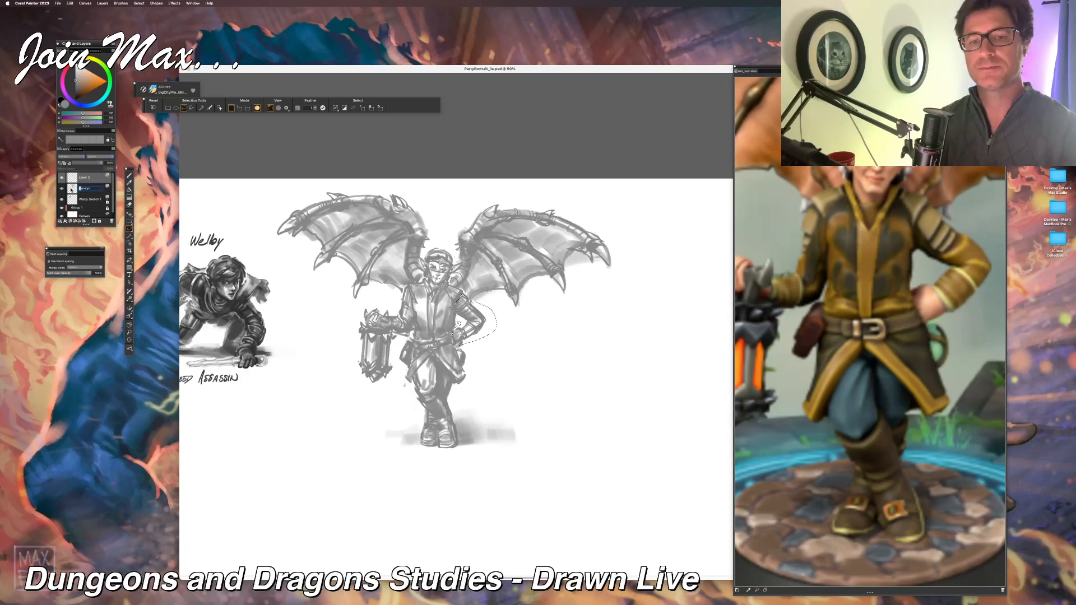
{"action": "left_click", "coordinate": [72, 193], "text": "shift"}
{"action": "key", "text": "super+e"}
{"action": "key", "text": "f"}
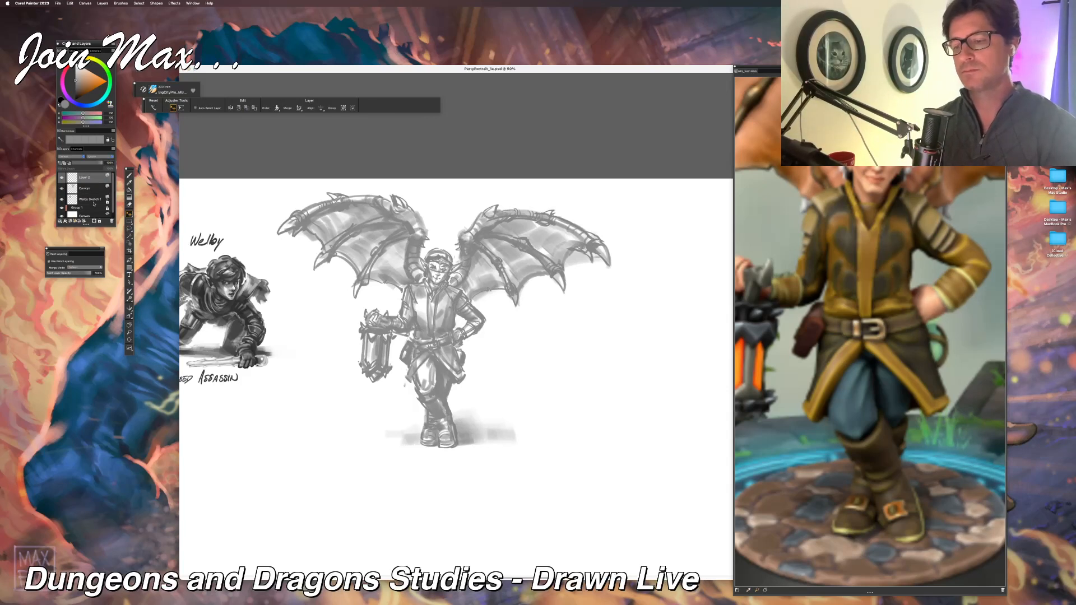
{"action": "key", "text": "super+t"}
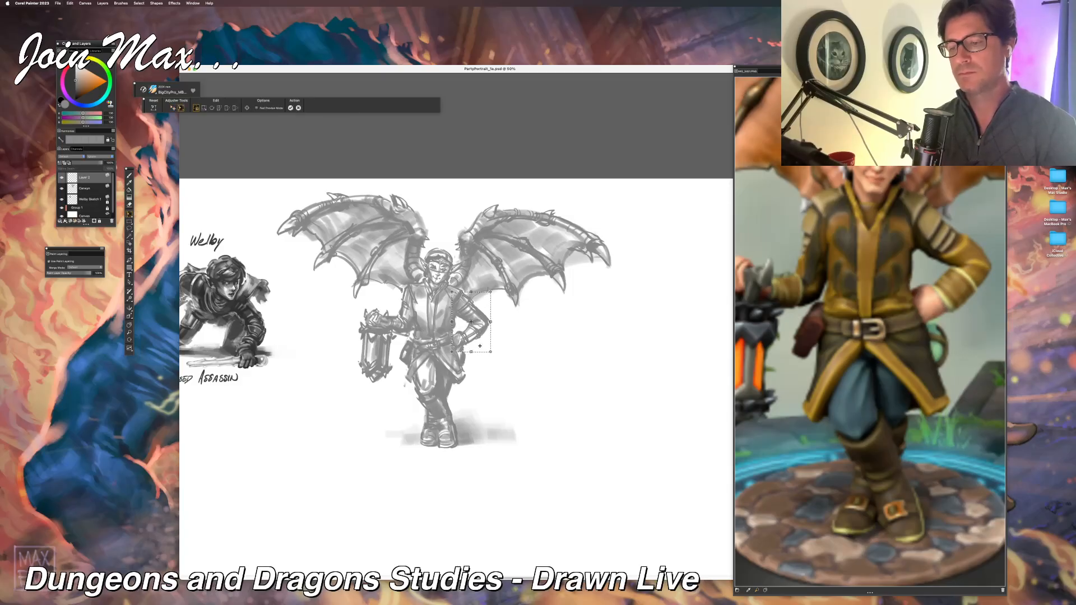
{"action": "key", "text": "Return"}
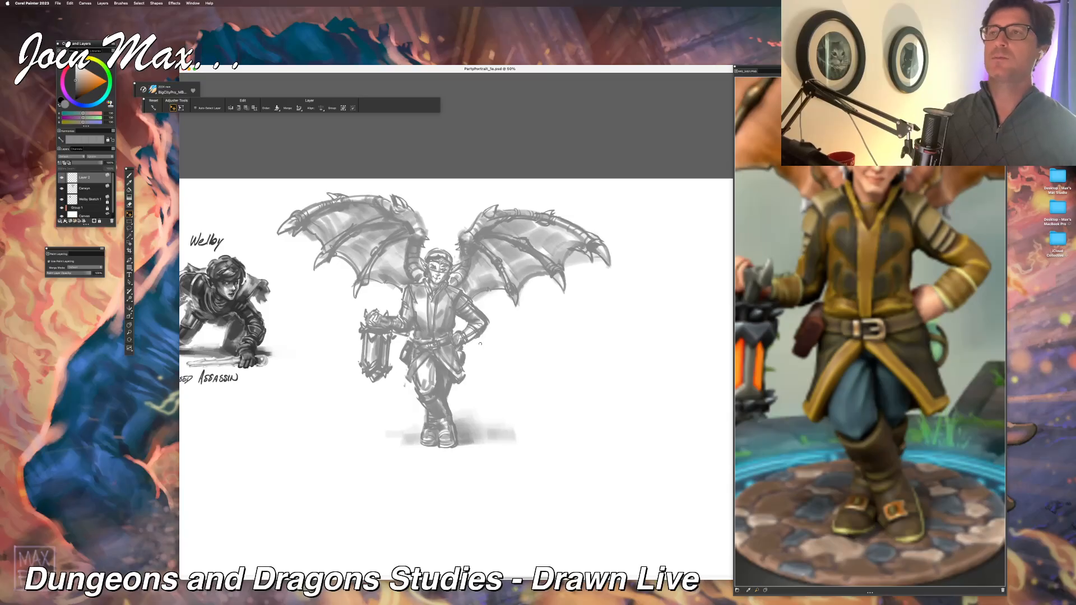
Step: Examine the winged figure's lantern and arm proportions close up and against the whole page with the crouching assassin
{"action": "key", "text": "b"}
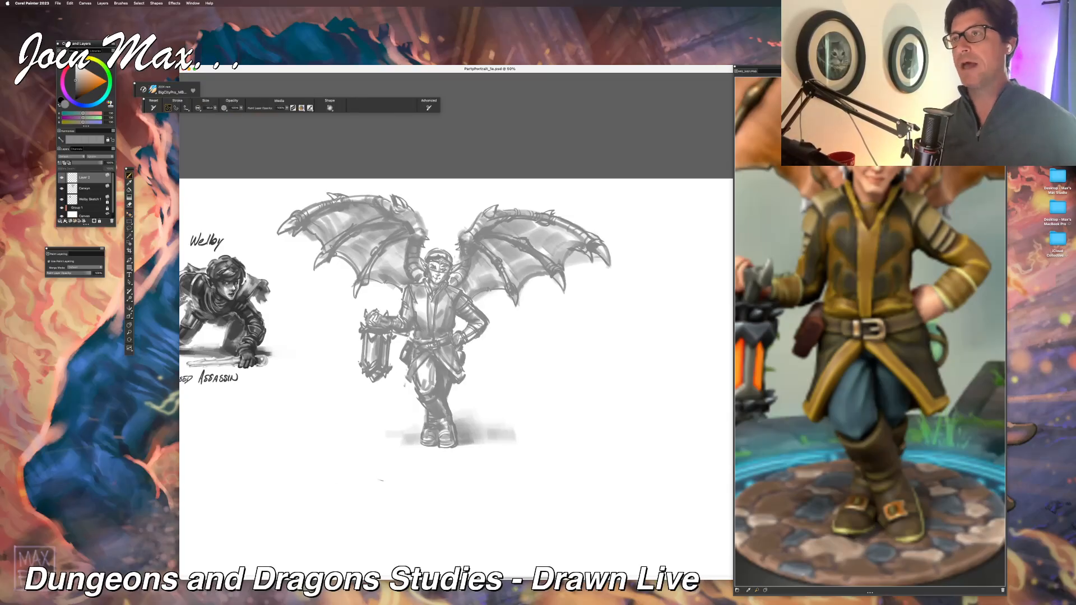
{"action": "key", "text": "super+minus"}
{"action": "key", "text": "super+minus"}
{"action": "key", "text": "super+minus"}
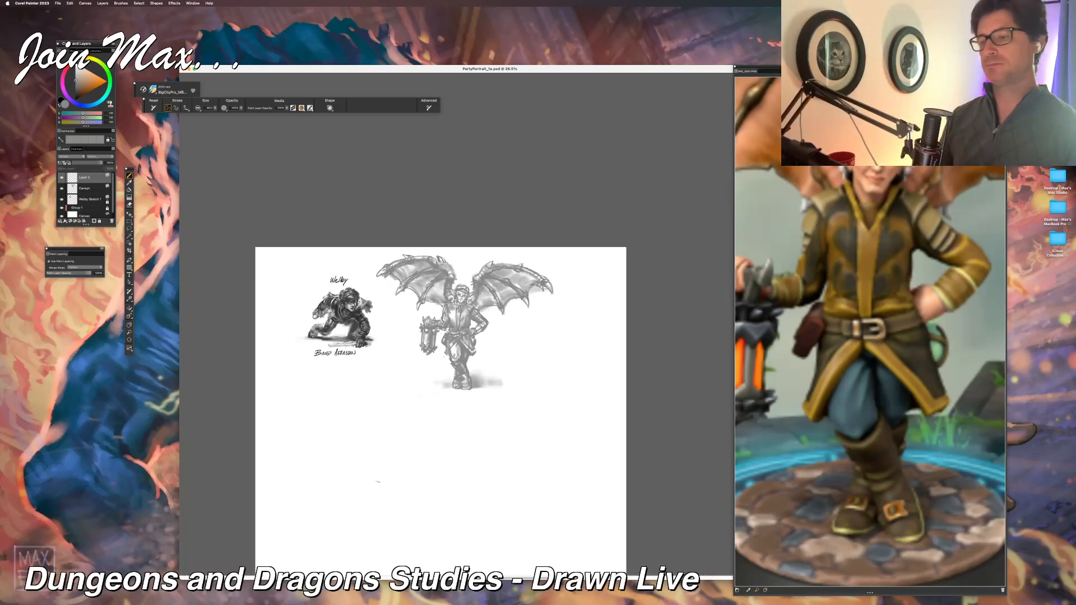
{"action": "key", "text": "super+plus"}
{"action": "key", "text": "super+plus"}
{"action": "key", "text": "super+plus"}
{"action": "key", "text": "super+plus"}
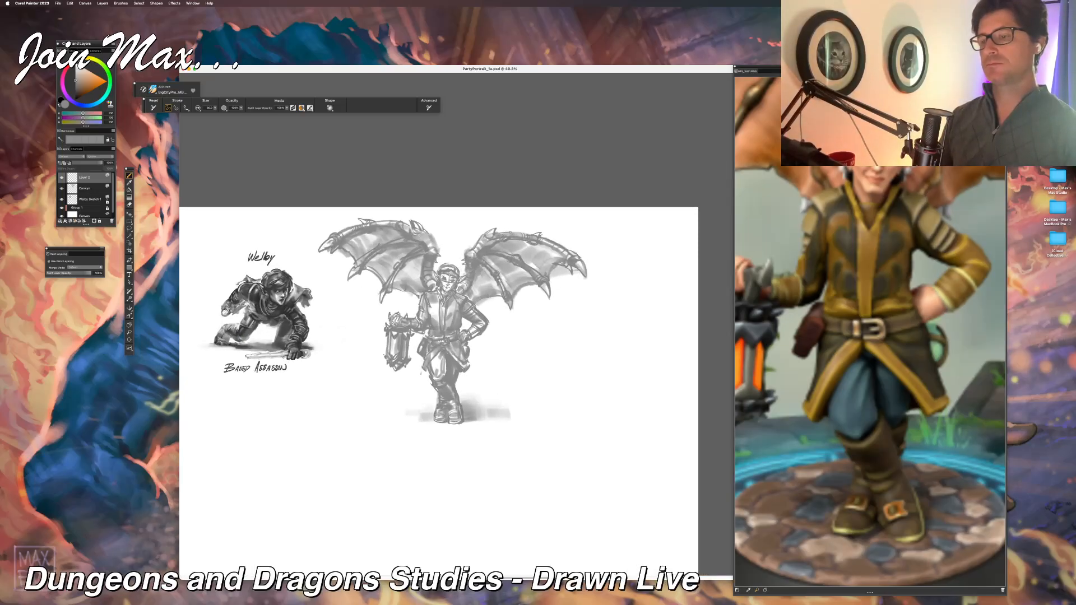
{"action": "key", "text": "super+plus"}
{"action": "key", "text": "super+plus"}
{"action": "key", "text": "super+plus"}
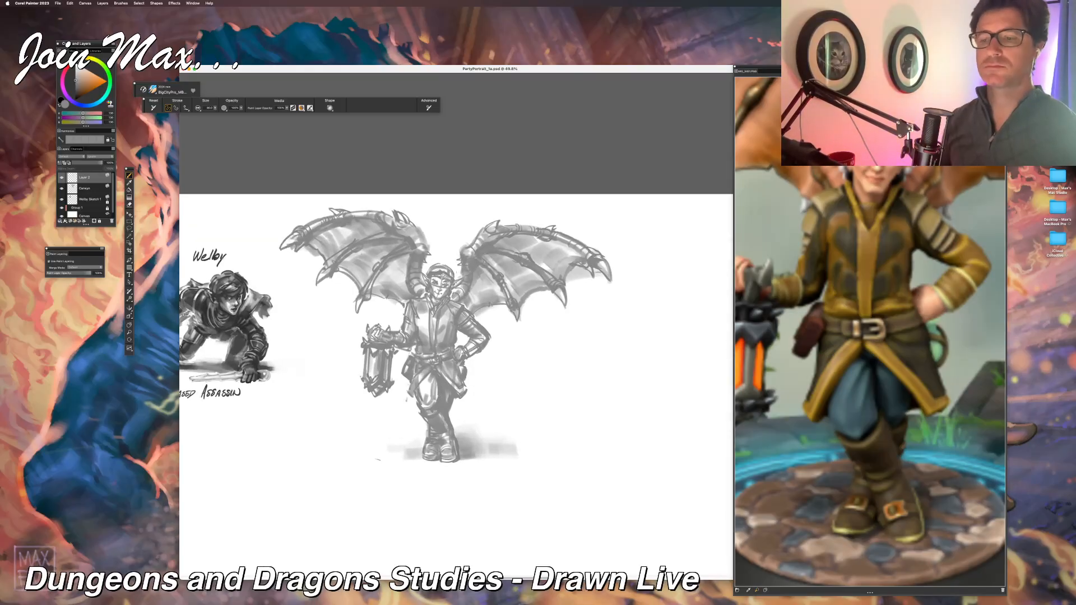
{"action": "key", "text": "super+z"}
{"action": "key", "text": "super+minus"}
{"action": "key", "text": "super+minus"}
{"action": "key", "text": "super+minus"}
{"action": "key", "text": "super+minus"}
{"action": "key", "text": "super+minus"}
{"action": "key", "text": "super+minus"}
{"action": "key", "text": "super+plus"}
{"action": "key", "text": "super+plus"}
{"action": "key", "text": "super+plus"}
{"action": "key", "text": "super+plus"}
{"action": "key", "text": "super+plus"}
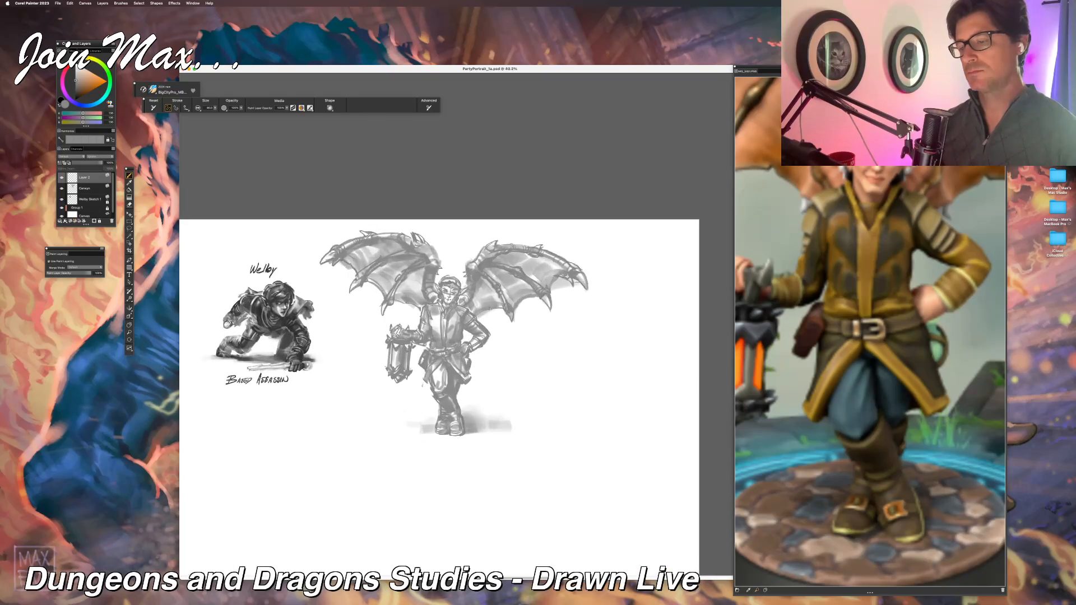
{"action": "key", "text": "super+plus"}
{"action": "key", "text": "super+plus"}
{"action": "key", "text": "super+plus"}
{"action": "key", "text": "super+plus"}
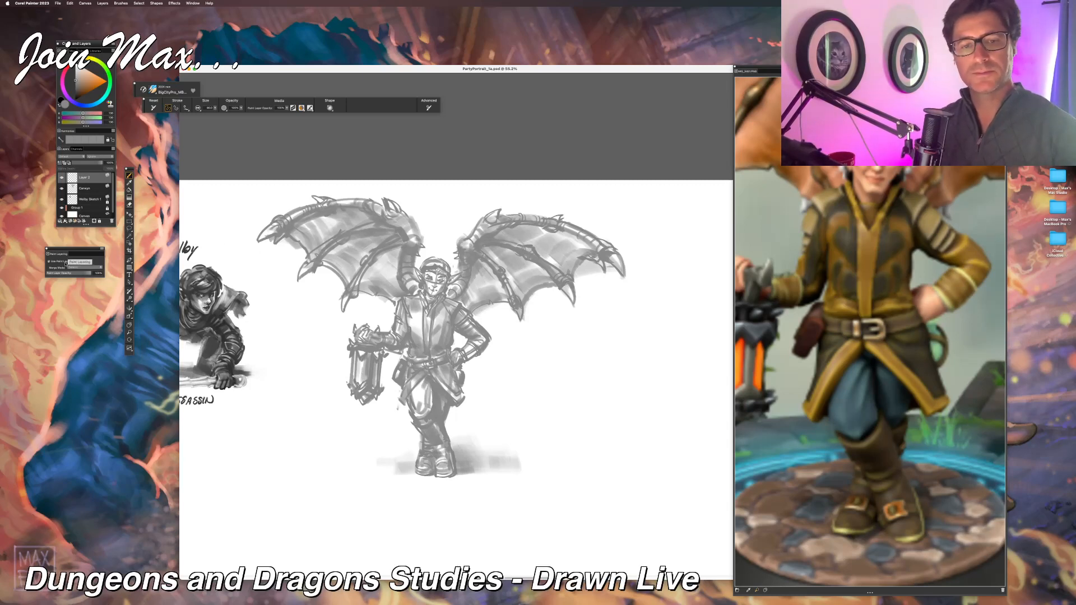
Step: Change the brush's merge mode and merge the top layer with the lantern bearer's sketch layer
{"action": "left_click", "coordinate": [84, 267]}
{"action": "left_click", "coordinate": [77, 319]}
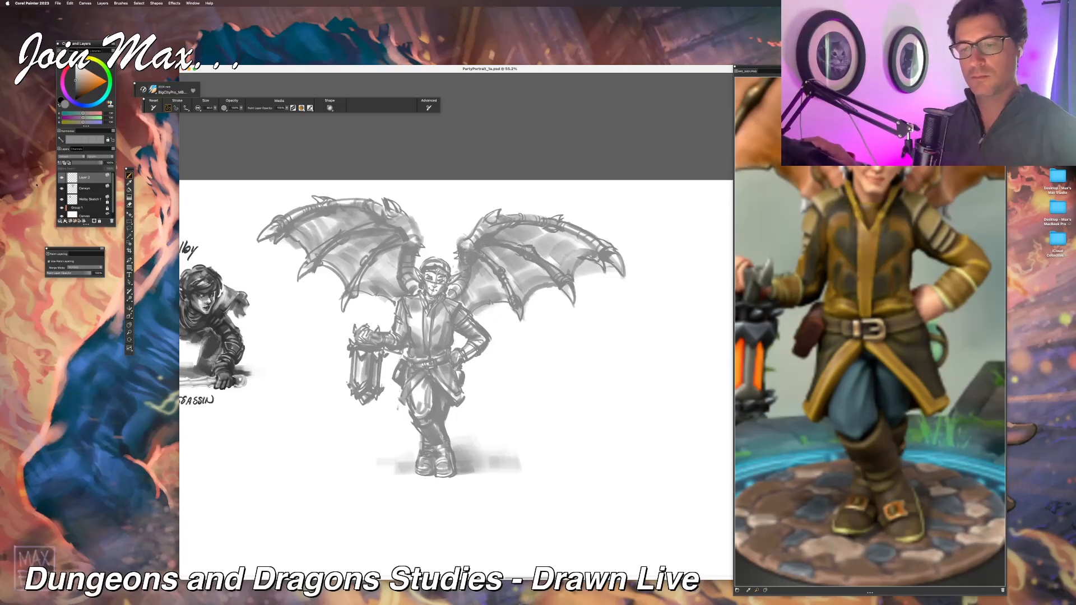
{"action": "left_click", "coordinate": [80, 189]}
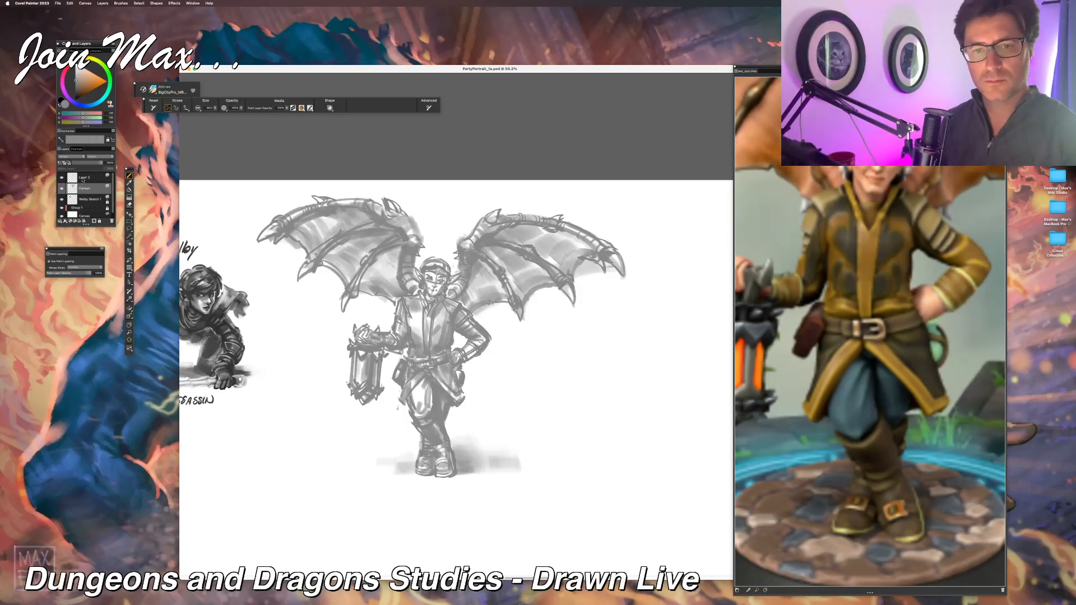
{"action": "left_click", "coordinate": [83, 178]}
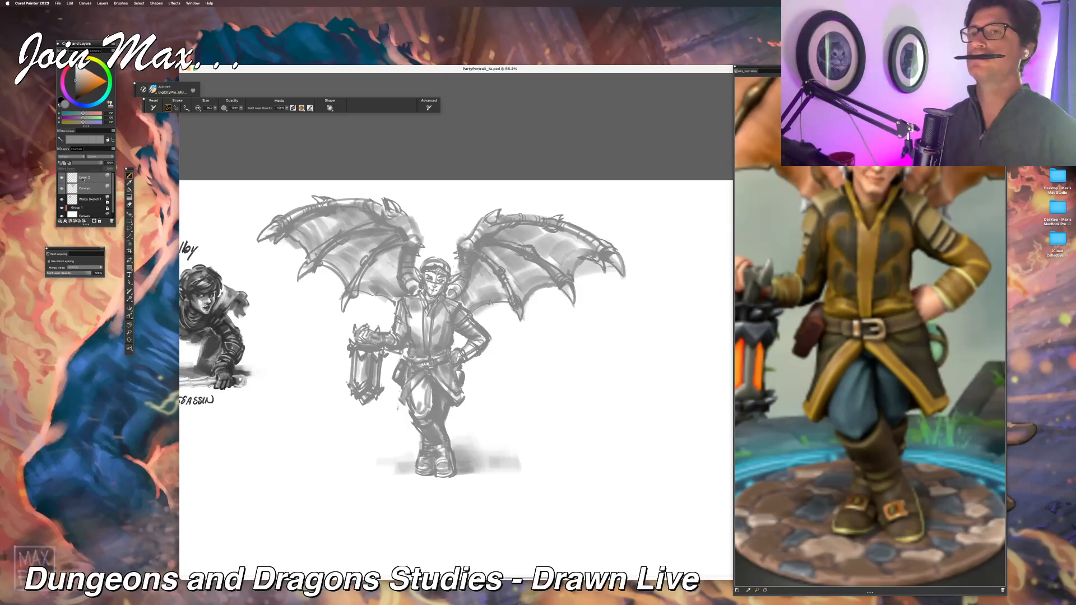
{"action": "key", "text": "Delete"}
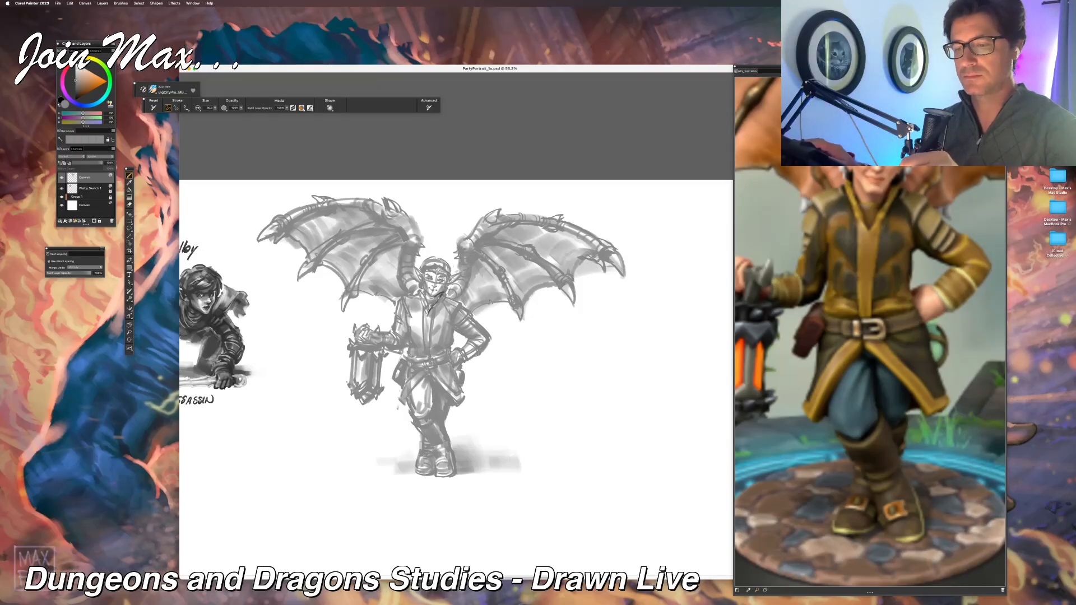
Step: Darken the lantern bearer's hair, facial features, jawline and neck with fine dark strokes
{"action": "left_click_drag", "start_coordinate": [449, 273], "coordinate": [443, 290]}
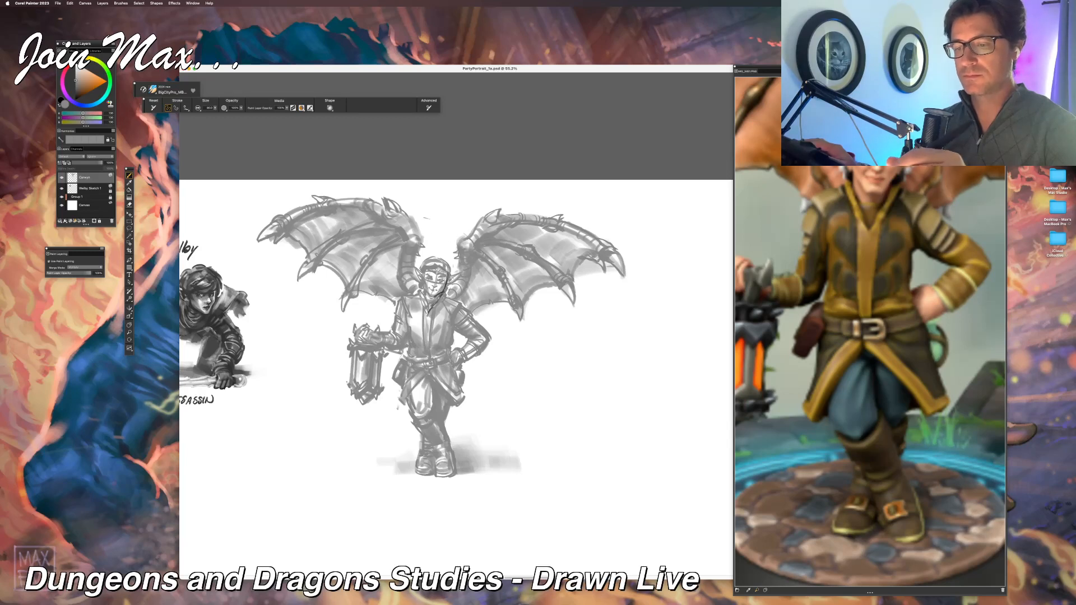
{"action": "key", "text": "super+equal"}
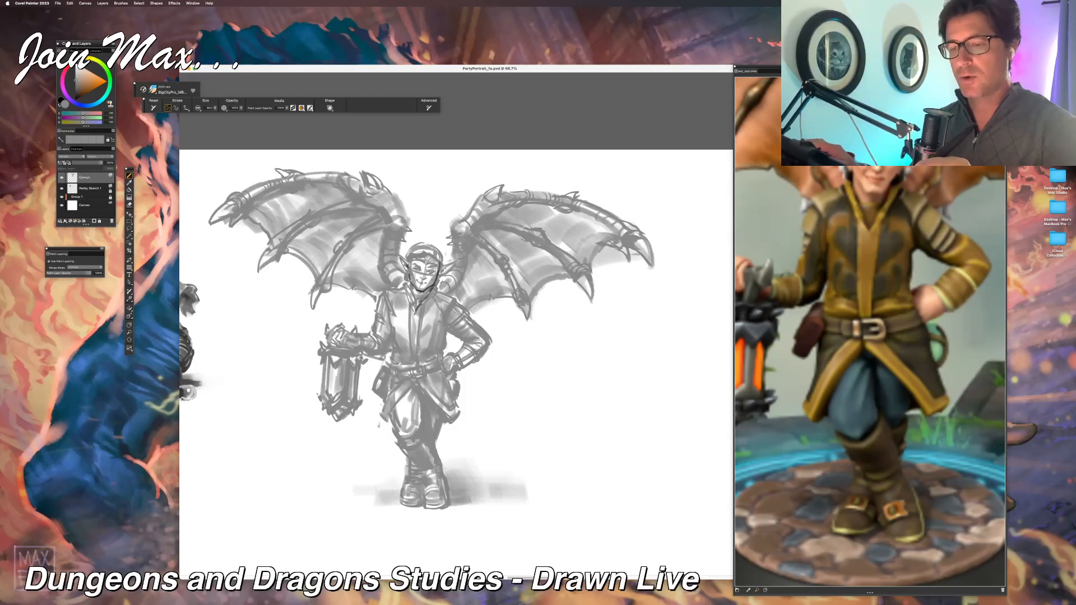
{"action": "mouse_move", "coordinate": [399, 258]}
{"action": "left_mouse_down"}
{"action": "mouse_move", "coordinate": [408, 273]}
{"action": "mouse_move", "coordinate": [440, 275]}
{"action": "left_mouse_up"}
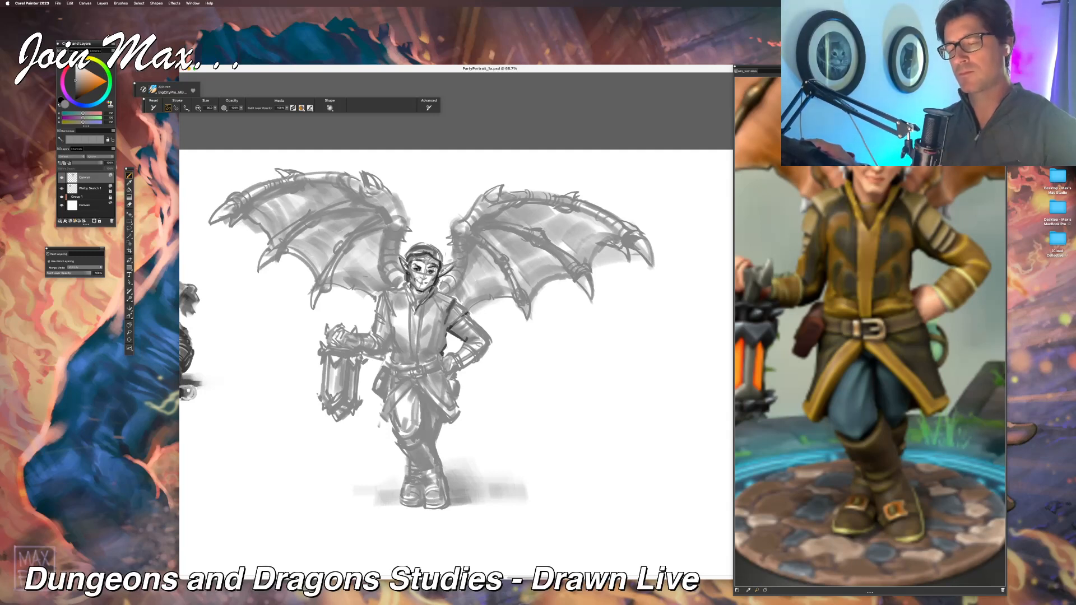
Step: Strengthen the jacket's shoulder, collar, front and belt with dark strokes, and darken the inner edges of the wing above the lantern
{"action": "left_click_drag", "start_coordinate": [381, 300], "coordinate": [390, 325]}
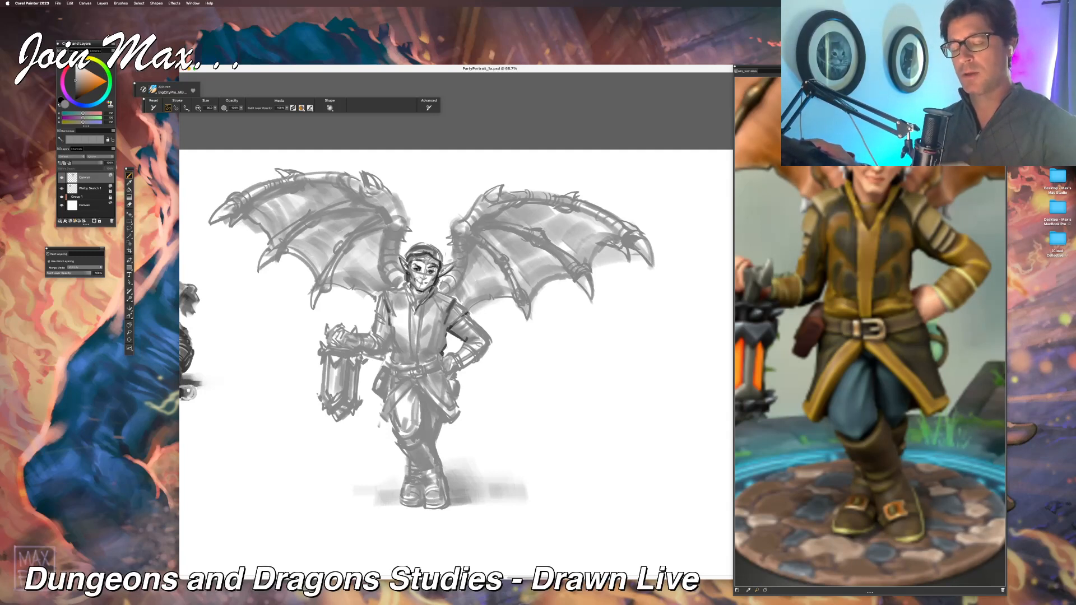
{"action": "left_click_drag", "start_coordinate": [402, 287], "coordinate": [410, 303]}
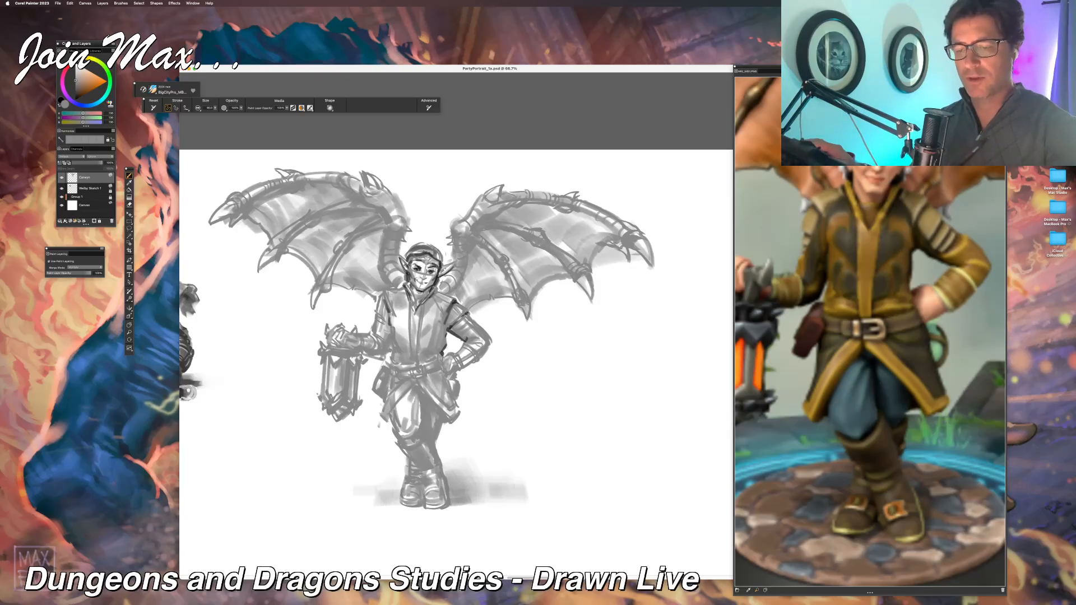
{"action": "mouse_move", "coordinate": [390, 337]}
{"action": "left_mouse_down"}
{"action": "mouse_move", "coordinate": [388, 356]}
{"action": "mouse_move", "coordinate": [377, 352]}
{"action": "left_mouse_up"}
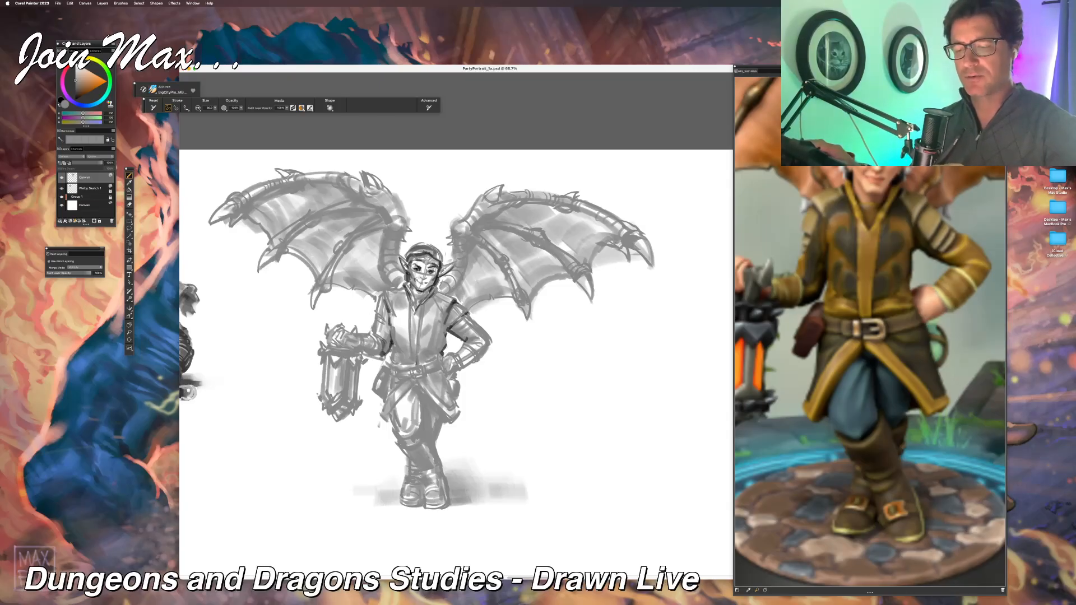
{"action": "left_click_drag", "start_coordinate": [422, 306], "coordinate": [405, 315]}
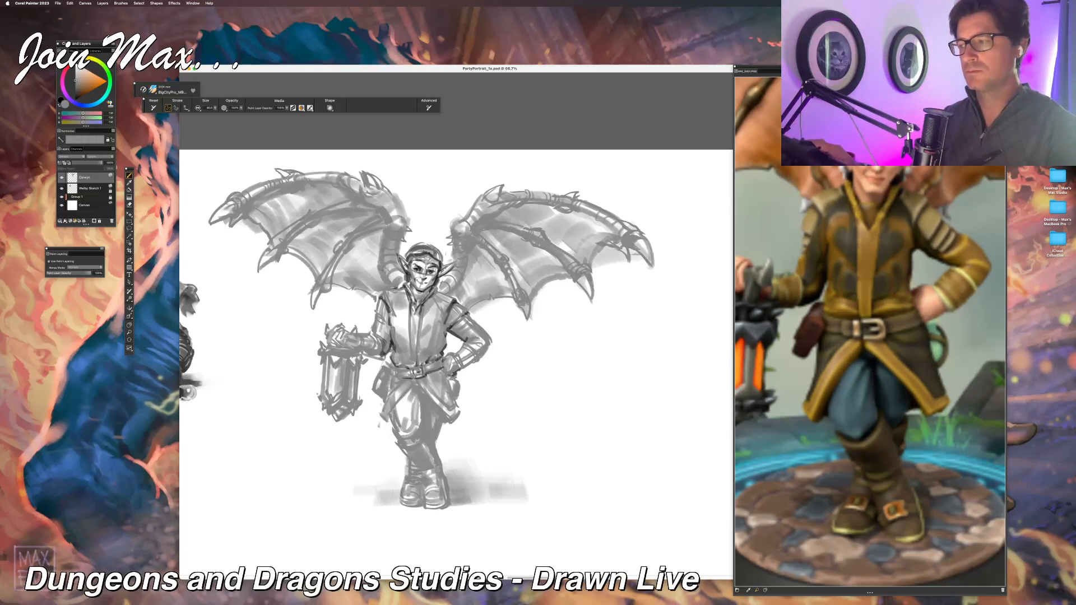
{"action": "mouse_move", "coordinate": [381, 261]}
{"action": "left_mouse_down"}
{"action": "mouse_move", "coordinate": [395, 286]}
{"action": "mouse_move", "coordinate": [384, 289]}
{"action": "mouse_move", "coordinate": [404, 290]}
{"action": "mouse_move", "coordinate": [379, 301]}
{"action": "left_mouse_up"}
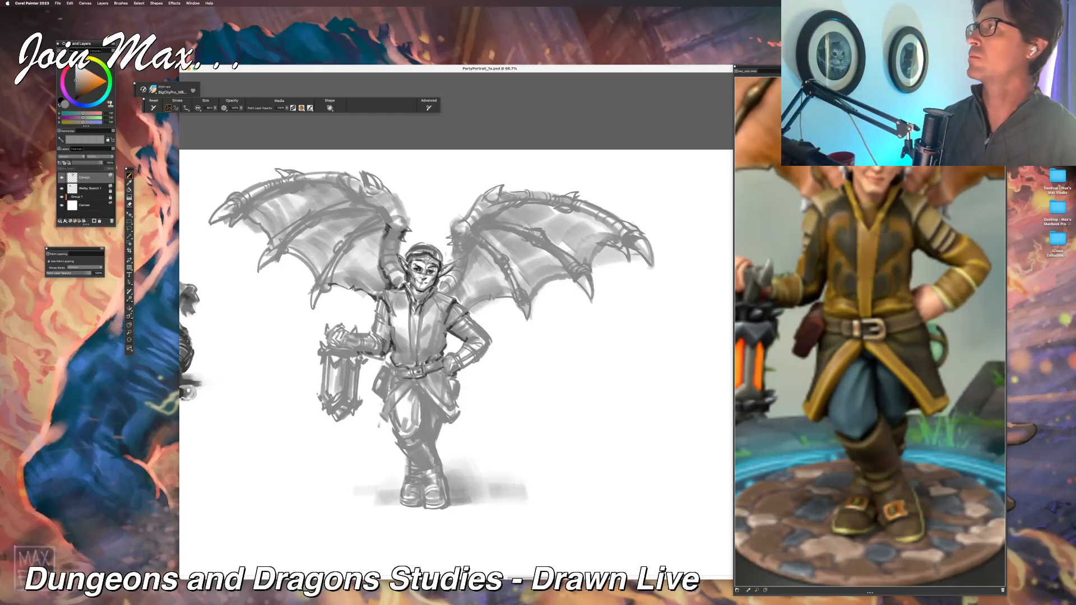
{"action": "key", "text": "super+Tab"}
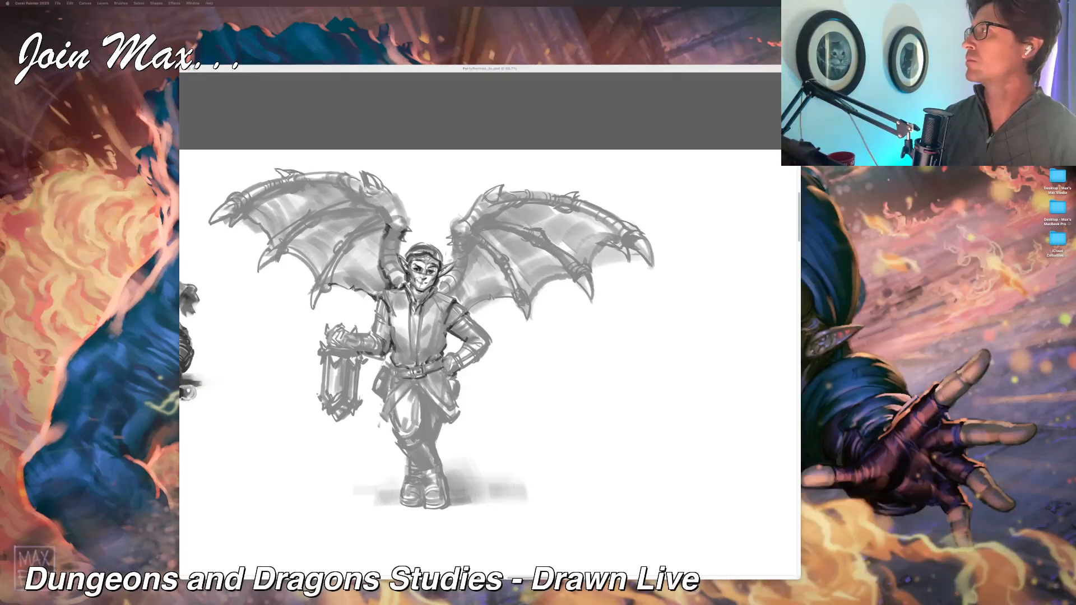
{"action": "key", "text": "super+Tab"}
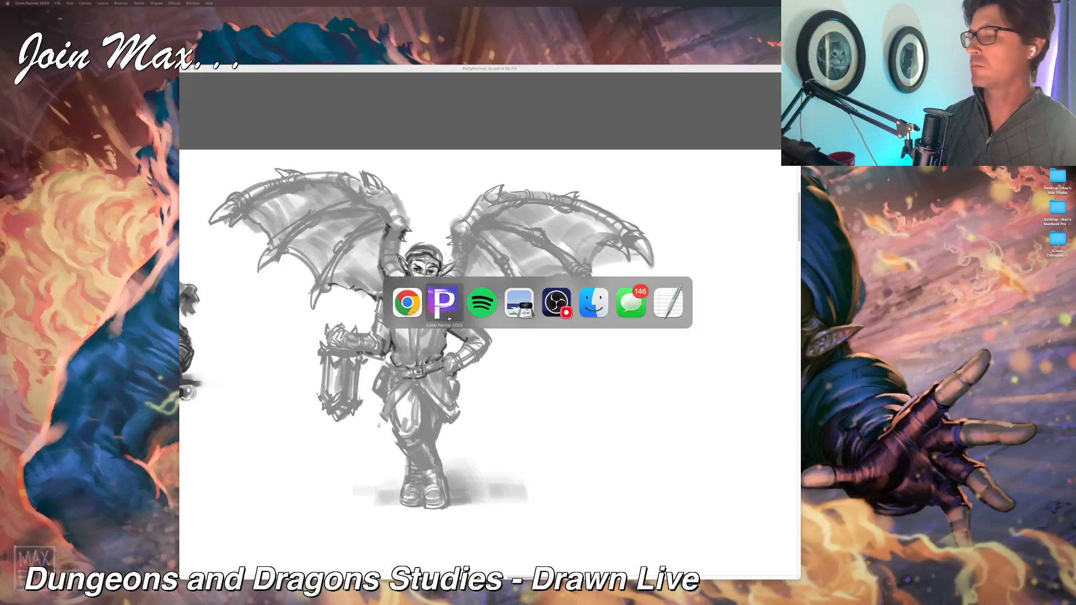
{"action": "left_click", "coordinate": [633, 317]}
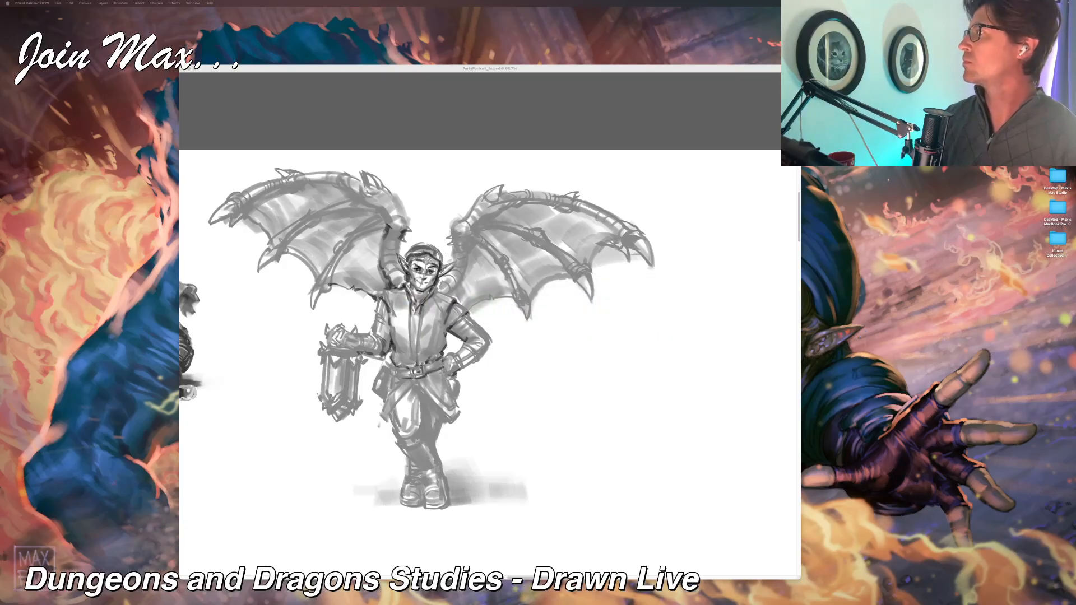
{"action": "left_click", "coordinate": [654, 68]}
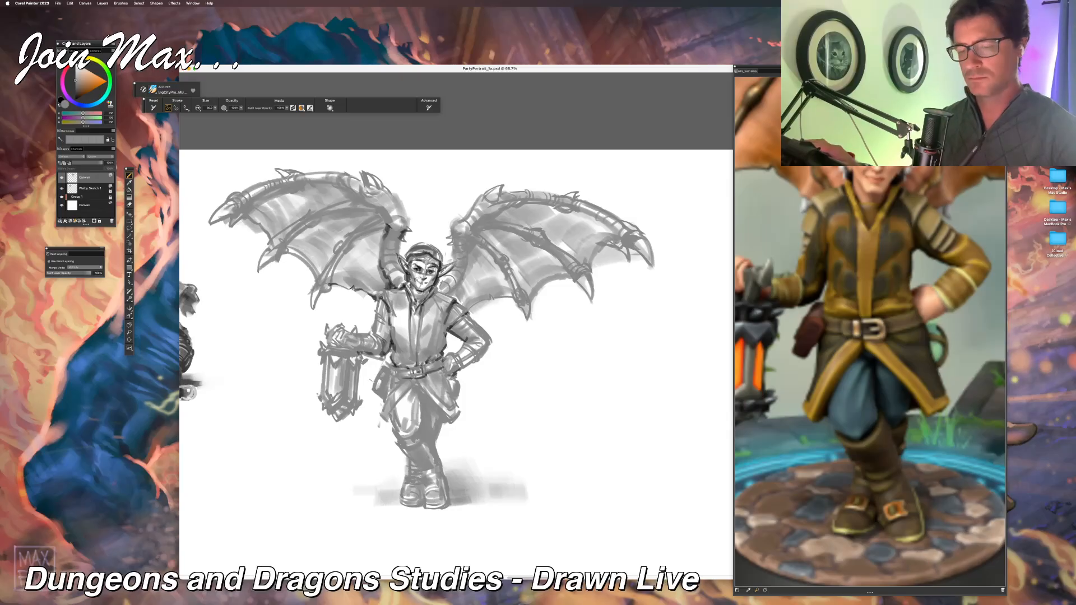
Step: Darken the lantern bearer's coat hem, the trouser outline beneath it and the knee cuff with short dark strokes
{"action": "left_click_drag", "start_coordinate": [377, 379], "coordinate": [385, 398]}
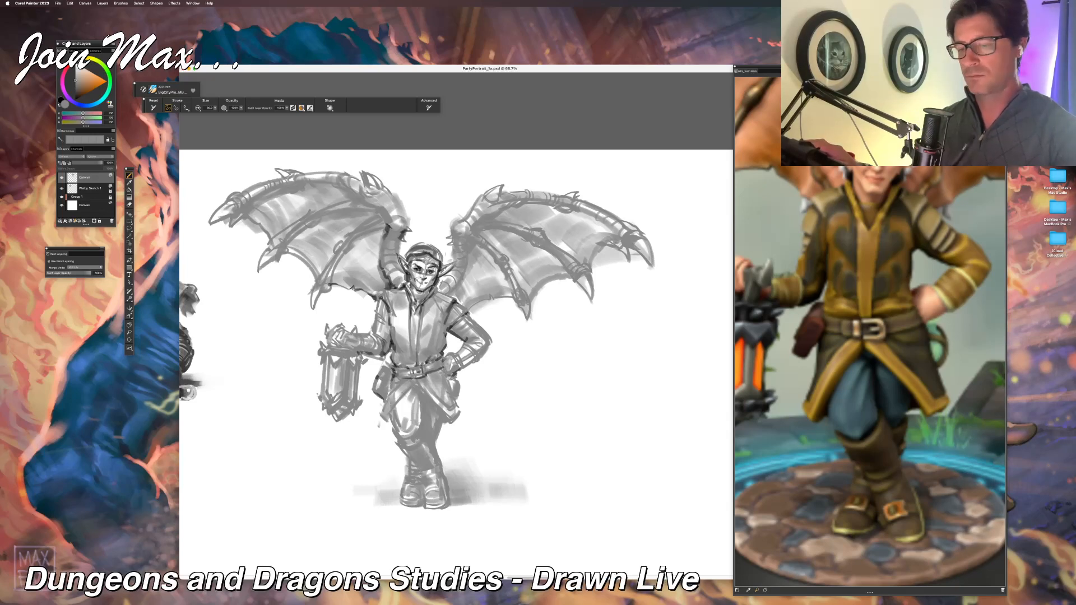
{"action": "left_click_drag", "start_coordinate": [386, 421], "coordinate": [413, 386]}
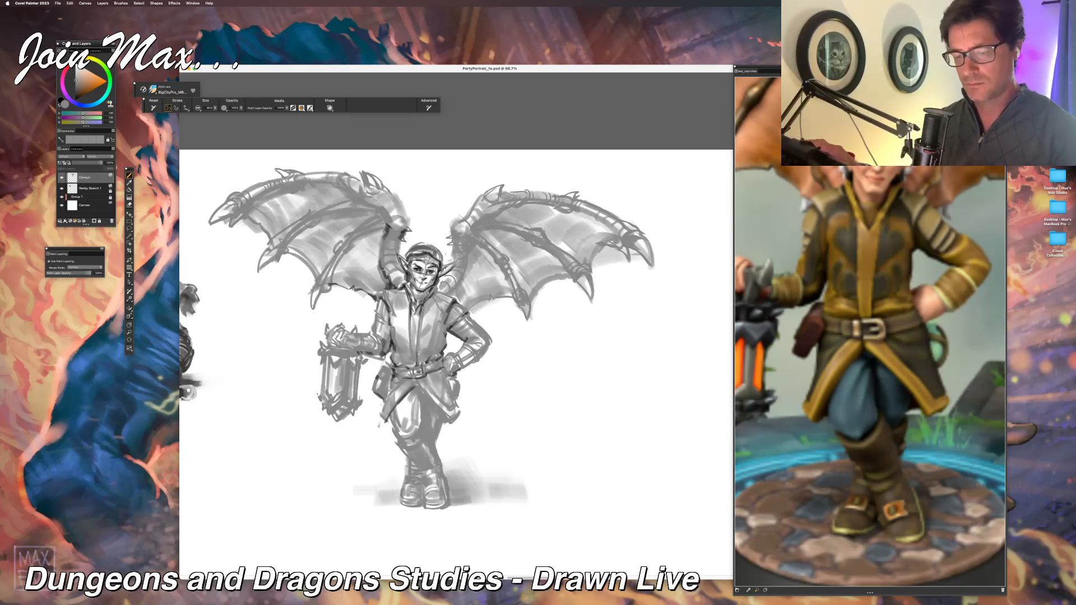
{"action": "left_click_drag", "start_coordinate": [388, 420], "coordinate": [394, 429]}
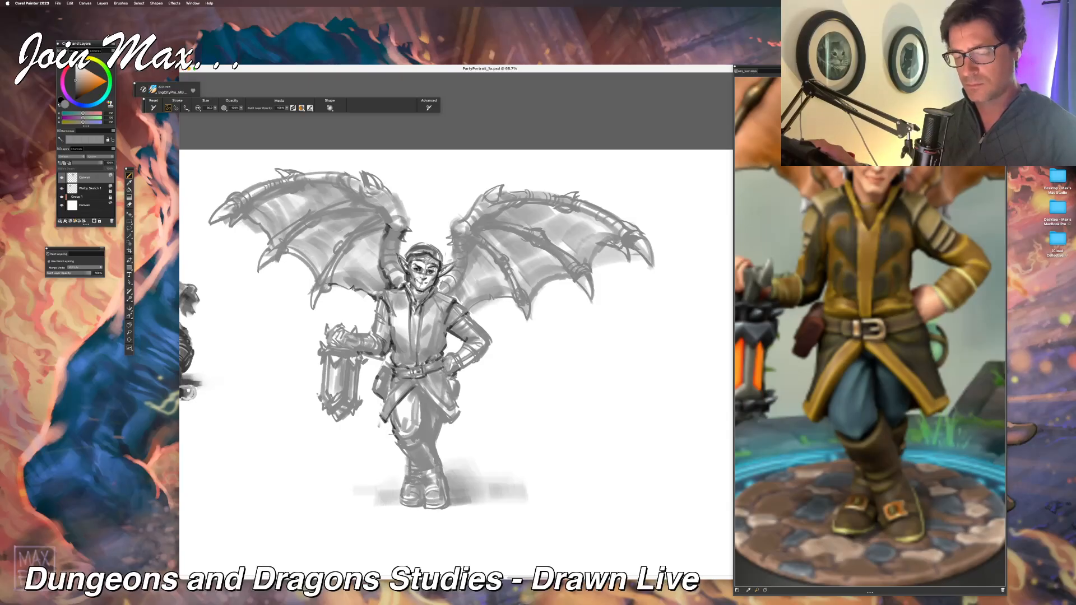
{"action": "scroll", "coordinate": [380, 442], "scroll_direction": "down", "scroll_amount": 2}
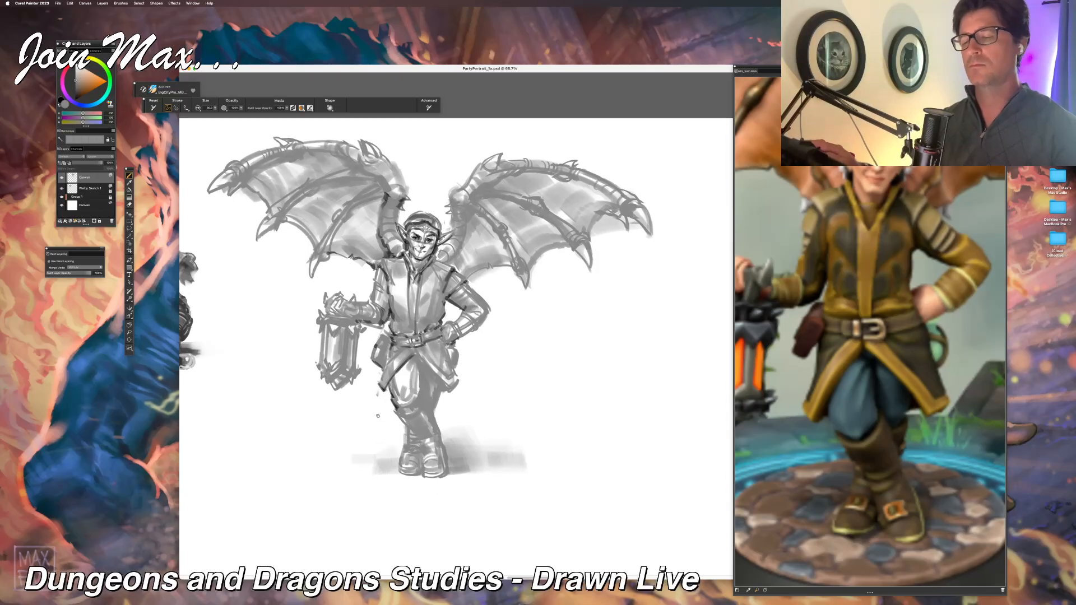
{"action": "key", "text": "super+minus"}
{"action": "key", "text": "super+minus"}
{"action": "key", "text": "super+minus"}
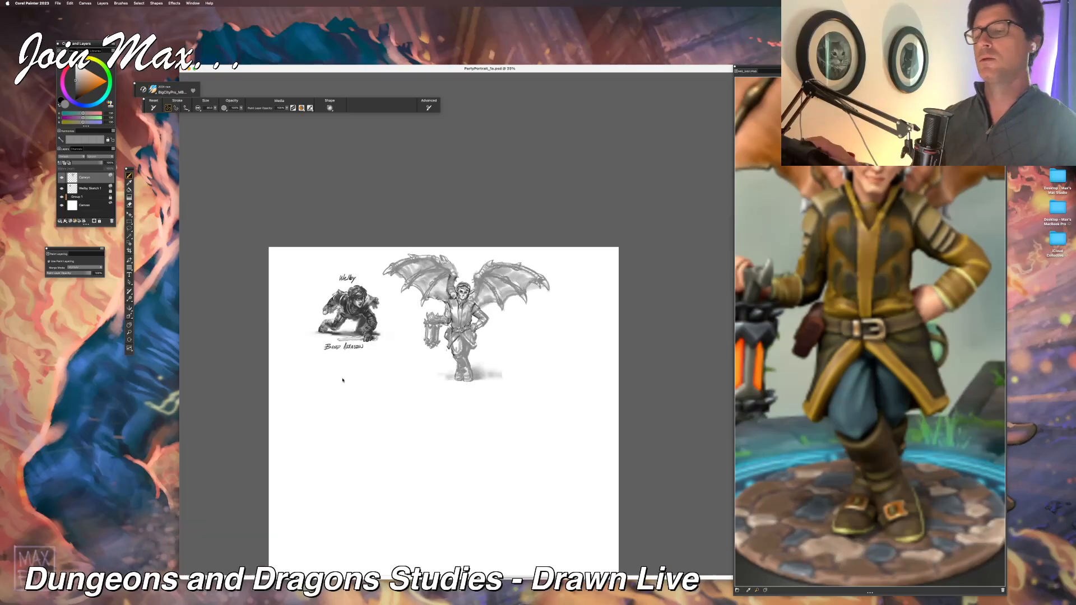
{"action": "key", "text": "super+equal"}
{"action": "key", "text": "super+equal"}
{"action": "key", "text": "super+equal"}
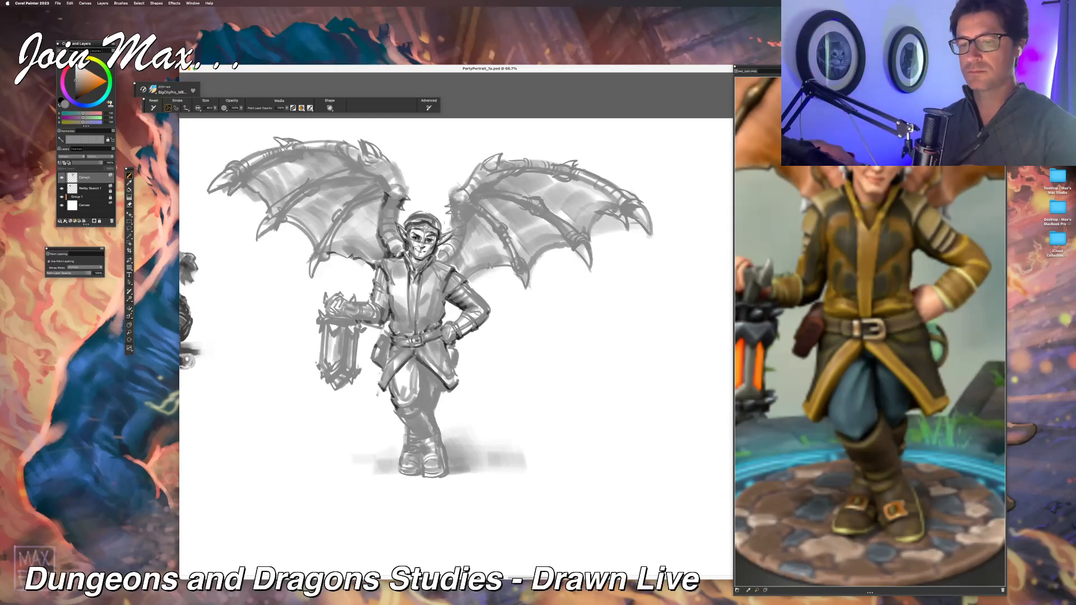
Step: Add dark defining strokes to the lantern arm's sleeve, the jacket's side beside it and the lantern's metal frame
{"action": "left_click_drag", "start_coordinate": [387, 291], "coordinate": [383, 323]}
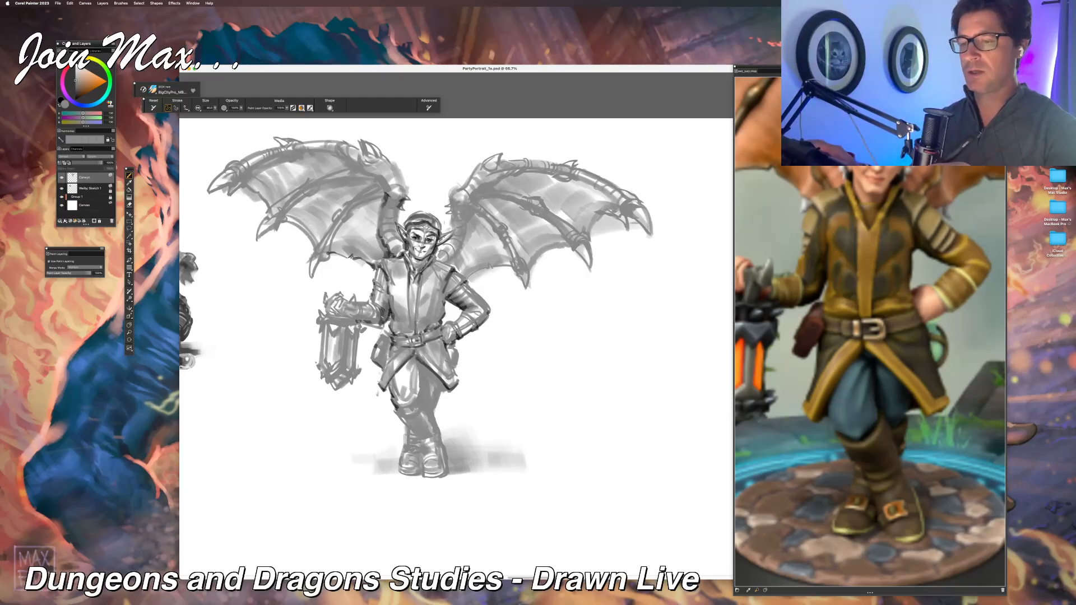
{"action": "left_click_drag", "start_coordinate": [415, 314], "coordinate": [451, 295]}
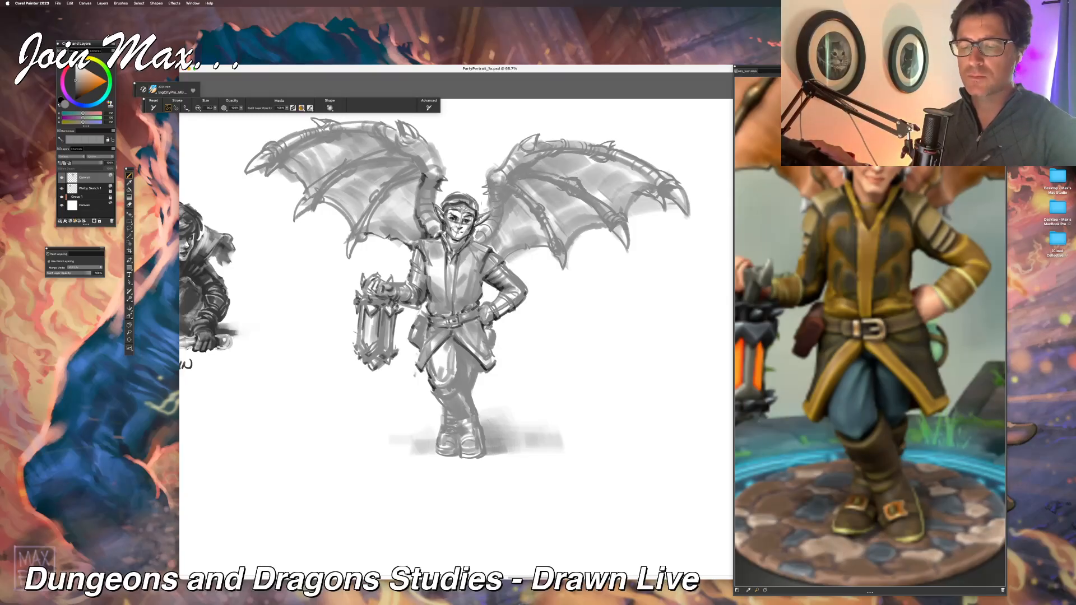
{"action": "key", "text": "super+minus"}
{"action": "key", "text": "super+equal"}
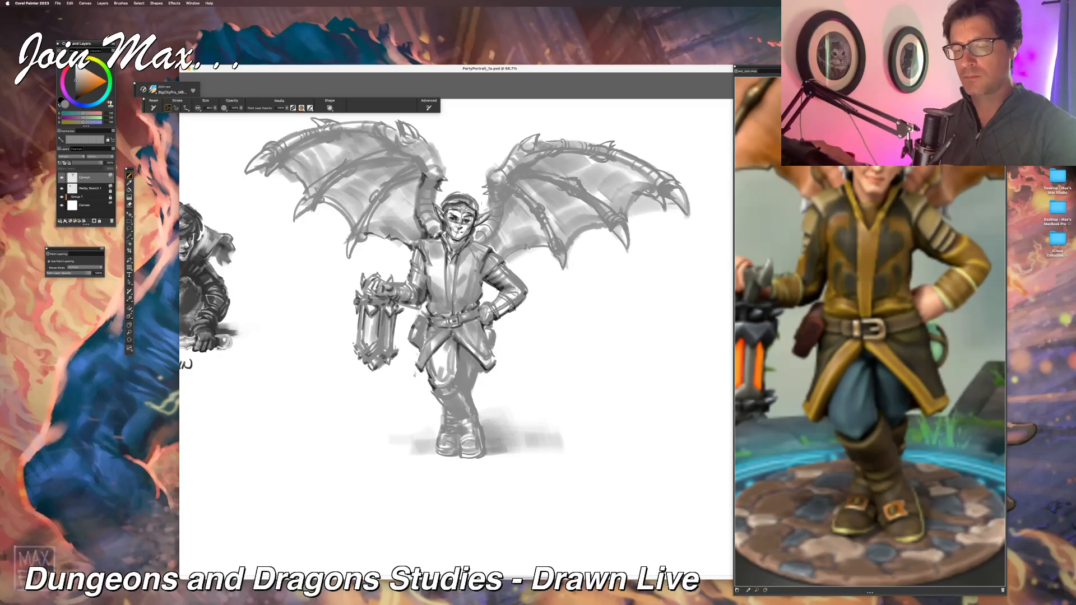
Step: Darken the trouser folds and the shadow between the thighs below the coat's split front
{"action": "left_click_drag", "start_coordinate": [456, 374], "coordinate": [458, 389]}
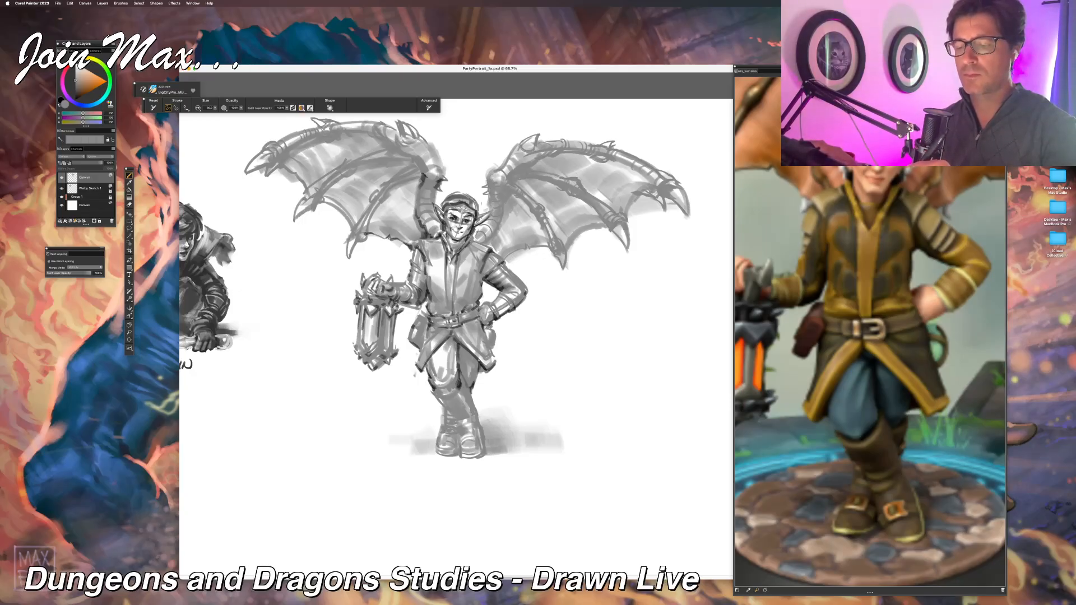
{"action": "key", "text": "super+minus"}
{"action": "key", "text": "super+minus"}
{"action": "key", "text": "super+equal"}
{"action": "left_click_drag", "start_coordinate": [366, 417], "coordinate": [371, 418]}
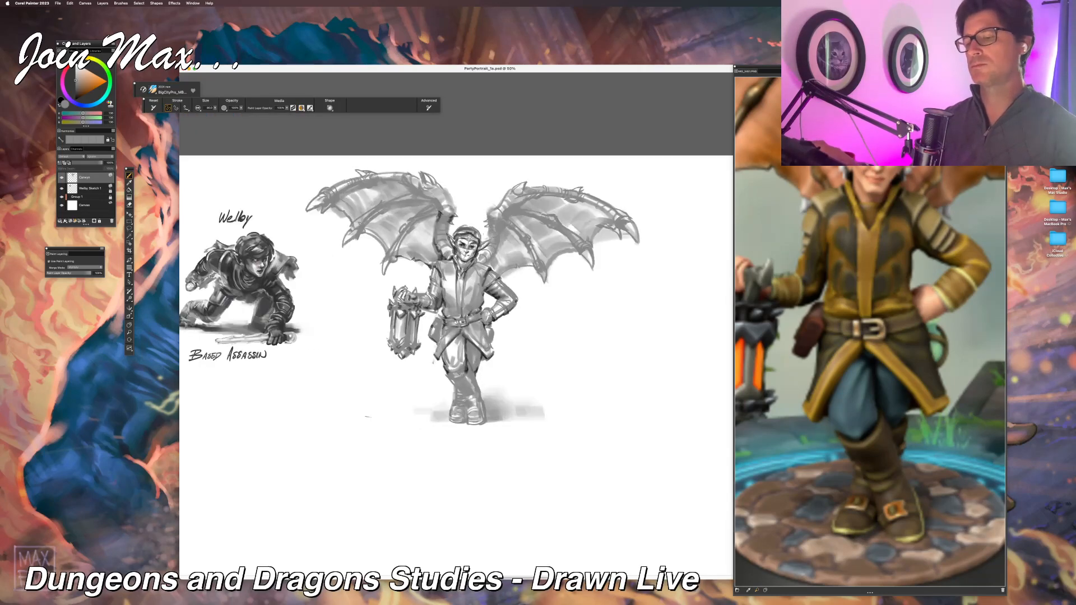
Step: Strengthen the upper shaft and calf edge of the front crossed boot with dark strokes
{"action": "key", "text": "super+equal"}
{"action": "left_click_drag", "start_coordinate": [436, 392], "coordinate": [453, 381]}
{"action": "key", "text": "super+equal"}
{"action": "key", "text": "super+equal"}
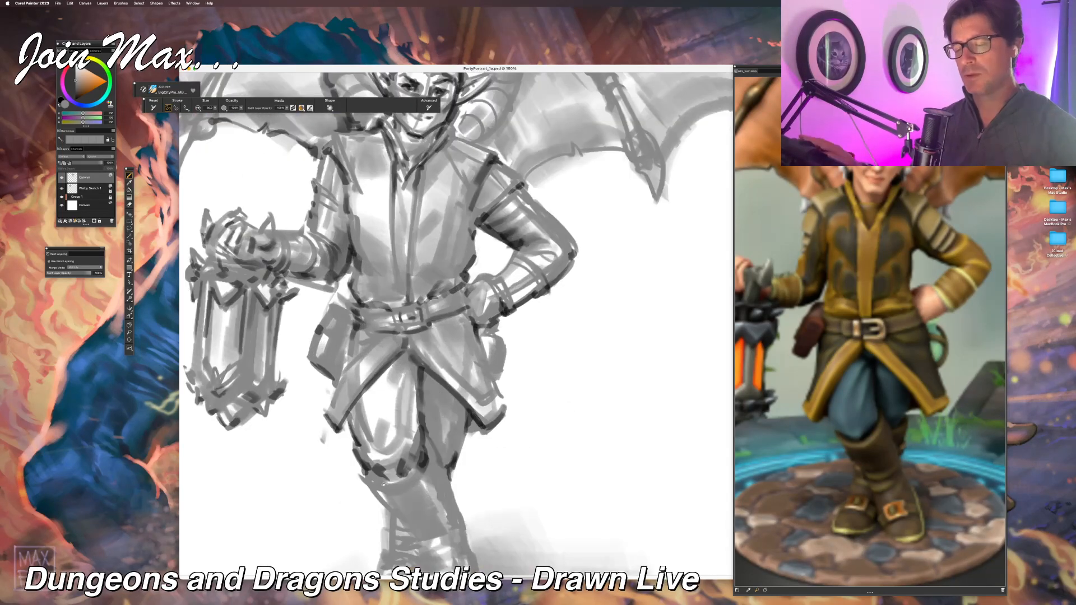
{"action": "scroll", "coordinate": [456, 324], "scroll_direction": "down", "scroll_amount": 5}
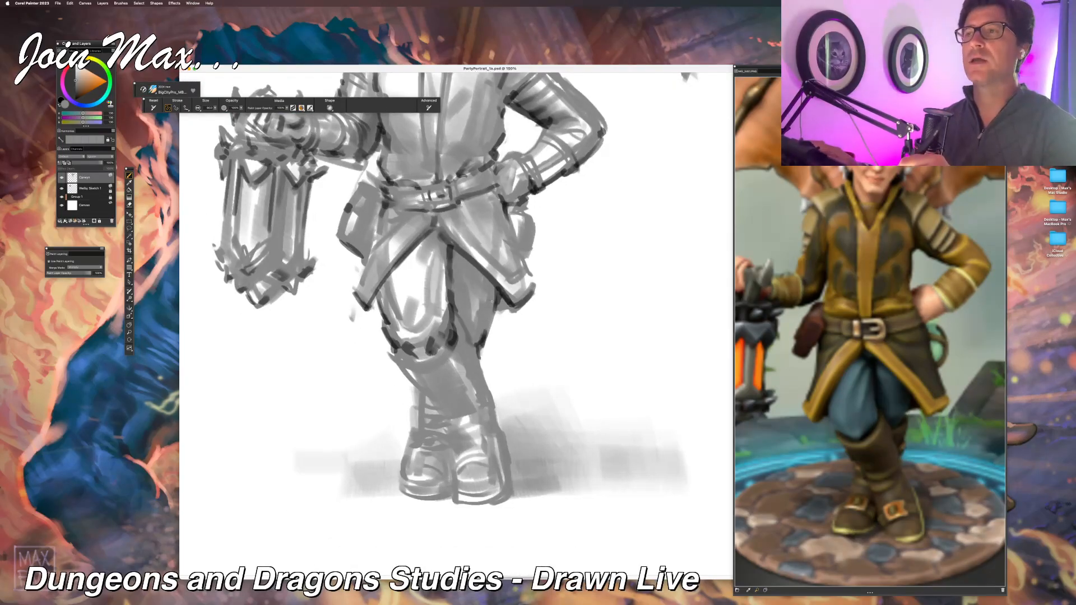
{"action": "key", "text": "super+minus"}
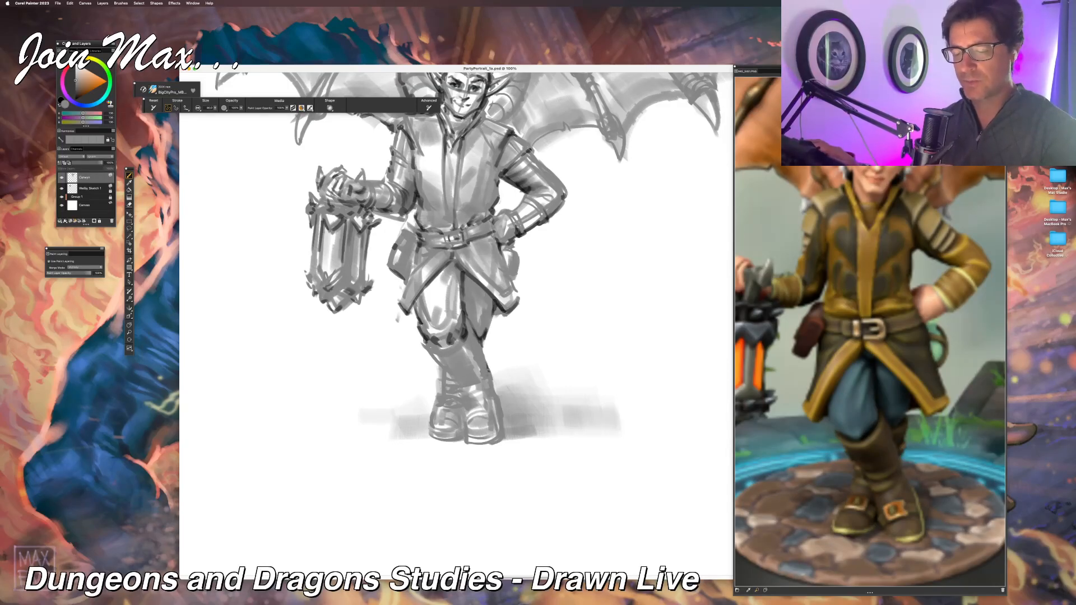
{"action": "mouse_move", "coordinate": [489, 372]}
{"action": "left_mouse_down"}
{"action": "mouse_move", "coordinate": [496, 394]}
{"action": "mouse_move", "coordinate": [463, 388]}
{"action": "mouse_move", "coordinate": [476, 385]}
{"action": "left_mouse_up"}
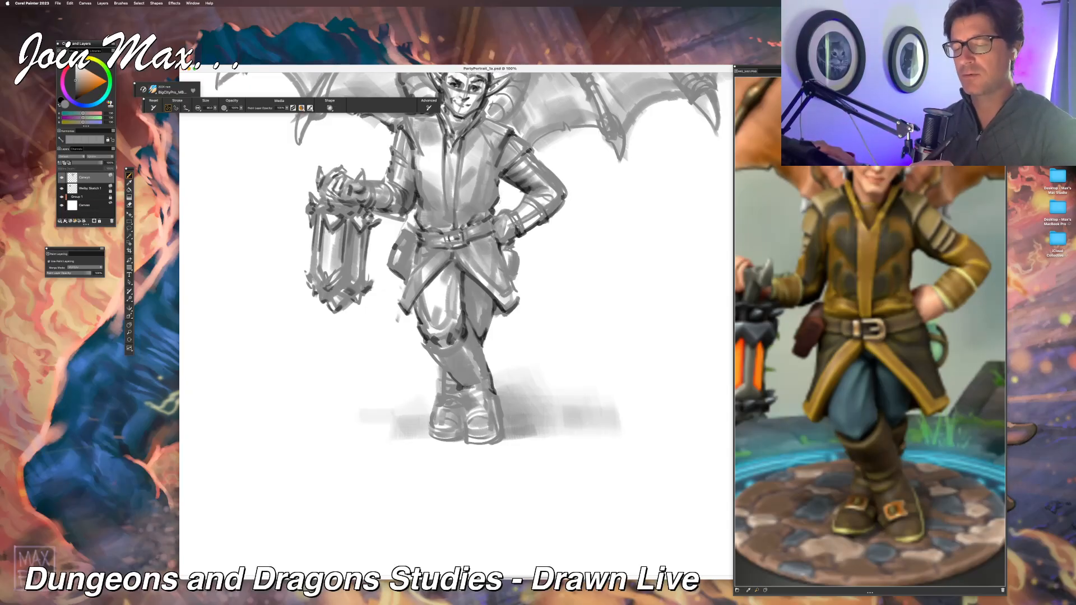
{"action": "key", "text": "super+minus"}
{"action": "key", "text": "super+minus"}
{"action": "key", "text": "super+minus"}
{"action": "key", "text": "super+minus"}
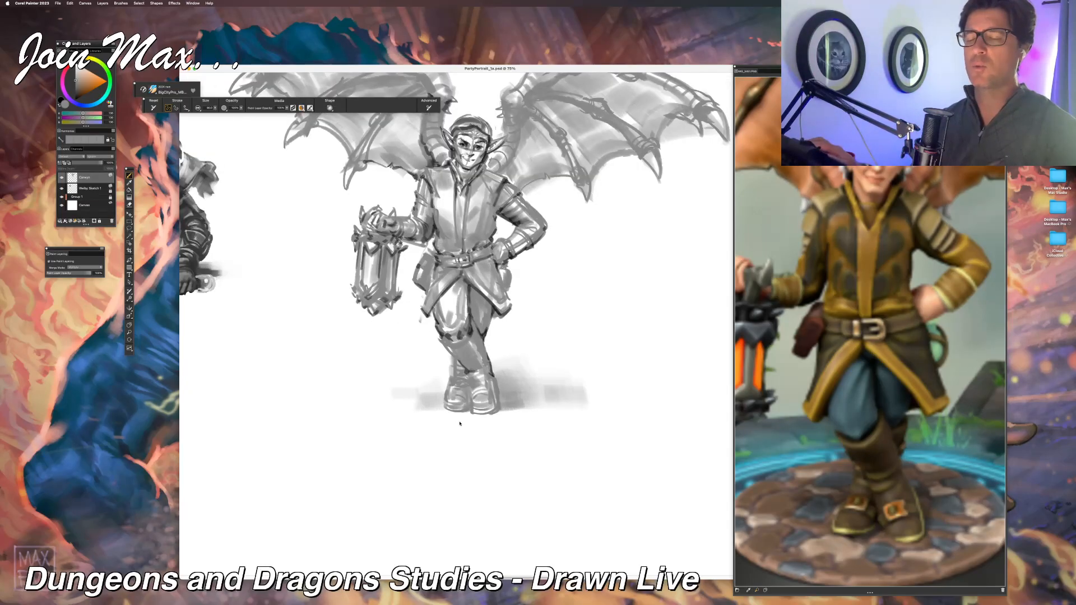
Step: Darken the rear boot's shaft and define the boot soles where they meet the ground shadow
{"action": "key", "text": "super+equal"}
{"action": "key", "text": "super+equal"}
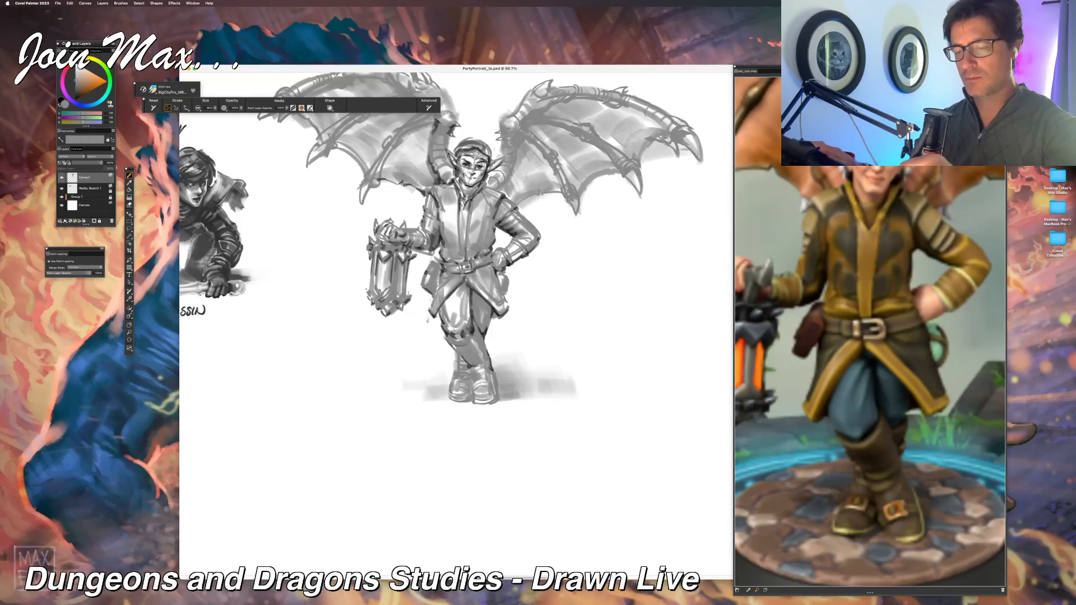
{"action": "mouse_move", "coordinate": [451, 346]}
{"action": "left_mouse_down"}
{"action": "mouse_move", "coordinate": [470, 366]}
{"action": "mouse_move", "coordinate": [448, 359]}
{"action": "left_mouse_up"}
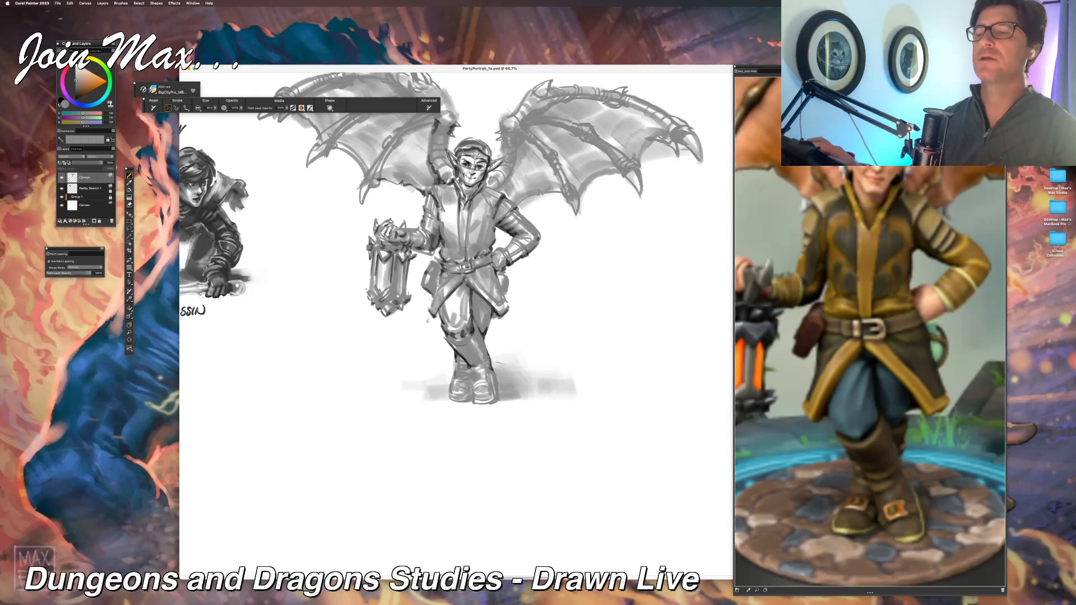
{"action": "key", "text": "super+minus"}
{"action": "key", "text": "super+minus"}
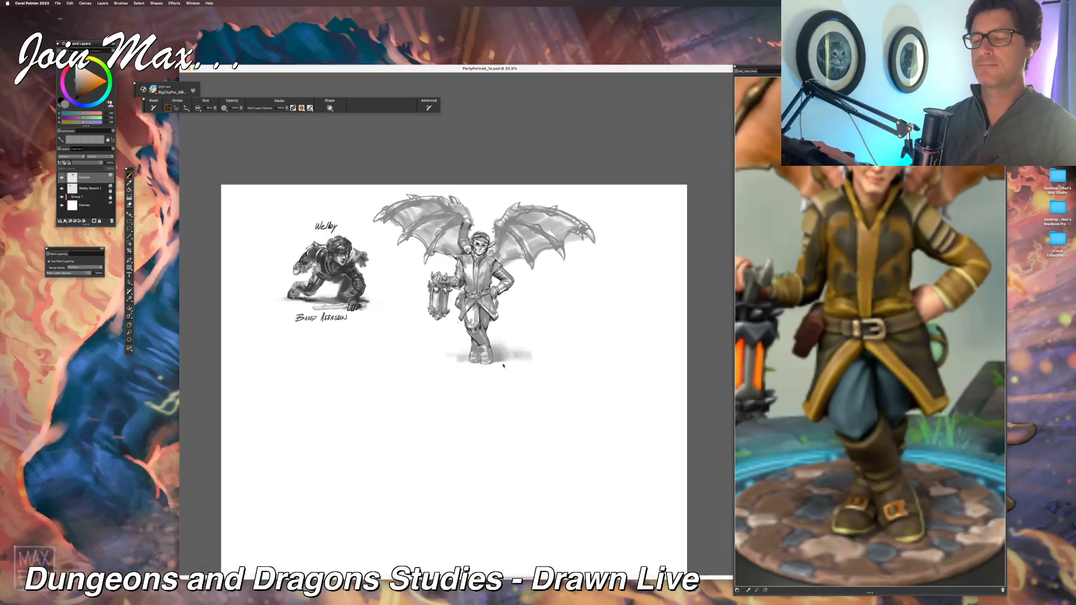
{"action": "key", "text": "super+plus"}
{"action": "key", "text": "super+plus"}
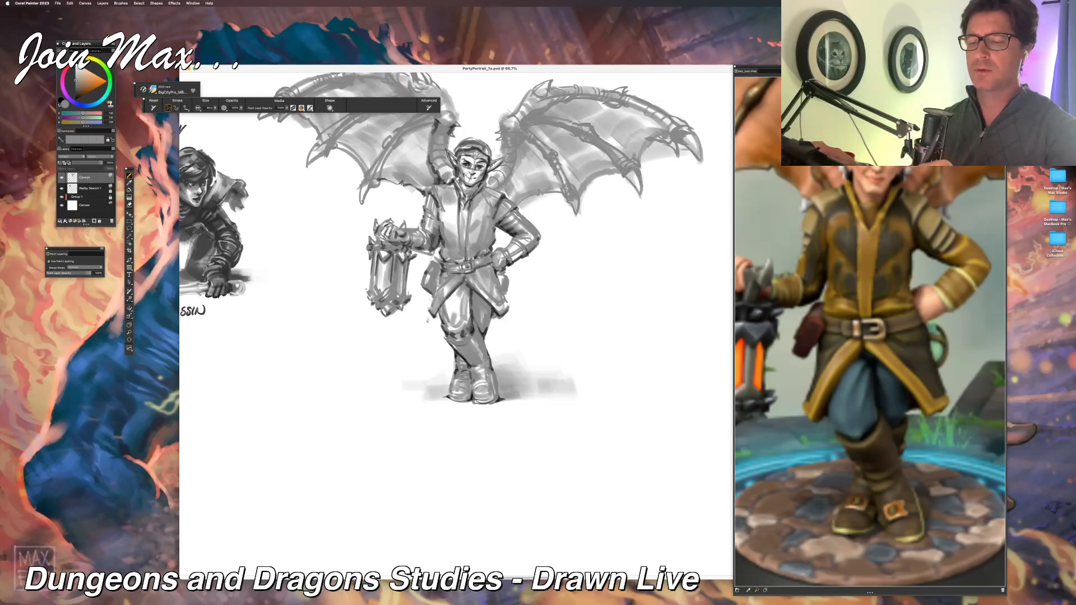
{"action": "key", "text": "super+0"}
{"action": "key", "text": "super+plus"}
{"action": "key", "text": "super+plus"}
{"action": "key", "text": "super+plus"}
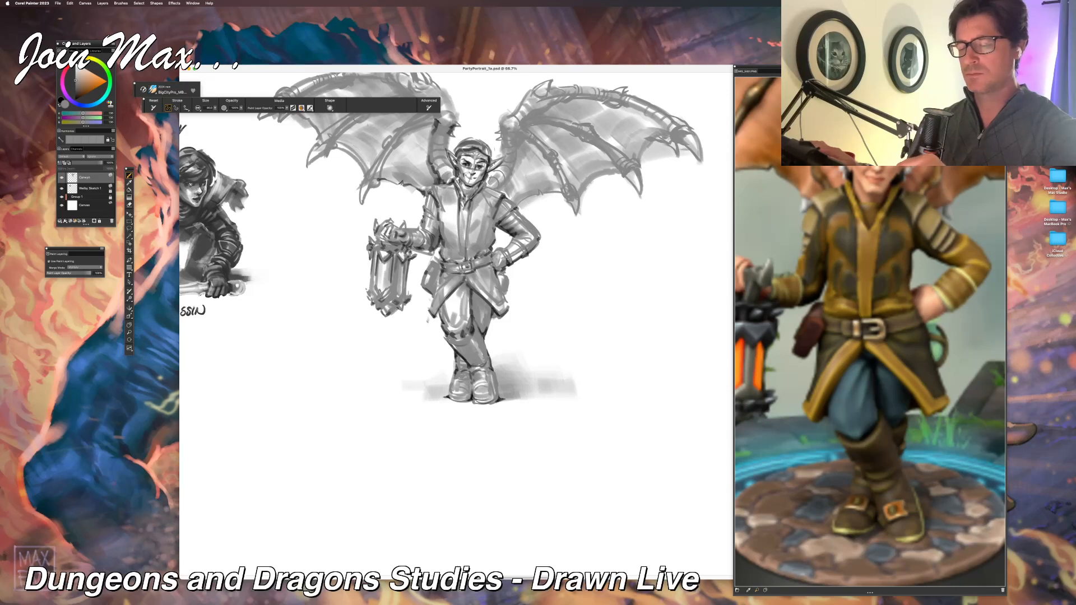
Step: Darken the upper joints and thumb claws of both wings near the shoulders, undoing one misplaced stroke
{"action": "left_click_drag", "start_coordinate": [346, 387], "coordinate": [338, 454]}
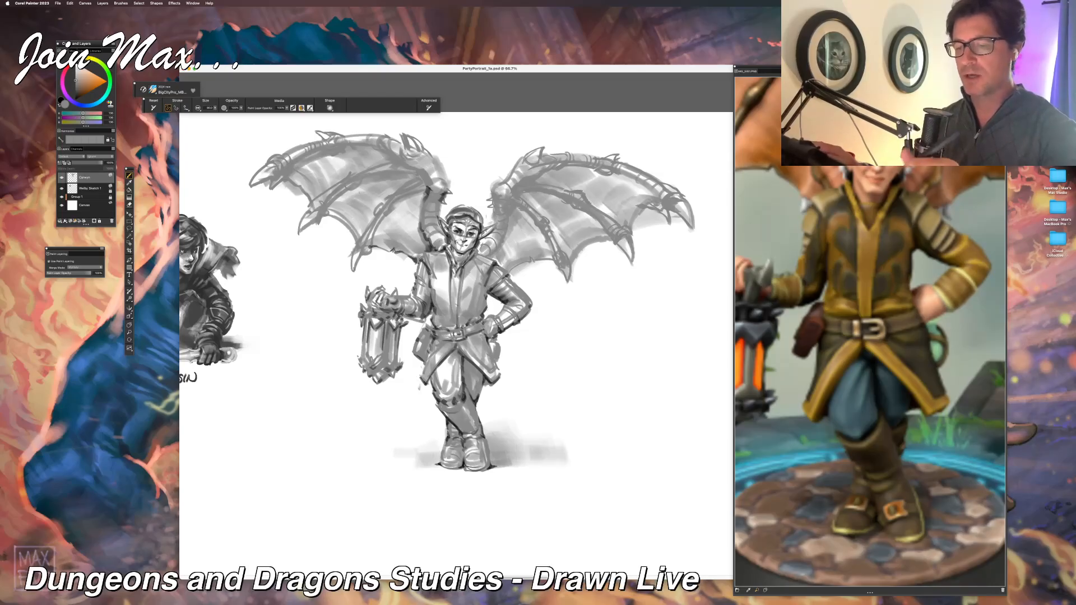
{"action": "left_click_drag", "start_coordinate": [334, 386], "coordinate": [328, 482]}
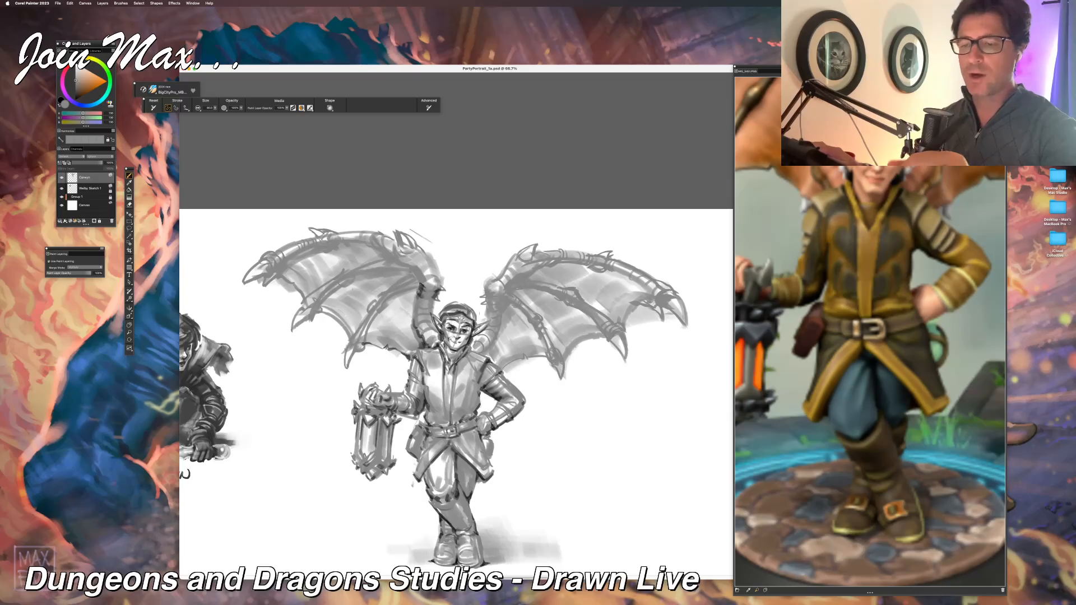
{"action": "left_click_drag", "start_coordinate": [396, 231], "coordinate": [400, 250]}
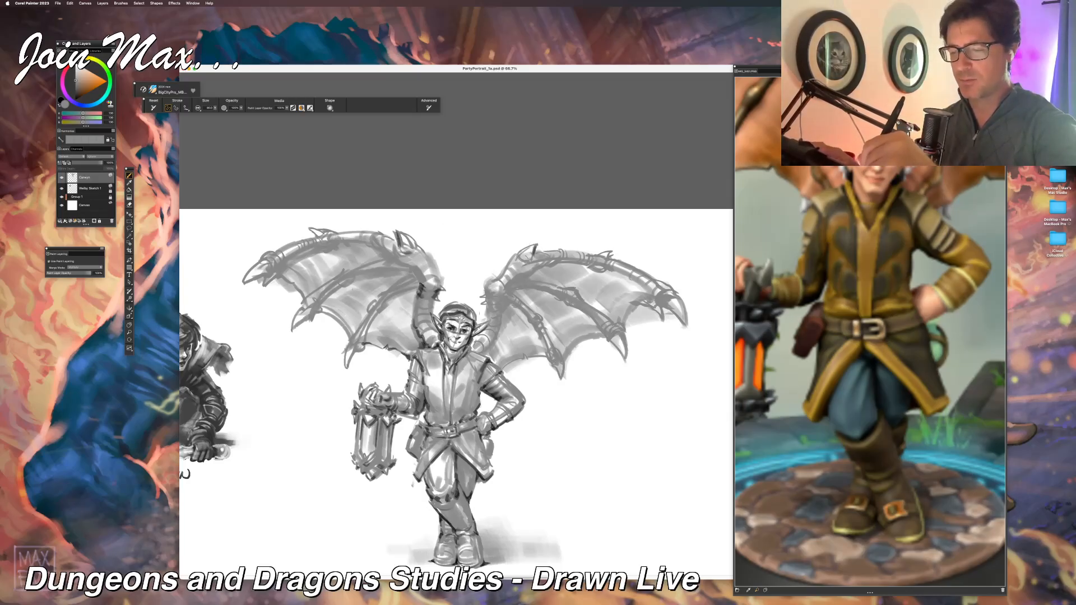
{"action": "left_click_drag", "start_coordinate": [523, 256], "coordinate": [523, 278]}
{"action": "left_click_drag", "start_coordinate": [422, 281], "coordinate": [413, 267]}
{"action": "key", "text": "super+z"}
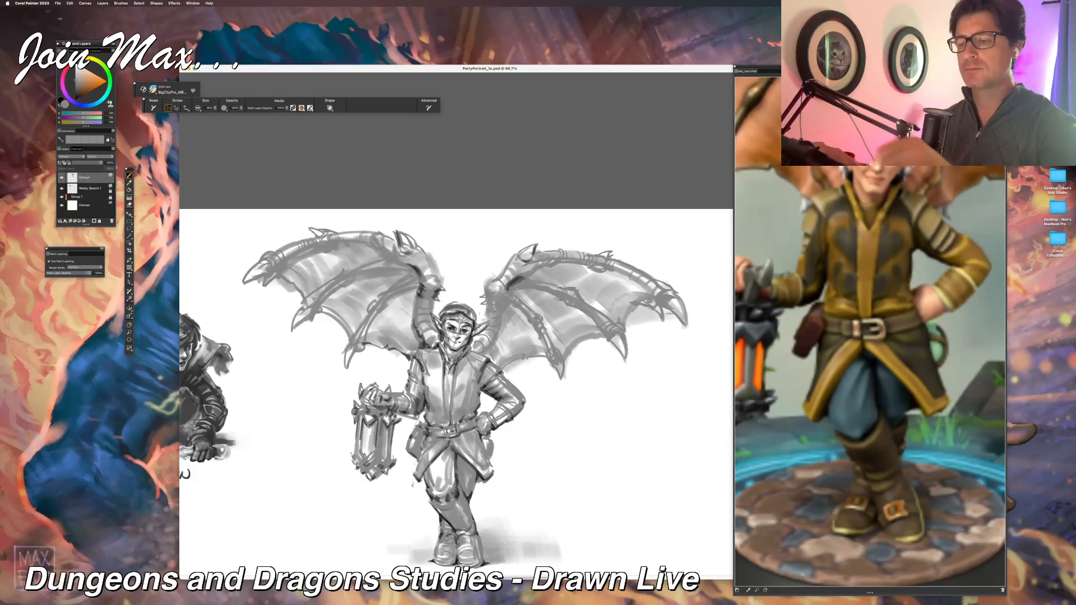
{"action": "left_click_drag", "start_coordinate": [528, 276], "coordinate": [540, 265]}
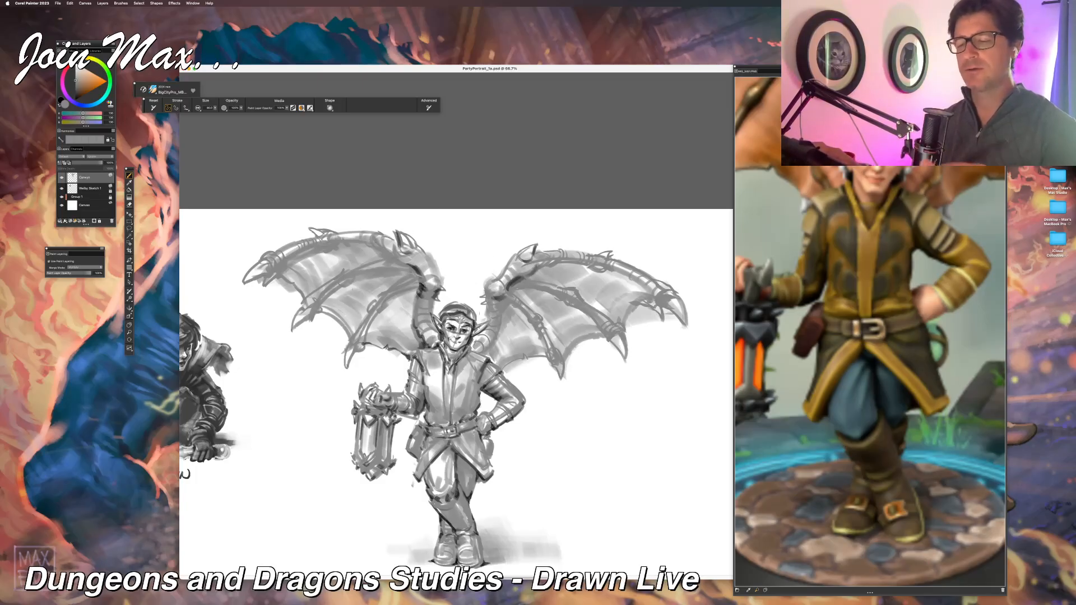
{"action": "mouse_move", "coordinate": [419, 285]}
{"action": "left_mouse_down"}
{"action": "mouse_move", "coordinate": [396, 293]}
{"action": "mouse_move", "coordinate": [396, 272]}
{"action": "left_mouse_up"}
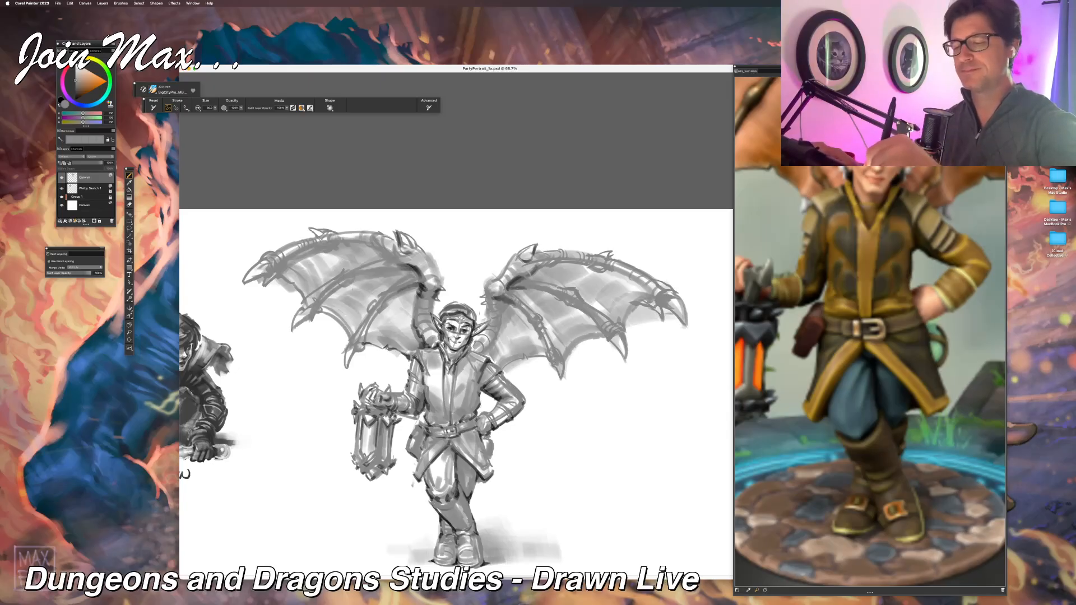
Step: Strengthen the tip claw, knuckle and upper edge of the wing above the lantern
{"action": "mouse_move", "coordinate": [376, 245]}
{"action": "left_mouse_down"}
{"action": "mouse_move", "coordinate": [400, 256]}
{"action": "mouse_move", "coordinate": [296, 325]}
{"action": "left_mouse_up"}
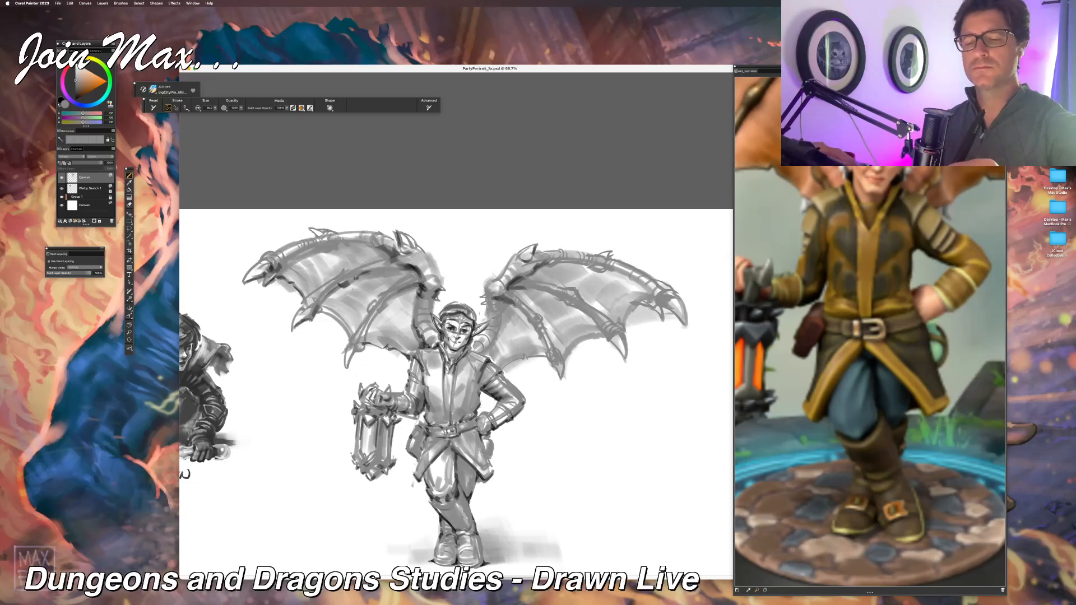
{"action": "left_click_drag", "start_coordinate": [288, 240], "coordinate": [304, 260]}
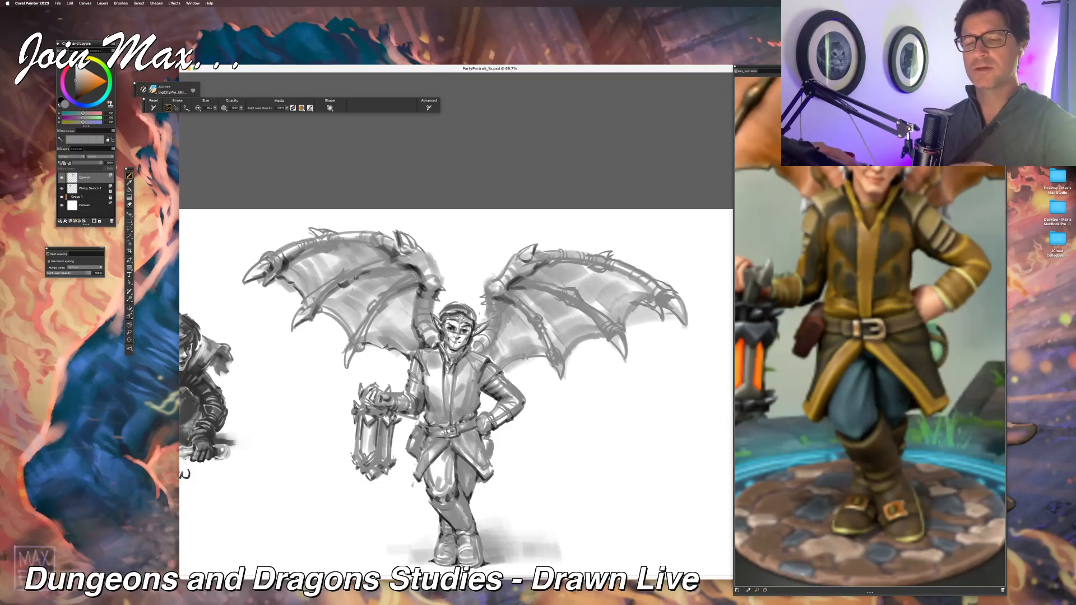
{"action": "left_click_drag", "start_coordinate": [318, 241], "coordinate": [332, 250]}
{"action": "mouse_move", "coordinate": [338, 220]}
{"action": "left_mouse_down"}
{"action": "mouse_move", "coordinate": [376, 247]}
{"action": "mouse_move", "coordinate": [334, 248]}
{"action": "mouse_move", "coordinate": [355, 234]}
{"action": "mouse_move", "coordinate": [318, 249]}
{"action": "left_mouse_up"}
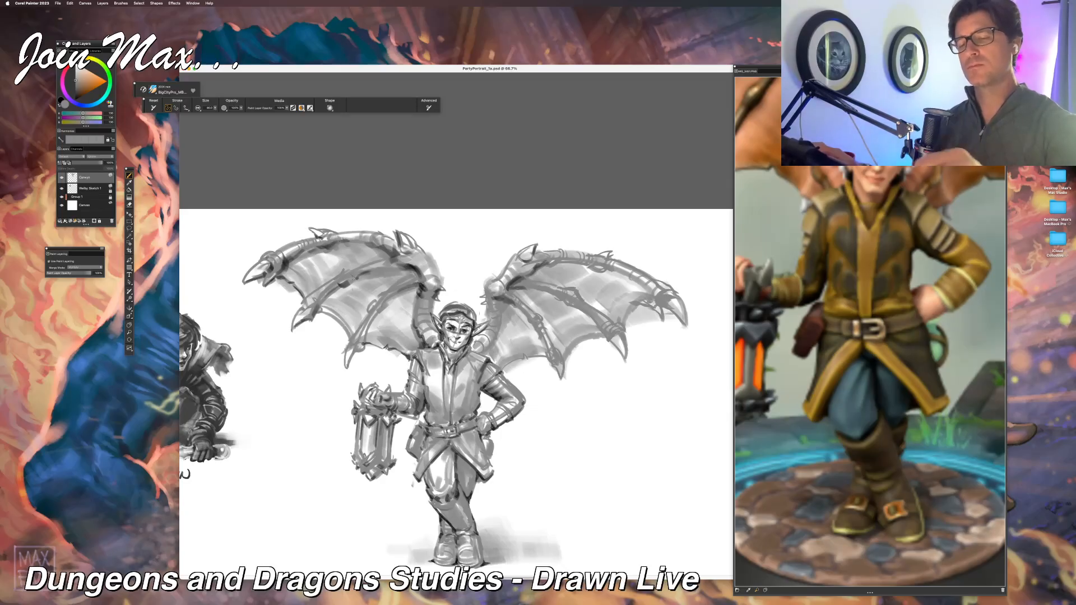
Step: Add dark accents to the finger bones and lower claws of the wing above the lantern
{"action": "left_click_drag", "start_coordinate": [382, 271], "coordinate": [403, 265]}
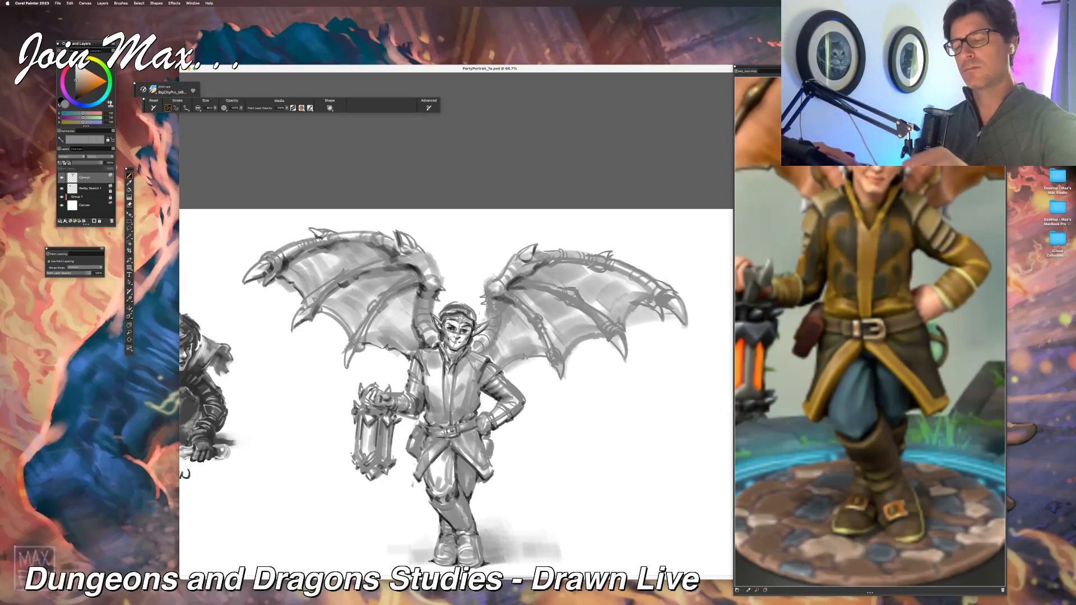
{"action": "mouse_move", "coordinate": [356, 351]}
{"action": "left_mouse_down"}
{"action": "mouse_move", "coordinate": [364, 342]}
{"action": "mouse_move", "coordinate": [347, 360]}
{"action": "left_mouse_up"}
{"action": "left_click_drag", "start_coordinate": [314, 317], "coordinate": [334, 312]}
{"action": "left_click_drag", "start_coordinate": [257, 245], "coordinate": [263, 248]}
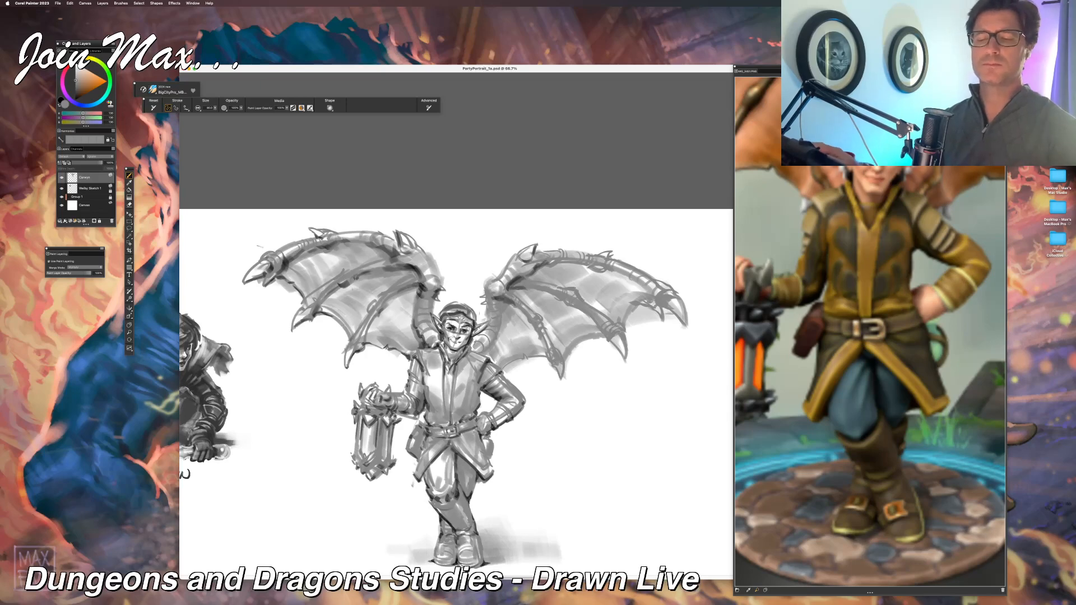
{"action": "key", "text": "super+minus"}
{"action": "key", "text": "super+minus"}
{"action": "key", "text": "super+equal"}
{"action": "key", "text": "super+equal"}
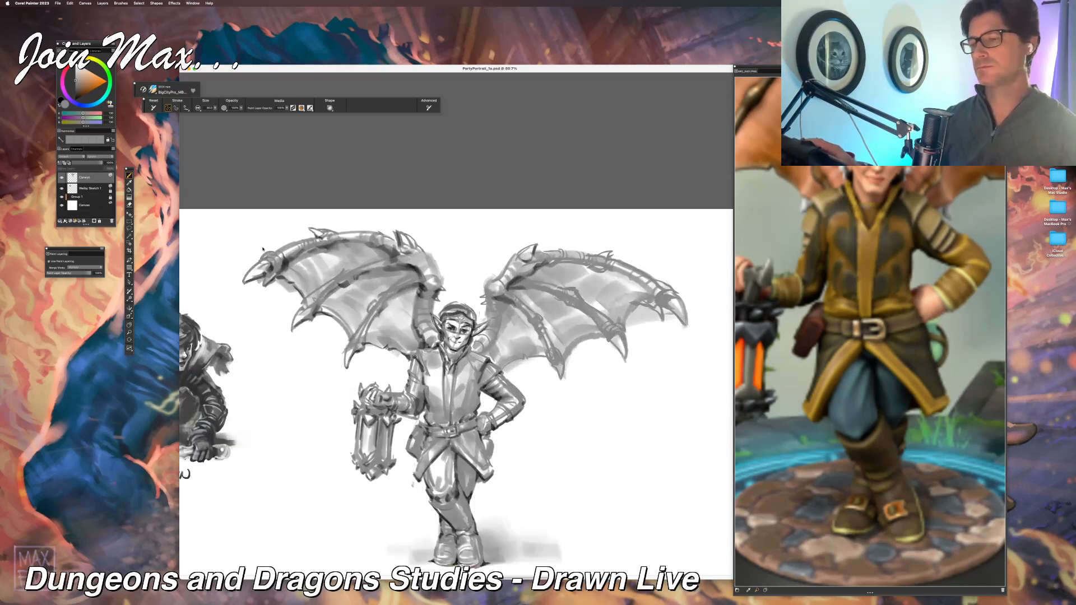
{"action": "left_click_drag", "start_coordinate": [417, 259], "coordinate": [354, 283]}
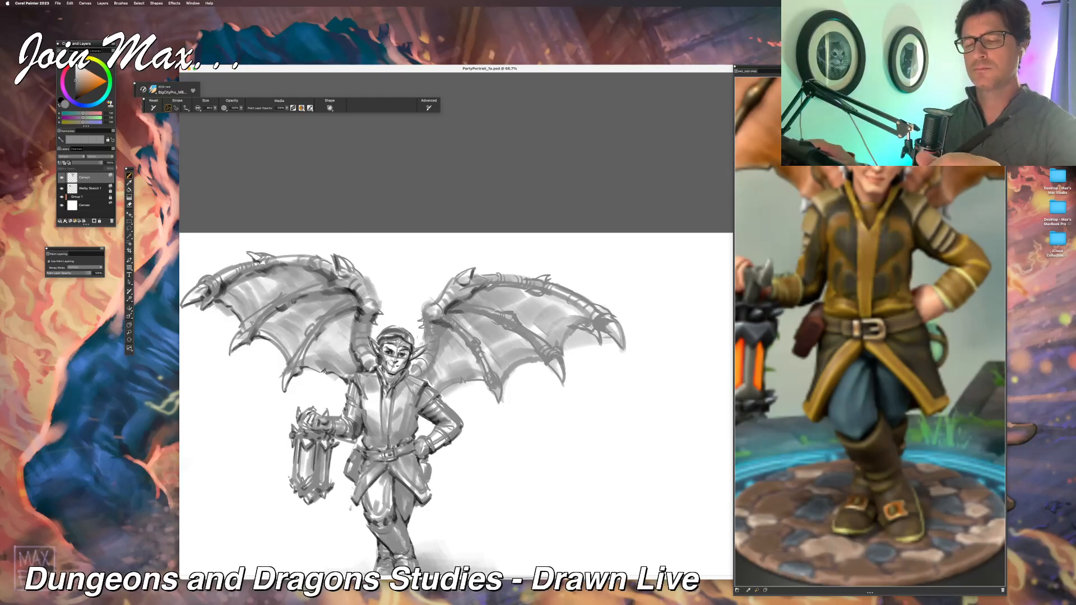
{"action": "key", "text": "super+minus"}
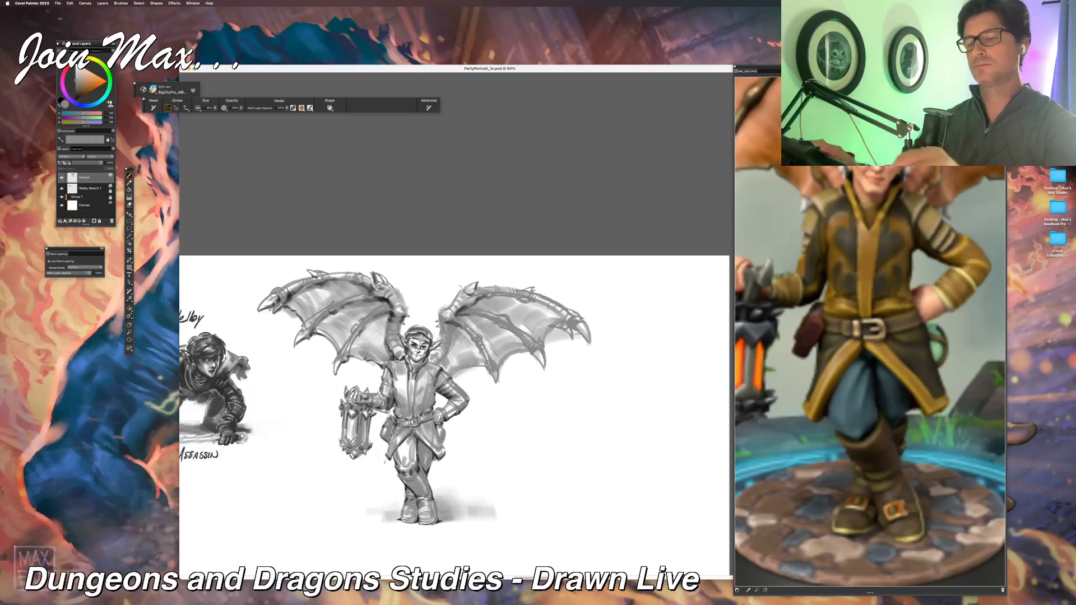
Step: Check the winged lantern bearer at several magnifications and save the party portrait file
{"action": "key", "text": "super+minus"}
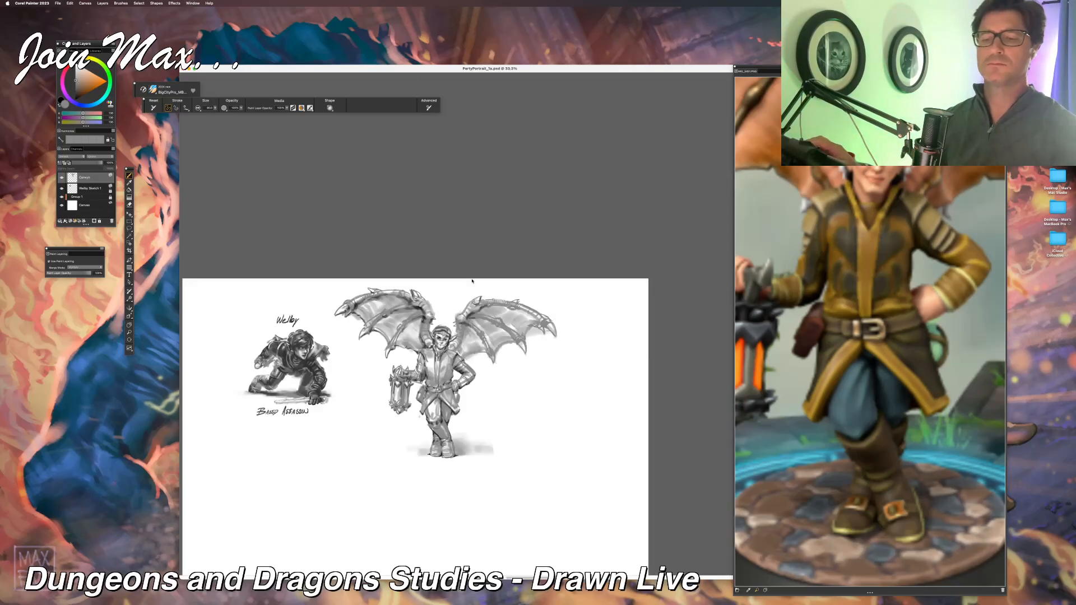
{"action": "key", "text": "super+equal"}
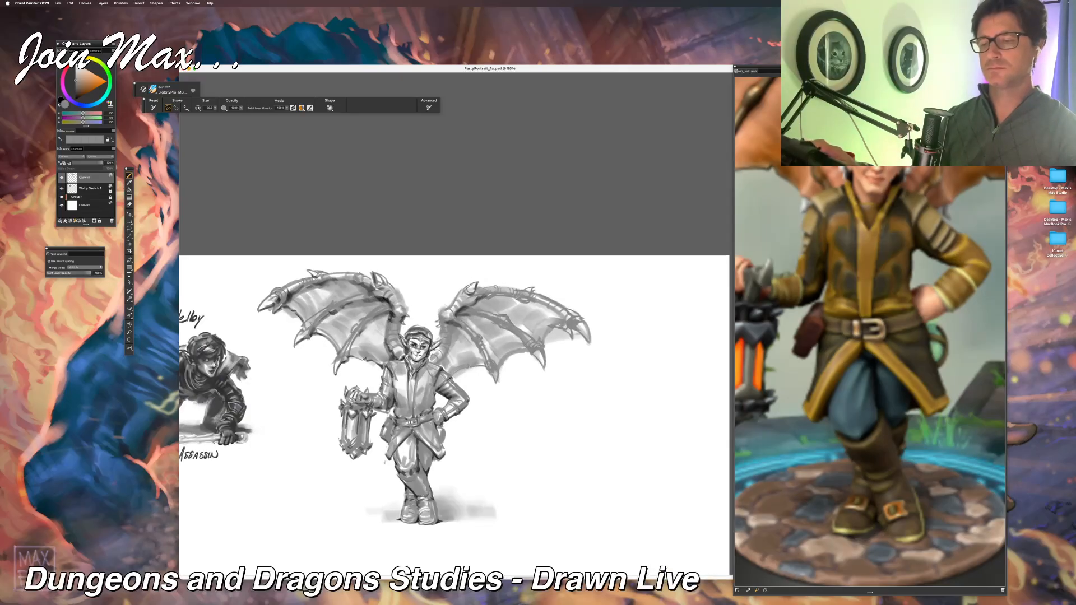
{"action": "key", "text": "super+equal"}
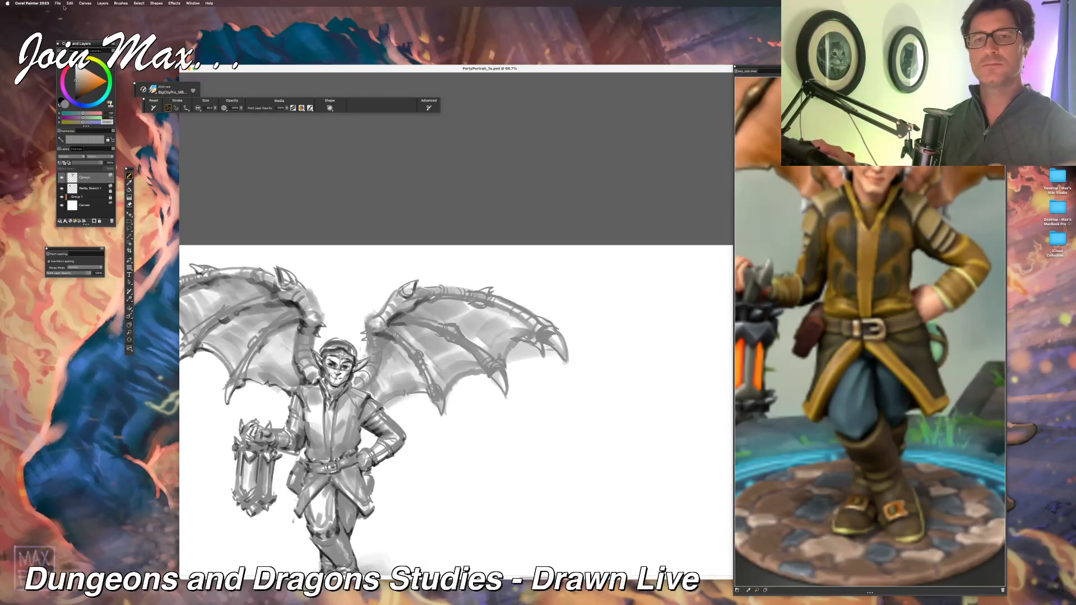
{"action": "left_click", "coordinate": [57, 3]}
{"action": "left_click", "coordinate": [63, 66]}
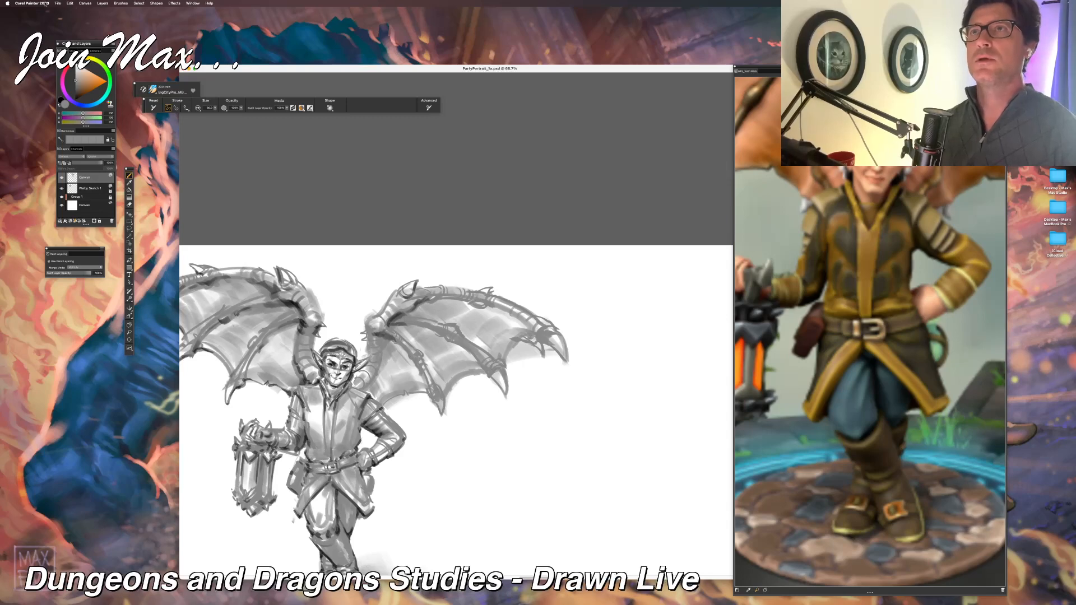
Step: Darken the finger bones and lower claw of the wing above the hand on the hip, undoing one misplaced stroke
{"action": "key", "text": "super+Tab"}
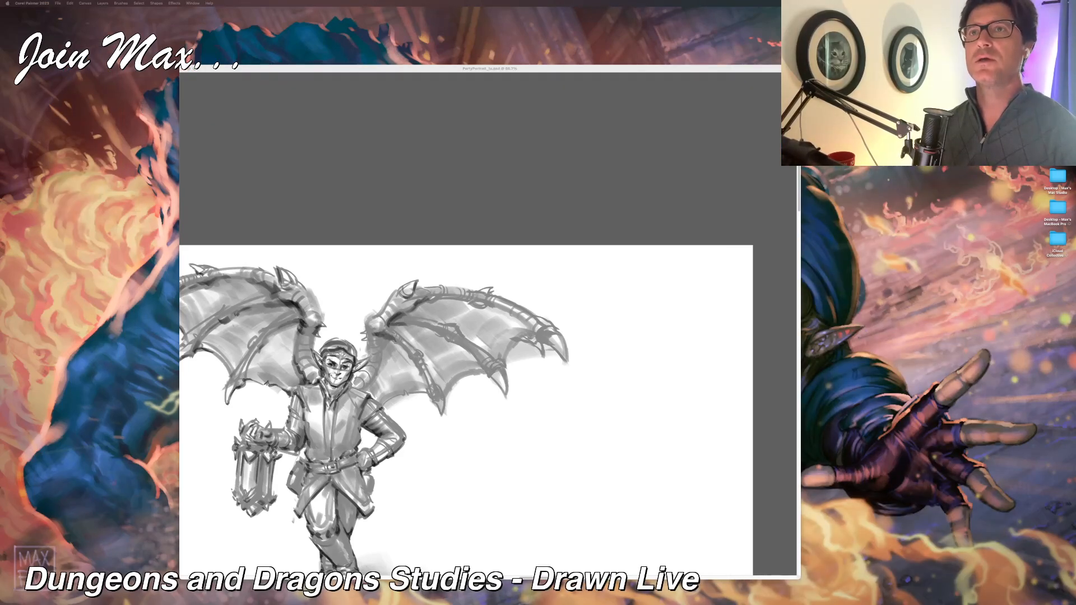
{"action": "left_click", "coordinate": [439, 72]}
{"action": "left_click_drag", "start_coordinate": [420, 244], "coordinate": [475, 221]}
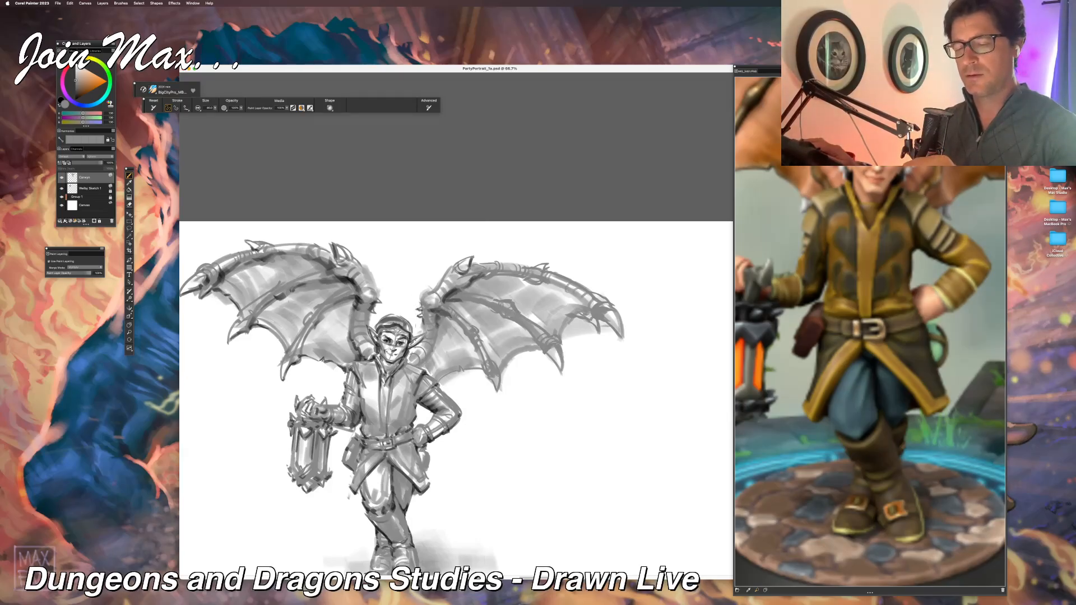
{"action": "left_click_drag", "start_coordinate": [410, 248], "coordinate": [419, 255]}
{"action": "mouse_move", "coordinate": [418, 299]}
{"action": "left_mouse_down"}
{"action": "mouse_move", "coordinate": [473, 289]}
{"action": "mouse_move", "coordinate": [520, 322]}
{"action": "left_mouse_up"}
{"action": "key", "text": "super+z"}
{"action": "left_click_drag", "start_coordinate": [515, 305], "coordinate": [533, 337]}
{"action": "left_click_drag", "start_coordinate": [534, 338], "coordinate": [559, 368]}
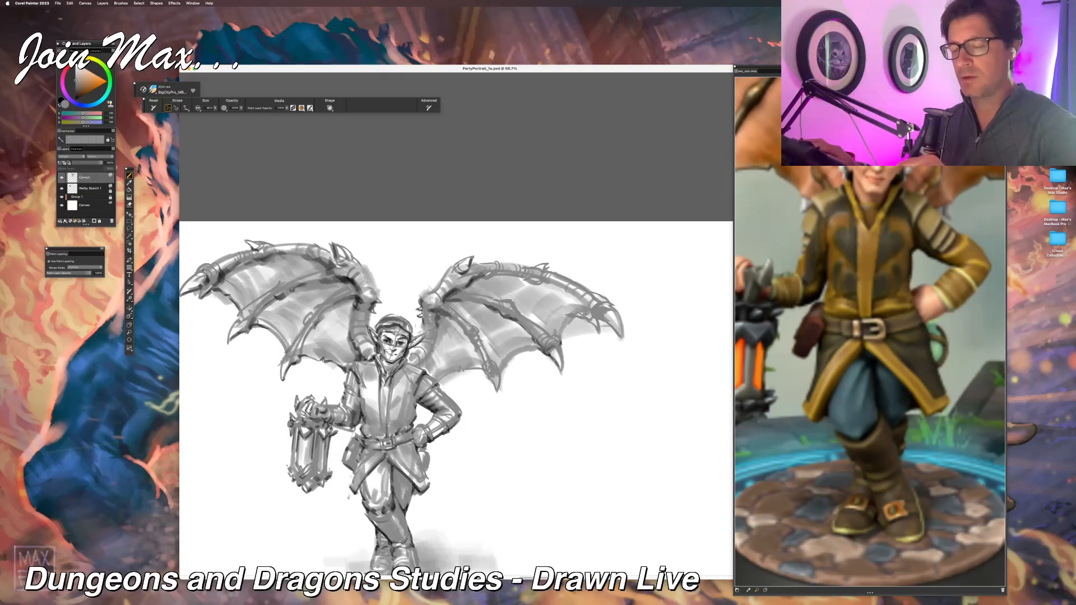
Step: Define the scalloped lower membrane edge of the wing above the hand on the hip, from the claws inward to the shoulder
{"action": "mouse_move", "coordinate": [485, 371]}
{"action": "left_mouse_down"}
{"action": "mouse_move", "coordinate": [493, 378]}
{"action": "mouse_move", "coordinate": [488, 360]}
{"action": "mouse_move", "coordinate": [542, 352]}
{"action": "left_mouse_up"}
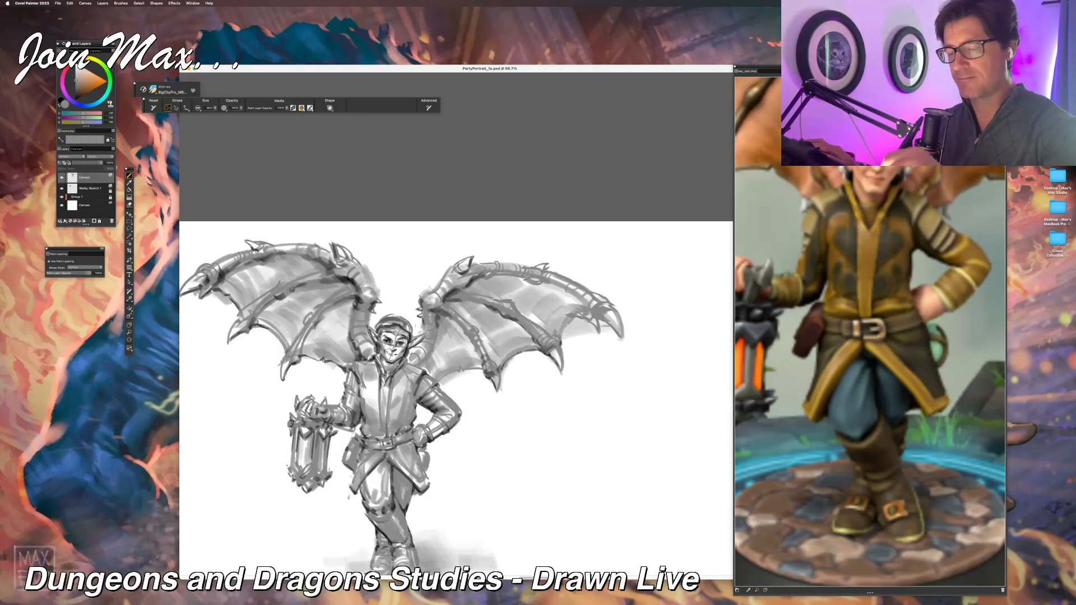
{"action": "mouse_move", "coordinate": [484, 369]}
{"action": "left_mouse_down"}
{"action": "mouse_move", "coordinate": [410, 364]}
{"action": "mouse_move", "coordinate": [421, 369]}
{"action": "left_mouse_up"}
{"action": "mouse_move", "coordinate": [434, 356]}
{"action": "left_mouse_down"}
{"action": "mouse_move", "coordinate": [426, 370]}
{"action": "mouse_move", "coordinate": [408, 363]}
{"action": "left_mouse_up"}
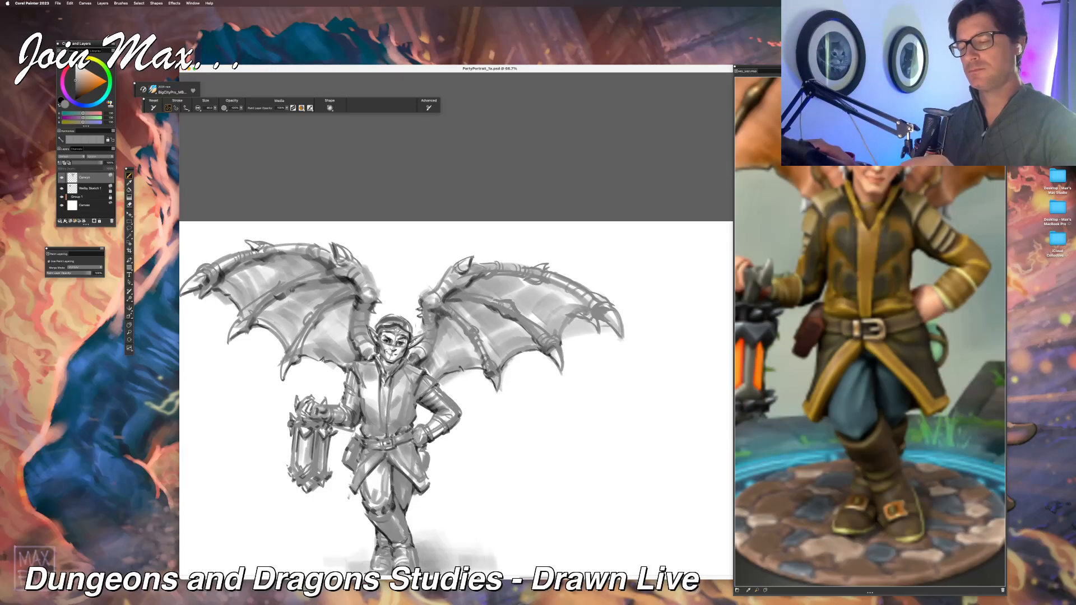
Step: Undo the latest accent strokes on the wing above the hand on the hip and restroke beneath its upper bone
{"action": "key", "text": "super+minus"}
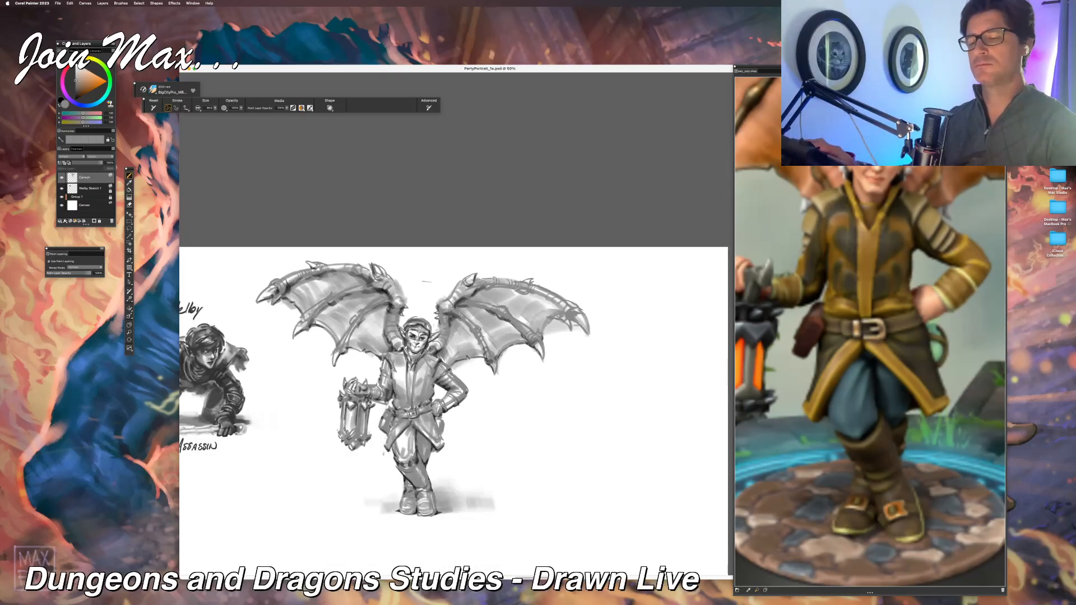
{"action": "key", "text": "super+minus"}
{"action": "key", "text": "super+minus"}
{"action": "key", "text": "super+equal"}
{"action": "key", "text": "super+equal"}
{"action": "key", "text": "super+equal"}
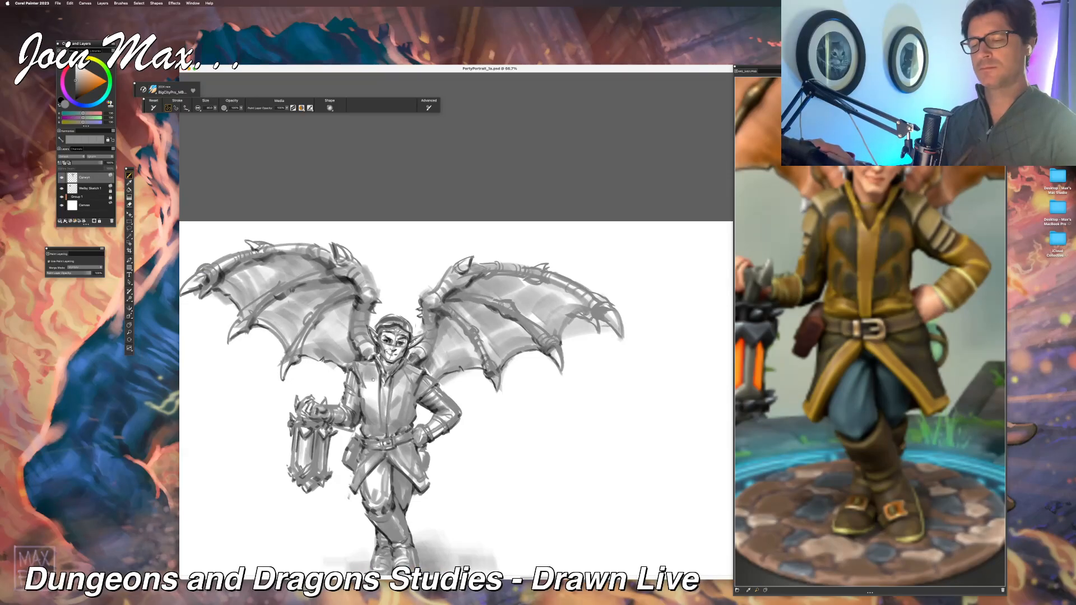
{"action": "left_click_drag", "start_coordinate": [429, 283], "coordinate": [349, 270]}
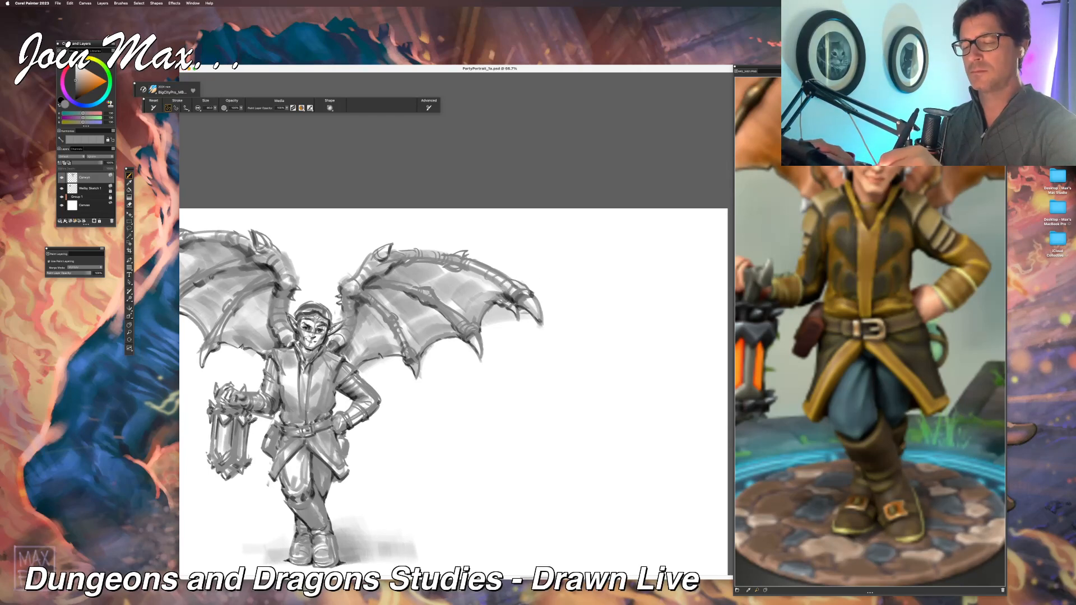
{"action": "mouse_move", "coordinate": [454, 267]}
{"action": "left_mouse_down"}
{"action": "mouse_move", "coordinate": [488, 275]}
{"action": "mouse_move", "coordinate": [455, 276]}
{"action": "mouse_move", "coordinate": [475, 239]}
{"action": "mouse_move", "coordinate": [438, 265]}
{"action": "mouse_move", "coordinate": [408, 268]}
{"action": "left_mouse_up"}
{"action": "key", "text": "super+z"}
{"action": "key", "text": "super+z"}
{"action": "key", "text": "super+z"}
{"action": "key", "text": "super+z"}
{"action": "key", "text": "super+z"}
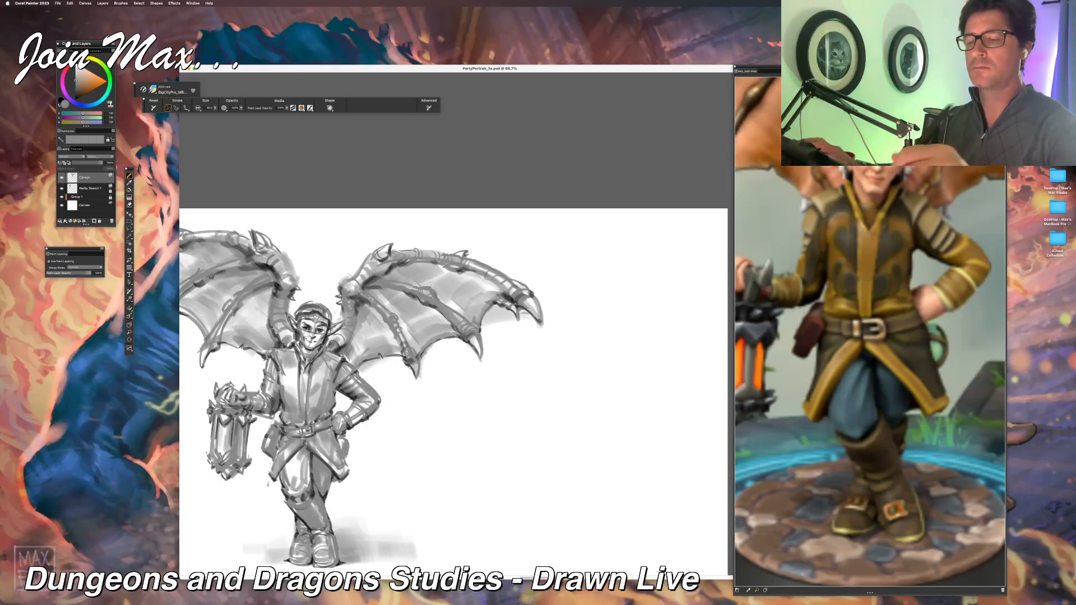
{"action": "mouse_move", "coordinate": [409, 257]}
{"action": "left_mouse_down"}
{"action": "mouse_move", "coordinate": [418, 267]}
{"action": "mouse_move", "coordinate": [395, 286]}
{"action": "left_mouse_up"}
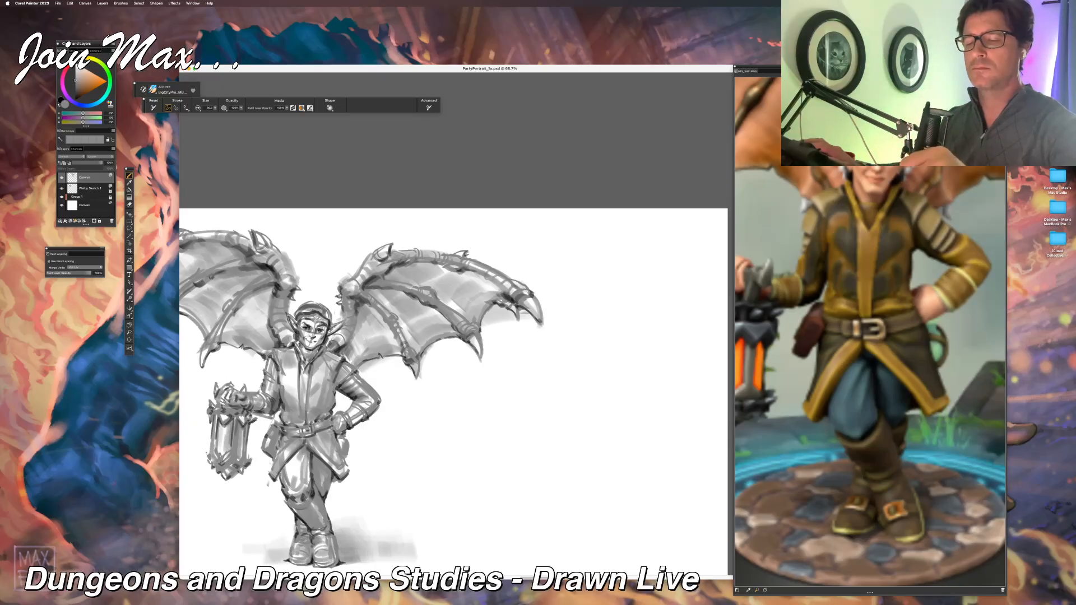
Step: Review the winged lantern bearer beside the crouching assassin and examine the layout of the whole canvas
{"action": "key", "text": "super+minus"}
{"action": "key", "text": "super+minus"}
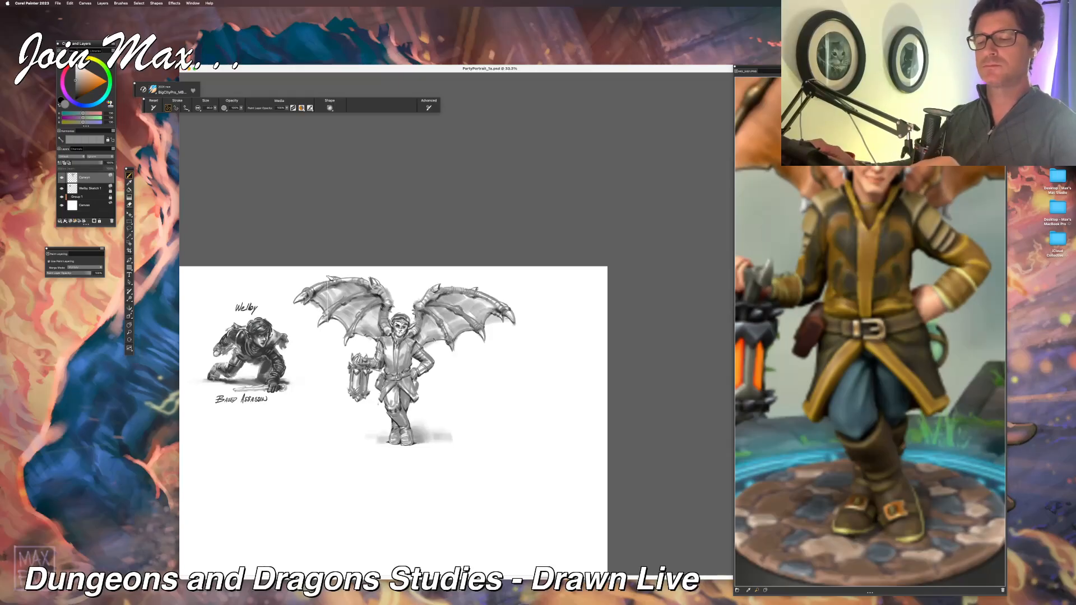
{"action": "key", "text": "super+minus"}
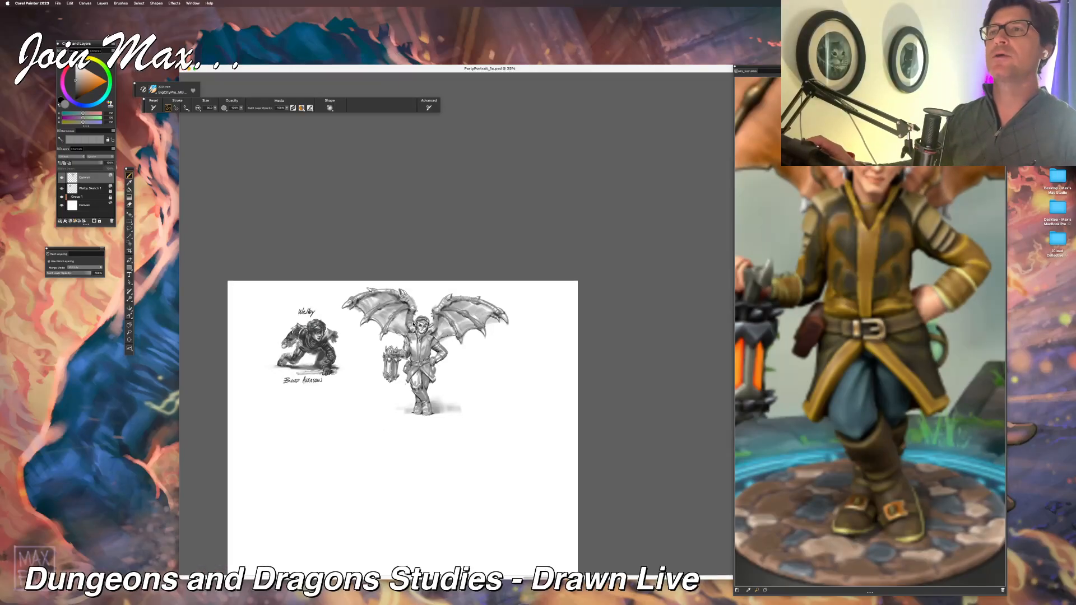
{"action": "mouse_move", "coordinate": [323, 468]}
{"action": "left_mouse_down"}
{"action": "mouse_move", "coordinate": [370, 429]}
{"action": "mouse_move", "coordinate": [356, 444]}
{"action": "mouse_move", "coordinate": [365, 442]}
{"action": "left_mouse_up"}
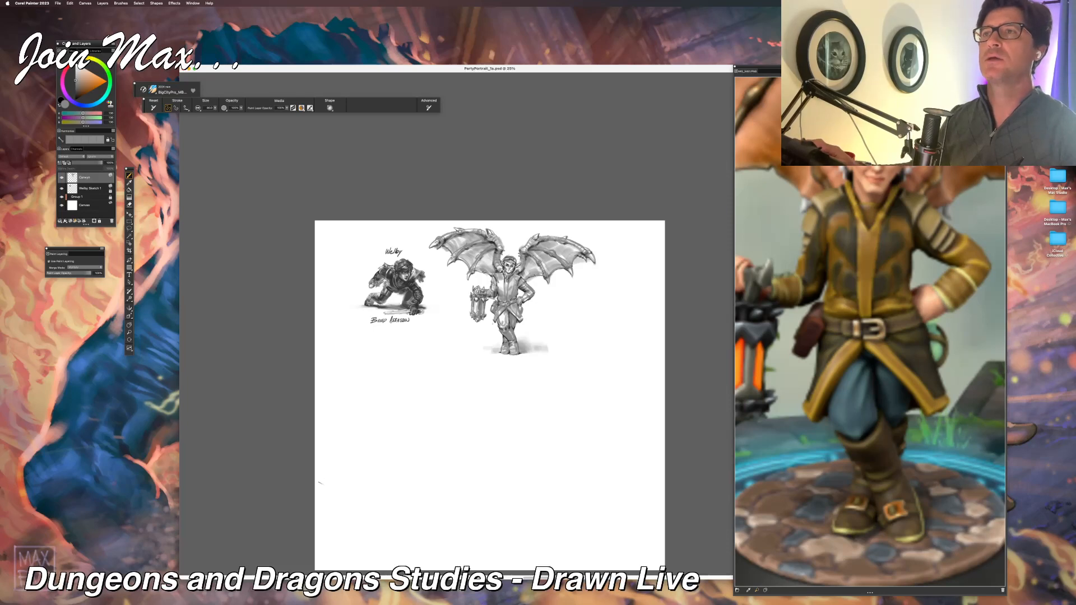
{"action": "key", "text": "super+minus"}
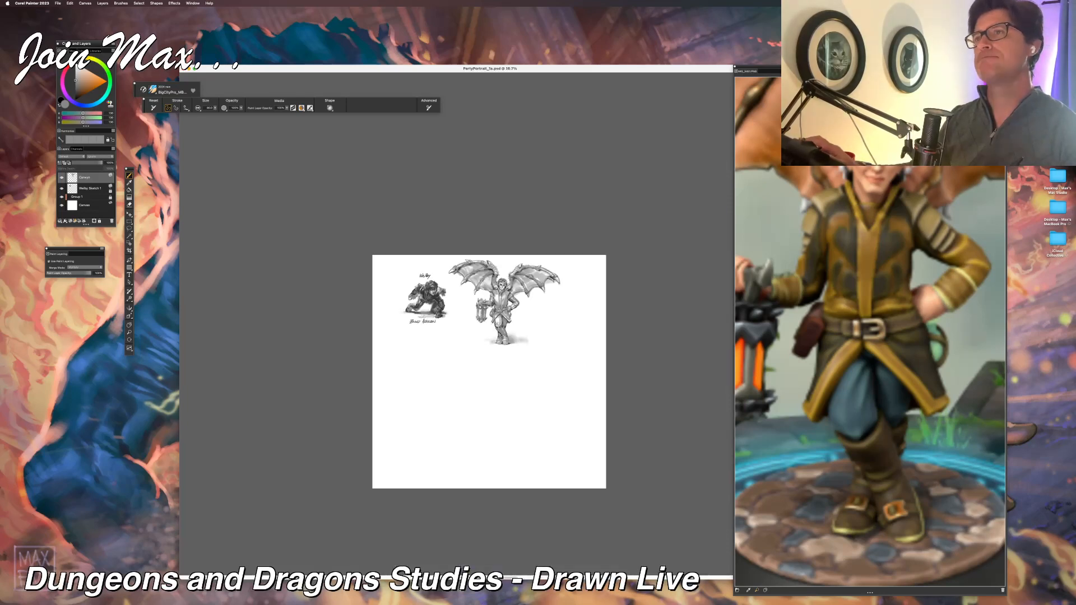
{"action": "key", "text": "super+minus"}
{"action": "key", "text": "super+equal"}
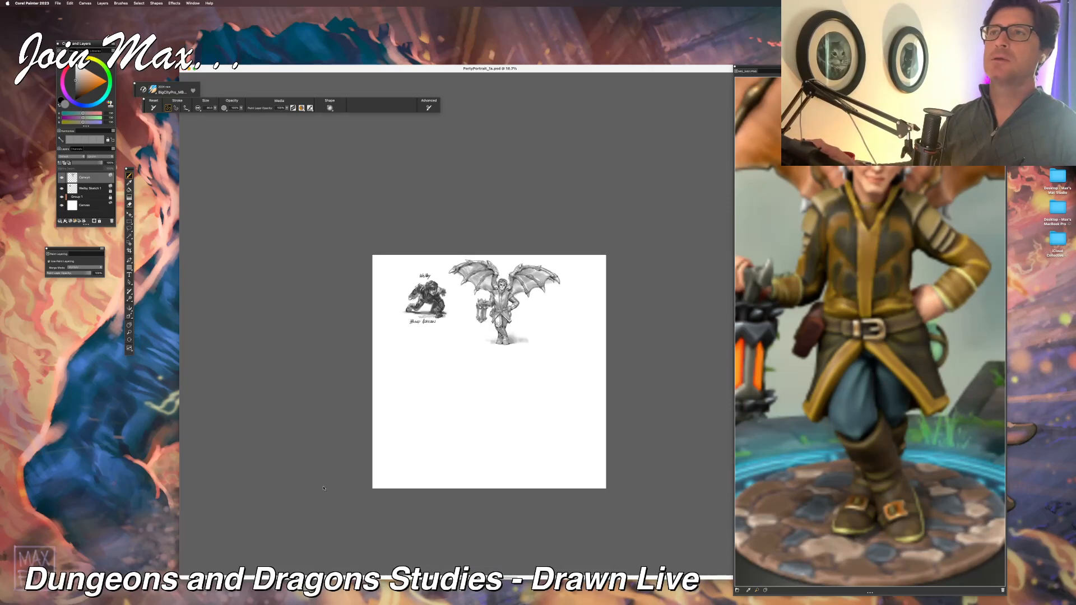
{"action": "key", "text": "super+equal"}
{"action": "key", "text": "super+equal"}
{"action": "key", "text": "super+equal"}
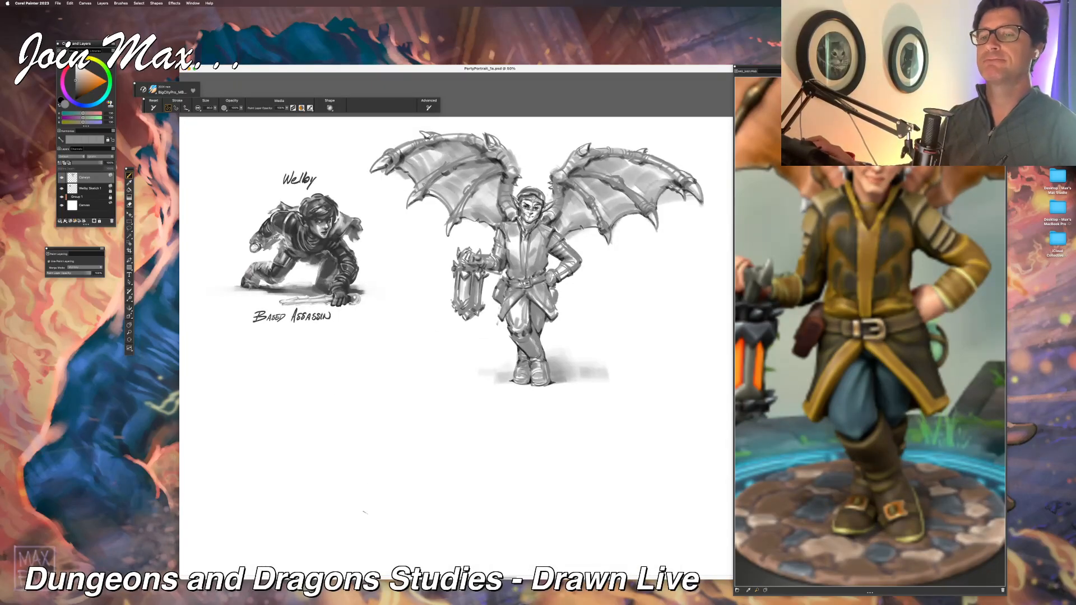
{"action": "left_click_drag", "start_coordinate": [382, 466], "coordinate": [333, 474]}
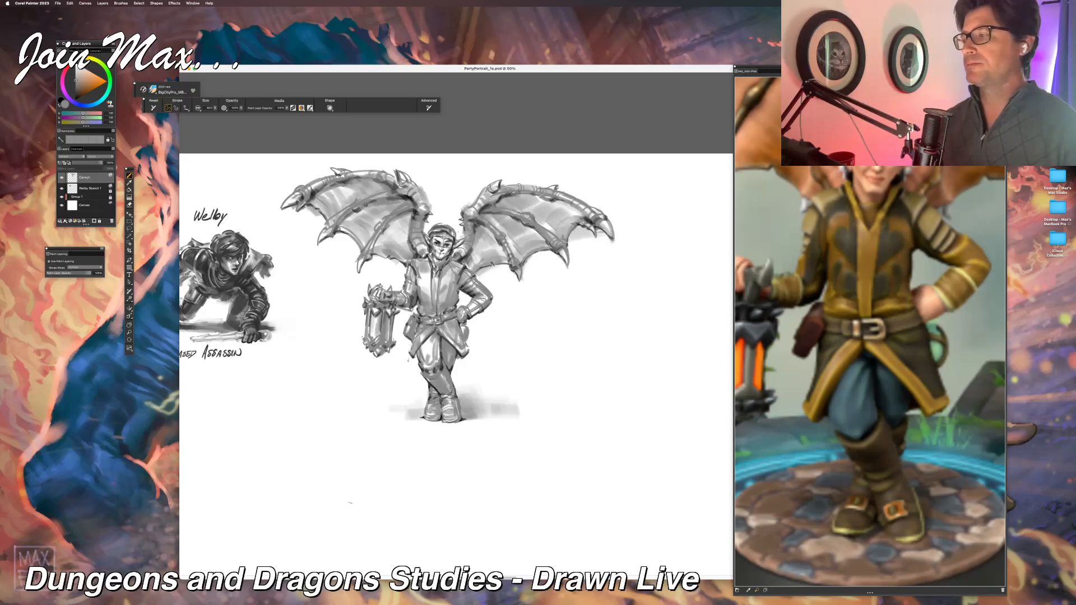
{"action": "key", "text": "super+minus"}
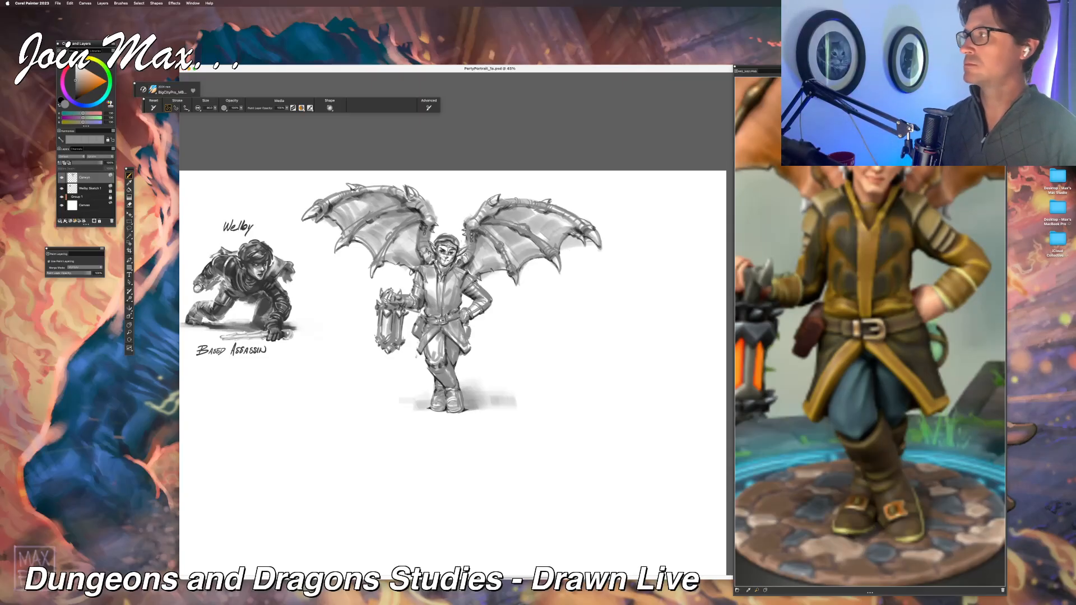
{"action": "key", "text": "super+Tab"}
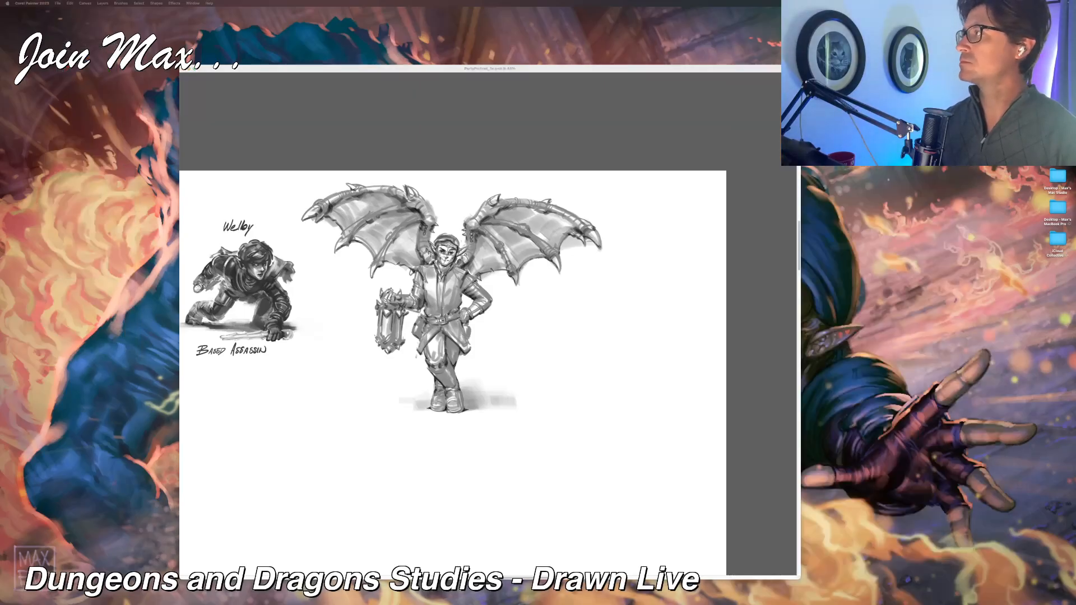
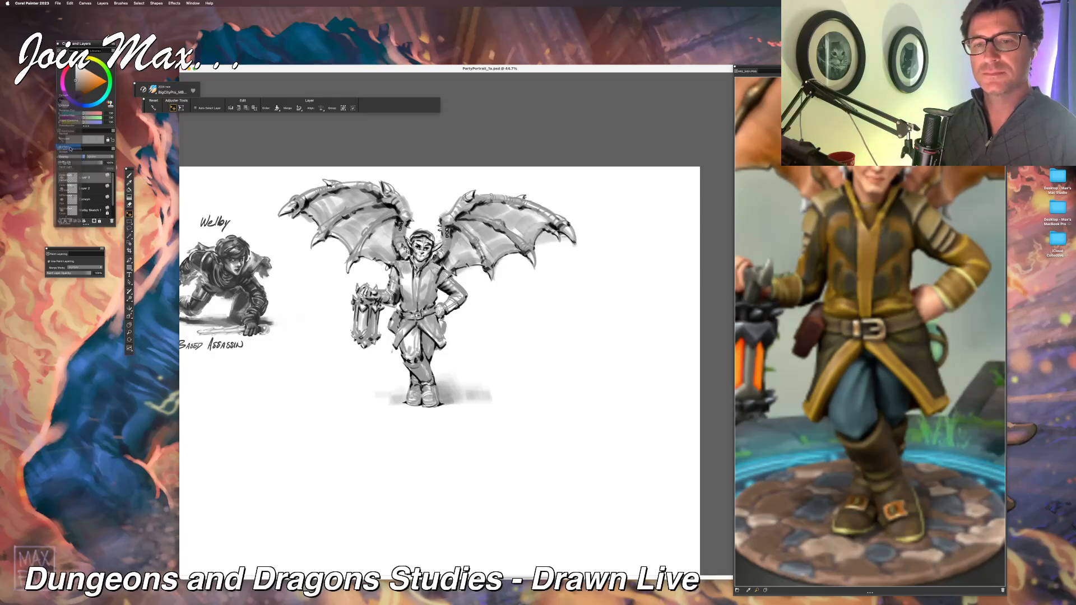
Step: Lower the top layer's opacity slightly and compare the upper two layers by hiding and showing them
{"action": "left_click", "coordinate": [70, 147]}
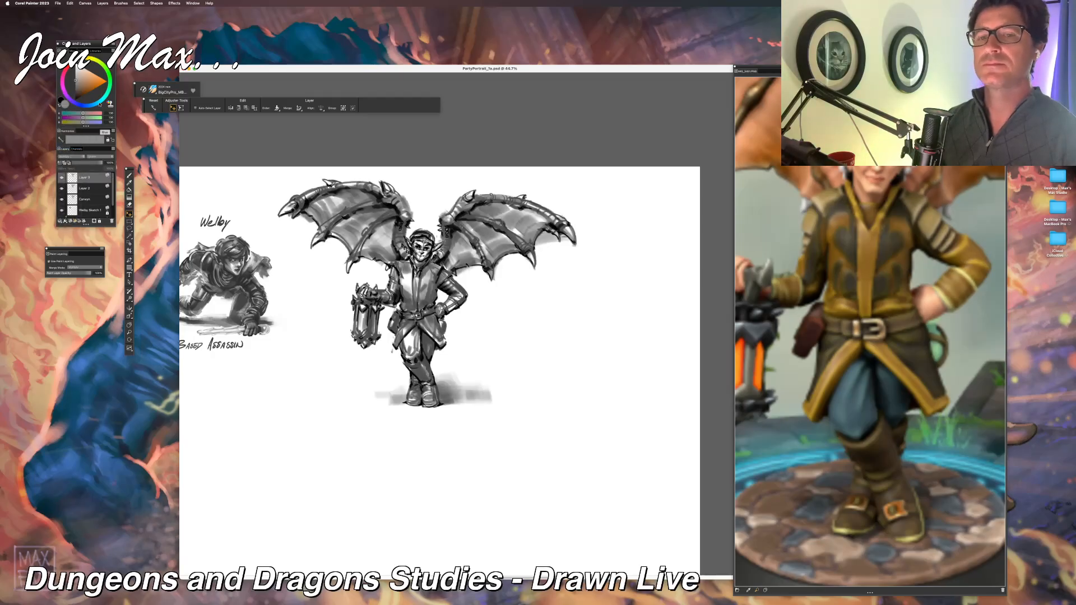
{"action": "left_click_drag", "start_coordinate": [88, 166], "coordinate": [85, 165]}
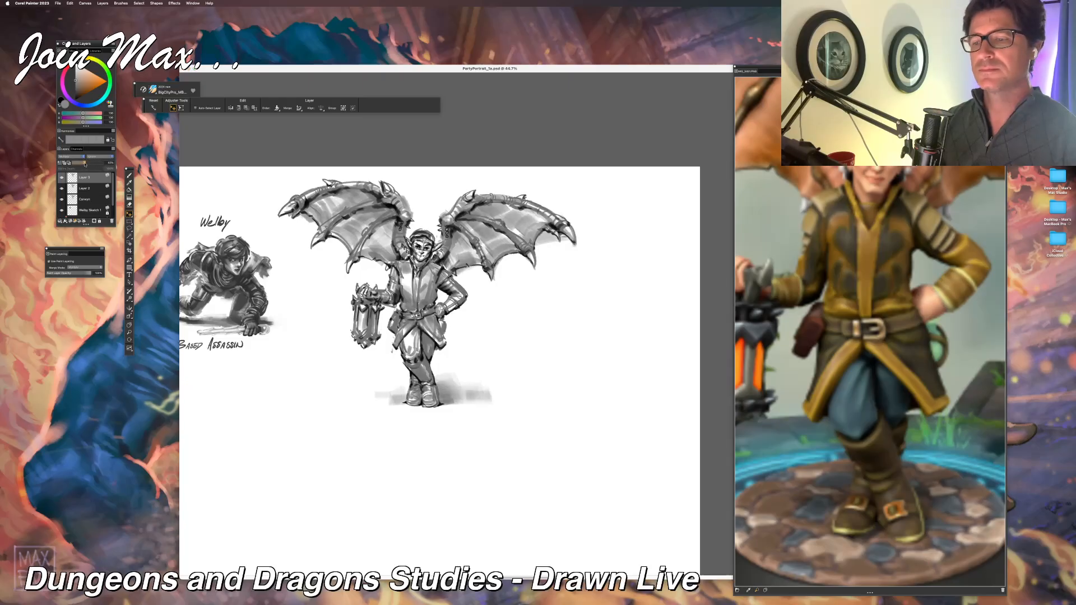
{"action": "left_click", "coordinate": [62, 189]}
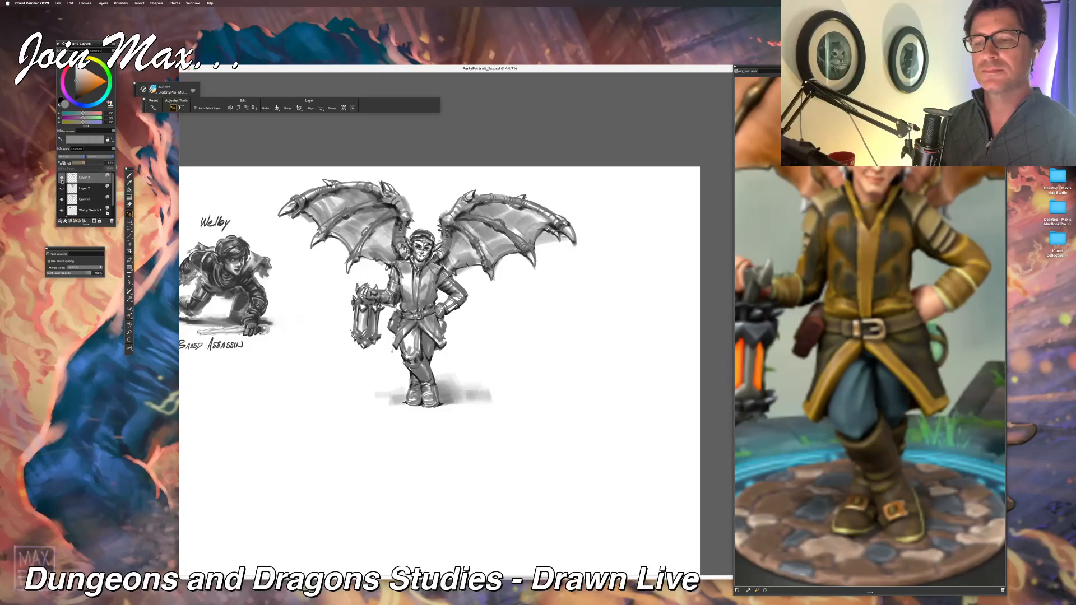
{"action": "left_click", "coordinate": [61, 177]}
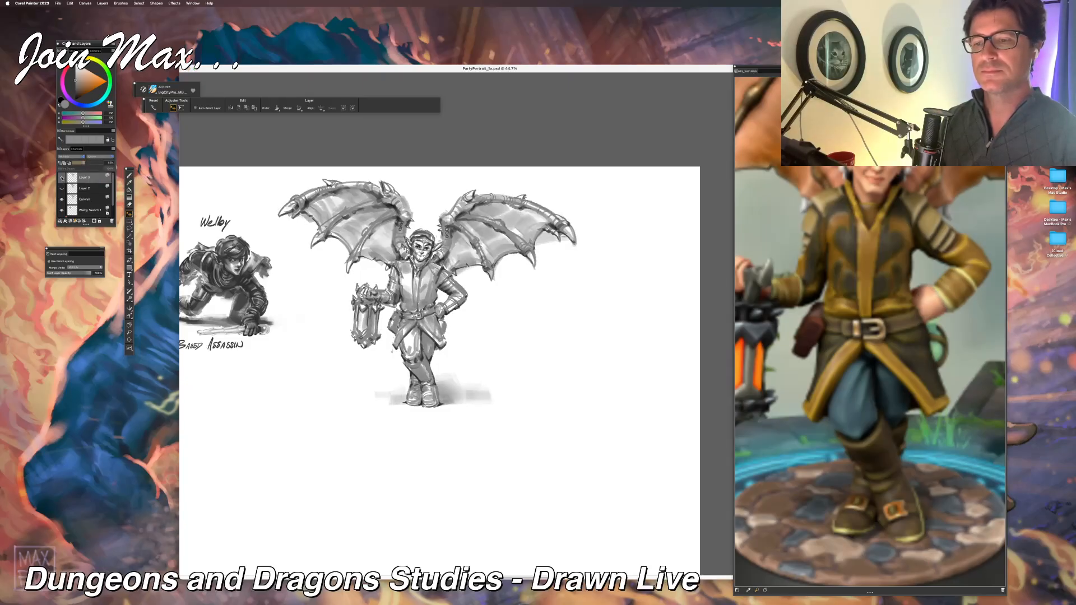
{"action": "left_click", "coordinate": [61, 177]}
{"action": "left_click", "coordinate": [62, 189]}
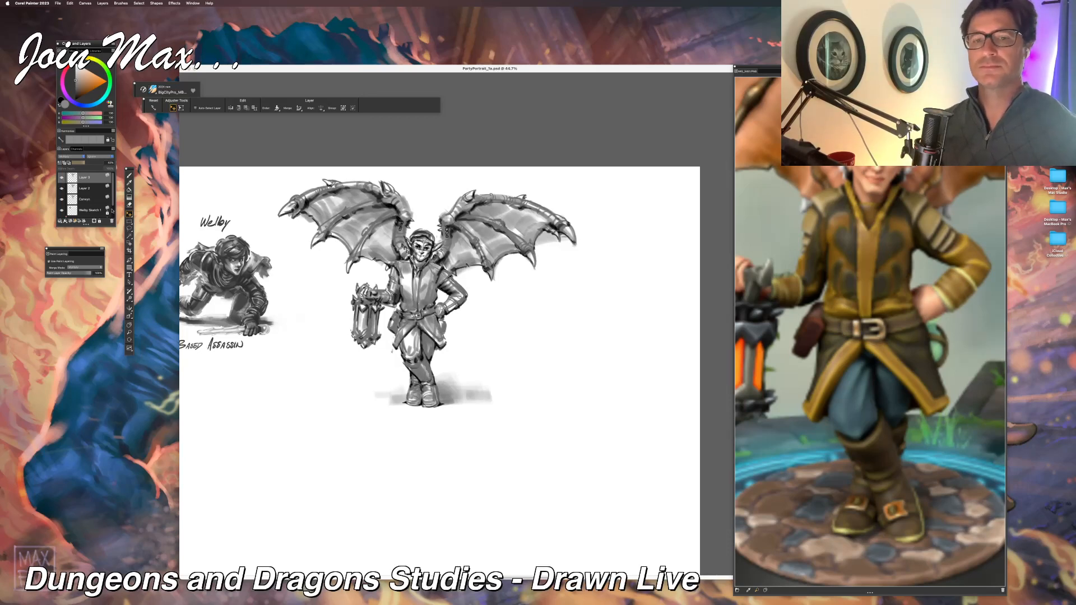
Step: Try merging the winged lantern bearer's three layers into one and undo the merge
{"action": "left_click", "coordinate": [81, 201]}
{"action": "left_click", "coordinate": [85, 178], "text": "shift"}
{"action": "key", "text": "super+e"}
{"action": "key", "text": "super+minus"}
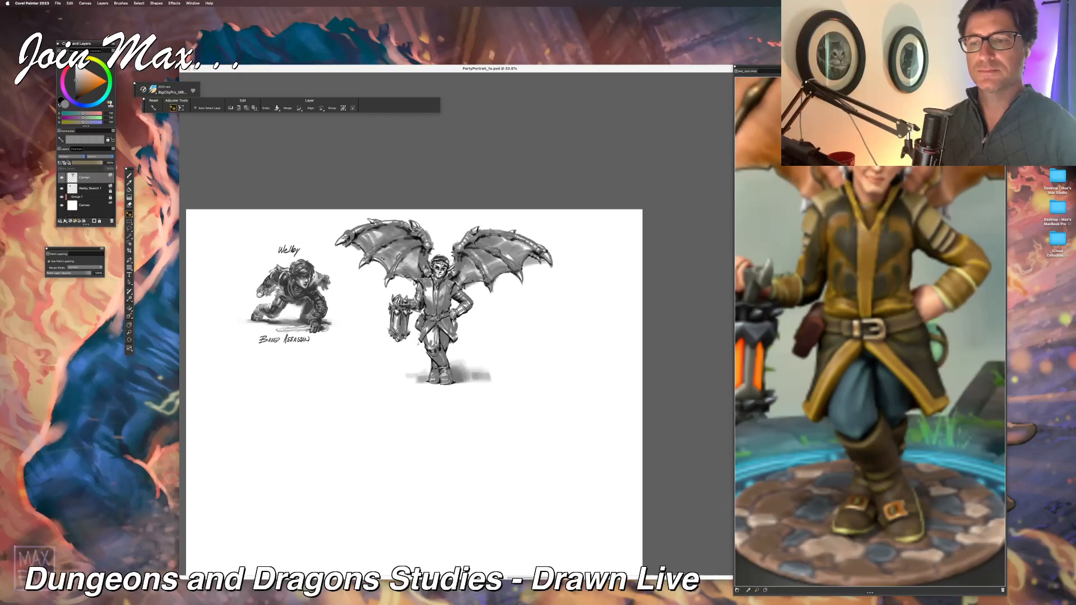
{"action": "key", "text": "super+plus"}
{"action": "key", "text": "super+plus"}
{"action": "key", "text": "super+plus"}
{"action": "key", "text": "super+minus"}
{"action": "key", "text": "super+minus"}
{"action": "key", "text": "super+minus"}
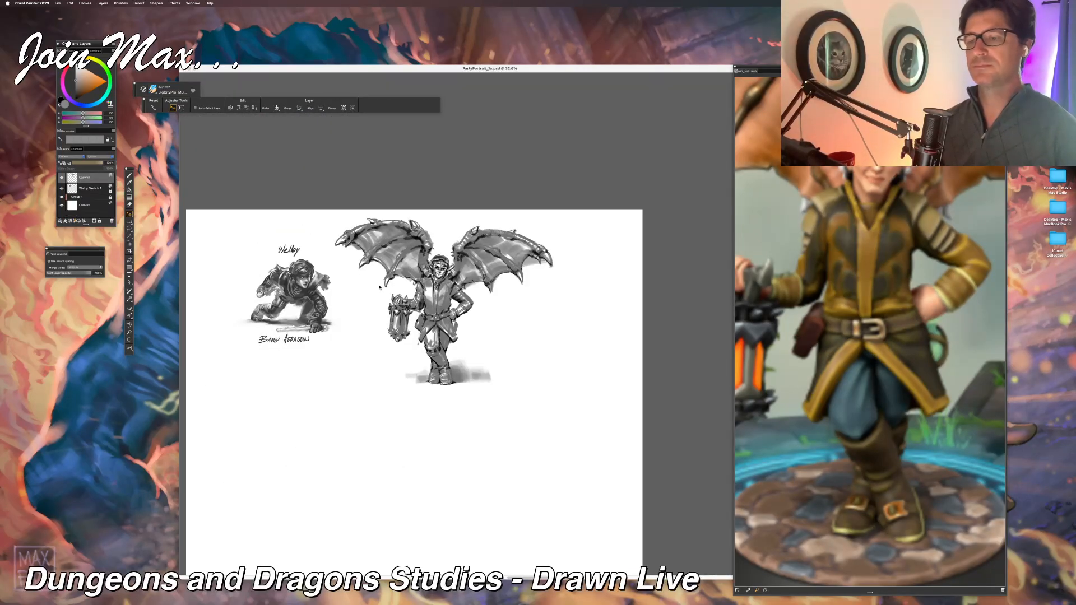
{"action": "key", "text": "super+z"}
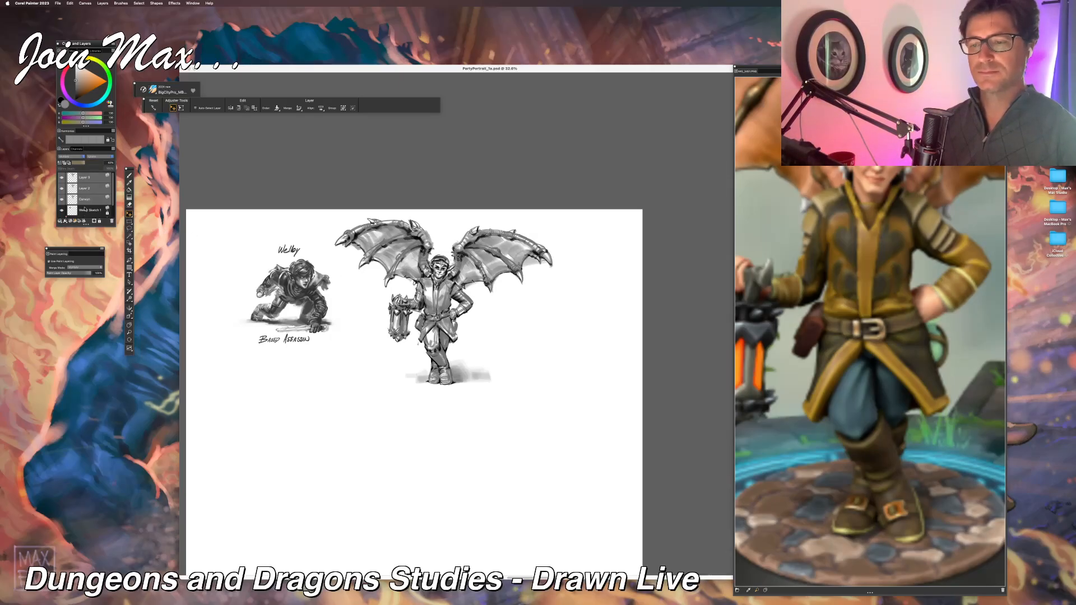
Step: Select the lantern bearer's silhouette from the Carwyn layer with the Magic Wand
{"action": "left_click", "coordinate": [84, 210]}
{"action": "left_click", "coordinate": [84, 202]}
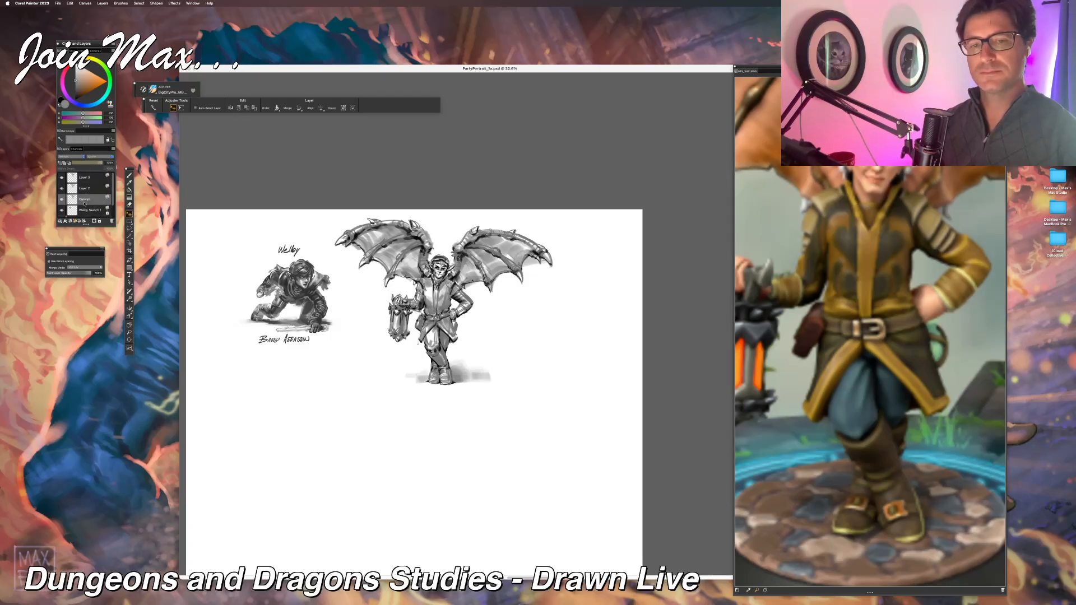
{"action": "key", "text": "w"}
{"action": "left_click", "coordinate": [392, 382]}
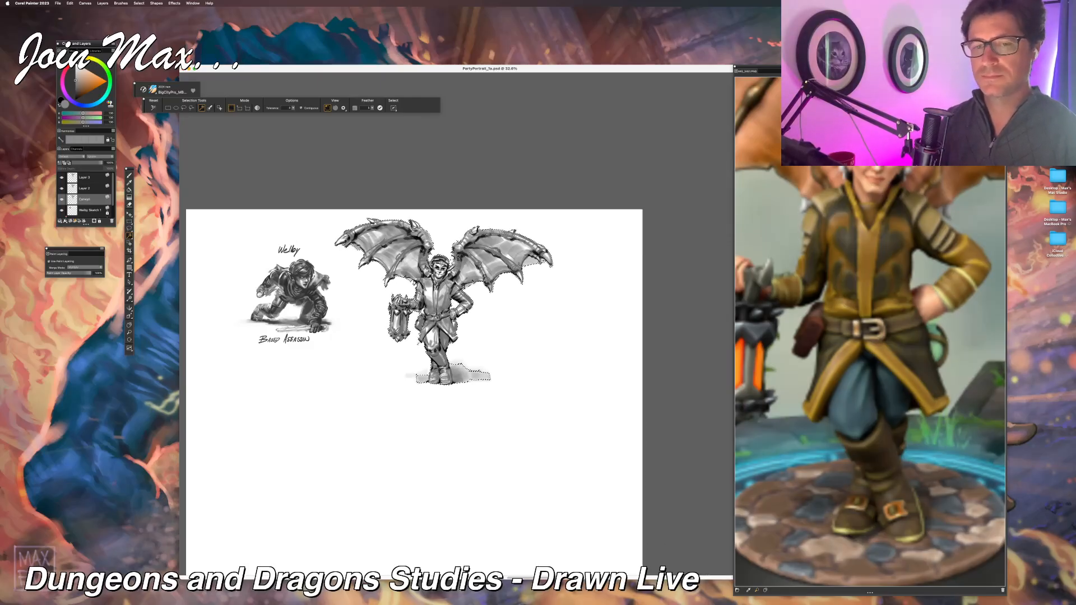
Step: Fill the silhouette with white on a new layer beneath the lantern bearer and merge it with the figure's layers
{"action": "left_click", "coordinate": [87, 211]}
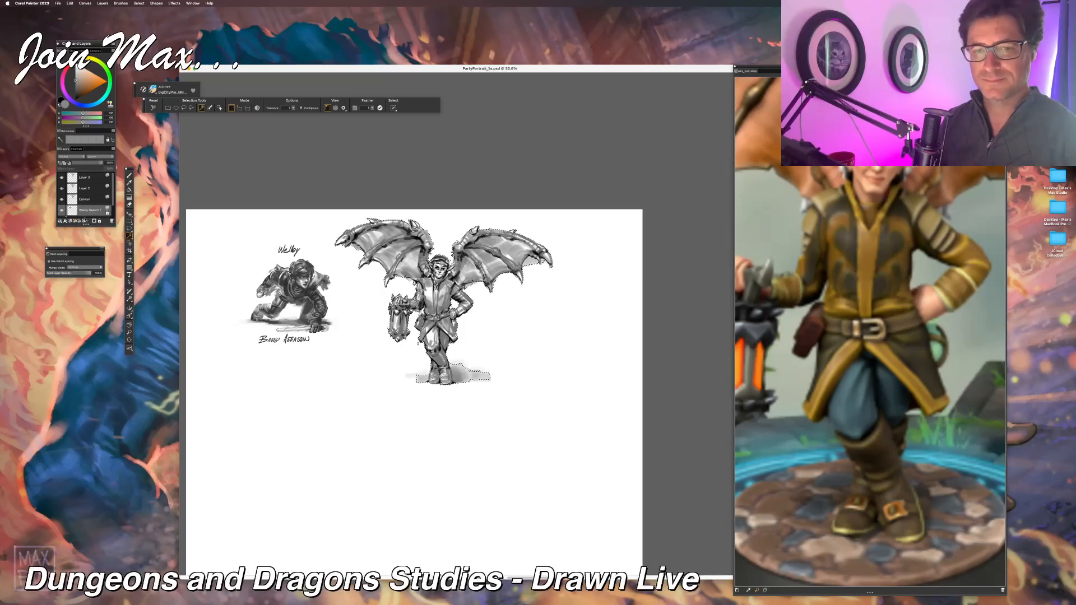
{"action": "left_click", "coordinate": [71, 221]}
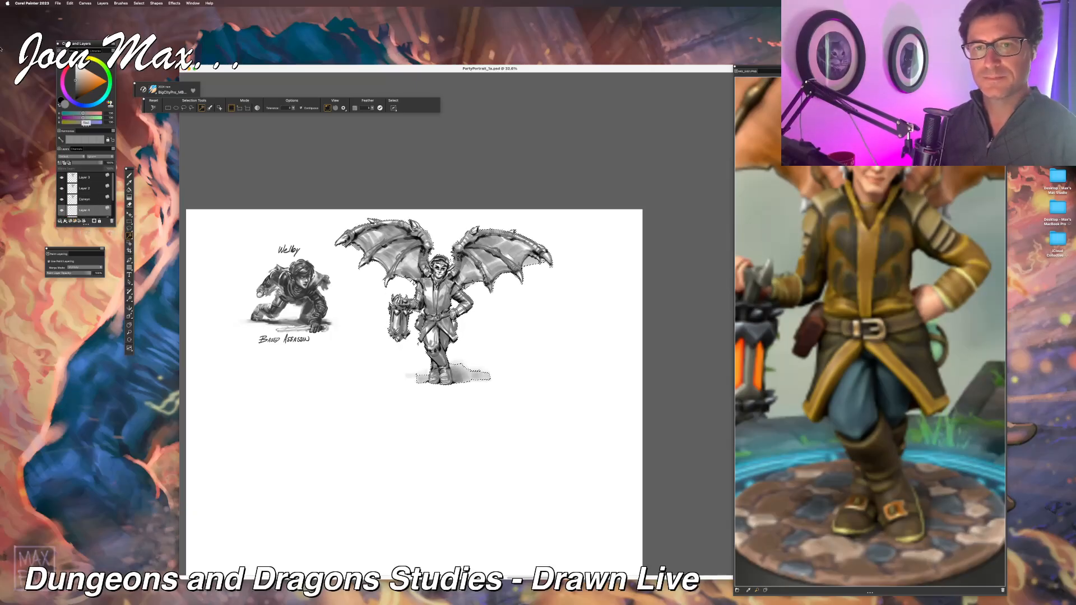
{"action": "left_click_drag", "start_coordinate": [82, 86], "coordinate": [75, 66]}
{"action": "key", "text": "super+f"}
{"action": "key", "text": "Return"}
{"action": "key", "text": "super+d"}
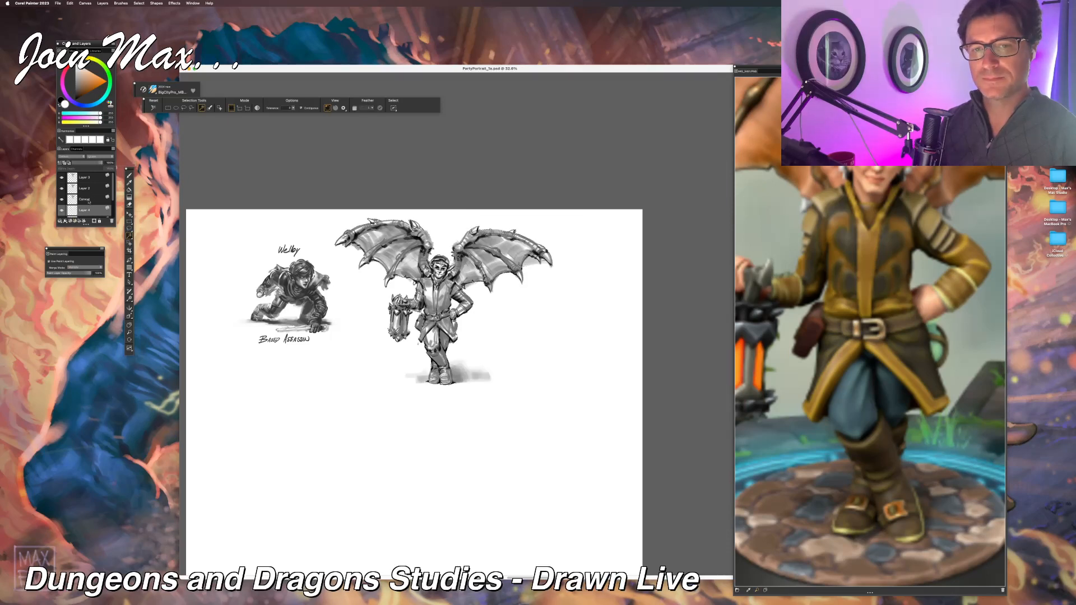
{"action": "left_click", "coordinate": [84, 183], "text": "shift"}
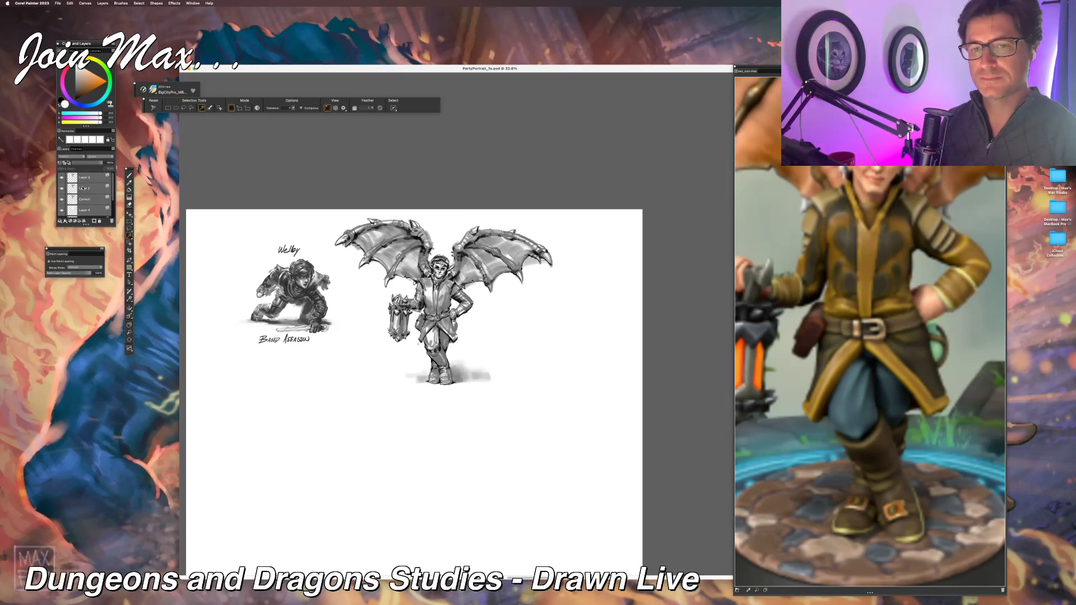
{"action": "key", "text": "super+g"}
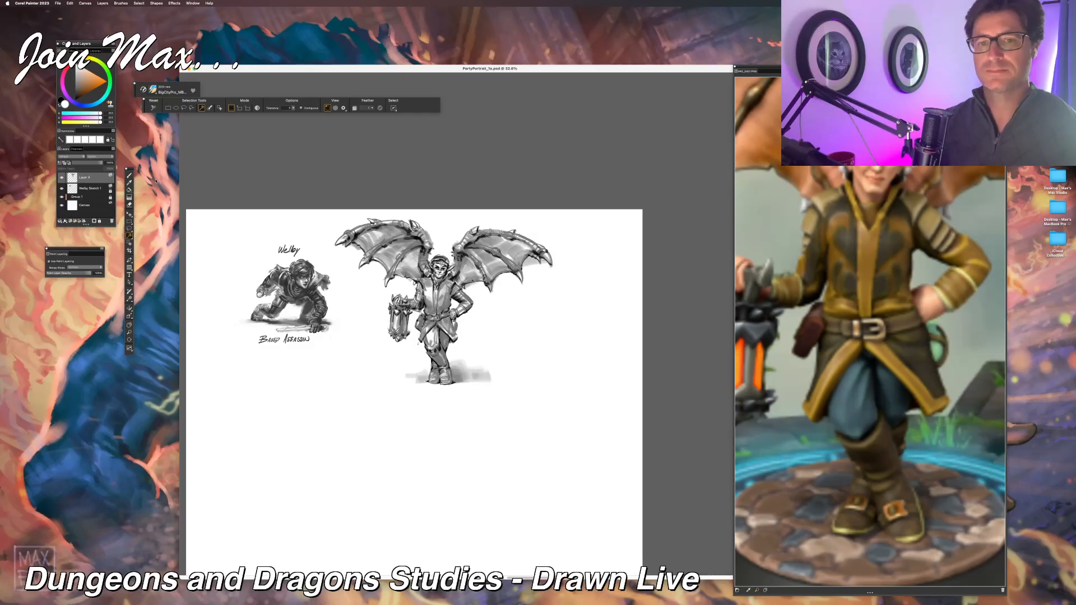
Step: Take up the dodge/burn tool and review the lantern bearer beside the crouching assassin on the whole canvas
{"action": "key", "text": "b"}
{"action": "left_click", "coordinate": [130, 300]}
{"action": "left_click", "coordinate": [143, 300]}
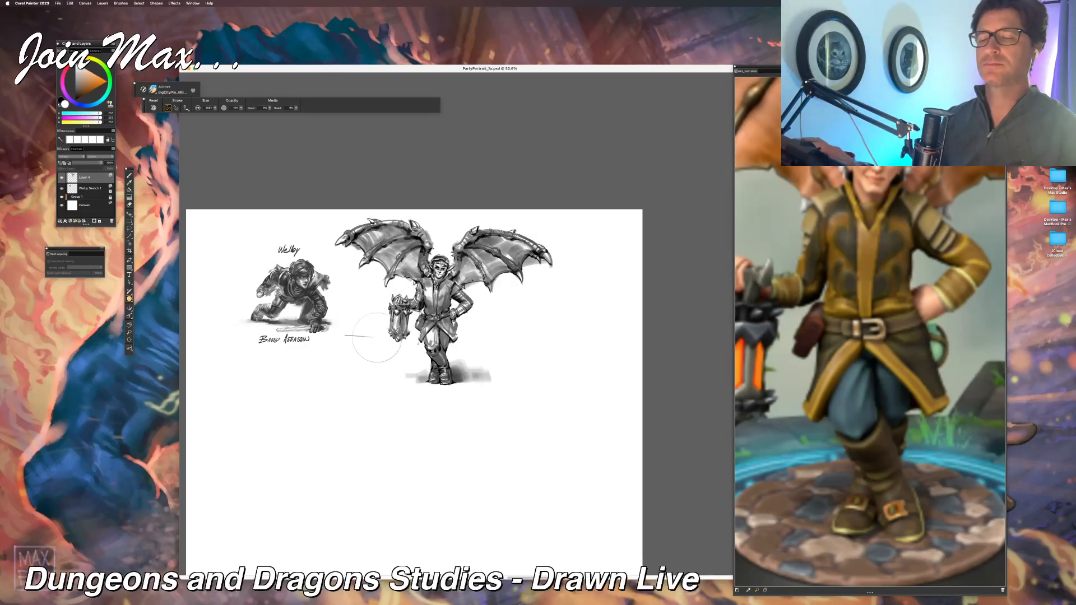
{"action": "key", "text": "super+minus"}
{"action": "key", "text": "super+minus"}
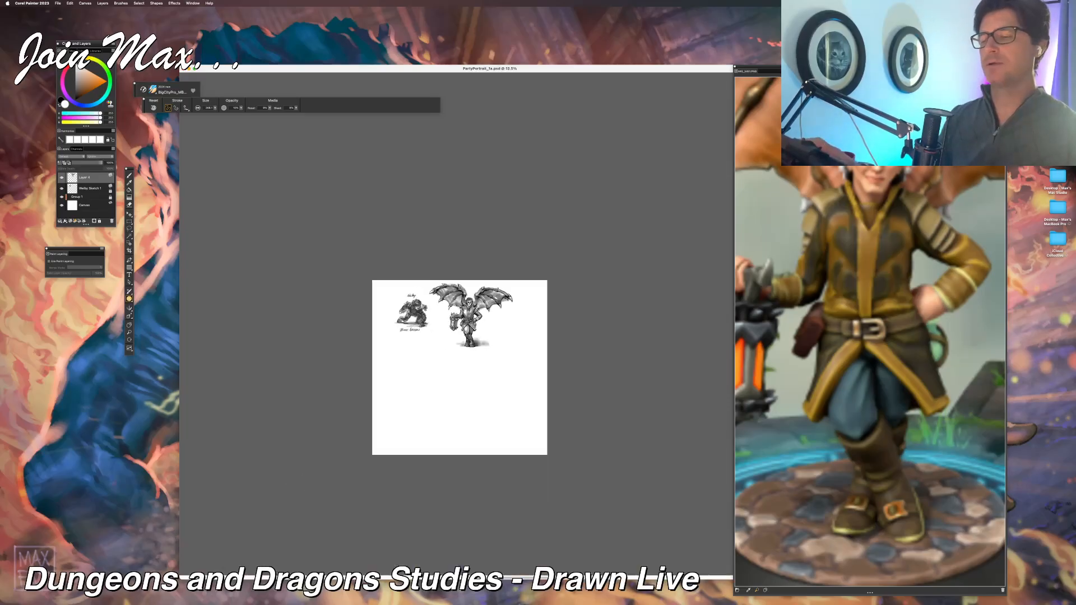
{"action": "key", "text": "super+plus"}
{"action": "key", "text": "super+plus"}
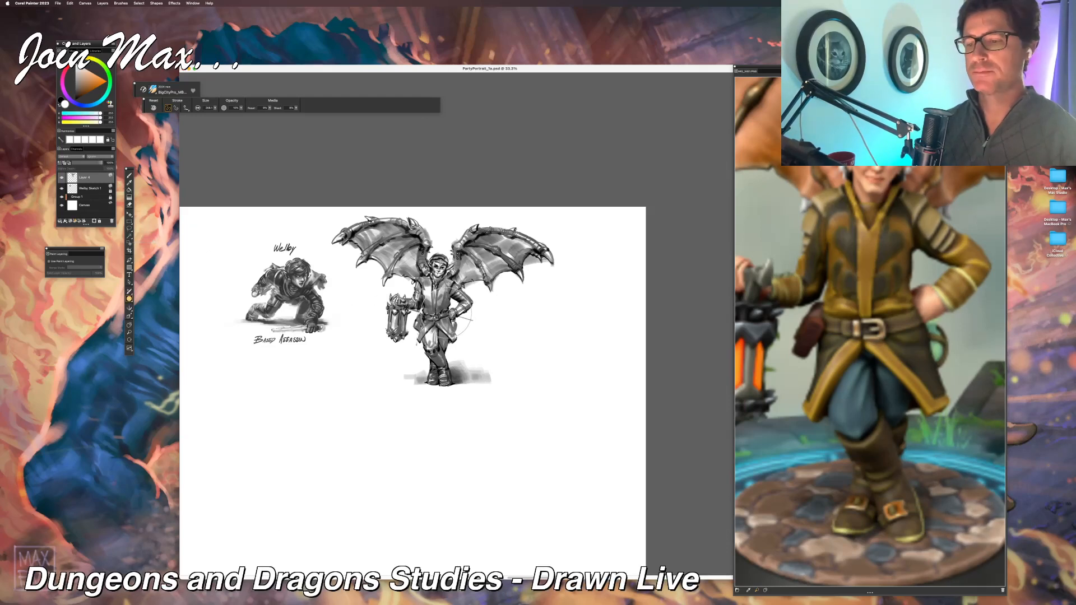
{"action": "key", "text": "Tab"}
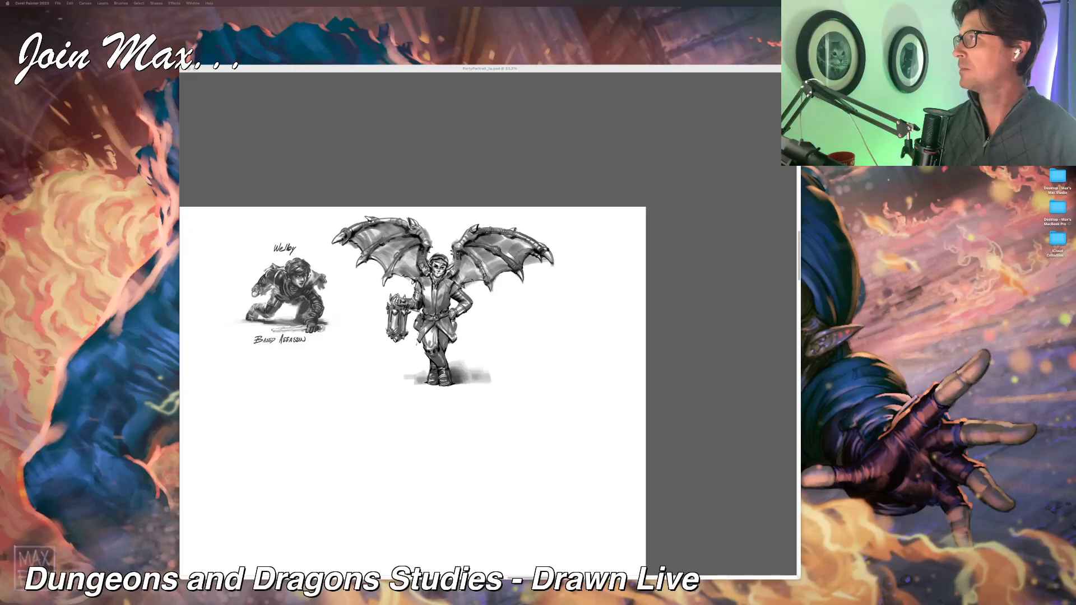
{"action": "left_click", "coordinate": [505, 68]}
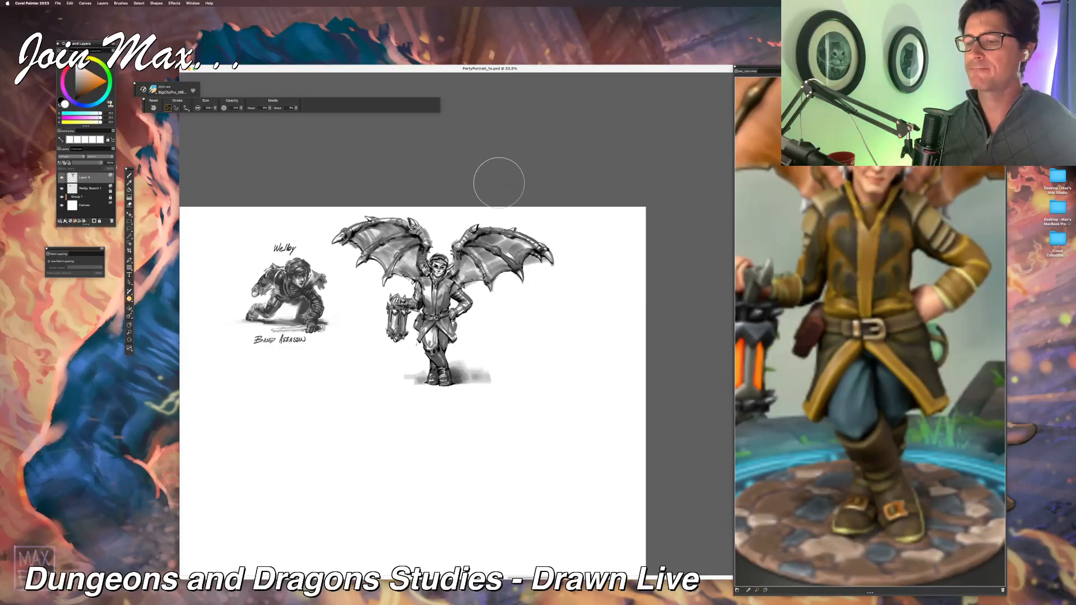
{"action": "scroll", "coordinate": [499, 183], "scroll_direction": "up", "scroll_amount": 4}
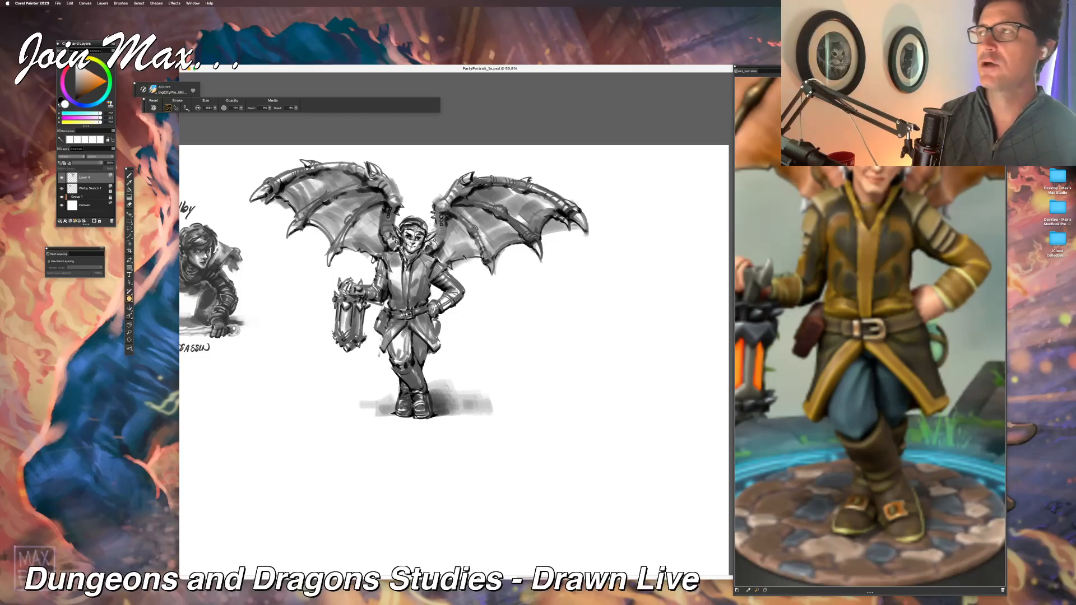
Step: Hand-letter the name Carwyn in black with the brush, beside the lantern bearer's hip
{"action": "key", "text": "b"}
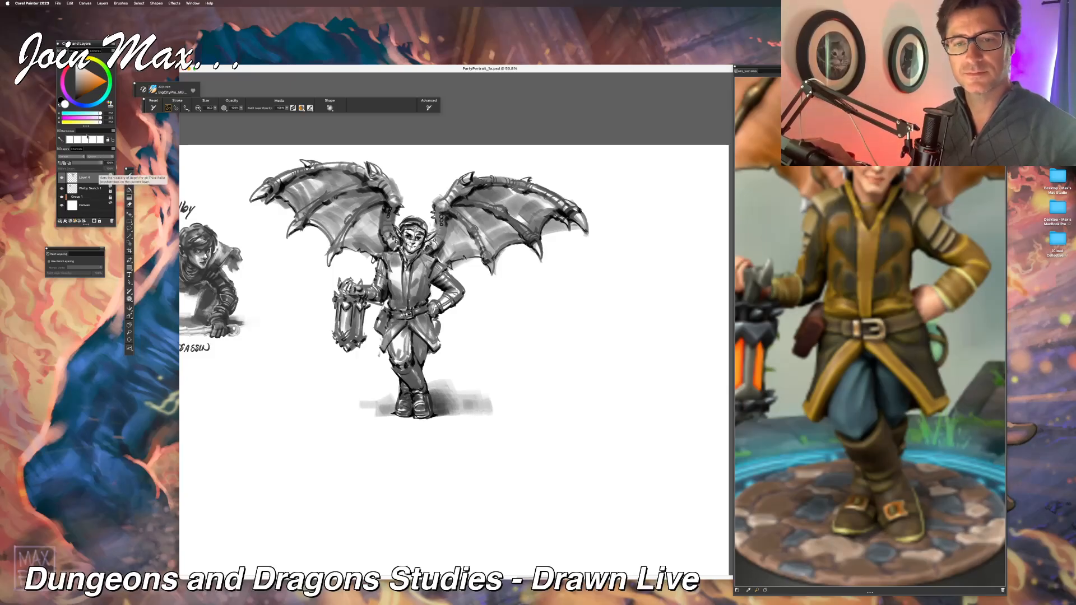
{"action": "left_click", "coordinate": [75, 92]}
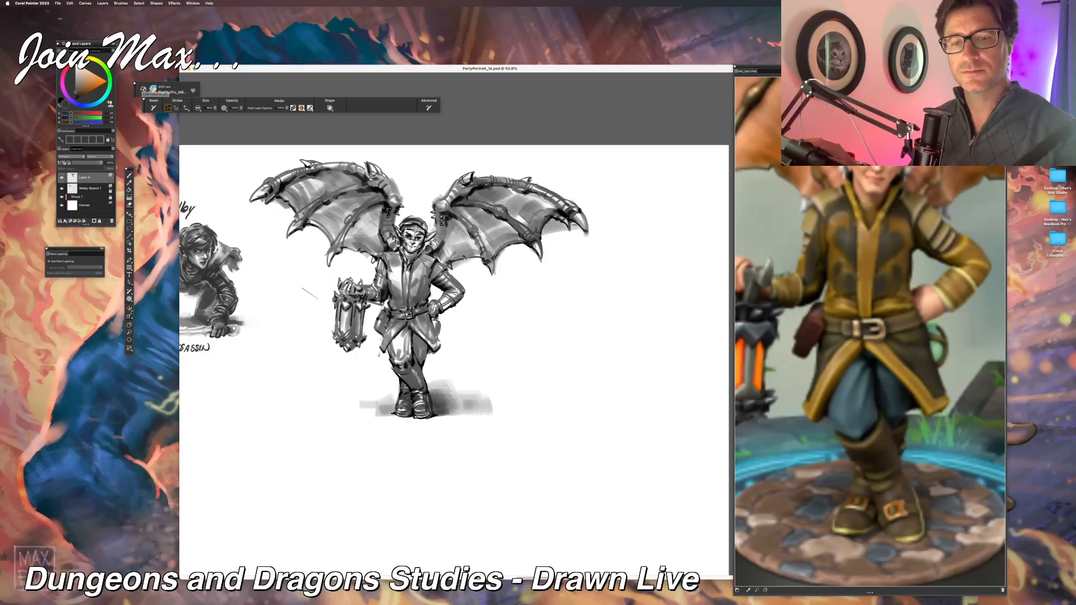
{"action": "left_click_drag", "start_coordinate": [485, 314], "coordinate": [485, 326]}
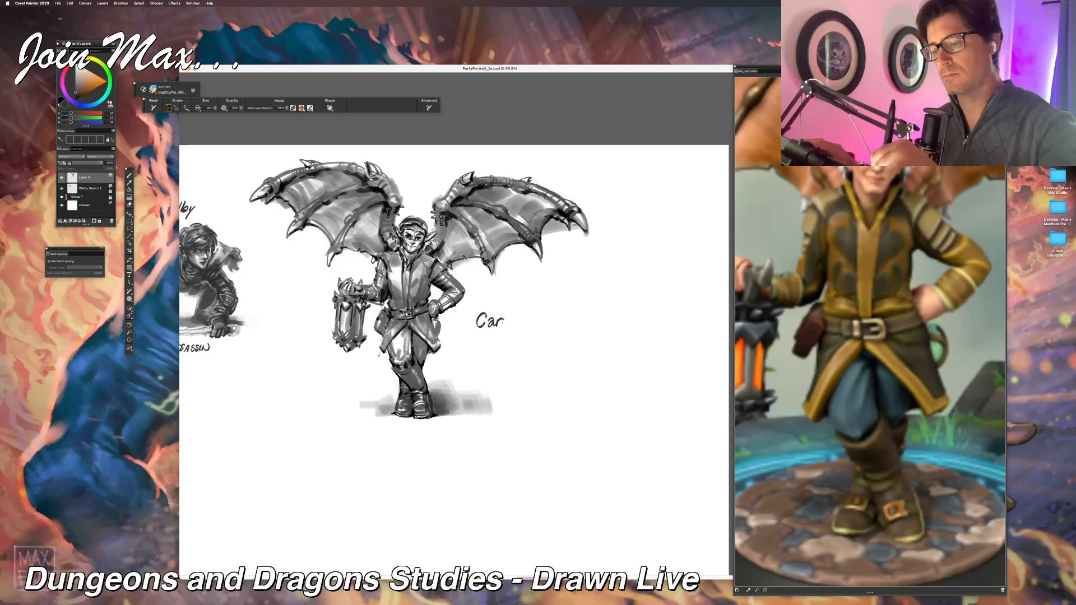
{"action": "mouse_move", "coordinate": [504, 316]}
{"action": "left_mouse_down"}
{"action": "mouse_move", "coordinate": [517, 336]}
{"action": "mouse_move", "coordinate": [529, 321]}
{"action": "left_mouse_up"}
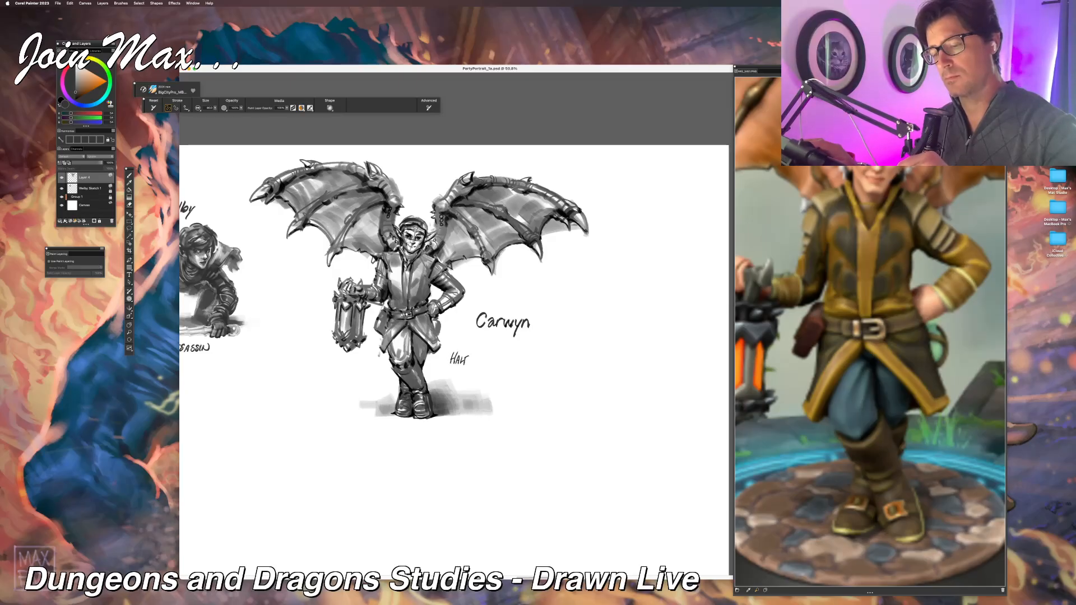
Step: Hand-letter the caption HALF ELF, HALF SCOUNDREL beneath the name Carwyn, undoing and redoing the last letters
{"action": "left_click_drag", "start_coordinate": [473, 353], "coordinate": [477, 362]}
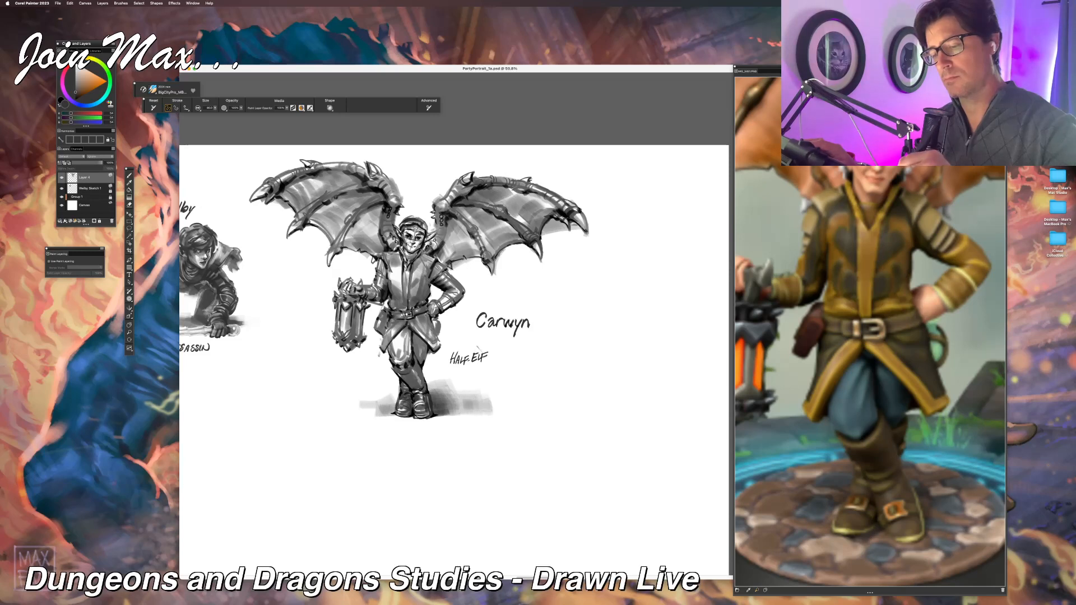
{"action": "mouse_move", "coordinate": [486, 358]}
{"action": "left_mouse_down"}
{"action": "mouse_move", "coordinate": [523, 351]}
{"action": "mouse_move", "coordinate": [521, 359]}
{"action": "mouse_move", "coordinate": [565, 360]}
{"action": "left_mouse_up"}
{"action": "key", "text": "super+z"}
{"action": "key", "text": "super+z"}
{"action": "mouse_move", "coordinate": [565, 350]}
{"action": "left_mouse_down"}
{"action": "mouse_move", "coordinate": [568, 361]}
{"action": "mouse_move", "coordinate": [579, 356]}
{"action": "left_mouse_up"}
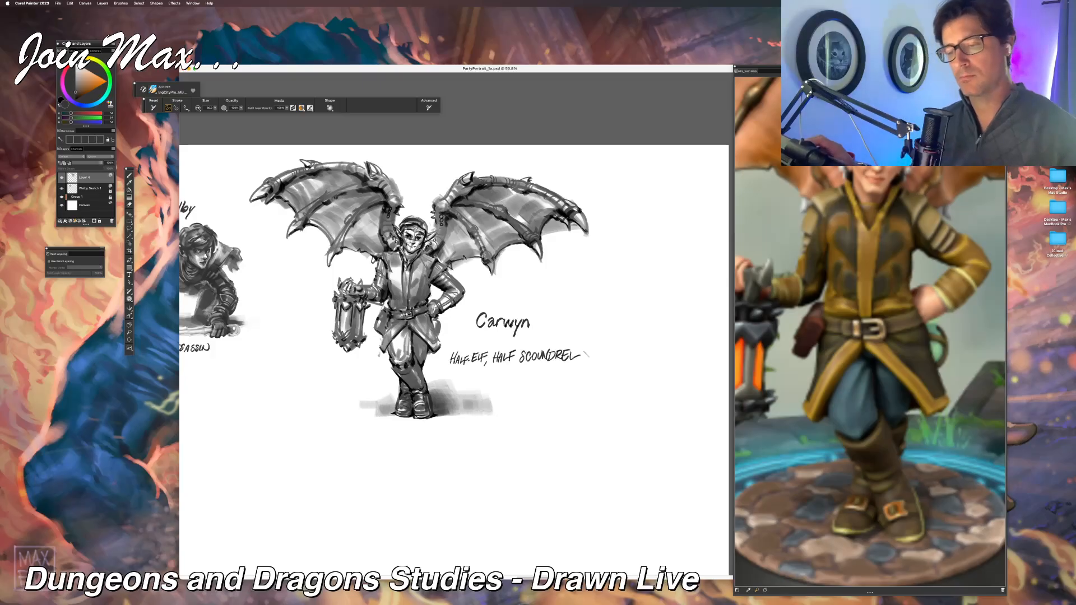
Step: Move the lantern bearer with its lettering toward the upper-right corner of the canvas
{"action": "key", "text": "super+minus"}
{"action": "key", "text": "super+minus"}
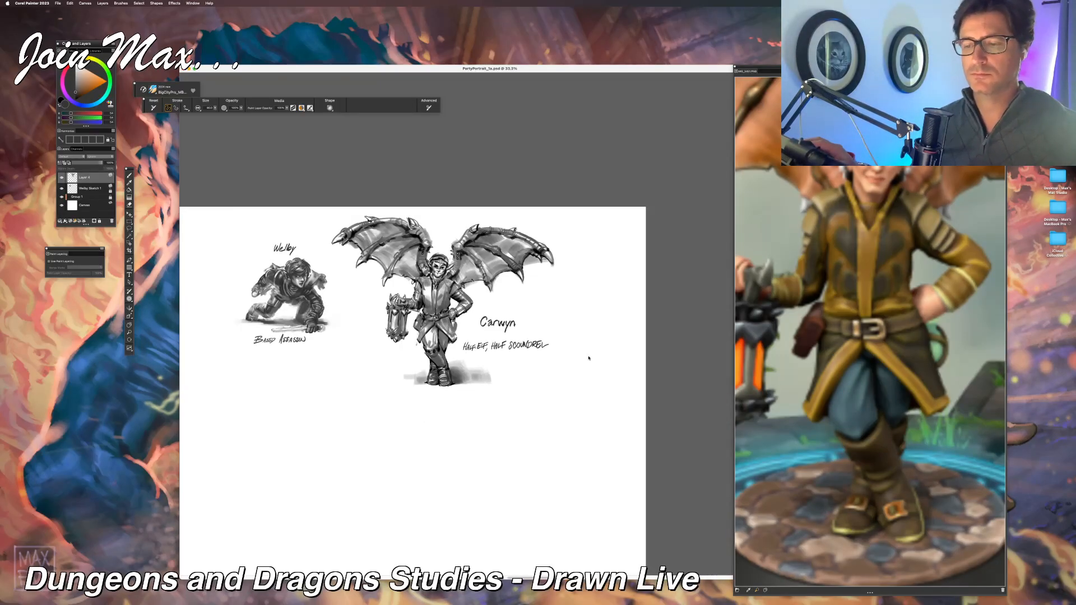
{"action": "key", "text": "f"}
{"action": "mouse_move", "coordinate": [589, 357]}
{"action": "left_mouse_down"}
{"action": "mouse_move", "coordinate": [650, 362]}
{"action": "mouse_move", "coordinate": [604, 346]}
{"action": "left_mouse_up"}
{"action": "key", "text": "super+minus"}
{"action": "key", "text": "super+plus"}
{"action": "left_click_drag", "start_coordinate": [476, 359], "coordinate": [514, 348]}
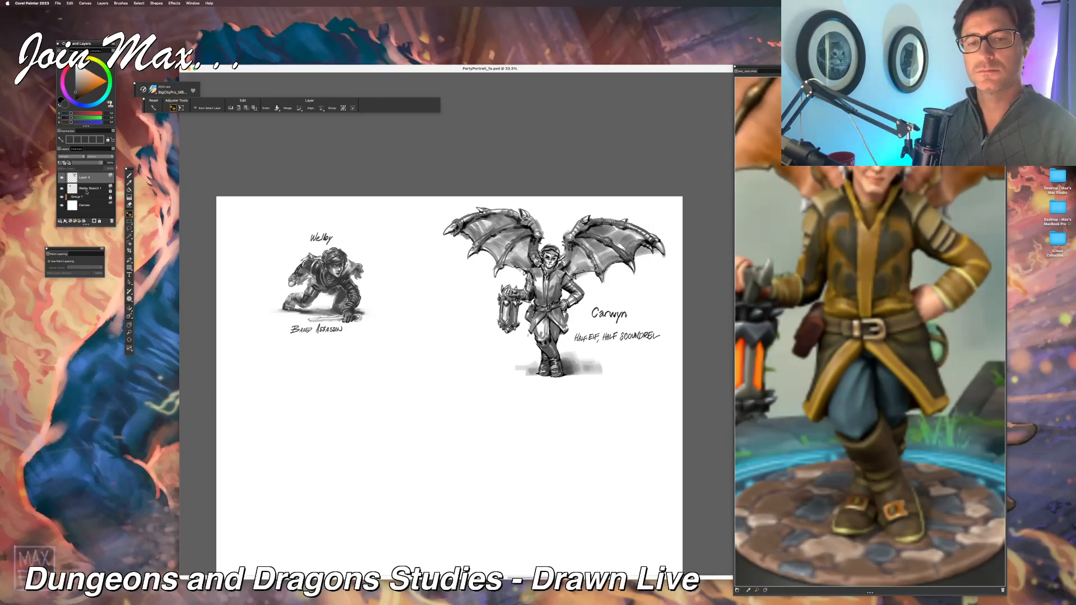
Step: Move the Welby assassin sketch layer farther toward the left edge of the canvas, leaving space between the two figures
{"action": "left_click", "coordinate": [105, 189]}
{"action": "left_click_drag", "start_coordinate": [361, 269], "coordinate": [326, 270]}
{"action": "scroll", "coordinate": [396, 304], "scroll_direction": "up", "scroll_amount": 1}
{"action": "scroll", "coordinate": [397, 304], "scroll_direction": "down", "scroll_amount": 9}
{"action": "scroll", "coordinate": [397, 304], "scroll_direction": "up", "scroll_amount": 9}
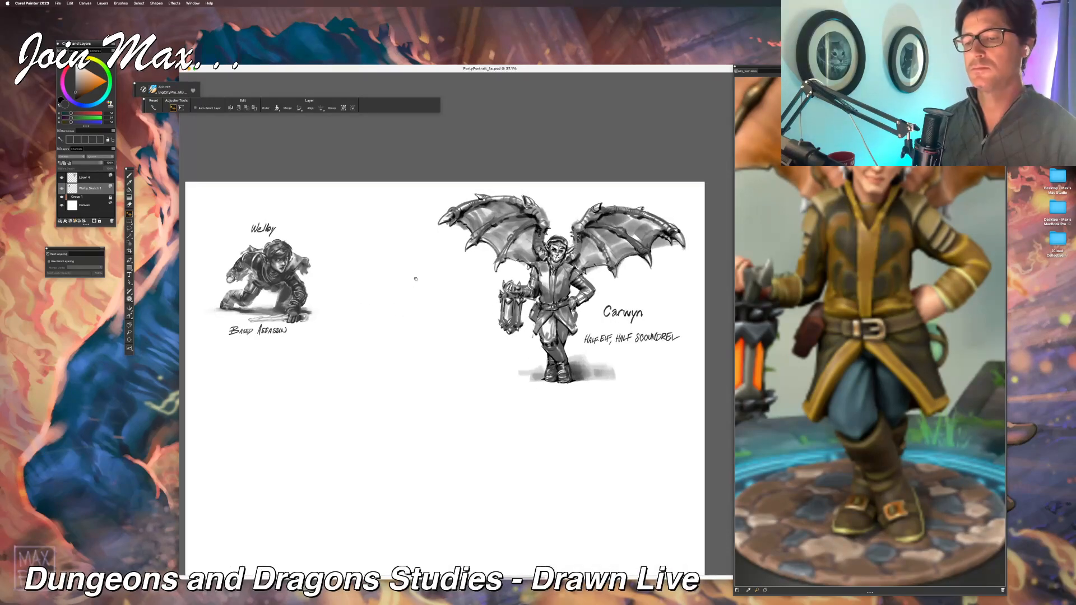
{"action": "left_click_drag", "start_coordinate": [415, 279], "coordinate": [423, 289]}
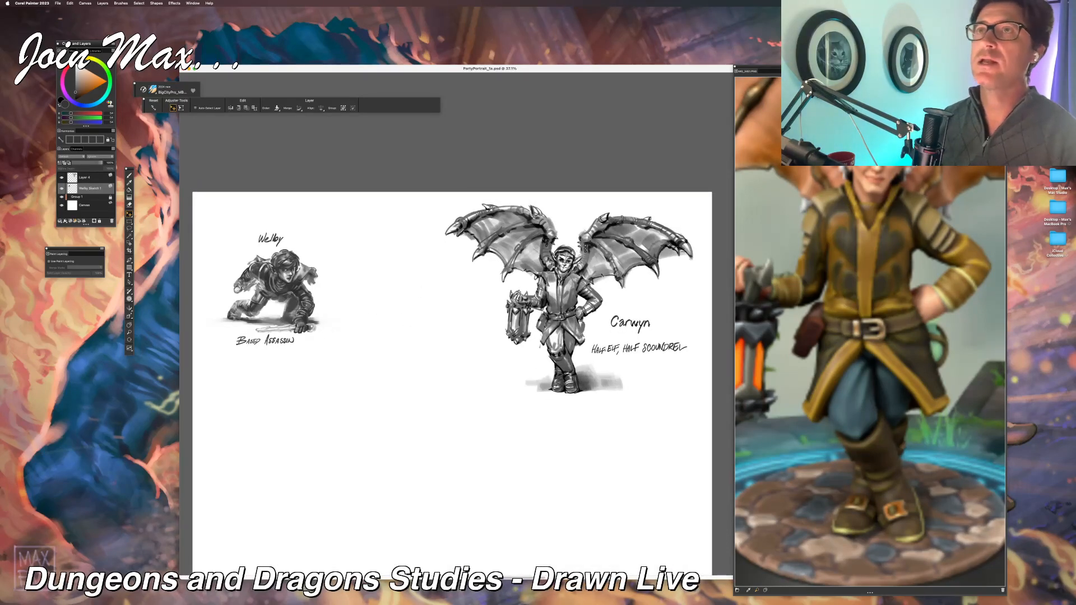
Step: Bring the Hero Forge reference of the green-skinned armored warrior beside the canvas and ready the brush near the space between the figures
{"action": "key", "text": "super+Tab"}
{"action": "key", "text": "super+Tab"}
{"action": "key", "text": "super+Tab"}
{"action": "key", "text": "super+Tab"}
{"action": "key", "text": "super+Tab"}
{"action": "key", "text": "super+Tab"}
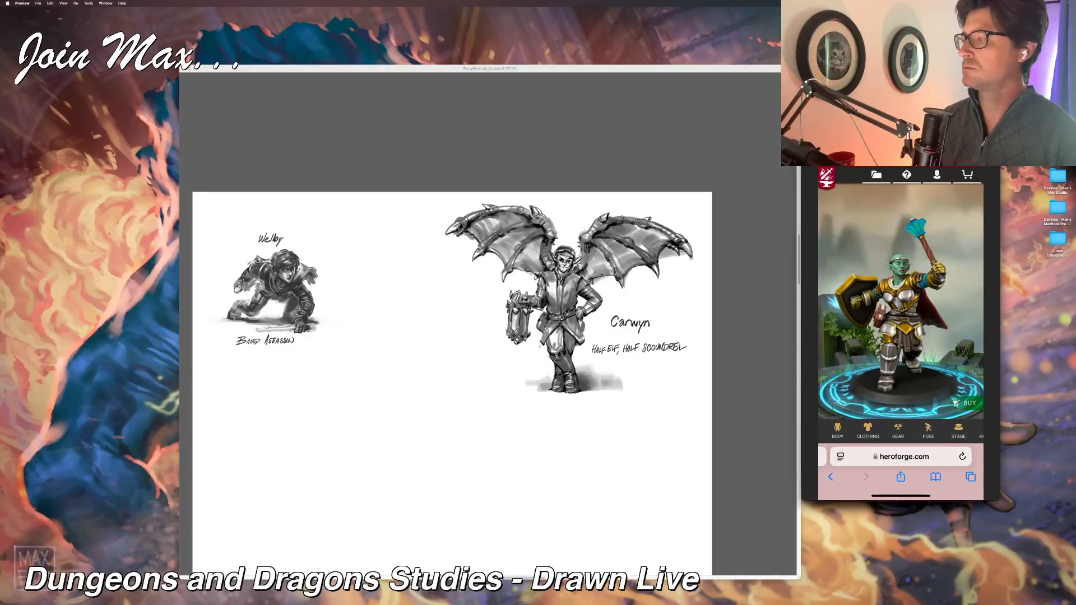
{"action": "mouse_move", "coordinate": [900, 135]}
{"action": "left_mouse_down"}
{"action": "mouse_move", "coordinate": [586, 0]}
{"action": "mouse_move", "coordinate": [417, 0]}
{"action": "left_mouse_up"}
{"action": "left_click", "coordinate": [742, 149]}
{"action": "mouse_move", "coordinate": [785, 71]}
{"action": "left_mouse_down"}
{"action": "mouse_move", "coordinate": [398, 41]}
{"action": "mouse_move", "coordinate": [585, 48]}
{"action": "mouse_move", "coordinate": [849, 78]}
{"action": "left_mouse_up"}
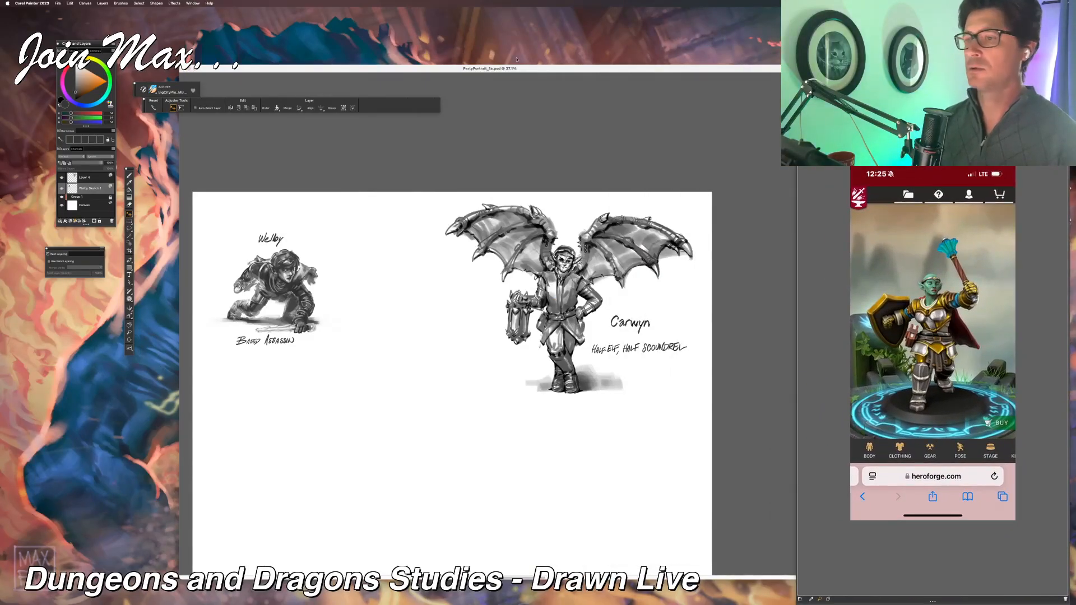
{"action": "scroll", "coordinate": [489, 177], "scroll_direction": "up", "scroll_amount": 5}
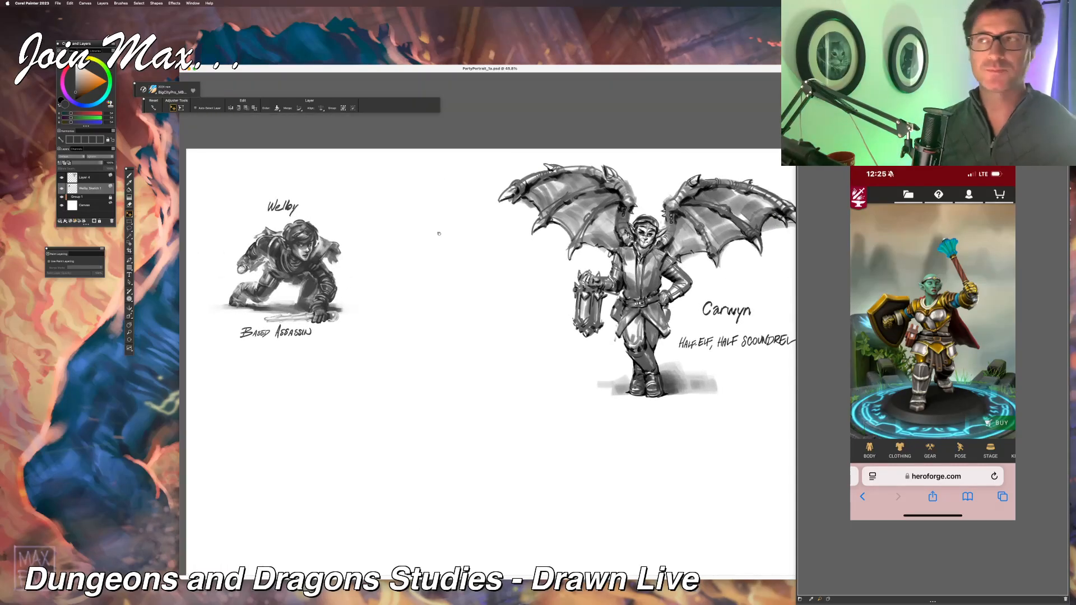
{"action": "key", "text": "b"}
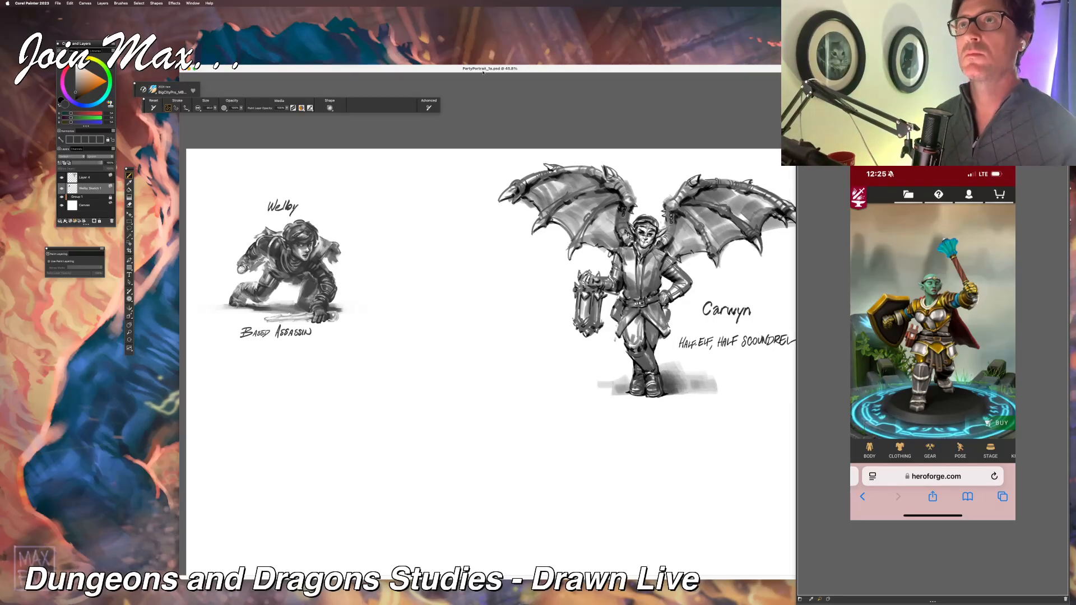
Step: Enlarge the painting's window toward the upper-left corner of the screen and ready the brush at the empty space between the two figures
{"action": "key", "text": "super+Tab"}
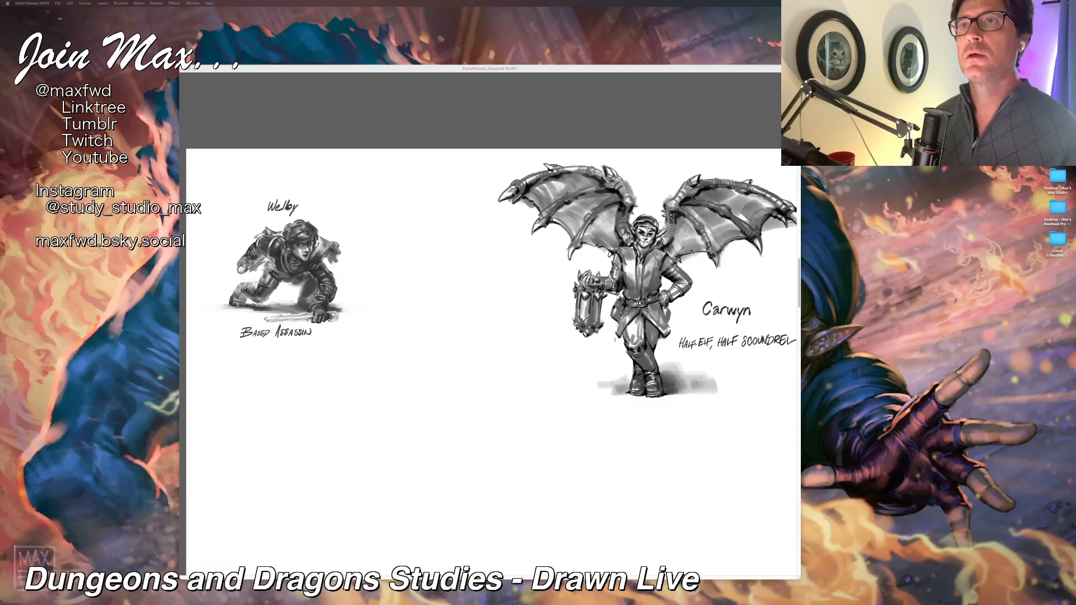
{"action": "left_click", "coordinate": [370, 69]}
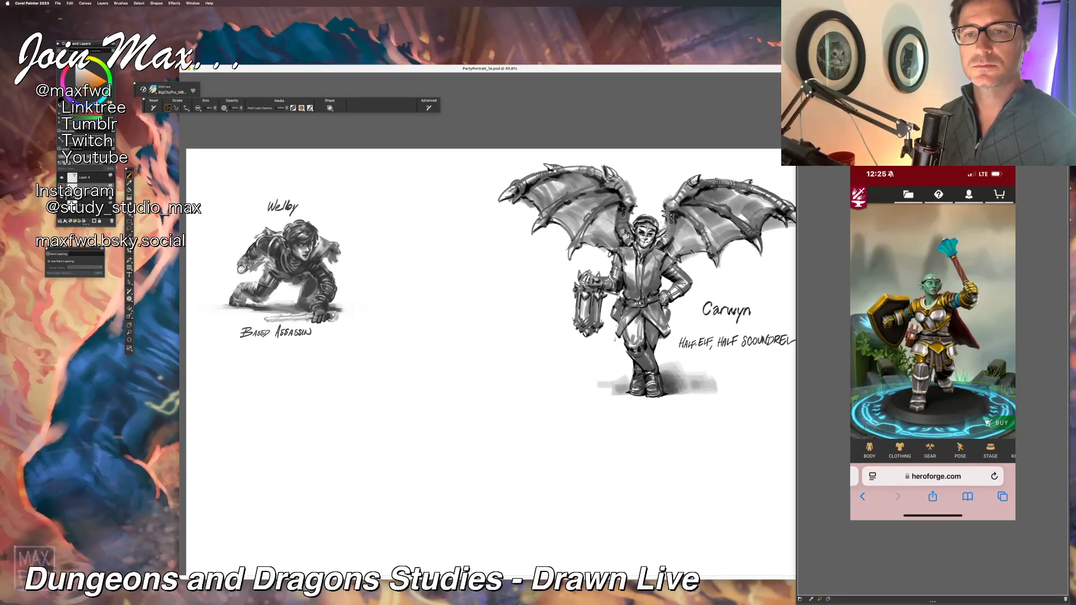
{"action": "left_click_drag", "start_coordinate": [180, 66], "coordinate": [0, 28]}
{"action": "mouse_move", "coordinate": [474, 301]}
{"action": "left_mouse_down"}
{"action": "mouse_move", "coordinate": [548, 288]}
{"action": "mouse_move", "coordinate": [479, 288]}
{"action": "left_mouse_up"}
{"action": "key", "text": "super+plus"}
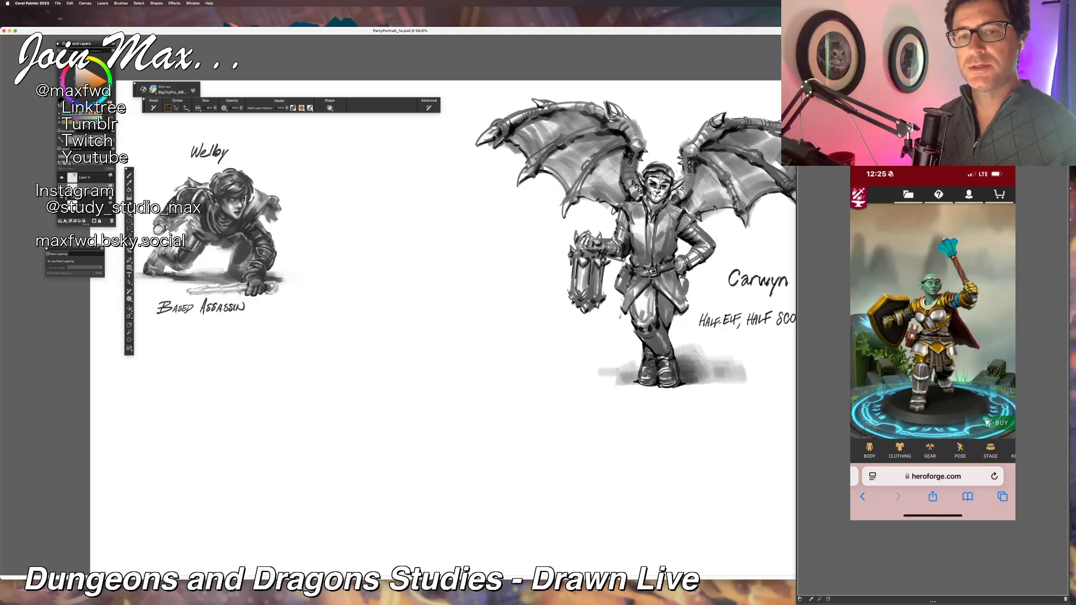
{"action": "left_click", "coordinate": [129, 176]}
{"action": "left_click", "coordinate": [67, 264]}
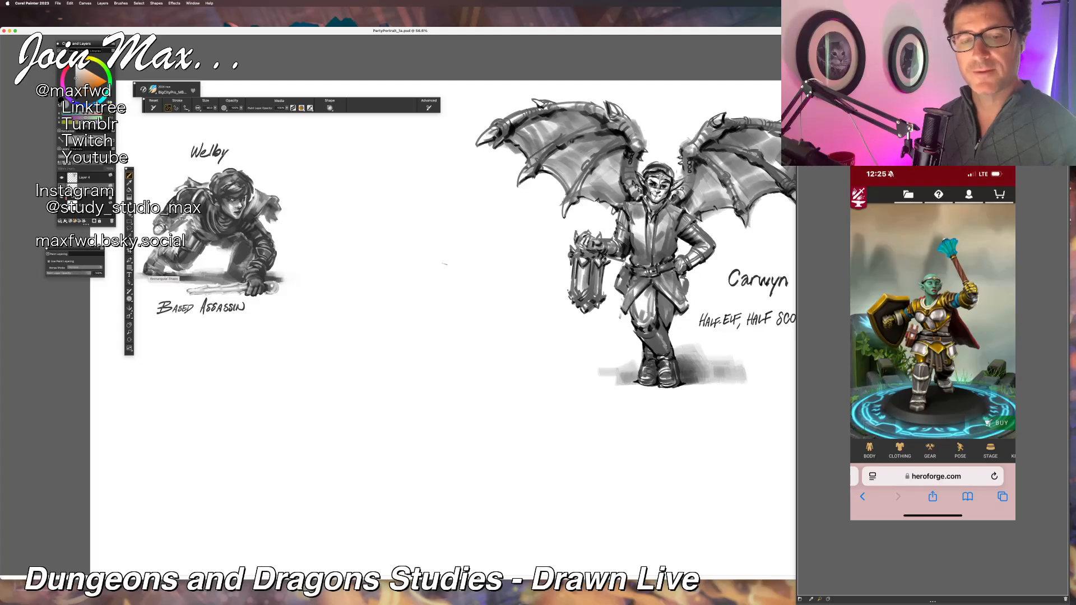
{"action": "left_click_drag", "start_coordinate": [440, 294], "coordinate": [464, 304]}
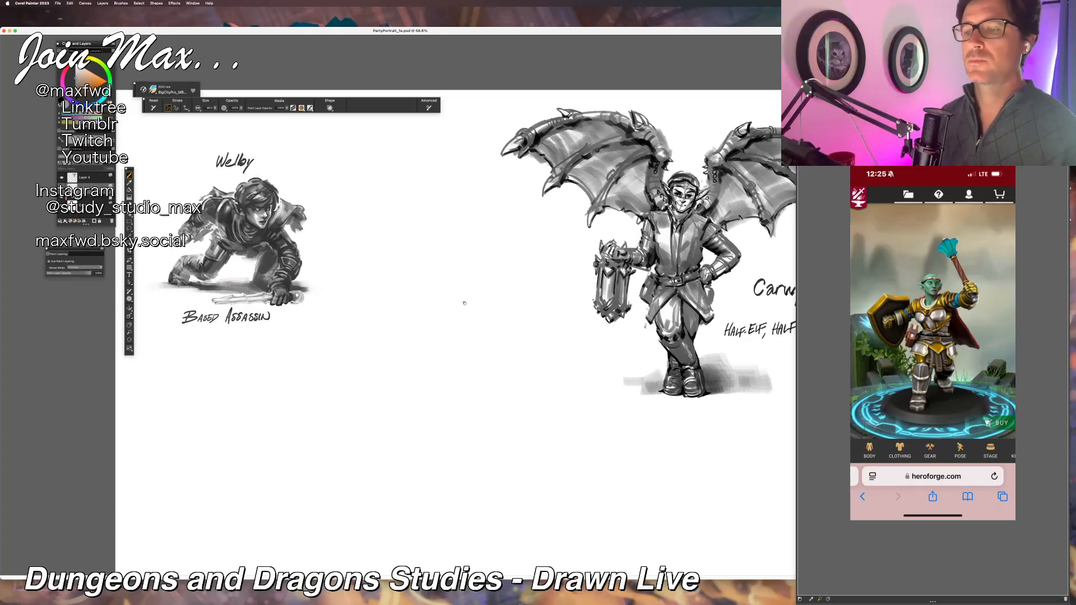
Step: Sketch a small upright oval for the armored warrior's head in the empty space between Welby and Carwyn
{"action": "key", "text": "super+Tab"}
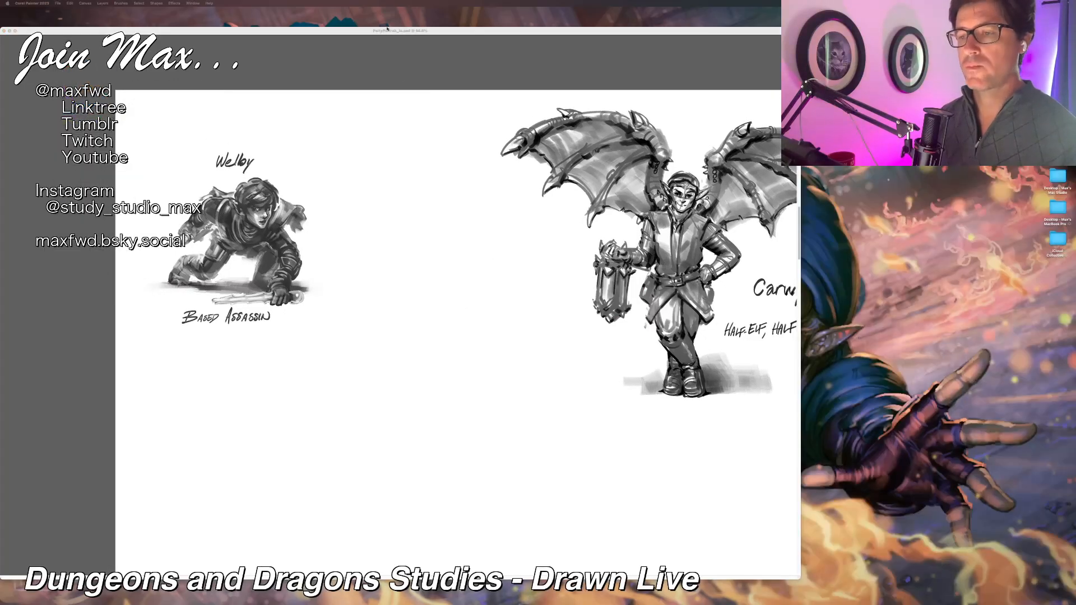
{"action": "left_click", "coordinate": [388, 31]}
{"action": "left_click_drag", "start_coordinate": [448, 211], "coordinate": [455, 218]}
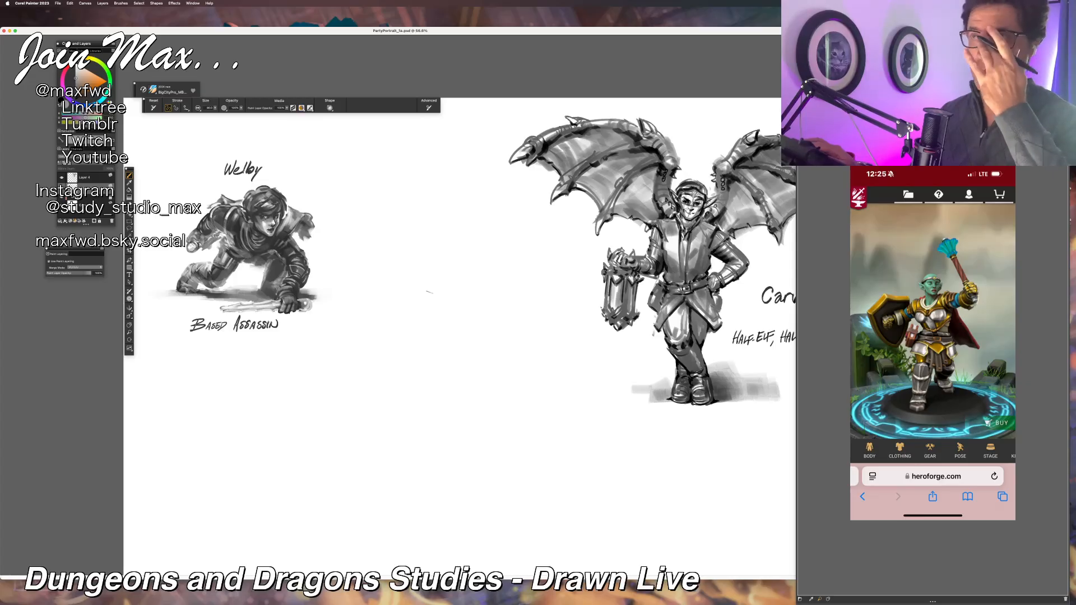
{"action": "key", "text": "super+minus"}
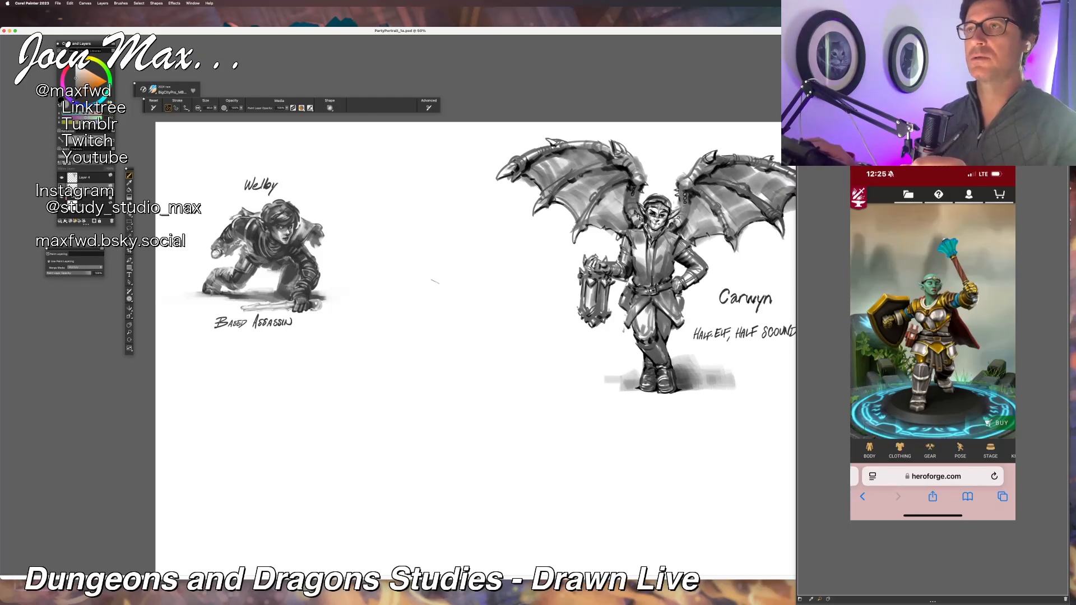
{"action": "mouse_move", "coordinate": [436, 315]}
{"action": "left_mouse_down"}
{"action": "mouse_move", "coordinate": [425, 334]}
{"action": "mouse_move", "coordinate": [434, 310]}
{"action": "left_mouse_up"}
{"action": "mouse_move", "coordinate": [393, 344]}
{"action": "left_mouse_down"}
{"action": "mouse_move", "coordinate": [417, 276]}
{"action": "mouse_move", "coordinate": [470, 247]}
{"action": "left_mouse_up"}
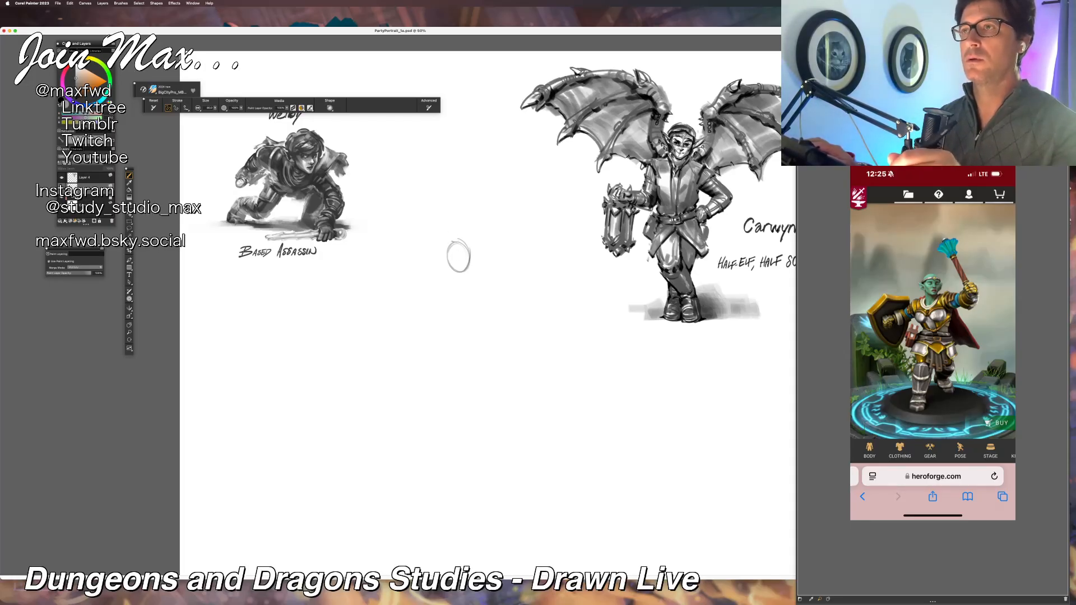
Step: Sketch curved gesture lines for the warrior's torso and legs below the head oval, undoing and redrawing the leg curves
{"action": "mouse_move", "coordinate": [457, 237]}
{"action": "left_mouse_down"}
{"action": "mouse_move", "coordinate": [461, 366]}
{"action": "mouse_move", "coordinate": [477, 391]}
{"action": "left_mouse_up"}
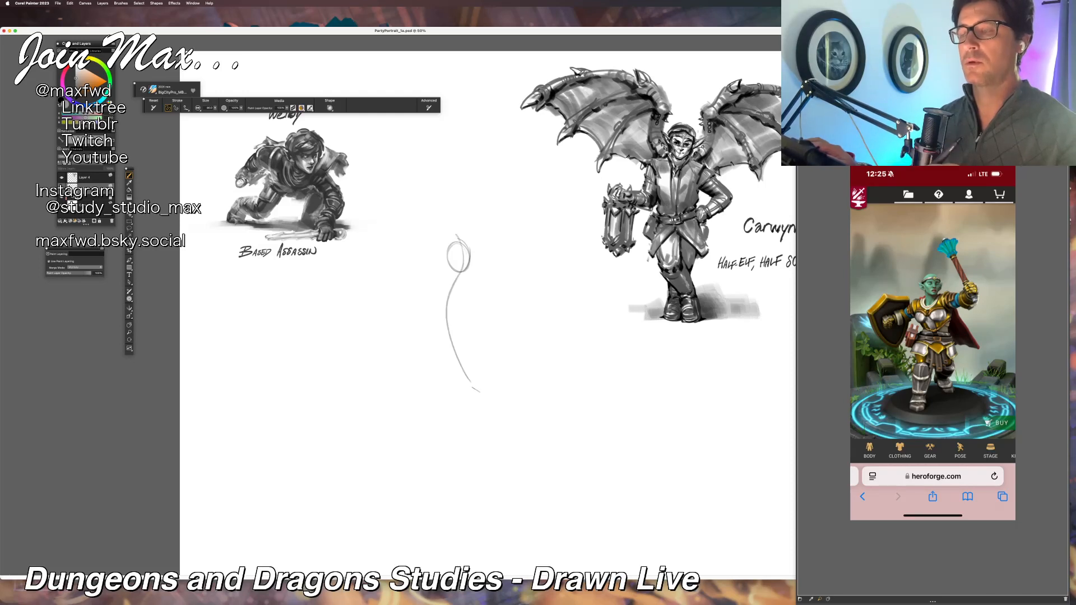
{"action": "left_click_drag", "start_coordinate": [466, 353], "coordinate": [459, 426]}
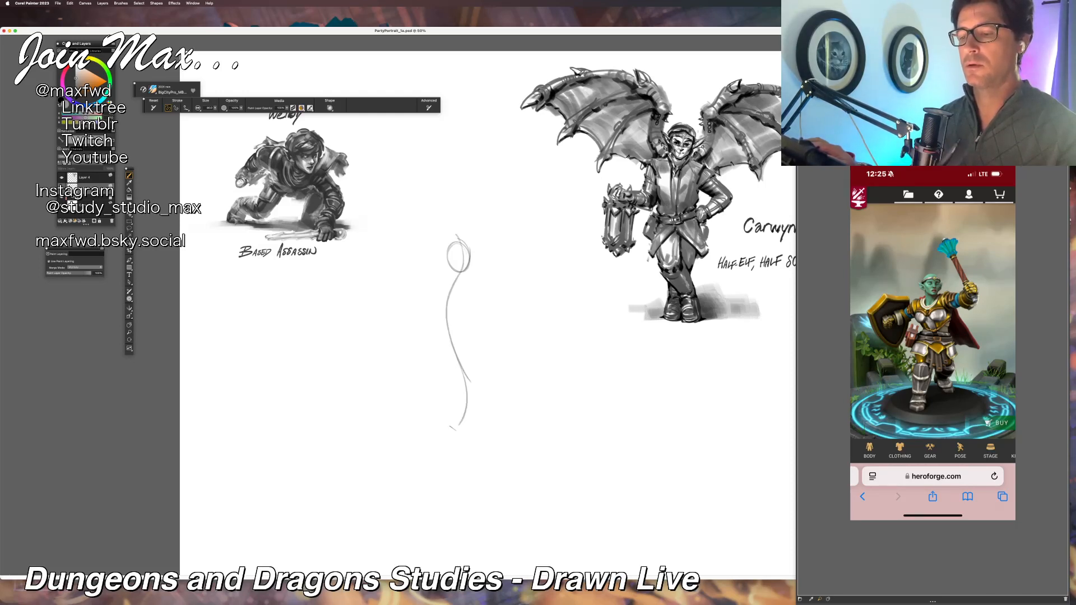
{"action": "key", "text": "super+z"}
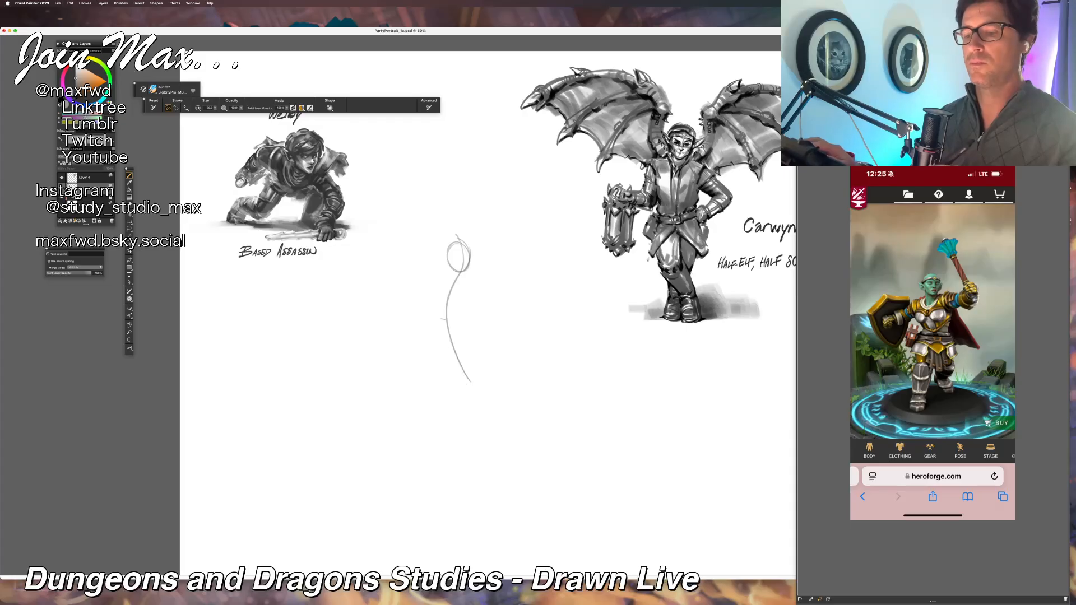
{"action": "left_click_drag", "start_coordinate": [472, 373], "coordinate": [470, 417]}
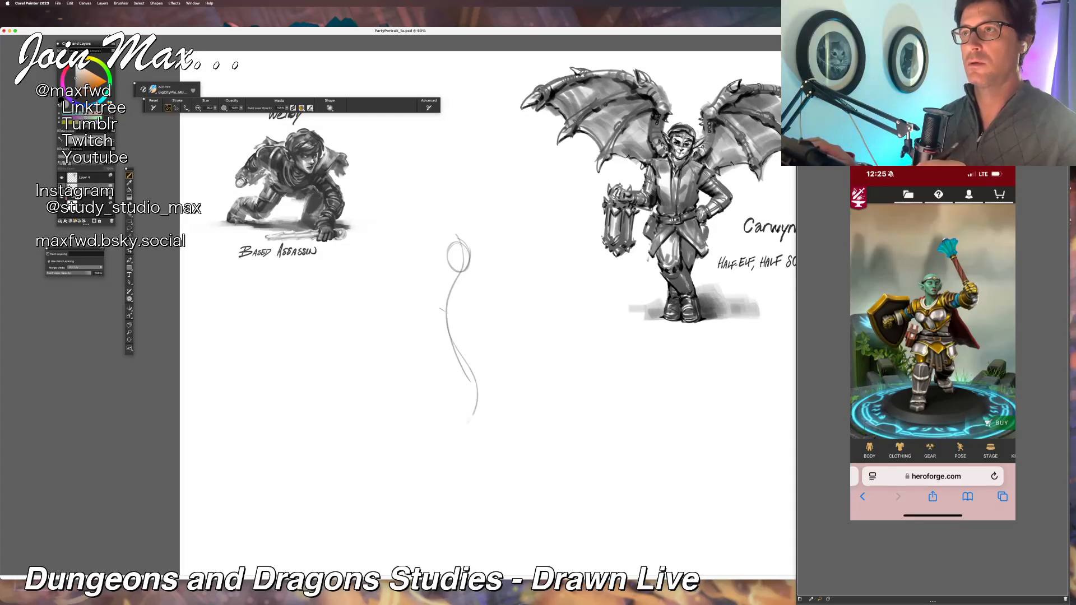
{"action": "left_click_drag", "start_coordinate": [473, 292], "coordinate": [431, 462]}
{"action": "key", "text": "super+z"}
{"action": "mouse_move", "coordinate": [474, 280]}
{"action": "left_mouse_down"}
{"action": "mouse_move", "coordinate": [433, 388]}
{"action": "mouse_move", "coordinate": [441, 460]}
{"action": "left_mouse_up"}
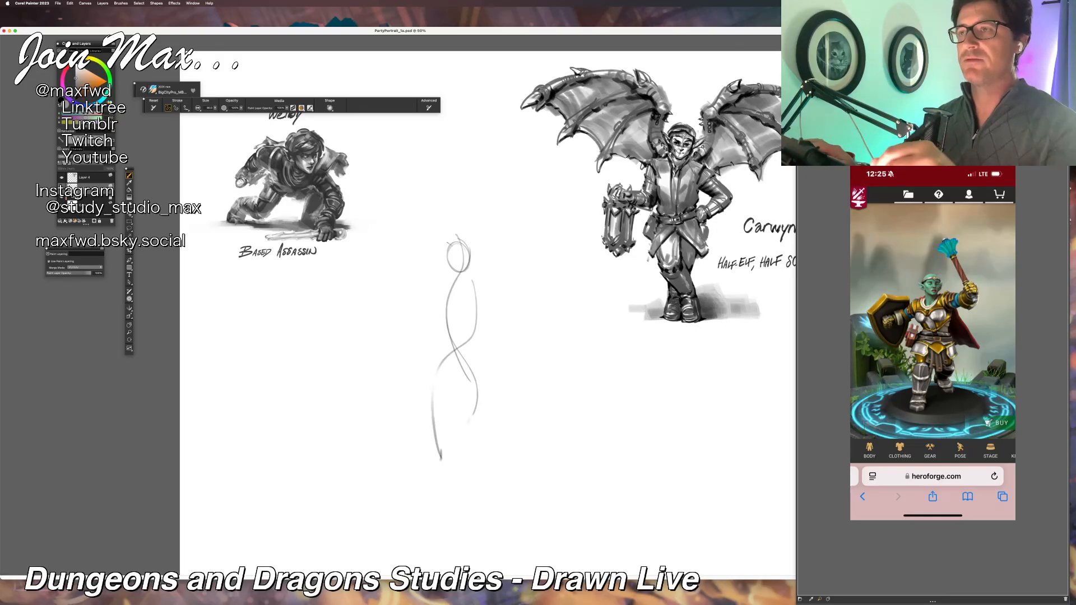
Step: Sketch the warrior's hair outline, pointed ears, headband and facial features on the head oval, undoing stray strokes
{"action": "left_click_drag", "start_coordinate": [448, 243], "coordinate": [447, 268]}
{"action": "mouse_move", "coordinate": [461, 226]}
{"action": "left_mouse_down"}
{"action": "mouse_move", "coordinate": [469, 230]}
{"action": "mouse_move", "coordinate": [442, 250]}
{"action": "mouse_move", "coordinate": [470, 253]}
{"action": "left_mouse_up"}
{"action": "key", "text": "super+z"}
{"action": "key", "text": "super+z"}
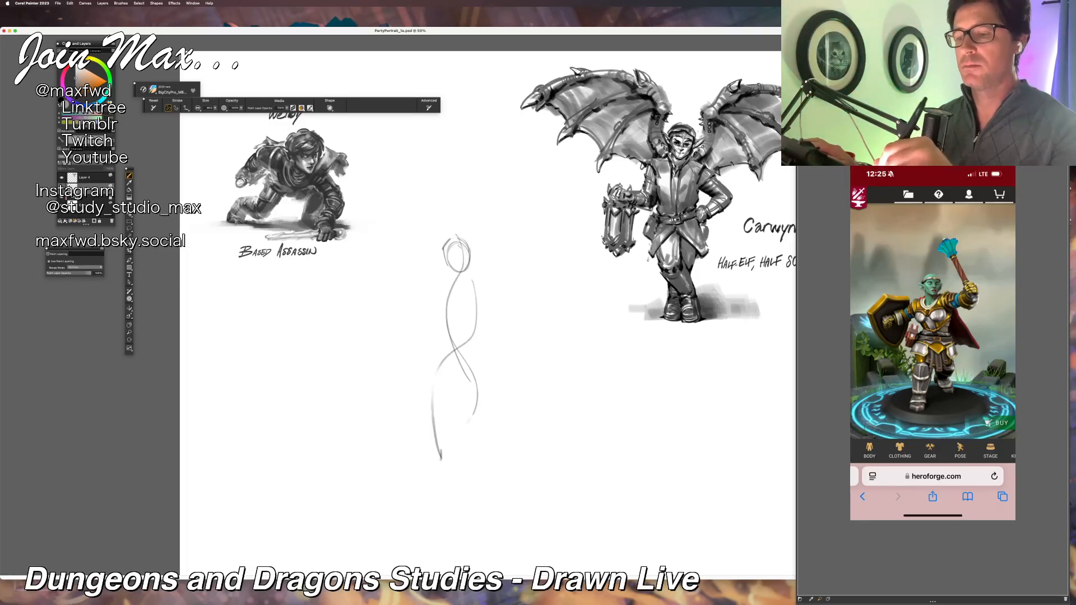
{"action": "mouse_move", "coordinate": [446, 256]}
{"action": "left_mouse_down"}
{"action": "mouse_move", "coordinate": [469, 255]}
{"action": "mouse_move", "coordinate": [432, 257]}
{"action": "mouse_move", "coordinate": [475, 261]}
{"action": "left_mouse_up"}
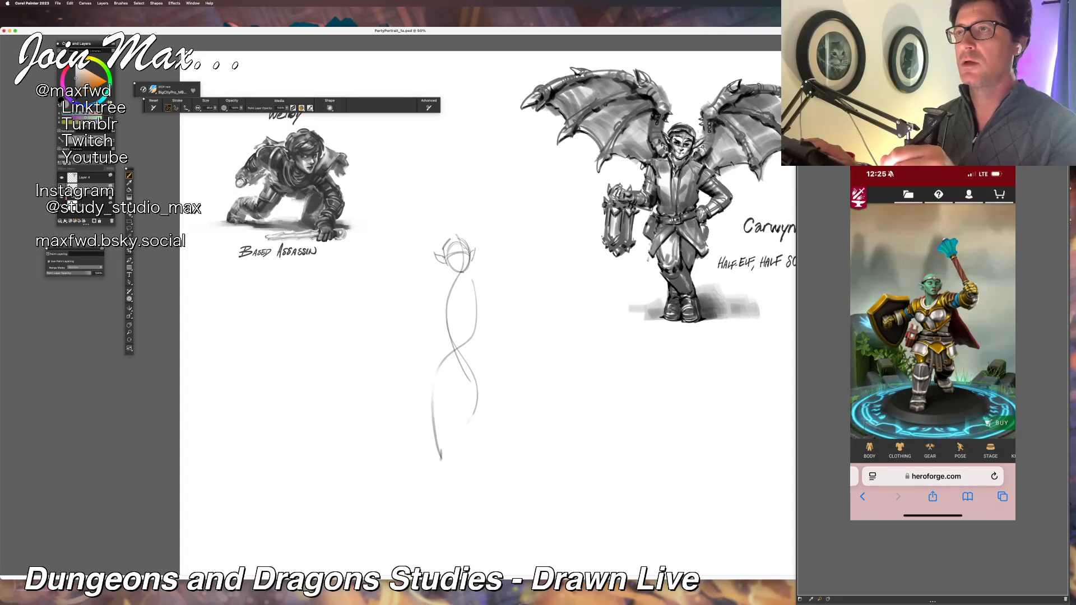
{"action": "left_click_drag", "start_coordinate": [450, 253], "coordinate": [459, 249]}
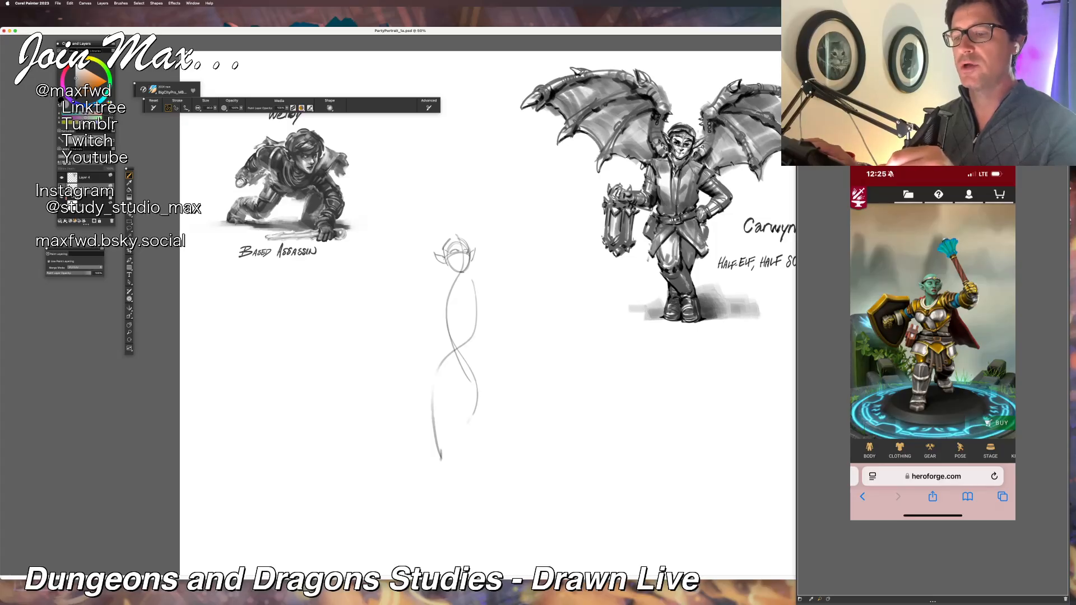
{"action": "left_click_drag", "start_coordinate": [445, 255], "coordinate": [456, 248]}
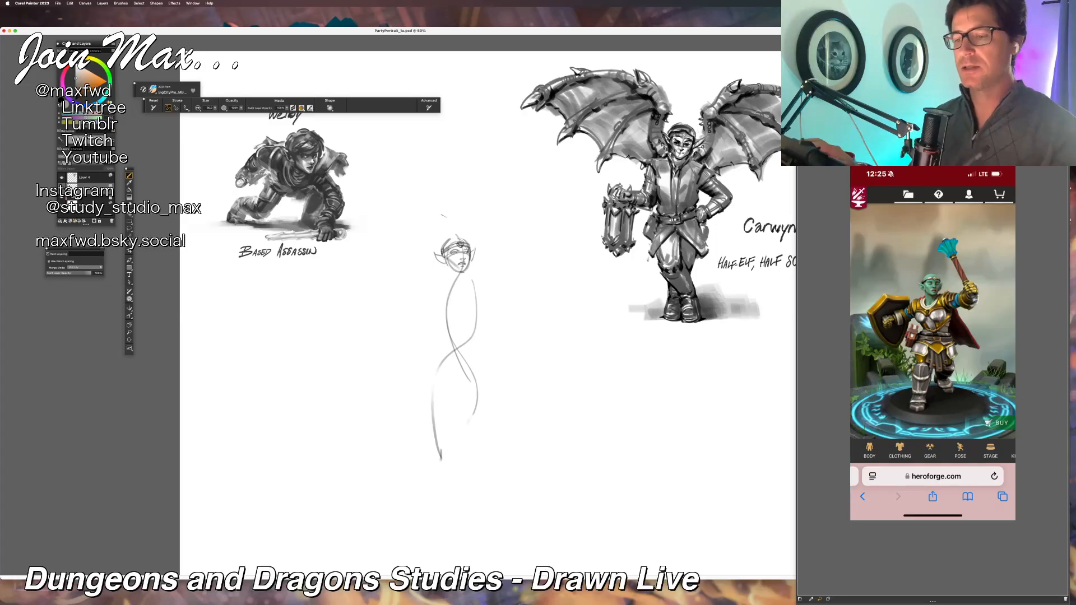
Step: Draw the lines framing the warrior's jaw and neck beneath the face, undoing and redrawing a stroke
{"action": "left_click_drag", "start_coordinate": [444, 273], "coordinate": [450, 277]}
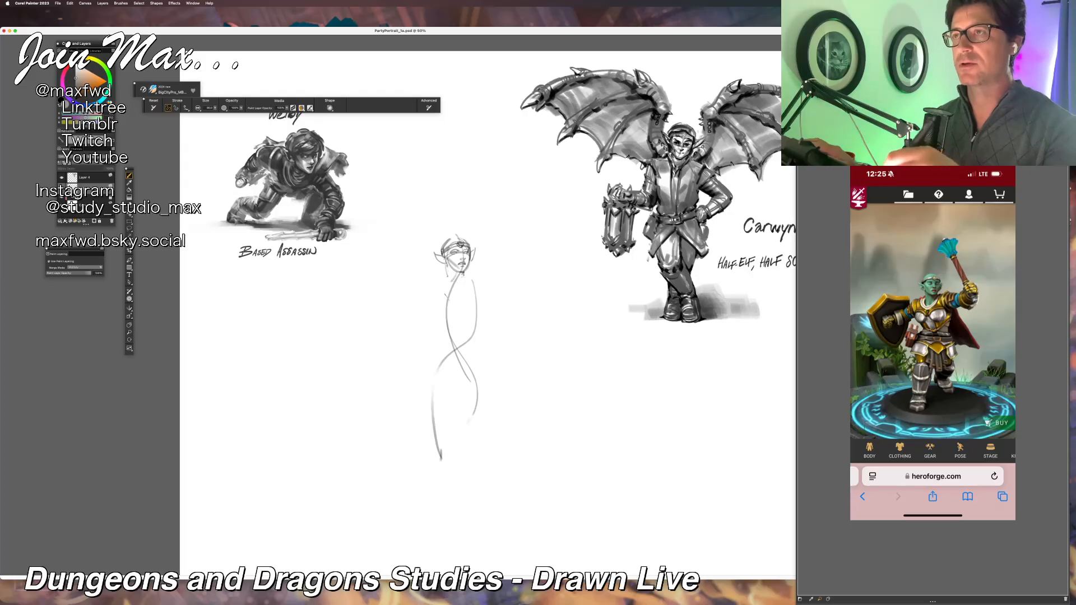
{"action": "mouse_move", "coordinate": [465, 273]}
{"action": "left_mouse_down"}
{"action": "mouse_move", "coordinate": [441, 291]}
{"action": "mouse_move", "coordinate": [453, 284]}
{"action": "left_mouse_up"}
{"action": "key", "text": "super+z"}
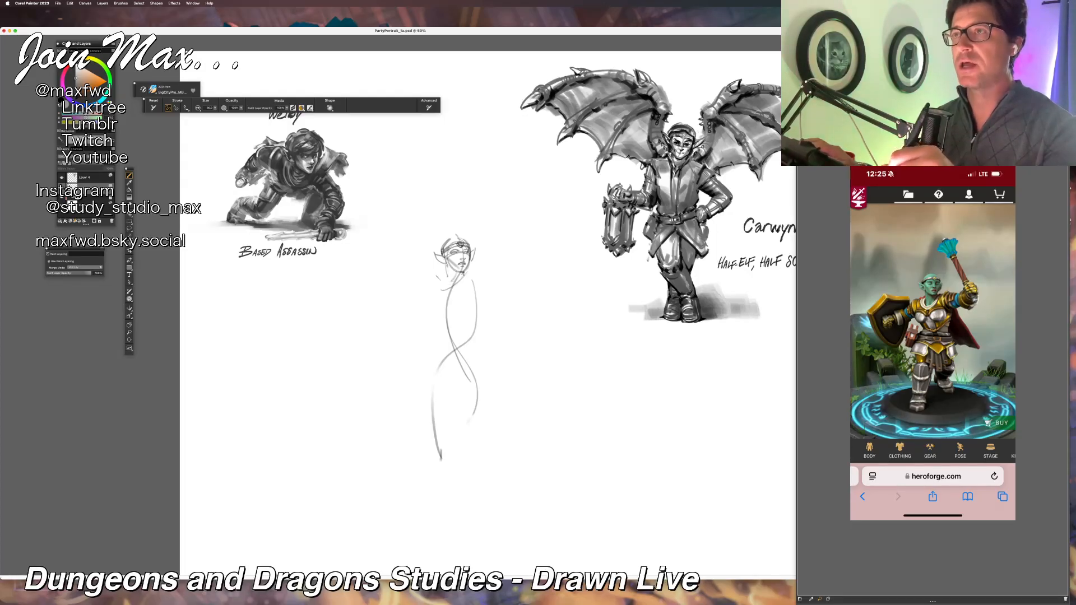
{"action": "left_click_drag", "start_coordinate": [447, 273], "coordinate": [454, 285]}
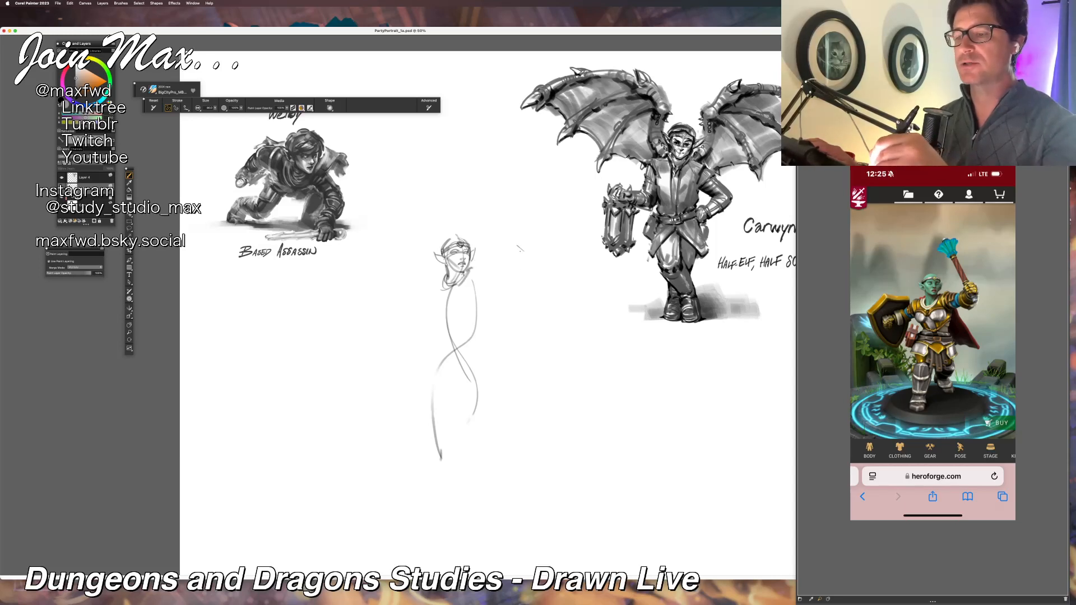
Step: Sketch the warrior's raised weapon arm and outstretched shield arm with its fist, undoing and redrawing the shield arm
{"action": "mouse_move", "coordinate": [476, 290]}
{"action": "left_mouse_down"}
{"action": "mouse_move", "coordinate": [508, 293]}
{"action": "mouse_move", "coordinate": [532, 262]}
{"action": "left_mouse_up"}
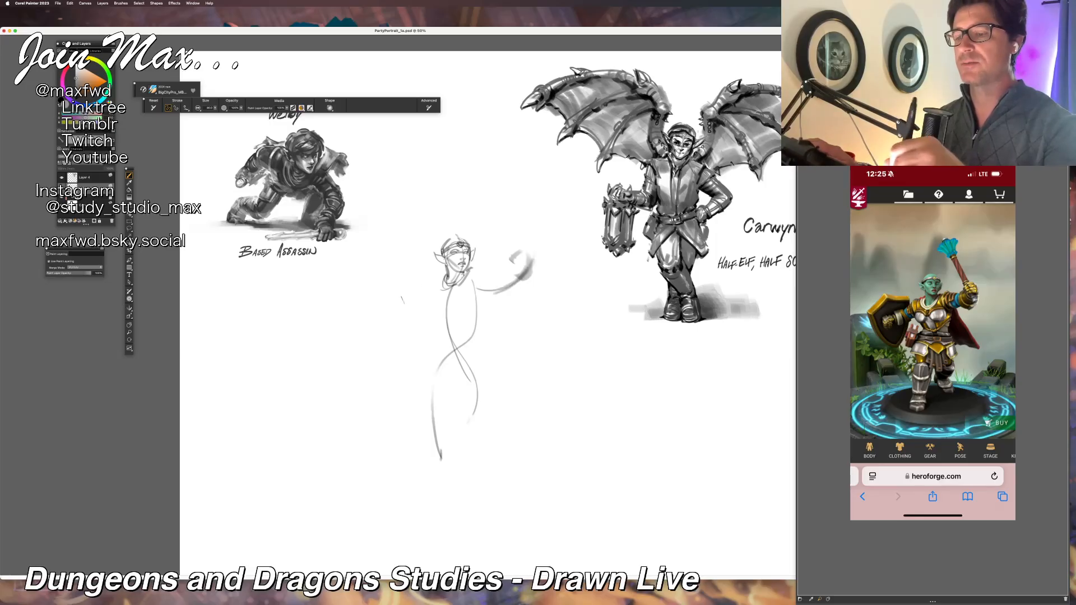
{"action": "mouse_move", "coordinate": [408, 279]}
{"action": "left_mouse_down"}
{"action": "mouse_move", "coordinate": [423, 299]}
{"action": "mouse_move", "coordinate": [446, 276]}
{"action": "left_mouse_up"}
{"action": "key", "text": "ctrl+z"}
{"action": "mouse_move", "coordinate": [405, 312]}
{"action": "left_mouse_down"}
{"action": "mouse_move", "coordinate": [411, 318]}
{"action": "mouse_move", "coordinate": [376, 307]}
{"action": "left_mouse_up"}
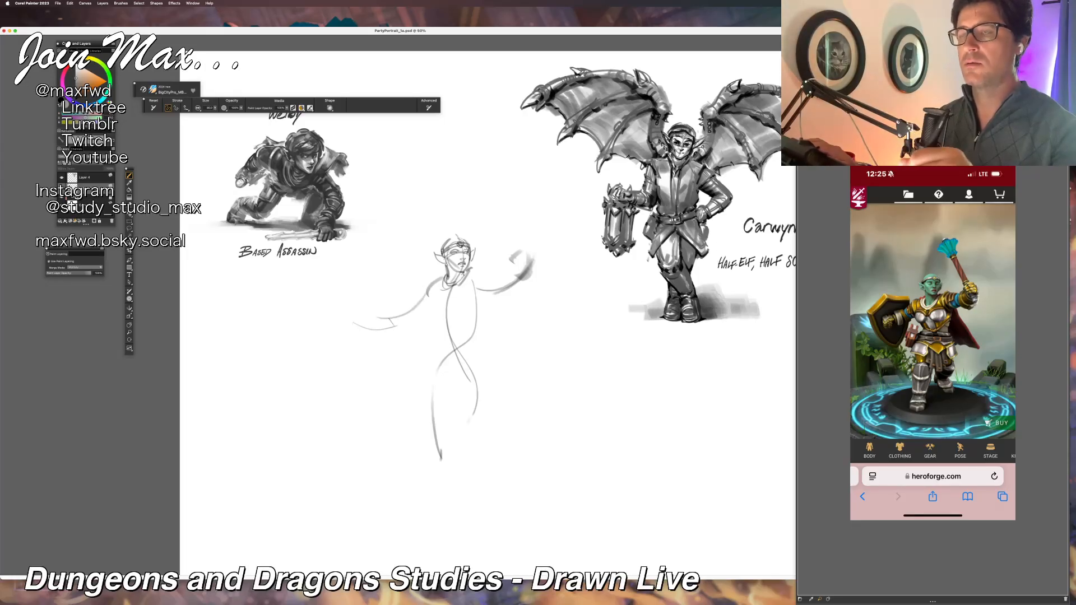
{"action": "key", "text": "ctrl+z"}
{"action": "mouse_move", "coordinate": [415, 301]}
{"action": "left_mouse_down"}
{"action": "mouse_move", "coordinate": [424, 315]}
{"action": "mouse_move", "coordinate": [364, 325]}
{"action": "left_mouse_up"}
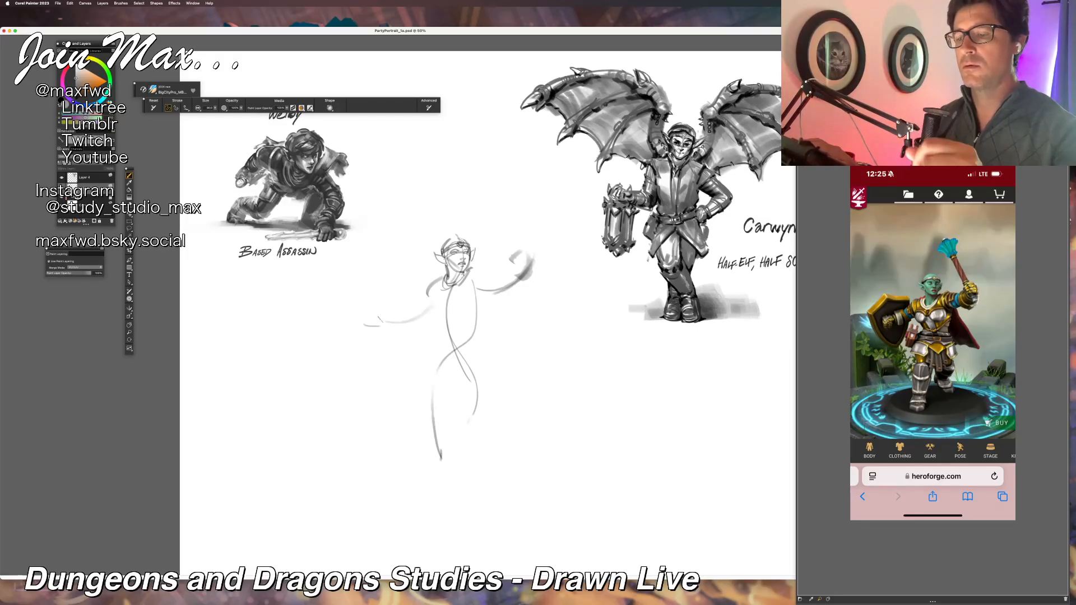
{"action": "mouse_move", "coordinate": [391, 310]}
{"action": "left_mouse_down"}
{"action": "mouse_move", "coordinate": [384, 318]}
{"action": "mouse_move", "coordinate": [399, 313]}
{"action": "mouse_move", "coordinate": [383, 324]}
{"action": "mouse_move", "coordinate": [395, 329]}
{"action": "mouse_move", "coordinate": [421, 299]}
{"action": "mouse_move", "coordinate": [435, 309]}
{"action": "left_mouse_up"}
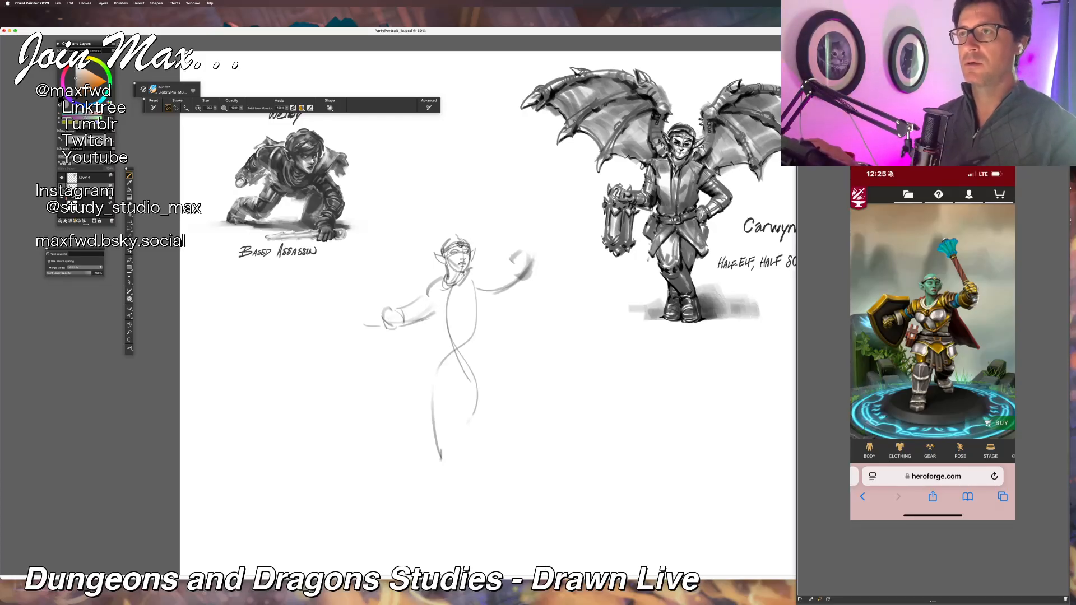
Step: Sketch the shoulder armor on both arms, the rounded breastplate and the side contour of the warrior's upper body
{"action": "left_click_drag", "start_coordinate": [428, 291], "coordinate": [435, 313]}
{"action": "left_click_drag", "start_coordinate": [419, 277], "coordinate": [422, 294]}
{"action": "key", "text": "super+z"}
{"action": "mouse_move", "coordinate": [477, 270]}
{"action": "left_mouse_down"}
{"action": "mouse_move", "coordinate": [488, 260]}
{"action": "mouse_move", "coordinate": [481, 302]}
{"action": "mouse_move", "coordinate": [428, 294]}
{"action": "left_mouse_up"}
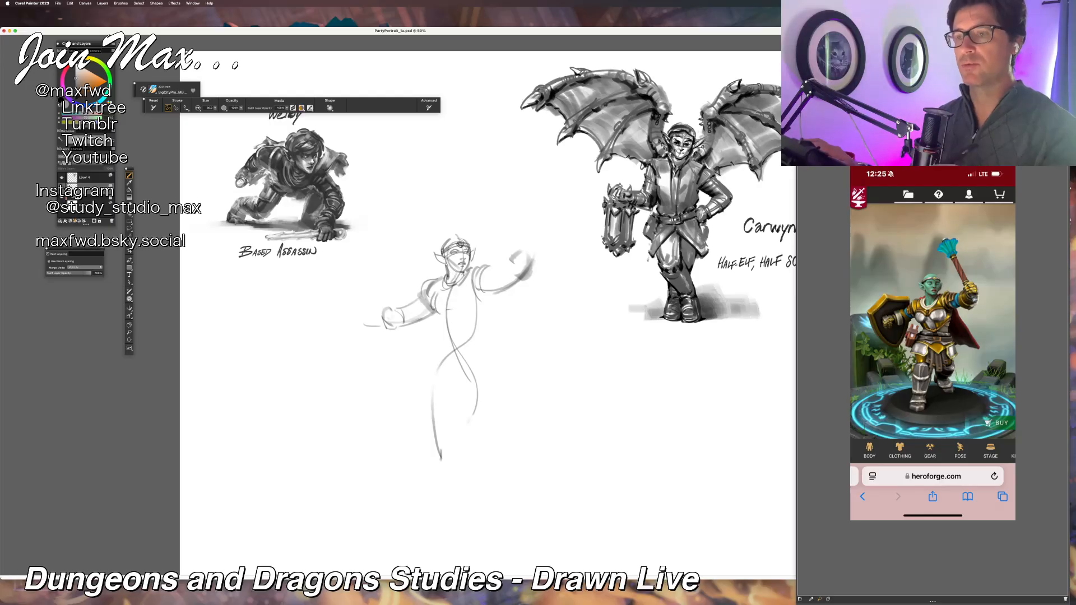
{"action": "left_click_drag", "start_coordinate": [451, 308], "coordinate": [431, 291]}
{"action": "mouse_move", "coordinate": [468, 303]}
{"action": "left_mouse_down"}
{"action": "mouse_move", "coordinate": [475, 287]}
{"action": "mouse_move", "coordinate": [499, 284]}
{"action": "mouse_move", "coordinate": [440, 317]}
{"action": "mouse_move", "coordinate": [478, 328]}
{"action": "mouse_move", "coordinate": [445, 327]}
{"action": "left_mouse_up"}
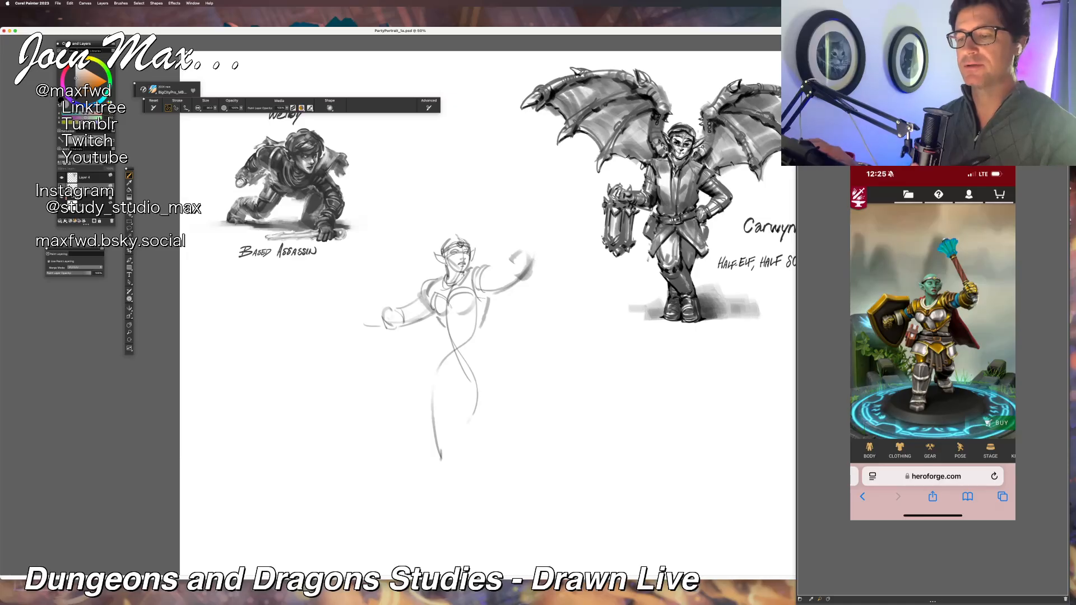
{"action": "left_click_drag", "start_coordinate": [492, 300], "coordinate": [482, 321]}
Step: Define the warrior's raised forearm and fist, and draw the mace handle extending diagonally up from the hand
{"action": "mouse_move", "coordinate": [521, 267]}
{"action": "left_mouse_down"}
{"action": "mouse_move", "coordinate": [501, 290]}
{"action": "mouse_move", "coordinate": [507, 271]}
{"action": "left_mouse_up"}
{"action": "mouse_move", "coordinate": [532, 269]}
{"action": "left_mouse_down"}
{"action": "mouse_move", "coordinate": [508, 281]}
{"action": "mouse_move", "coordinate": [503, 257]}
{"action": "mouse_move", "coordinate": [531, 259]}
{"action": "mouse_move", "coordinate": [523, 245]}
{"action": "left_mouse_up"}
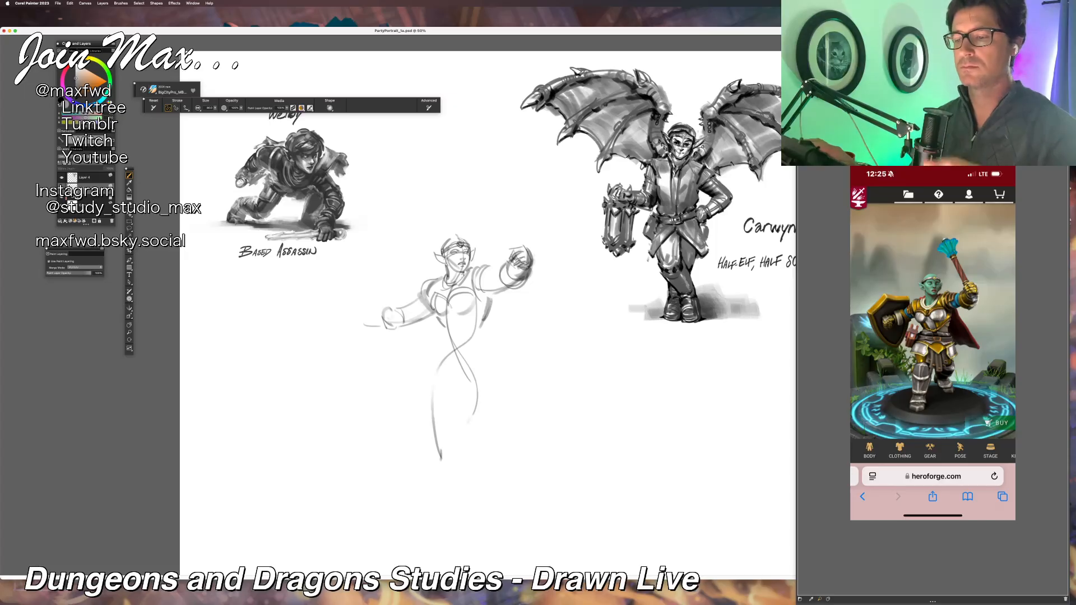
{"action": "left_click_drag", "start_coordinate": [491, 202], "coordinate": [522, 251]}
{"action": "left_click_drag", "start_coordinate": [493, 204], "coordinate": [515, 250]}
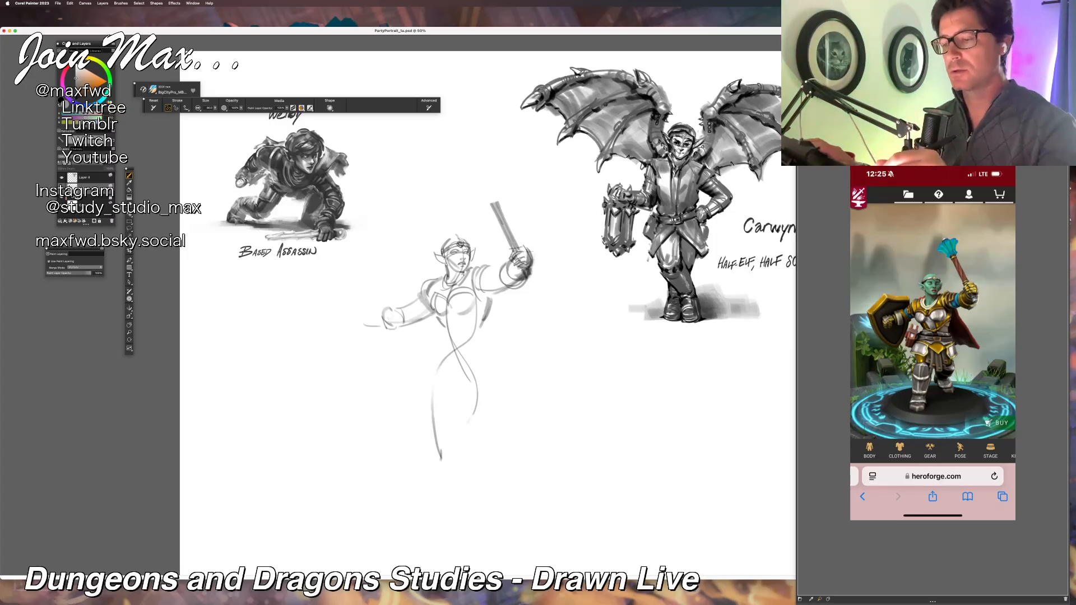
{"action": "left_click_drag", "start_coordinate": [524, 270], "coordinate": [535, 280]}
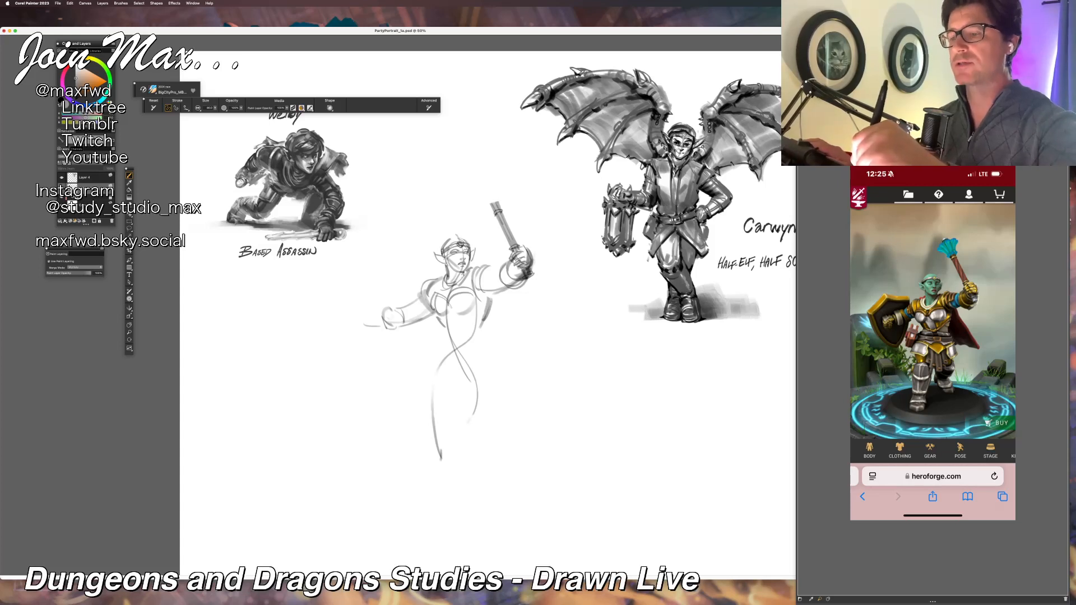
Step: Sketch the flared, flanged mace head above the handle, undoing and redrawing strokes until the shape matches the reference
{"action": "left_click_drag", "start_coordinate": [498, 187], "coordinate": [474, 198]}
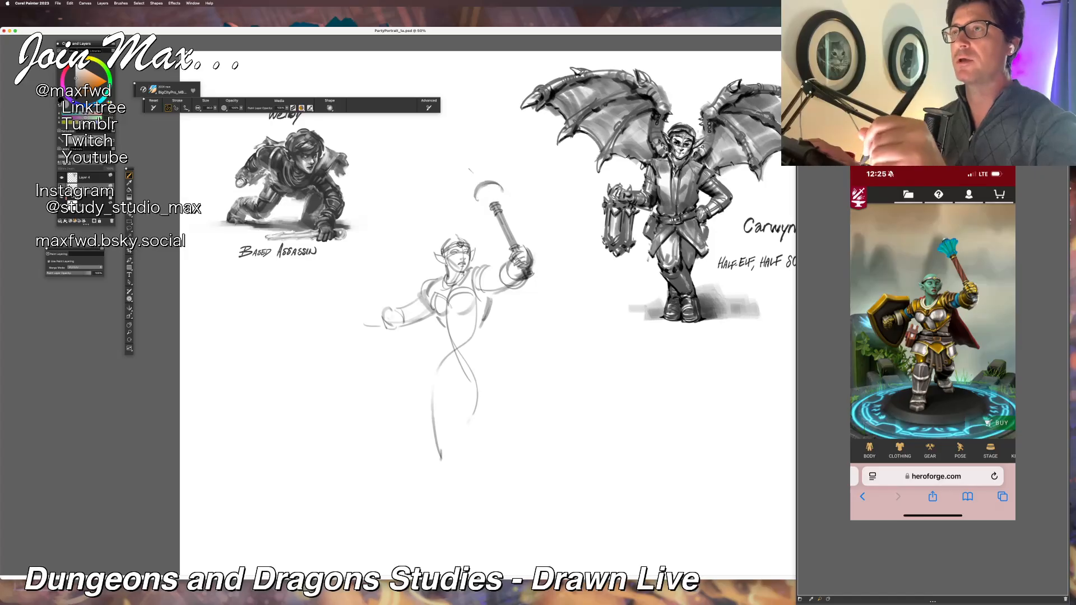
{"action": "key", "text": "super+z"}
{"action": "mouse_move", "coordinate": [502, 187]}
{"action": "left_mouse_down"}
{"action": "mouse_move", "coordinate": [470, 190]}
{"action": "mouse_move", "coordinate": [499, 179]}
{"action": "mouse_move", "coordinate": [468, 198]}
{"action": "mouse_move", "coordinate": [509, 176]}
{"action": "mouse_move", "coordinate": [518, 198]}
{"action": "mouse_move", "coordinate": [474, 195]}
{"action": "mouse_move", "coordinate": [502, 188]}
{"action": "left_mouse_up"}
{"action": "key", "text": "super+z"}
{"action": "key", "text": "super+z"}
{"action": "key", "text": "super+z"}
{"action": "key", "text": "super+z"}
{"action": "key", "text": "super+z"}
{"action": "key", "text": "super+z"}
{"action": "key", "text": "super+z"}
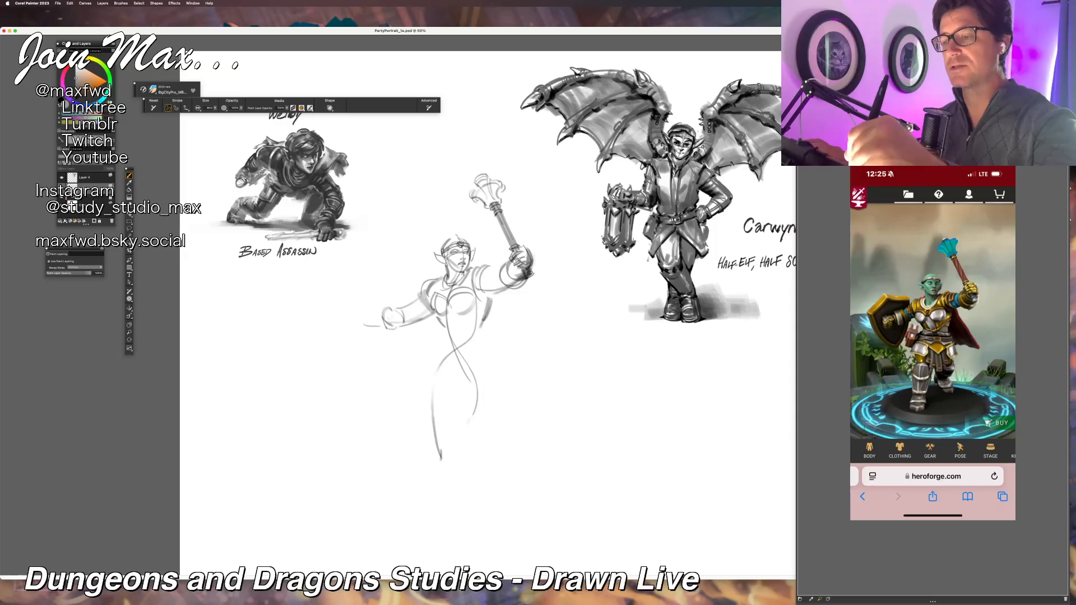
{"action": "left_click_drag", "start_coordinate": [466, 187], "coordinate": [476, 200]}
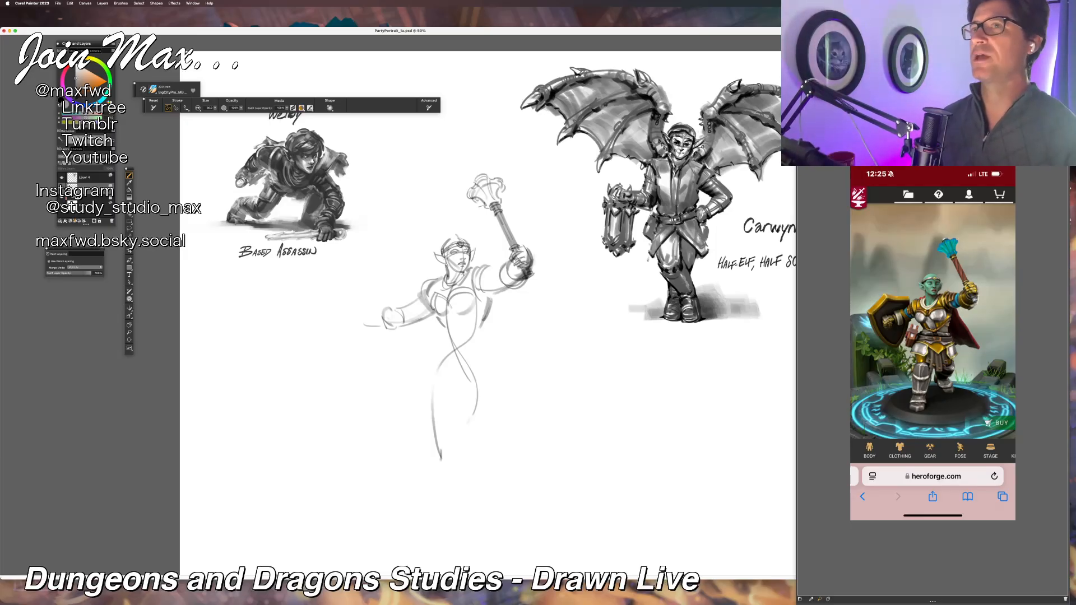
{"action": "key", "text": "XF86AudioLowerVolume"}
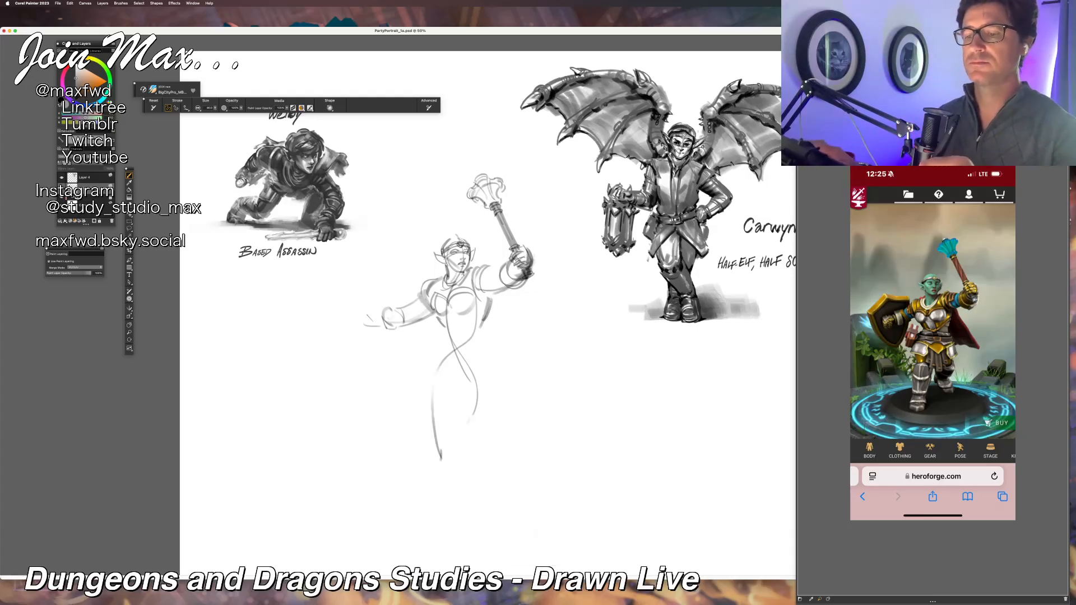
{"action": "mouse_move", "coordinate": [373, 287]}
{"action": "left_mouse_down"}
{"action": "mouse_move", "coordinate": [342, 312]}
{"action": "mouse_move", "coordinate": [386, 360]}
{"action": "left_mouse_up"}
{"action": "left_click_drag", "start_coordinate": [347, 311], "coordinate": [405, 365]}
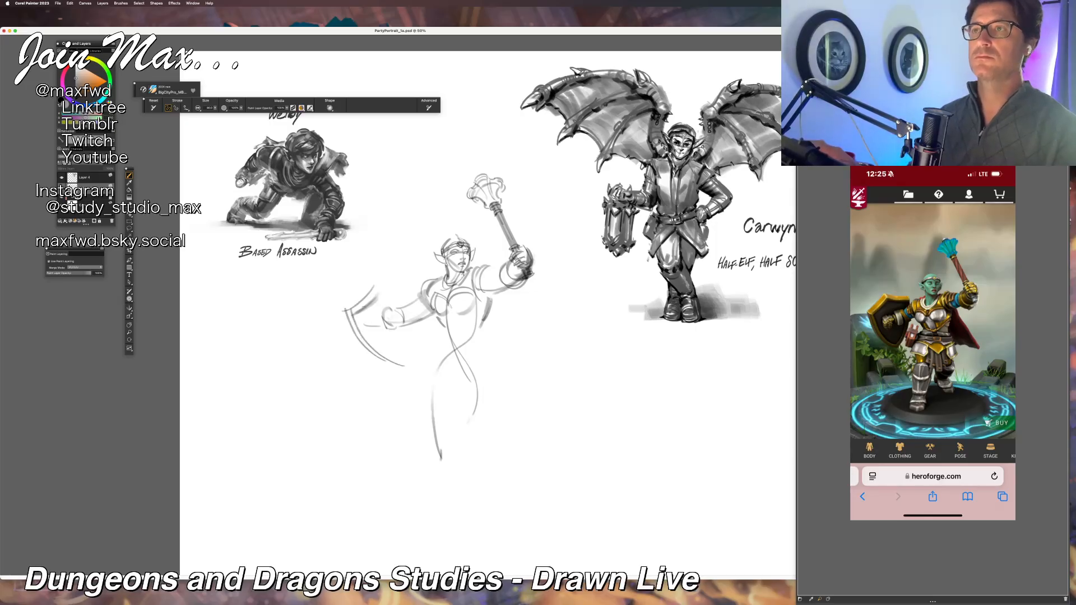
{"action": "key", "text": "super+z"}
{"action": "key", "text": "super+z"}
{"action": "key", "text": "super+z"}
{"action": "key", "text": "super+z"}
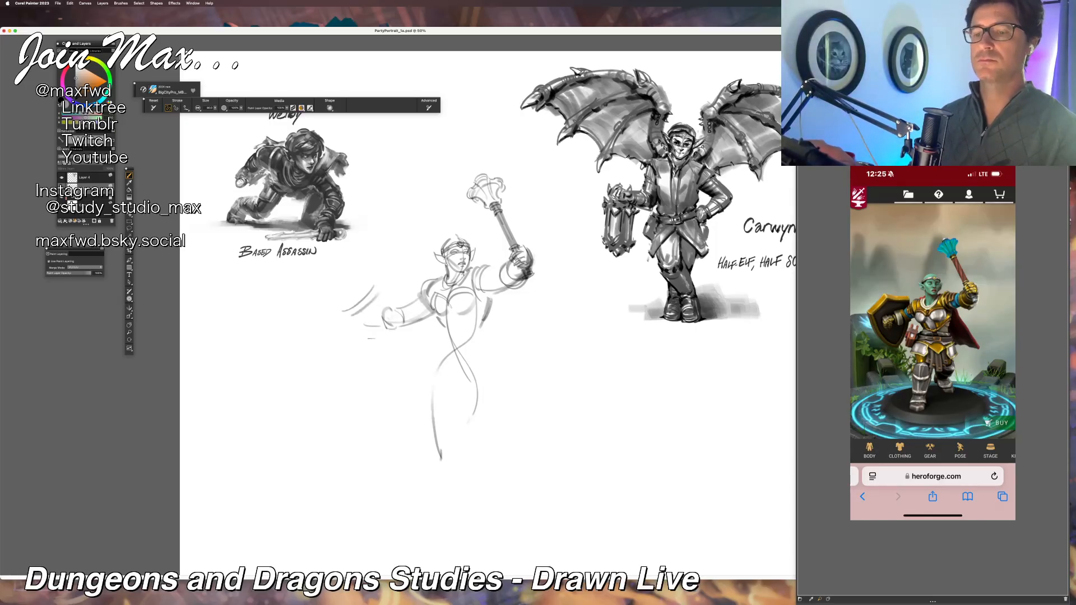
{"action": "key", "text": "super+z"}
{"action": "key", "text": "super+z"}
Step: Sketch the pointed shield outline with its double rim around the warrior's outstretched fist, redrawing the curved edges, and firm up the hand
{"action": "mouse_move", "coordinate": [386, 276]}
{"action": "left_mouse_down"}
{"action": "mouse_move", "coordinate": [360, 300]}
{"action": "mouse_move", "coordinate": [390, 284]}
{"action": "mouse_move", "coordinate": [399, 361]}
{"action": "left_mouse_up"}
{"action": "left_click_drag", "start_coordinate": [359, 303], "coordinate": [407, 365]}
{"action": "key", "text": "super+z"}
{"action": "left_click_drag", "start_coordinate": [362, 304], "coordinate": [407, 361]}
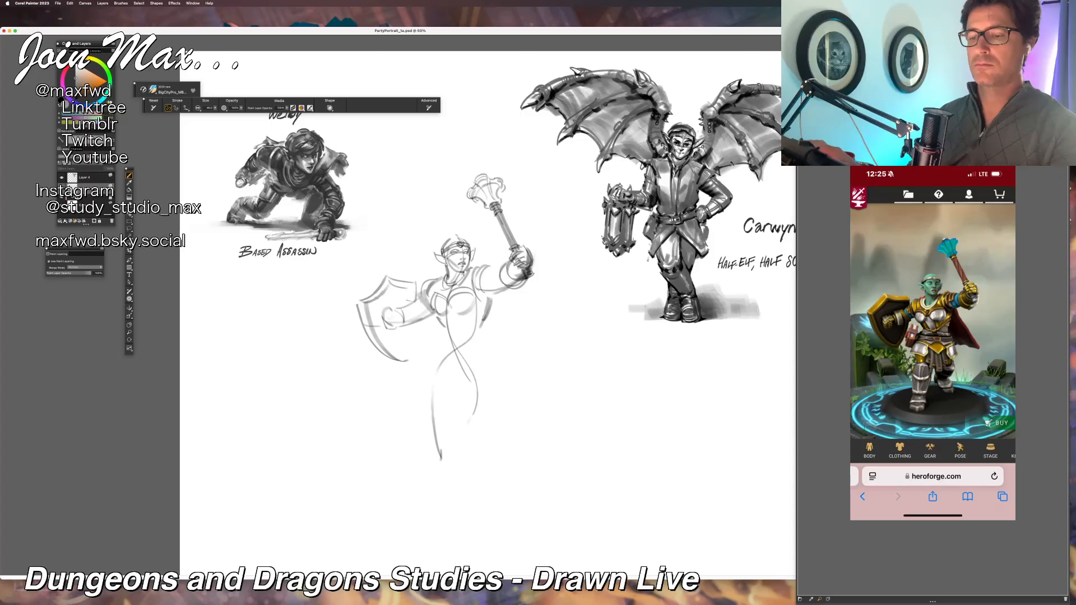
{"action": "left_click_drag", "start_coordinate": [422, 319], "coordinate": [412, 361]}
{"action": "key", "text": "super+z"}
{"action": "left_click_drag", "start_coordinate": [354, 298], "coordinate": [384, 277]}
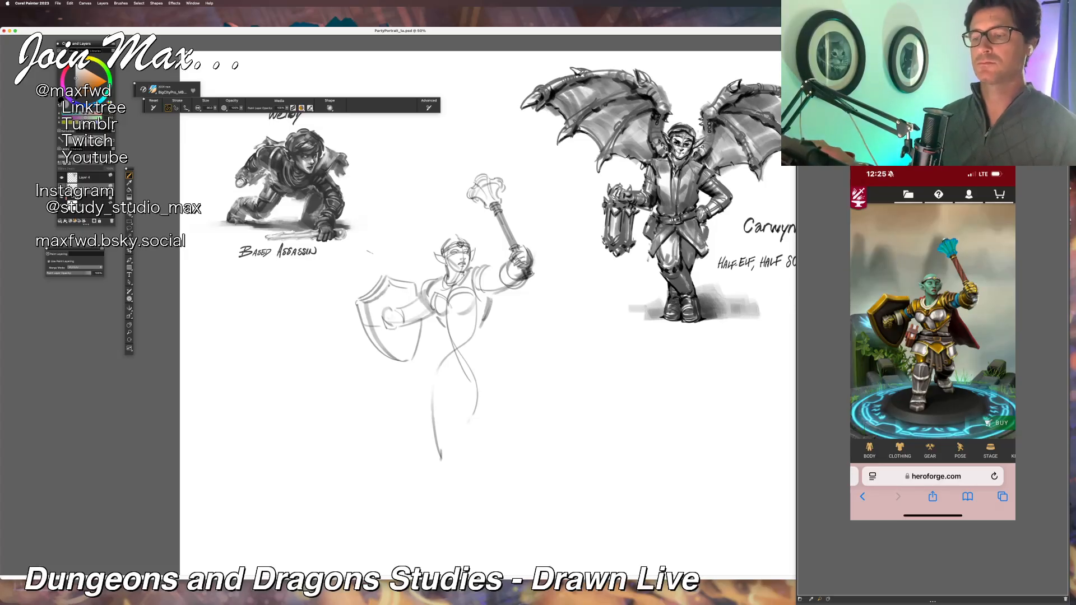
{"action": "mouse_move", "coordinate": [399, 307]}
{"action": "left_mouse_down"}
{"action": "mouse_move", "coordinate": [409, 325]}
{"action": "mouse_move", "coordinate": [403, 303]}
{"action": "mouse_move", "coordinate": [397, 331]}
{"action": "left_mouse_up"}
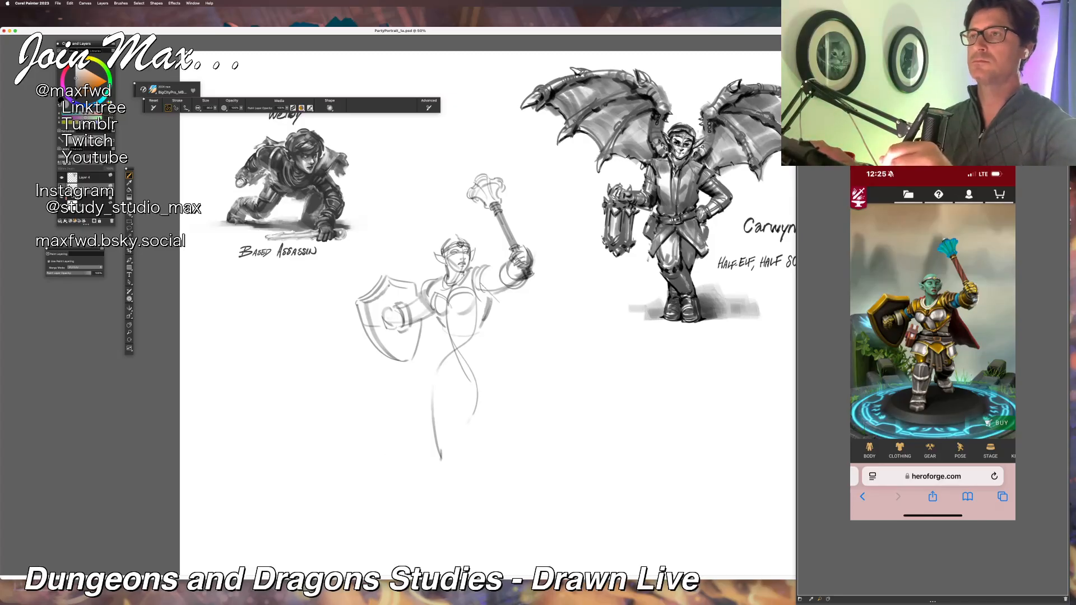
{"action": "left_click_drag", "start_coordinate": [432, 295], "coordinate": [488, 276]}
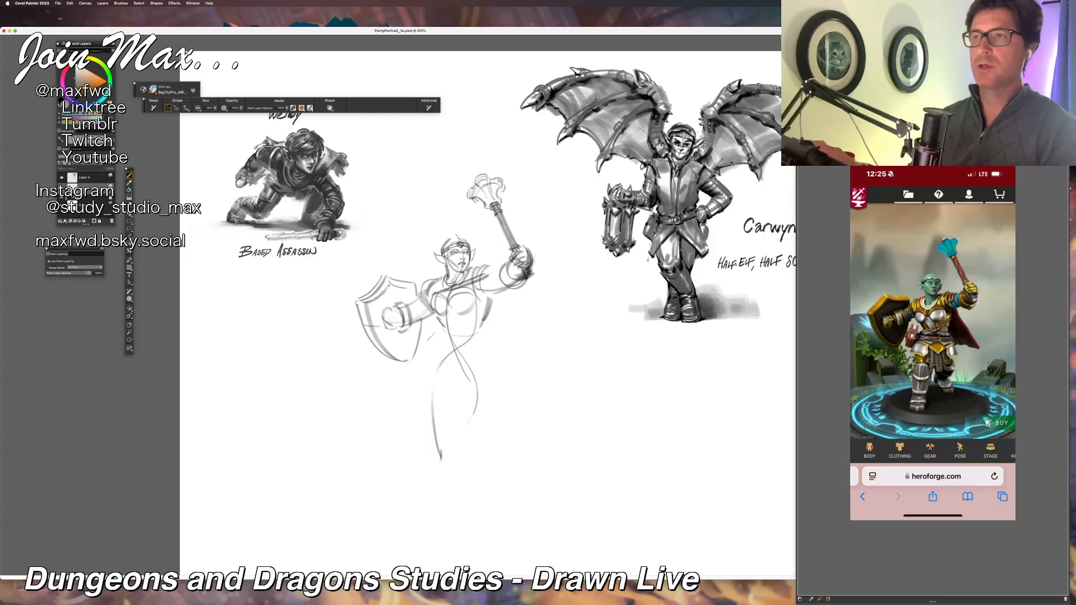
{"action": "key", "text": "super+z"}
{"action": "key", "text": "super+z"}
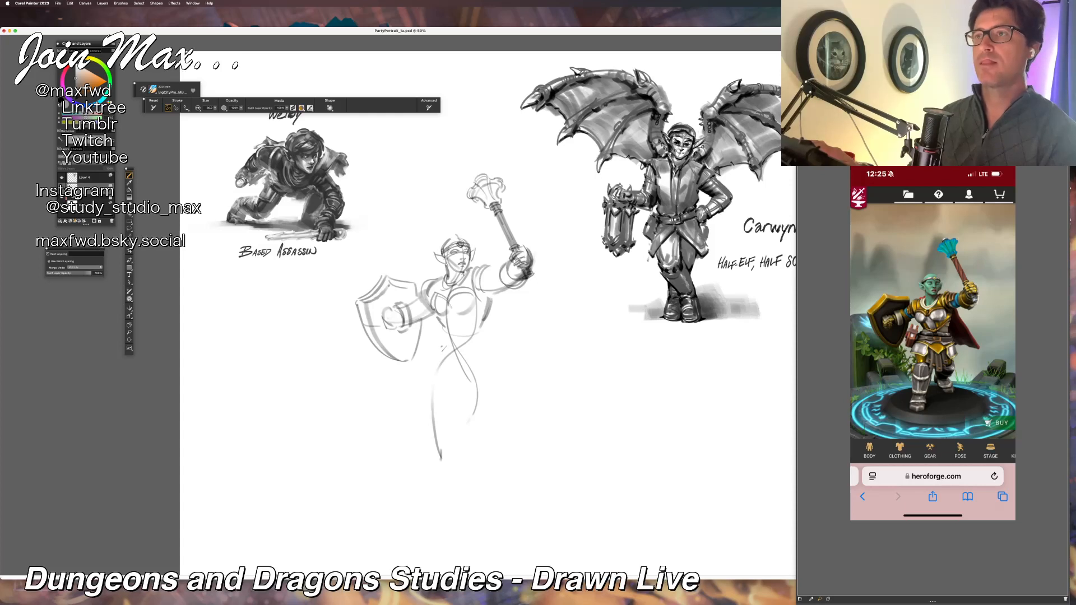
Step: Sketch the warrior's waist and the slanted belt line below the breastplate, undoing and redrawing the belt strokes
{"action": "mouse_move", "coordinate": [442, 344]}
{"action": "left_mouse_down"}
{"action": "mouse_move", "coordinate": [494, 359]}
{"action": "mouse_move", "coordinate": [487, 353]}
{"action": "left_mouse_up"}
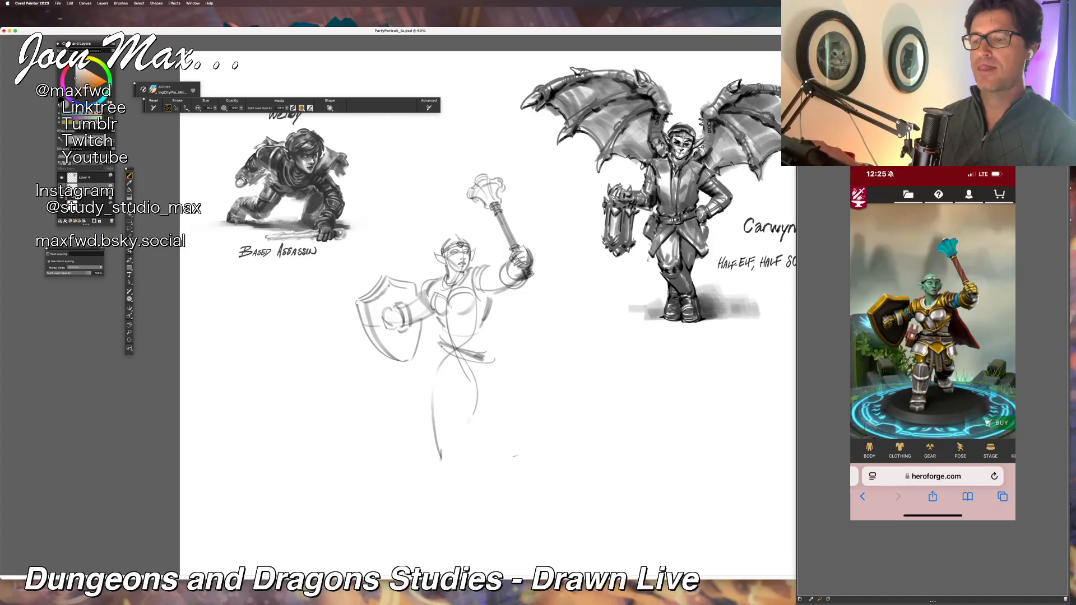
{"action": "key", "text": "super+z"}
{"action": "key", "text": "super+z"}
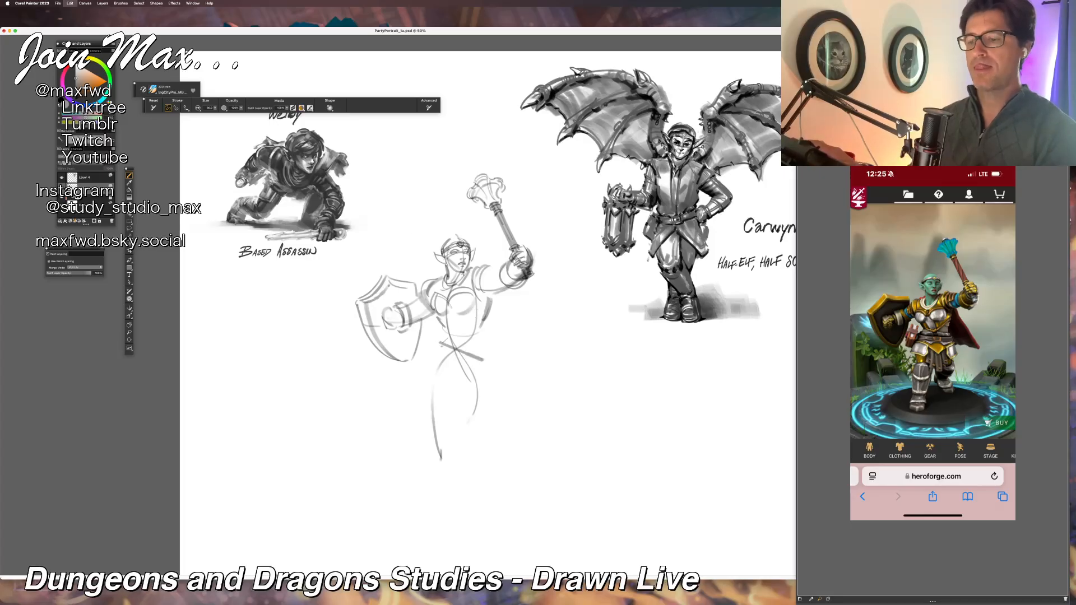
{"action": "mouse_move", "coordinate": [440, 334]}
{"action": "left_mouse_down"}
{"action": "mouse_move", "coordinate": [491, 354]}
{"action": "mouse_move", "coordinate": [442, 346]}
{"action": "left_mouse_up"}
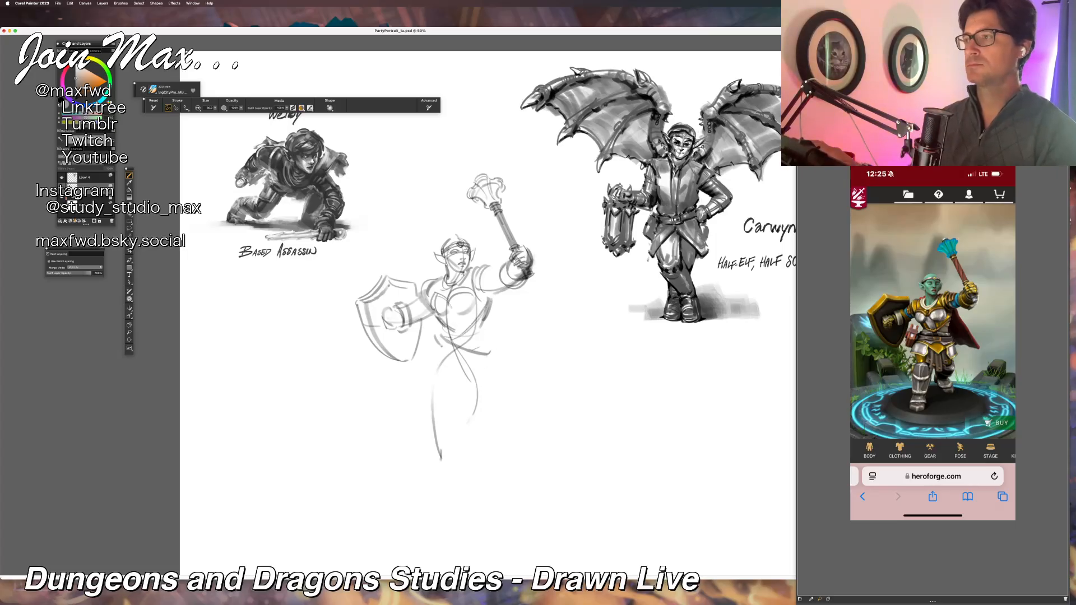
{"action": "left_click_drag", "start_coordinate": [467, 342], "coordinate": [490, 355]}
{"action": "left_click_drag", "start_coordinate": [469, 342], "coordinate": [486, 345]}
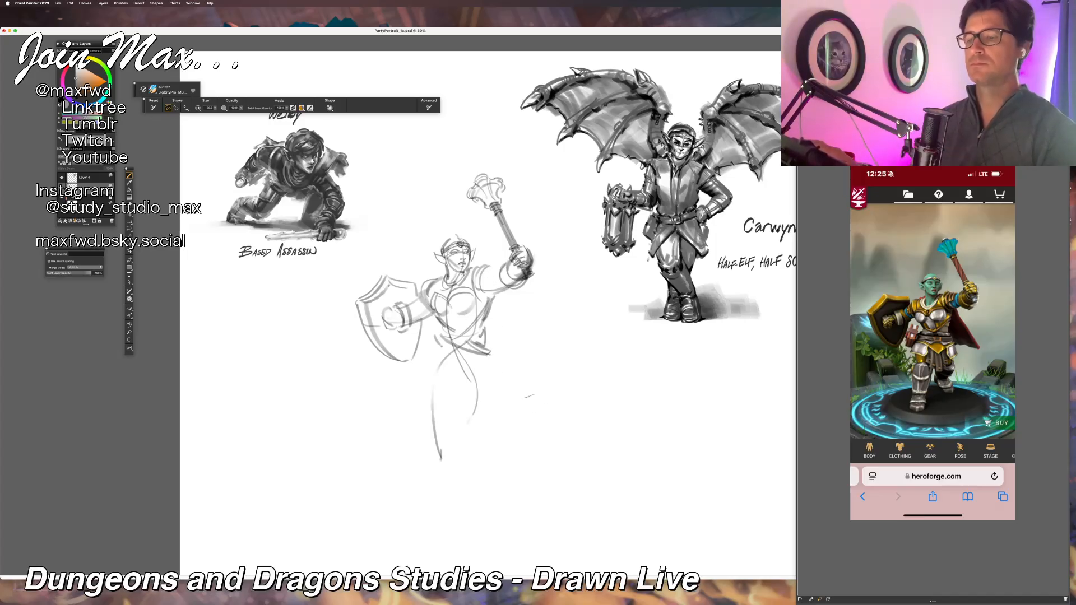
Step: Sketch the cape flaring out behind the warrior below the raised arm, and add the curved armor plate over the adjacent hip
{"action": "left_click_drag", "start_coordinate": [497, 293], "coordinate": [547, 341]}
{"action": "key", "text": "super+z"}
{"action": "left_click_drag", "start_coordinate": [506, 312], "coordinate": [545, 366]}
{"action": "left_click_drag", "start_coordinate": [514, 331], "coordinate": [527, 349]}
{"action": "mouse_move", "coordinate": [542, 369]}
{"action": "left_mouse_down"}
{"action": "mouse_move", "coordinate": [490, 360]}
{"action": "mouse_move", "coordinate": [504, 384]}
{"action": "mouse_move", "coordinate": [472, 388]}
{"action": "mouse_move", "coordinate": [467, 371]}
{"action": "mouse_move", "coordinate": [484, 385]}
{"action": "left_mouse_up"}
{"action": "mouse_move", "coordinate": [500, 360]}
{"action": "left_mouse_down"}
{"action": "mouse_move", "coordinate": [490, 383]}
{"action": "mouse_move", "coordinate": [489, 358]}
{"action": "left_mouse_up"}
{"action": "left_click_drag", "start_coordinate": [471, 356], "coordinate": [482, 361]}
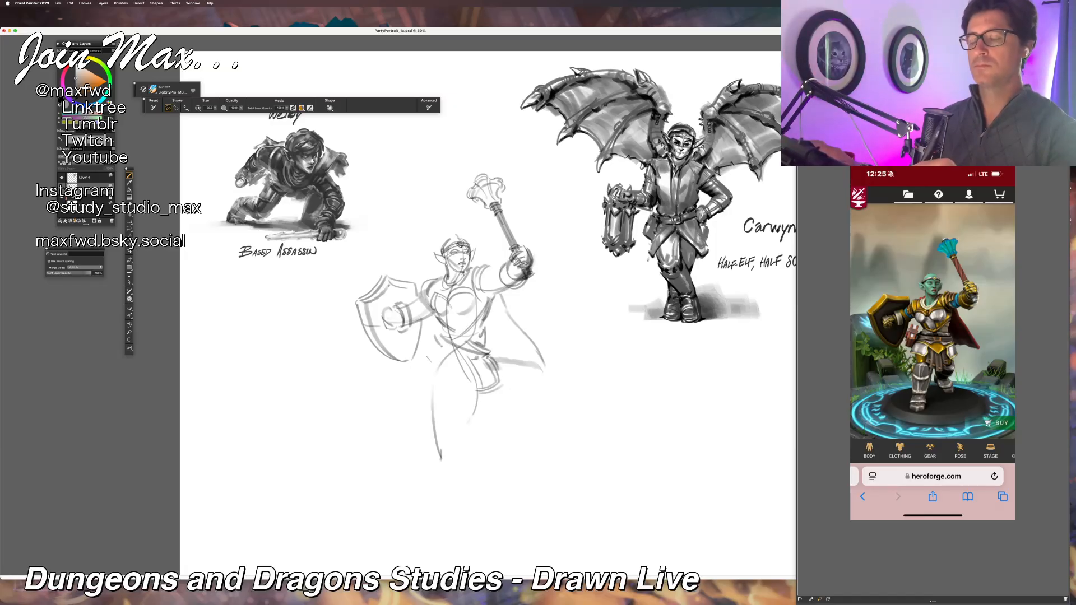
Step: Sketch the hip plate on the shield side and the pouch hanging from the belt above it
{"action": "mouse_move", "coordinate": [430, 364]}
{"action": "left_mouse_down"}
{"action": "mouse_move", "coordinate": [404, 370]}
{"action": "mouse_move", "coordinate": [442, 372]}
{"action": "left_mouse_up"}
{"action": "key", "text": "super+z"}
{"action": "mouse_move", "coordinate": [453, 366]}
{"action": "left_mouse_down"}
{"action": "mouse_move", "coordinate": [445, 374]}
{"action": "mouse_move", "coordinate": [453, 366]}
{"action": "mouse_move", "coordinate": [434, 352]}
{"action": "mouse_move", "coordinate": [452, 353]}
{"action": "left_mouse_up"}
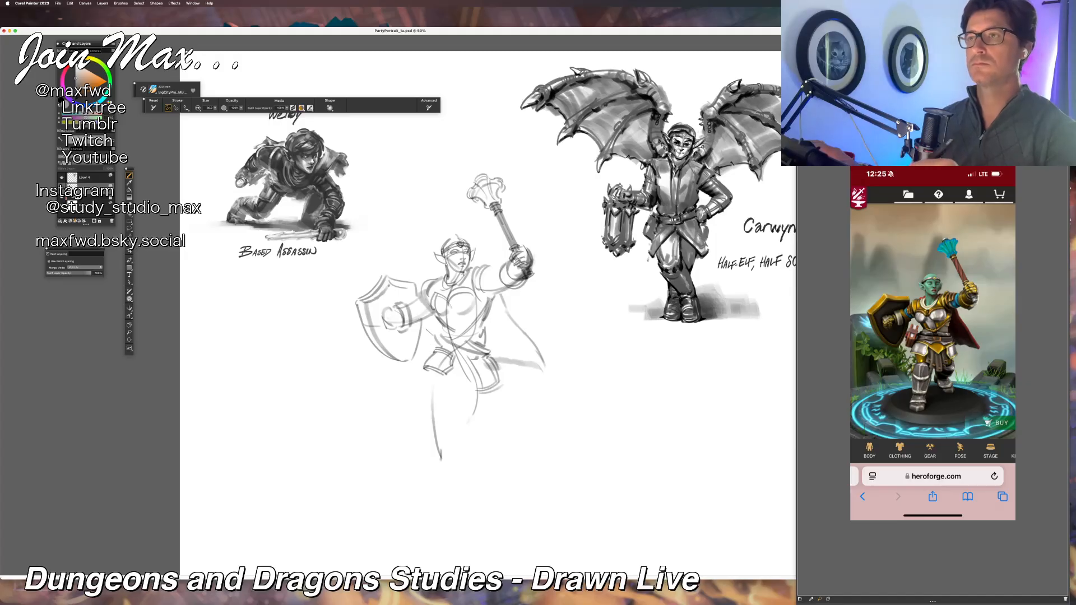
{"action": "mouse_move", "coordinate": [429, 330]}
{"action": "left_mouse_down"}
{"action": "mouse_move", "coordinate": [422, 357]}
{"action": "mouse_move", "coordinate": [430, 348]}
{"action": "left_mouse_up"}
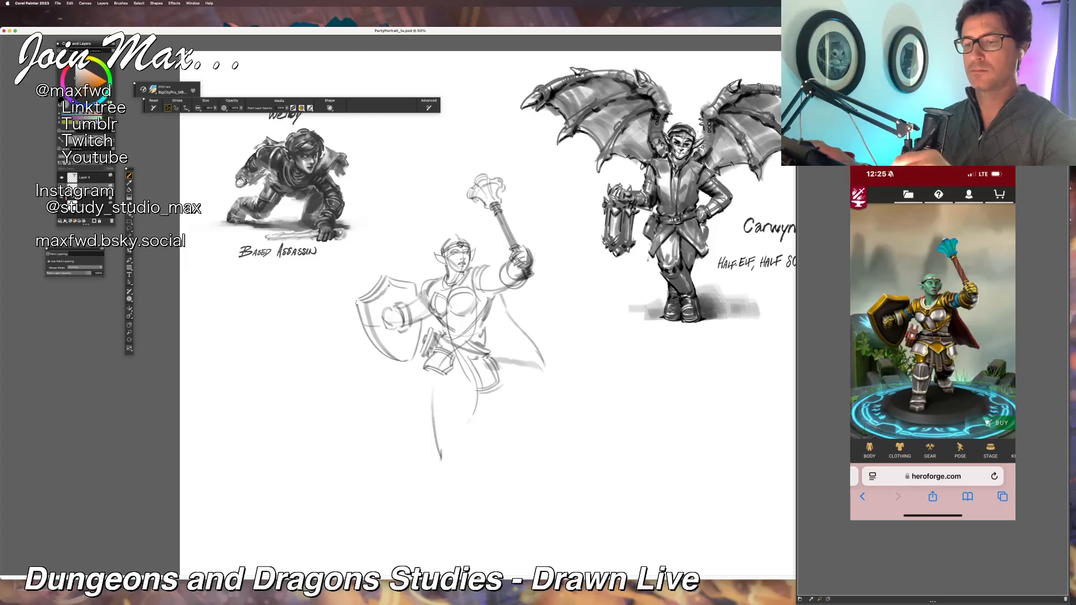
Step: Add banded plates to the armor on both arms, reinforce the breastplate edge, and darken the raised arm's elbow and forearm
{"action": "mouse_move", "coordinate": [475, 300]}
{"action": "left_mouse_down"}
{"action": "mouse_move", "coordinate": [444, 308]}
{"action": "mouse_move", "coordinate": [433, 297]}
{"action": "mouse_move", "coordinate": [409, 319]}
{"action": "left_mouse_up"}
{"action": "left_click_drag", "start_coordinate": [488, 270], "coordinate": [487, 291]}
{"action": "left_click_drag", "start_coordinate": [493, 267], "coordinate": [489, 293]}
{"action": "left_click_drag", "start_coordinate": [505, 267], "coordinate": [495, 290]}
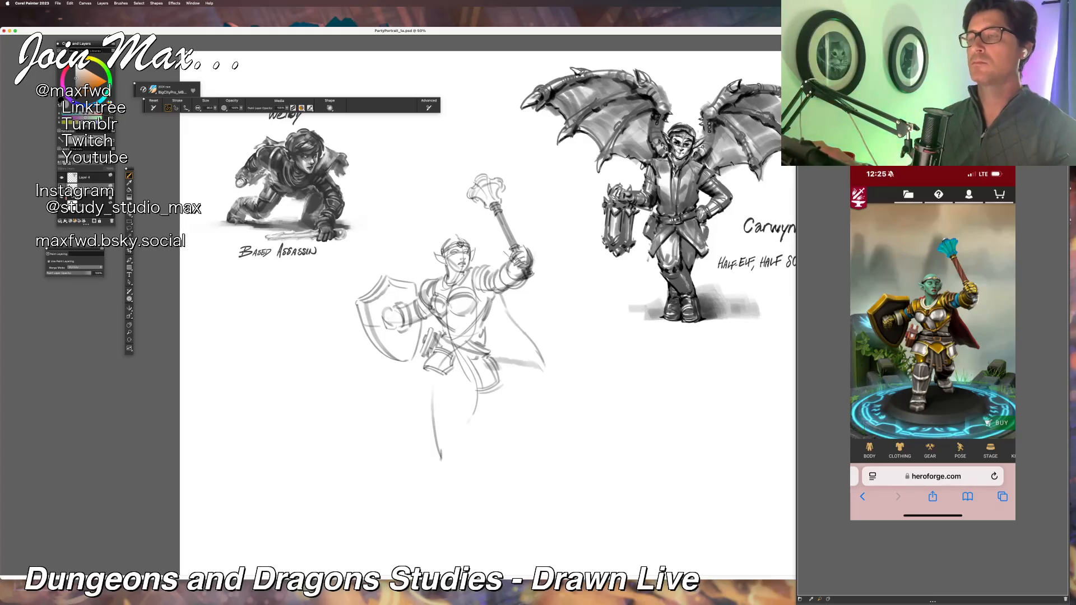
{"action": "left_click_drag", "start_coordinate": [503, 286], "coordinate": [524, 290]}
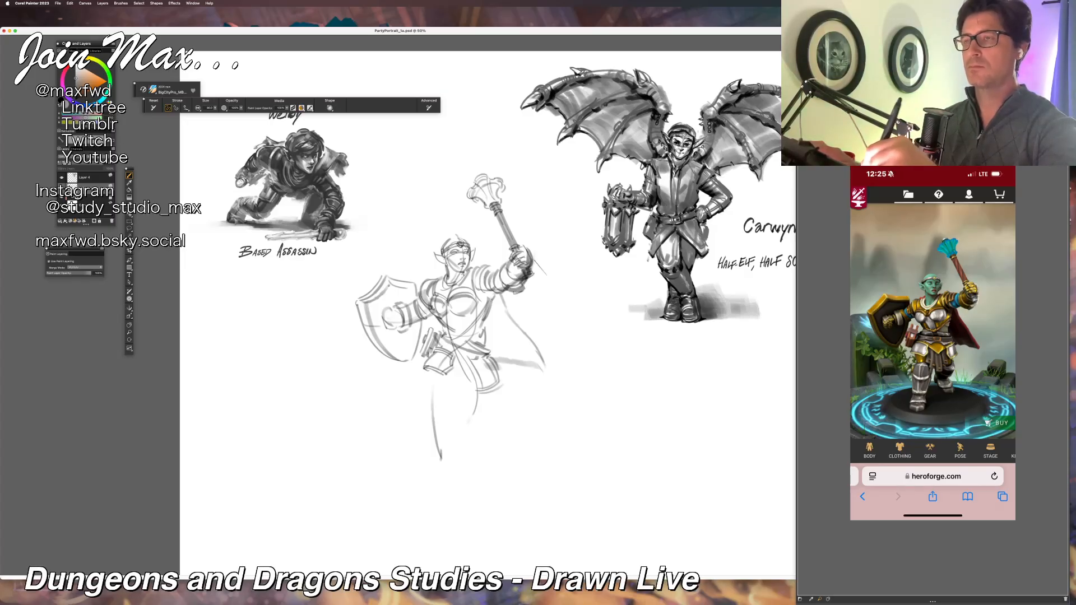
{"action": "mouse_move", "coordinate": [505, 271]}
{"action": "left_mouse_down"}
{"action": "mouse_move", "coordinate": [522, 289]}
{"action": "mouse_move", "coordinate": [516, 261]}
{"action": "left_mouse_up"}
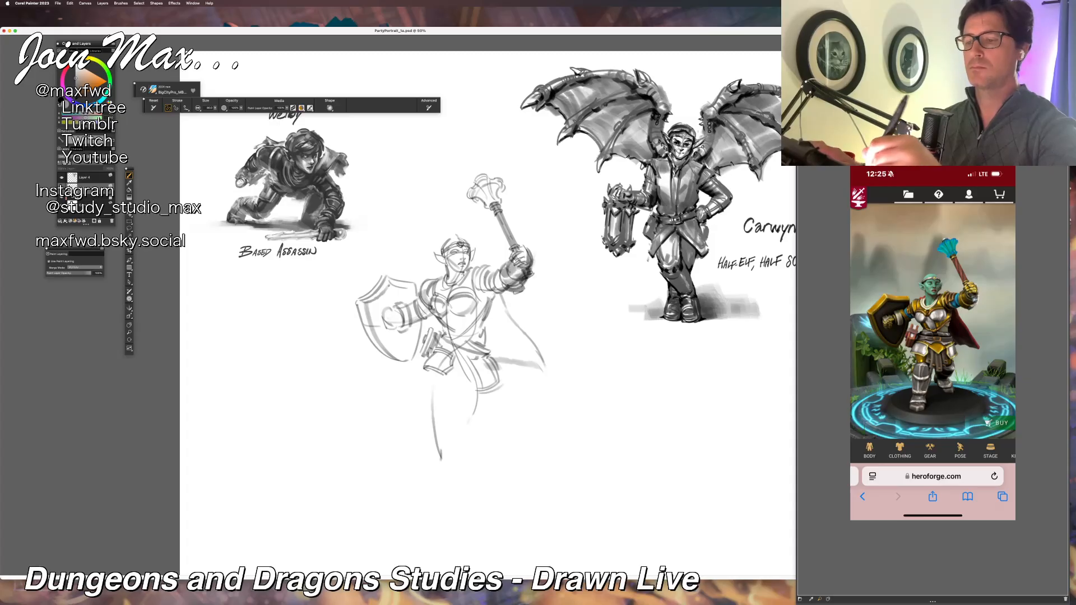
Step: Shade the side of the warrior's torso, the inside of the cape, and the upper thigh below the hip plate
{"action": "mouse_move", "coordinate": [482, 292]}
{"action": "left_mouse_down"}
{"action": "mouse_move", "coordinate": [506, 284]}
{"action": "mouse_move", "coordinate": [446, 326]}
{"action": "mouse_move", "coordinate": [461, 328]}
{"action": "left_mouse_up"}
{"action": "key", "text": "super+z"}
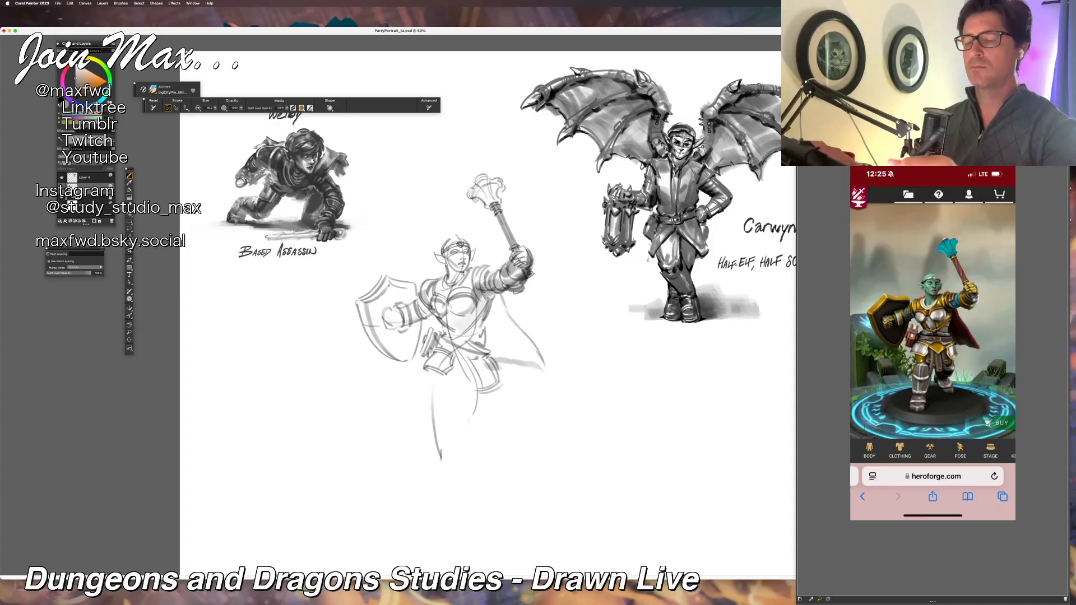
{"action": "mouse_move", "coordinate": [486, 293]}
{"action": "left_mouse_down"}
{"action": "mouse_move", "coordinate": [466, 329]}
{"action": "mouse_move", "coordinate": [496, 308]}
{"action": "mouse_move", "coordinate": [491, 289]}
{"action": "left_mouse_up"}
{"action": "mouse_move", "coordinate": [523, 361]}
{"action": "left_mouse_down"}
{"action": "mouse_move", "coordinate": [544, 367]}
{"action": "mouse_move", "coordinate": [501, 310]}
{"action": "mouse_move", "coordinate": [519, 355]}
{"action": "mouse_move", "coordinate": [490, 318]}
{"action": "mouse_move", "coordinate": [482, 339]}
{"action": "left_mouse_up"}
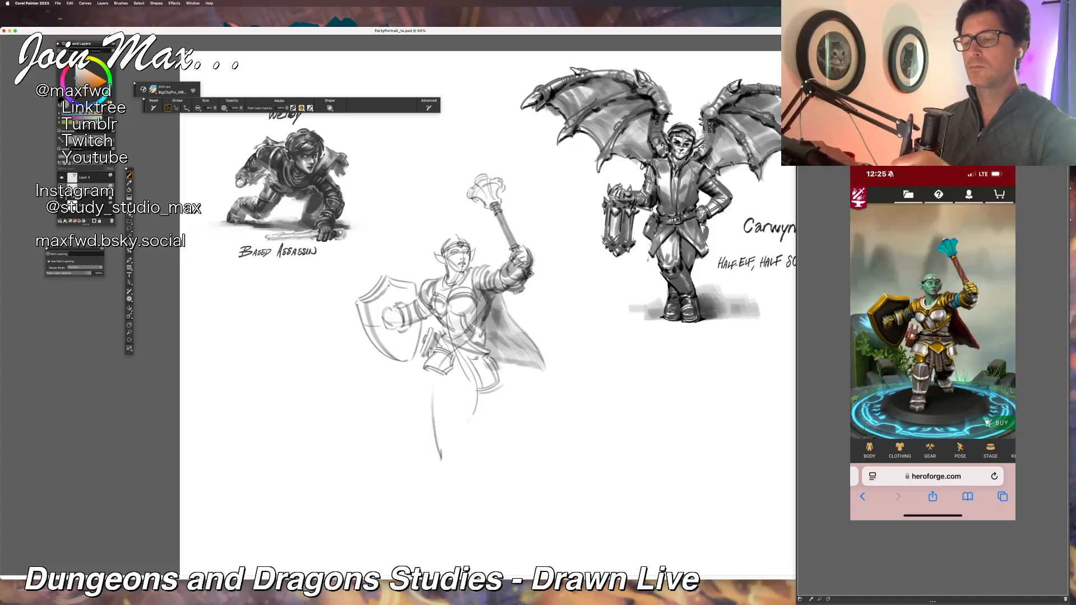
{"action": "left_click_drag", "start_coordinate": [433, 372], "coordinate": [431, 391]}
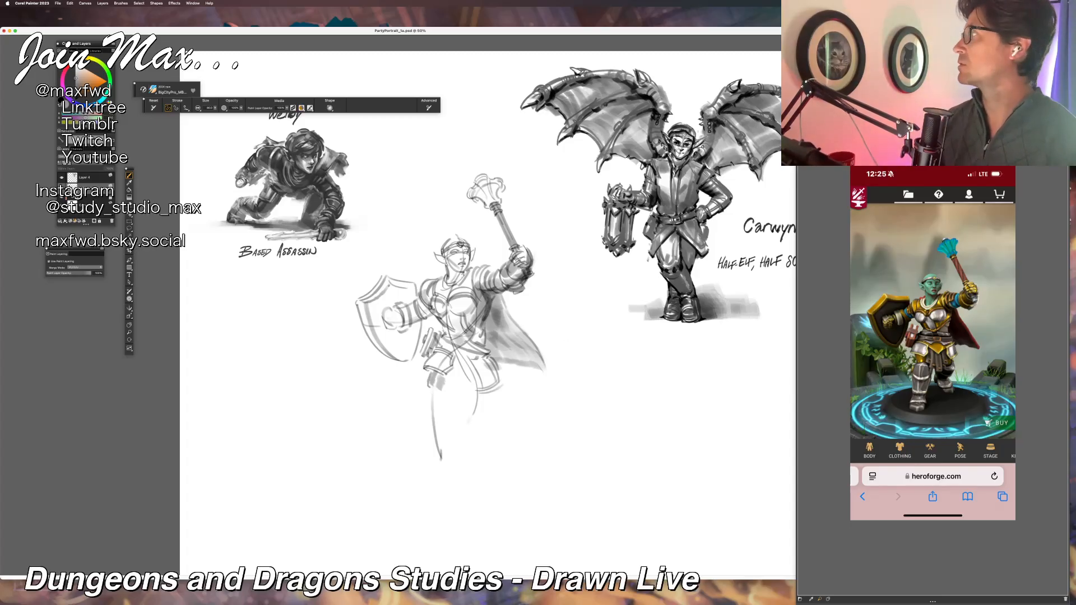
{"action": "key", "text": "super+Tab"}
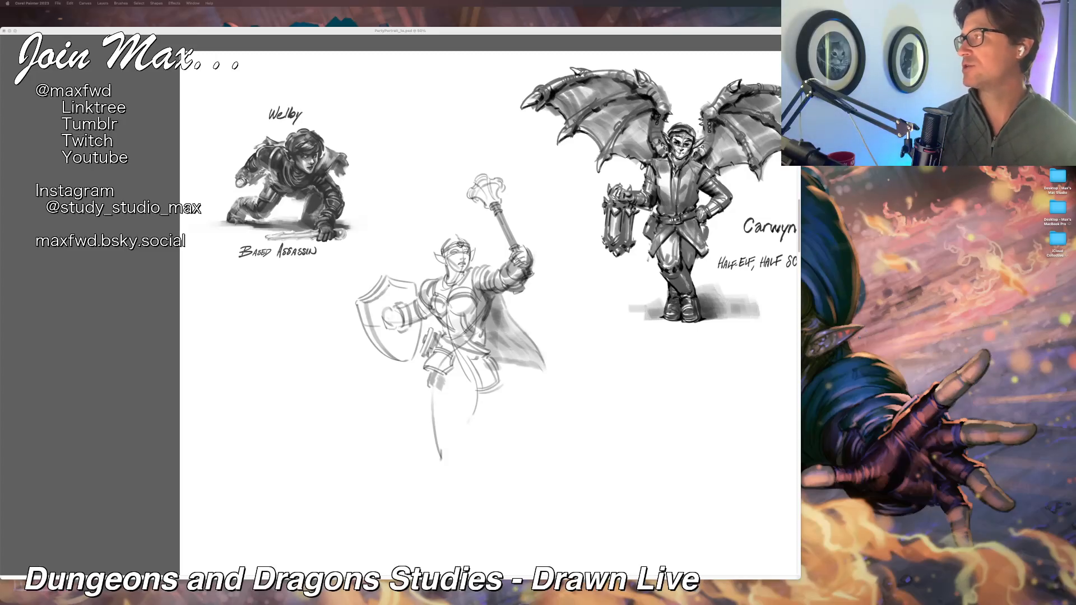
{"action": "left_click", "coordinate": [442, 32]}
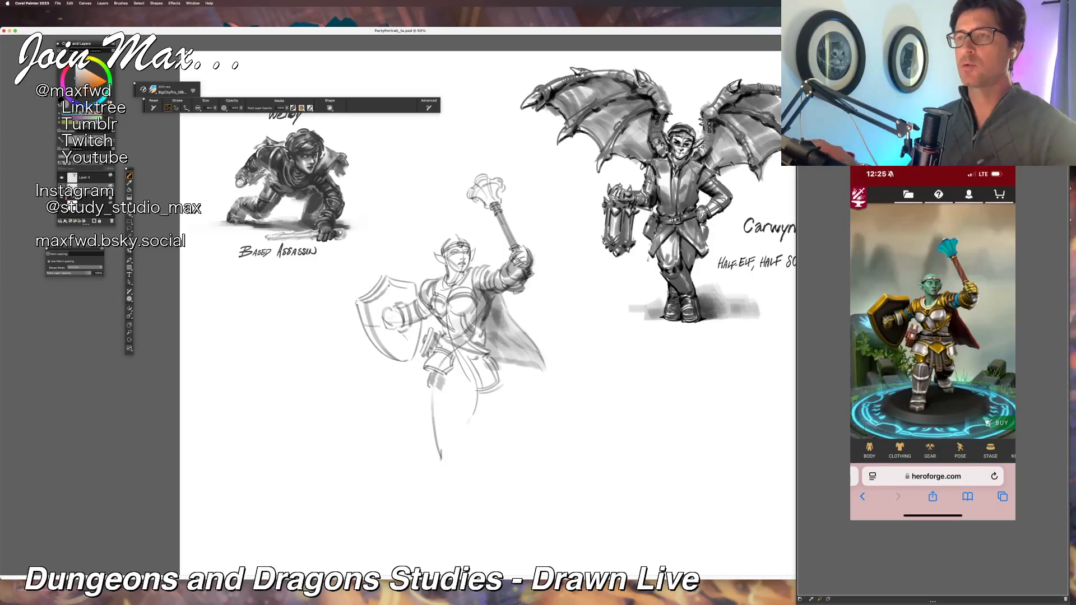
Step: Define the fingers of the shield-side fist and darken the forearm and shoulder armor of that arm
{"action": "mouse_move", "coordinate": [391, 311]}
{"action": "left_mouse_down"}
{"action": "mouse_move", "coordinate": [401, 322]}
{"action": "mouse_move", "coordinate": [378, 317]}
{"action": "mouse_move", "coordinate": [399, 332]}
{"action": "left_mouse_up"}
{"action": "left_click_drag", "start_coordinate": [398, 285], "coordinate": [410, 299]}
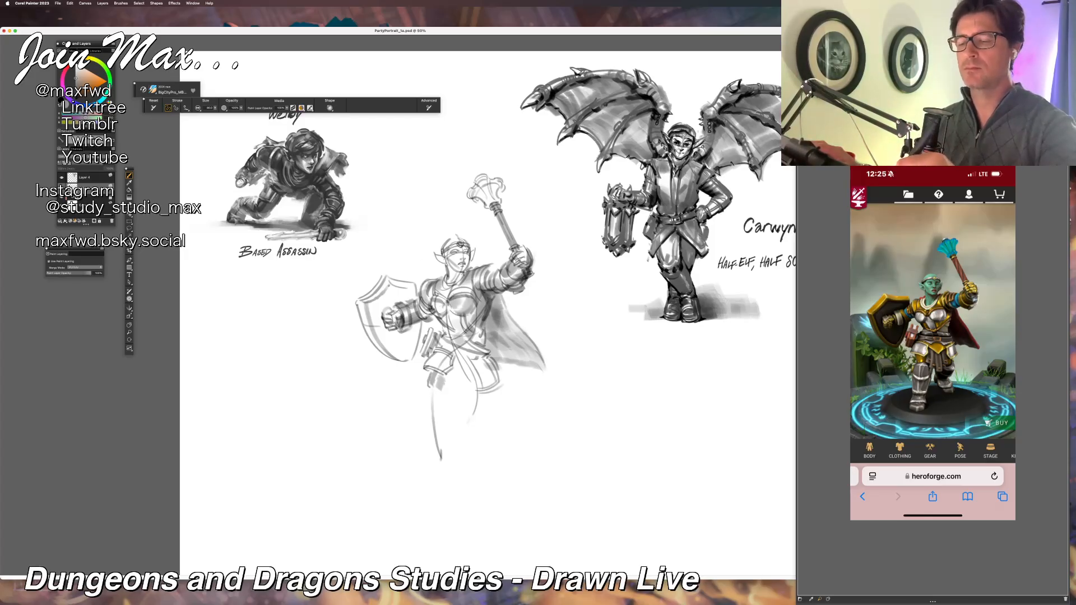
{"action": "left_click_drag", "start_coordinate": [410, 272], "coordinate": [421, 275]}
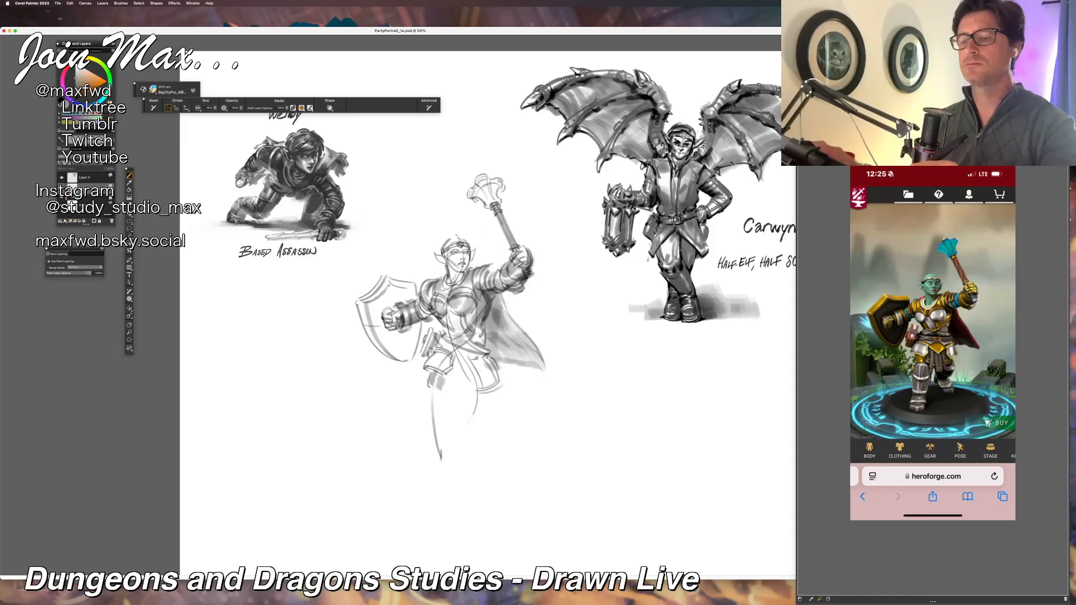
Step: Refine the warrior's face, headband, ear and jawline, and strengthen the shoulder armor beside the neck
{"action": "left_click_drag", "start_coordinate": [447, 264], "coordinate": [466, 276]}
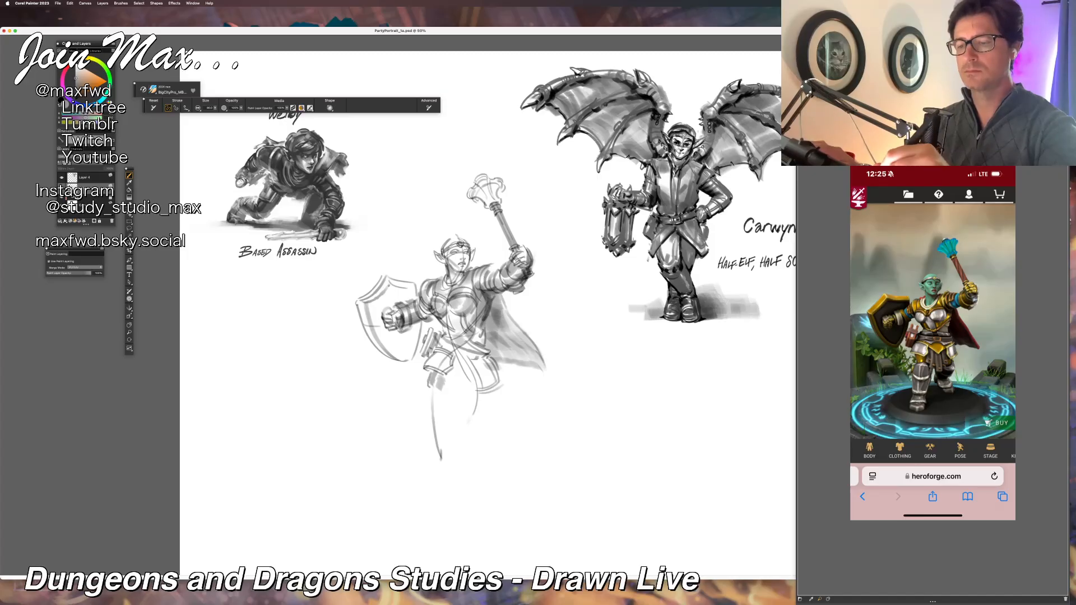
{"action": "mouse_move", "coordinate": [477, 242]}
{"action": "left_mouse_down"}
{"action": "mouse_move", "coordinate": [487, 248]}
{"action": "mouse_move", "coordinate": [458, 254]}
{"action": "left_mouse_up"}
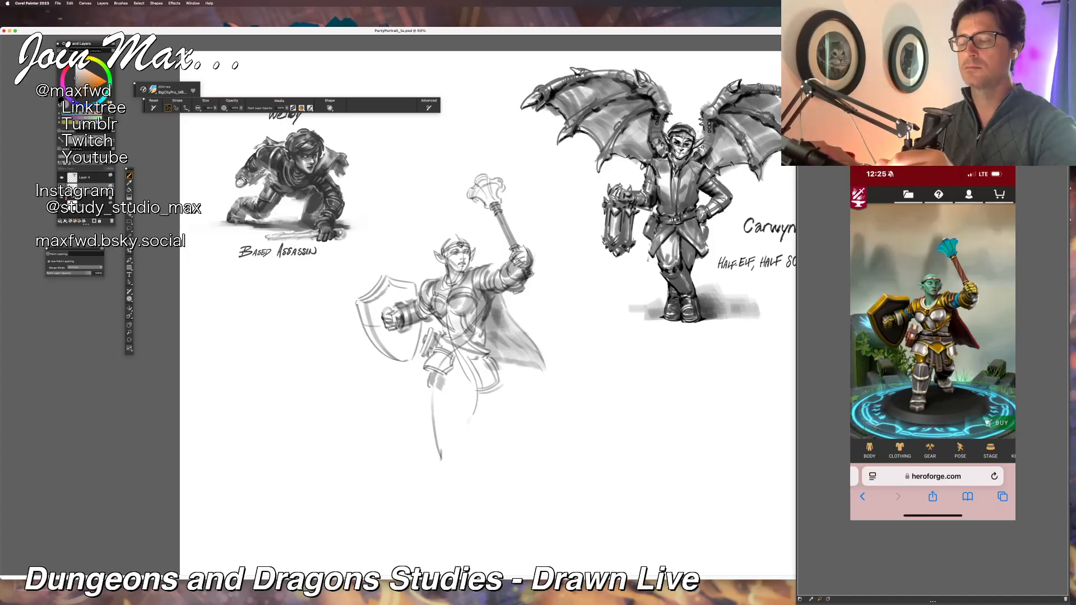
{"action": "left_click_drag", "start_coordinate": [454, 245], "coordinate": [462, 258]}
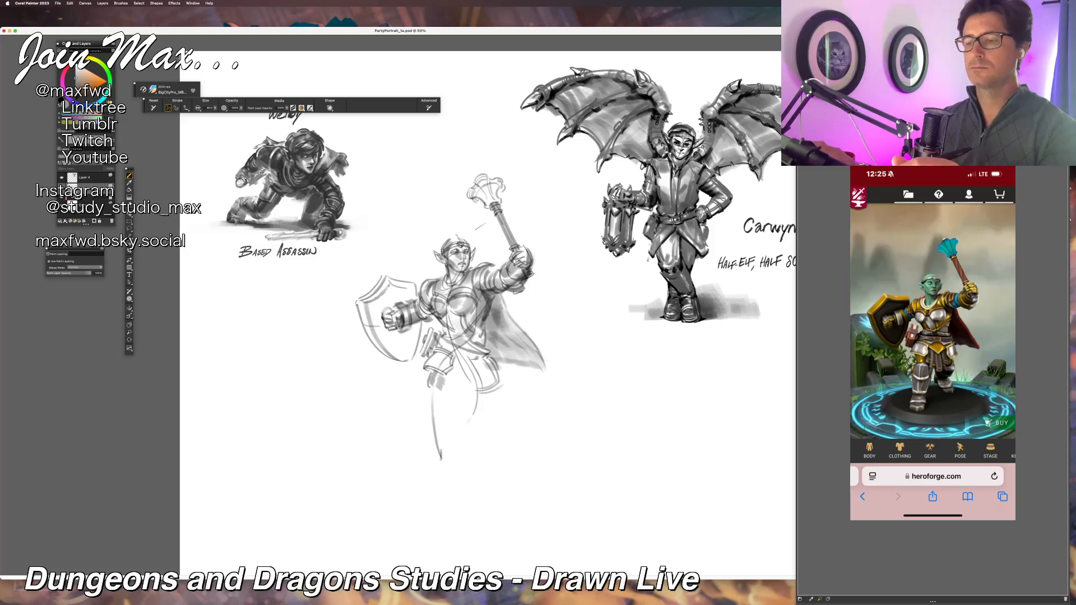
{"action": "left_click_drag", "start_coordinate": [479, 267], "coordinate": [500, 278]}
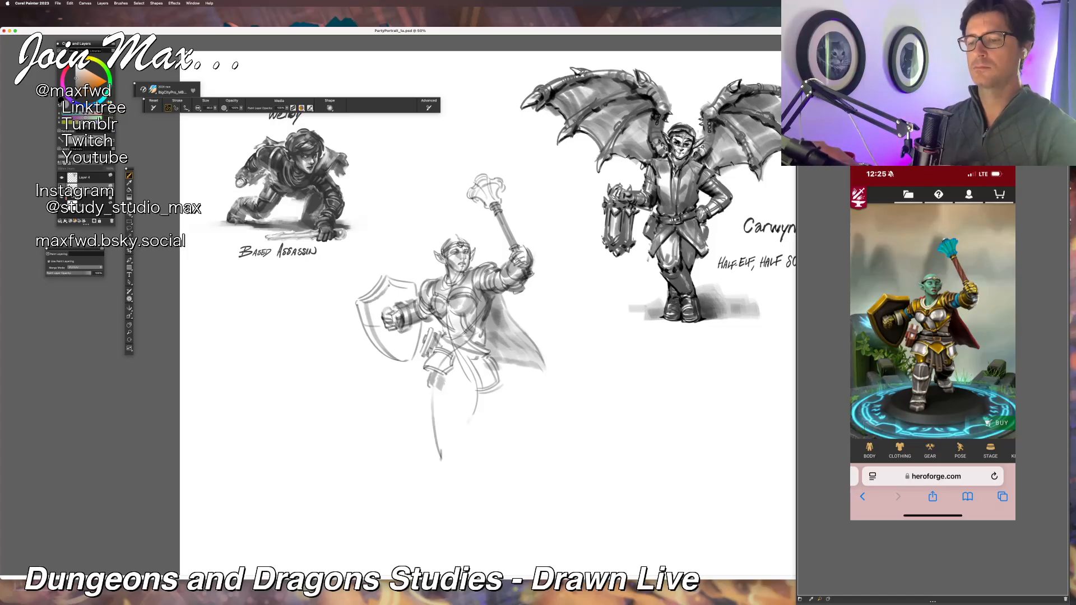
Step: Darken the belt and its pouch, and shade the lower edge of the breastplate and the waist
{"action": "left_click_drag", "start_coordinate": [434, 370], "coordinate": [455, 345]}
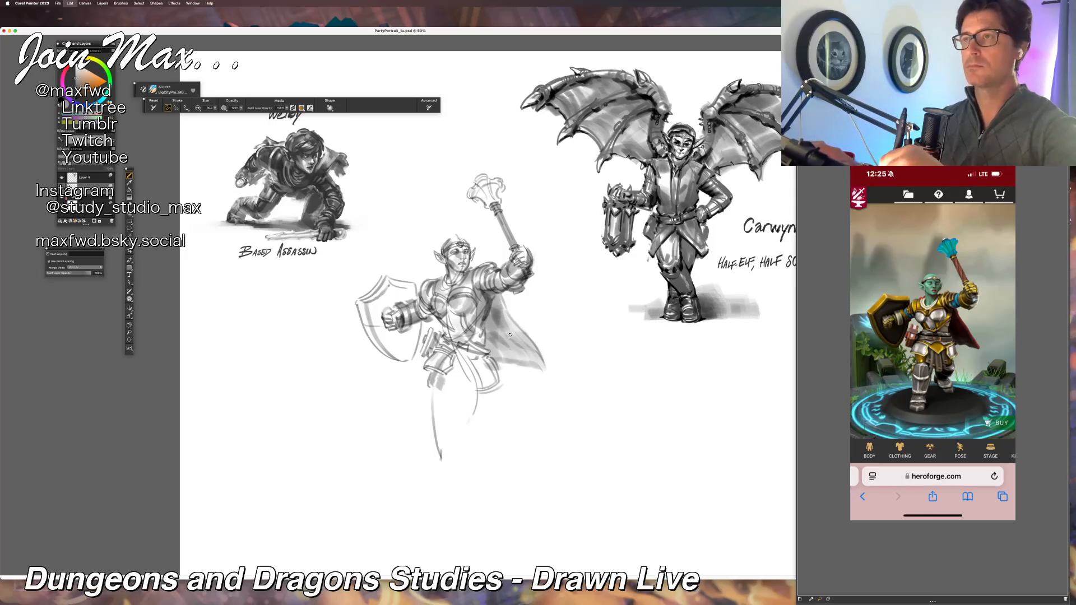
{"action": "left_click_drag", "start_coordinate": [487, 353], "coordinate": [473, 350]}
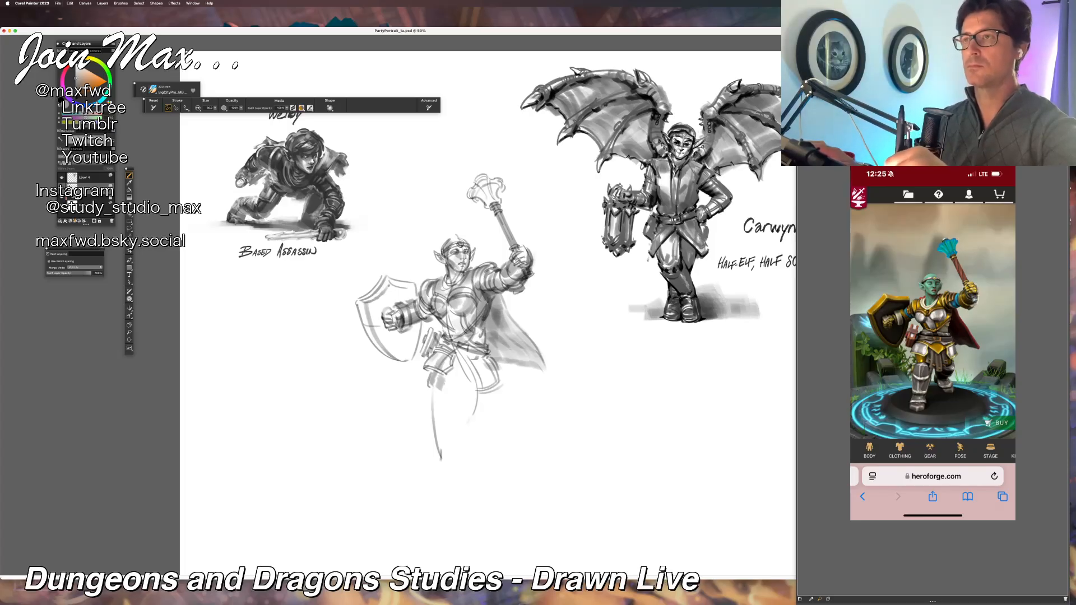
{"action": "mouse_move", "coordinate": [450, 336]}
{"action": "left_mouse_down"}
{"action": "mouse_move", "coordinate": [465, 333]}
{"action": "mouse_move", "coordinate": [455, 317]}
{"action": "left_mouse_up"}
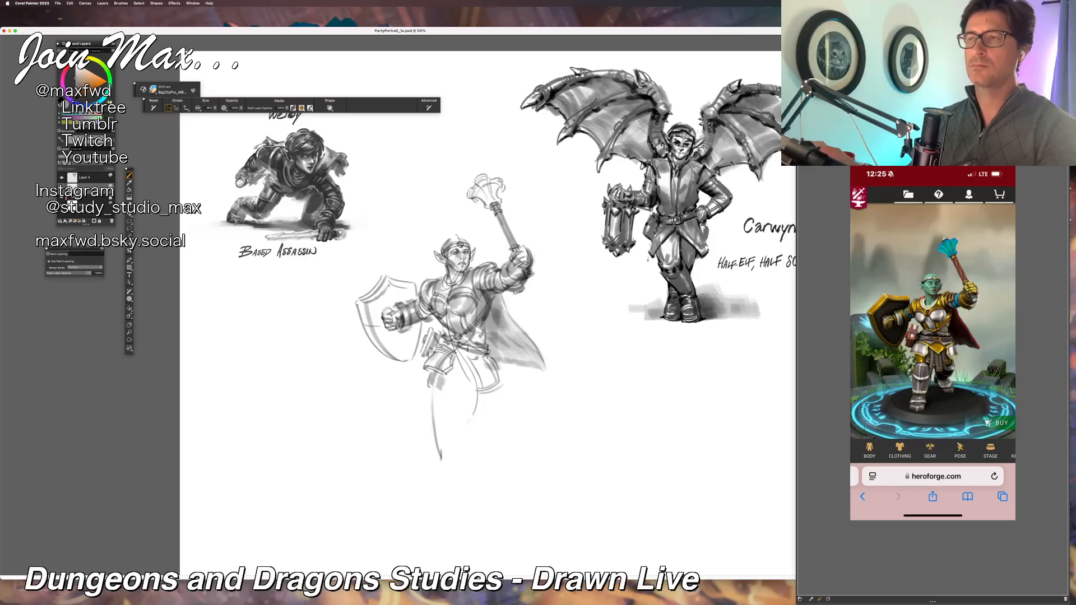
{"action": "left_click_drag", "start_coordinate": [475, 322], "coordinate": [483, 328]}
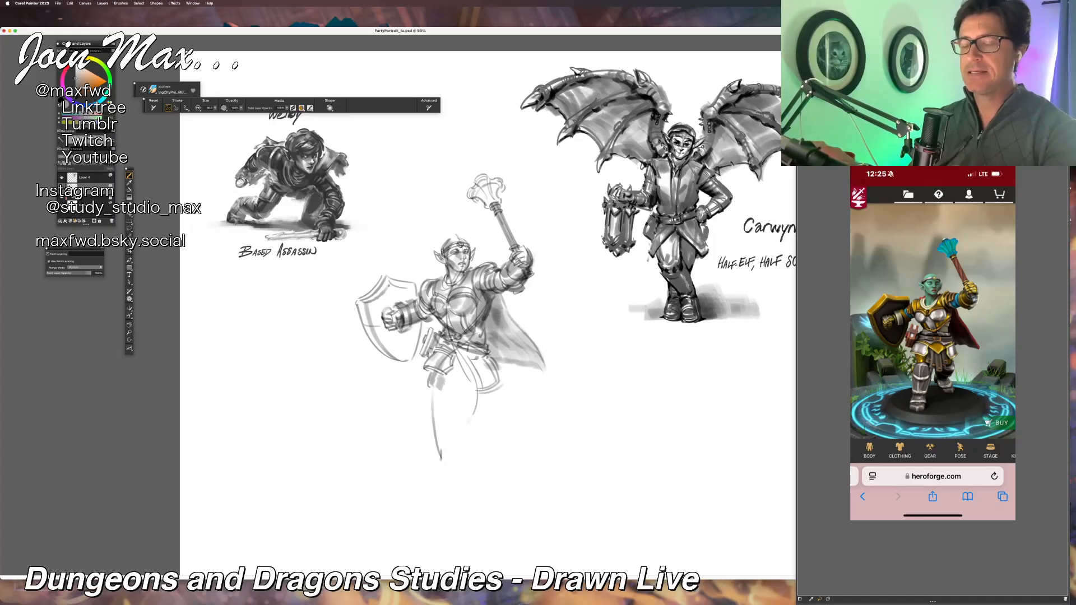
{"action": "mouse_move", "coordinate": [428, 338]}
{"action": "left_mouse_down"}
{"action": "mouse_move", "coordinate": [417, 351]}
{"action": "mouse_move", "coordinate": [430, 349]}
{"action": "mouse_move", "coordinate": [427, 364]}
{"action": "left_mouse_up"}
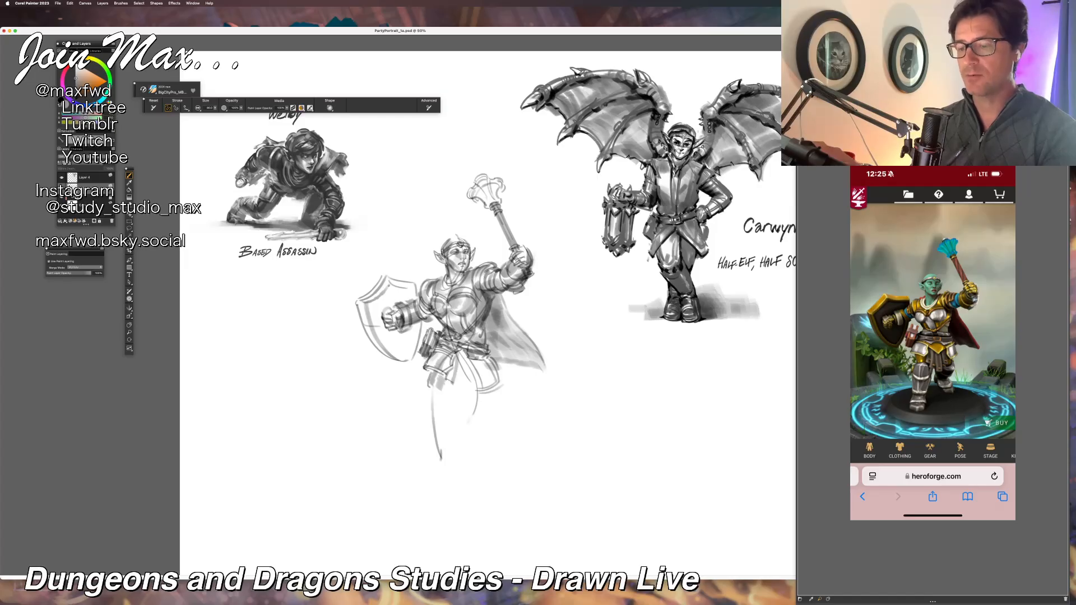
Step: Sketch the hanging skirt strips between the hip plates below the belt, undoing and redrawing the strokes
{"action": "mouse_move", "coordinate": [455, 354]}
{"action": "left_mouse_down"}
{"action": "mouse_move", "coordinate": [459, 391]}
{"action": "mouse_move", "coordinate": [473, 391]}
{"action": "left_mouse_up"}
{"action": "key", "text": "super+z"}
{"action": "key", "text": "super+z"}
{"action": "mouse_move", "coordinate": [465, 359]}
{"action": "left_mouse_down"}
{"action": "mouse_move", "coordinate": [473, 391]}
{"action": "mouse_move", "coordinate": [467, 376]}
{"action": "mouse_move", "coordinate": [468, 396]}
{"action": "mouse_move", "coordinate": [460, 392]}
{"action": "mouse_move", "coordinate": [453, 377]}
{"action": "mouse_move", "coordinate": [476, 384]}
{"action": "mouse_move", "coordinate": [480, 374]}
{"action": "left_mouse_up"}
{"action": "key", "text": "super+z"}
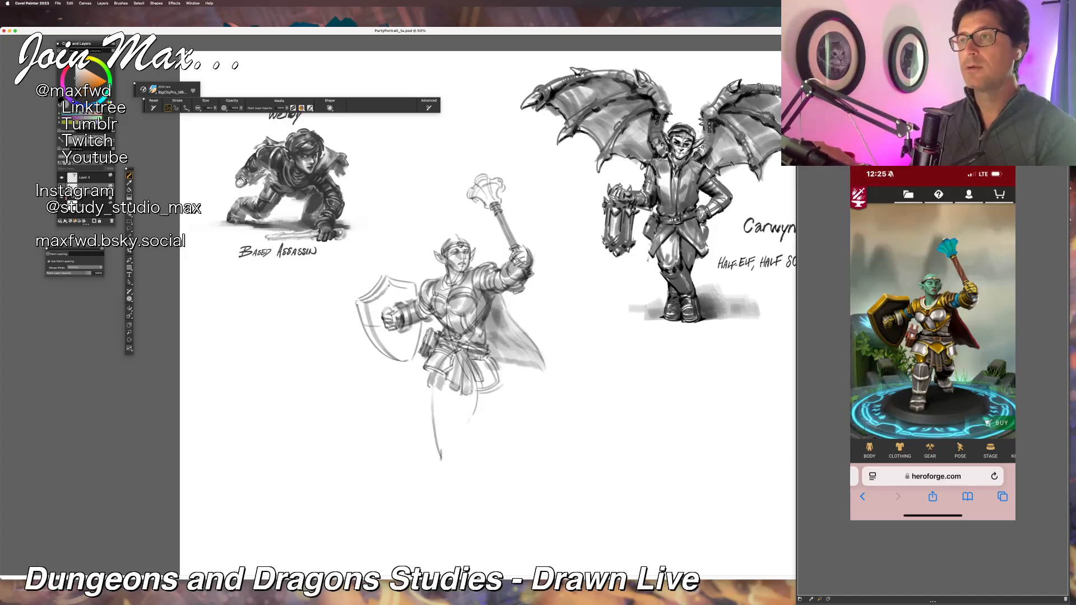
Step: Darken the hanging skirt strips and hip plates, and outline the knee guard of the warrior's forward leg
{"action": "left_click_drag", "start_coordinate": [468, 356], "coordinate": [446, 367]}
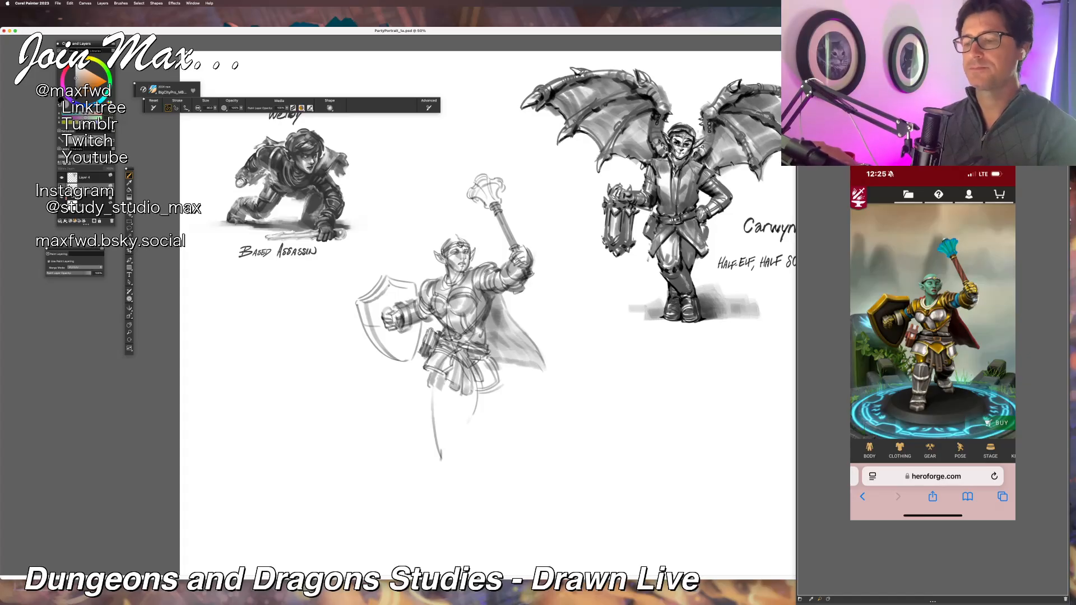
{"action": "left_click_drag", "start_coordinate": [480, 367], "coordinate": [493, 380]}
{"action": "key", "text": "super+z"}
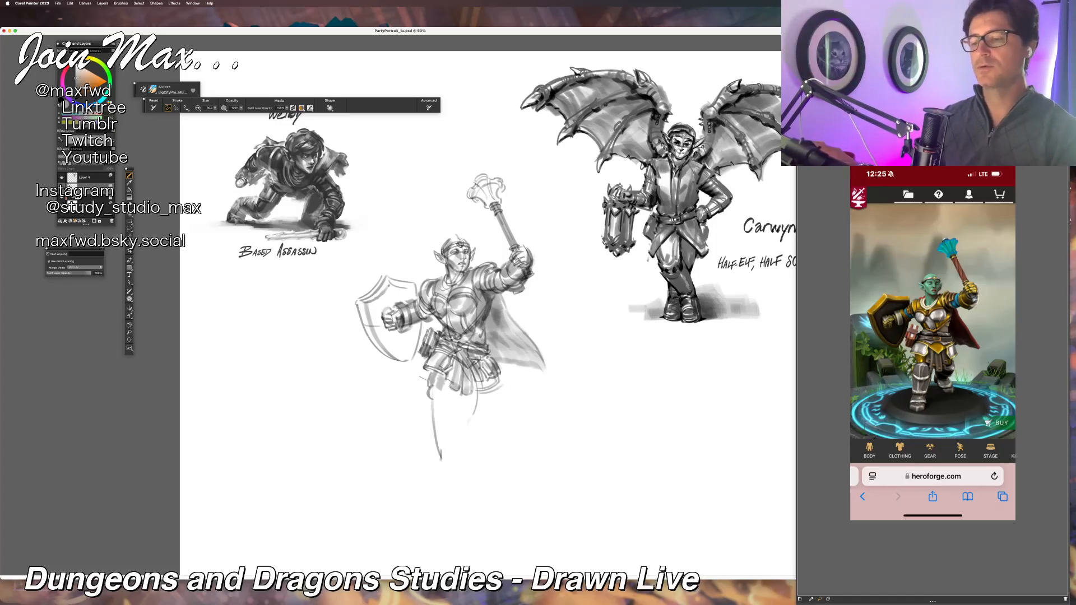
{"action": "key", "text": "super+minus"}
{"action": "key", "text": "super+equal"}
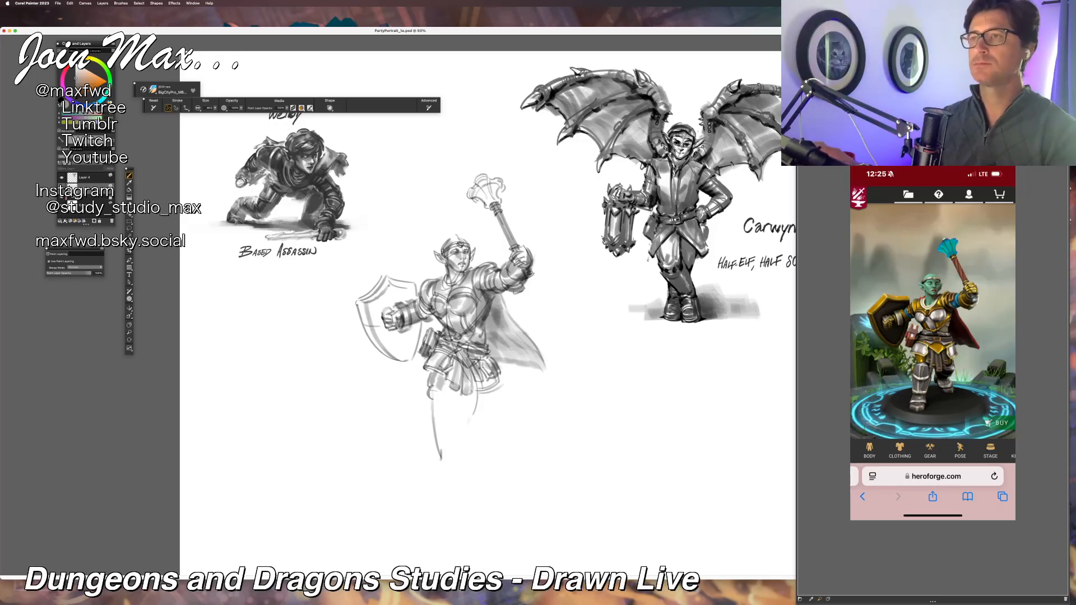
{"action": "mouse_move", "coordinate": [434, 374]}
{"action": "left_mouse_down"}
{"action": "mouse_move", "coordinate": [431, 392]}
{"action": "mouse_move", "coordinate": [453, 391]}
{"action": "mouse_move", "coordinate": [427, 402]}
{"action": "mouse_move", "coordinate": [461, 404]}
{"action": "left_mouse_up"}
{"action": "key", "text": "super+z"}
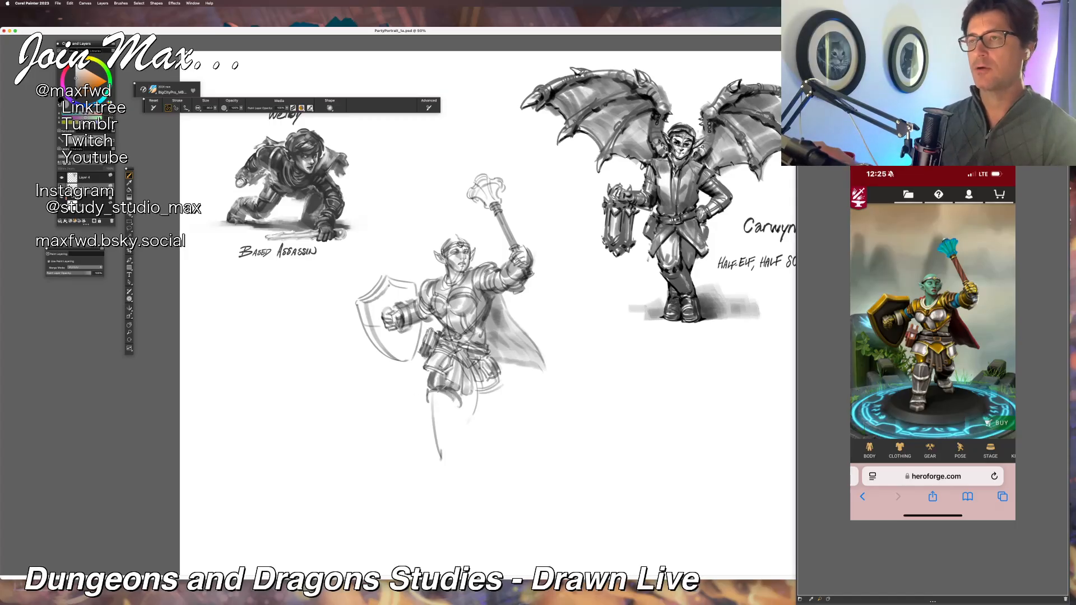
Step: Shade the inner face of the shield in dark tones and strengthen its rim, redrawing unwanted strokes
{"action": "mouse_move", "coordinate": [370, 301]}
{"action": "left_mouse_down"}
{"action": "mouse_move", "coordinate": [406, 351]}
{"action": "mouse_move", "coordinate": [390, 348]}
{"action": "mouse_move", "coordinate": [409, 358]}
{"action": "mouse_move", "coordinate": [414, 350]}
{"action": "left_mouse_up"}
{"action": "key", "text": "super+z"}
{"action": "mouse_move", "coordinate": [375, 296]}
{"action": "left_mouse_down"}
{"action": "mouse_move", "coordinate": [385, 320]}
{"action": "mouse_move", "coordinate": [412, 303]}
{"action": "mouse_move", "coordinate": [388, 305]}
{"action": "mouse_move", "coordinate": [371, 328]}
{"action": "left_mouse_up"}
{"action": "key", "text": "super+z"}
{"action": "left_click_drag", "start_coordinate": [374, 332], "coordinate": [395, 356]}
{"action": "left_click_drag", "start_coordinate": [356, 303], "coordinate": [392, 353]}
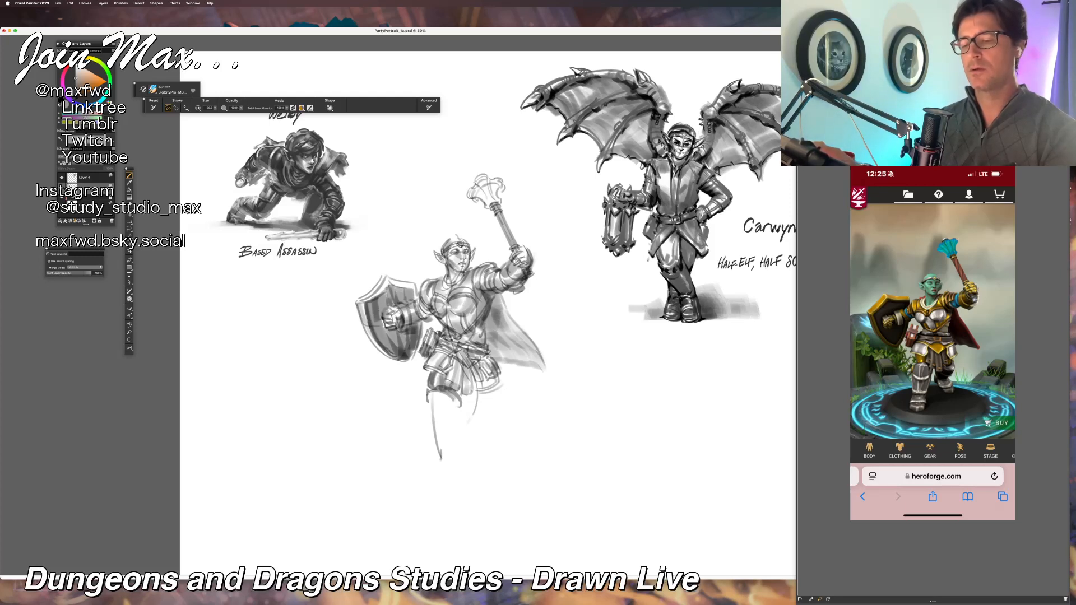
{"action": "mouse_move", "coordinate": [386, 274]}
{"action": "left_mouse_down"}
{"action": "mouse_move", "coordinate": [371, 300]}
{"action": "mouse_move", "coordinate": [416, 291]}
{"action": "left_mouse_up"}
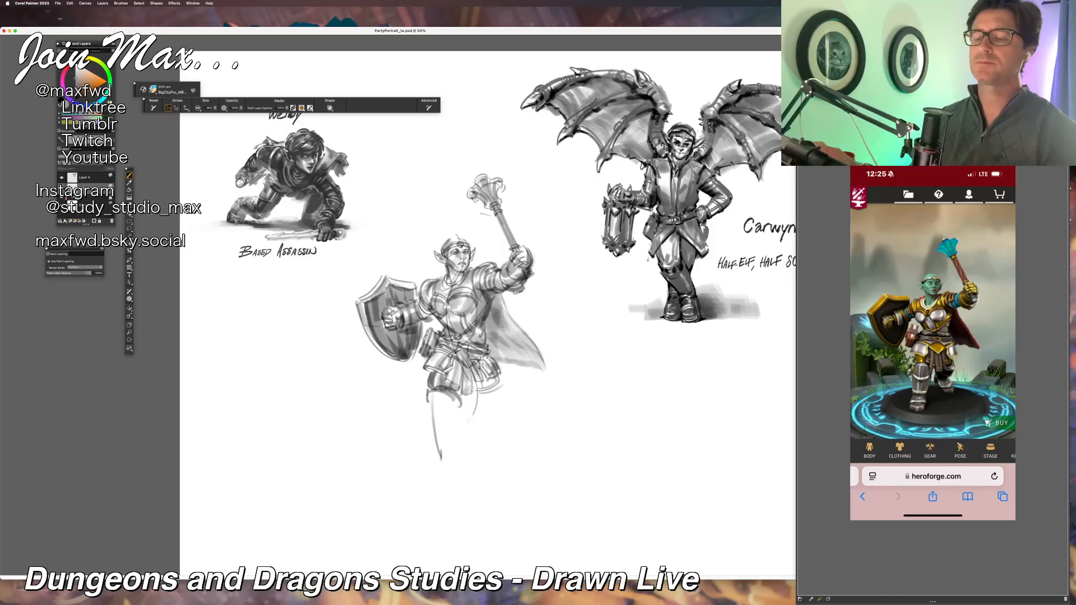
Step: Block in the forward lower leg with light shading from the knee guard down to the foot
{"action": "left_click_drag", "start_coordinate": [456, 391], "coordinate": [446, 457]}
{"action": "left_click_drag", "start_coordinate": [435, 395], "coordinate": [446, 477]}
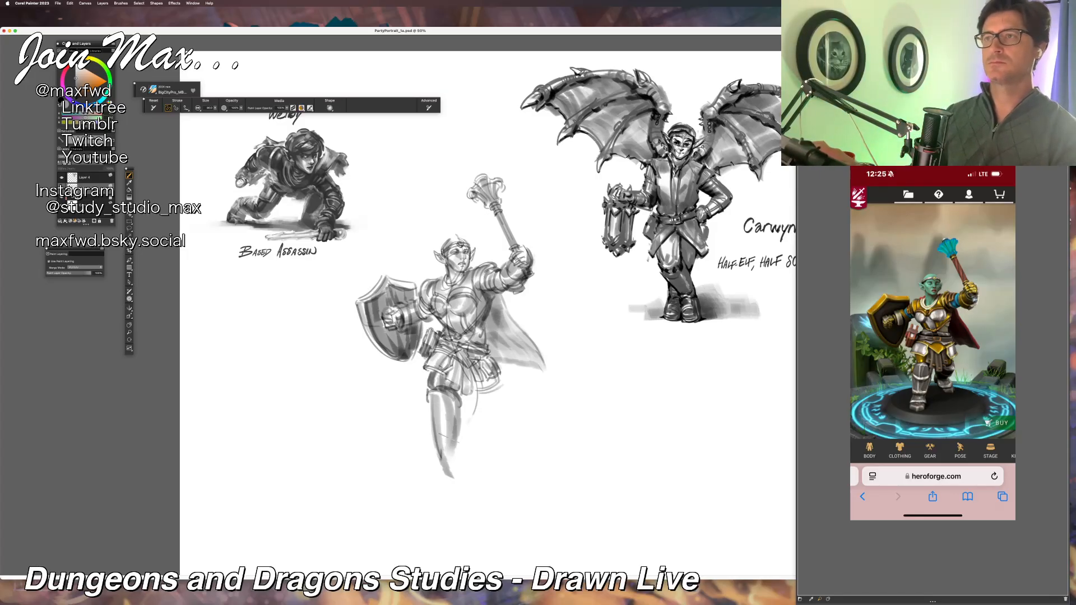
{"action": "key", "text": "super+z"}
Step: Sketch and shade the rear leg and its boot below the skirt
{"action": "mouse_move", "coordinate": [477, 382]}
{"action": "left_mouse_down"}
{"action": "mouse_move", "coordinate": [497, 395]}
{"action": "mouse_move", "coordinate": [503, 387]}
{"action": "mouse_move", "coordinate": [499, 403]}
{"action": "left_mouse_up"}
{"action": "mouse_move", "coordinate": [476, 391]}
{"action": "left_mouse_down"}
{"action": "mouse_move", "coordinate": [481, 402]}
{"action": "mouse_move", "coordinate": [501, 393]}
{"action": "mouse_move", "coordinate": [494, 421]}
{"action": "mouse_move", "coordinate": [467, 414]}
{"action": "mouse_move", "coordinate": [501, 434]}
{"action": "mouse_move", "coordinate": [485, 431]}
{"action": "left_mouse_up"}
{"action": "mouse_move", "coordinate": [491, 420]}
{"action": "left_mouse_down"}
{"action": "mouse_move", "coordinate": [500, 432]}
{"action": "mouse_move", "coordinate": [497, 420]}
{"action": "left_mouse_up"}
{"action": "mouse_move", "coordinate": [477, 418]}
{"action": "left_mouse_down"}
{"action": "mouse_move", "coordinate": [499, 422]}
{"action": "mouse_move", "coordinate": [500, 433]}
{"action": "left_mouse_up"}
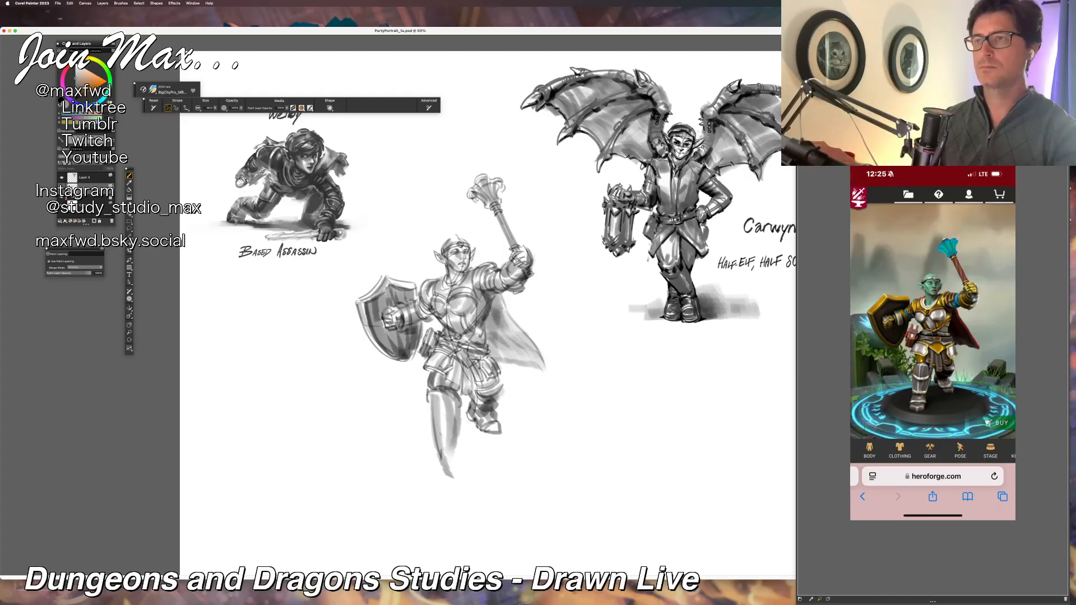
Step: Draw the knee plate and banded shin armor on the forward leg, undoing and redrawing strokes
{"action": "mouse_move", "coordinate": [430, 434]}
{"action": "left_mouse_down"}
{"action": "mouse_move", "coordinate": [451, 446]}
{"action": "mouse_move", "coordinate": [456, 436]}
{"action": "mouse_move", "coordinate": [429, 416]}
{"action": "mouse_move", "coordinate": [460, 401]}
{"action": "left_mouse_up"}
{"action": "key", "text": "ctrl+z"}
{"action": "key", "text": "ctrl+z"}
{"action": "key", "text": "ctrl+z"}
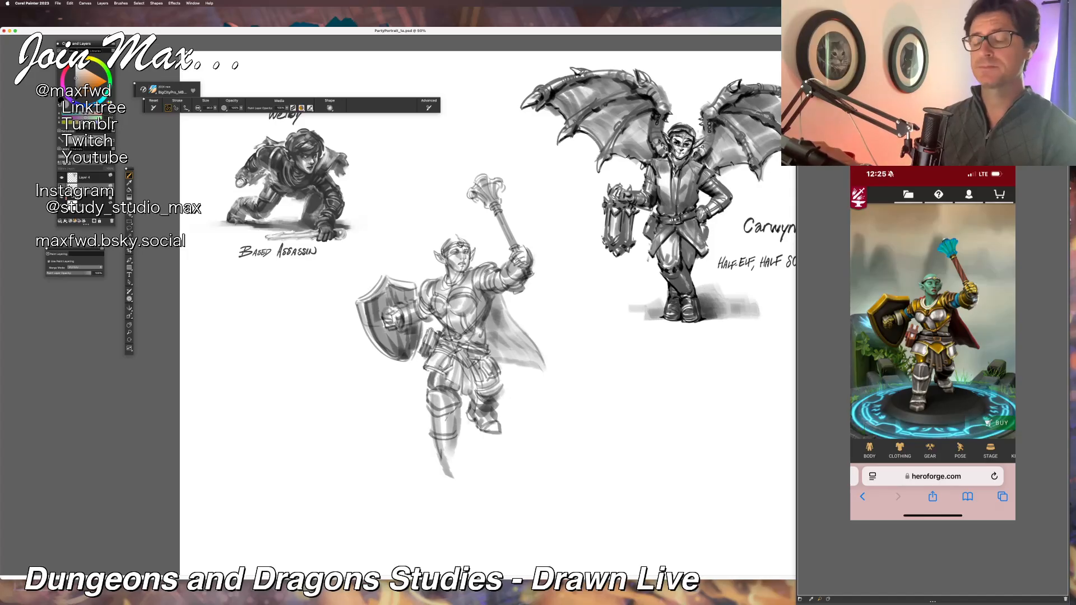
{"action": "left_click_drag", "start_coordinate": [430, 421], "coordinate": [459, 409]}
{"action": "key", "text": "super+z"}
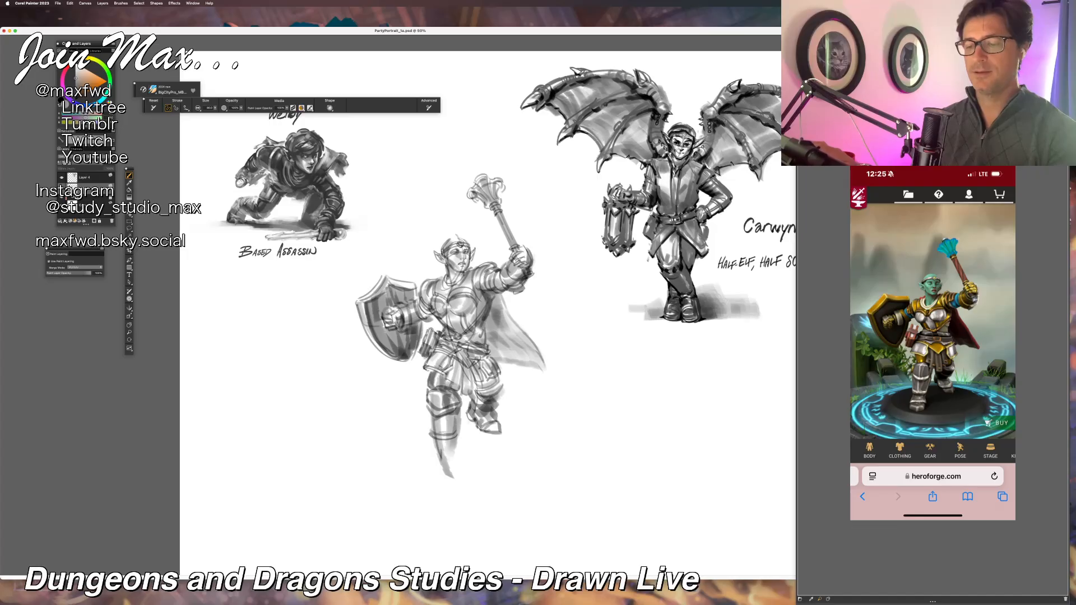
{"action": "mouse_move", "coordinate": [461, 411]}
{"action": "left_mouse_down"}
{"action": "mouse_move", "coordinate": [454, 433]}
{"action": "mouse_move", "coordinate": [423, 430]}
{"action": "mouse_move", "coordinate": [430, 450]}
{"action": "mouse_move", "coordinate": [455, 450]}
{"action": "mouse_move", "coordinate": [452, 430]}
{"action": "left_mouse_up"}
{"action": "key", "text": "super+z"}
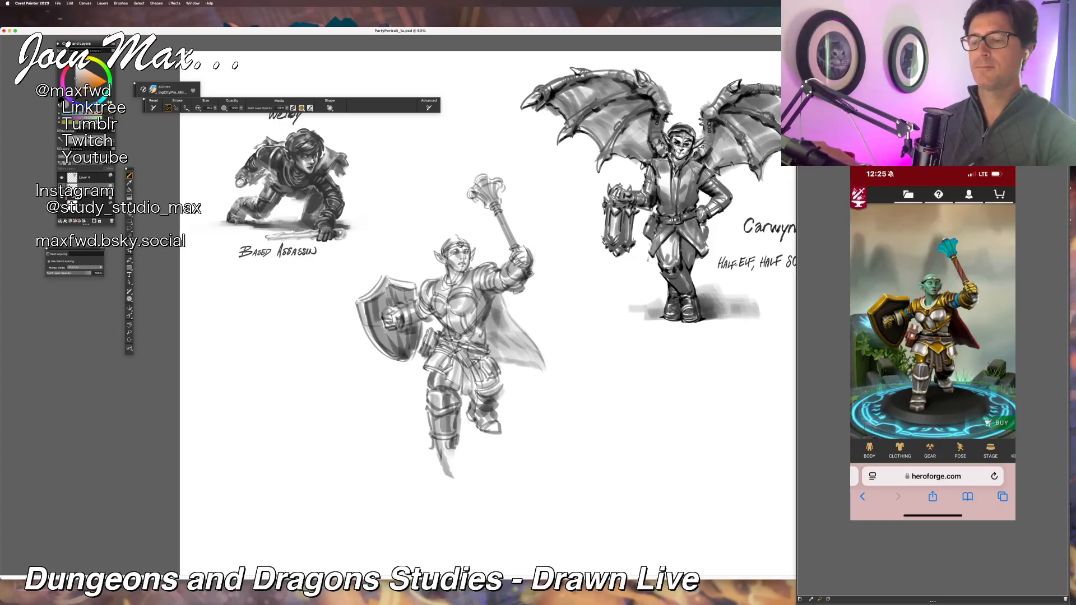
Step: Darken the rear leg armor and boot, and shade beneath the boot
{"action": "mouse_move", "coordinate": [476, 392]}
{"action": "left_mouse_down"}
{"action": "mouse_move", "coordinate": [460, 398]}
{"action": "mouse_move", "coordinate": [472, 393]}
{"action": "mouse_move", "coordinate": [449, 357]}
{"action": "mouse_move", "coordinate": [465, 375]}
{"action": "mouse_move", "coordinate": [425, 379]}
{"action": "mouse_move", "coordinate": [476, 386]}
{"action": "mouse_move", "coordinate": [459, 395]}
{"action": "mouse_move", "coordinate": [466, 420]}
{"action": "mouse_move", "coordinate": [505, 431]}
{"action": "left_mouse_up"}
{"action": "key", "text": "super+z"}
{"action": "key", "text": "super+z"}
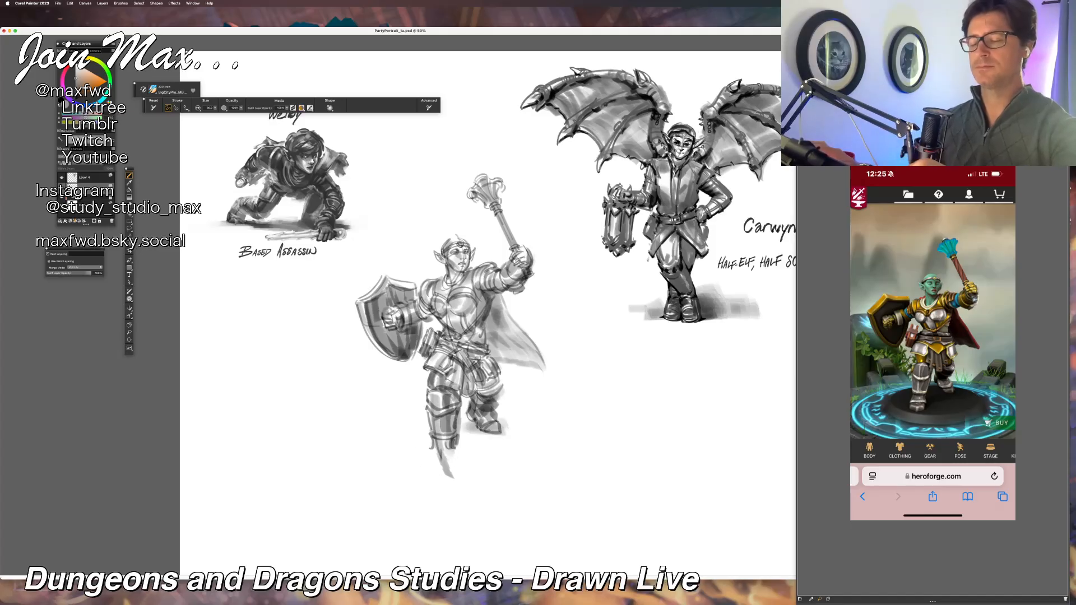
Step: Define the forward foot's armored boot and ankle plates, and shade its side
{"action": "mouse_move", "coordinate": [433, 447]}
{"action": "left_mouse_down"}
{"action": "mouse_move", "coordinate": [432, 465]}
{"action": "mouse_move", "coordinate": [456, 458]}
{"action": "mouse_move", "coordinate": [454, 470]}
{"action": "mouse_move", "coordinate": [454, 449]}
{"action": "mouse_move", "coordinate": [451, 462]}
{"action": "left_mouse_up"}
{"action": "key", "text": "super+z"}
{"action": "mouse_move", "coordinate": [460, 439]}
{"action": "left_mouse_down"}
{"action": "mouse_move", "coordinate": [456, 460]}
{"action": "mouse_move", "coordinate": [429, 472]}
{"action": "mouse_move", "coordinate": [455, 472]}
{"action": "left_mouse_up"}
{"action": "key", "text": "super+z"}
{"action": "mouse_move", "coordinate": [458, 459]}
{"action": "left_mouse_down"}
{"action": "mouse_move", "coordinate": [438, 476]}
{"action": "mouse_move", "coordinate": [452, 468]}
{"action": "left_mouse_up"}
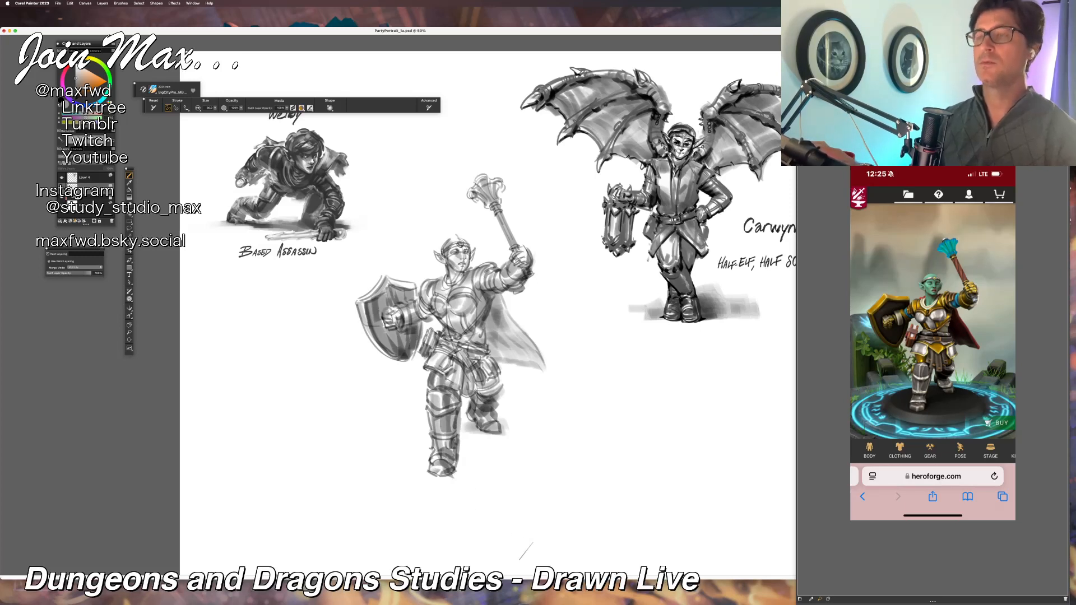
Step: Paint a soft gray cast shadow on the ground extending from behind the rear boot to the forward foot
{"action": "mouse_move", "coordinate": [521, 429]}
{"action": "left_mouse_down"}
{"action": "mouse_move", "coordinate": [446, 457]}
{"action": "mouse_move", "coordinate": [533, 437]}
{"action": "mouse_move", "coordinate": [476, 434]}
{"action": "left_mouse_up"}
{"action": "left_click_drag", "start_coordinate": [583, 428], "coordinate": [397, 474]}
{"action": "key", "text": "super+z"}
{"action": "key", "text": "super+z"}
{"action": "left_click_drag", "start_coordinate": [459, 446], "coordinate": [477, 440]}
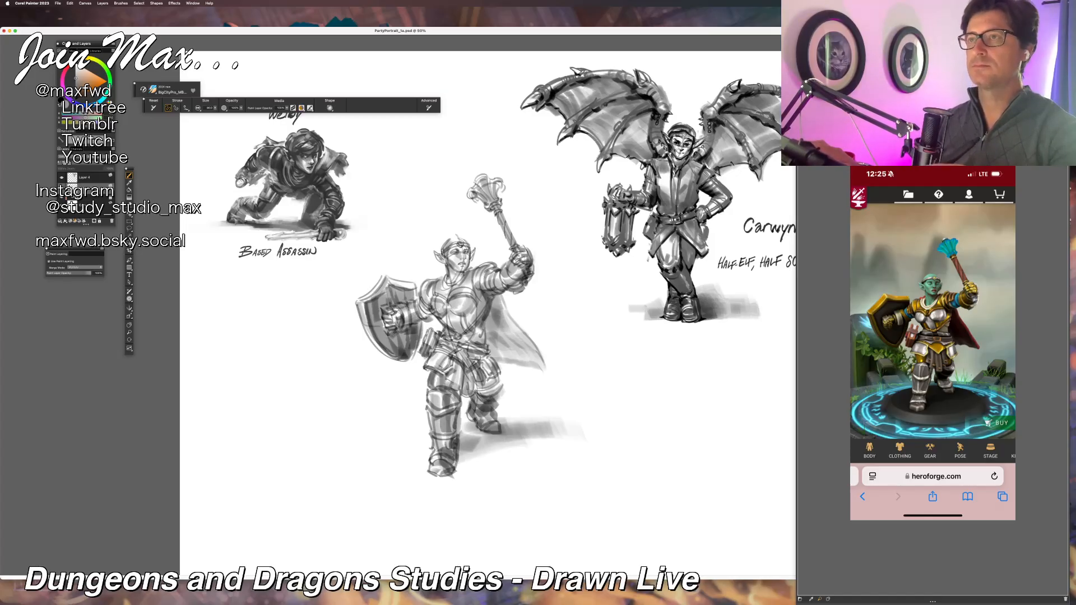
Step: Refine the curved contour and plate edges of the breastplate, undoing unwanted strokes
{"action": "mouse_move", "coordinate": [408, 307]}
{"action": "left_mouse_down"}
{"action": "mouse_move", "coordinate": [415, 323]}
{"action": "mouse_move", "coordinate": [460, 327]}
{"action": "mouse_move", "coordinate": [475, 304]}
{"action": "mouse_move", "coordinate": [446, 317]}
{"action": "mouse_move", "coordinate": [484, 297]}
{"action": "mouse_move", "coordinate": [448, 315]}
{"action": "left_mouse_up"}
{"action": "key", "text": "super+z"}
{"action": "key", "text": "super+z"}
{"action": "key", "text": "super+z"}
{"action": "key", "text": "super+z"}
{"action": "key", "text": "super+z"}
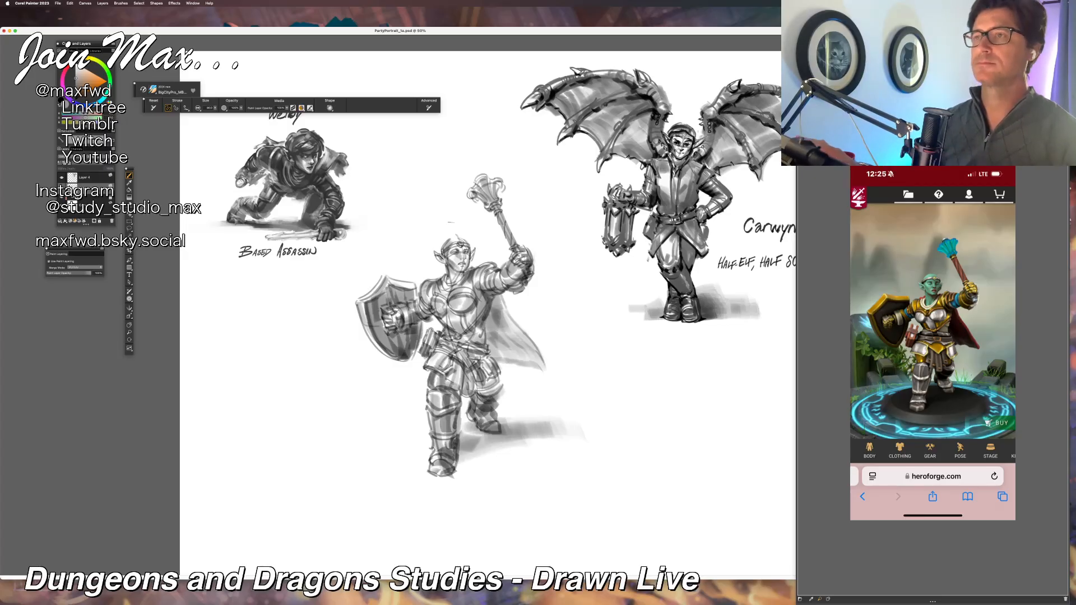
Step: Extend the ground shadow to the shield side of the forward foot, undo the stray mark, and check the whole composition
{"action": "mouse_move", "coordinate": [412, 454]}
{"action": "left_mouse_down"}
{"action": "mouse_move", "coordinate": [437, 450]}
{"action": "mouse_move", "coordinate": [397, 447]}
{"action": "mouse_move", "coordinate": [418, 445]}
{"action": "left_mouse_up"}
{"action": "key", "text": "super+z"}
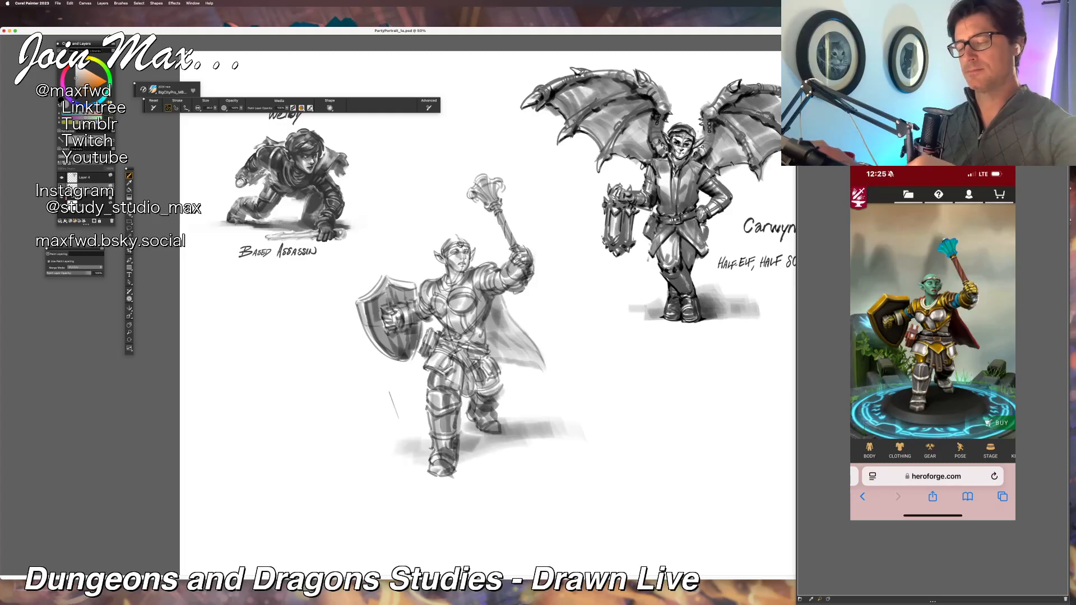
{"action": "key", "text": "super+minus"}
{"action": "key", "text": "super+minus"}
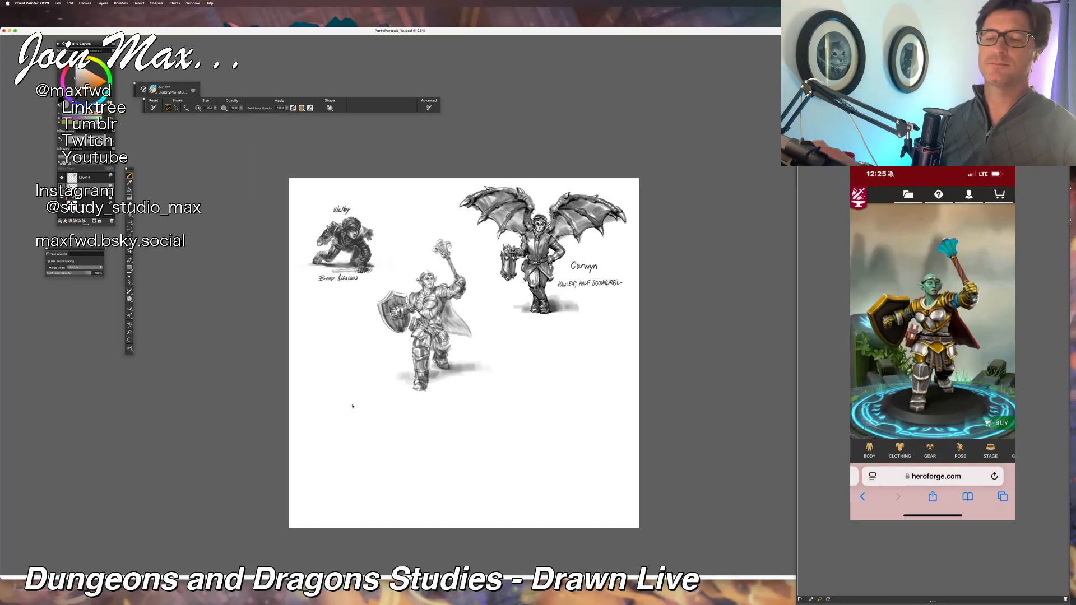
{"action": "key", "text": "super+equal"}
{"action": "key", "text": "super+equal"}
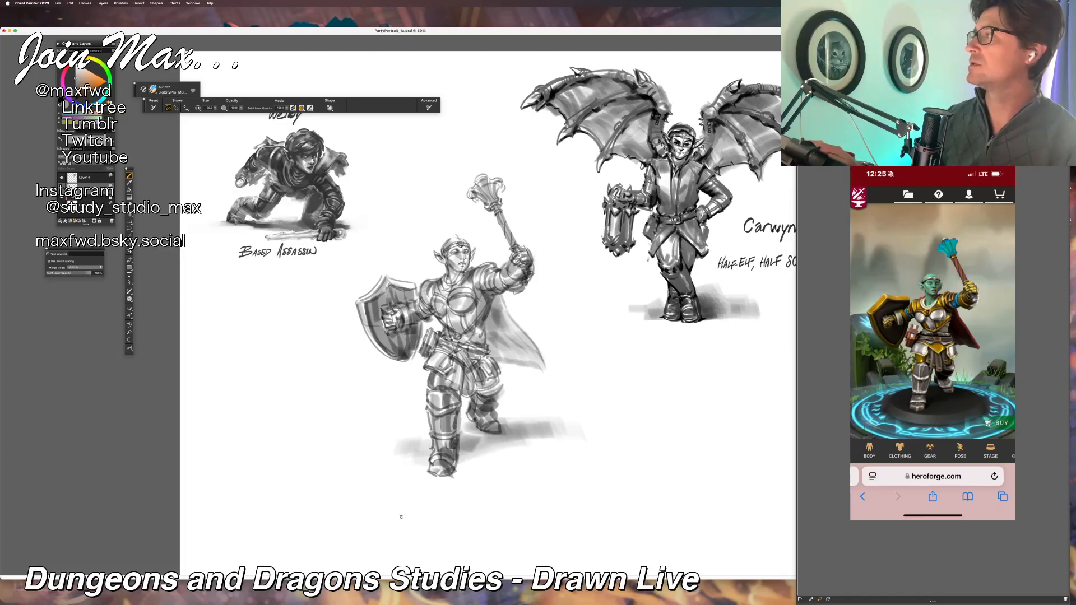
Step: Switch from the painting to another application
{"action": "left_click_drag", "start_coordinate": [400, 520], "coordinate": [383, 479]}
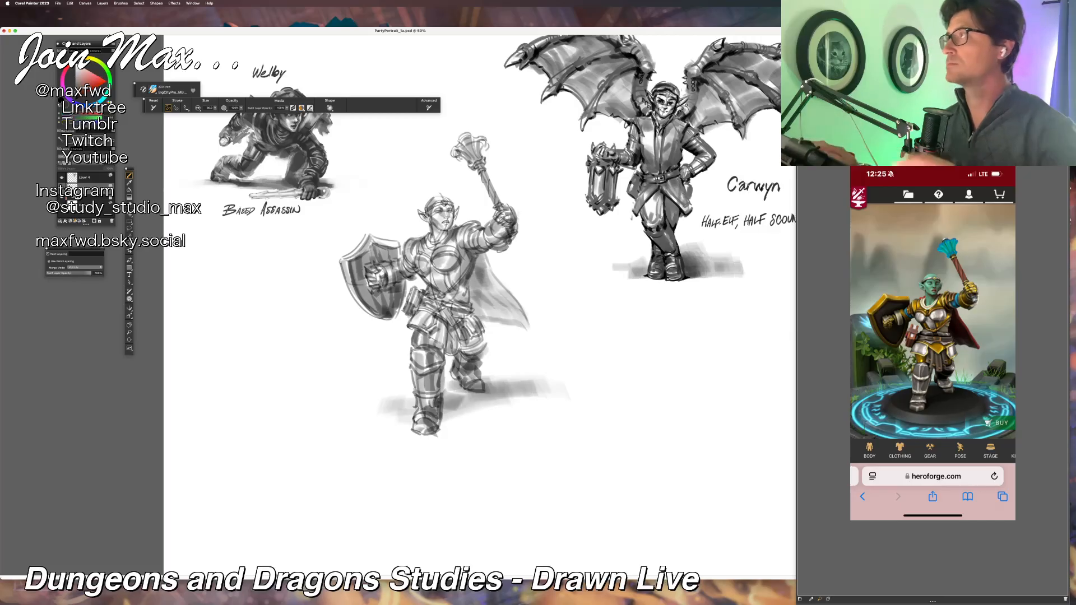
{"action": "key", "text": "super+Tab"}
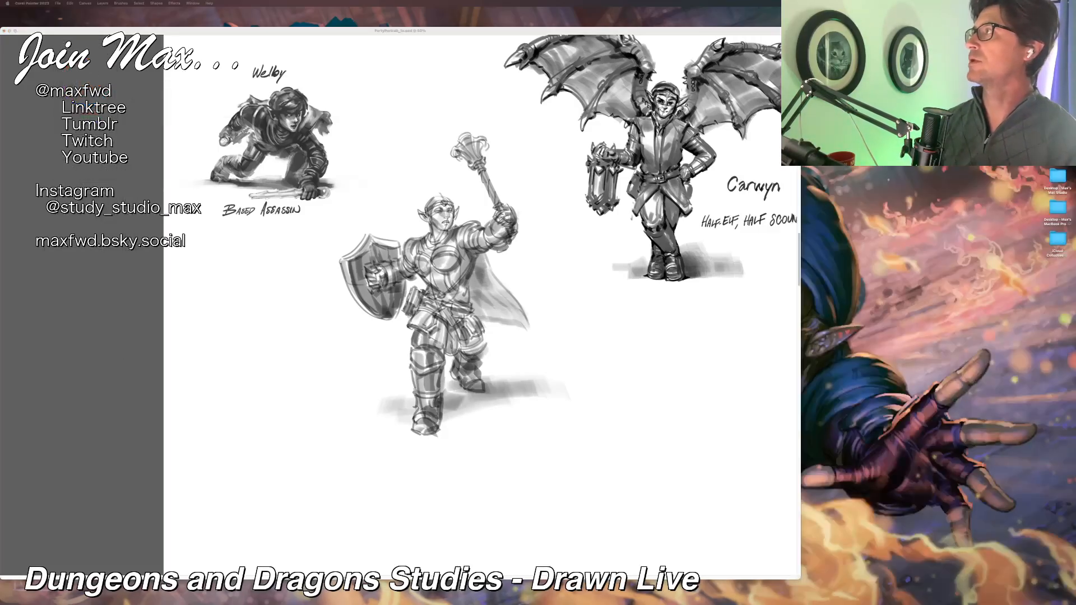